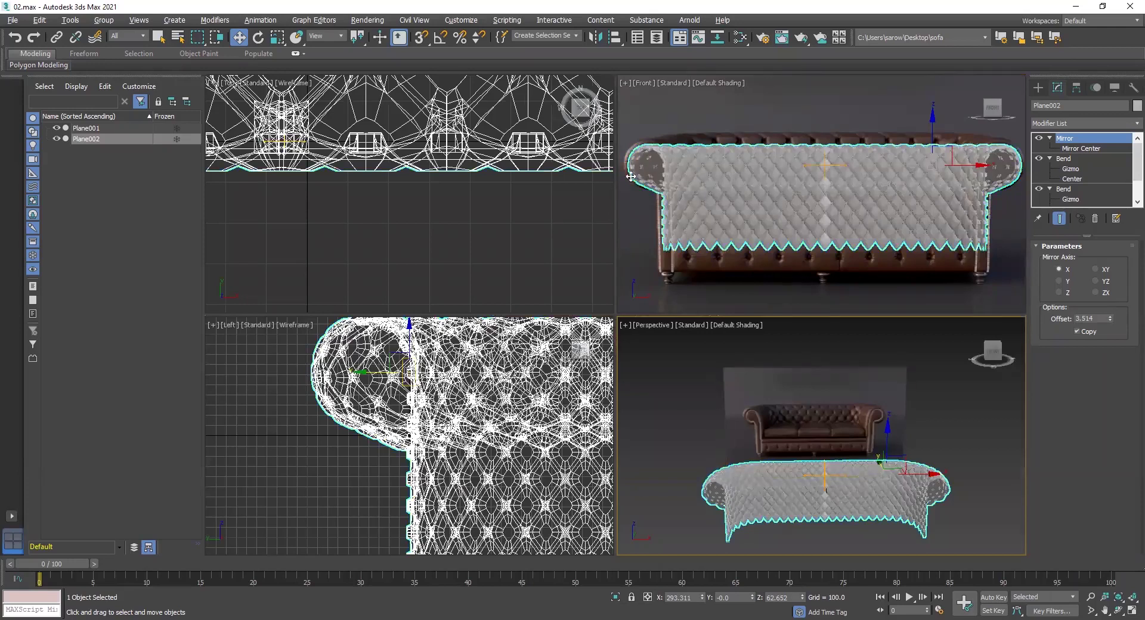
Maximize the Front viewport and hide the tufted mesh Plane002 so the left armrest of the sofa reference is exposed.
{"action": "key", "text": "alt+w"}
{"action": "scroll", "coordinate": [576, 309], "scroll_direction": "up", "scroll_amount": 4}
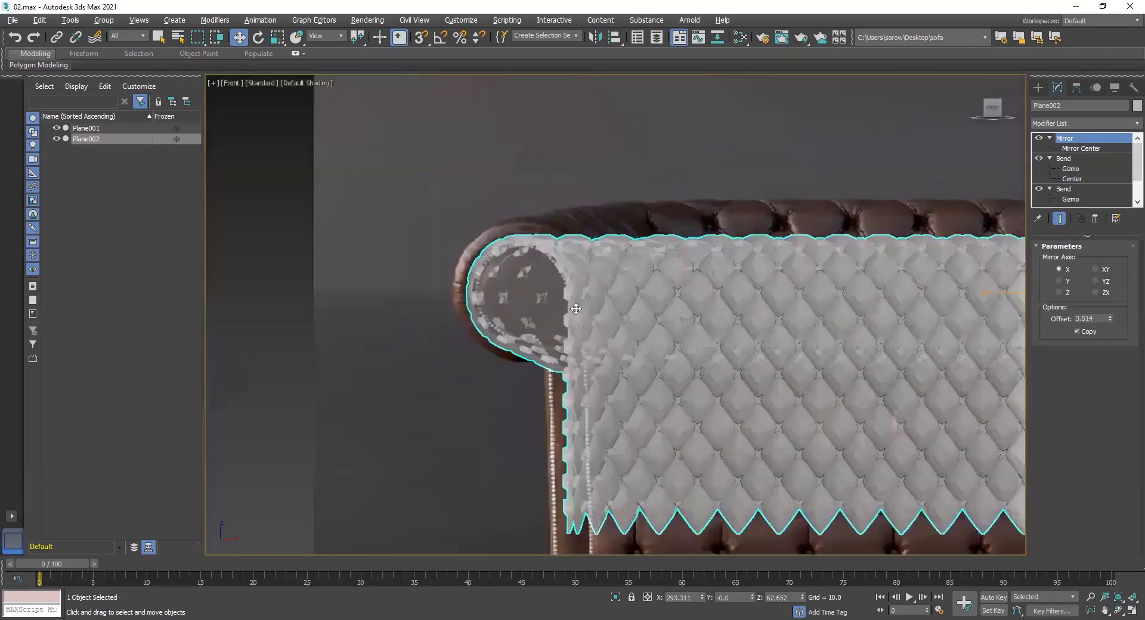
{"action": "middle_click_drag", "start_coordinate": [576, 308], "coordinate": [556, 250]}
{"action": "middle_click_drag", "start_coordinate": [612, 434], "coordinate": [572, 348]}
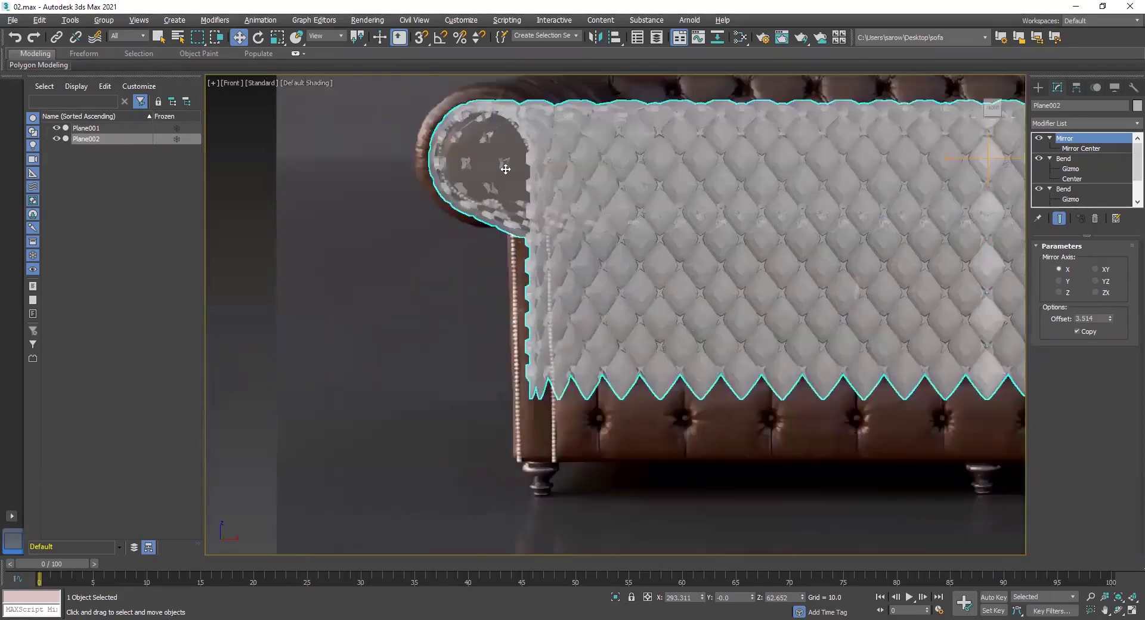
{"action": "middle_click_drag", "start_coordinate": [508, 241], "coordinate": [435, 264]}
{"action": "middle_click_drag", "start_coordinate": [552, 249], "coordinate": [557, 266]}
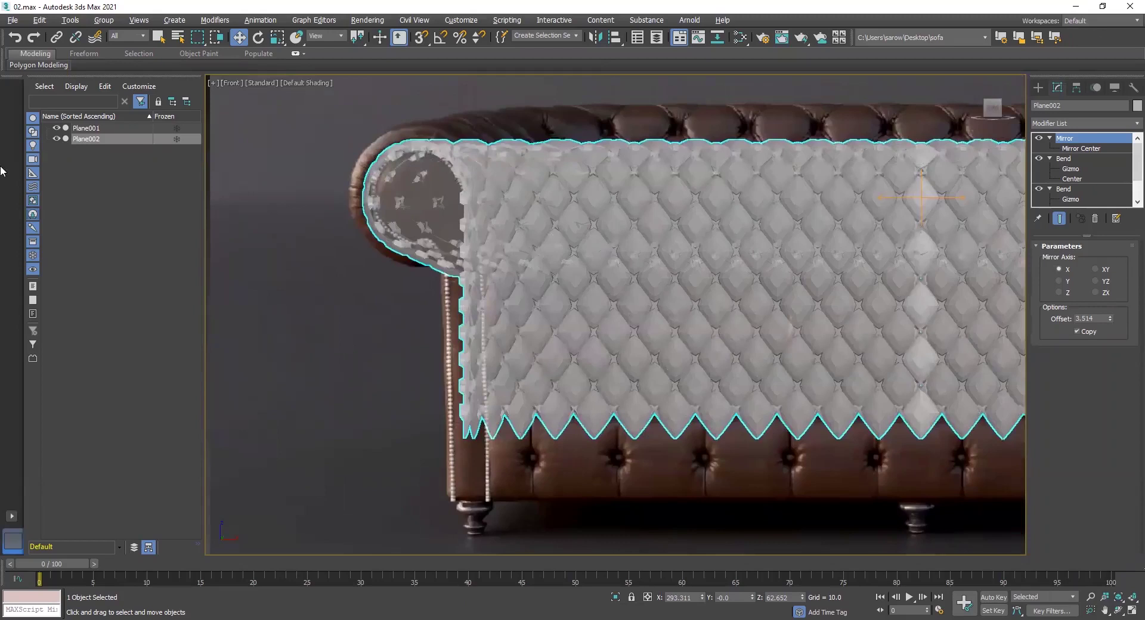
{"action": "left_click", "coordinate": [56, 138]}
{"action": "scroll", "coordinate": [646, 313], "scroll_direction": "down", "scroll_amount": 8}
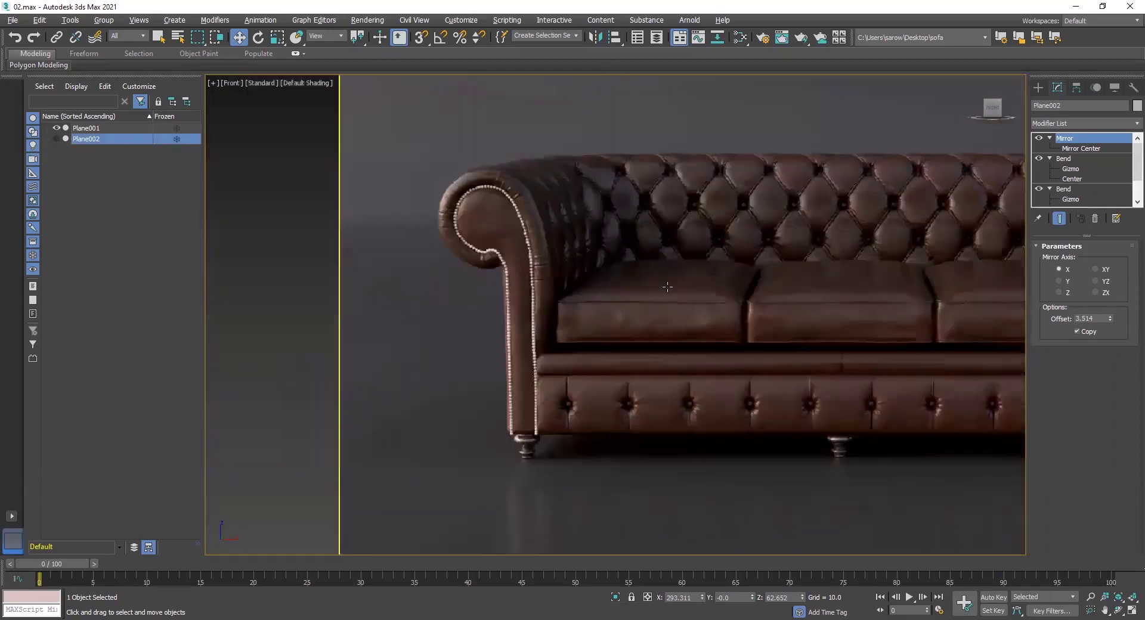
{"action": "scroll", "coordinate": [646, 313], "scroll_direction": "up", "scroll_amount": 4}
{"action": "middle_click_drag", "start_coordinate": [480, 263], "coordinate": [508, 268]}
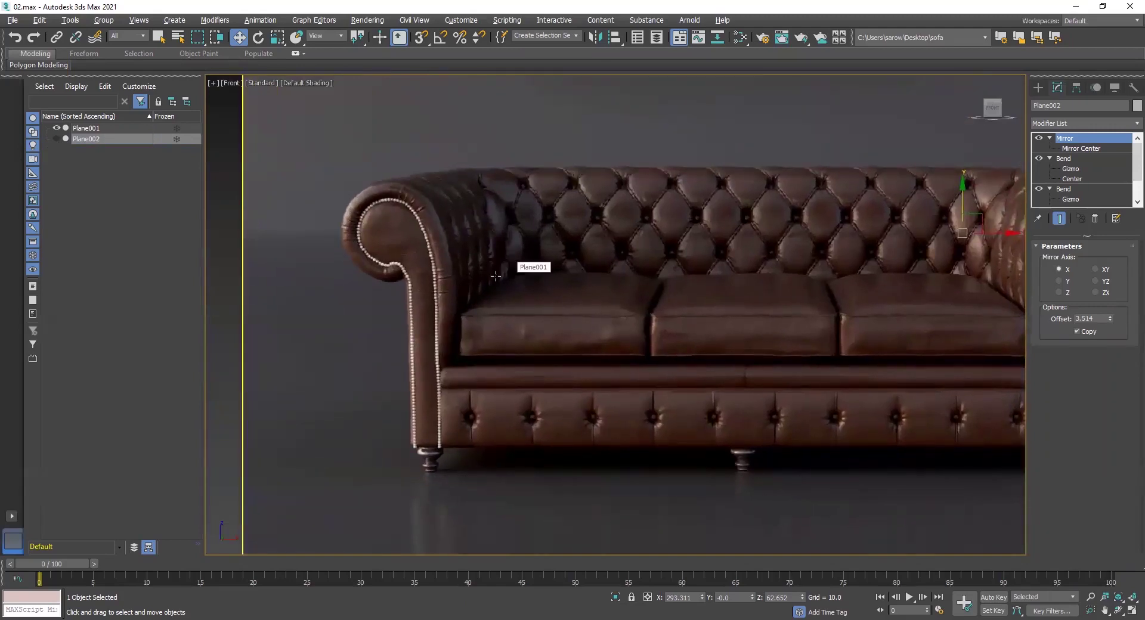
{"action": "scroll", "coordinate": [542, 284], "scroll_direction": "up", "scroll_amount": 4}
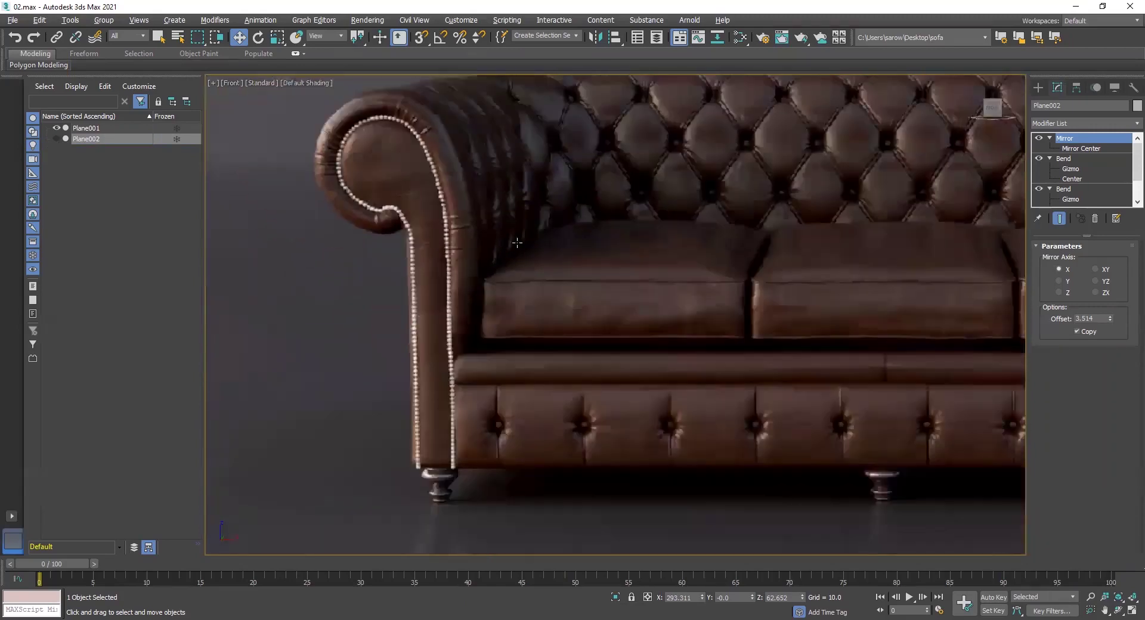
{"action": "middle_click_drag", "start_coordinate": [521, 274], "coordinate": [544, 291]}
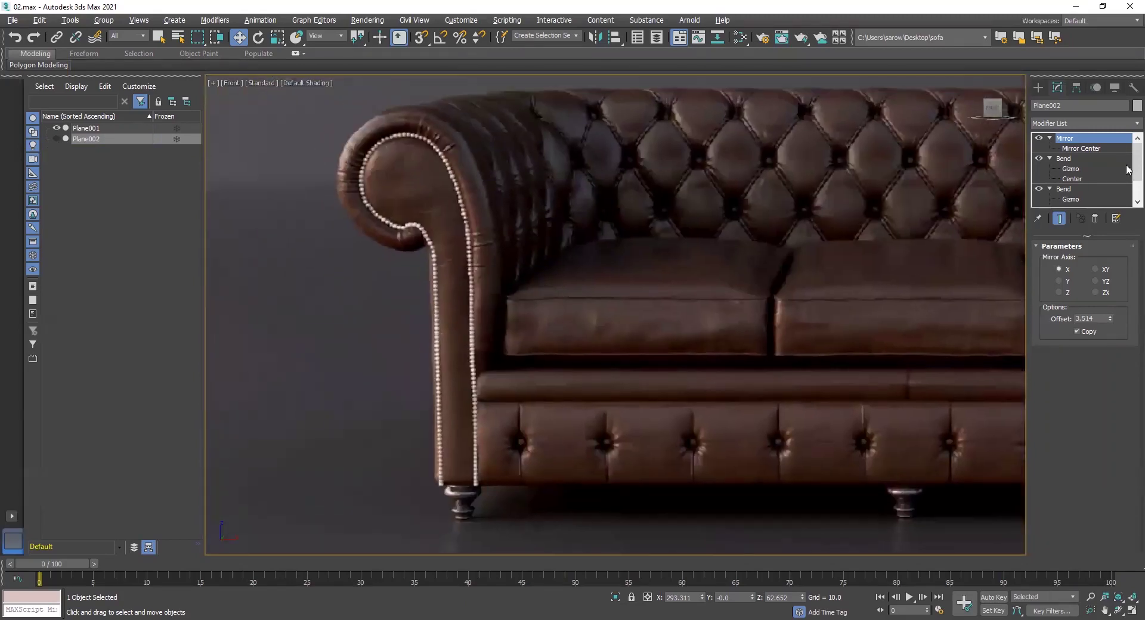
Draw an open line with smooth initial vertices along the left armrest's front trim, from under the curl over the roll down to the seat base.
{"action": "left_click", "coordinate": [1038, 90]}
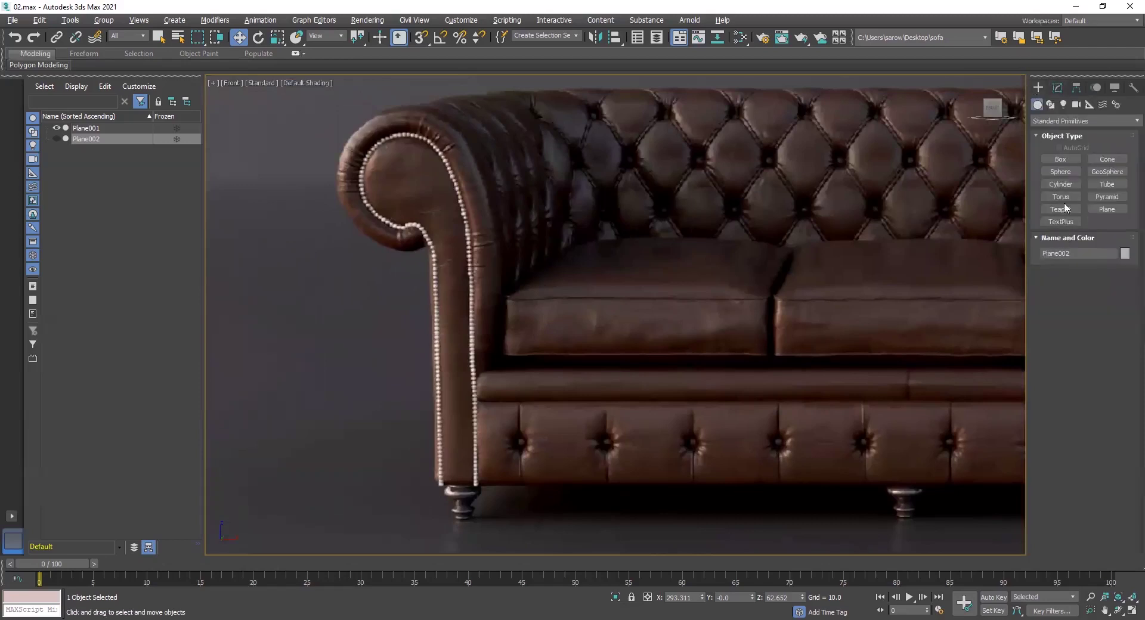
{"action": "left_click", "coordinate": [1049, 106]}
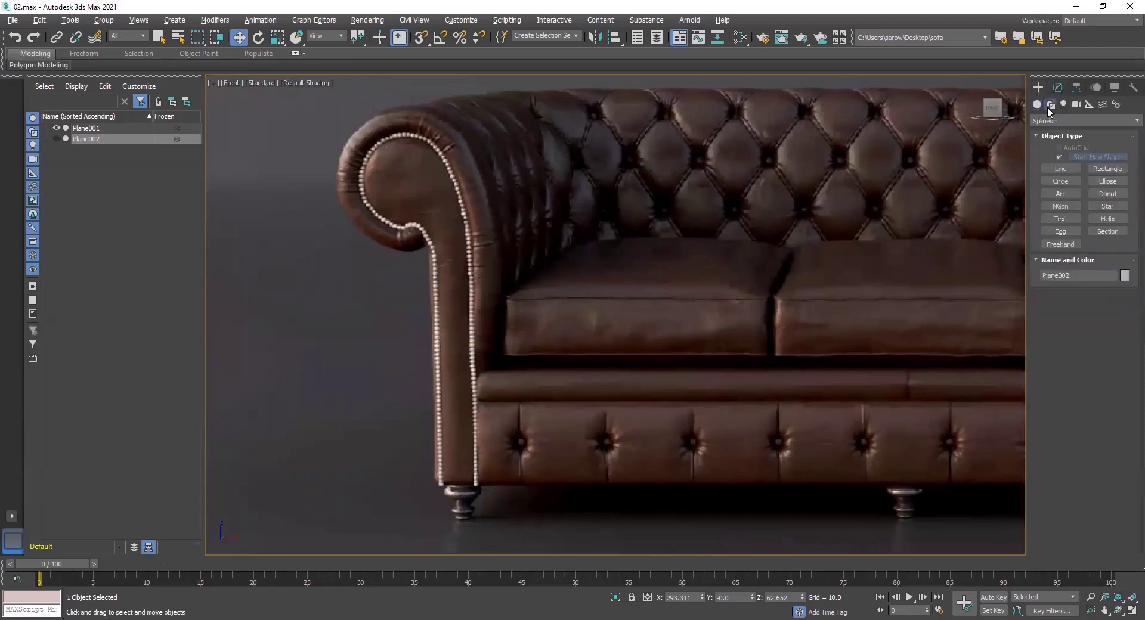
{"action": "left_click", "coordinate": [1065, 169]}
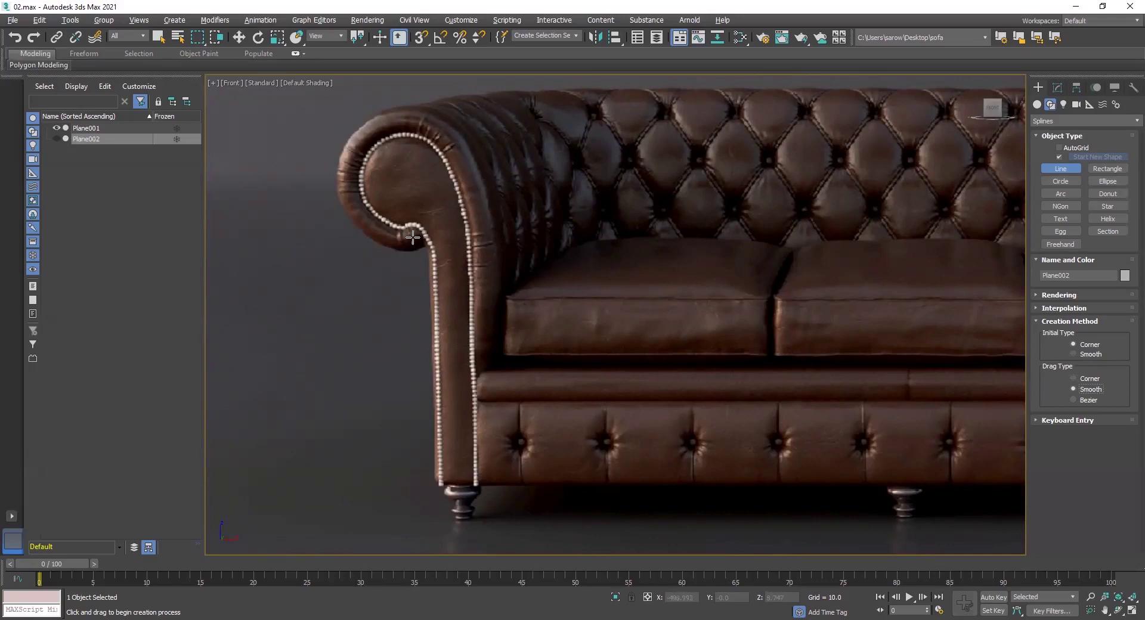
{"action": "left_click", "coordinate": [1074, 354]}
{"action": "left_click", "coordinate": [416, 236]}
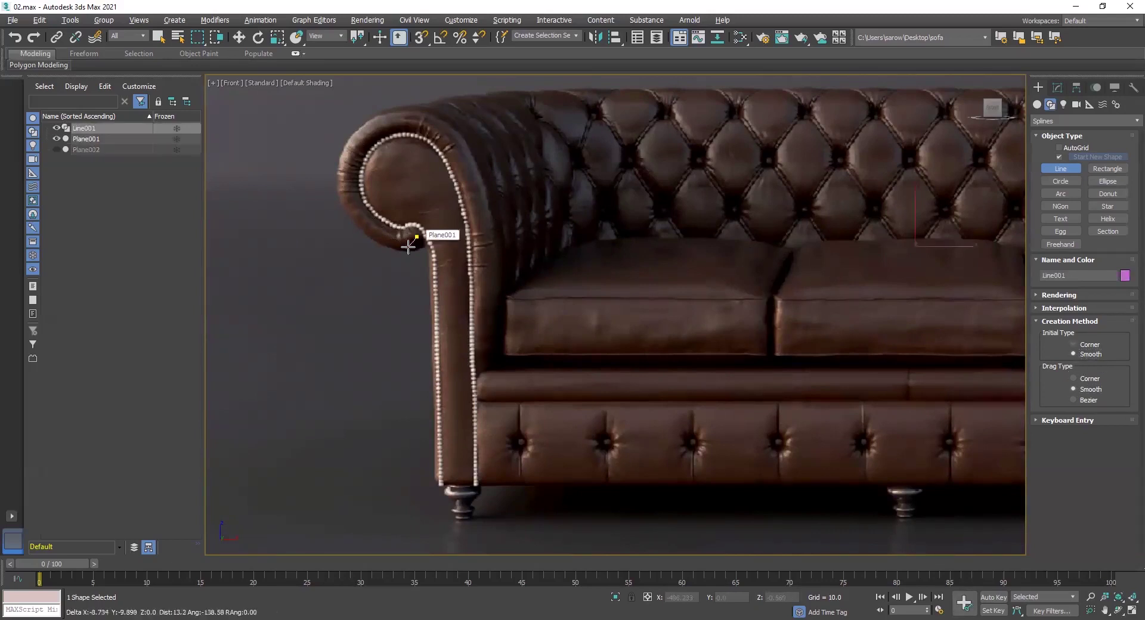
{"action": "left_click", "coordinate": [361, 221]}
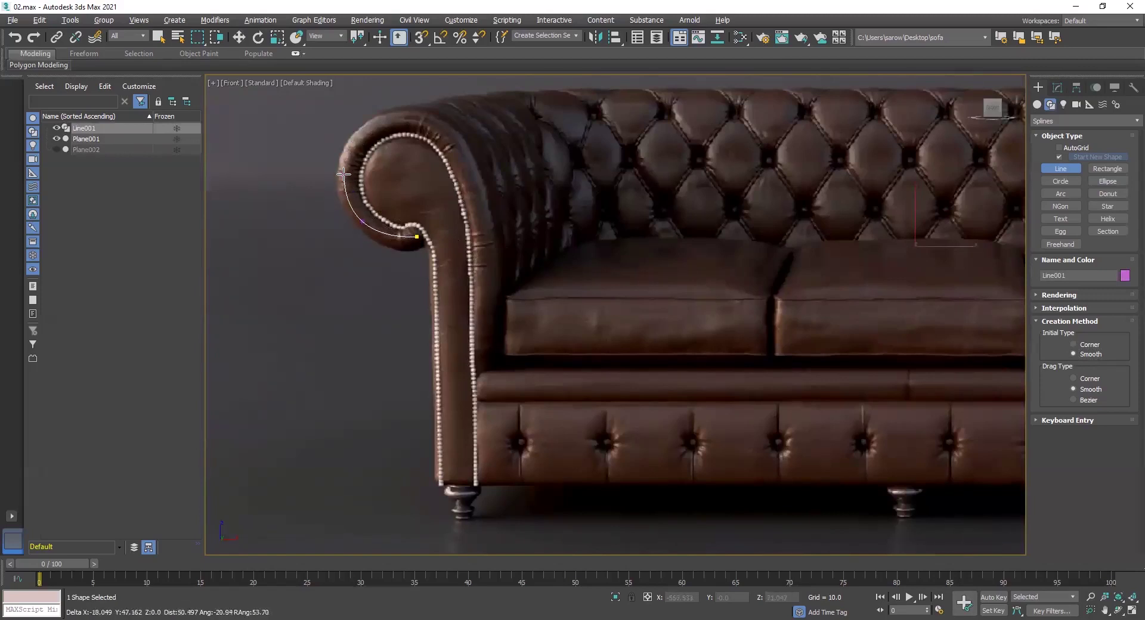
{"action": "left_click", "coordinate": [344, 174]}
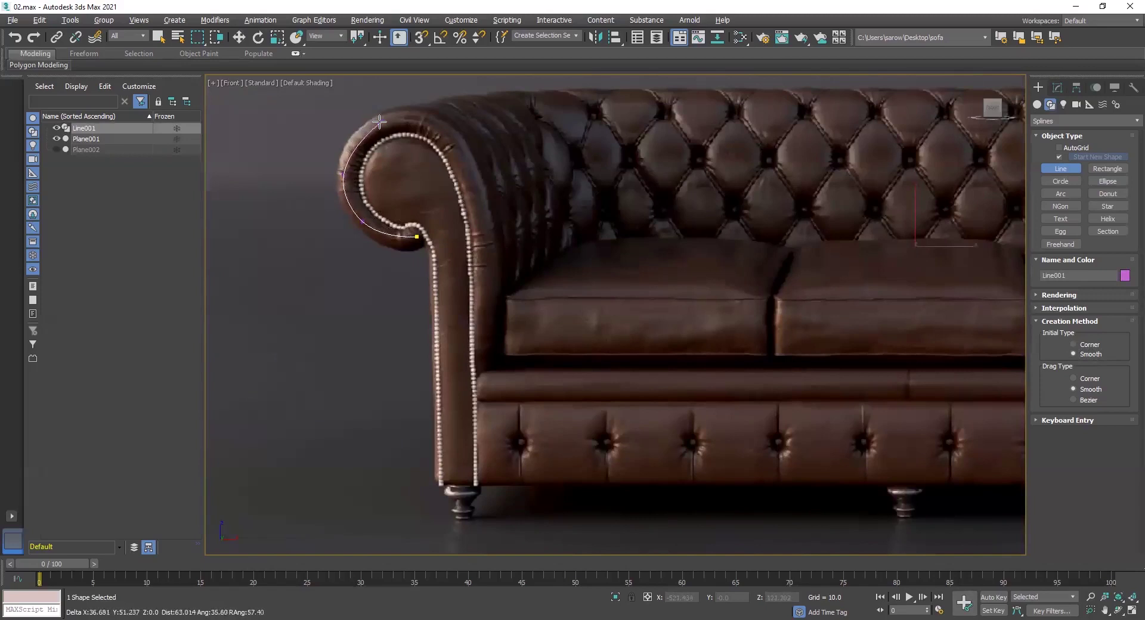
{"action": "left_click", "coordinate": [378, 123]}
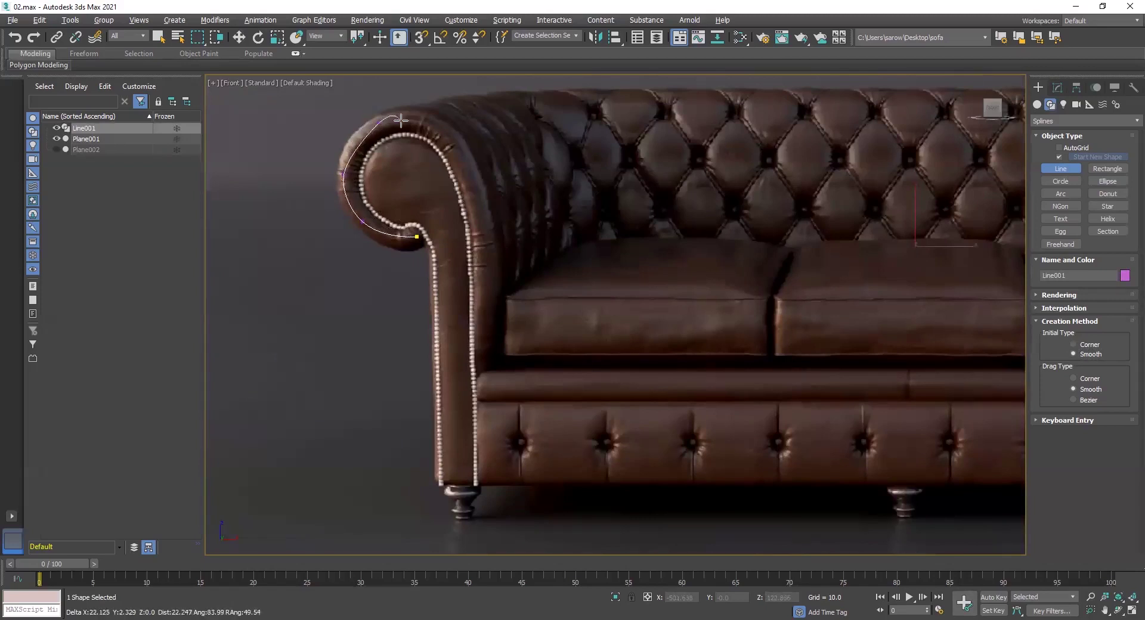
{"action": "left_click", "coordinate": [436, 126]}
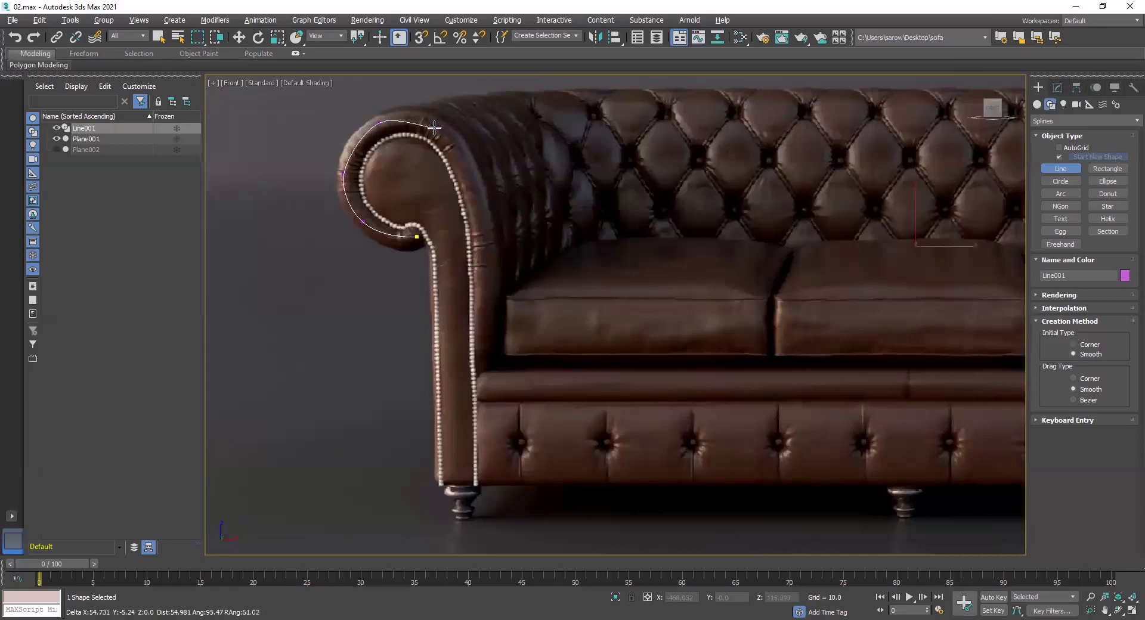
{"action": "left_click", "coordinate": [470, 185]}
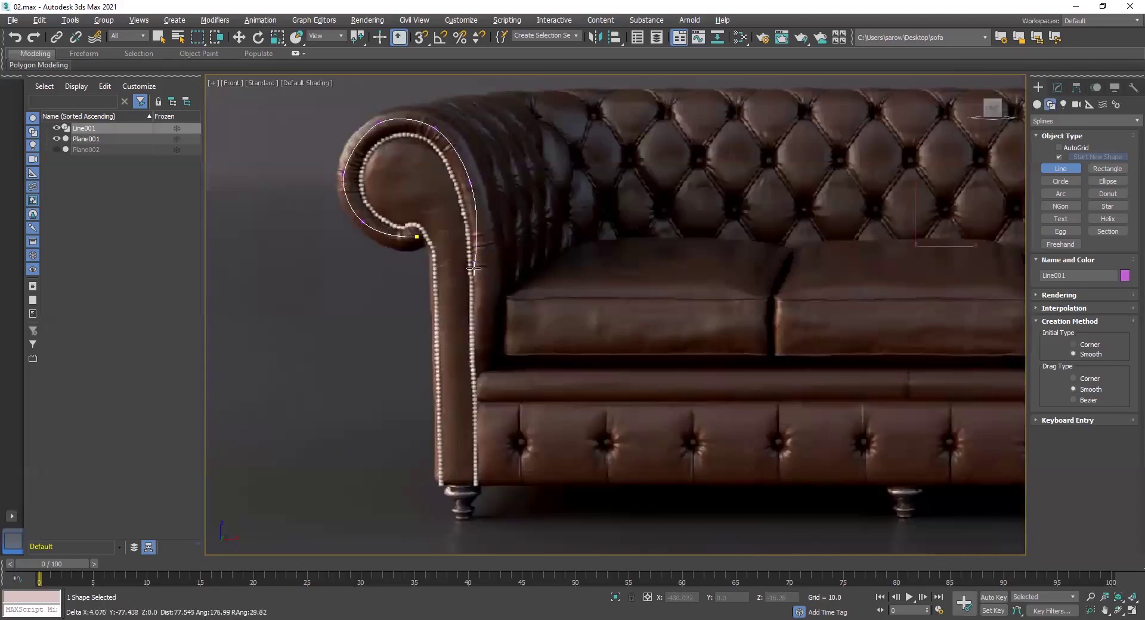
{"action": "left_click", "coordinate": [481, 310]}
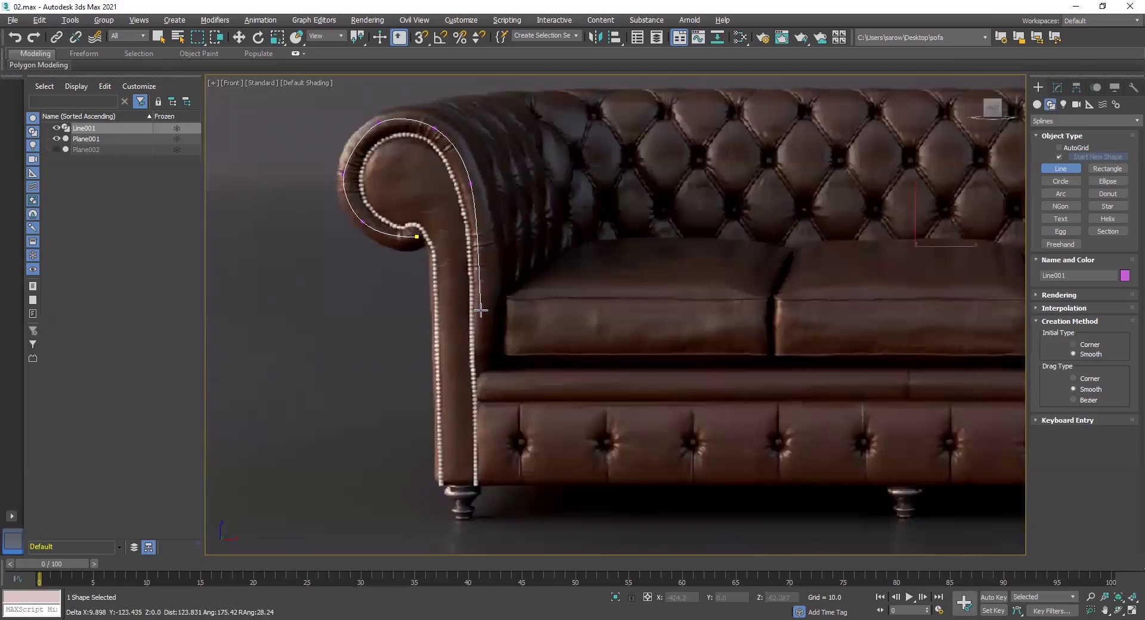
{"action": "left_click", "coordinate": [479, 375]}
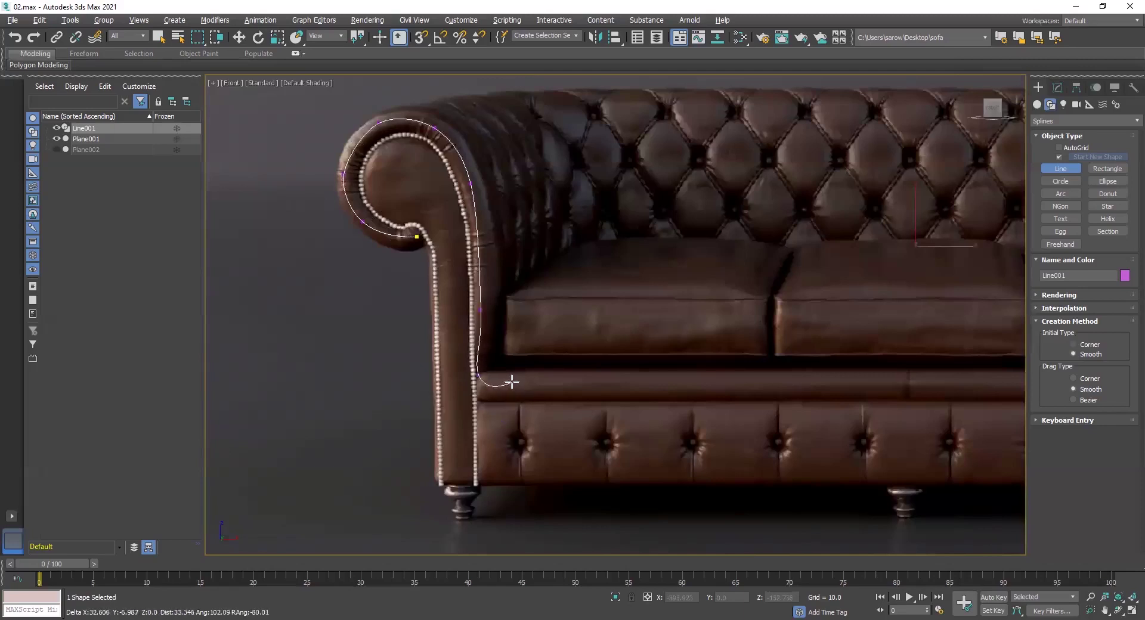
{"action": "right_click", "coordinate": [576, 387]}
{"action": "middle_click_drag", "start_coordinate": [559, 294], "coordinate": [609, 307]}
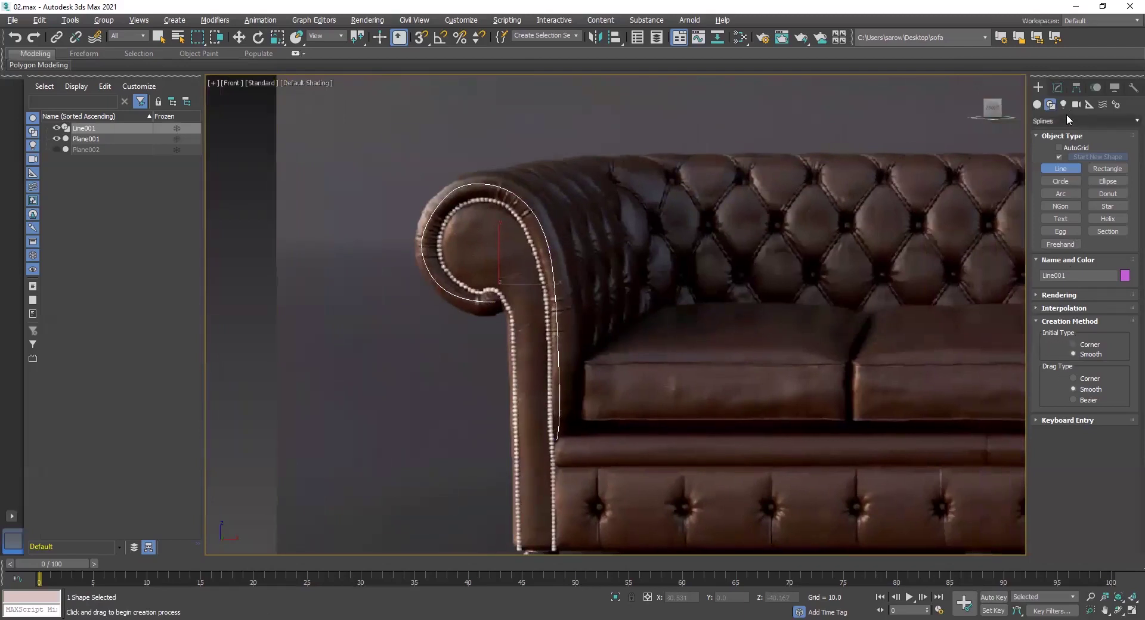
Edit the line at vertex level and reposition the vertices around the outer curl and top of the armrest roll to match the trim.
{"action": "left_click", "coordinate": [1059, 89]}
{"action": "left_click", "coordinate": [1068, 277]}
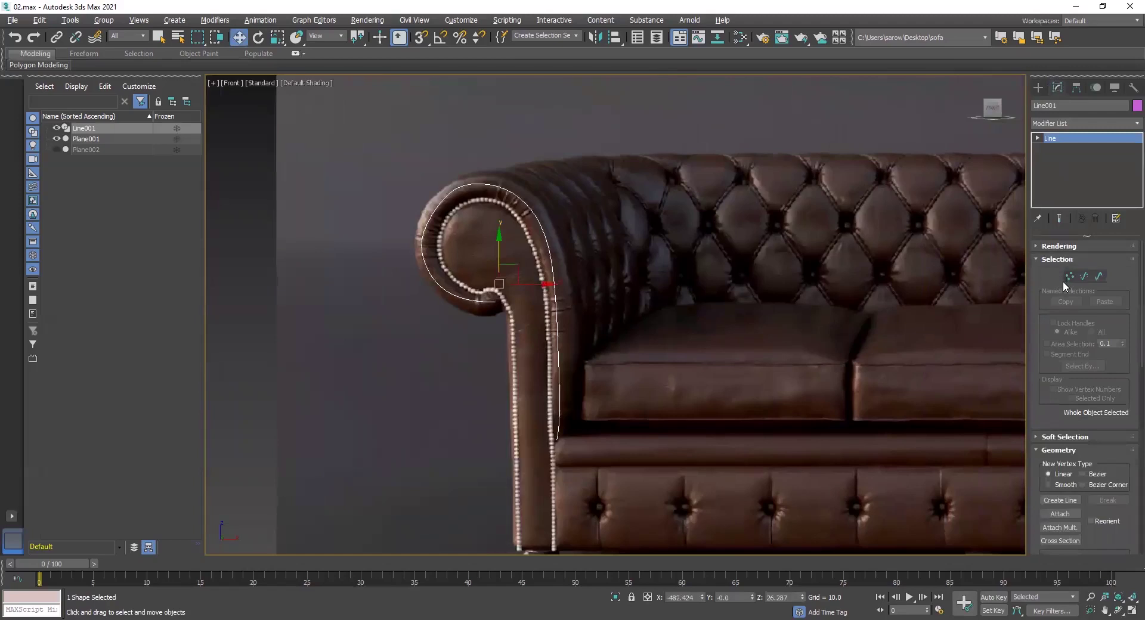
{"action": "middle_click_drag", "start_coordinate": [498, 247], "coordinate": [596, 233]}
{"action": "scroll", "coordinate": [596, 233], "scroll_direction": "up", "scroll_amount": 4}
{"action": "middle_click_drag", "start_coordinate": [492, 160], "coordinate": [529, 261]}
{"action": "left_click_drag", "start_coordinate": [562, 269], "coordinate": [570, 275]}
{"action": "left_click_drag", "start_coordinate": [492, 226], "coordinate": [491, 221]}
{"action": "left_click_drag", "start_coordinate": [520, 129], "coordinate": [567, 162]}
{"action": "left_click_drag", "start_coordinate": [560, 120], "coordinate": [551, 126]}
{"action": "left_click", "coordinate": [655, 152]}
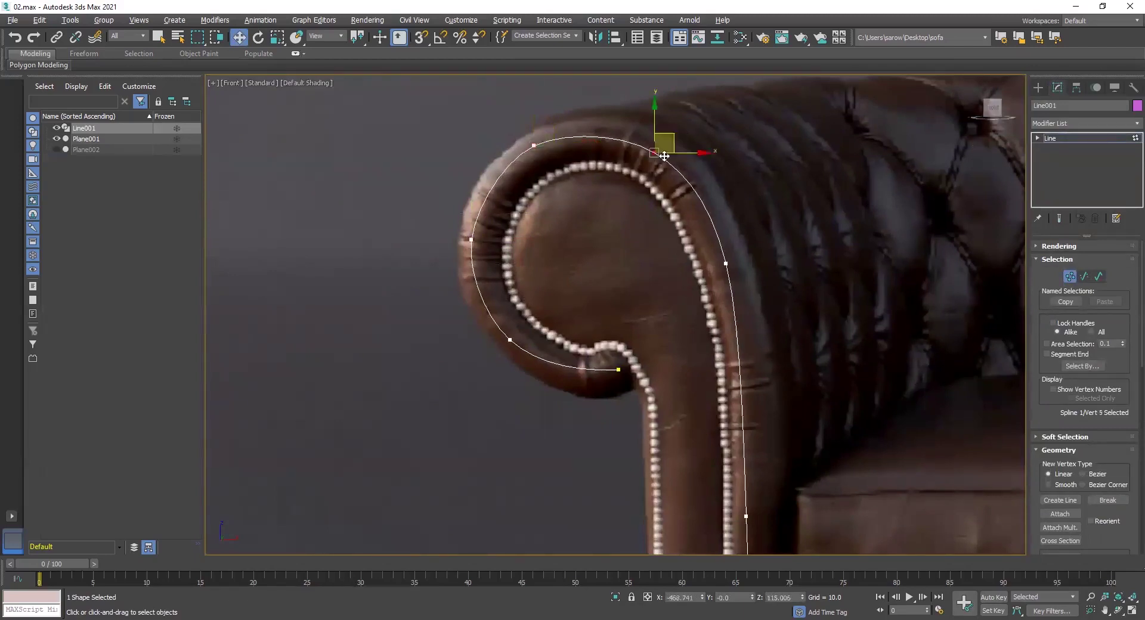
{"action": "left_click_drag", "start_coordinate": [675, 133], "coordinate": [675, 129]}
Adjust the line's vertices on the inner shoulder of the roll and at the lower outer side of the curl to follow the trim.
{"action": "left_click", "coordinate": [705, 283]}
{"action": "middle_click_drag", "start_coordinate": [708, 293], "coordinate": [700, 170]}
{"action": "left_click", "coordinate": [718, 141]}
{"action": "middle_click_drag", "start_coordinate": [735, 122], "coordinate": [711, 200]}
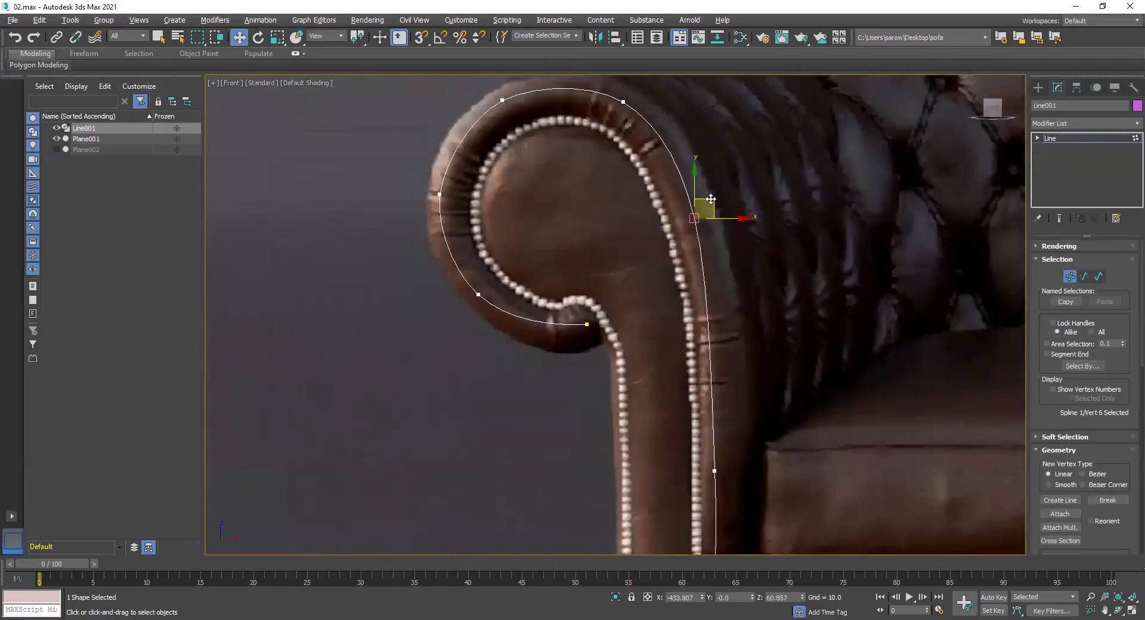
{"action": "left_click_drag", "start_coordinate": [712, 204], "coordinate": [720, 232]}
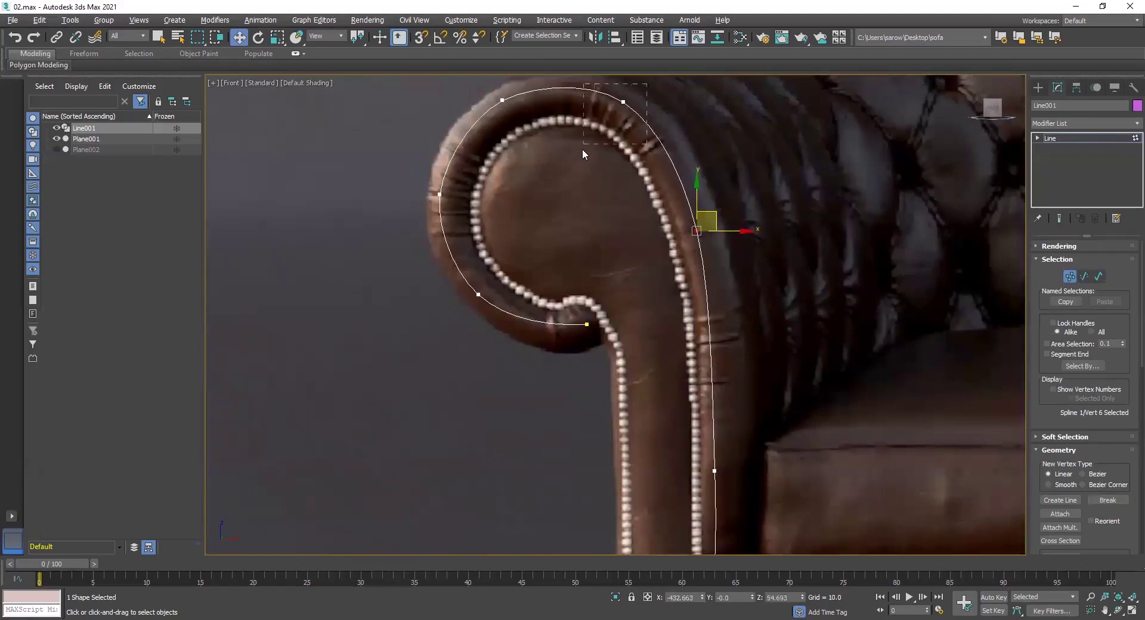
{"action": "left_click_drag", "start_coordinate": [581, 149], "coordinate": [581, 151]}
{"action": "middle_click_drag", "start_coordinate": [596, 198], "coordinate": [587, 260]}
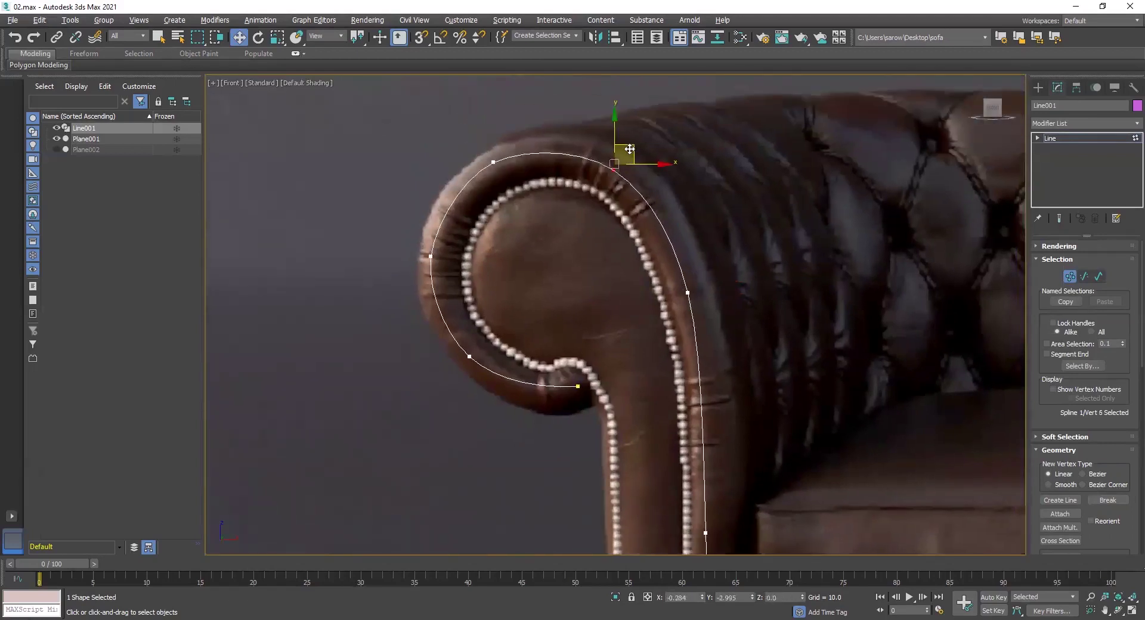
{"action": "middle_click_drag", "start_coordinate": [599, 317], "coordinate": [593, 230]}
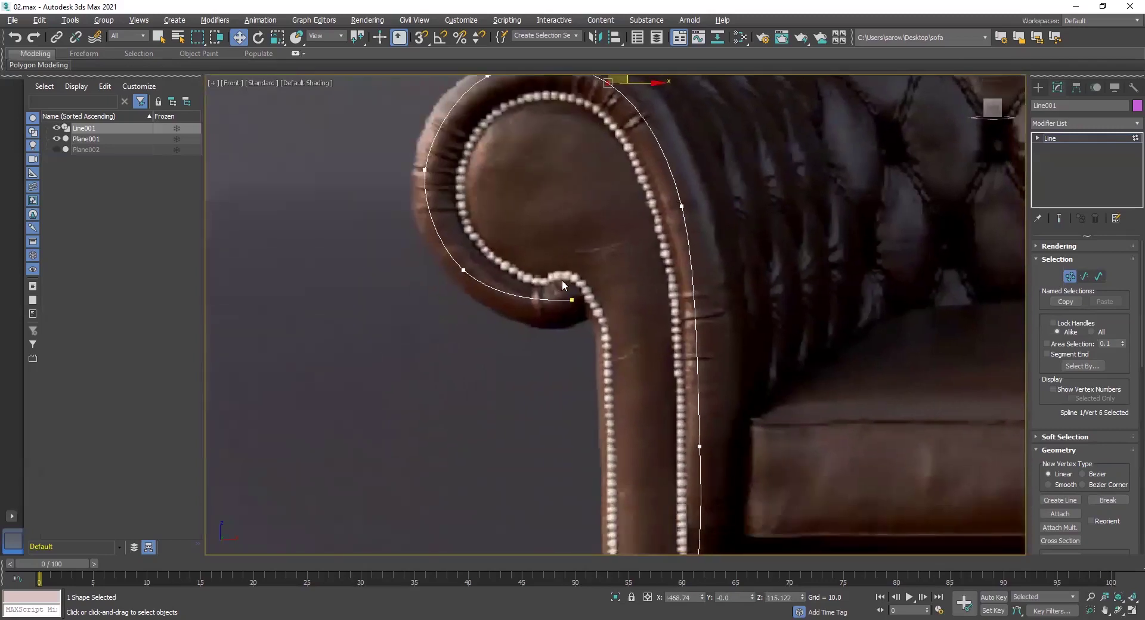
{"action": "left_click", "coordinate": [456, 270]}
{"action": "left_click_drag", "start_coordinate": [482, 251], "coordinate": [480, 254]}
Align the two lowest vertices of the line with the straight vertical part of the armrest trim.
{"action": "middle_click_drag", "start_coordinate": [645, 353], "coordinate": [633, 180]}
{"action": "left_click", "coordinate": [694, 272]}
{"action": "middle_click_drag", "start_coordinate": [716, 285], "coordinate": [668, 410]}
{"action": "left_click_drag", "start_coordinate": [676, 401], "coordinate": [674, 401]}
{"action": "middle_click_drag", "start_coordinate": [662, 432], "coordinate": [628, 574]}
{"action": "left_click", "coordinate": [589, 301]}
{"action": "middle_click_drag", "start_coordinate": [613, 291], "coordinate": [609, 235]}
{"action": "mouse_move", "coordinate": [595, 233]}
{"action": "left_mouse_down"}
{"action": "mouse_move", "coordinate": [614, 276]}
{"action": "mouse_move", "coordinate": [608, 220]}
{"action": "left_mouse_up"}
Move the vertex midway down the straight section upward along the trim and finish vertex editing.
{"action": "middle_click_drag", "start_coordinate": [623, 295], "coordinate": [623, 255]}
{"action": "left_click_drag", "start_coordinate": [614, 380], "coordinate": [555, 471]}
{"action": "left_click_drag", "start_coordinate": [619, 429], "coordinate": [616, 305]}
{"action": "middle_click_drag", "start_coordinate": [616, 305], "coordinate": [619, 417]}
{"action": "middle_click_drag", "start_coordinate": [587, 366], "coordinate": [581, 150]}
{"action": "scroll", "coordinate": [581, 155], "scroll_direction": "down", "scroll_amount": 2}
{"action": "middle_click_drag", "start_coordinate": [587, 239], "coordinate": [390, 331]}
{"action": "middle_click_drag", "start_coordinate": [442, 294], "coordinate": [576, 356]}
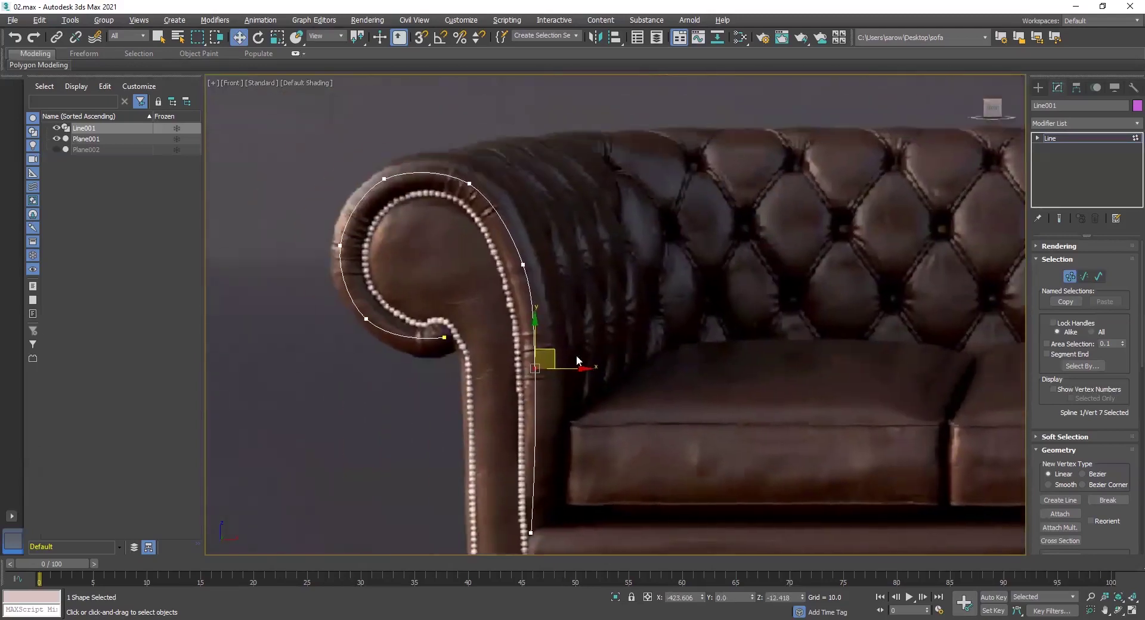
{"action": "left_click", "coordinate": [1059, 137]}
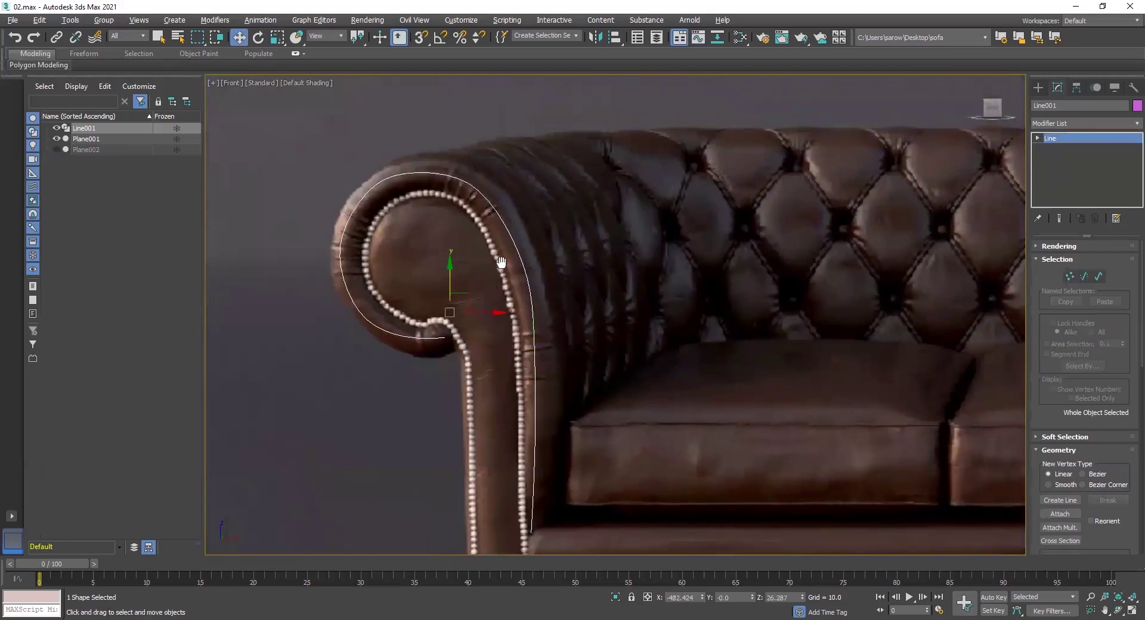
Enable the line's rendering in the viewport as a radial tube with a thickness of 14.43 to fit the armrest trim.
{"action": "middle_click_drag", "start_coordinate": [496, 281], "coordinate": [504, 234]}
{"action": "scroll", "coordinate": [508, 263], "scroll_direction": "down", "scroll_amount": 2}
{"action": "scroll", "coordinate": [492, 307], "scroll_direction": "up", "scroll_amount": 4}
{"action": "middle_click_drag", "start_coordinate": [519, 356], "coordinate": [506, 318]}
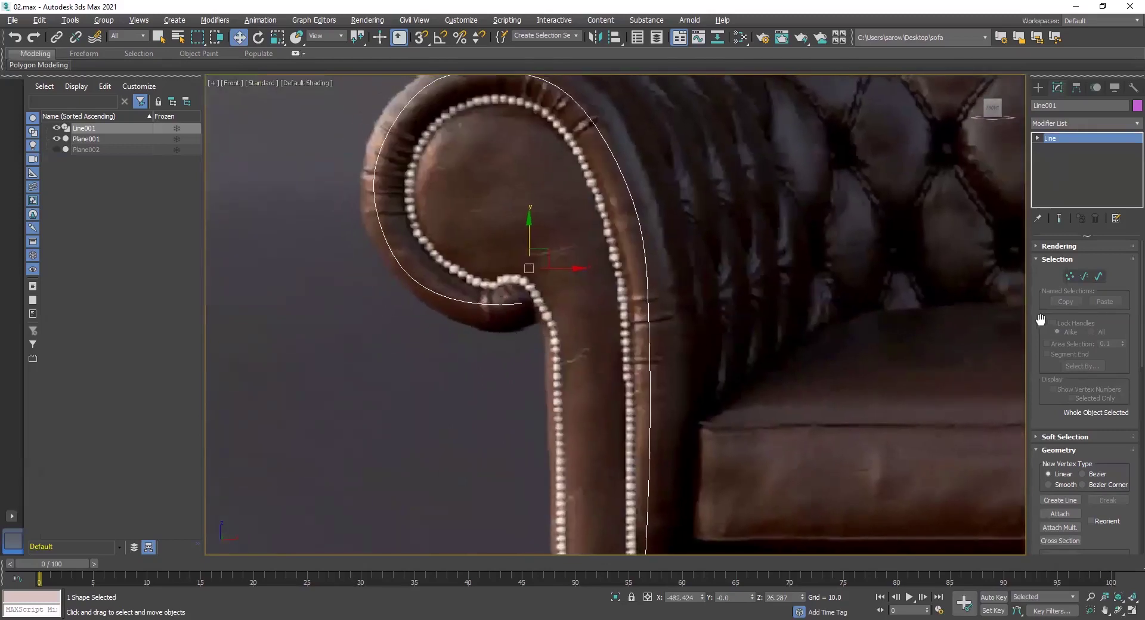
{"action": "left_click", "coordinate": [1035, 246]}
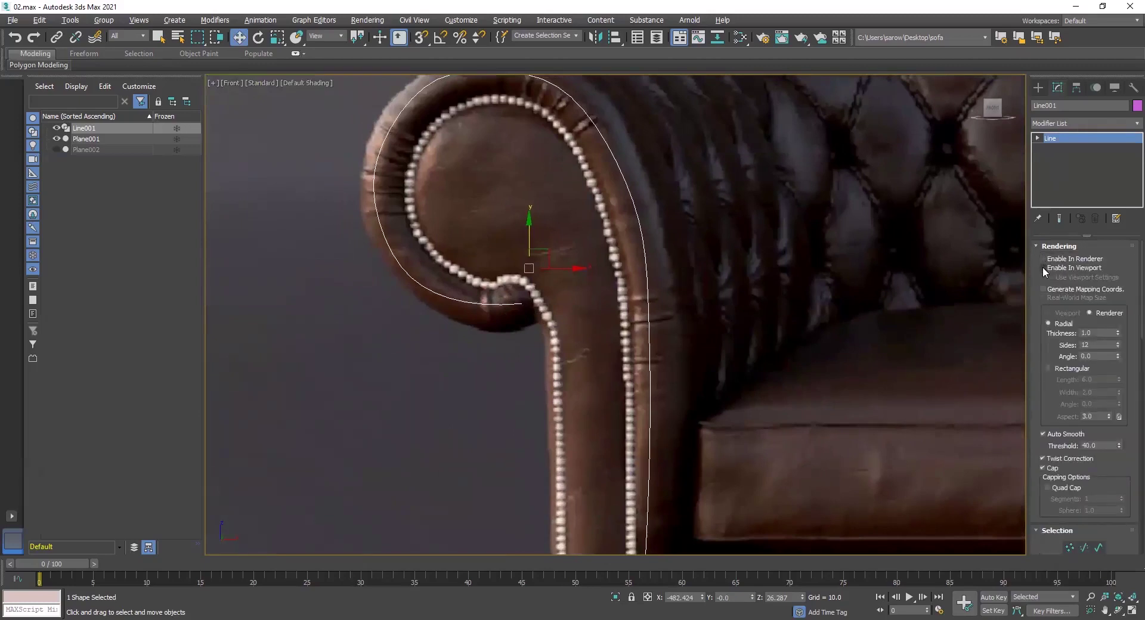
{"action": "left_click", "coordinate": [1044, 267]}
{"action": "middle_click_drag", "start_coordinate": [869, 293], "coordinate": [831, 294]}
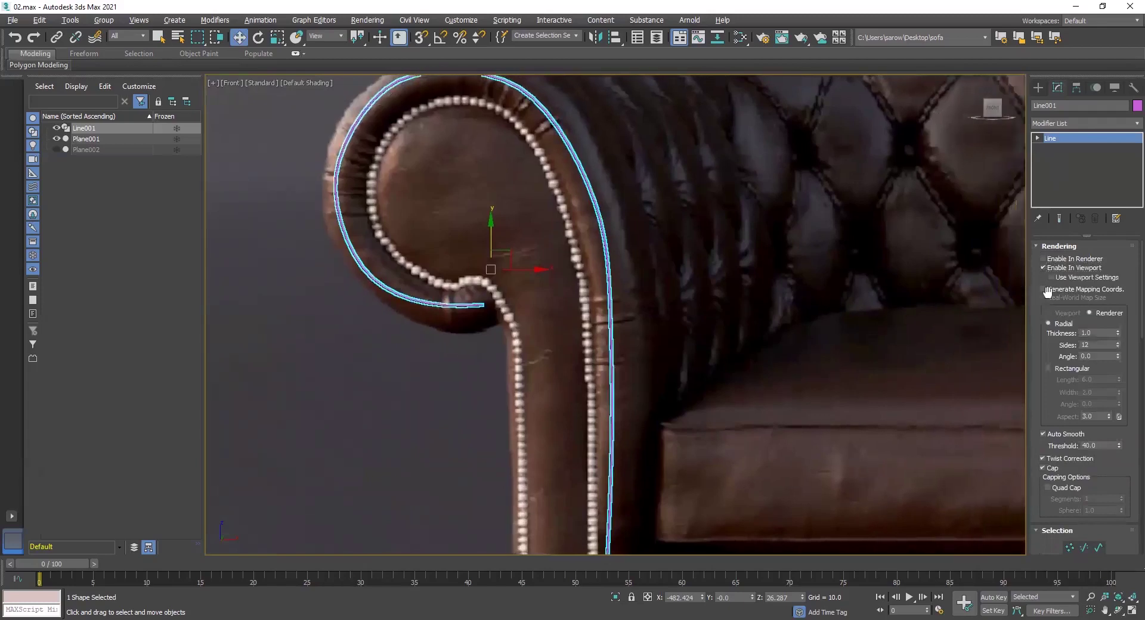
{"action": "left_click_drag", "start_coordinate": [1118, 334], "coordinate": [57, 135]}
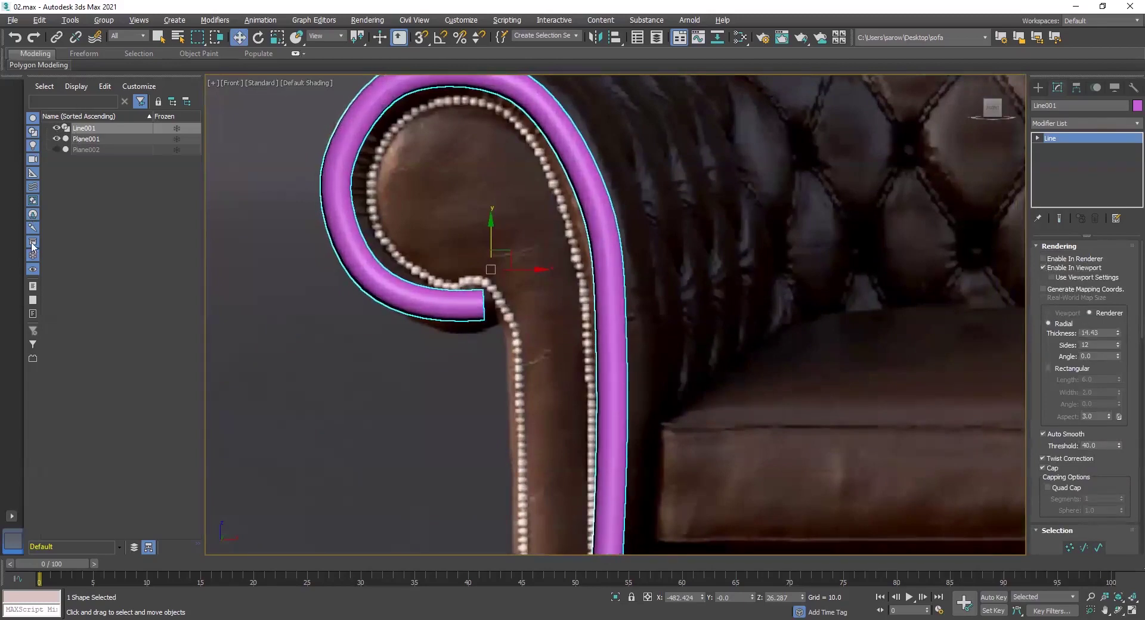
{"action": "scroll", "coordinate": [406, 287], "scroll_direction": "down", "scroll_amount": 1}
{"action": "scroll", "coordinate": [378, 322], "scroll_direction": "down", "scroll_amount": 1}
{"action": "scroll", "coordinate": [328, 294], "scroll_direction": "down", "scroll_amount": 1}
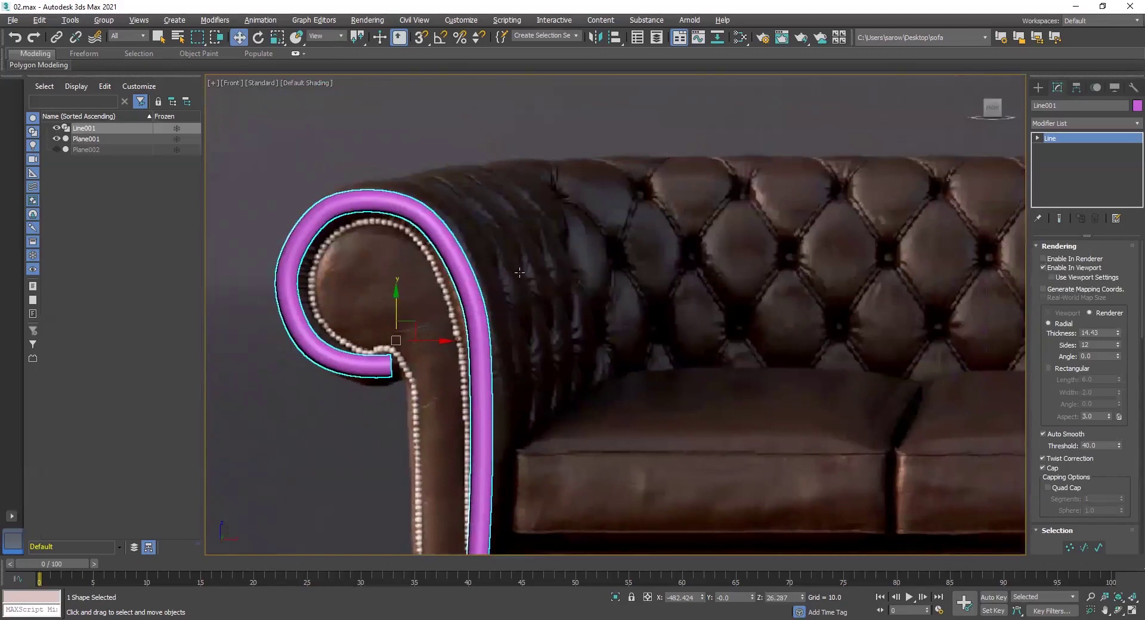
{"action": "scroll", "coordinate": [319, 226], "scroll_direction": "up", "scroll_amount": 3}
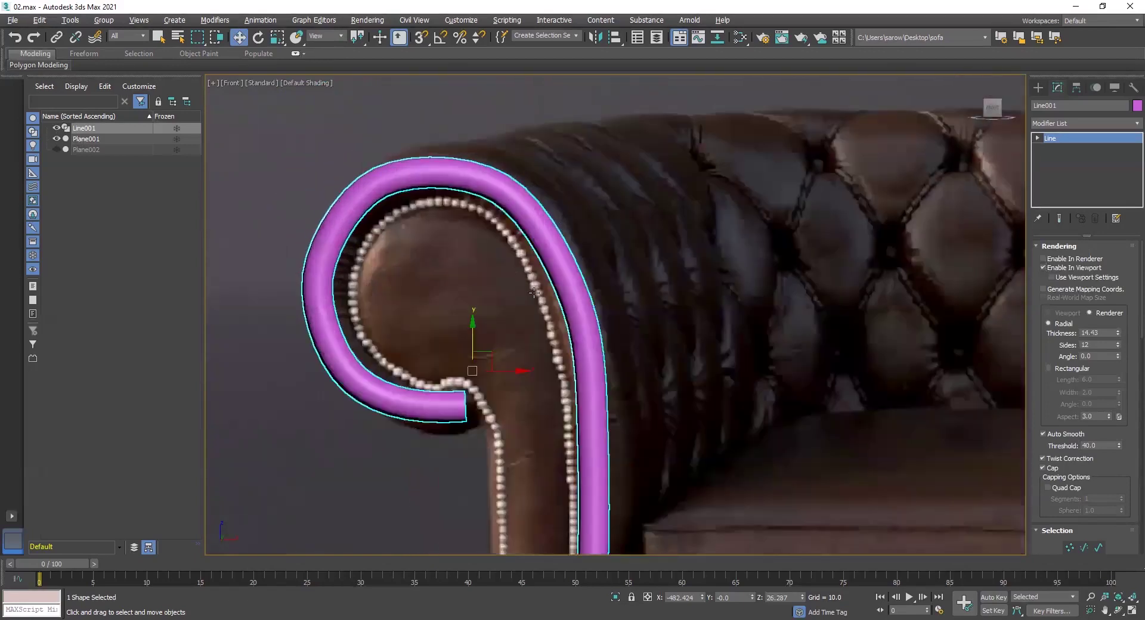
{"action": "middle_click_drag", "start_coordinate": [513, 300], "coordinate": [467, 286]}
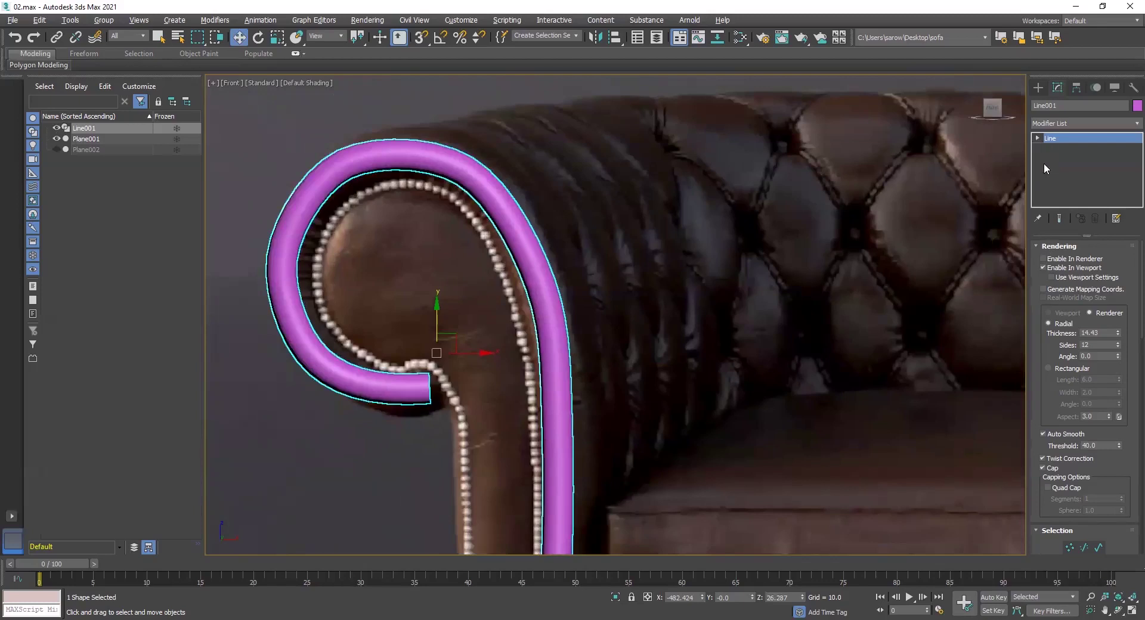
{"action": "scroll", "coordinate": [1064, 351], "scroll_direction": "down", "scroll_amount": 3}
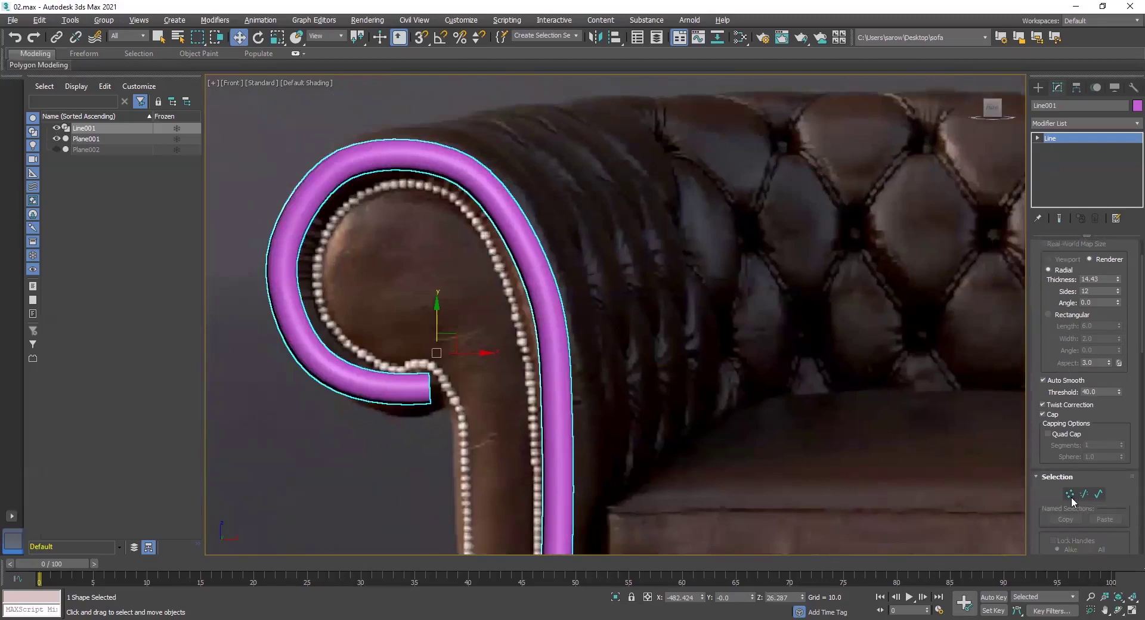
Fine-tune the line's vertices along the straight section and lower inner shoulder so the tube follows the armrest trim.
{"action": "left_click", "coordinate": [1070, 494]}
{"action": "middle_click_drag", "start_coordinate": [493, 309], "coordinate": [506, 213]}
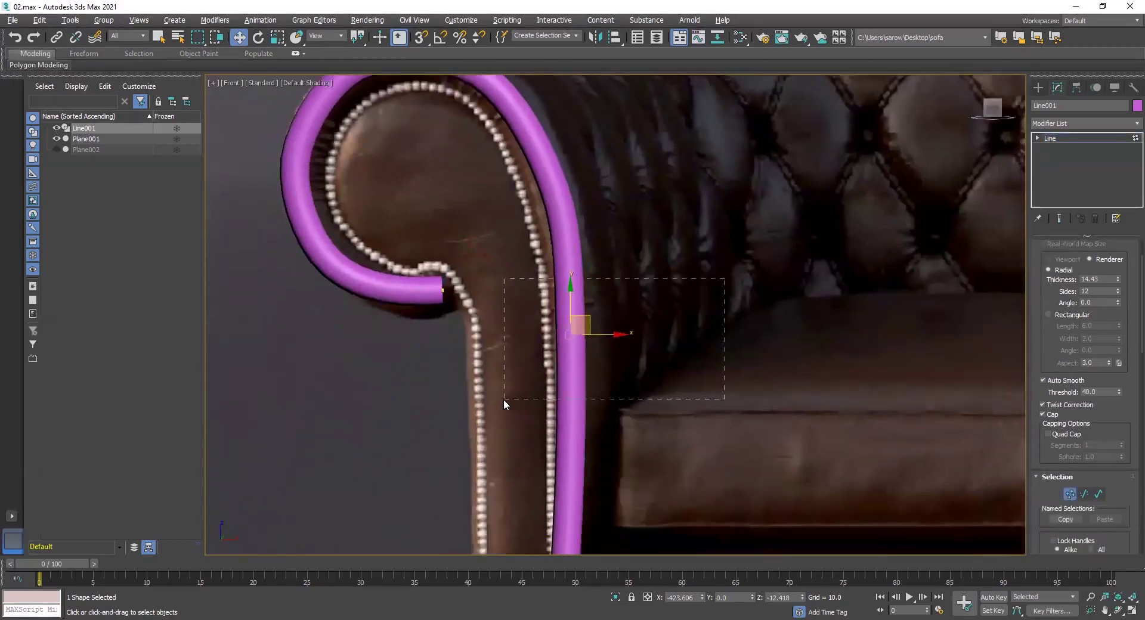
{"action": "middle_click_drag", "start_coordinate": [600, 396], "coordinate": [620, 397]}
{"action": "left_click_drag", "start_coordinate": [617, 396], "coordinate": [614, 394]}
{"action": "left_click_drag", "start_coordinate": [447, 320], "coordinate": [448, 320]}
{"action": "left_click_drag", "start_coordinate": [594, 250], "coordinate": [590, 249]}
Adjust the vertices on the inner shoulder, crown and outer side of the roll to match the reference trim.
{"action": "middle_click_drag", "start_coordinate": [548, 147], "coordinate": [547, 236]}
{"action": "left_click_drag", "start_coordinate": [459, 278], "coordinate": [460, 277]}
{"action": "left_click_drag", "start_coordinate": [492, 209], "coordinate": [494, 211]}
{"action": "left_click_drag", "start_coordinate": [400, 257], "coordinate": [399, 258]}
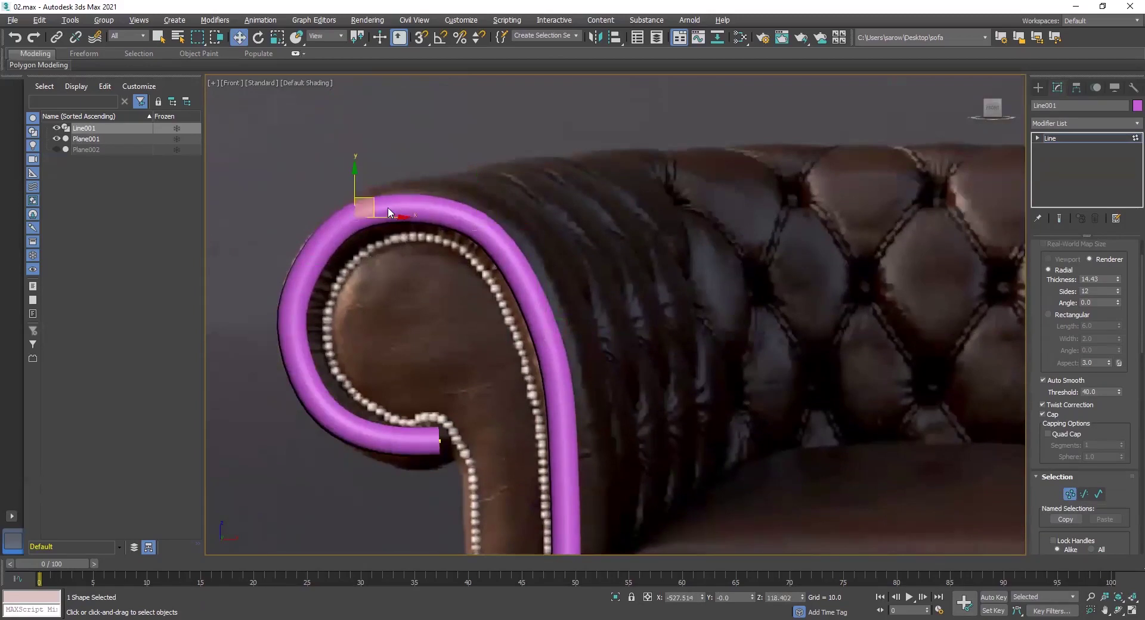
{"action": "left_click_drag", "start_coordinate": [378, 200], "coordinate": [381, 199]}
{"action": "left_click_drag", "start_coordinate": [223, 352], "coordinate": [223, 352]}
{"action": "left_click_drag", "start_coordinate": [342, 311], "coordinate": [300, 310]}
{"action": "left_click_drag", "start_coordinate": [357, 166], "coordinate": [358, 170]}
Move the line's end vertex and the vertex on the lower outer bend to fit the underside of the curl.
{"action": "middle_click_drag", "start_coordinate": [380, 327], "coordinate": [377, 213]}
{"action": "left_click_drag", "start_coordinate": [418, 405], "coordinate": [417, 399]}
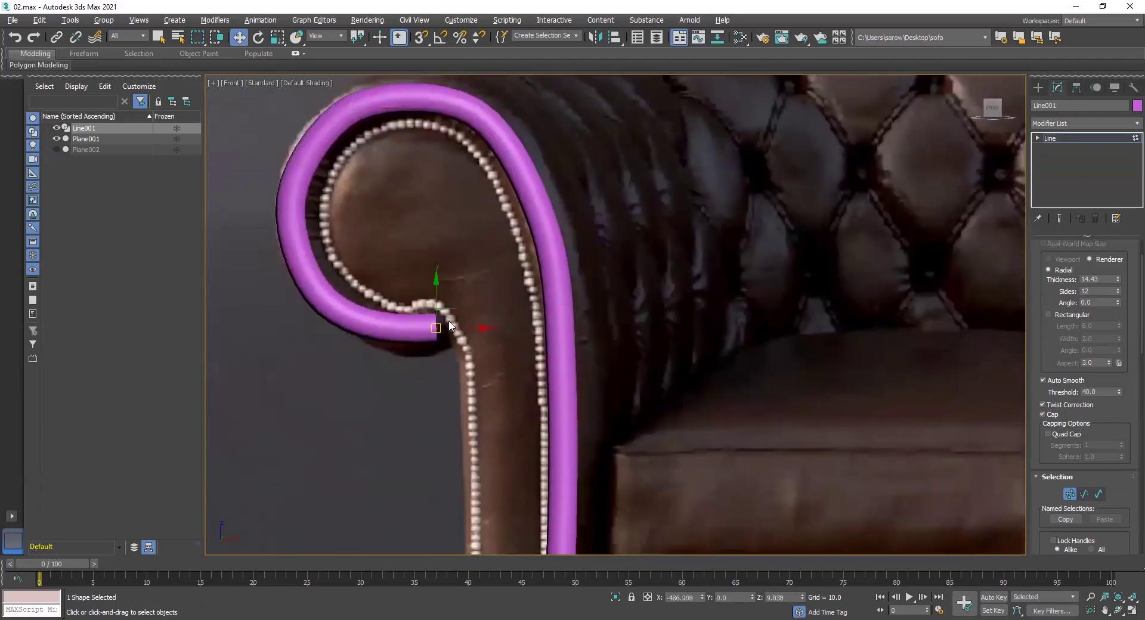
{"action": "left_click_drag", "start_coordinate": [461, 309], "coordinate": [460, 309]}
{"action": "left_click_drag", "start_coordinate": [375, 251], "coordinate": [304, 371]}
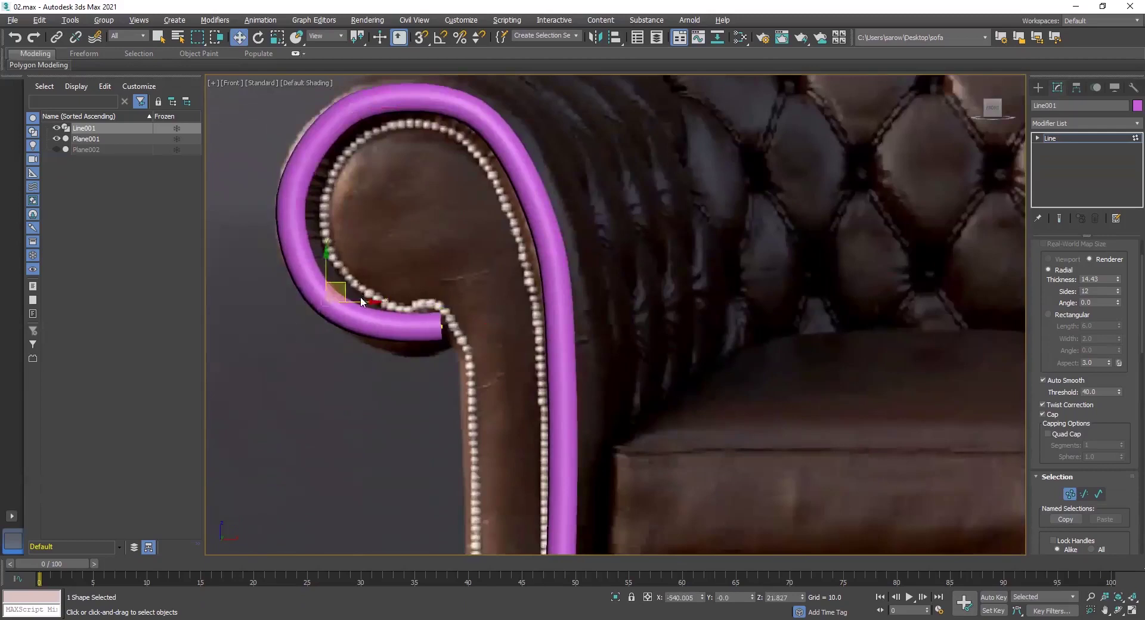
{"action": "left_click_drag", "start_coordinate": [347, 279], "coordinate": [357, 280]}
Finish vertex editing and convert the trim line to an Editable Poly.
{"action": "scroll", "coordinate": [424, 352], "scroll_direction": "down", "scroll_amount": 2}
{"action": "mouse_move", "coordinate": [442, 318]}
{"action": "middle_mouse_down"}
{"action": "mouse_move", "coordinate": [439, 260]}
{"action": "mouse_move", "coordinate": [451, 303]}
{"action": "middle_mouse_up"}
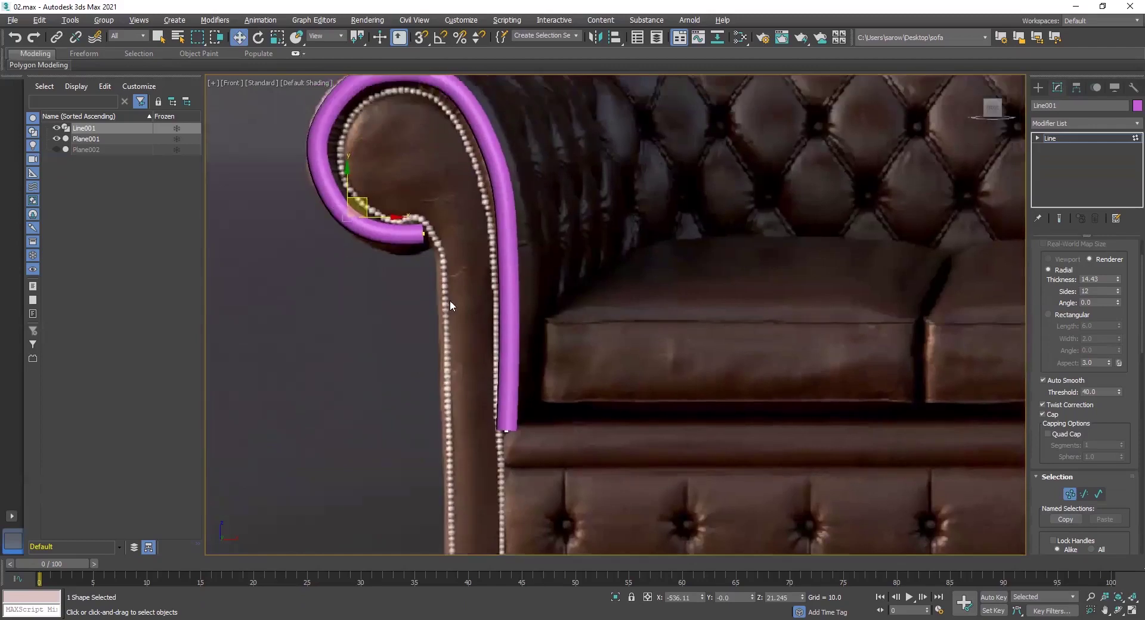
{"action": "scroll", "coordinate": [443, 219], "scroll_direction": "up", "scroll_amount": 3}
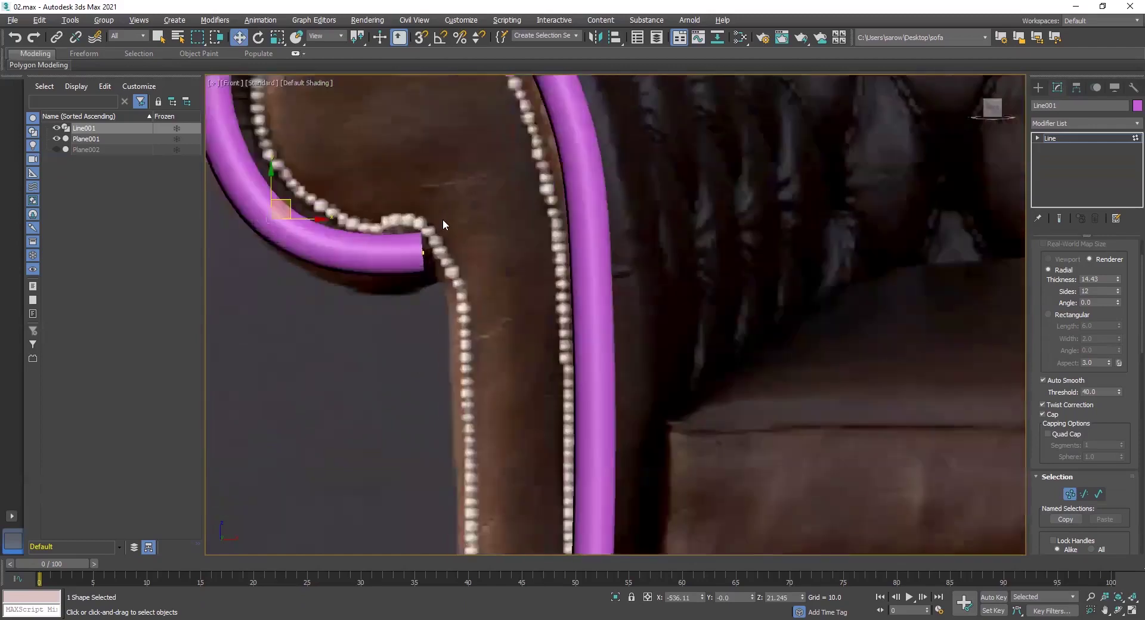
{"action": "left_click", "coordinate": [1051, 140]}
{"action": "right_click", "coordinate": [1051, 139]}
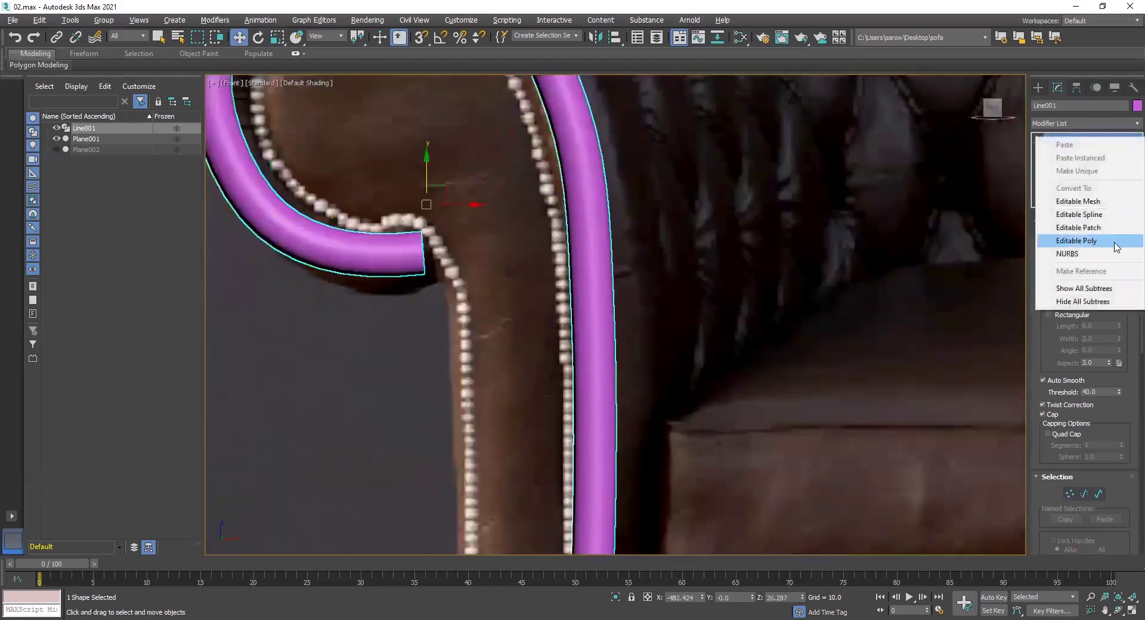
{"action": "left_click", "coordinate": [1076, 241]}
Enter vertex editing on the trim mesh and display it with edged faces in the front view.
{"action": "middle_click_drag", "start_coordinate": [495, 315], "coordinate": [553, 345]}
{"action": "middle_click_drag", "start_coordinate": [481, 339], "coordinate": [492, 306]}
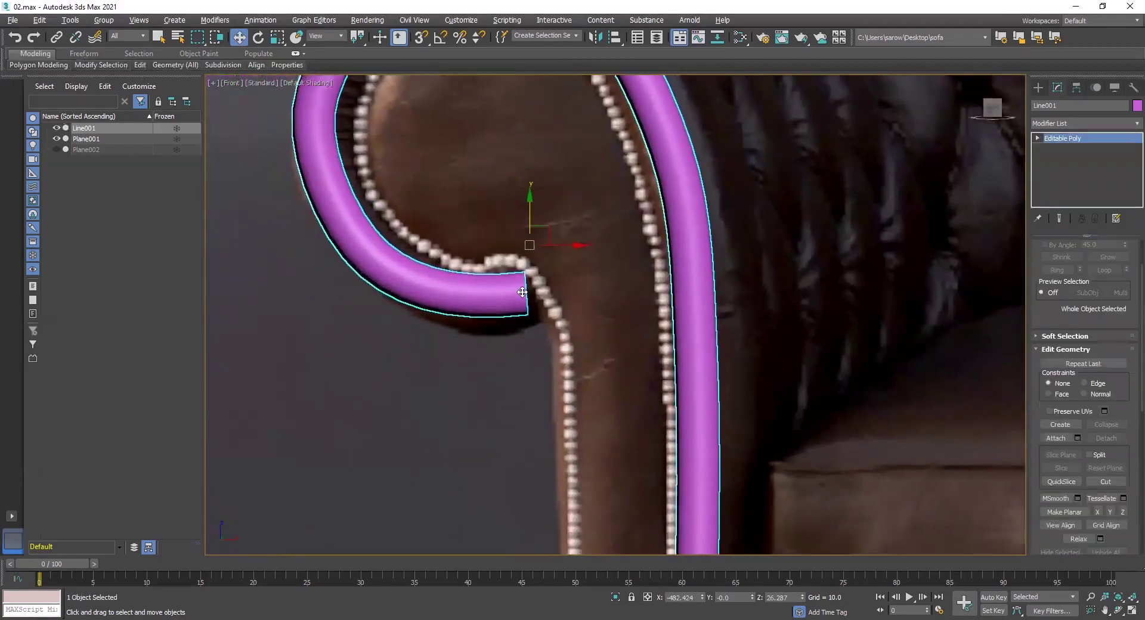
{"action": "scroll", "coordinate": [506, 315], "scroll_direction": "down", "scroll_amount": 2}
{"action": "middle_click_drag", "start_coordinate": [585, 246], "coordinate": [567, 329]}
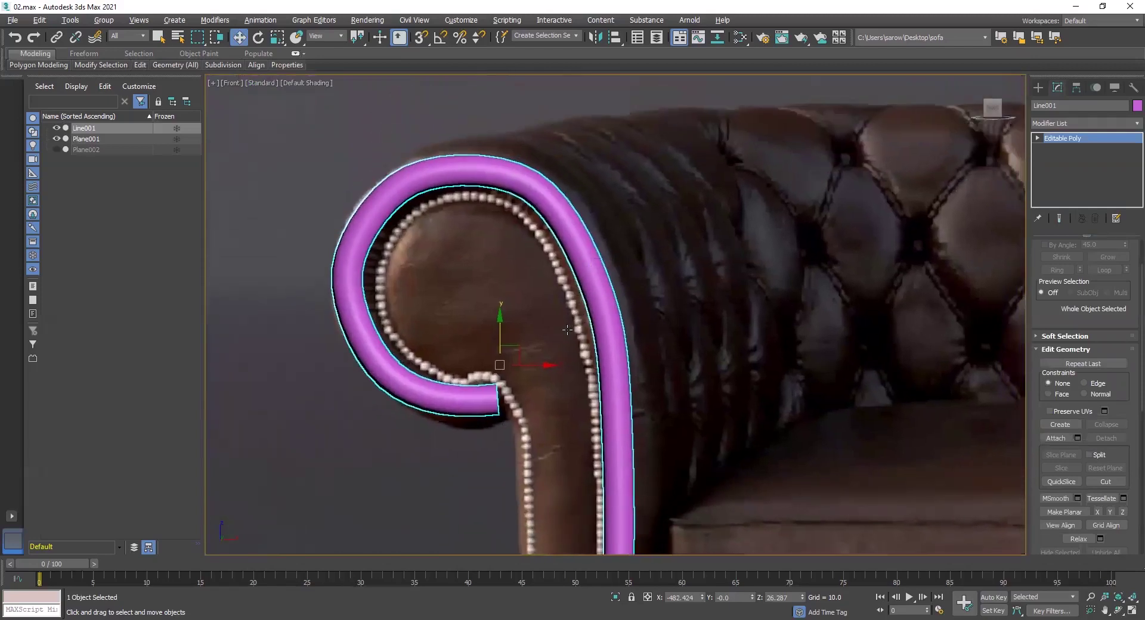
{"action": "scroll", "coordinate": [1041, 276], "scroll_direction": "up", "scroll_amount": 3}
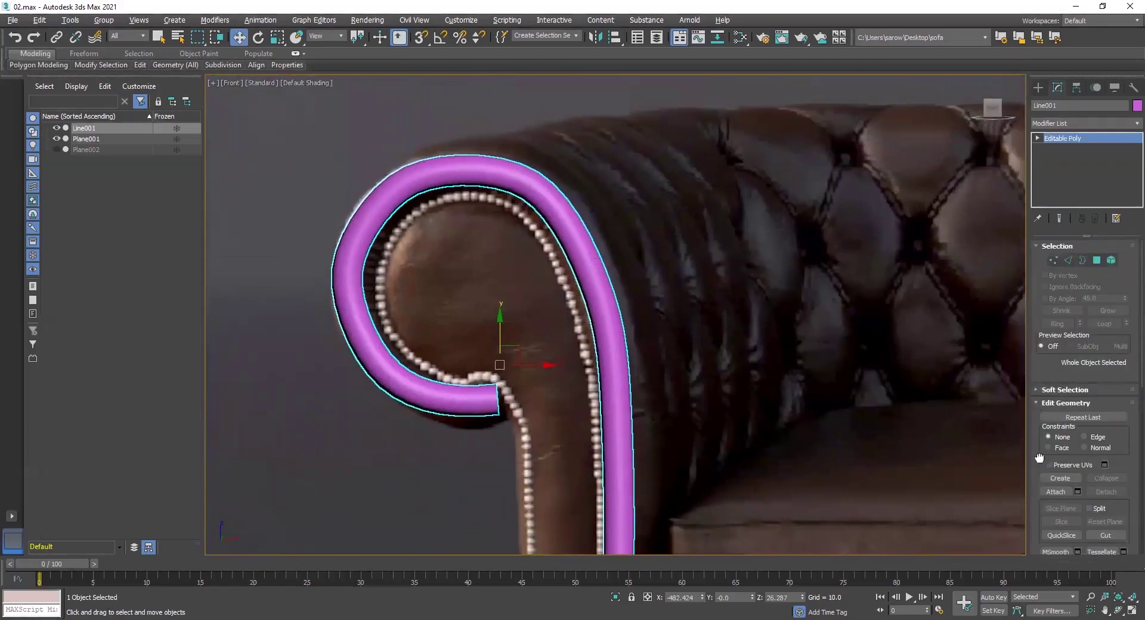
{"action": "left_click", "coordinate": [1054, 261]}
{"action": "mouse_move", "coordinate": [532, 312]}
{"action": "middle_mouse_down"}
{"action": "mouse_move", "coordinate": [585, 301]}
{"action": "mouse_move", "coordinate": [602, 220]}
{"action": "middle_mouse_up"}
{"action": "key", "text": "F4"}
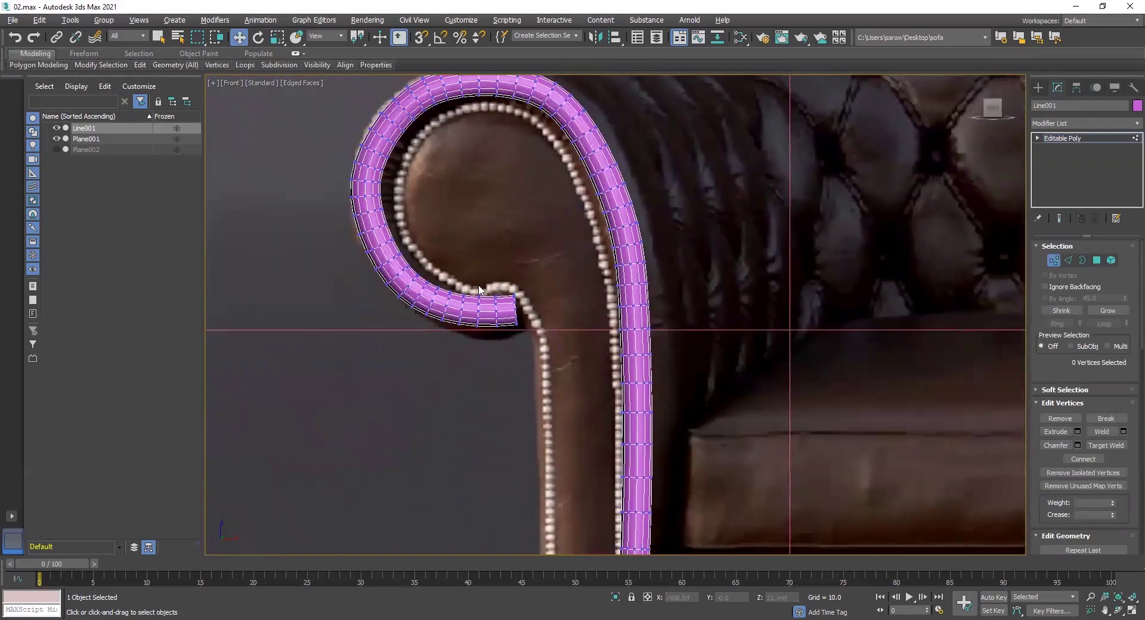
{"action": "scroll", "coordinate": [479, 290], "scroll_direction": "up", "scroll_amount": 5}
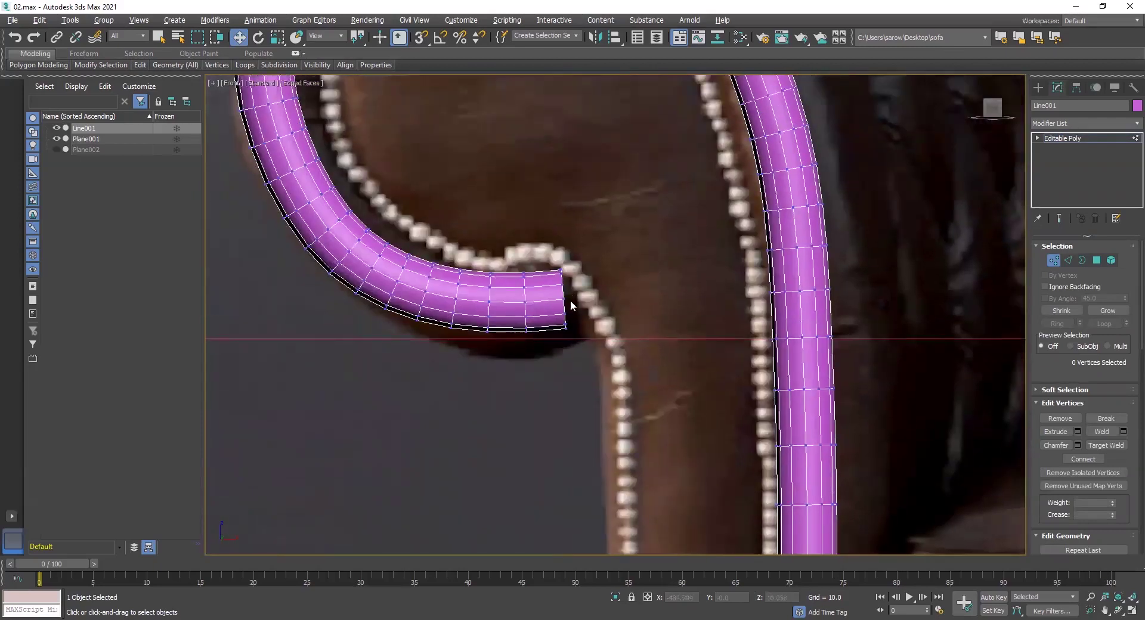
Select a vertex on the end of the curl and examine the end cap up close in the perspective view.
{"action": "key", "text": "alt+w"}
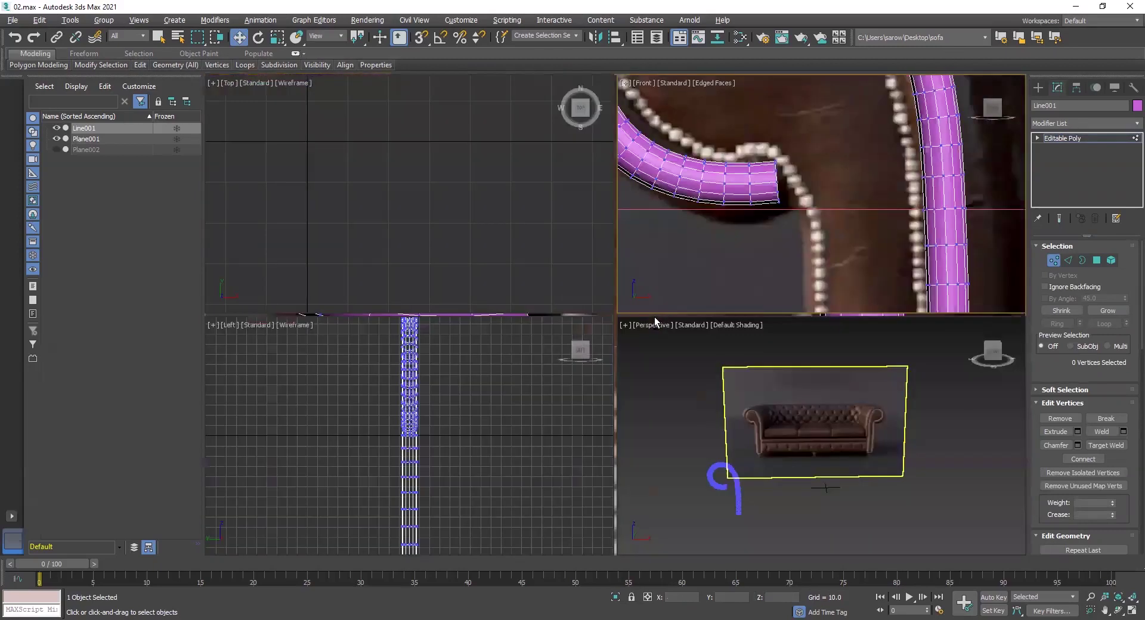
{"action": "left_click", "coordinate": [838, 443]}
{"action": "key", "text": "alt+w"}
{"action": "middle_click_drag", "start_coordinate": [585, 412], "coordinate": [762, 388]}
{"action": "scroll", "coordinate": [752, 385], "scroll_direction": "up", "scroll_amount": 5}
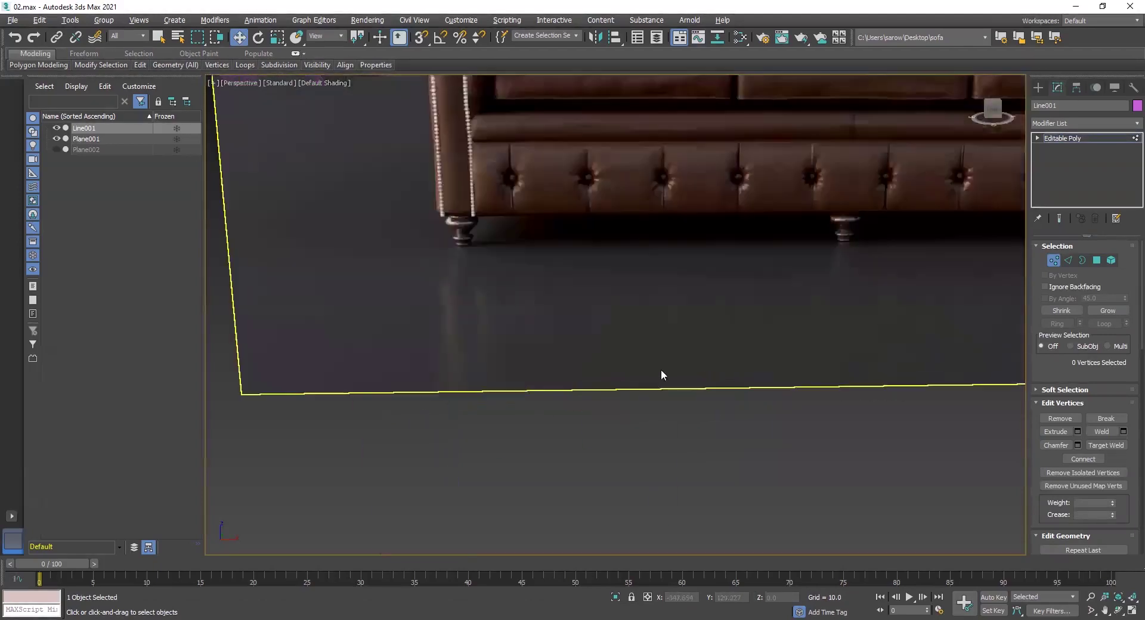
{"action": "scroll", "coordinate": [519, 351], "scroll_direction": "down", "scroll_amount": 4}
{"action": "middle_click_drag", "start_coordinate": [517, 351], "coordinate": [224, 309]}
{"action": "scroll", "coordinate": [751, 391], "scroll_direction": "up", "scroll_amount": 4}
{"action": "scroll", "coordinate": [791, 331], "scroll_direction": "down", "scroll_amount": 5}
{"action": "middle_click_drag", "start_coordinate": [435, 349], "coordinate": [556, 332]}
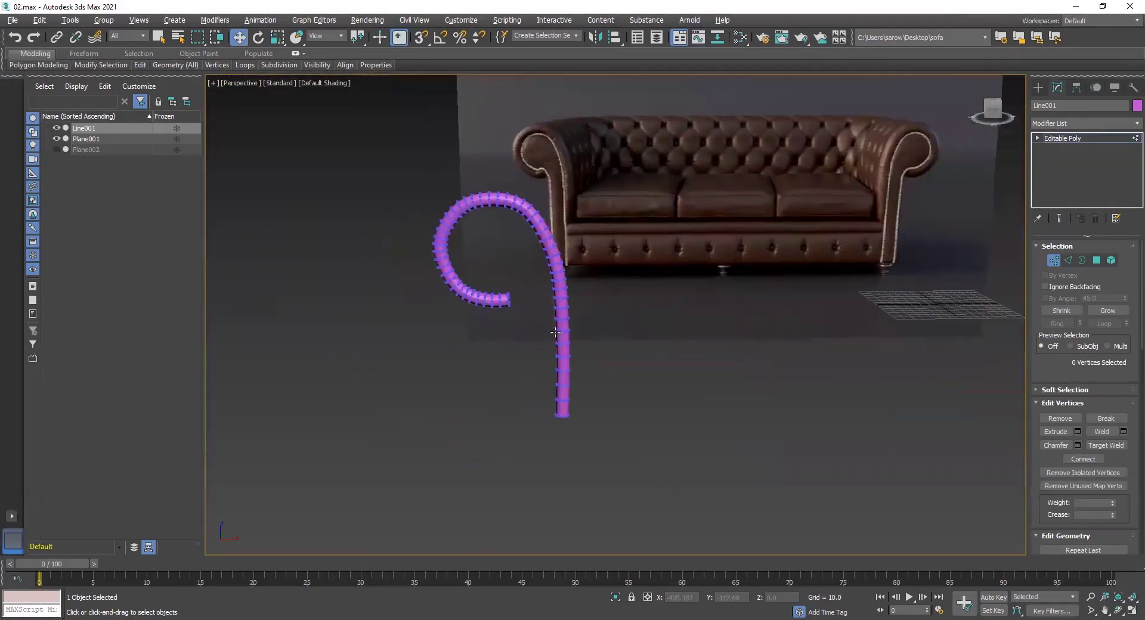
{"action": "left_click", "coordinate": [508, 302]}
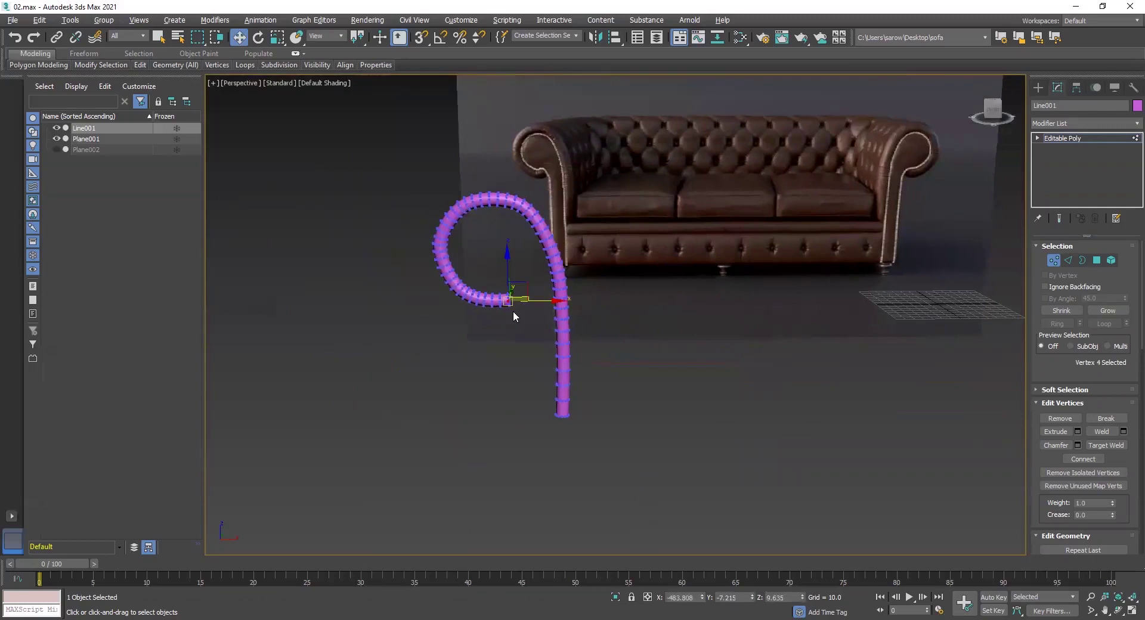
{"action": "key", "text": "z"}
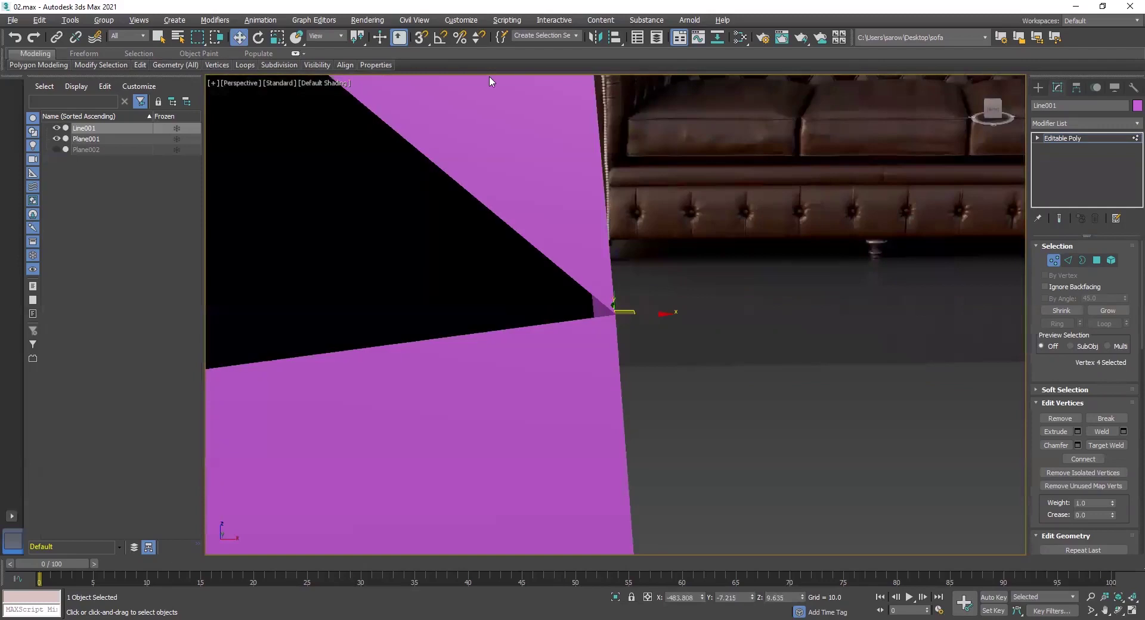
{"action": "mouse_move", "coordinate": [647, 370]}
{"action": "middle_mouse_down", "text": "alt"}
{"action": "mouse_move", "coordinate": [601, 376]}
{"action": "mouse_move", "coordinate": [641, 363]}
{"action": "middle_mouse_up", "text": "alt"}
{"action": "scroll", "coordinate": [615, 377], "scroll_direction": "down", "scroll_amount": 5}
{"action": "scroll", "coordinate": [627, 362], "scroll_direction": "down", "scroll_amount": 3}
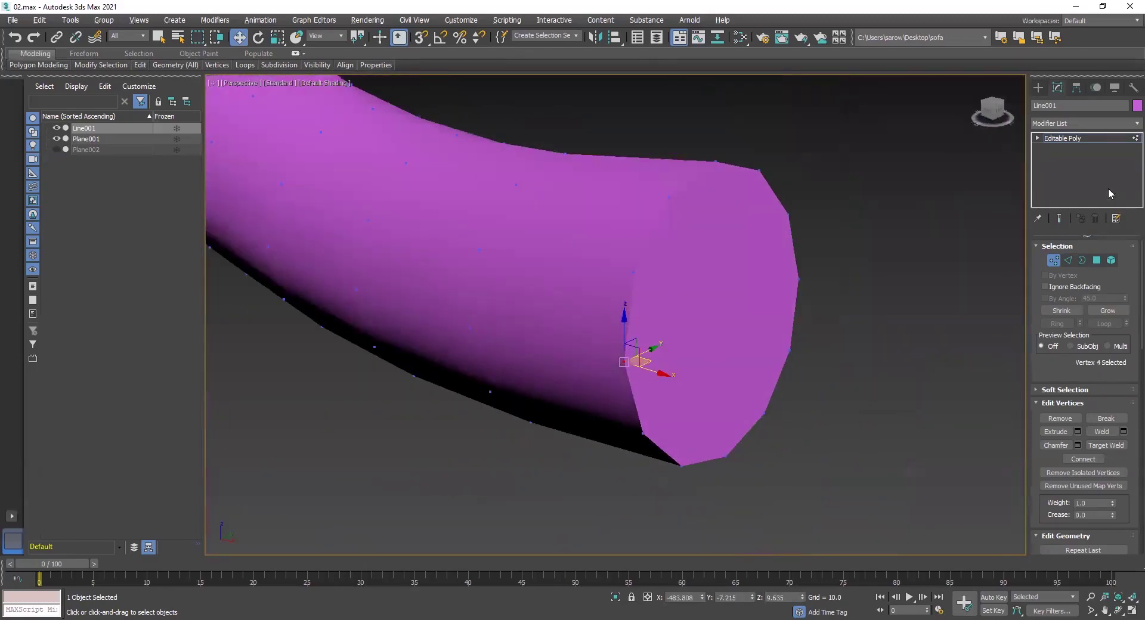
Leave vertex editing and apply a TurboSmooth modifier to the armrest trim.
{"action": "left_click", "coordinate": [1072, 139]}
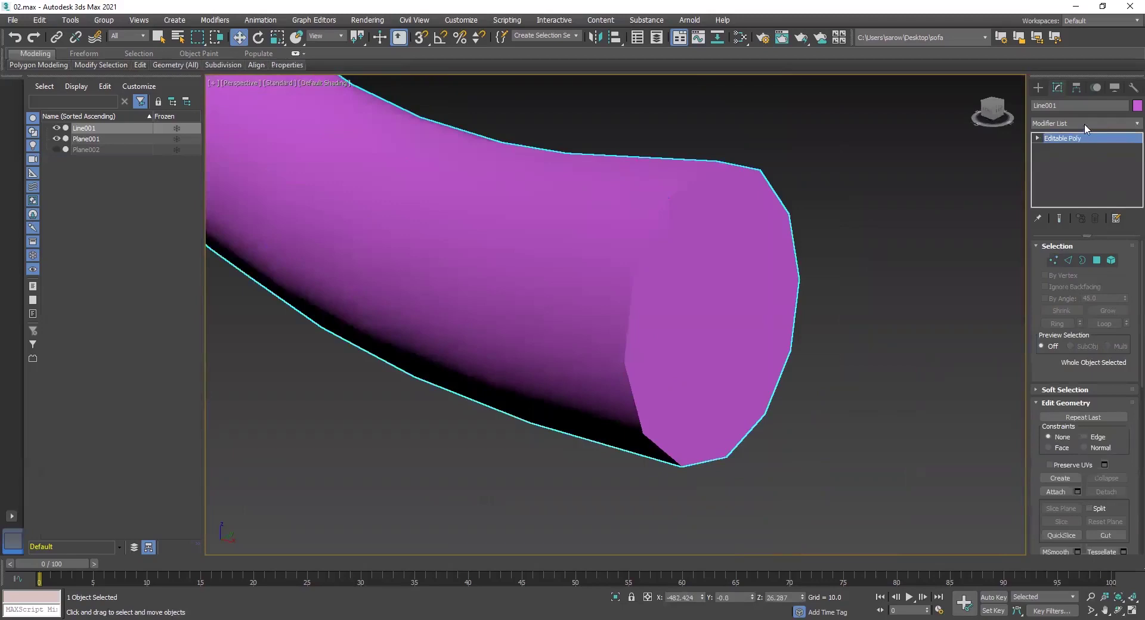
{"action": "left_click", "coordinate": [1083, 122]}
{"action": "type", "text": "tu"}
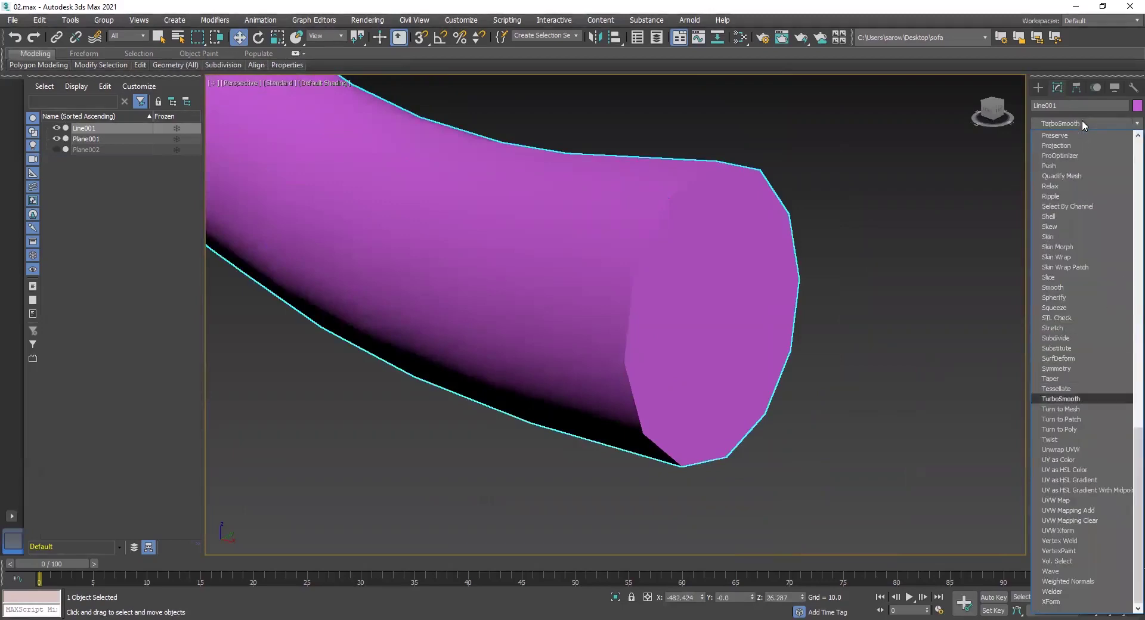
{"action": "left_click", "coordinate": [1069, 396]}
{"action": "scroll", "coordinate": [776, 374], "scroll_direction": "down", "scroll_amount": 2}
{"action": "middle_click_drag", "start_coordinate": [735, 379], "coordinate": [751, 350], "text": "alt"}
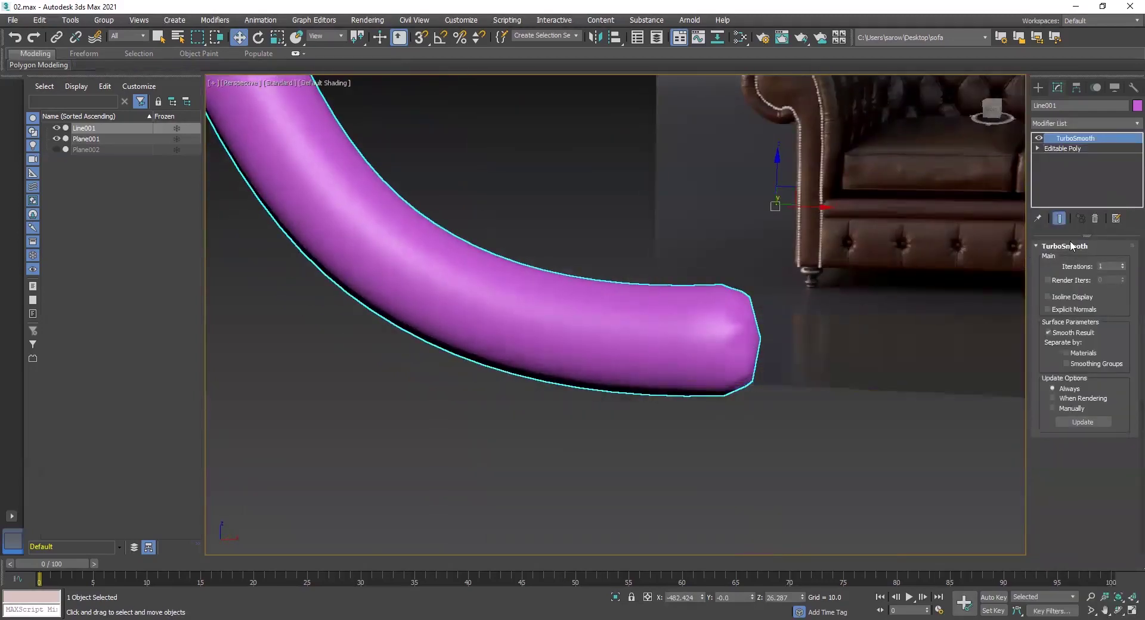
Set the TurboSmooth iterations to 2.
{"action": "left_click", "coordinate": [1122, 264]}
{"action": "middle_click_drag", "start_coordinate": [698, 413], "coordinate": [741, 411], "text": "alt"}
{"action": "left_click", "coordinate": [1123, 264]}
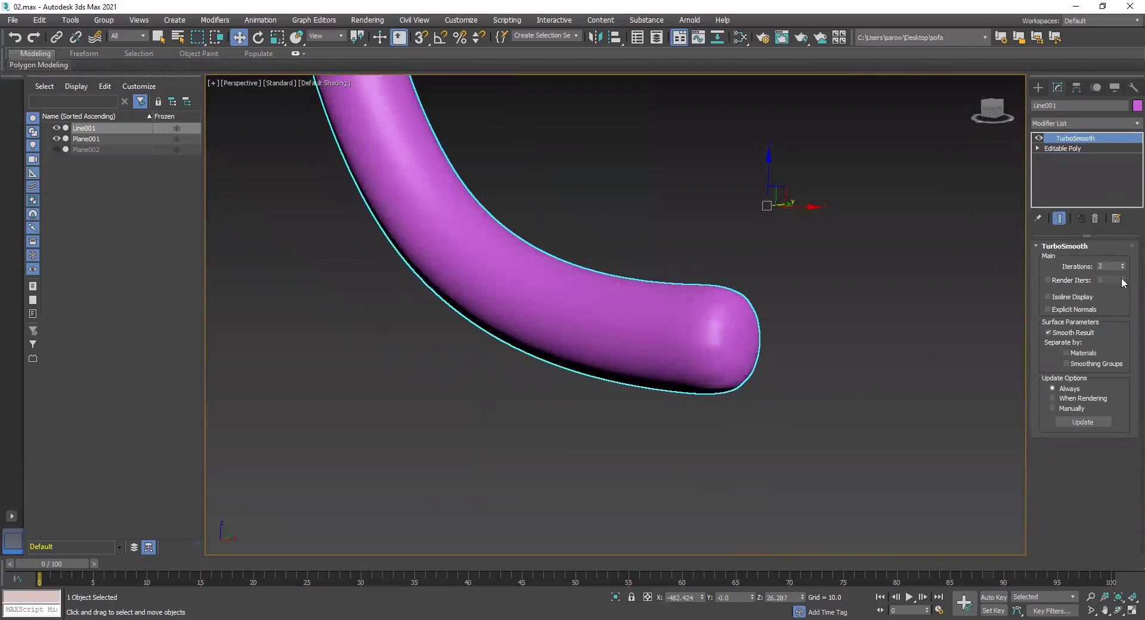
{"action": "left_click", "coordinate": [1123, 269]}
{"action": "middle_click_drag", "start_coordinate": [769, 412], "coordinate": [811, 393], "text": "alt"}
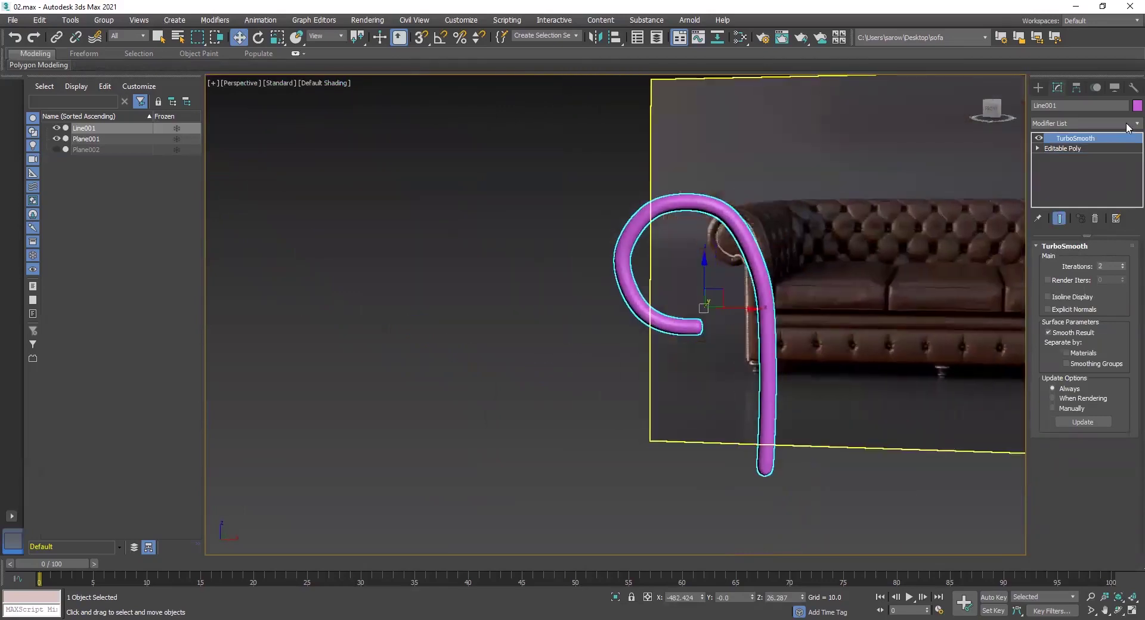
Change the trim's object colour to light grey.
{"action": "left_click", "coordinate": [1138, 106]}
{"action": "left_click", "coordinate": [666, 271]}
{"action": "left_click", "coordinate": [841, 308]}
Unhide the tufted upholstery mesh Plane002 and bring the trim's curl into view beside it.
{"action": "middle_click_drag", "start_coordinate": [649, 426], "coordinate": [504, 434]}
{"action": "left_click", "coordinate": [54, 150]}
{"action": "middle_click_drag", "start_coordinate": [477, 274], "coordinate": [407, 309], "text": "alt"}
{"action": "scroll", "coordinate": [335, 380], "scroll_direction": "down", "scroll_amount": 2}
{"action": "scroll", "coordinate": [335, 379], "scroll_direction": "up", "scroll_amount": 2}
Scale the trim non-uniformly to about 147% along its depth.
{"action": "key", "text": "r"}
{"action": "mouse_move", "coordinate": [307, 361]}
{"action": "left_mouse_down"}
{"action": "mouse_move", "coordinate": [274, 370]}
{"action": "mouse_move", "coordinate": [310, 361]}
{"action": "left_mouse_up"}
{"action": "middle_click_drag", "start_coordinate": [310, 360], "coordinate": [513, 369], "text": "alt"}
{"action": "scroll", "coordinate": [486, 295], "scroll_direction": "down", "scroll_amount": 3}
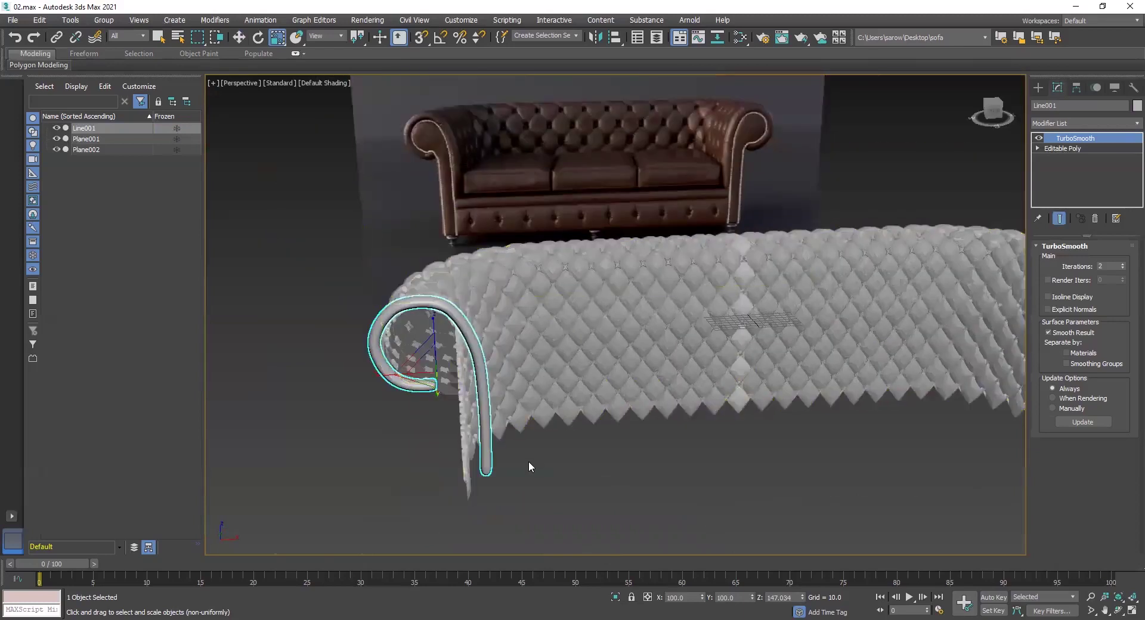
Examine in the front view how the trim and its lower end line up with the tufted mesh and reference image.
{"action": "key", "text": "alt+w"}
{"action": "right_click", "coordinate": [758, 285]}
{"action": "key", "text": "alt+w"}
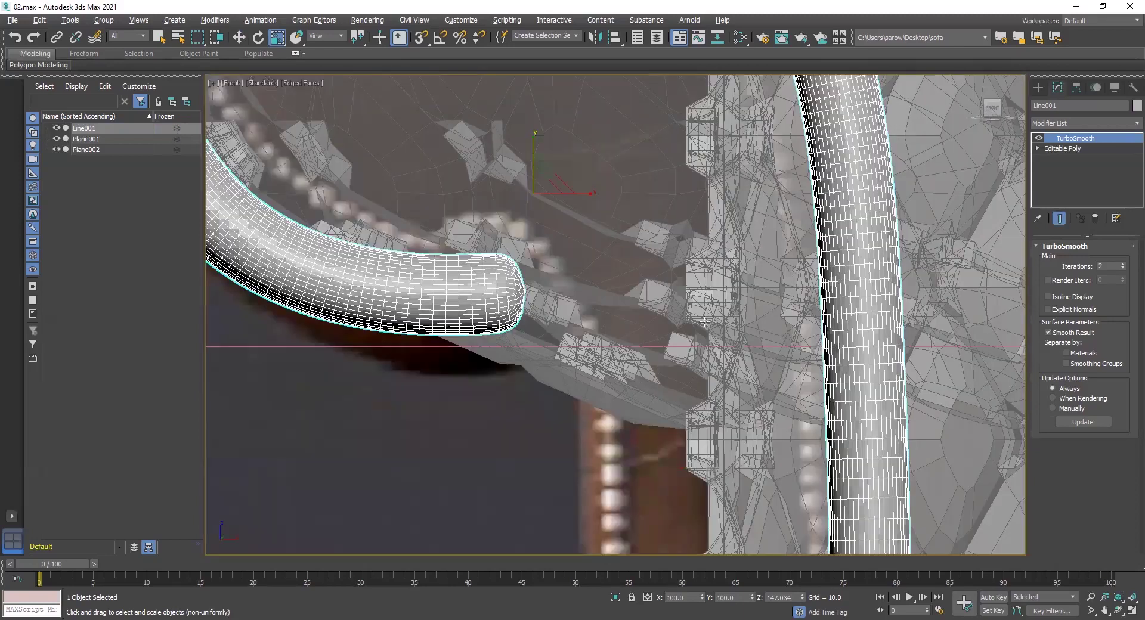
{"action": "scroll", "coordinate": [757, 286], "scroll_direction": "down", "scroll_amount": 4}
{"action": "scroll", "coordinate": [597, 242], "scroll_direction": "down", "scroll_amount": 3}
{"action": "middle_click_drag", "start_coordinate": [659, 295], "coordinate": [610, 232]}
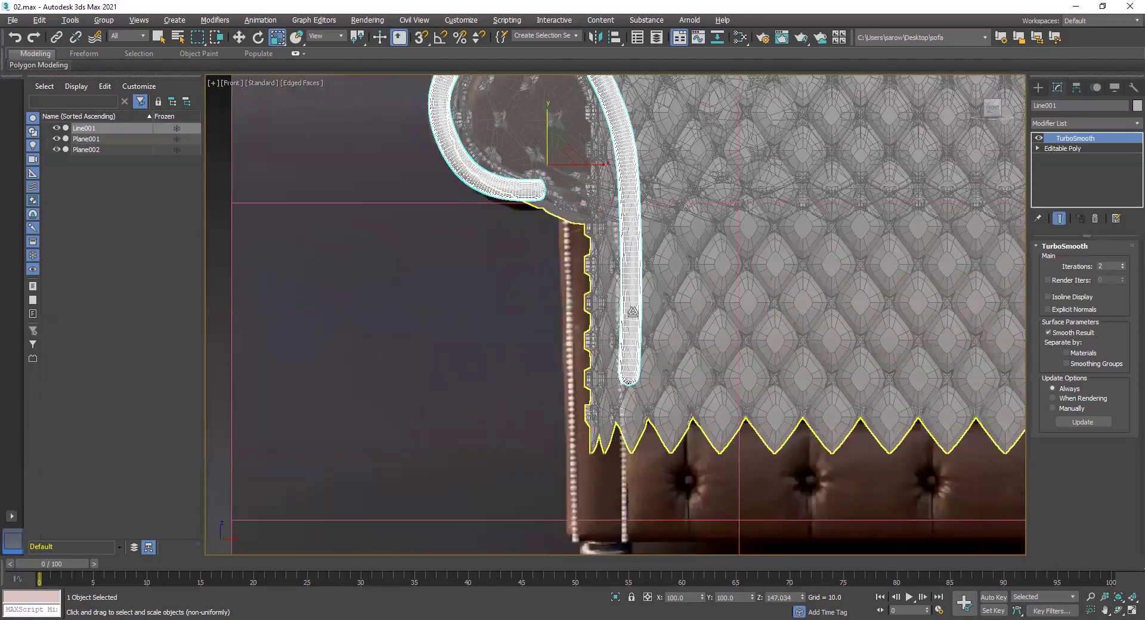
{"action": "middle_click_drag", "start_coordinate": [987, 210], "coordinate": [990, 283]}
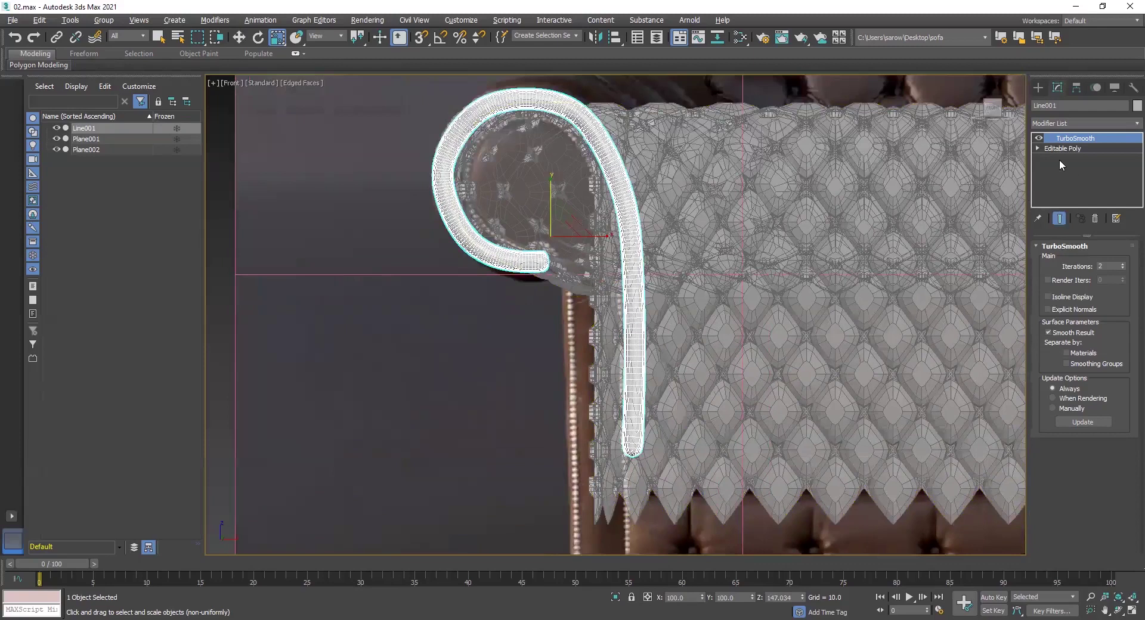
{"action": "left_click", "coordinate": [1073, 149]}
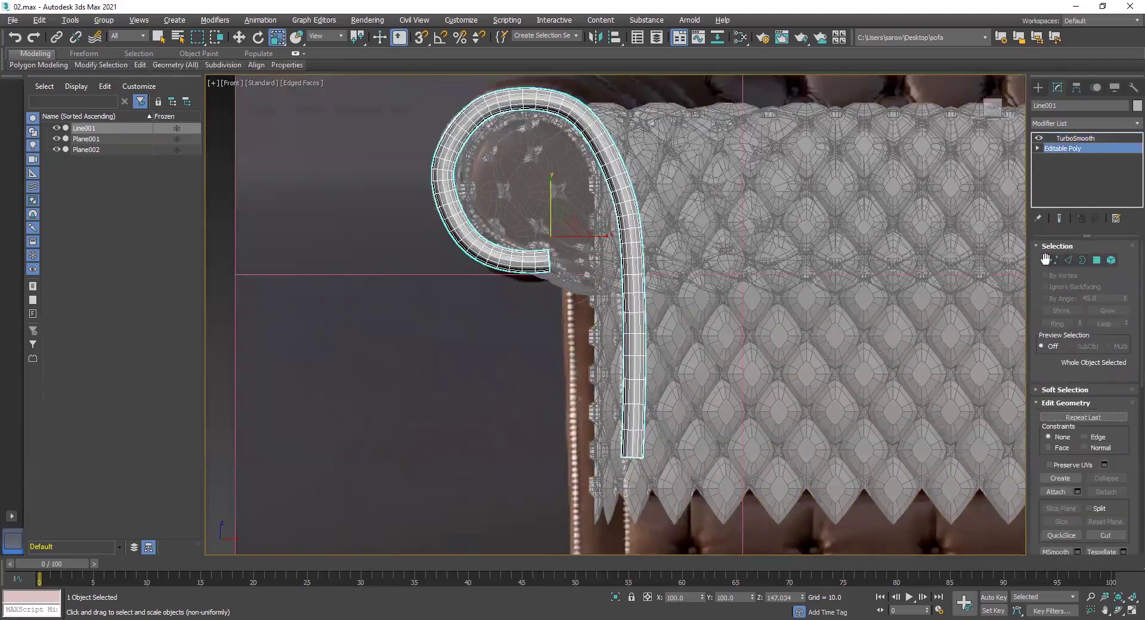
{"action": "left_click", "coordinate": [1053, 260]}
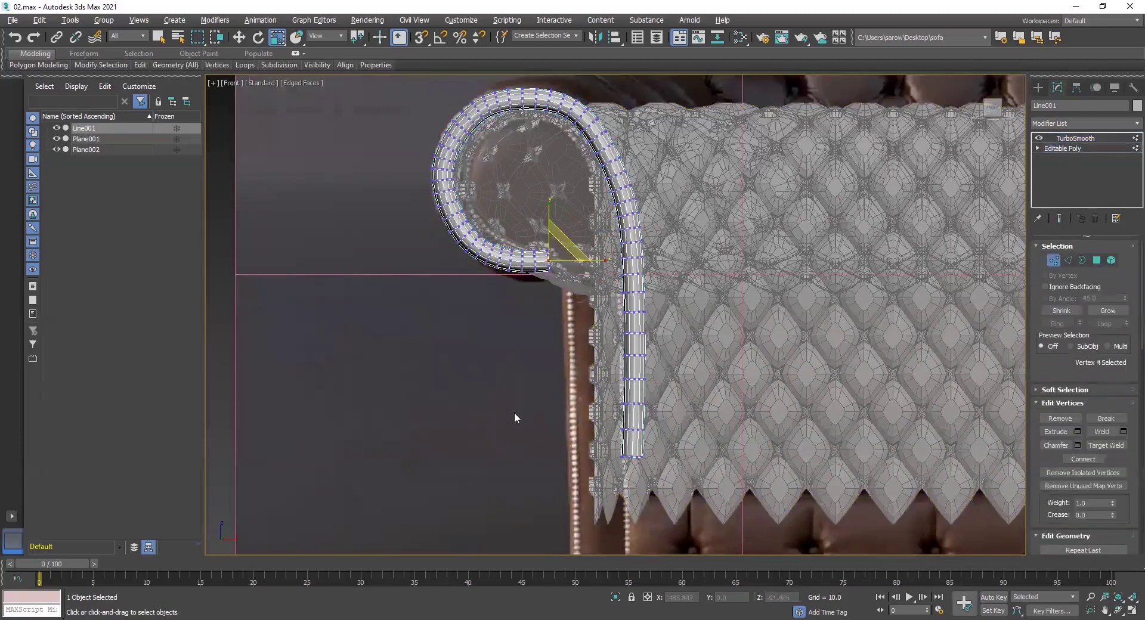
{"action": "middle_click_drag", "start_coordinate": [516, 418], "coordinate": [550, 294]}
{"action": "key", "text": "alt+w"}
Return to the trim's TurboSmooth level and freeze the tufted mesh Plane002.
{"action": "left_click", "coordinate": [1075, 138]}
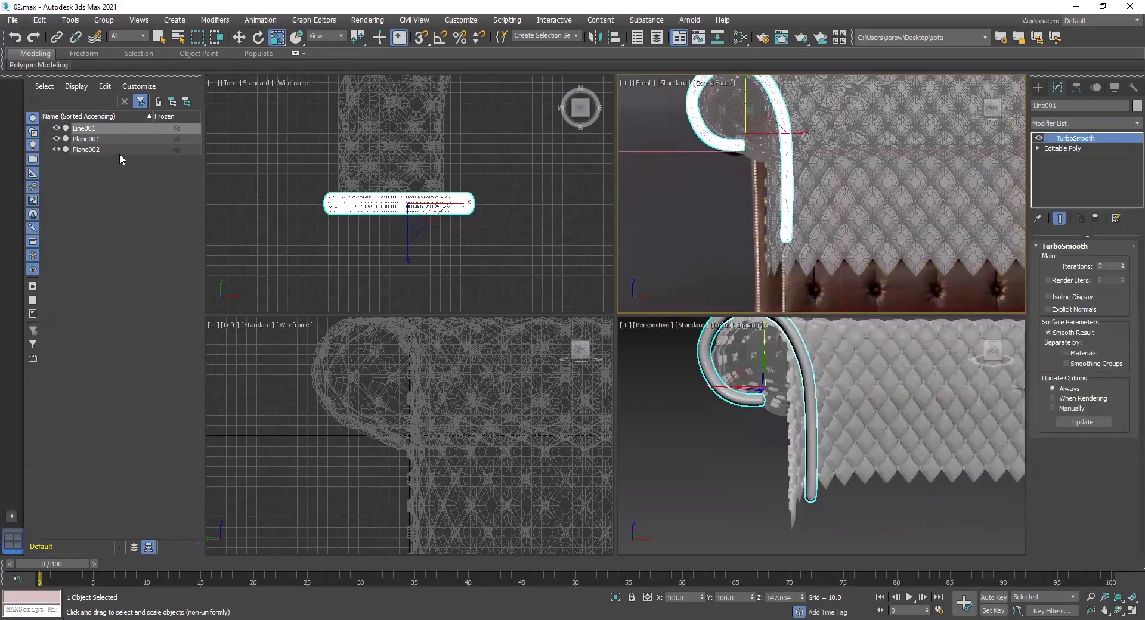
{"action": "left_click", "coordinate": [56, 148]}
{"action": "left_click", "coordinate": [57, 148]}
{"action": "left_click", "coordinate": [175, 150]}
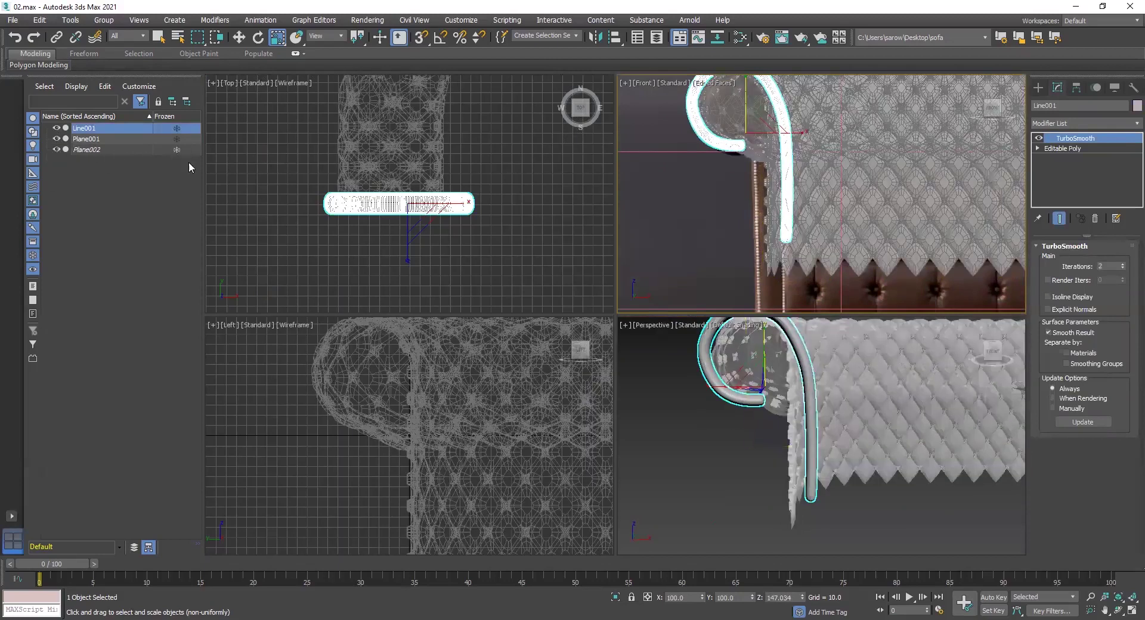
{"action": "scroll", "coordinate": [826, 255], "scroll_direction": "up", "scroll_amount": 5}
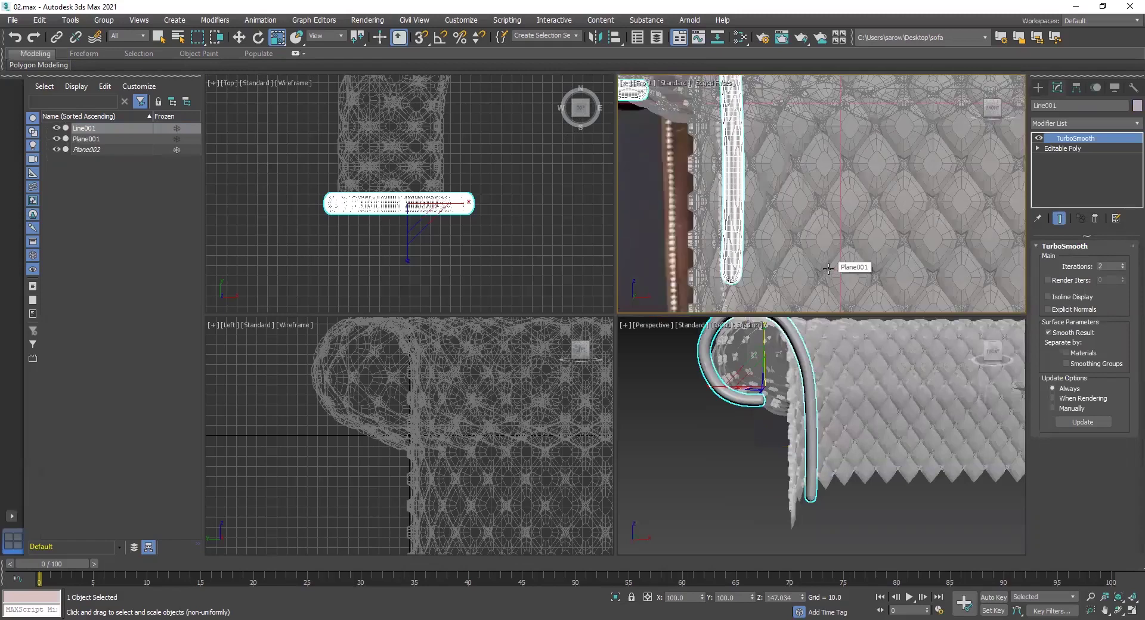
{"action": "scroll", "coordinate": [811, 272], "scroll_direction": "down", "scroll_amount": 4}
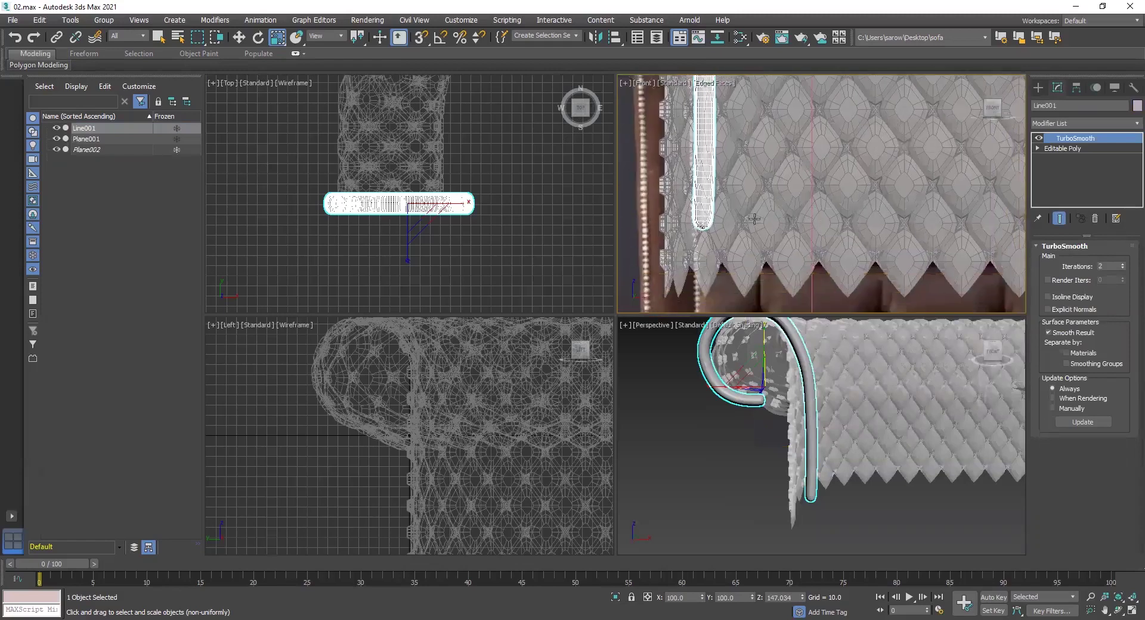
Select the vertices of the trim's straight leg on the base Editable Poly in the enlarged front view, ready for moving.
{"action": "left_click", "coordinate": [1062, 149]}
{"action": "scroll", "coordinate": [775, 197], "scroll_direction": "down", "scroll_amount": 3}
{"action": "middle_click_drag", "start_coordinate": [737, 181], "coordinate": [758, 212]}
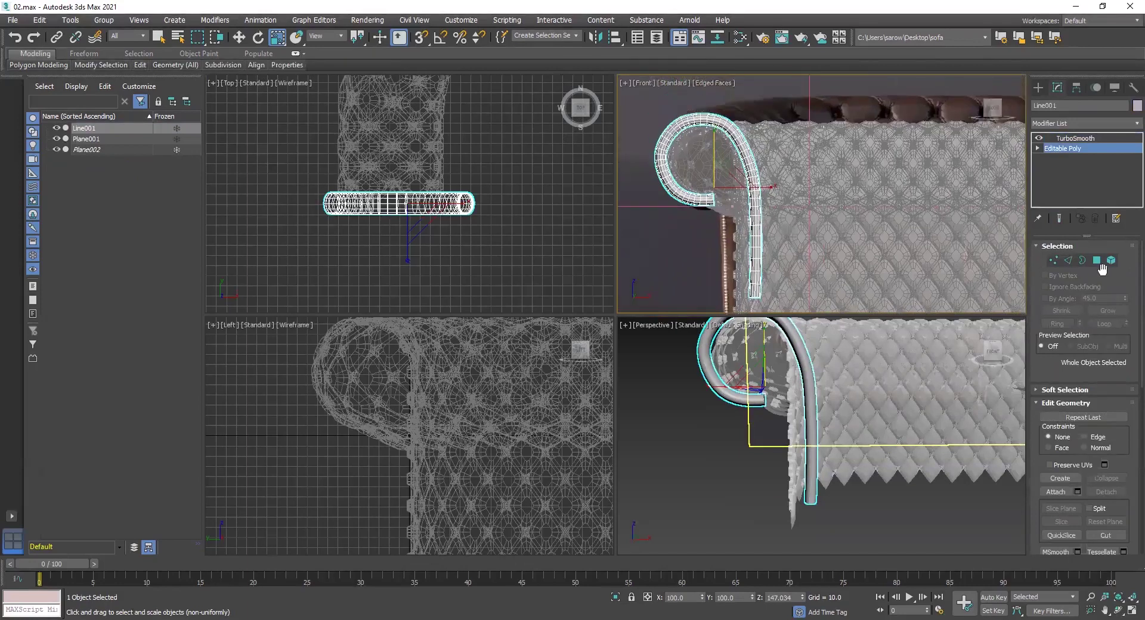
{"action": "left_click", "coordinate": [1053, 260]}
{"action": "middle_click_drag", "start_coordinate": [726, 261], "coordinate": [733, 252]}
{"action": "key", "text": "alt+w"}
{"action": "scroll", "coordinate": [670, 331], "scroll_direction": "up", "scroll_amount": 4}
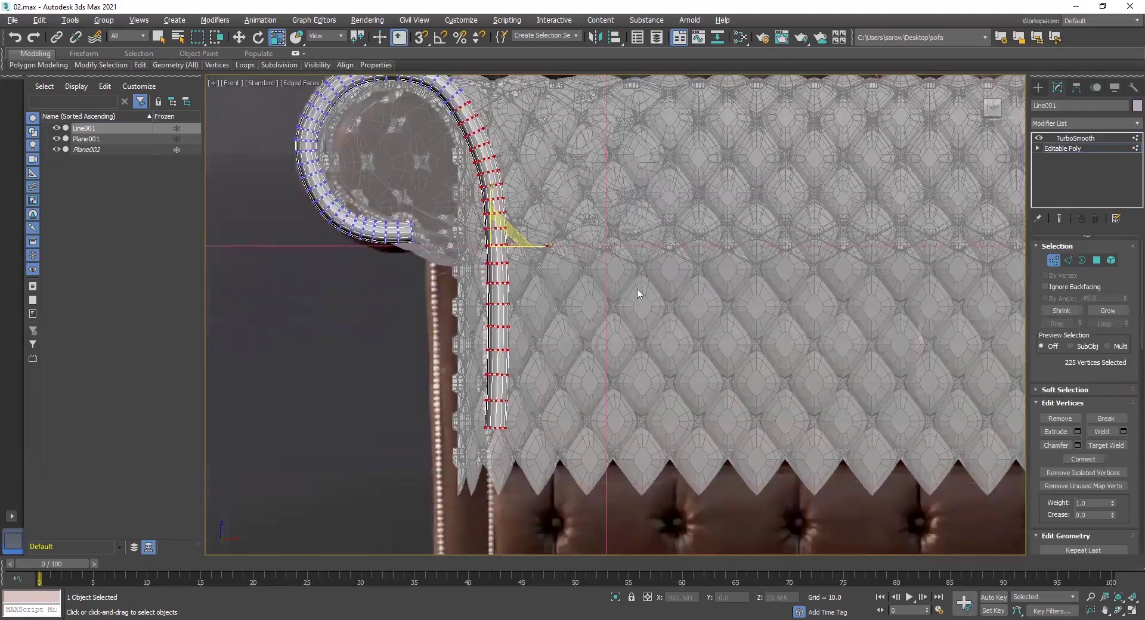
{"action": "key", "text": "w"}
{"action": "middle_click_drag", "start_coordinate": [538, 247], "coordinate": [575, 331]}
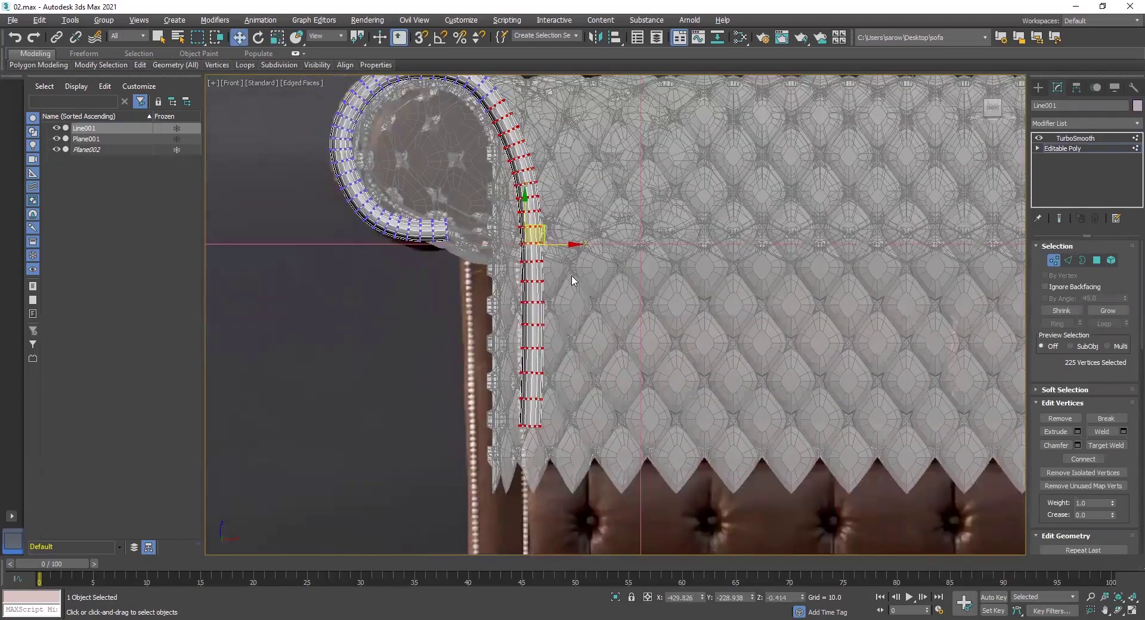
{"action": "middle_click_drag", "start_coordinate": [583, 280], "coordinate": [598, 317]}
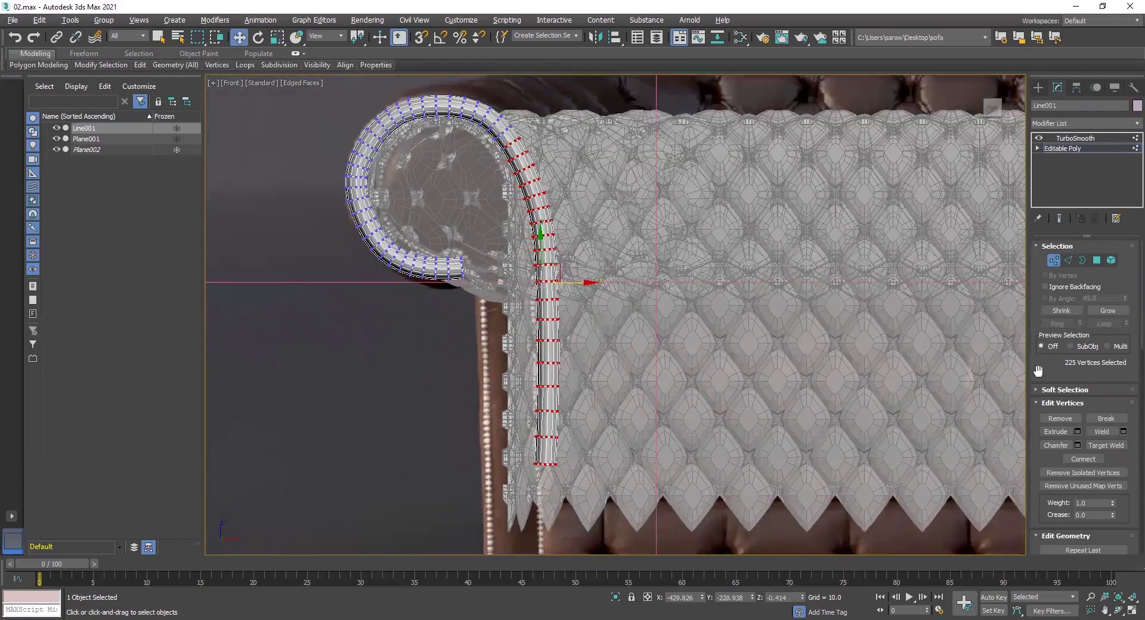
Enable soft selection for the leg's vertices, try moving them toward the curl, and undo the move.
{"action": "scroll", "coordinate": [1037, 367], "scroll_direction": "down", "scroll_amount": 1}
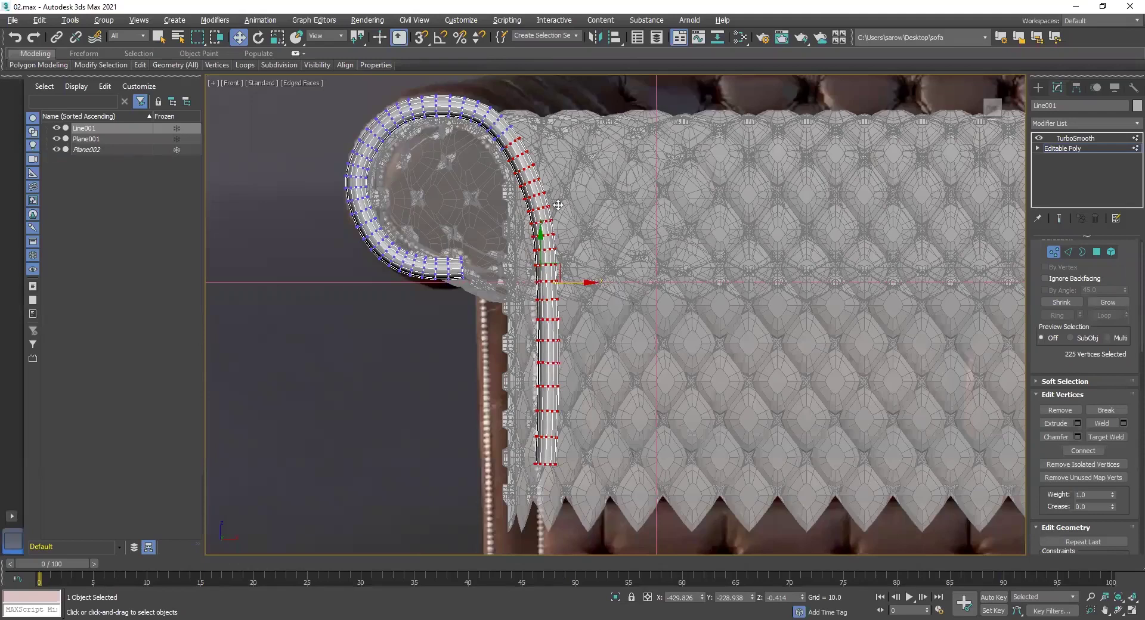
{"action": "mouse_move", "coordinate": [1054, 362]}
{"action": "left_mouse_down"}
{"action": "mouse_move", "coordinate": [1045, 226]}
{"action": "mouse_move", "coordinate": [1045, 358]}
{"action": "left_mouse_up"}
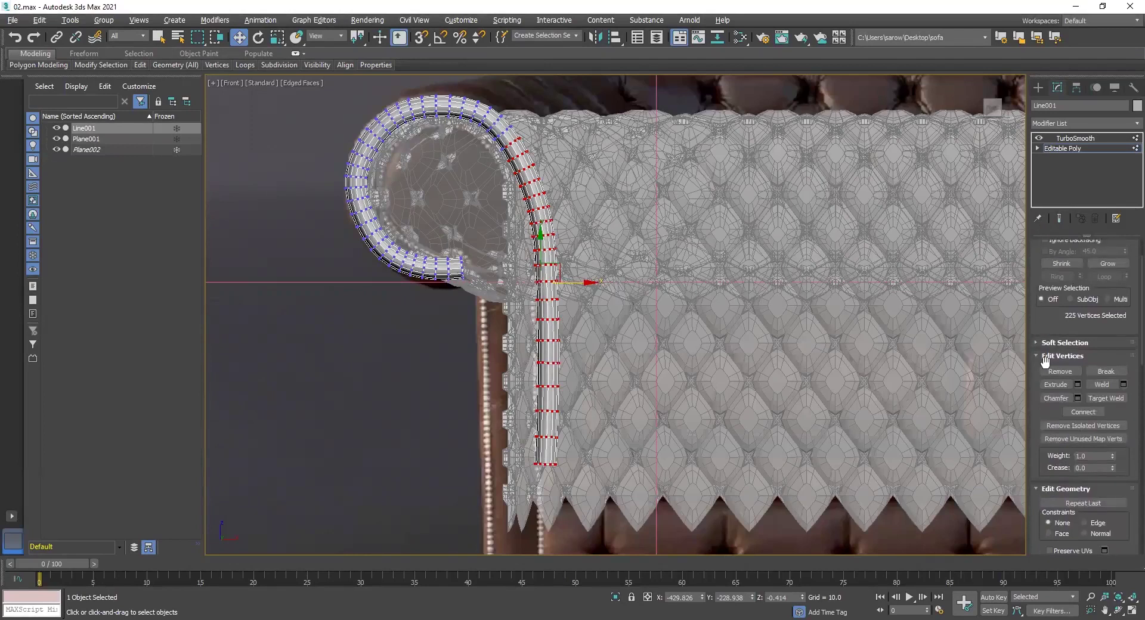
{"action": "left_click", "coordinate": [1030, 345]}
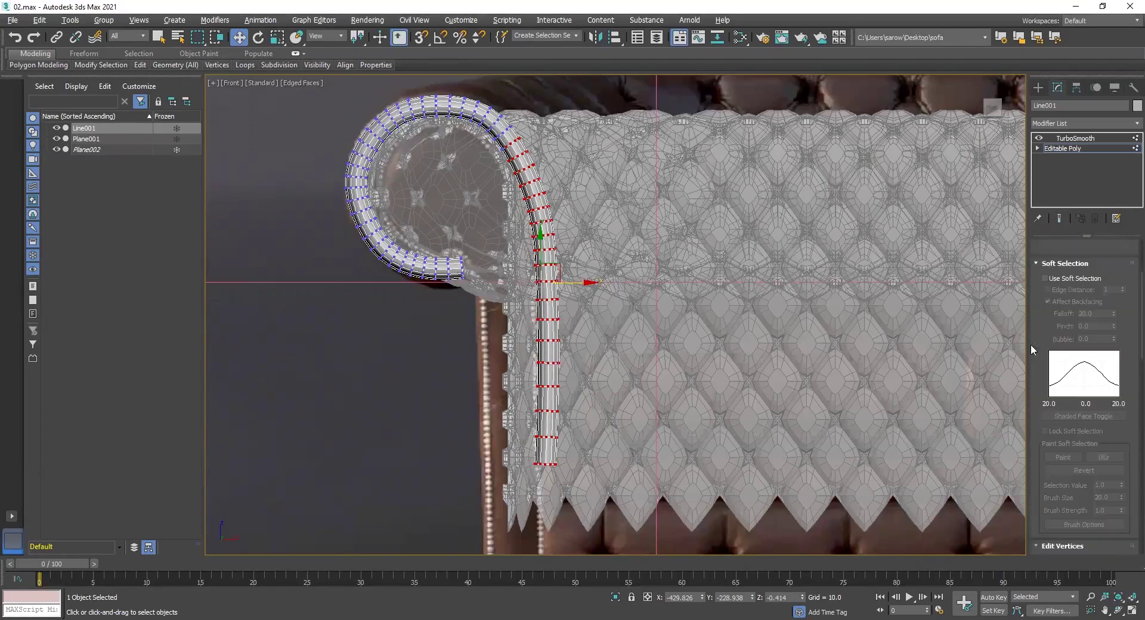
{"action": "left_click", "coordinate": [1045, 279]}
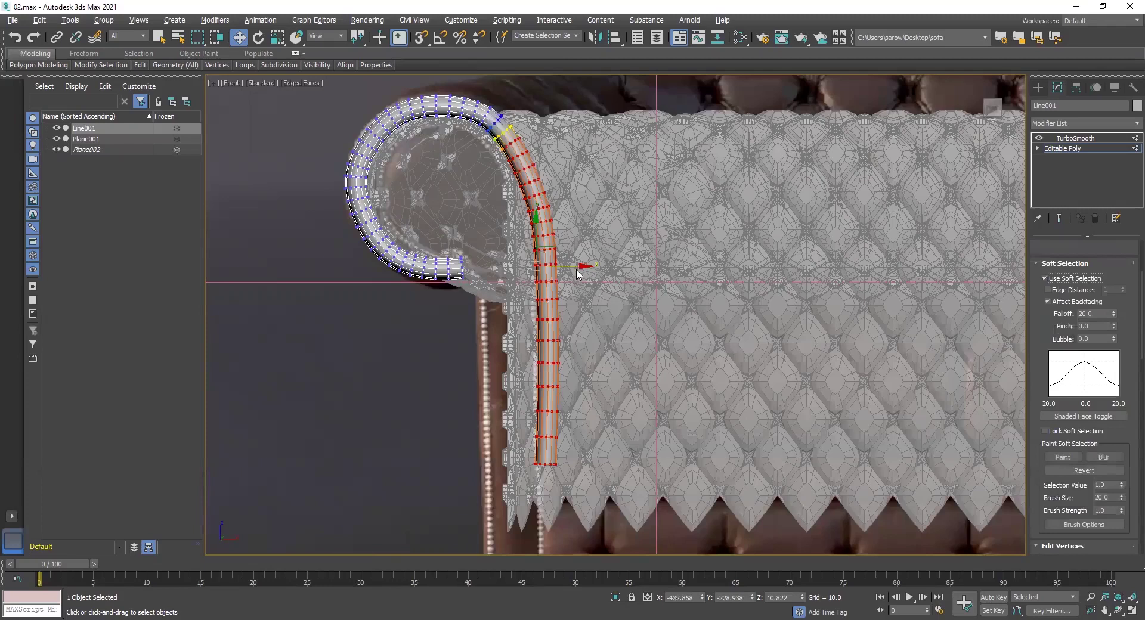
{"action": "mouse_move", "coordinate": [583, 266]}
{"action": "left_mouse_down"}
{"action": "mouse_move", "coordinate": [562, 267]}
{"action": "mouse_move", "coordinate": [575, 274]}
{"action": "left_mouse_up"}
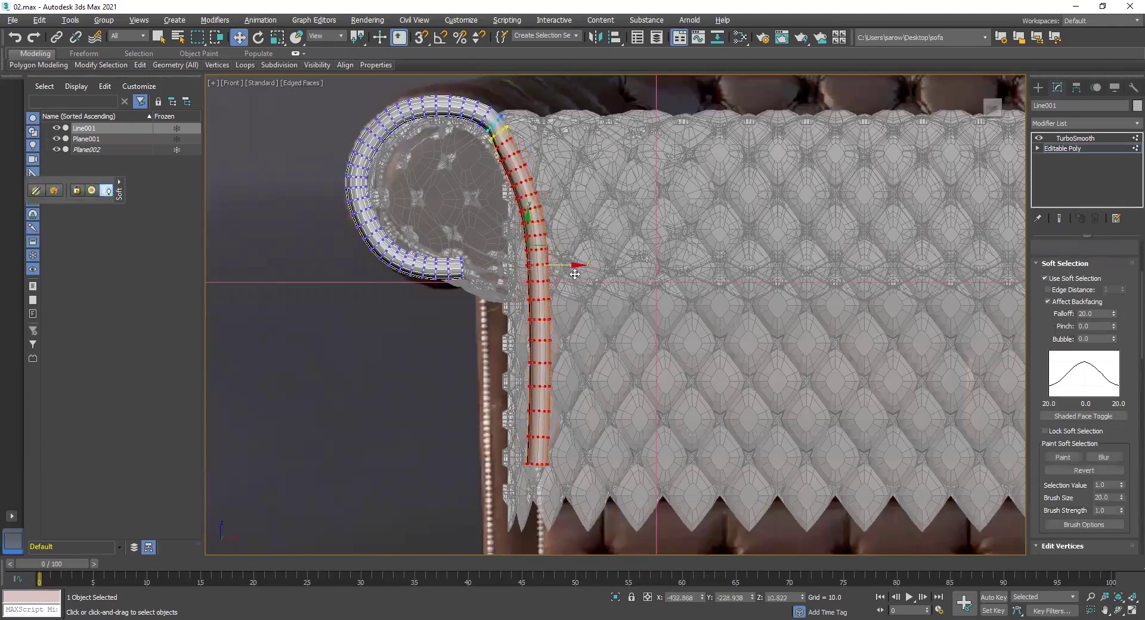
{"action": "key", "text": "ctrl+z"}
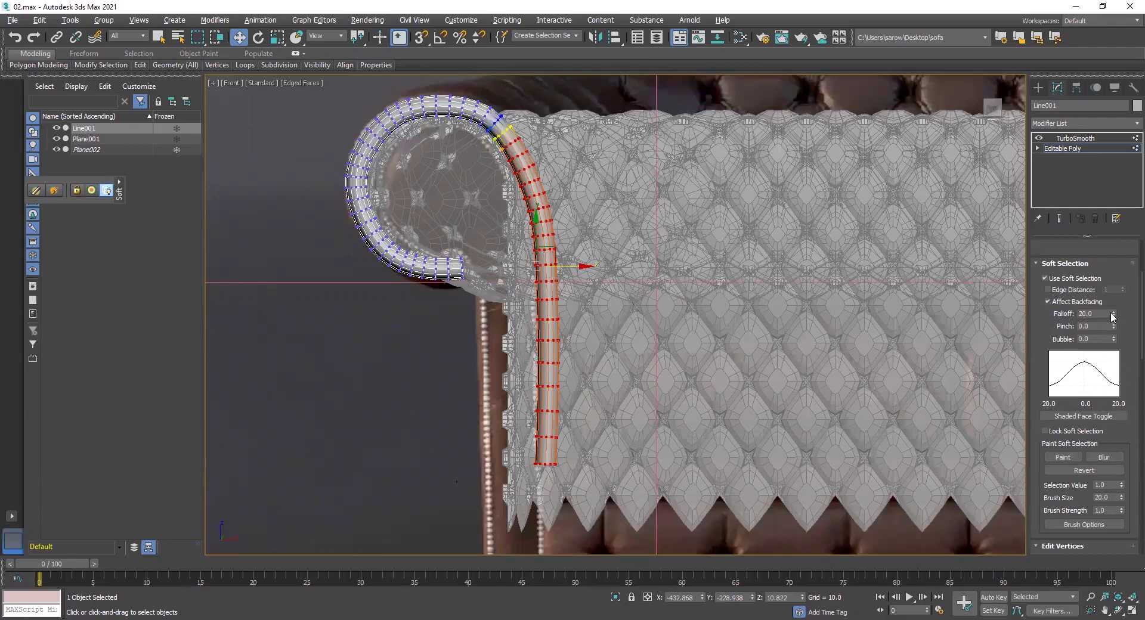
Set the soft selection falloff to 50, try moving the leg's vertices toward the curl again, and undo the move.
{"action": "left_click_drag", "start_coordinate": [1107, 311], "coordinate": [1062, 314]}
{"action": "type", "text": "50"}
{"action": "key", "text": "Return"}
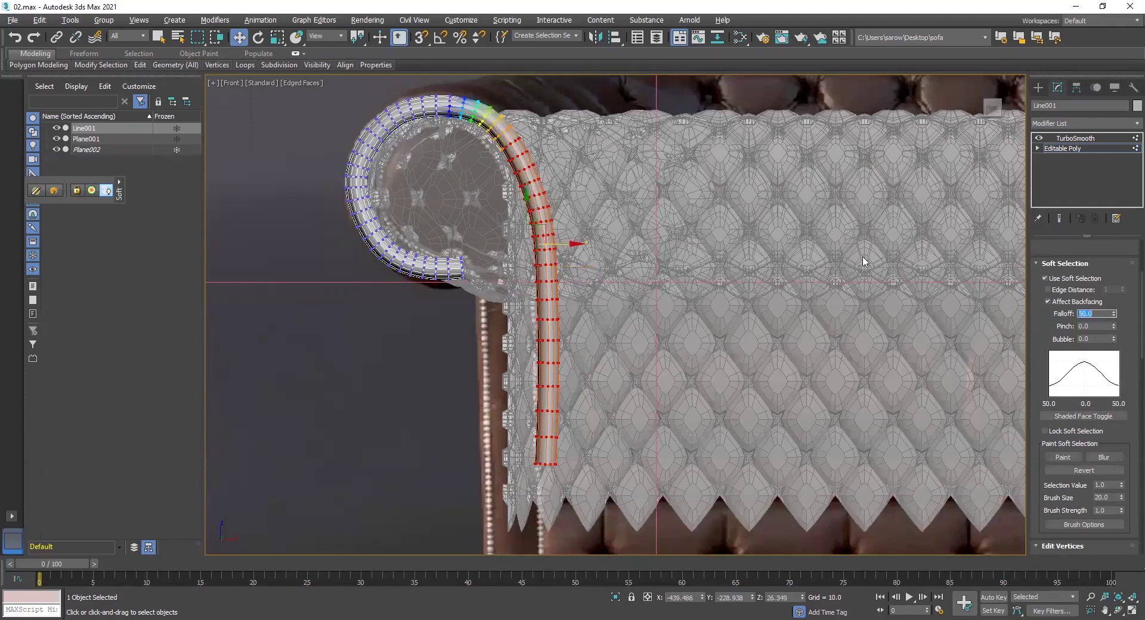
{"action": "left_click_drag", "start_coordinate": [572, 247], "coordinate": [563, 244]}
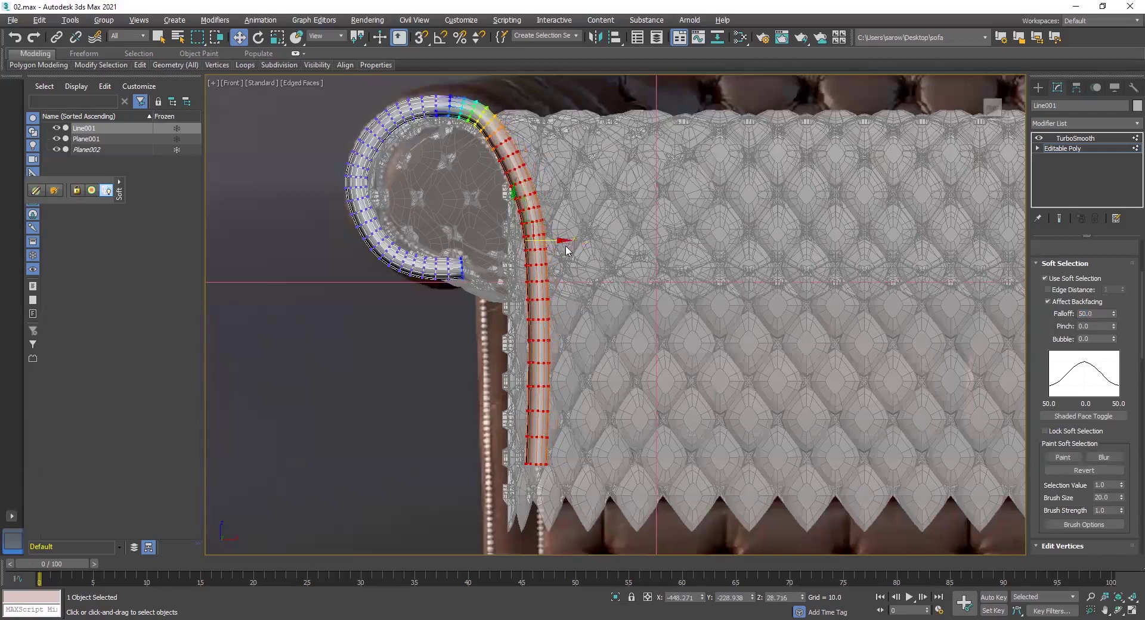
{"action": "key", "text": "ctrl+z"}
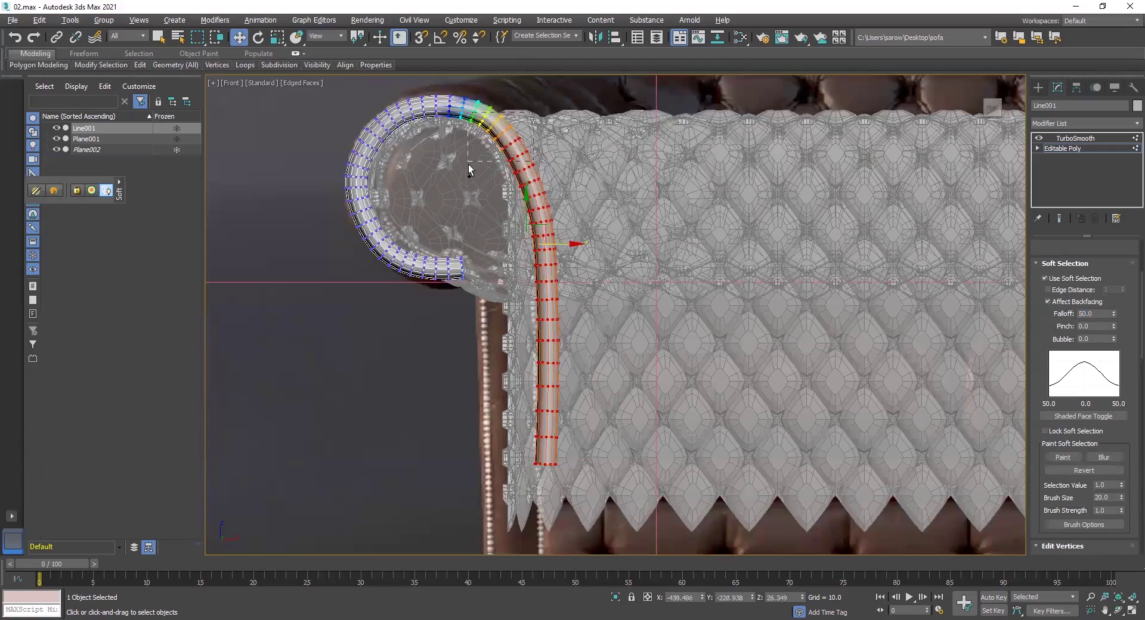
Remove the leg's upper vertex rows from the selection and shift the remaining rows slightly toward the curl side.
{"action": "left_click_drag", "start_coordinate": [467, 165], "coordinate": [469, 167], "text": "ctrl"}
{"action": "key", "text": "ctrl+z"}
{"action": "left_click_drag", "start_coordinate": [448, 174], "coordinate": [448, 174], "text": "alt"}
{"action": "mouse_move", "coordinate": [570, 269]}
{"action": "left_mouse_down"}
{"action": "mouse_move", "coordinate": [544, 268]}
{"action": "mouse_move", "coordinate": [563, 264]}
{"action": "left_mouse_up"}
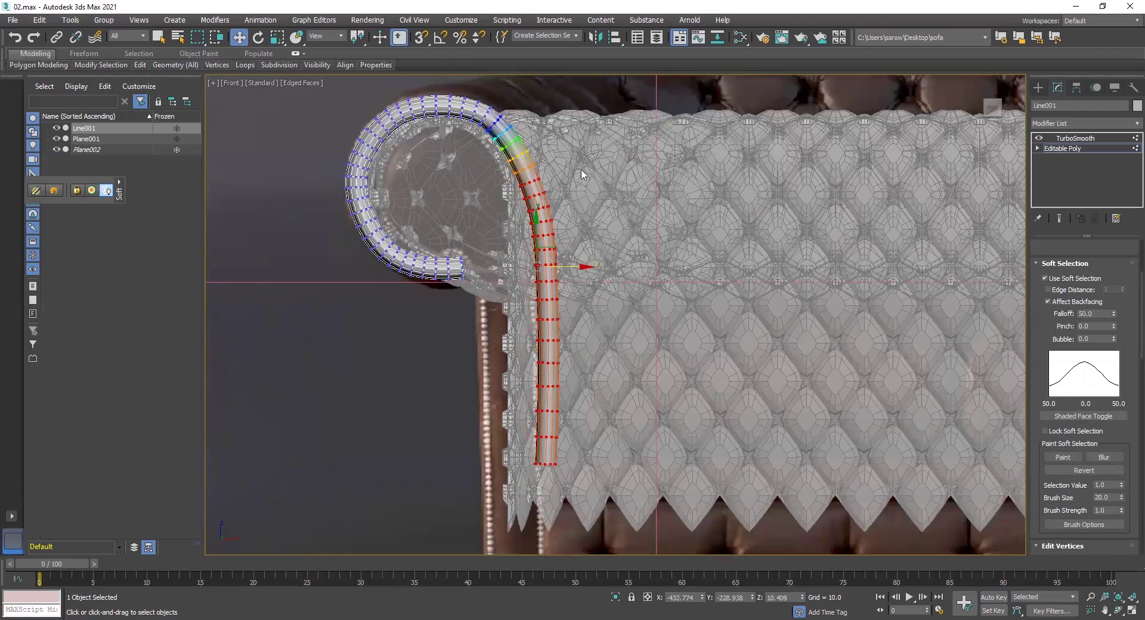
{"action": "left_click_drag", "start_coordinate": [507, 197], "coordinate": [464, 238], "text": "alt"}
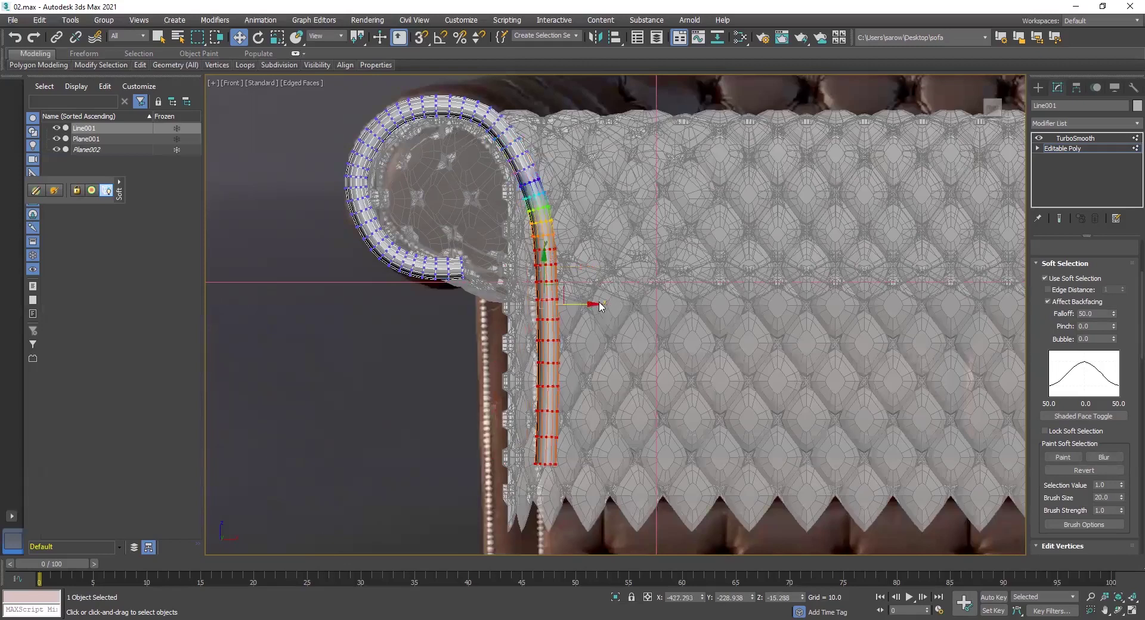
{"action": "mouse_move", "coordinate": [594, 304]}
{"action": "left_mouse_down"}
{"action": "mouse_move", "coordinate": [581, 305]}
{"action": "mouse_move", "coordinate": [594, 304]}
{"action": "left_mouse_up"}
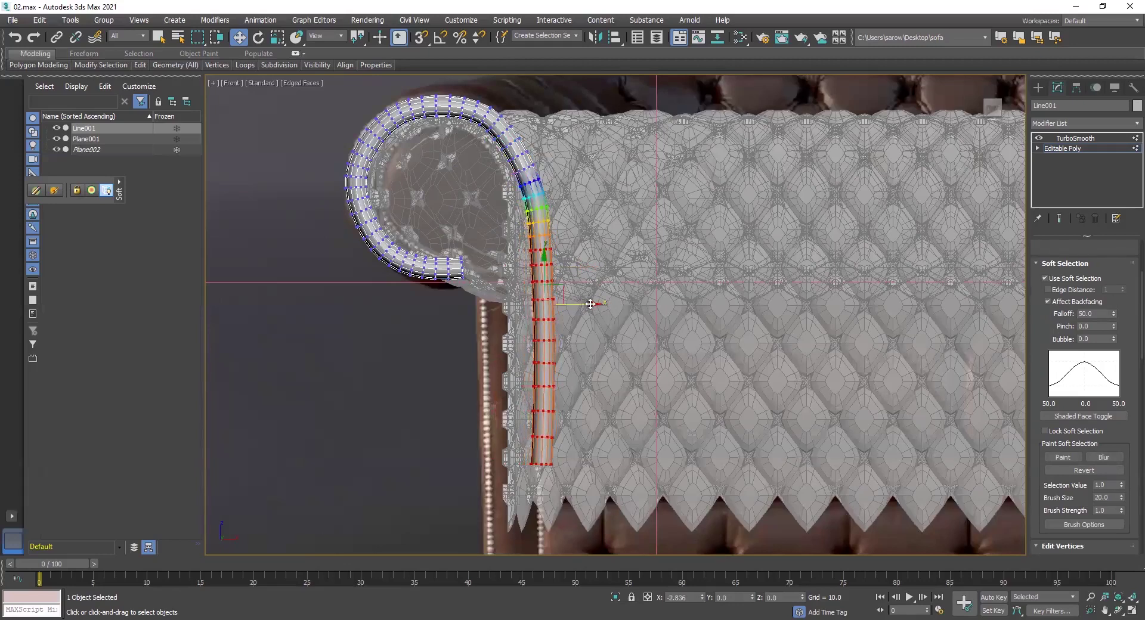
Extend the vertex selection up the leg in stages, moving the soft-selected rows further toward the curl side each time.
{"action": "left_click_drag", "start_coordinate": [575, 213], "coordinate": [511, 232], "text": "ctrl"}
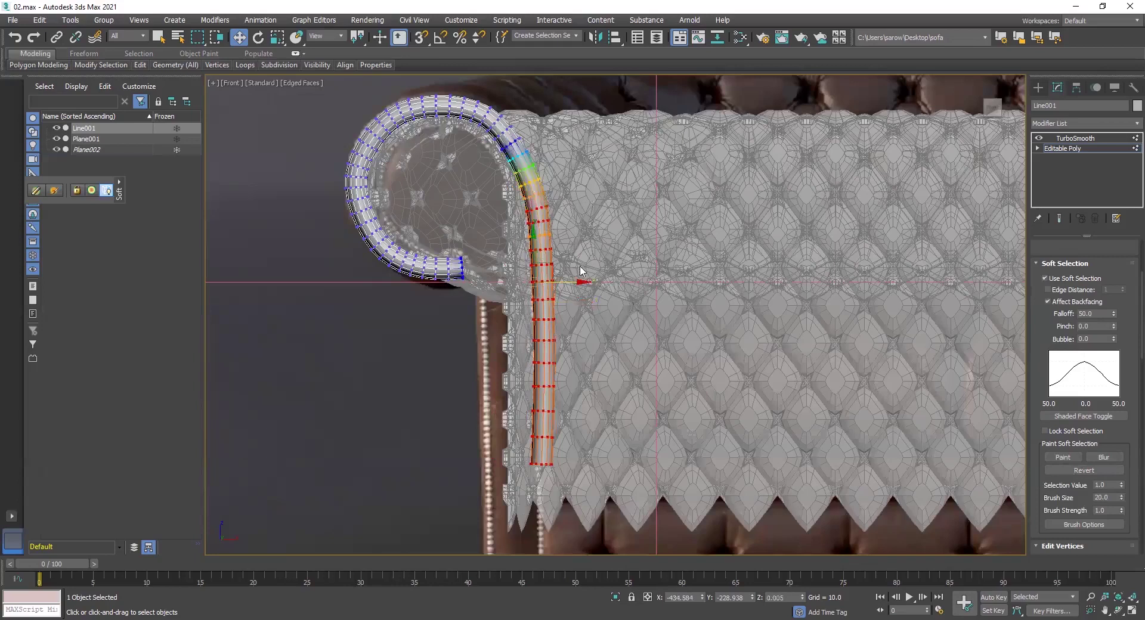
{"action": "left_click_drag", "start_coordinate": [578, 282], "coordinate": [572, 281]}
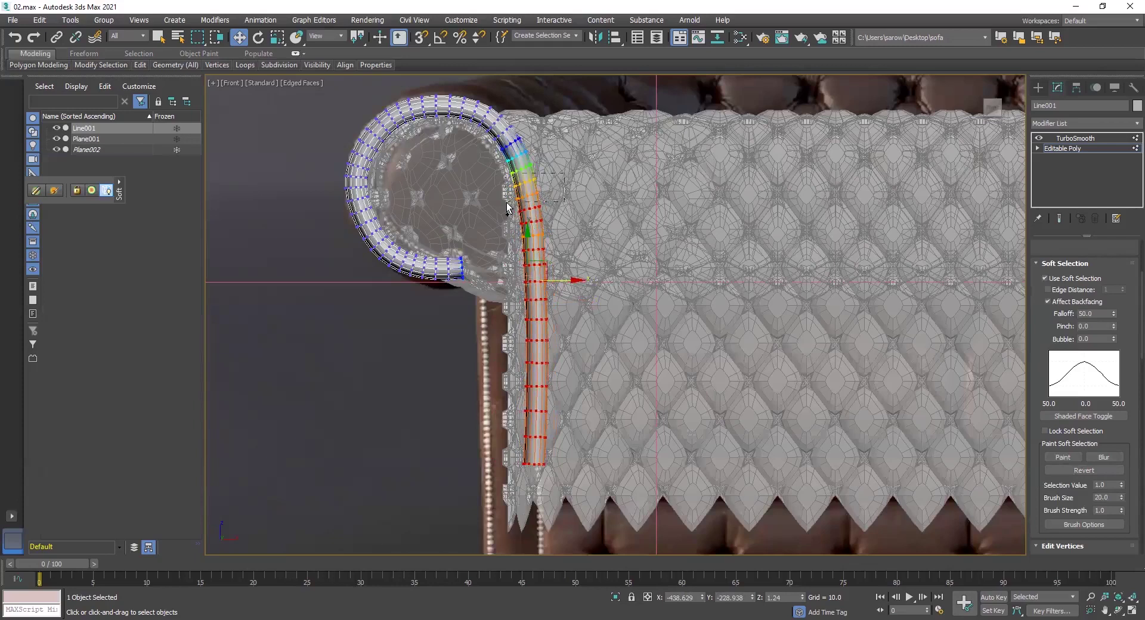
{"action": "left_click_drag", "start_coordinate": [506, 205], "coordinate": [506, 206], "text": "ctrl"}
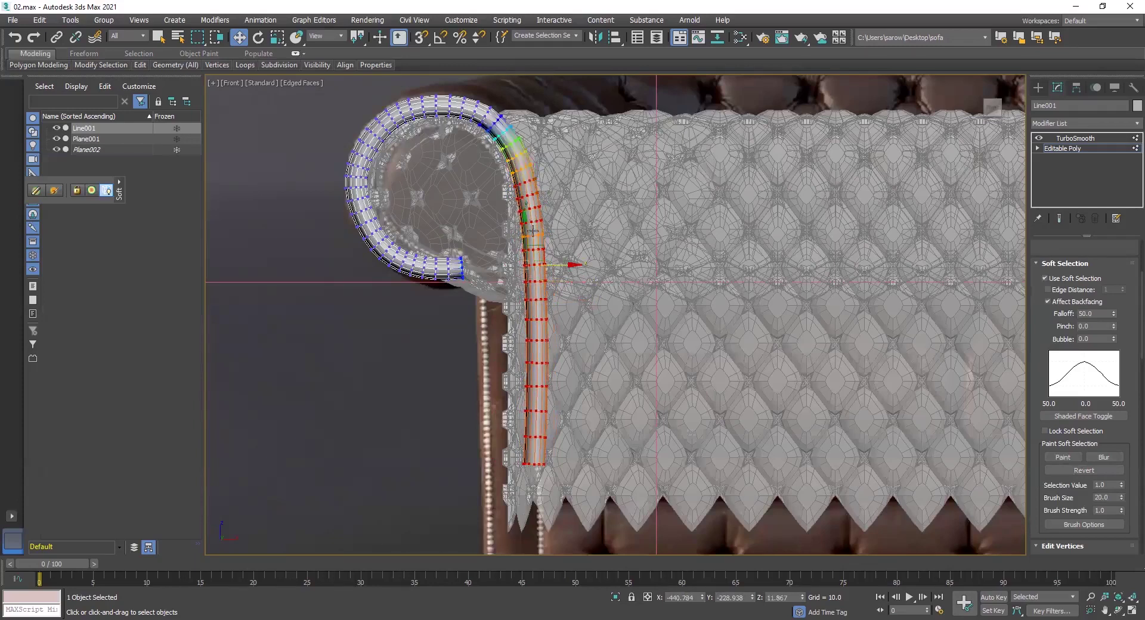
{"action": "left_click_drag", "start_coordinate": [565, 262], "coordinate": [555, 261]}
{"action": "right_click", "coordinate": [555, 262]}
{"action": "left_click_drag", "start_coordinate": [565, 263], "coordinate": [547, 263]}
Switch to edge editing and nudge the edges just below the bend about 1 unit away from the curl using soft selection.
{"action": "scroll", "coordinate": [518, 197], "scroll_direction": "up", "scroll_amount": 2}
{"action": "scroll", "coordinate": [518, 216], "scroll_direction": "up", "scroll_amount": 2}
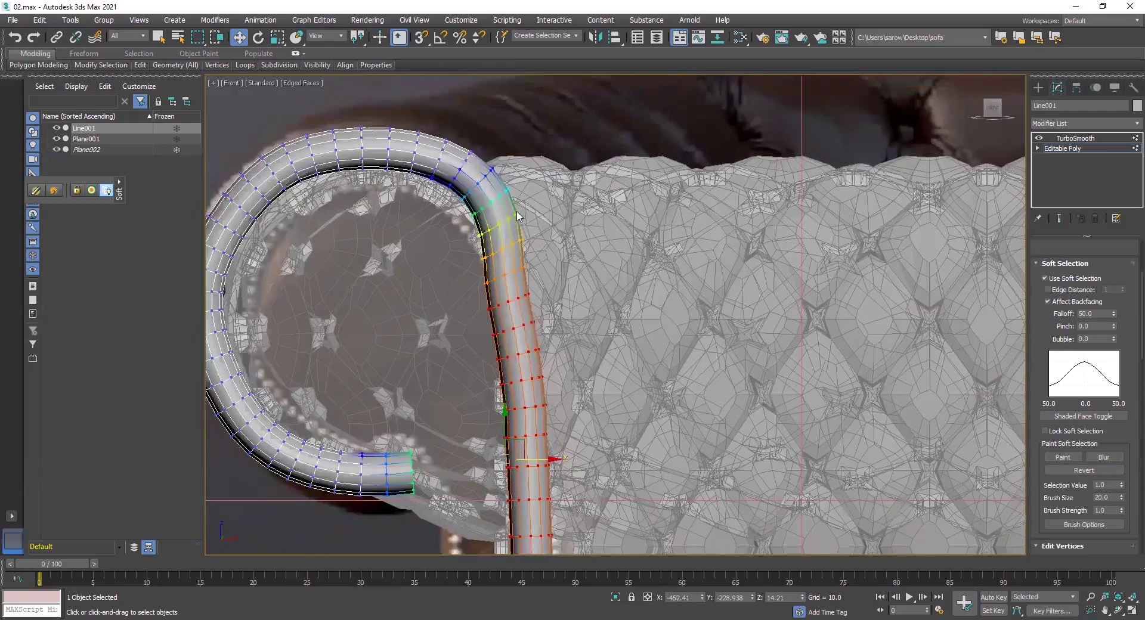
{"action": "middle_click_drag", "start_coordinate": [516, 211], "coordinate": [515, 215]}
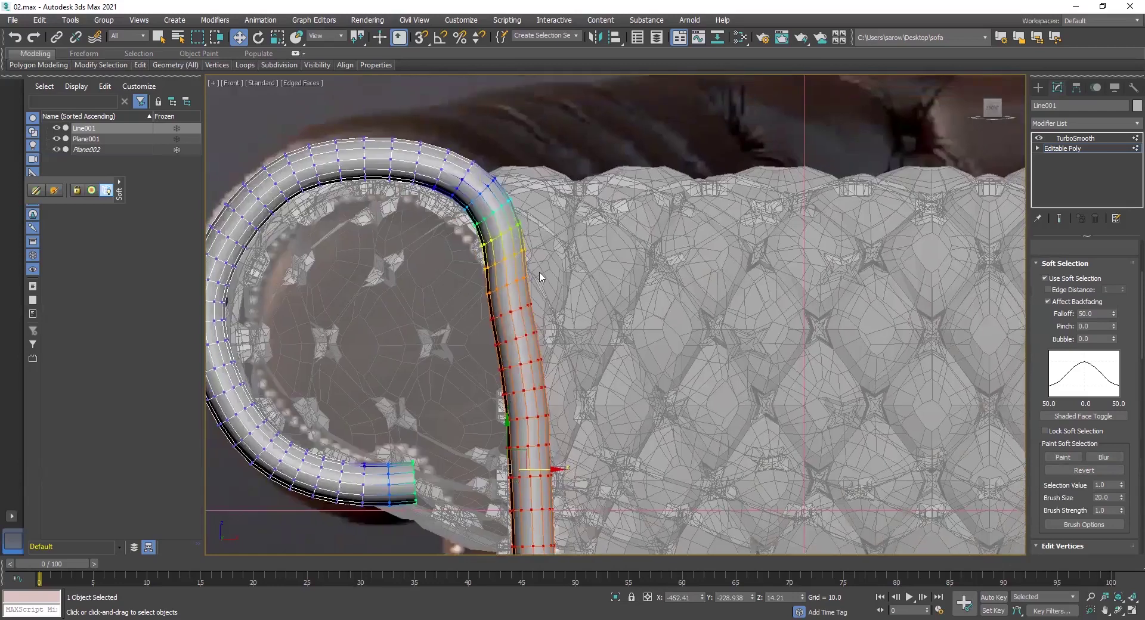
{"action": "key", "text": "2"}
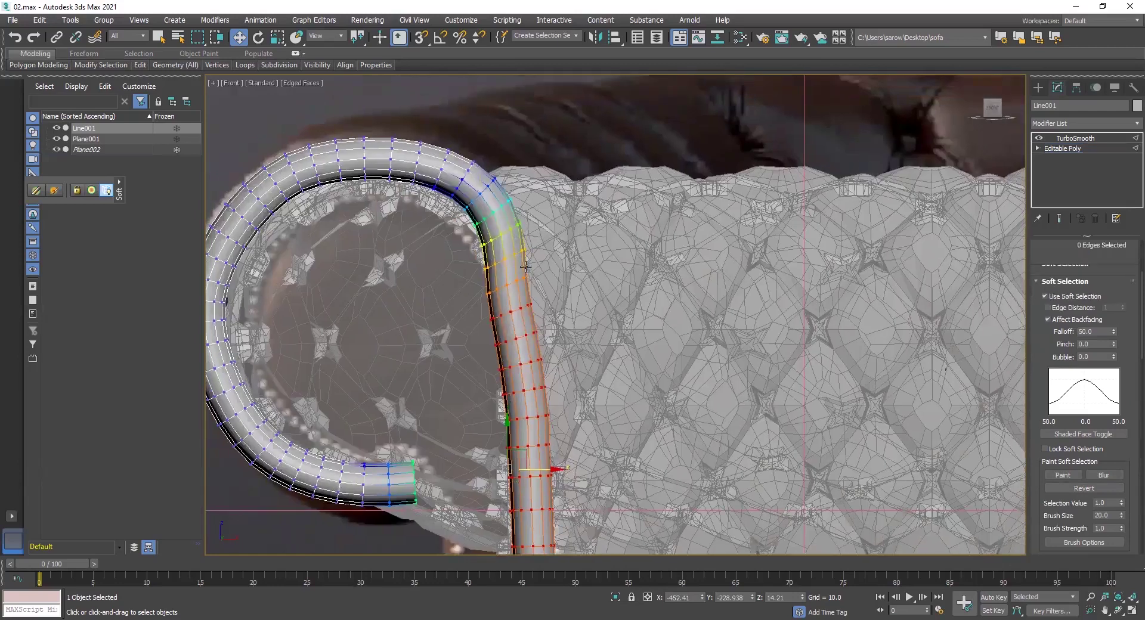
{"action": "left_click", "coordinate": [512, 256]}
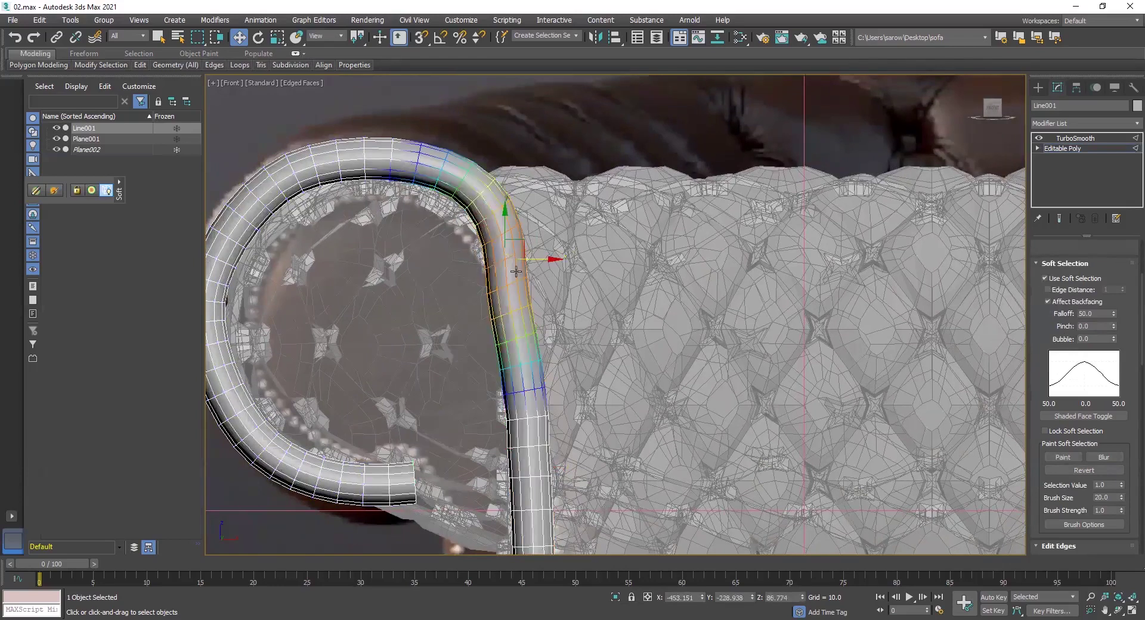
{"action": "left_click_drag", "start_coordinate": [552, 260], "coordinate": [556, 260]}
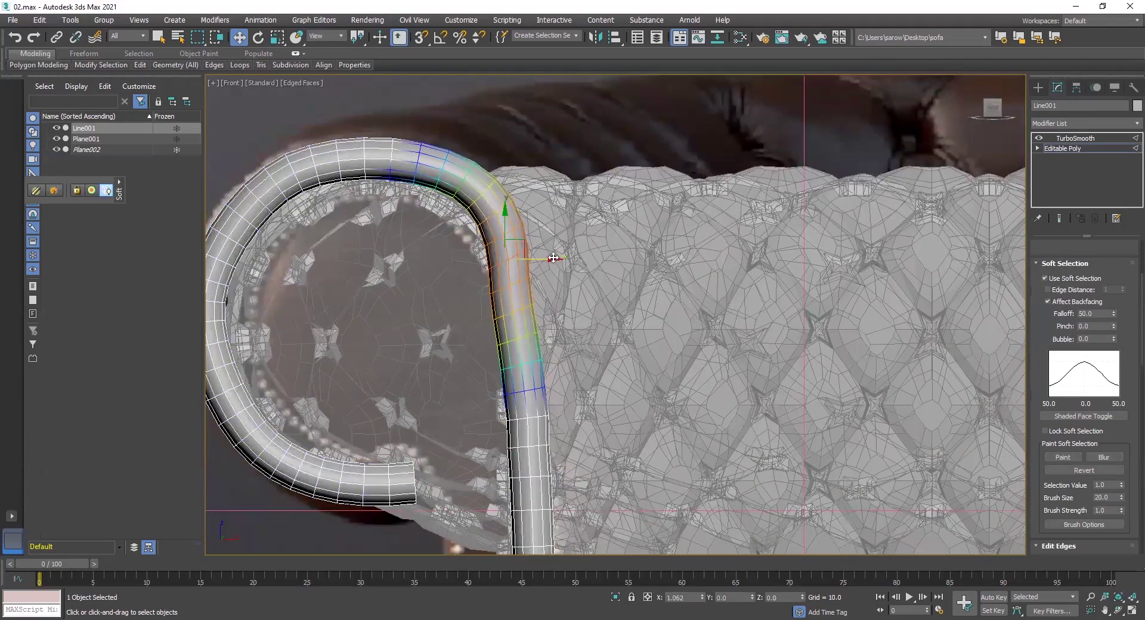
Lower the soft-selected edges at the bend, crown and outer shoulder of the curl to follow the tufted roll.
{"action": "left_click", "coordinate": [464, 179]}
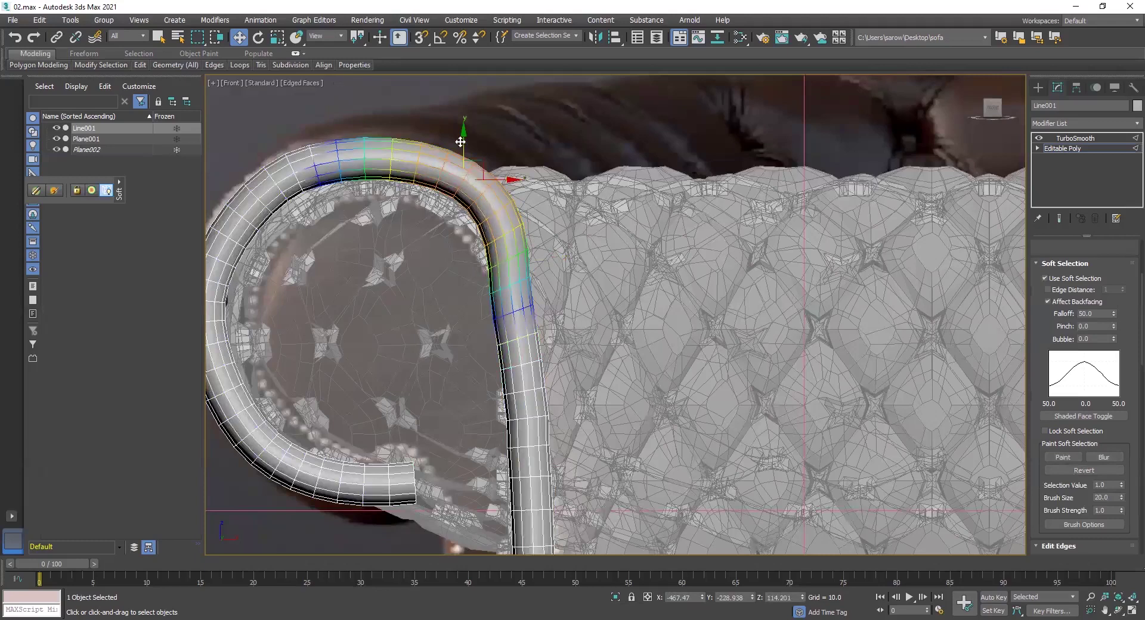
{"action": "left_click_drag", "start_coordinate": [463, 132], "coordinate": [462, 146]}
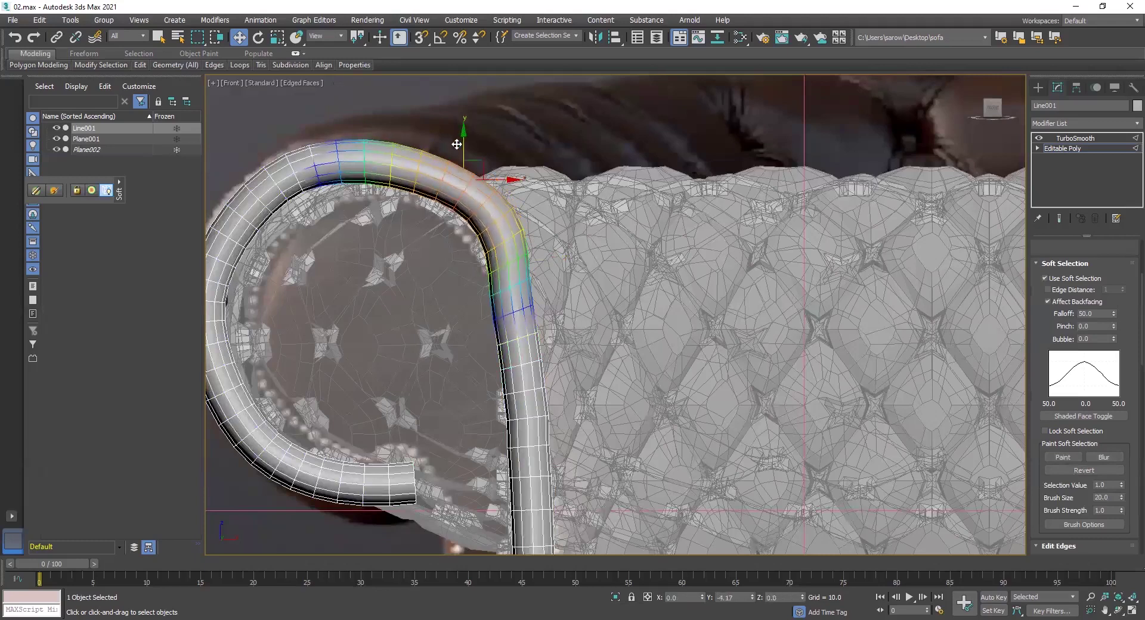
{"action": "left_click", "coordinate": [392, 171]}
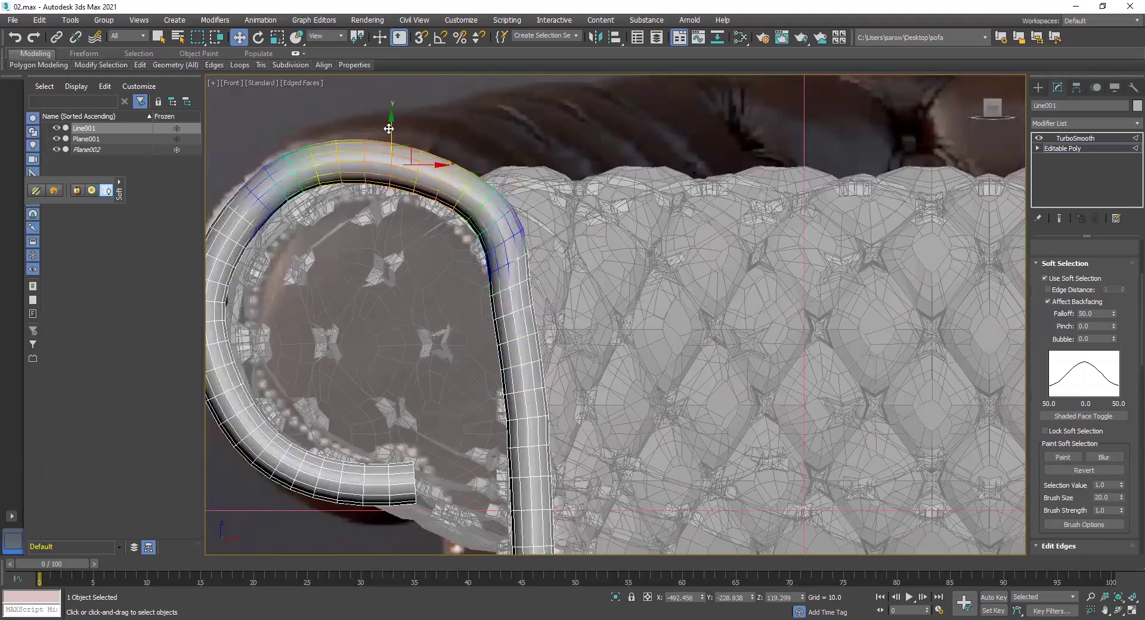
{"action": "left_click_drag", "start_coordinate": [390, 125], "coordinate": [390, 130]}
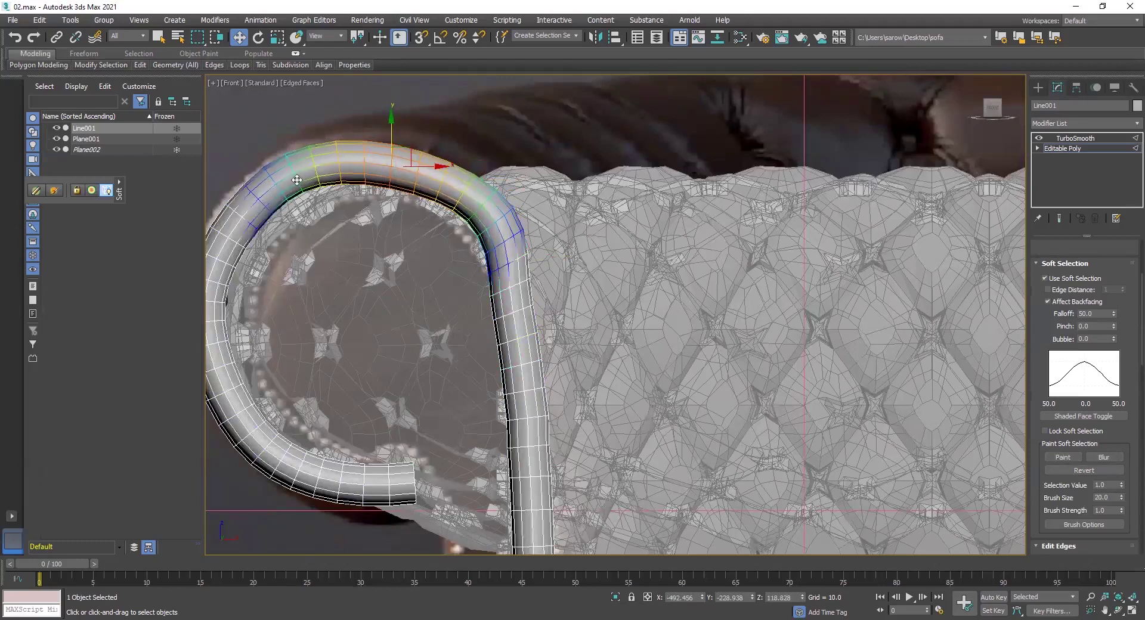
{"action": "left_click", "coordinate": [296, 180]}
{"action": "left_click_drag", "start_coordinate": [314, 159], "coordinate": [317, 163]}
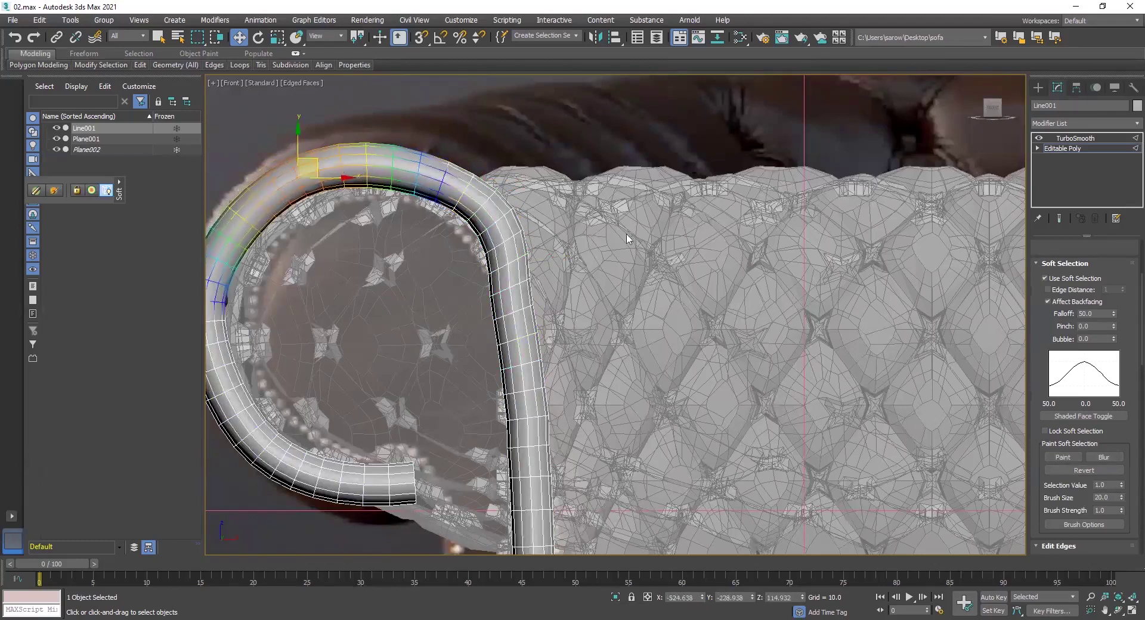
Reposition the edges through the bend between the curl and the straight leg with soft selection to round the transition.
{"action": "left_click", "coordinate": [502, 216]}
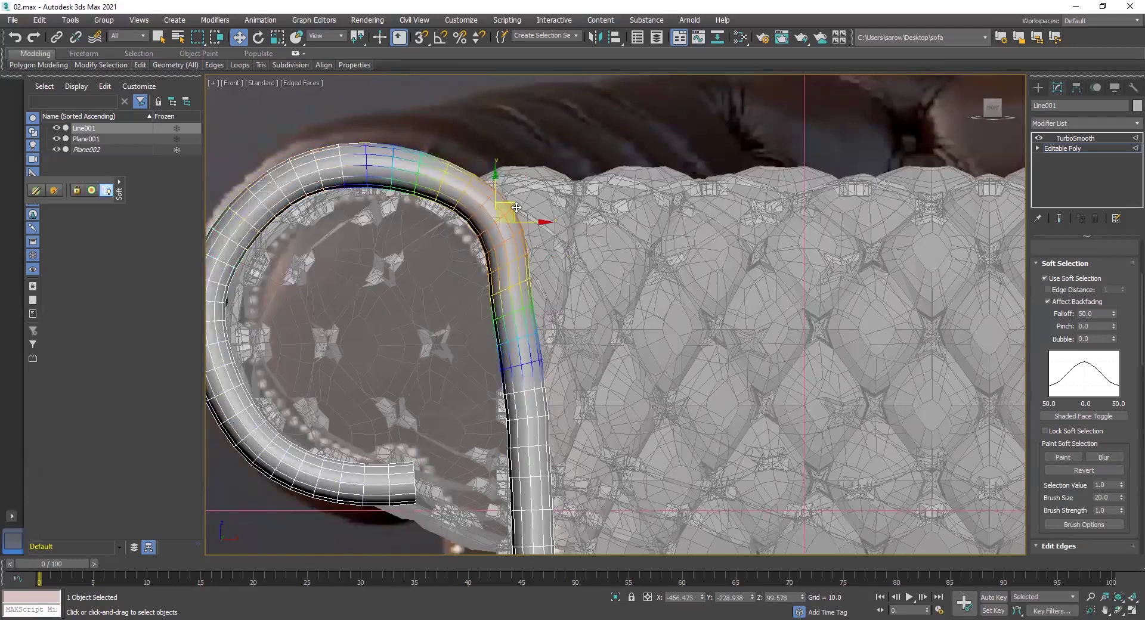
{"action": "left_click_drag", "start_coordinate": [516, 207], "coordinate": [510, 212]}
{"action": "double_click", "coordinate": [499, 248]}
{"action": "left_click_drag", "start_coordinate": [517, 232], "coordinate": [522, 257]}
{"action": "left_click", "coordinate": [509, 265]}
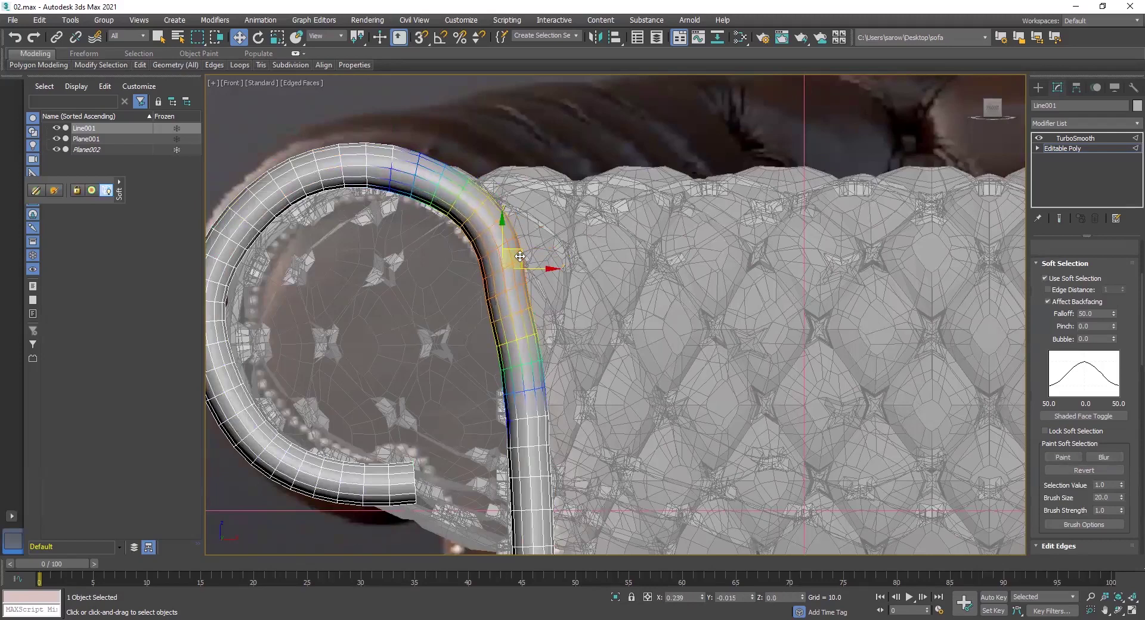
Turn off soft selection and adjust individual edges just below the bend to even out the curve.
{"action": "left_click", "coordinate": [1045, 279]}
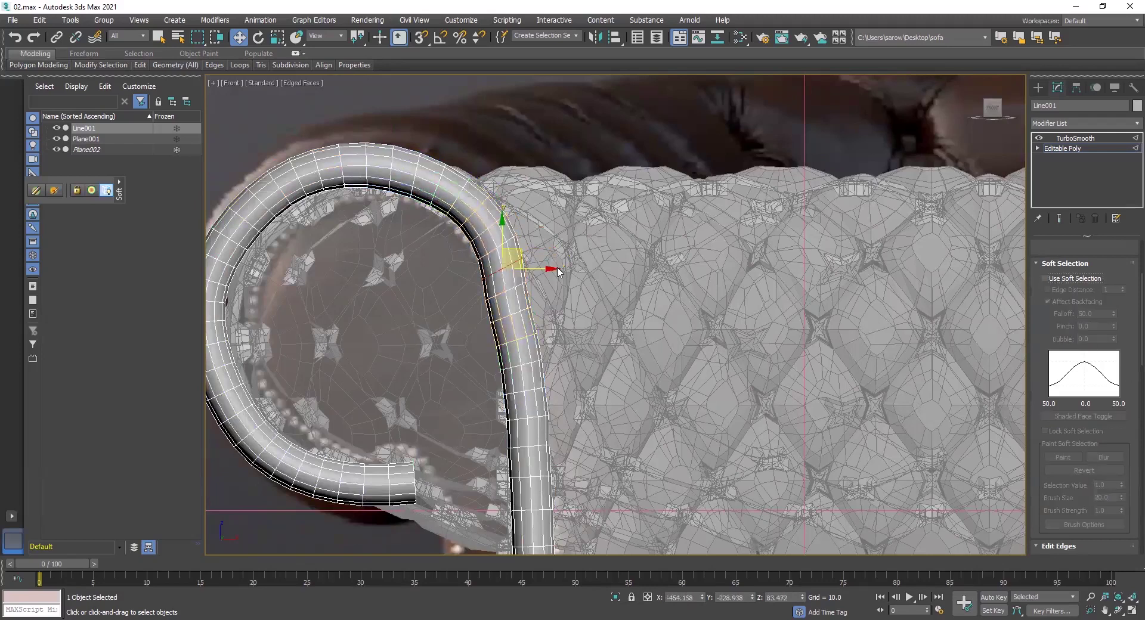
{"action": "left_click_drag", "start_coordinate": [517, 250], "coordinate": [516, 237]}
{"action": "double_click", "coordinate": [512, 290]}
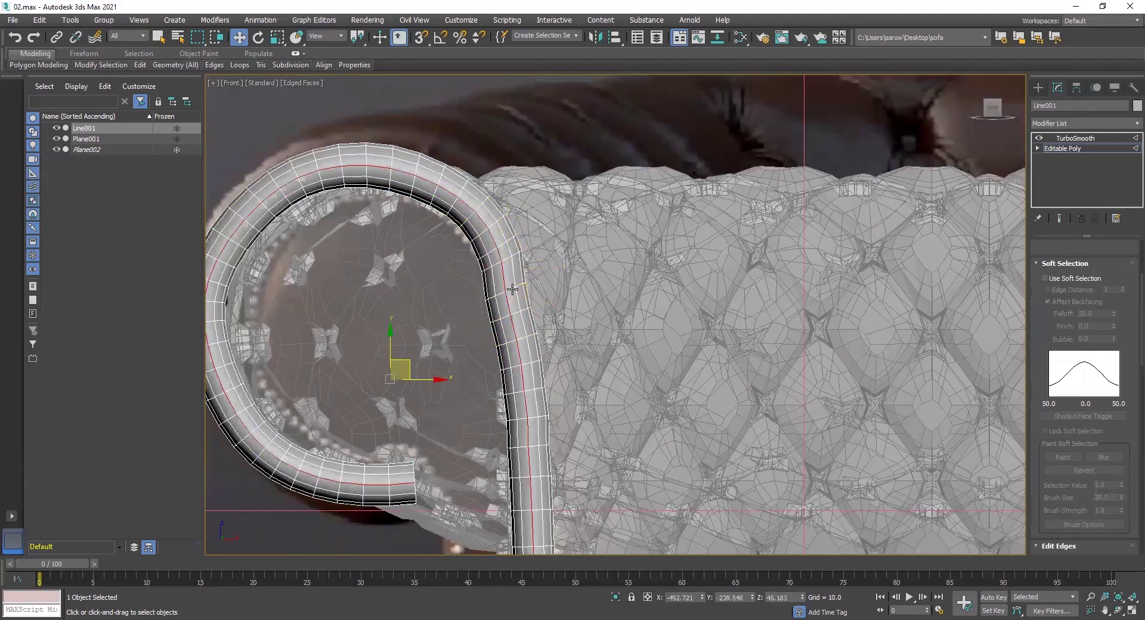
{"action": "left_click", "coordinate": [512, 289]}
{"action": "left_click_drag", "start_coordinate": [527, 273], "coordinate": [533, 267]}
Nudge individual edges further down the leg sideways to smooth the trim's run from the bend into the straight part.
{"action": "left_click", "coordinate": [505, 318]}
{"action": "left_click_drag", "start_coordinate": [528, 299], "coordinate": [531, 299]}
{"action": "middle_click_drag", "start_coordinate": [538, 342], "coordinate": [550, 365]}
{"action": "left_click", "coordinate": [545, 368]}
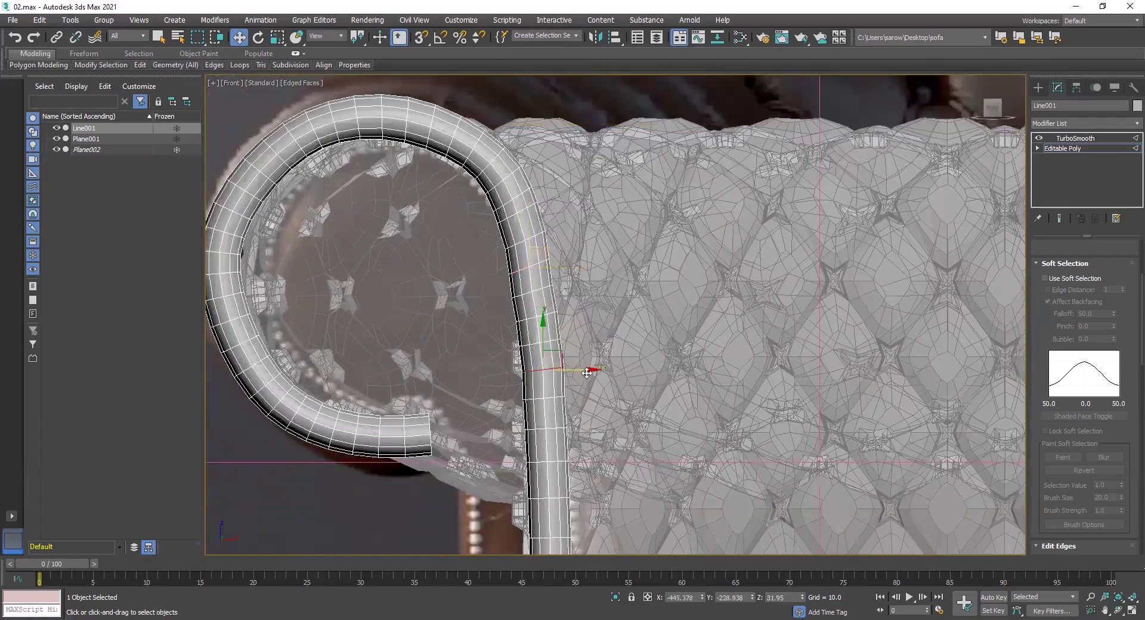
{"action": "left_click_drag", "start_coordinate": [586, 373], "coordinate": [582, 373]}
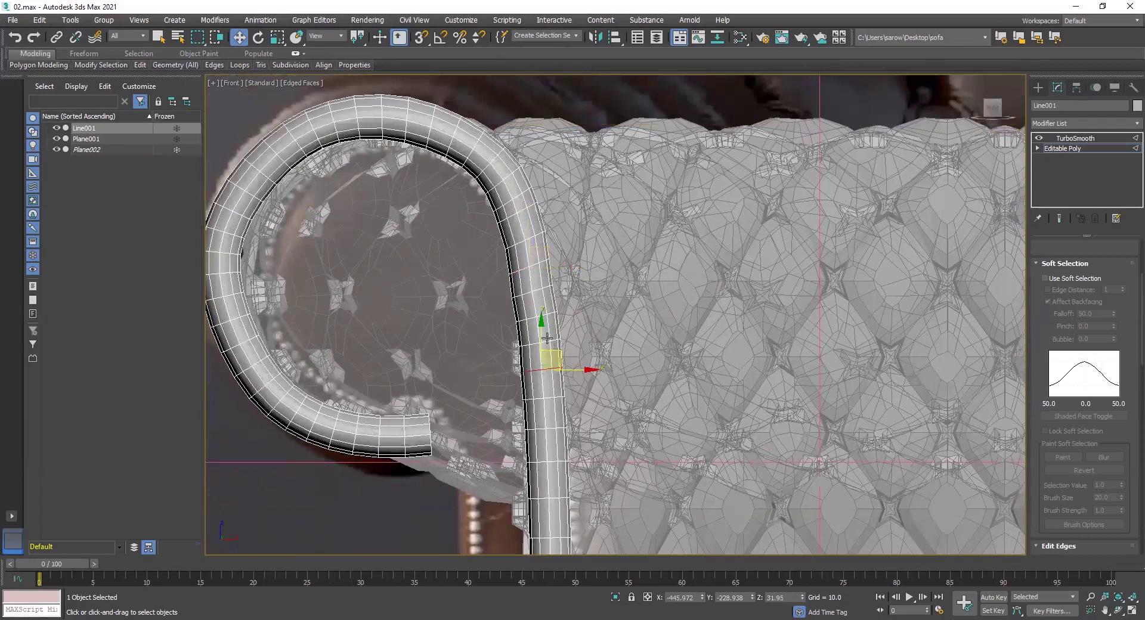
Shift an edge just below the armrest trim's bend sideways, and enable soft selection for the mesh.
{"action": "left_click", "coordinate": [524, 295]}
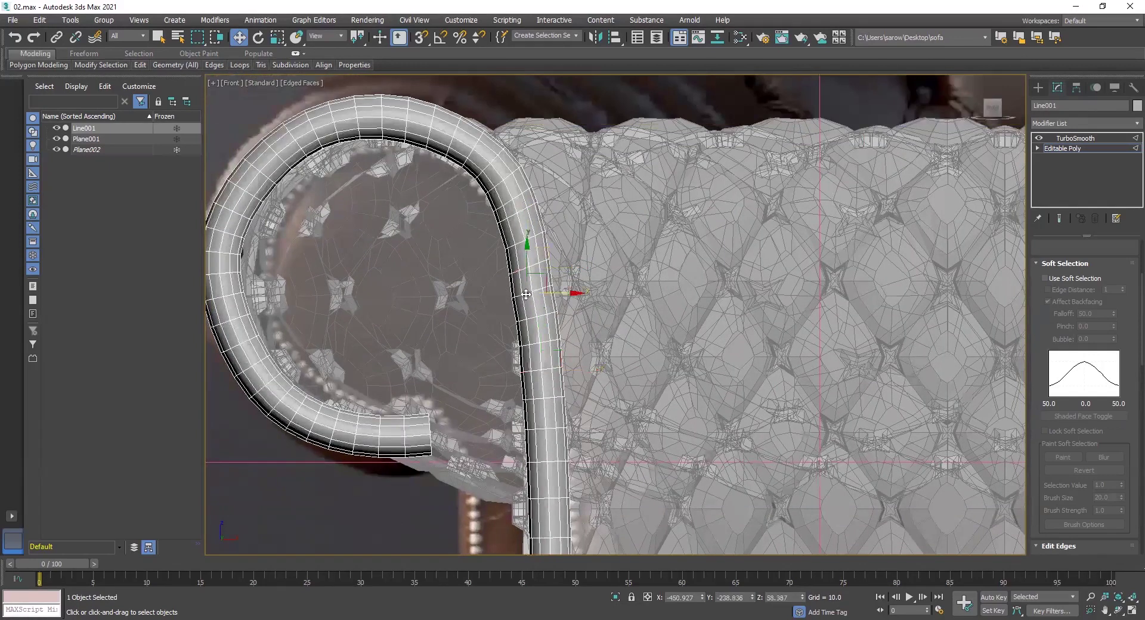
{"action": "left_click_drag", "start_coordinate": [576, 293], "coordinate": [575, 292]}
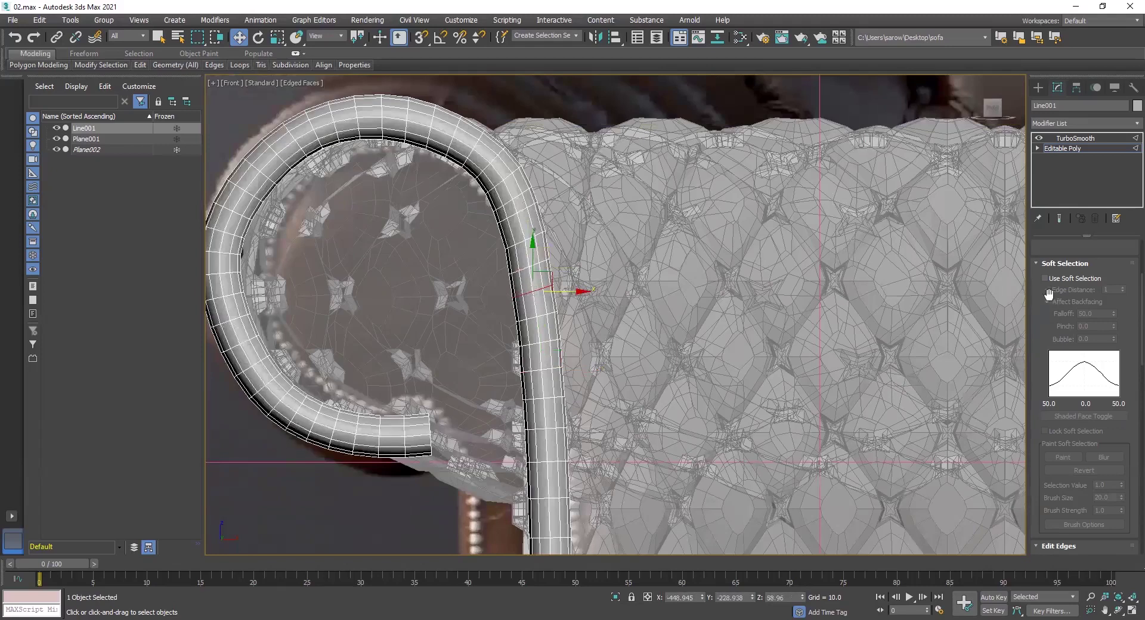
{"action": "left_click", "coordinate": [1045, 278]}
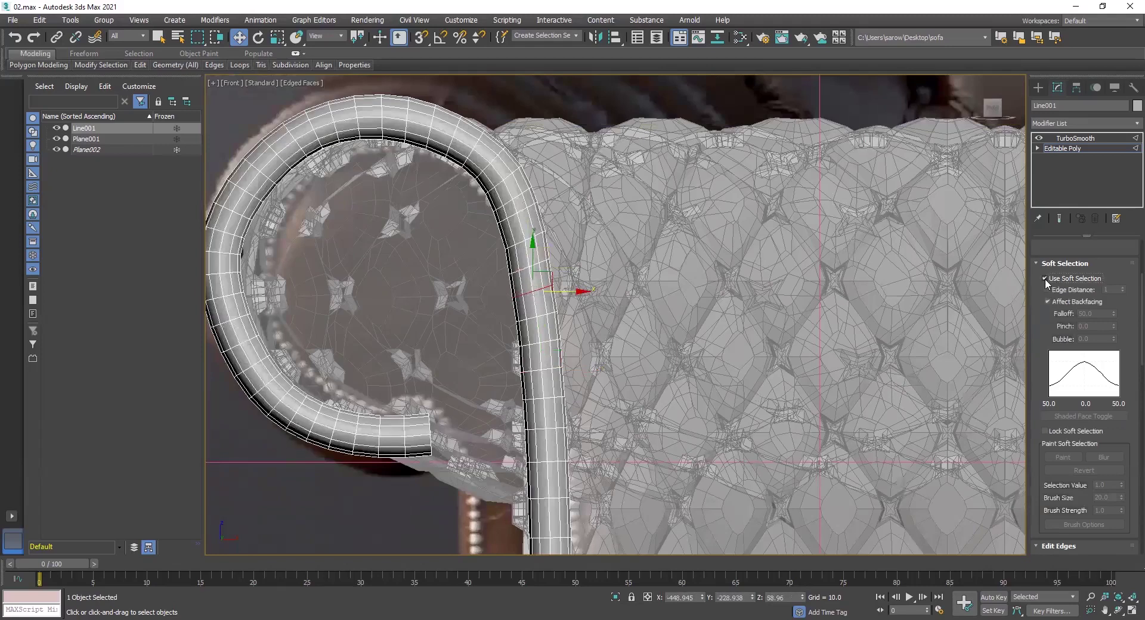
{"action": "middle_click_drag", "start_coordinate": [570, 338], "coordinate": [583, 259]}
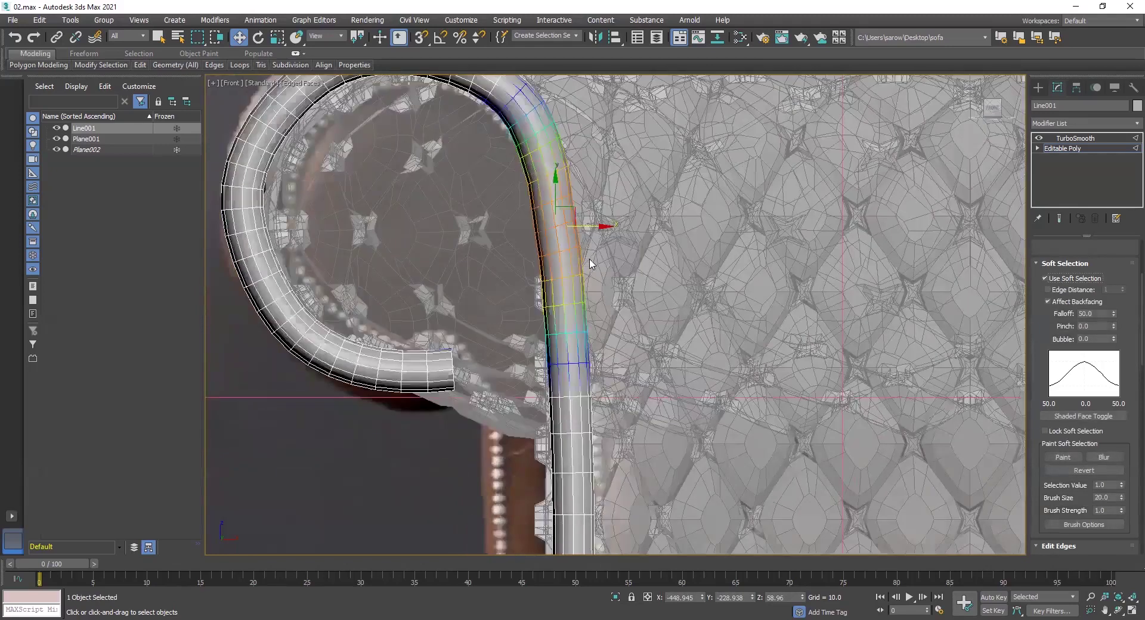
{"action": "scroll", "coordinate": [590, 260], "scroll_direction": "down", "scroll_amount": 3}
{"action": "middle_click_drag", "start_coordinate": [595, 311], "coordinate": [568, 325]}
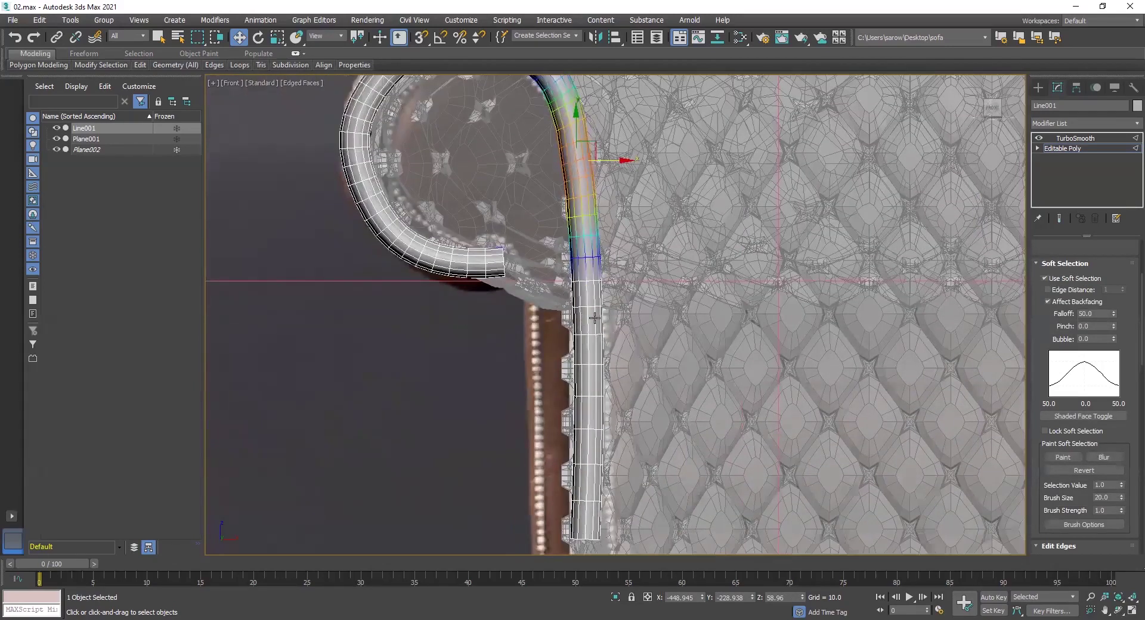
Work at vertex level in the Perspective view and adjust the trim's straight leg vertices with soft selection to follow the upholstery.
{"action": "key", "text": "alt+w"}
{"action": "right_click", "coordinate": [810, 436]}
{"action": "key", "text": "alt+w"}
{"action": "mouse_move", "coordinate": [710, 369]}
{"action": "middle_mouse_down", "text": "alt"}
{"action": "mouse_move", "coordinate": [618, 390]}
{"action": "mouse_move", "coordinate": [619, 429]}
{"action": "mouse_move", "coordinate": [772, 366]}
{"action": "mouse_move", "coordinate": [777, 409]}
{"action": "mouse_move", "coordinate": [720, 426]}
{"action": "mouse_move", "coordinate": [706, 386]}
{"action": "mouse_move", "coordinate": [725, 358]}
{"action": "middle_mouse_up", "text": "alt"}
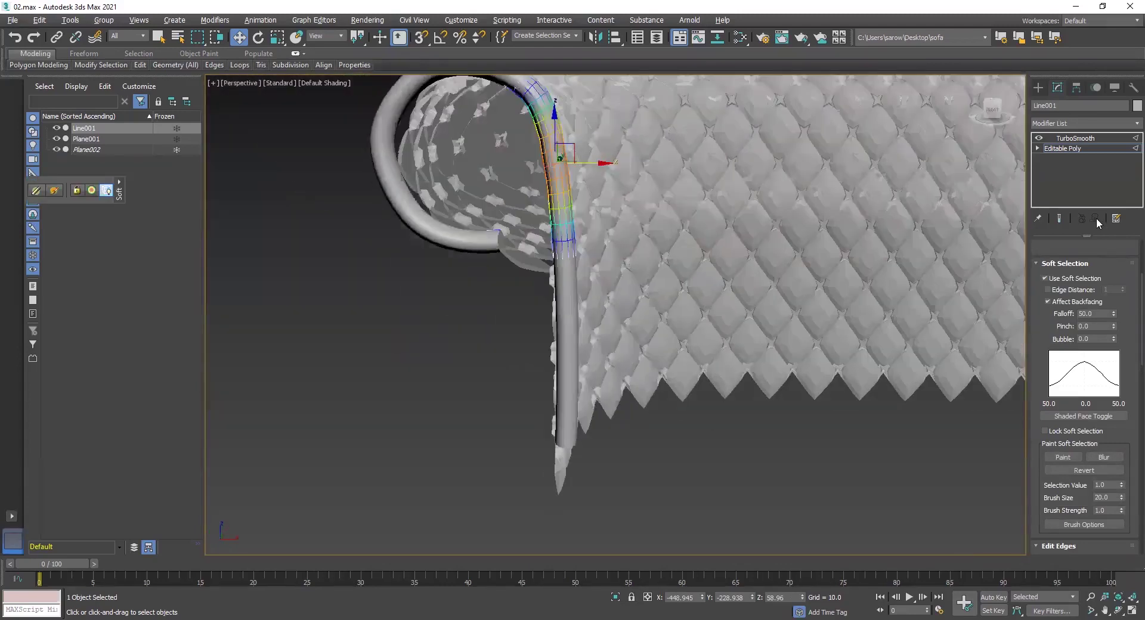
{"action": "scroll", "coordinate": [1044, 305], "scroll_direction": "up", "scroll_amount": 3}
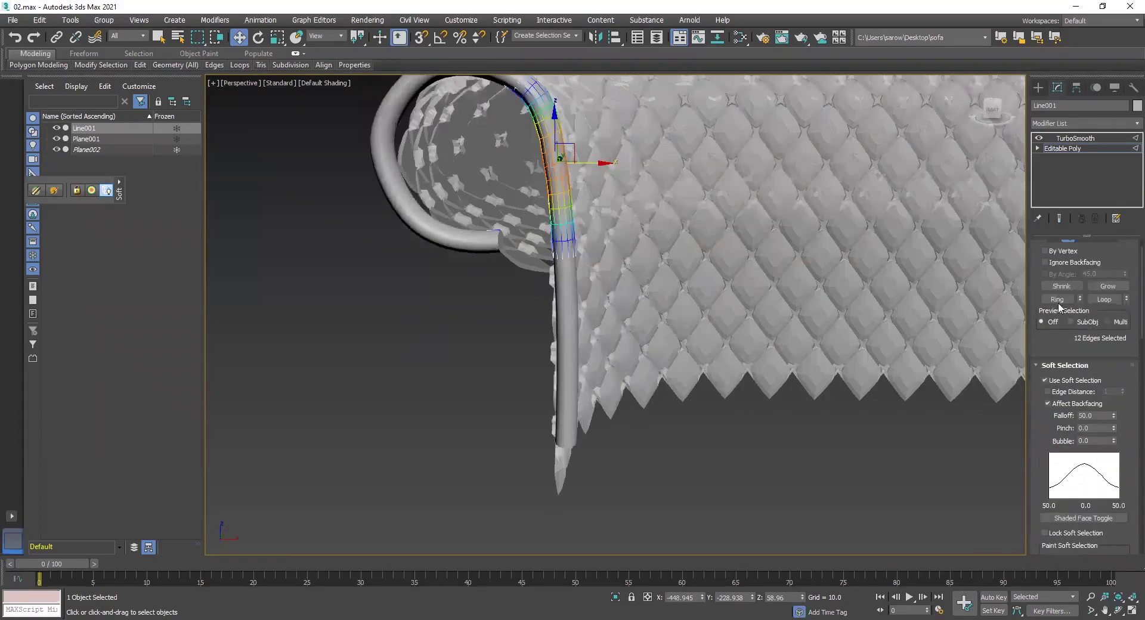
{"action": "scroll", "coordinate": [1040, 264], "scroll_direction": "up", "scroll_amount": 1}
{"action": "left_click", "coordinate": [1054, 260]}
{"action": "middle_click_drag", "start_coordinate": [600, 284], "coordinate": [539, 357], "text": "alt"}
{"action": "scroll", "coordinate": [484, 346], "scroll_direction": "up", "scroll_amount": 2}
{"action": "middle_click_drag", "start_coordinate": [482, 276], "coordinate": [586, 281], "text": "alt"}
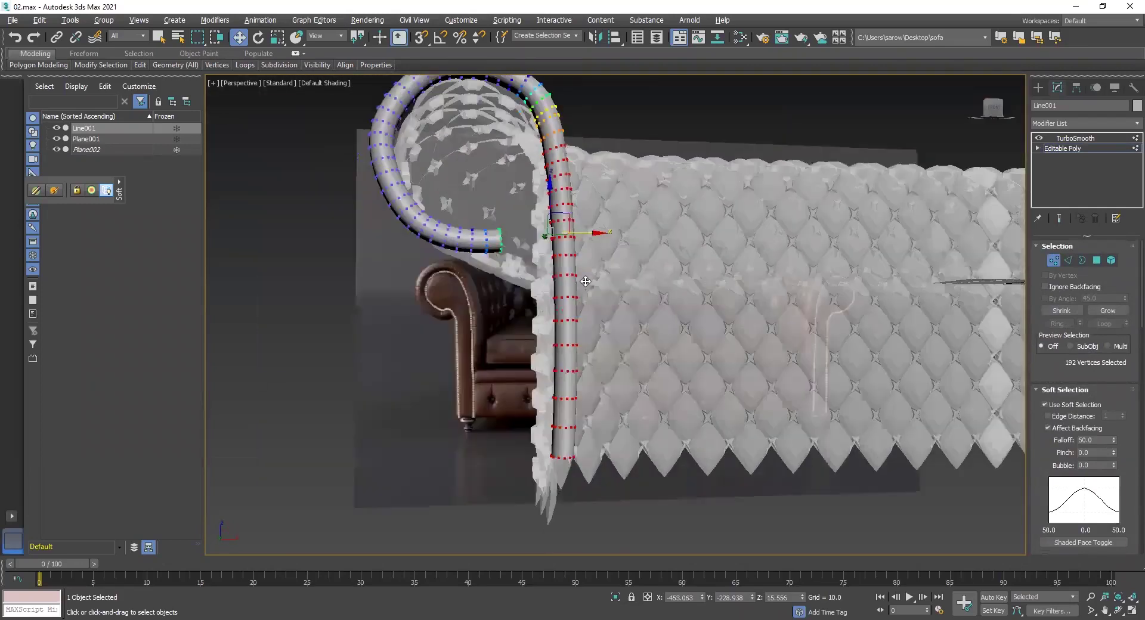
{"action": "left_click_drag", "start_coordinate": [533, 277], "coordinate": [532, 248]}
{"action": "middle_click_drag", "start_coordinate": [562, 291], "coordinate": [581, 336], "text": "alt"}
{"action": "left_click_drag", "start_coordinate": [595, 290], "coordinate": [589, 289]}
Nudge the vertex rows in the leg's upper part sideways with soft selection to even out the run, and leave vertex editing.
{"action": "middle_click_drag", "start_coordinate": [590, 290], "coordinate": [625, 302], "text": "alt"}
{"action": "scroll", "coordinate": [567, 286], "scroll_direction": "up", "scroll_amount": 8}
{"action": "left_click_drag", "start_coordinate": [501, 252], "coordinate": [477, 247]}
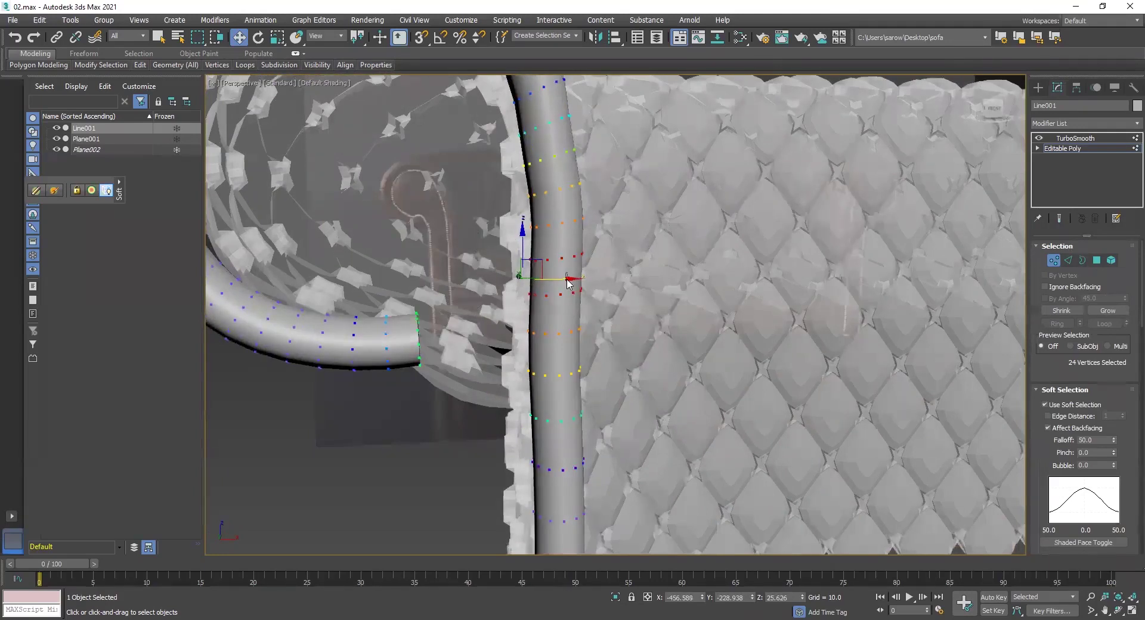
{"action": "mouse_move", "coordinate": [567, 283]}
{"action": "left_mouse_down"}
{"action": "mouse_move", "coordinate": [558, 280]}
{"action": "mouse_move", "coordinate": [579, 281]}
{"action": "left_mouse_up"}
{"action": "left_click_drag", "start_coordinate": [614, 225], "coordinate": [497, 210]}
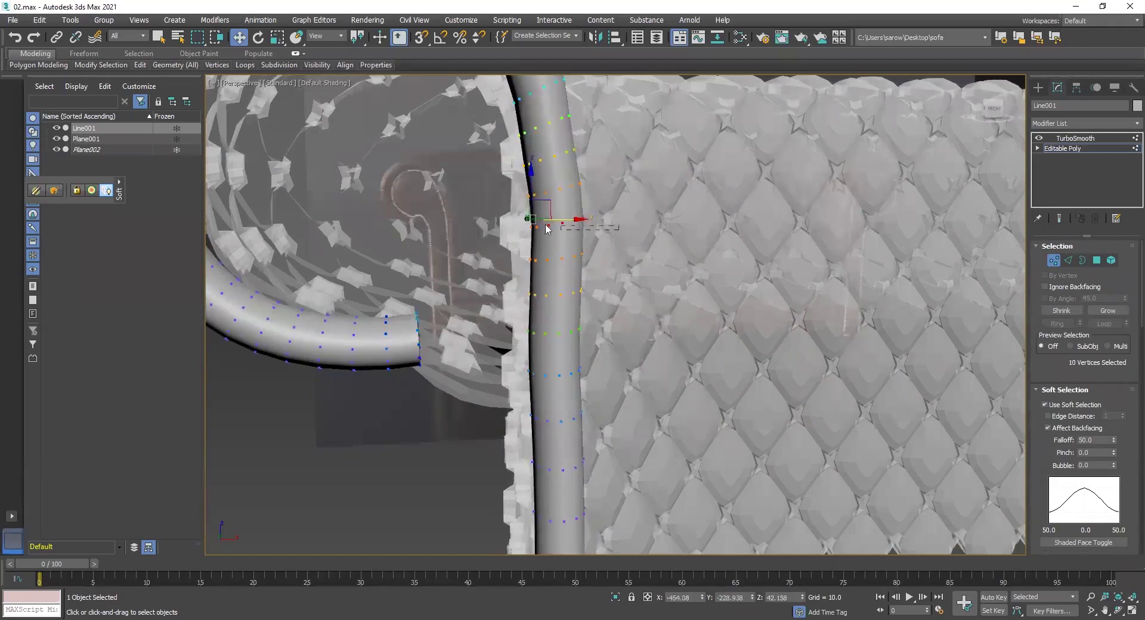
{"action": "left_click_drag", "start_coordinate": [564, 222], "coordinate": [561, 222]}
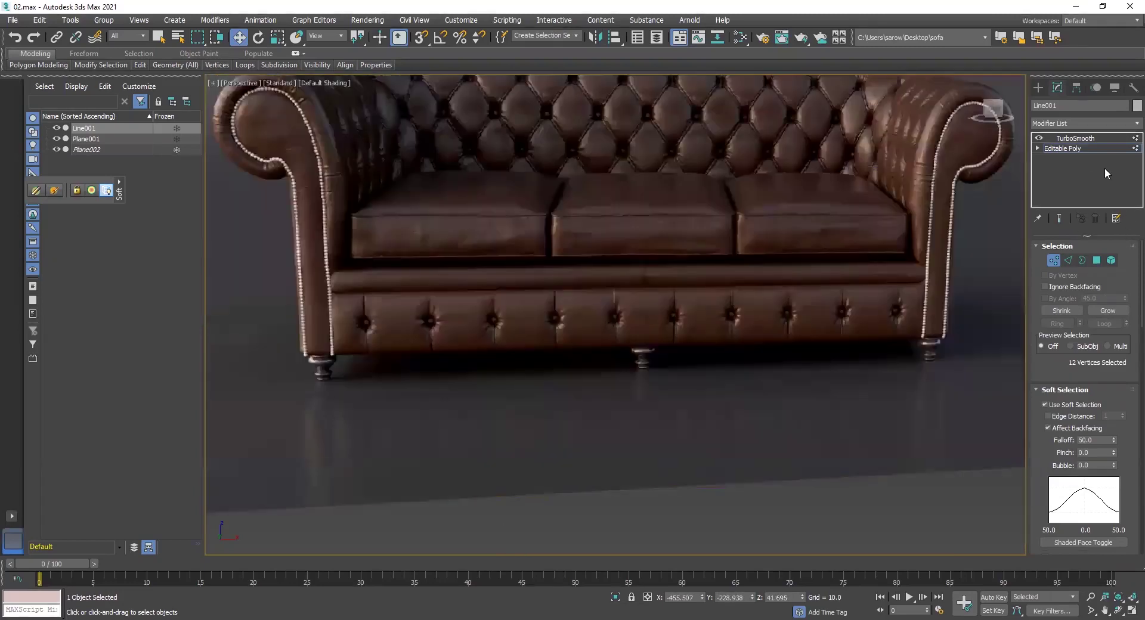
{"action": "left_click", "coordinate": [1076, 148]}
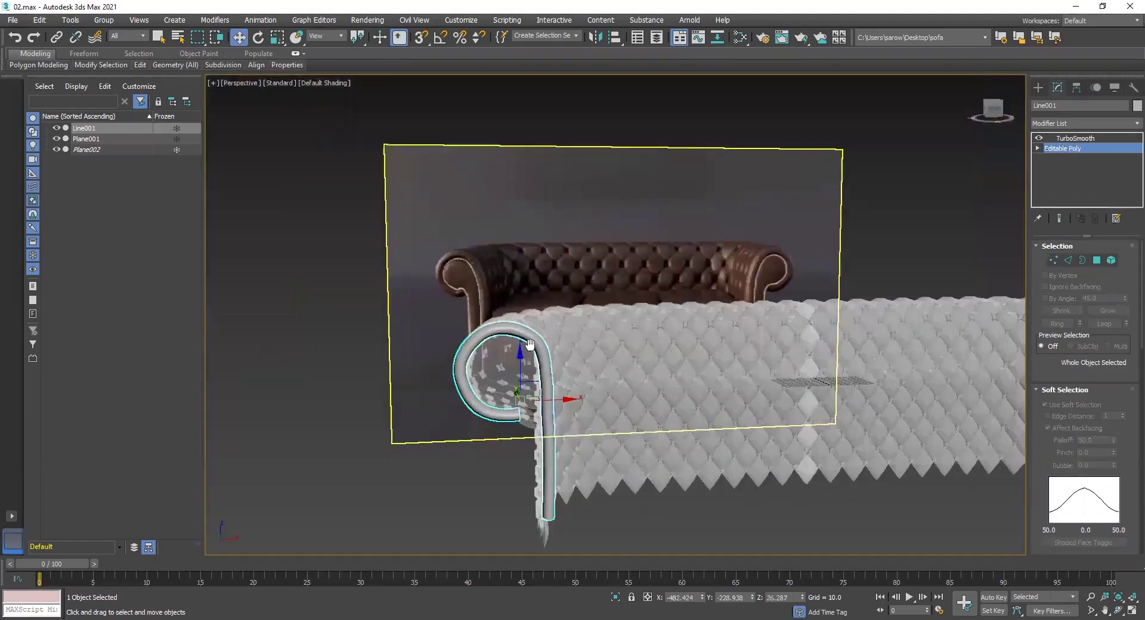
Examine the armrest trim from several angles in the Perspective view to check its fit against the tufted upholstery.
{"action": "mouse_move", "coordinate": [535, 359]}
{"action": "middle_mouse_down", "text": "alt"}
{"action": "mouse_move", "coordinate": [476, 378]}
{"action": "mouse_move", "coordinate": [549, 376]}
{"action": "middle_mouse_up", "text": "alt"}
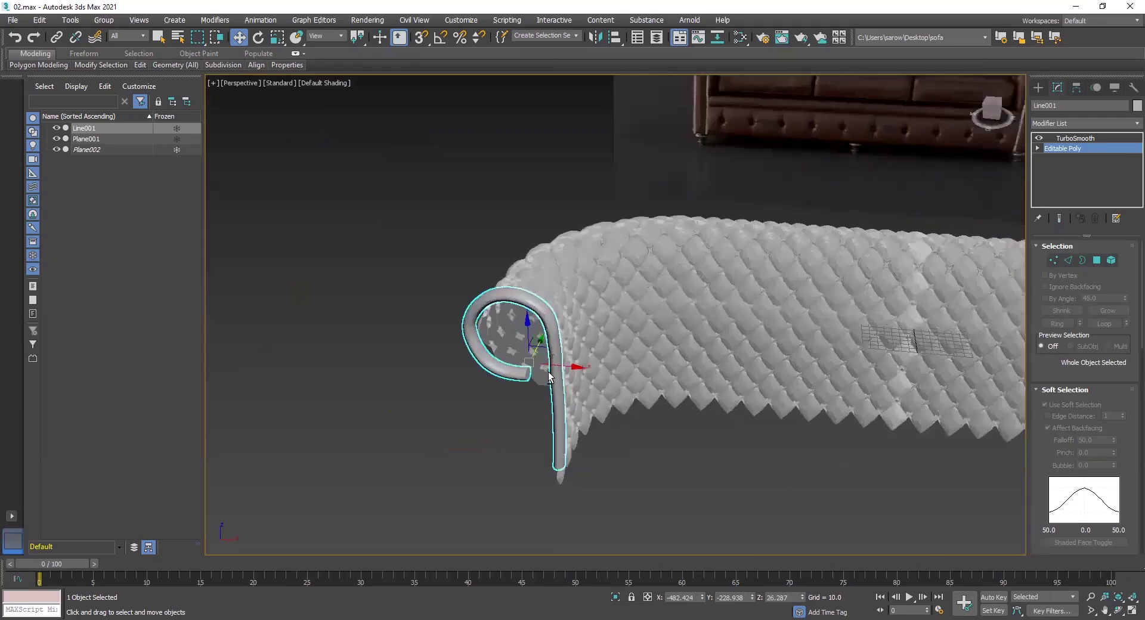
{"action": "middle_click_drag", "start_coordinate": [655, 353], "coordinate": [501, 360], "text": "alt"}
{"action": "scroll", "coordinate": [477, 378], "scroll_direction": "up", "scroll_amount": 4}
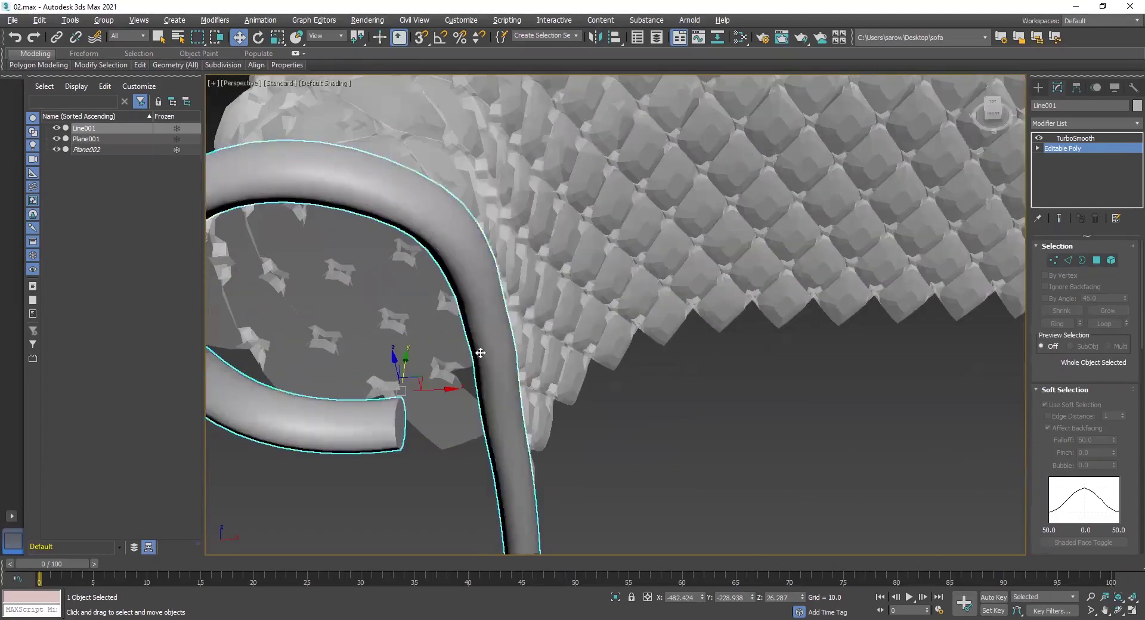
{"action": "scroll", "coordinate": [480, 354], "scroll_direction": "down", "scroll_amount": 4}
{"action": "middle_click_drag", "start_coordinate": [493, 317], "coordinate": [478, 384], "text": "alt"}
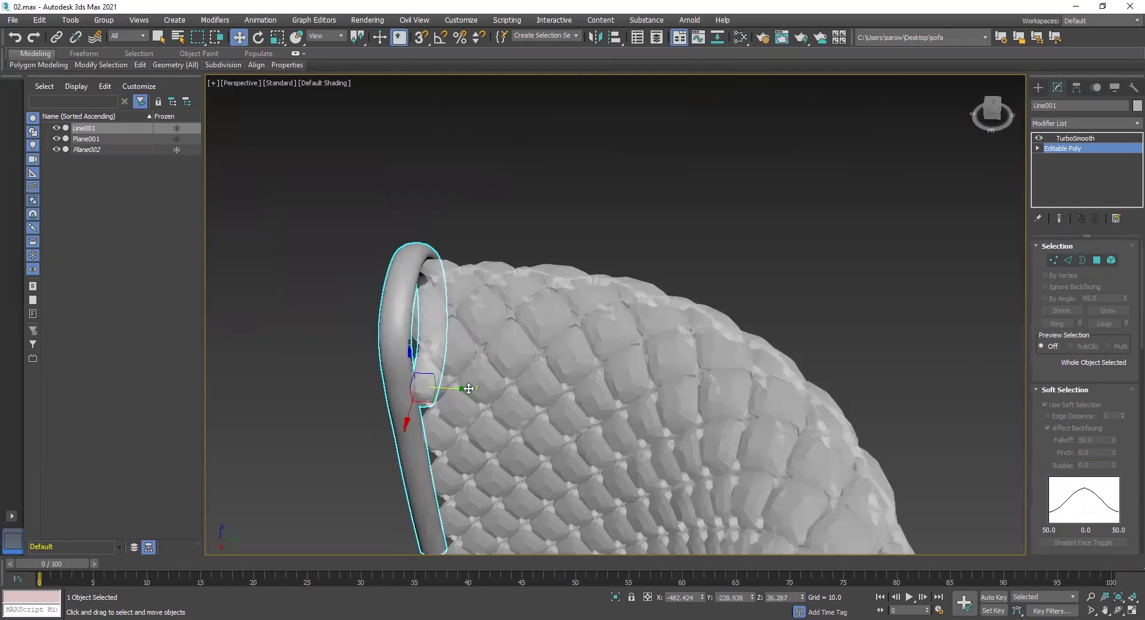
{"action": "middle_click_drag", "start_coordinate": [473, 389], "coordinate": [616, 358], "text": "alt"}
{"action": "left_click", "coordinate": [394, 462]}
{"action": "middle_click_drag", "start_coordinate": [558, 282], "coordinate": [478, 381]}
{"action": "middle_click_drag", "start_coordinate": [529, 347], "coordinate": [517, 311]}
{"action": "scroll", "coordinate": [513, 359], "scroll_direction": "down", "scroll_amount": 5}
{"action": "middle_click_drag", "start_coordinate": [511, 401], "coordinate": [534, 331]}
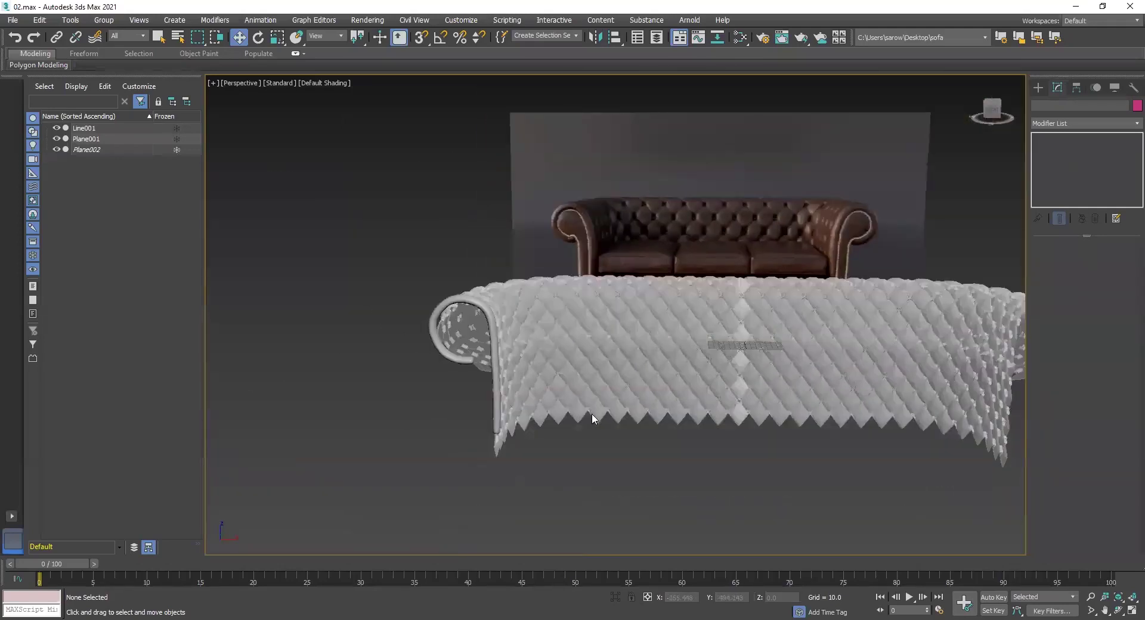
{"action": "middle_click_drag", "start_coordinate": [665, 416], "coordinate": [663, 389]}
{"action": "middle_click_drag", "start_coordinate": [626, 352], "coordinate": [642, 380]}
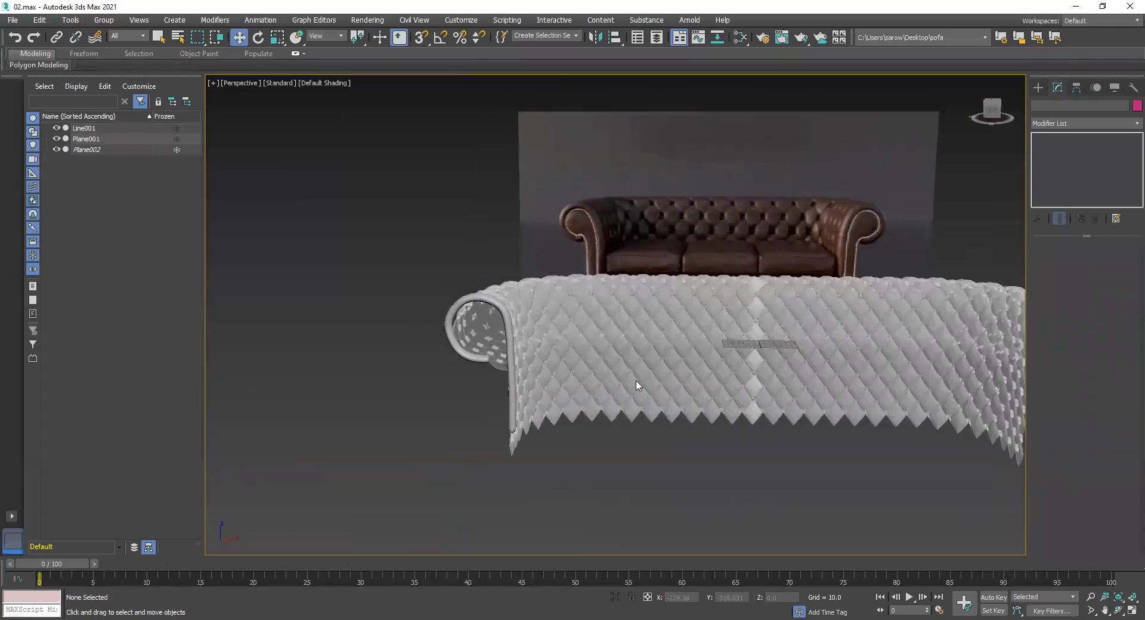
Compare the trim and upholstery with the reference sofa's armrest, front panel and feet in the Front view.
{"action": "key", "text": "alt+w"}
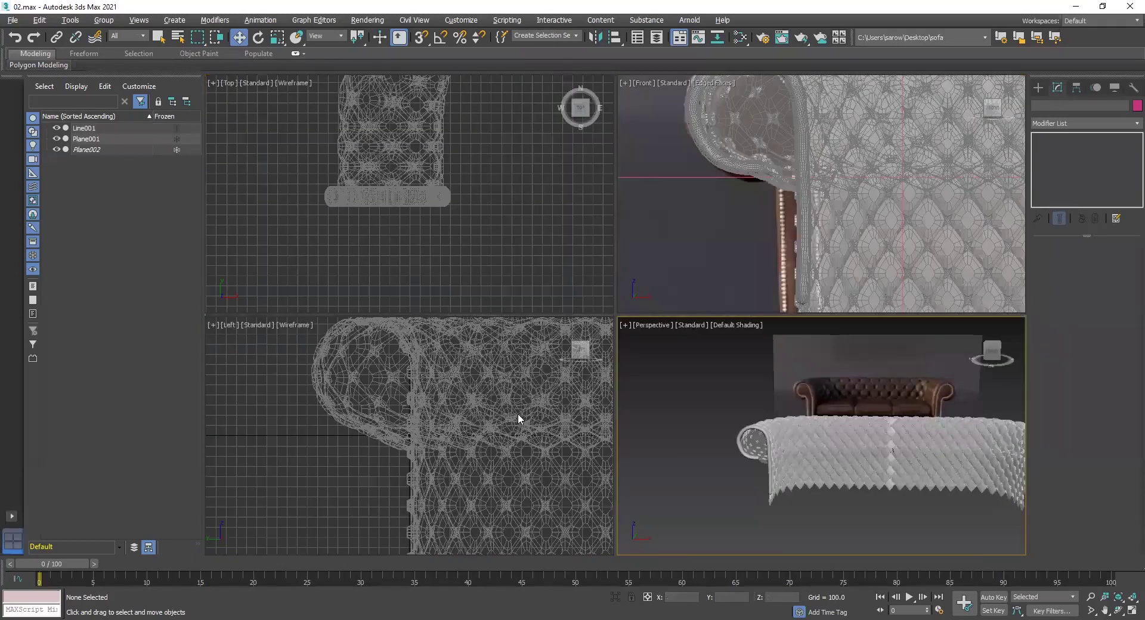
{"action": "key", "text": "alt+w"}
{"action": "scroll", "coordinate": [725, 292], "scroll_direction": "up", "scroll_amount": 2}
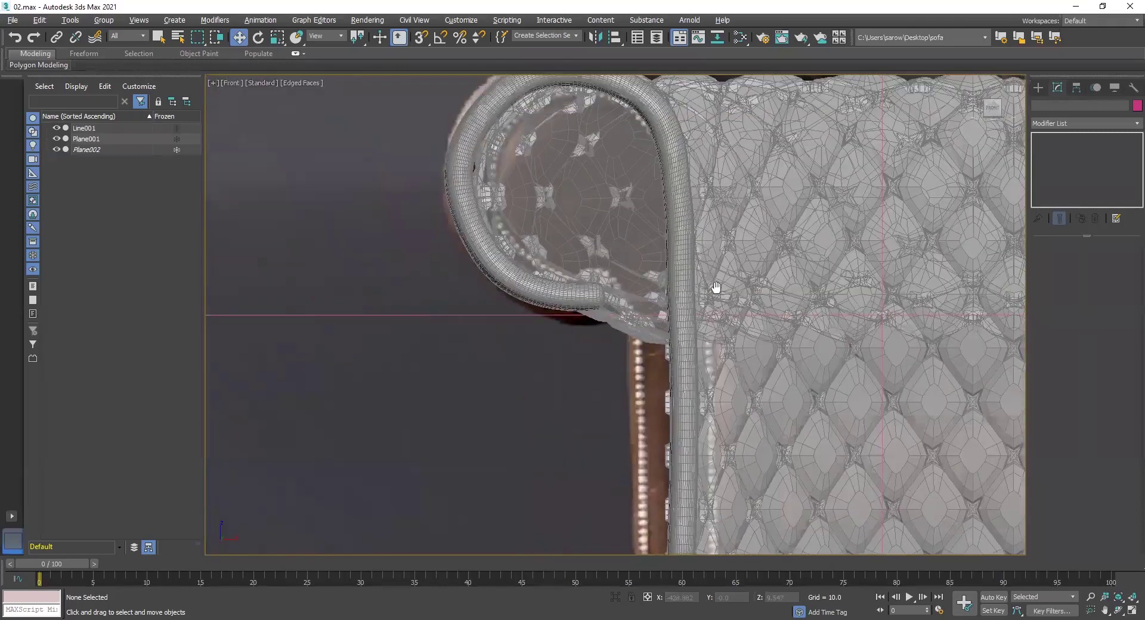
{"action": "middle_click_drag", "start_coordinate": [691, 295], "coordinate": [690, 237]}
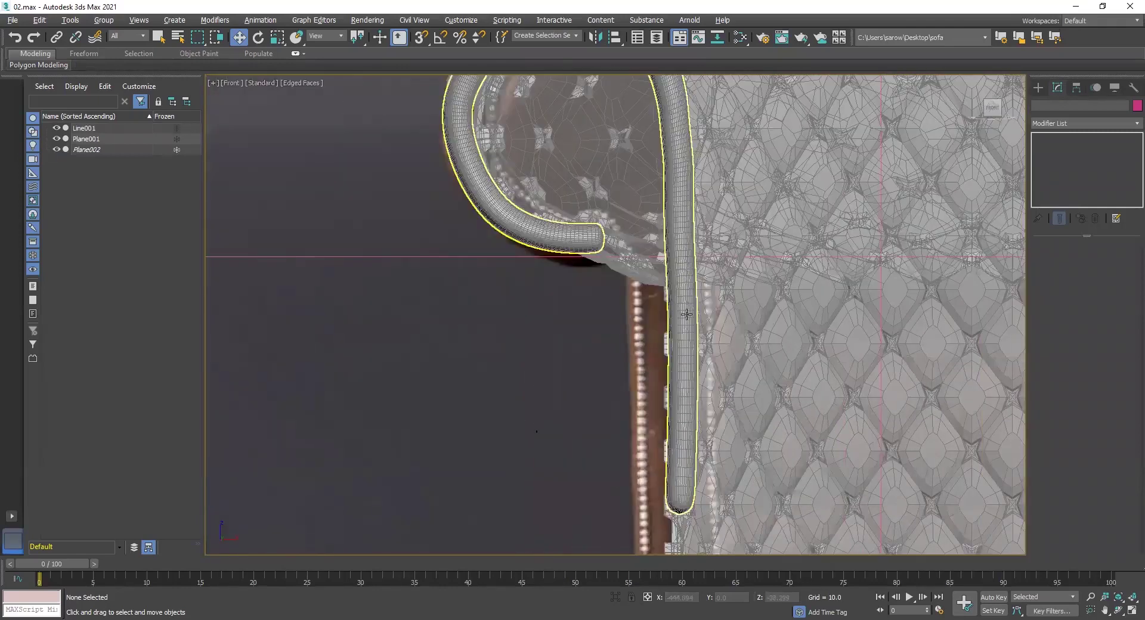
{"action": "scroll", "coordinate": [687, 340], "scroll_direction": "down", "scroll_amount": 2}
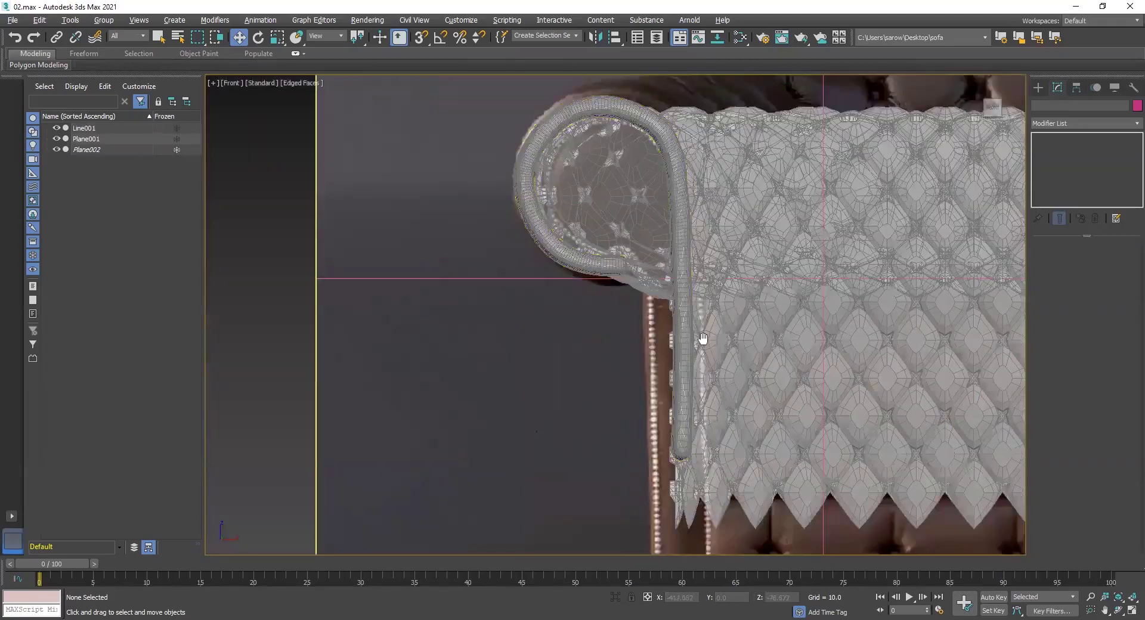
{"action": "middle_click_drag", "start_coordinate": [700, 342], "coordinate": [638, 254]}
{"action": "middle_click_drag", "start_coordinate": [640, 305], "coordinate": [549, 300]}
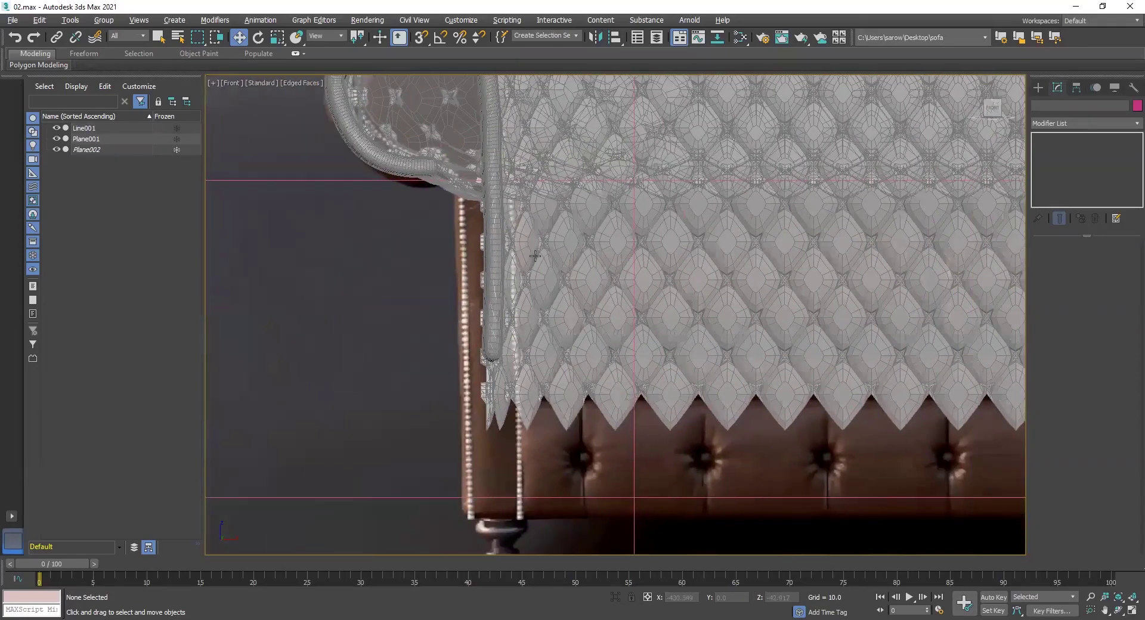
{"action": "scroll", "coordinate": [537, 262], "scroll_direction": "down", "scroll_amount": 2}
{"action": "scroll", "coordinate": [567, 301], "scroll_direction": "up", "scroll_amount": 2}
{"action": "middle_click_drag", "start_coordinate": [571, 399], "coordinate": [523, 298]}
{"action": "scroll", "coordinate": [515, 274], "scroll_direction": "down", "scroll_amount": 3}
{"action": "scroll", "coordinate": [561, 326], "scroll_direction": "up", "scroll_amount": 2}
{"action": "middle_click_drag", "start_coordinate": [605, 327], "coordinate": [575, 431]}
{"action": "middle_click_drag", "start_coordinate": [556, 306], "coordinate": [666, 383]}
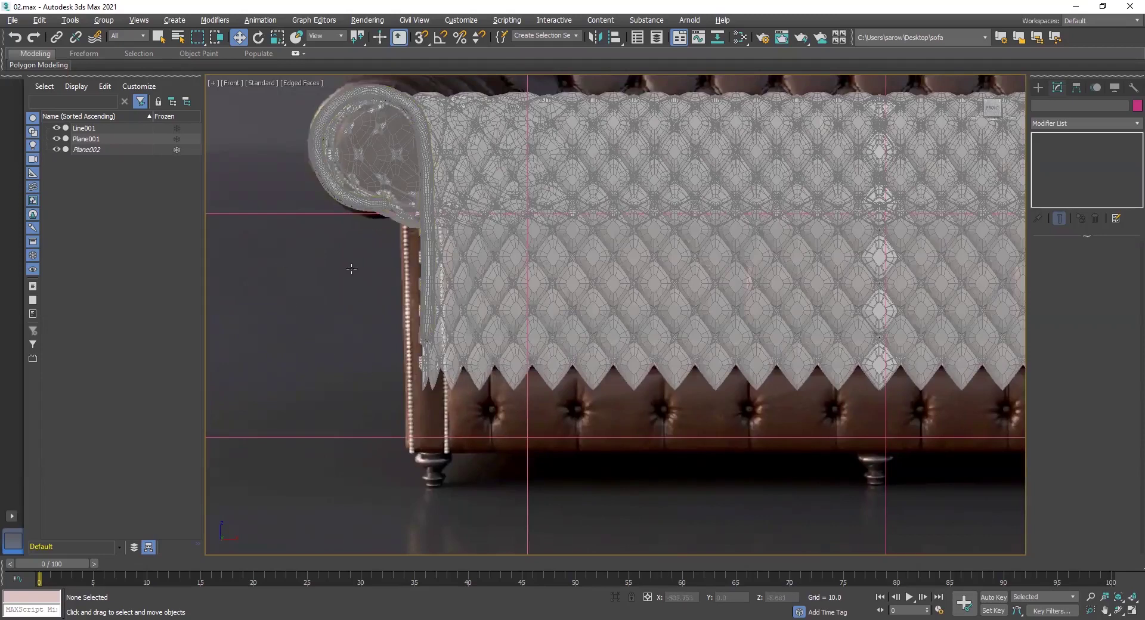
{"action": "middle_click_drag", "start_coordinate": [657, 267], "coordinate": [738, 322]}
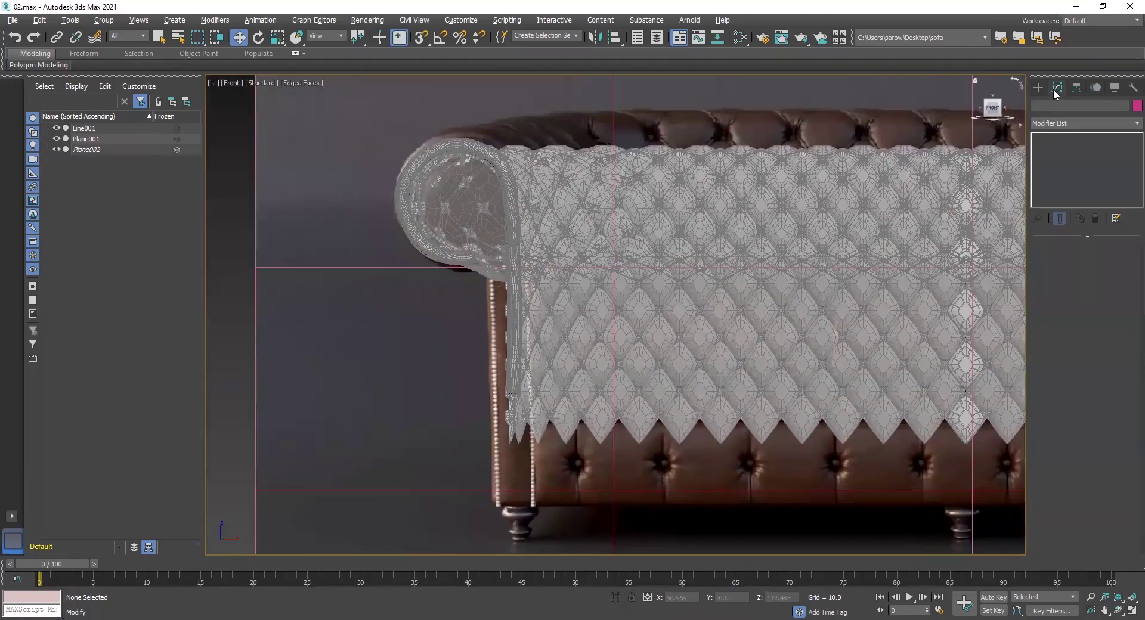
Create a plane about 33 wide and 207 long in the Front view and position it just outside the trim's straight leg.
{"action": "left_click", "coordinate": [1039, 87]}
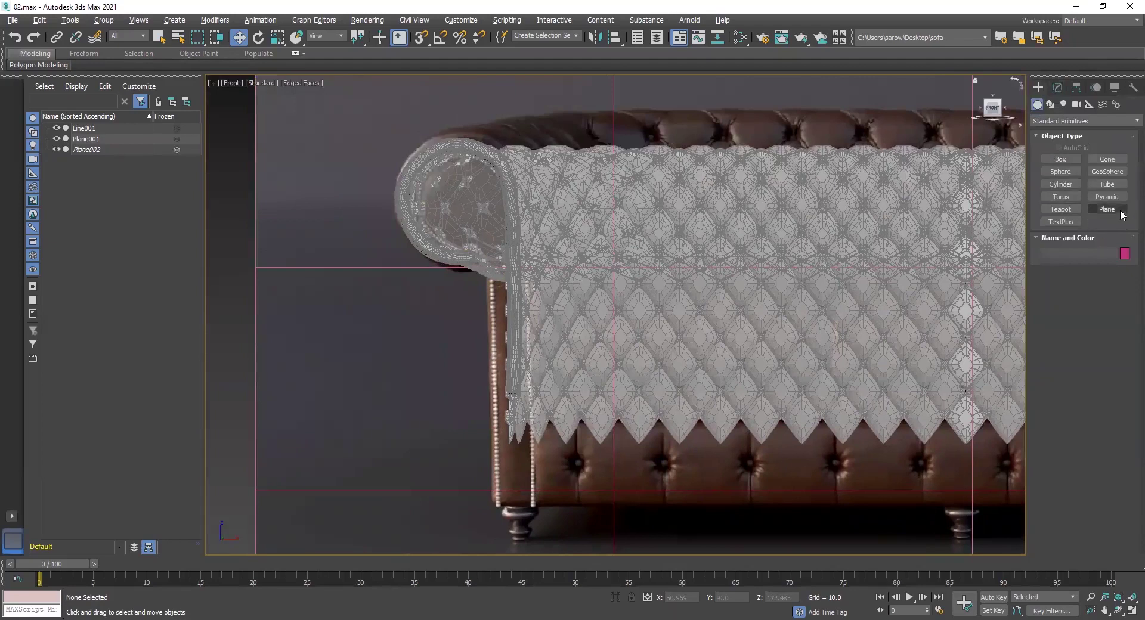
{"action": "left_click", "coordinate": [1107, 208]}
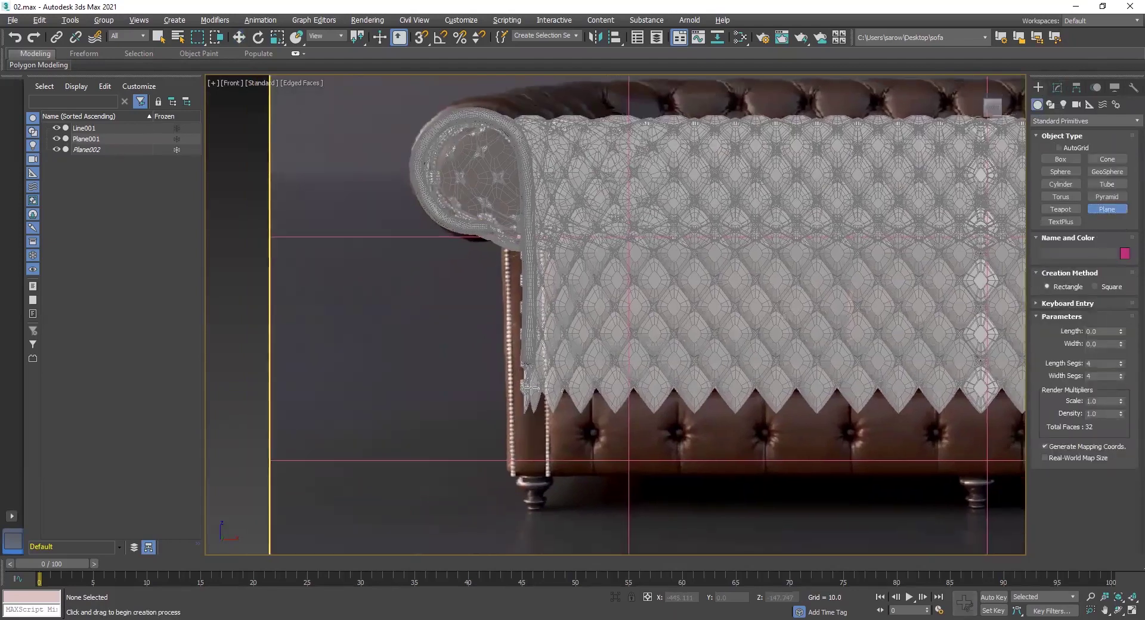
{"action": "left_click_drag", "start_coordinate": [528, 361], "coordinate": [495, 147]}
{"action": "middle_click_drag", "start_coordinate": [537, 355], "coordinate": [555, 327]}
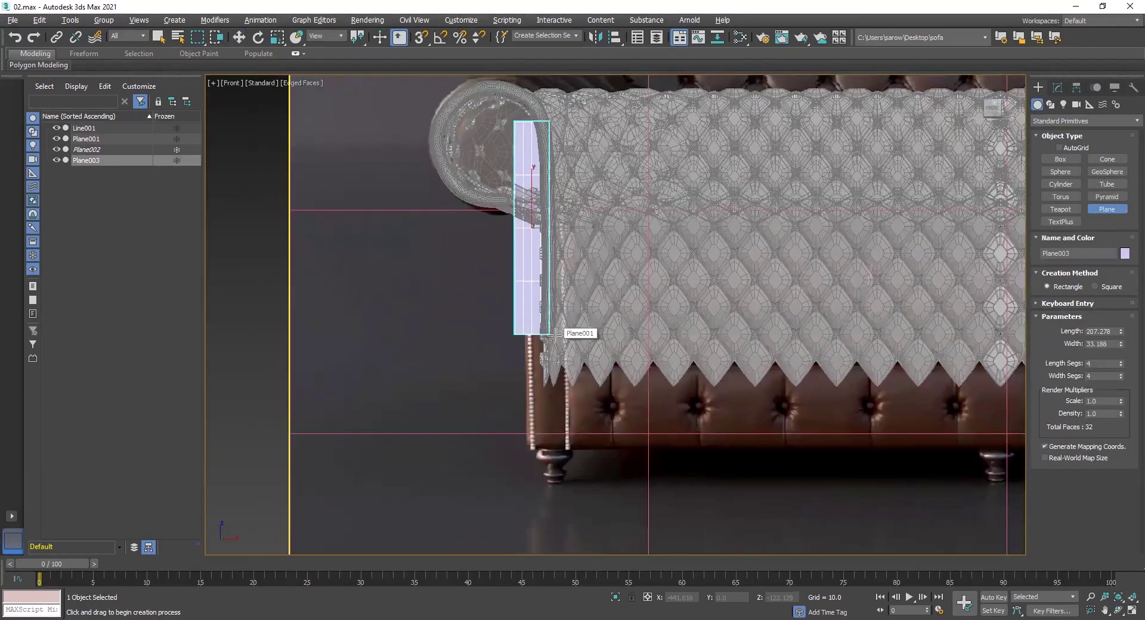
{"action": "key", "text": "w"}
{"action": "left_click_drag", "start_coordinate": [532, 180], "coordinate": [530, 297]}
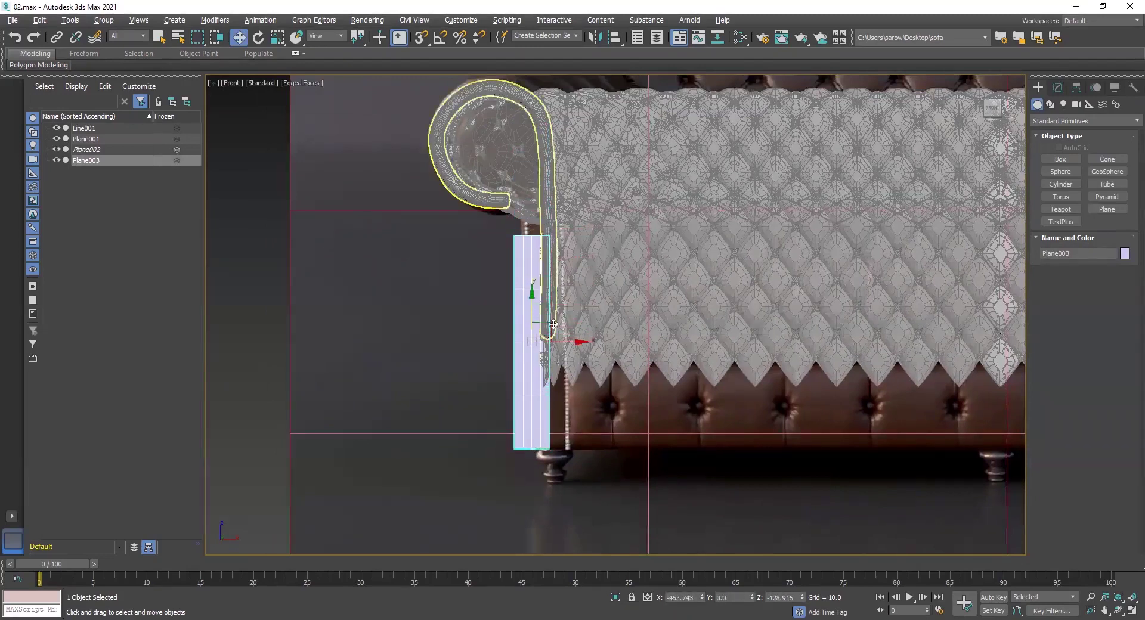
{"action": "mouse_move", "coordinate": [583, 342]}
{"action": "left_mouse_down"}
{"action": "mouse_move", "coordinate": [560, 341]}
{"action": "mouse_move", "coordinate": [575, 342]}
{"action": "left_mouse_up"}
Stretch the new plane vertically and raise it so its upper edge lies near the crown of the armrest curl.
{"action": "scroll", "coordinate": [583, 352], "scroll_direction": "down", "scroll_amount": 2}
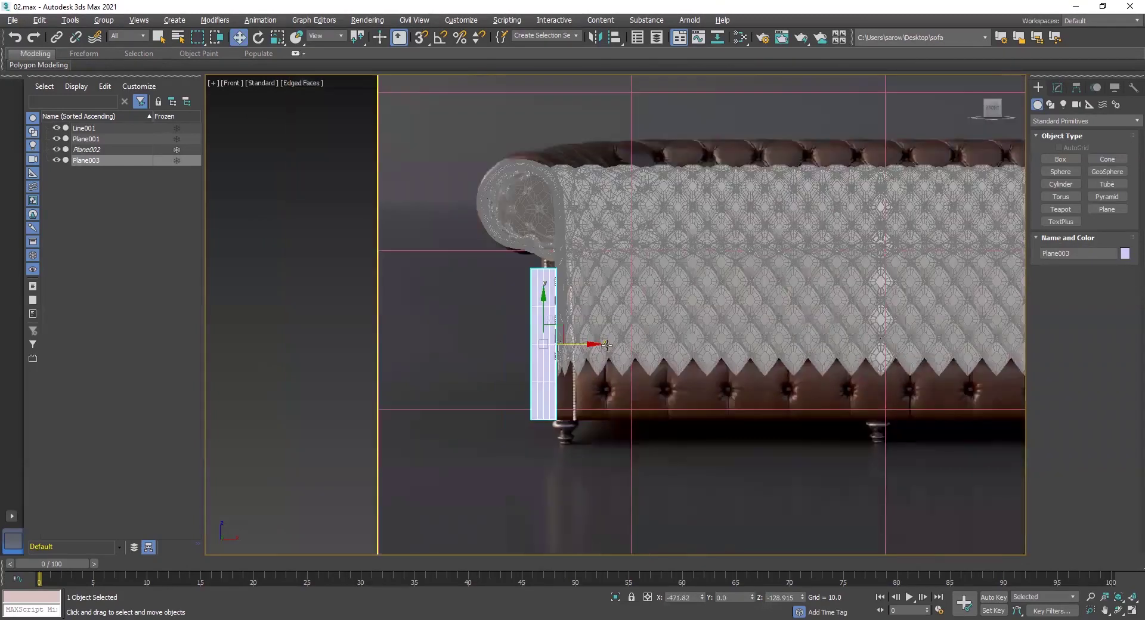
{"action": "scroll", "coordinate": [373, 347], "scroll_direction": "down", "scroll_amount": 3}
{"action": "middle_click_drag", "start_coordinate": [526, 332], "coordinate": [658, 288]}
{"action": "scroll", "coordinate": [554, 280], "scroll_direction": "up", "scroll_amount": 3}
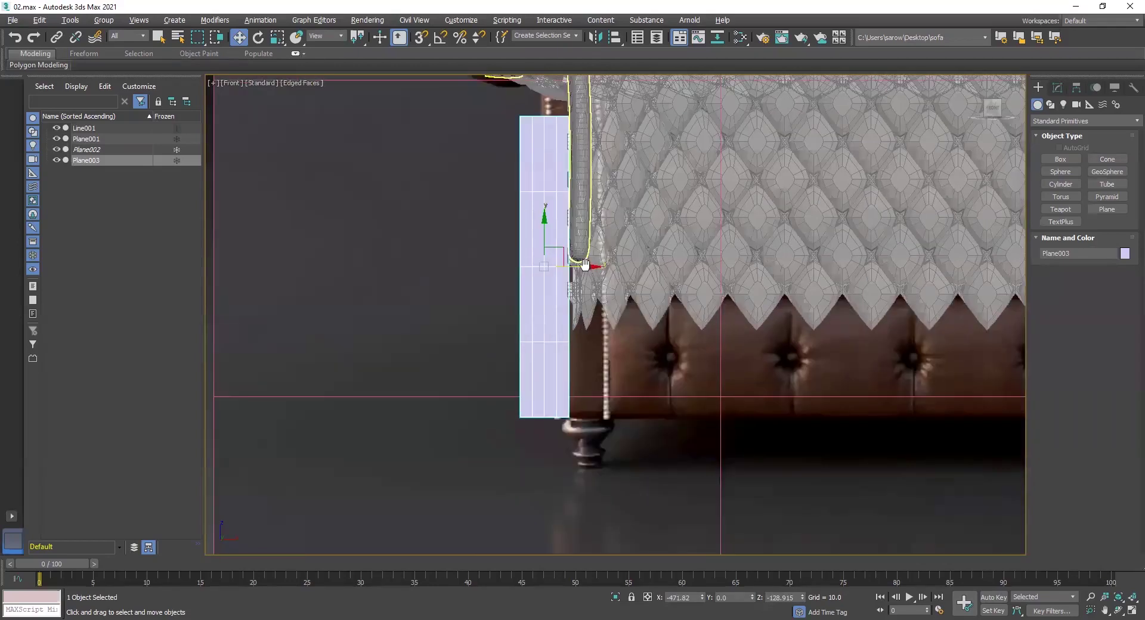
{"action": "middle_click_drag", "start_coordinate": [633, 330], "coordinate": [657, 380]}
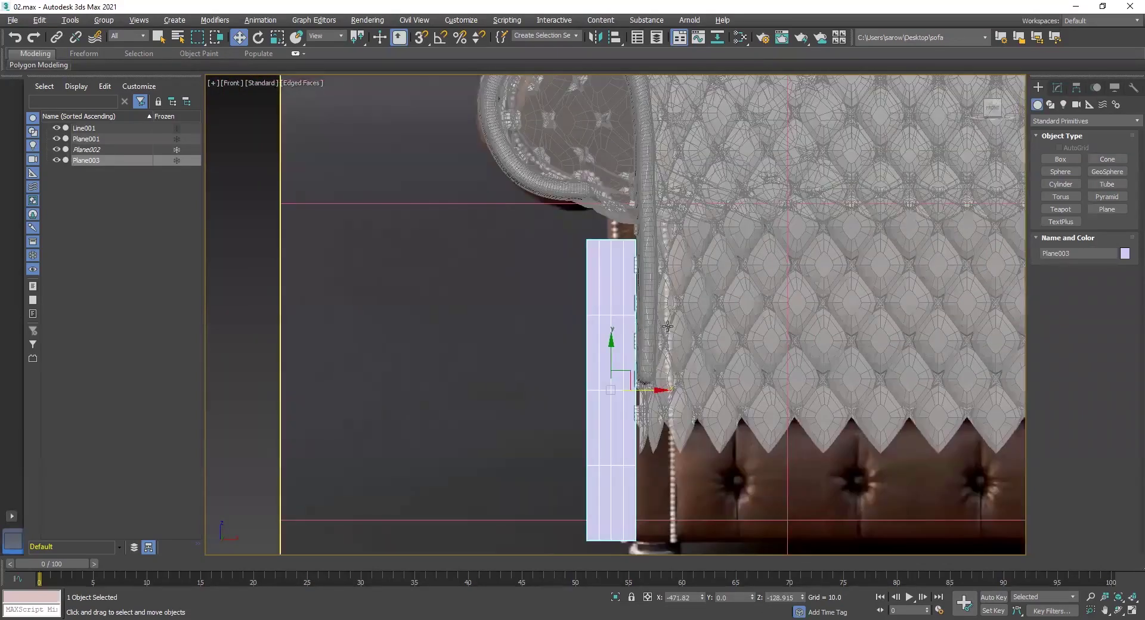
{"action": "key", "text": "r"}
{"action": "left_click_drag", "start_coordinate": [612, 334], "coordinate": [613, 299]}
{"action": "key", "text": "w"}
{"action": "left_click_drag", "start_coordinate": [612, 349], "coordinate": [608, 250]}
Make the new plane see-through and hide the tufted upholstery mesh Plane002 to expose the reference armrest's nailhead outline.
{"action": "scroll", "coordinate": [614, 236], "scroll_direction": "down", "scroll_amount": 2}
{"action": "middle_click_drag", "start_coordinate": [614, 230], "coordinate": [639, 295]}
{"action": "scroll", "coordinate": [619, 245], "scroll_direction": "up", "scroll_amount": 3}
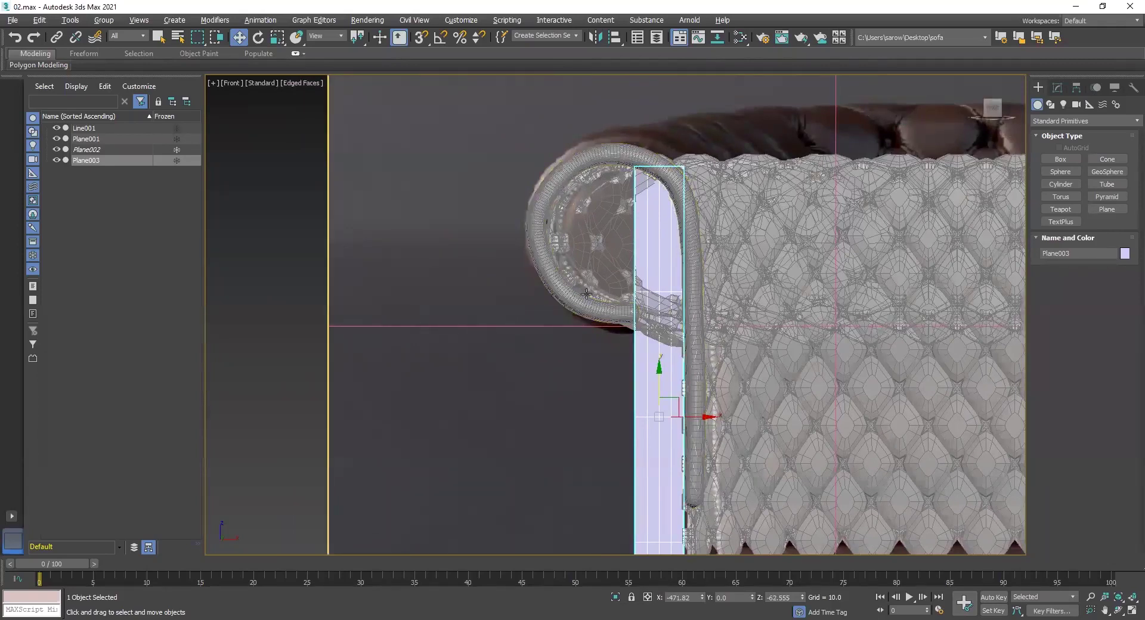
{"action": "scroll", "coordinate": [632, 334], "scroll_direction": "up", "scroll_amount": 4}
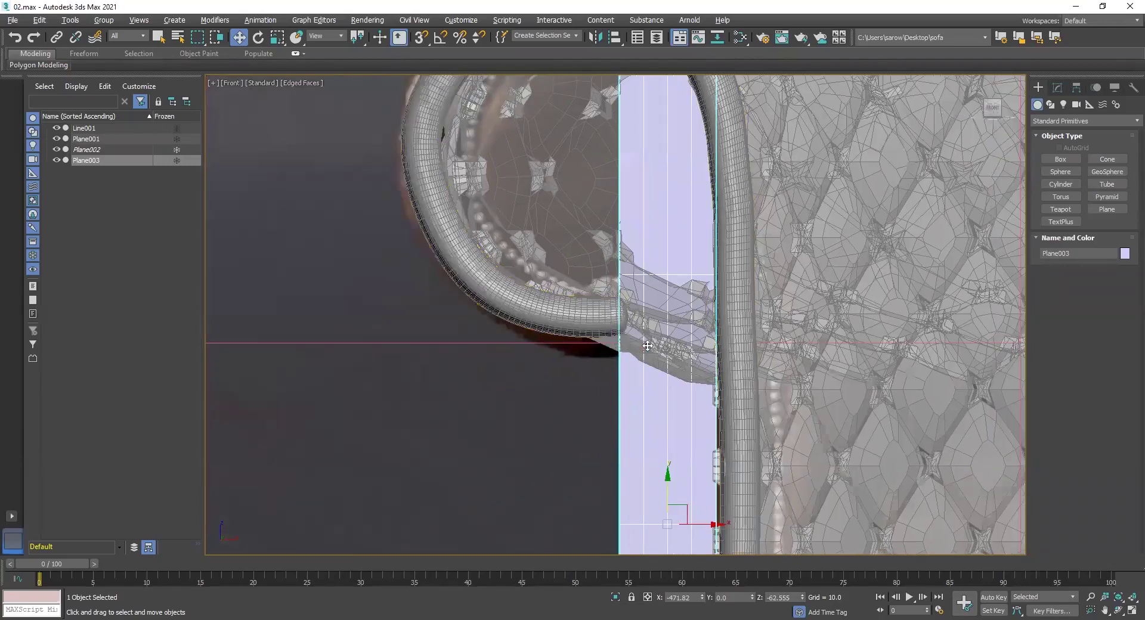
{"action": "key", "text": "alt+x"}
{"action": "middle_click_drag", "start_coordinate": [687, 361], "coordinate": [669, 342]}
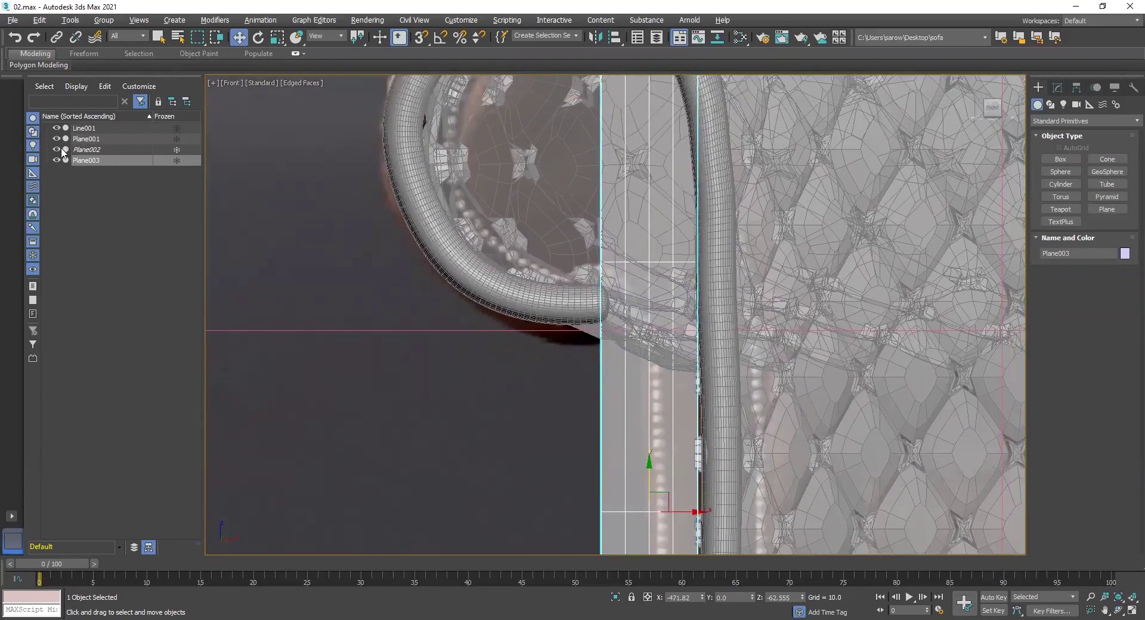
{"action": "left_click", "coordinate": [57, 150]}
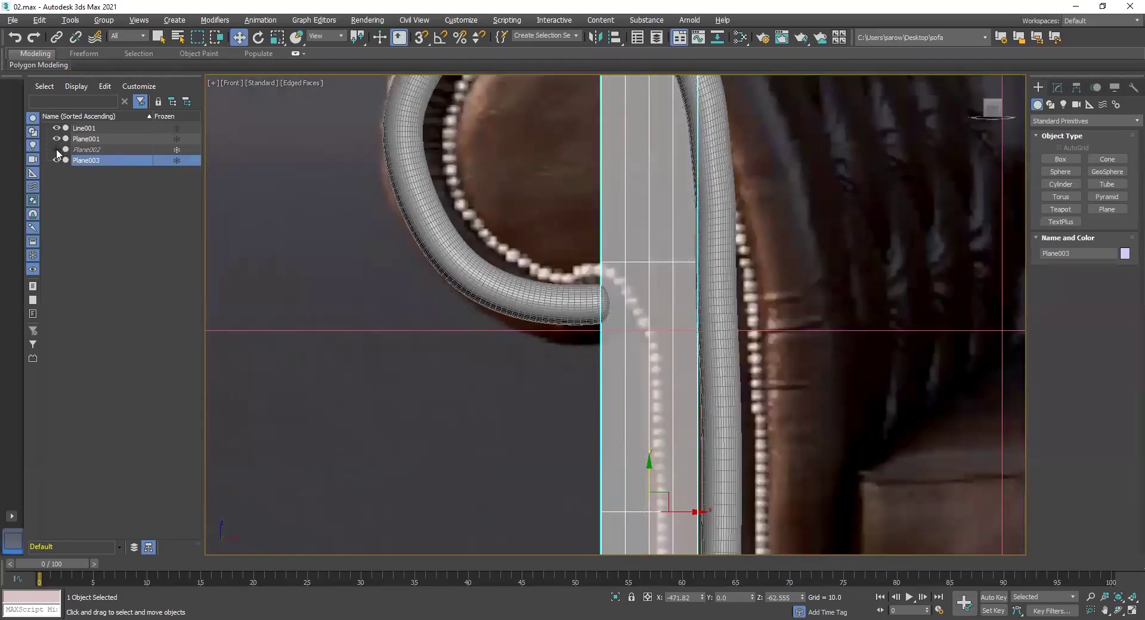
Raise the see-through front panel plane's length segments to 10.
{"action": "middle_click_drag", "start_coordinate": [728, 362], "coordinate": [729, 351]}
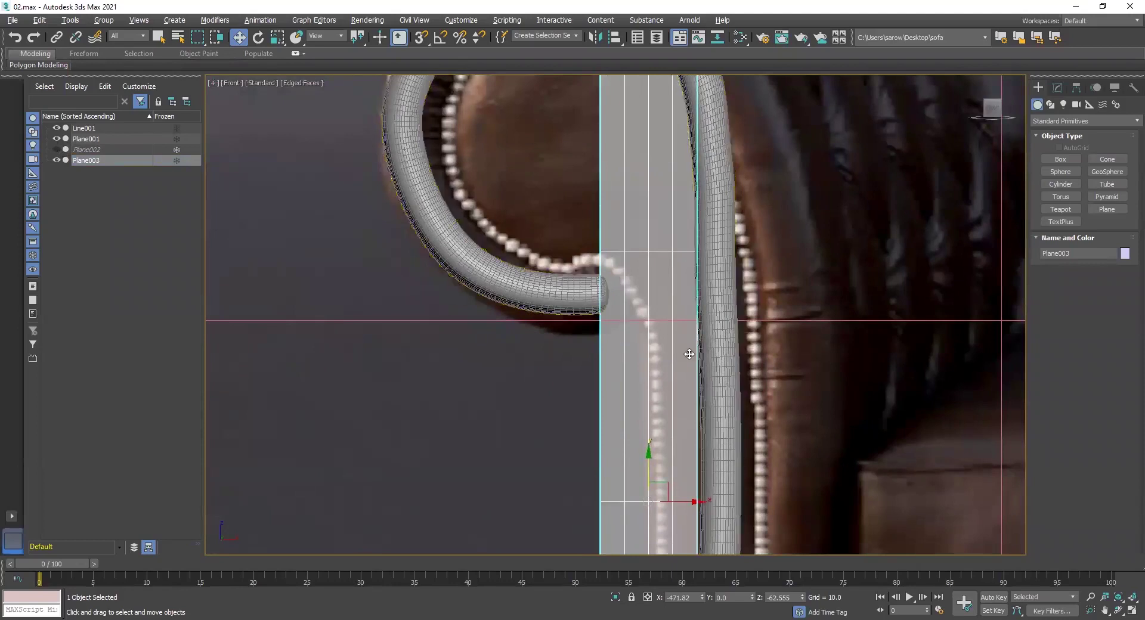
{"action": "middle_click_drag", "start_coordinate": [708, 336], "coordinate": [699, 461]}
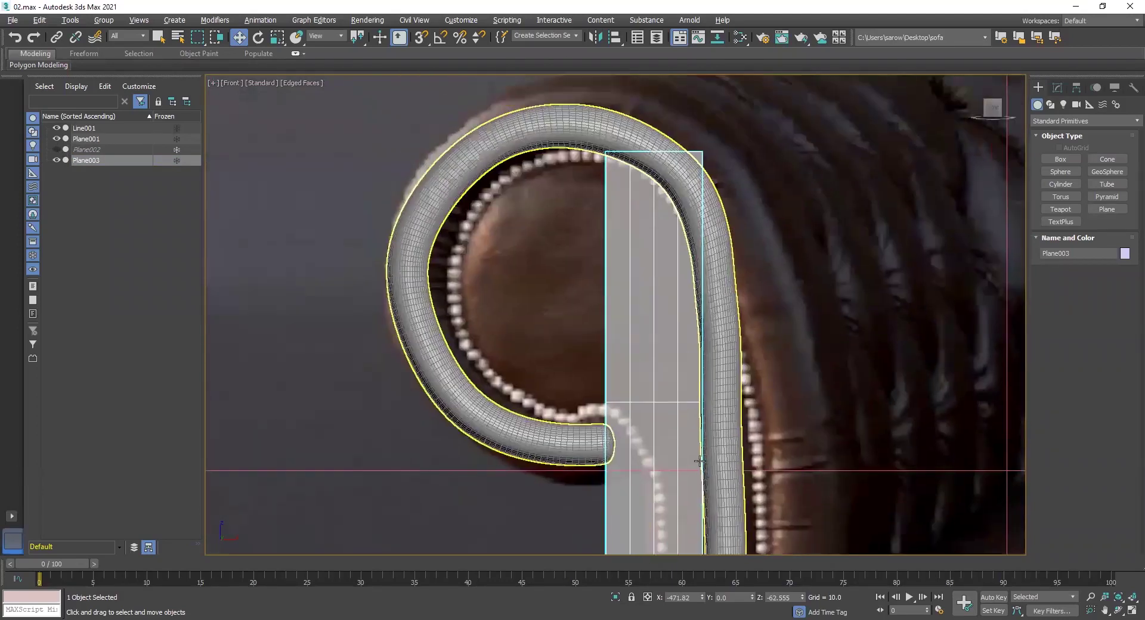
{"action": "left_click", "coordinate": [1059, 88]}
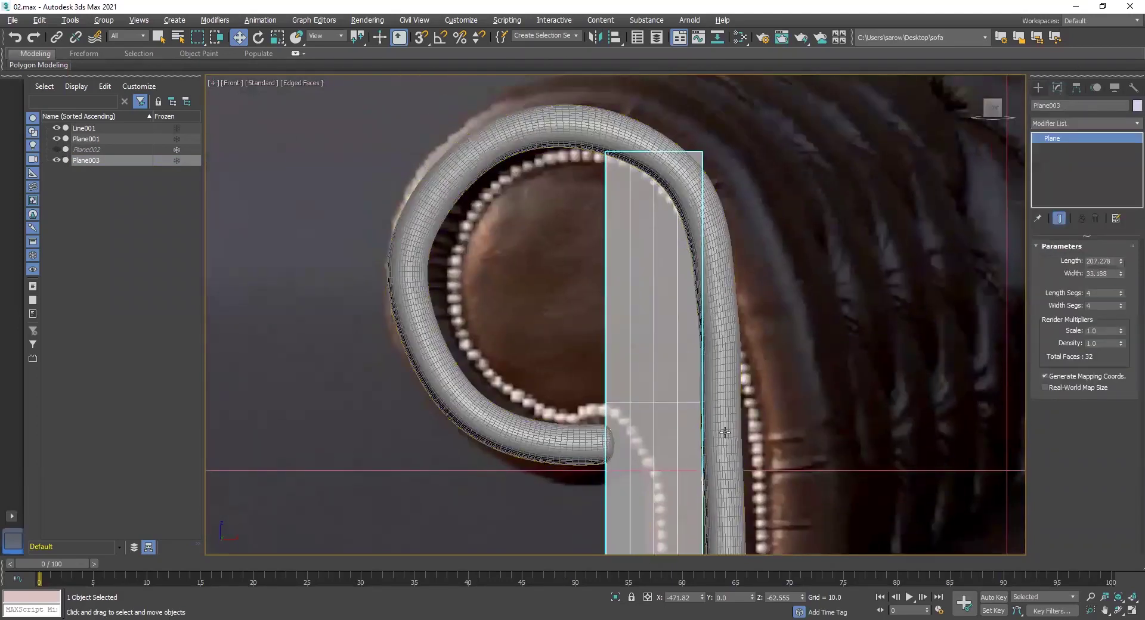
{"action": "middle_click_drag", "start_coordinate": [875, 295], "coordinate": [879, 260]}
{"action": "scroll", "coordinate": [806, 335], "scroll_direction": "down", "scroll_amount": 2}
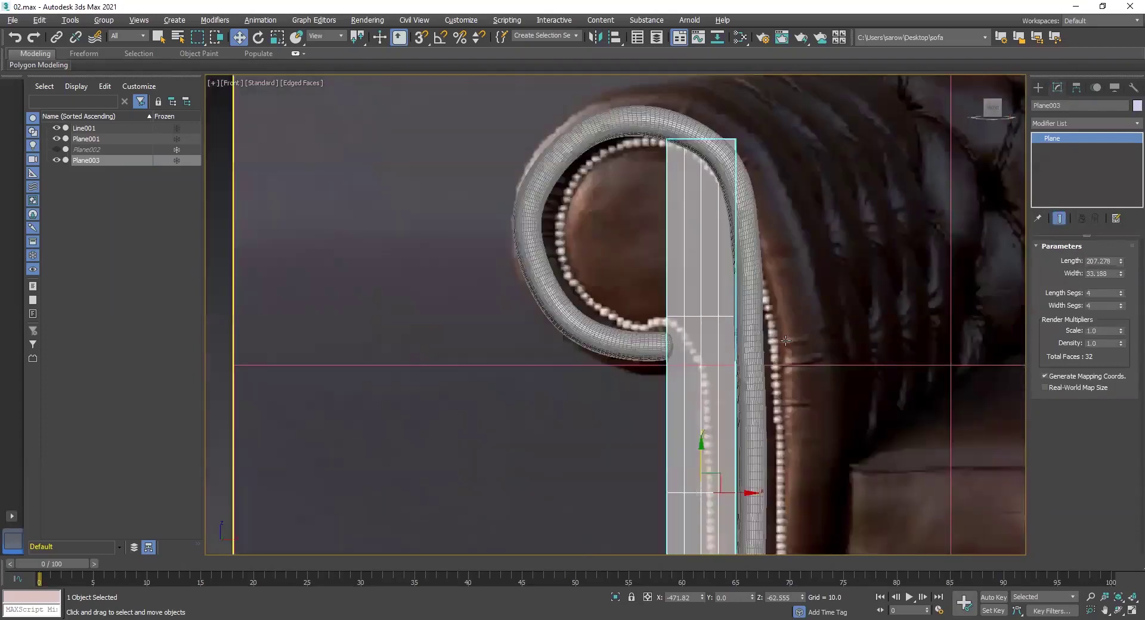
{"action": "middle_click_drag", "start_coordinate": [786, 341], "coordinate": [783, 312]}
{"action": "left_click", "coordinate": [1121, 291]}
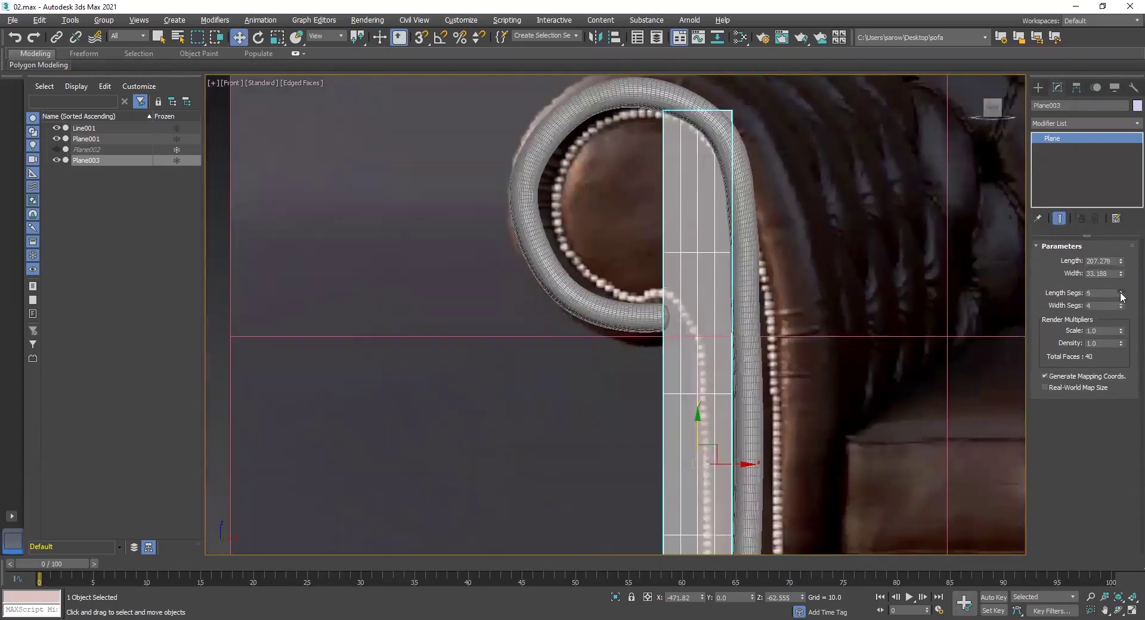
{"action": "left_click", "coordinate": [1122, 292]}
{"action": "left_click", "coordinate": [1121, 292]}
{"action": "left_click", "coordinate": [1121, 293]}
{"action": "left_click", "coordinate": [1121, 293]}
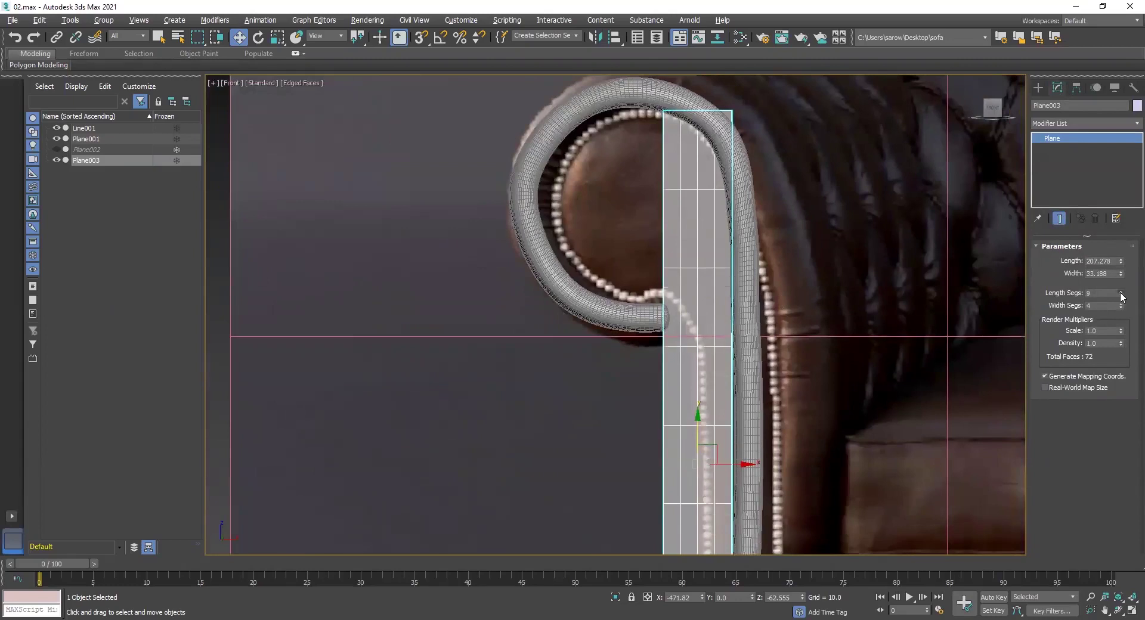
{"action": "left_click", "coordinate": [1122, 292]}
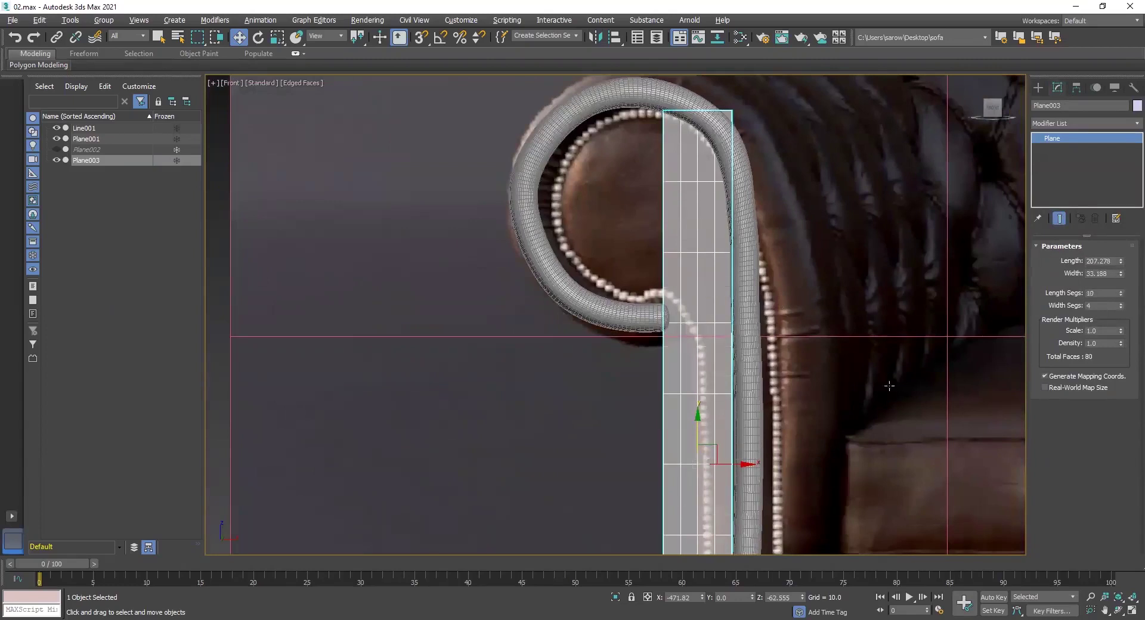
Convert the front panel plane to an Editable Poly.
{"action": "scroll", "coordinate": [889, 386], "scroll_direction": "up", "scroll_amount": 3}
{"action": "scroll", "coordinate": [777, 334], "scroll_direction": "down", "scroll_amount": 3}
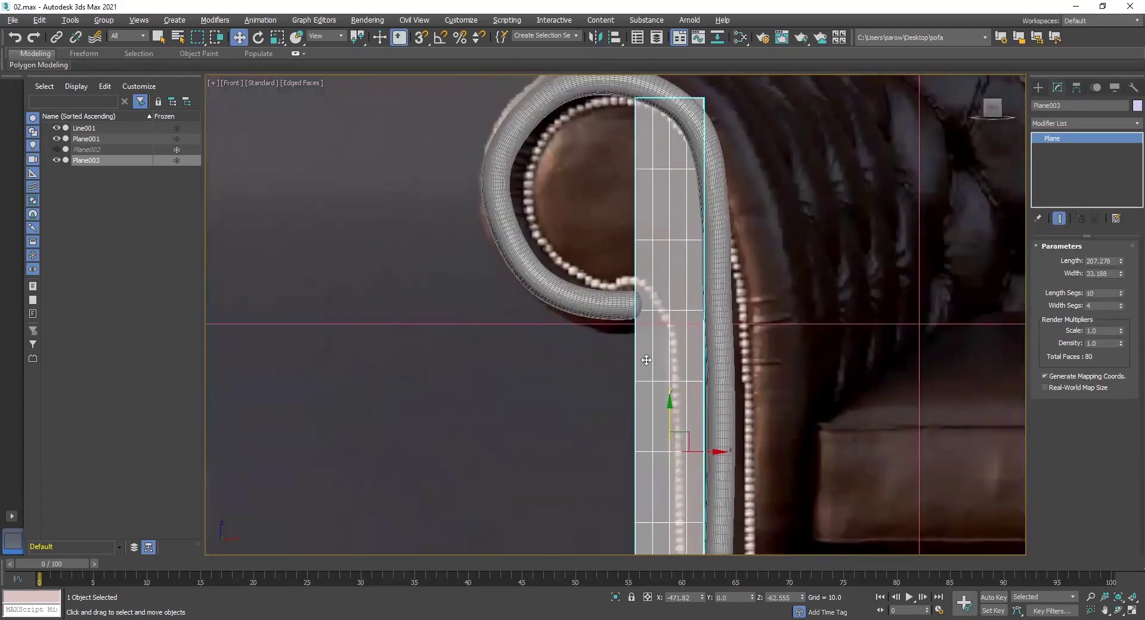
{"action": "middle_click_drag", "start_coordinate": [604, 300], "coordinate": [608, 327]}
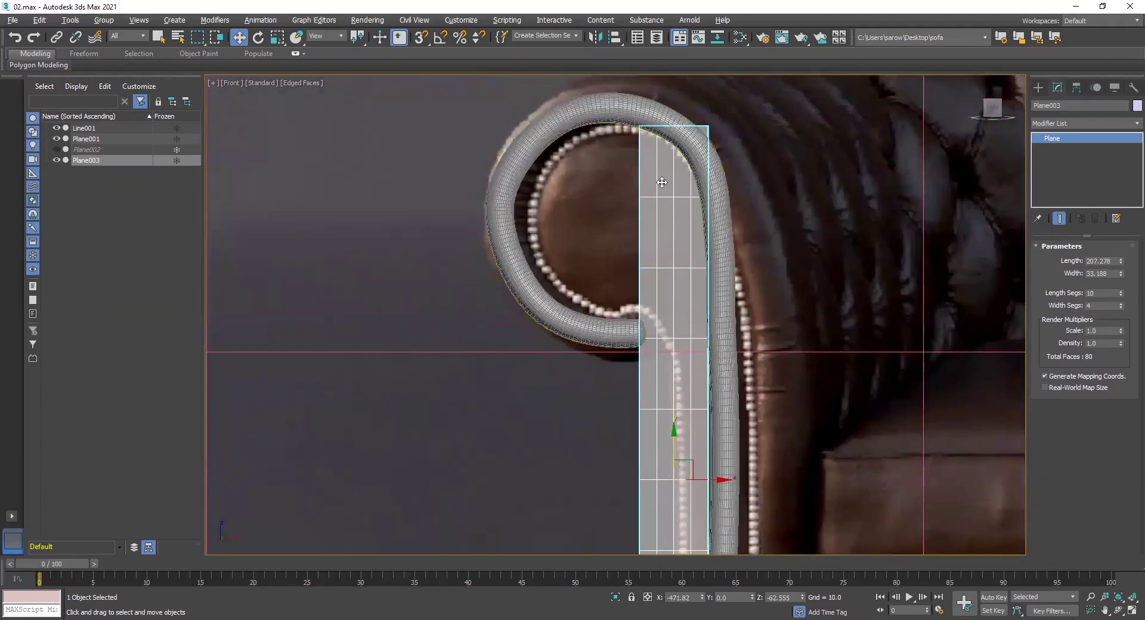
{"action": "right_click", "coordinate": [1056, 138]}
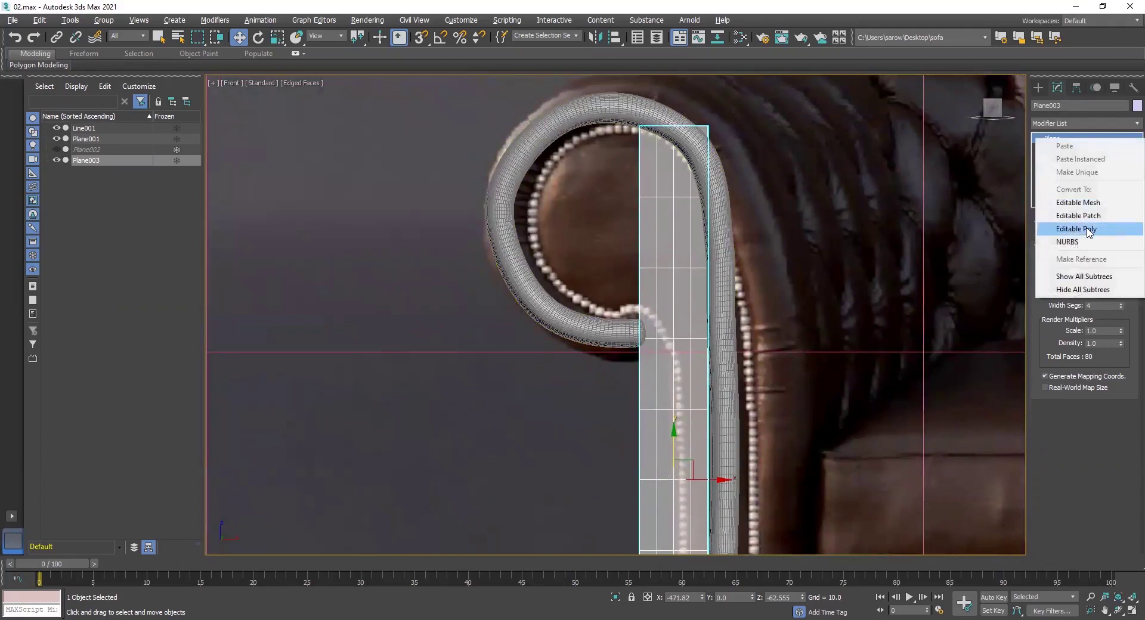
{"action": "left_click", "coordinate": [1089, 234]}
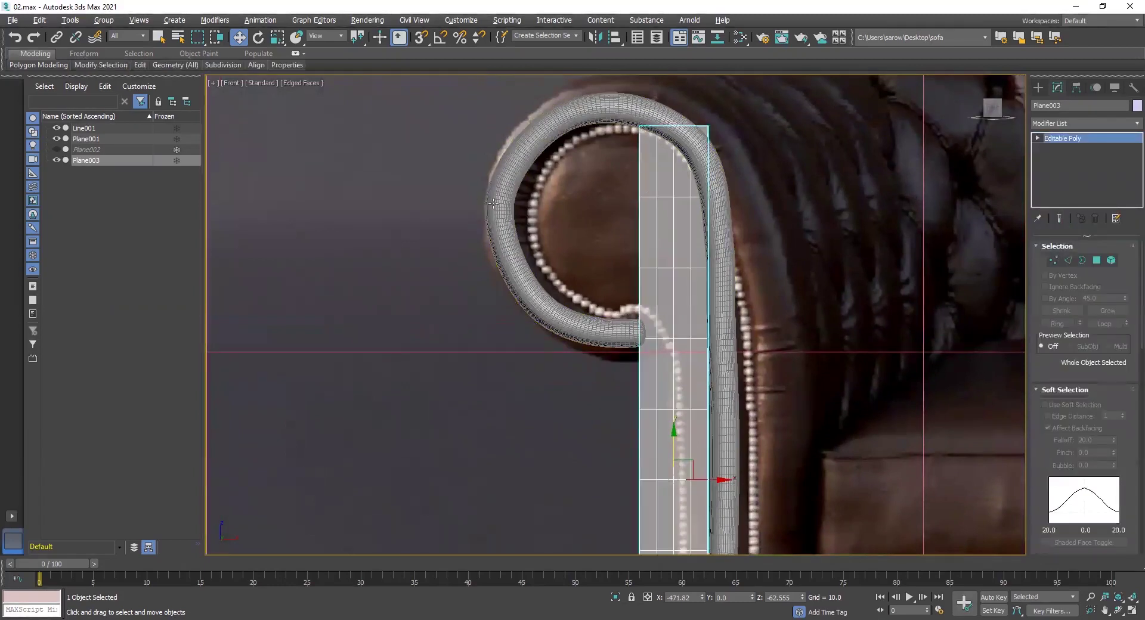
Extend the three uppermost outer side edges of the panel in two extrusions, reaching the outer nailhead row of the armrest curl.
{"action": "key", "text": "2"}
{"action": "left_click", "coordinate": [640, 179]}
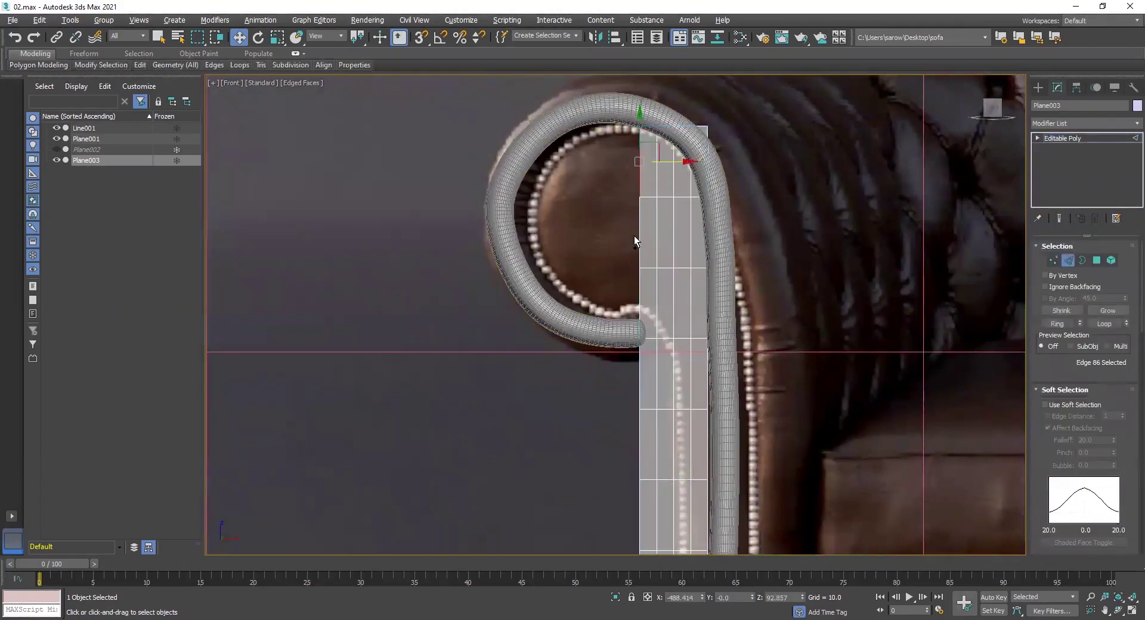
{"action": "left_click", "coordinate": [636, 240], "text": "ctrl"}
{"action": "left_click", "coordinate": [640, 294], "text": "ctrl"}
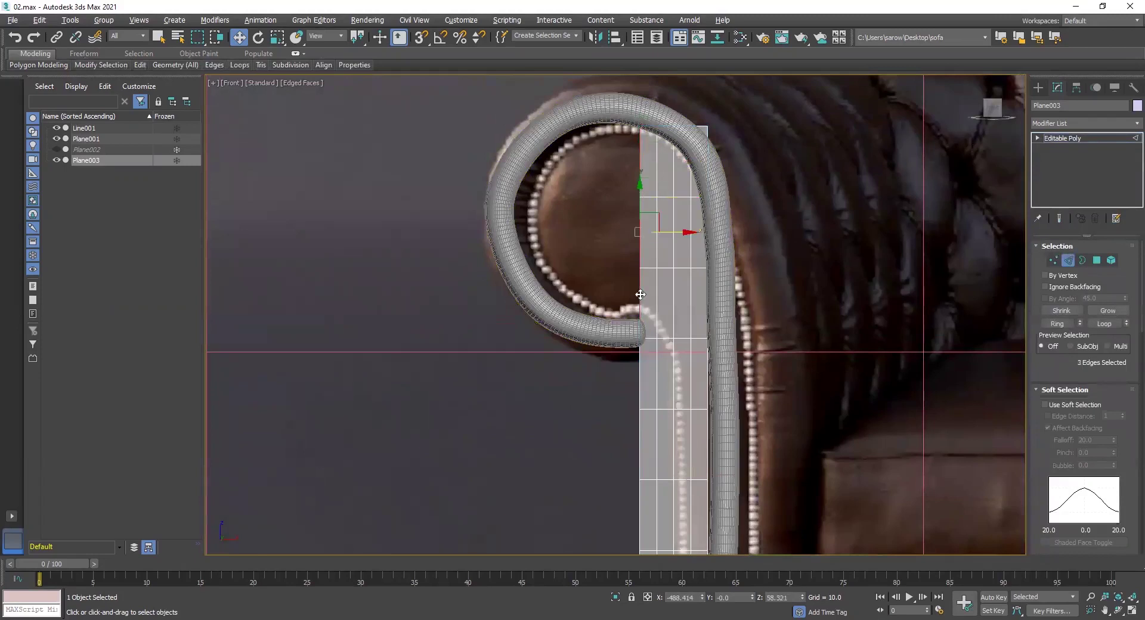
{"action": "left_click_drag", "start_coordinate": [685, 231], "coordinate": [665, 232], "text": "shift"}
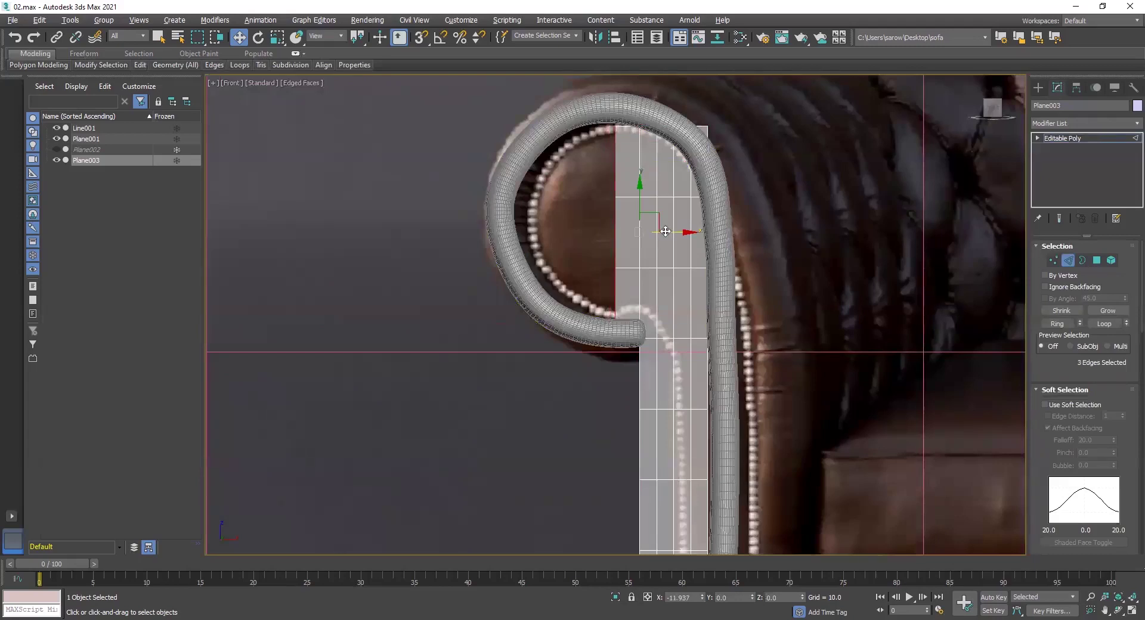
{"action": "left_click_drag", "start_coordinate": [665, 231], "coordinate": [665, 231], "text": "shift"}
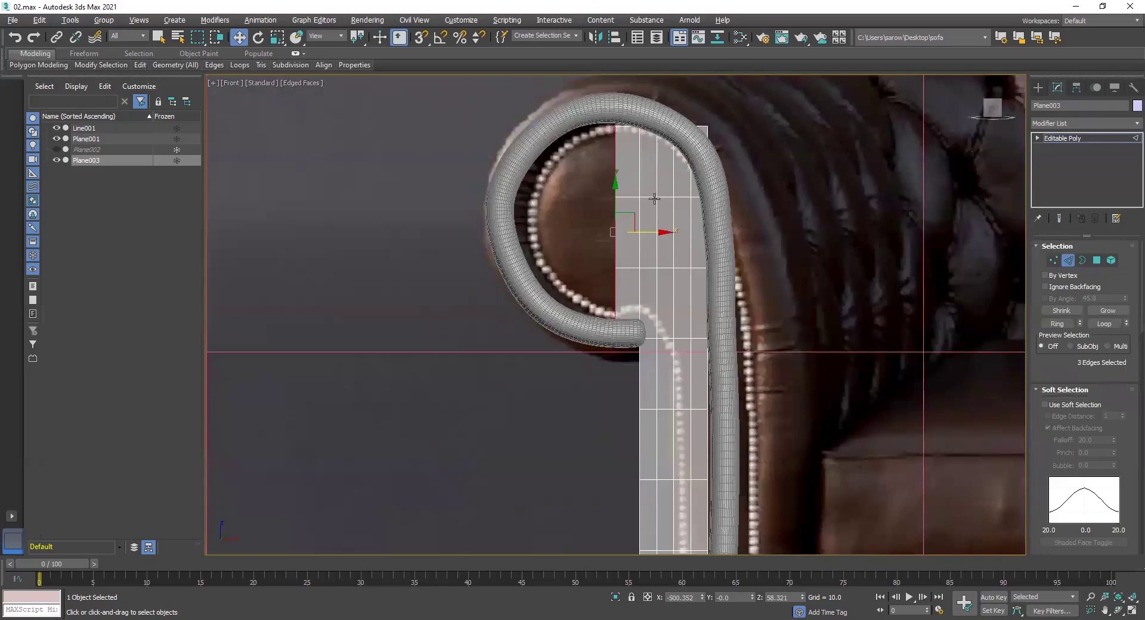
{"action": "left_click_drag", "start_coordinate": [656, 232], "coordinate": [571, 232], "text": "shift"}
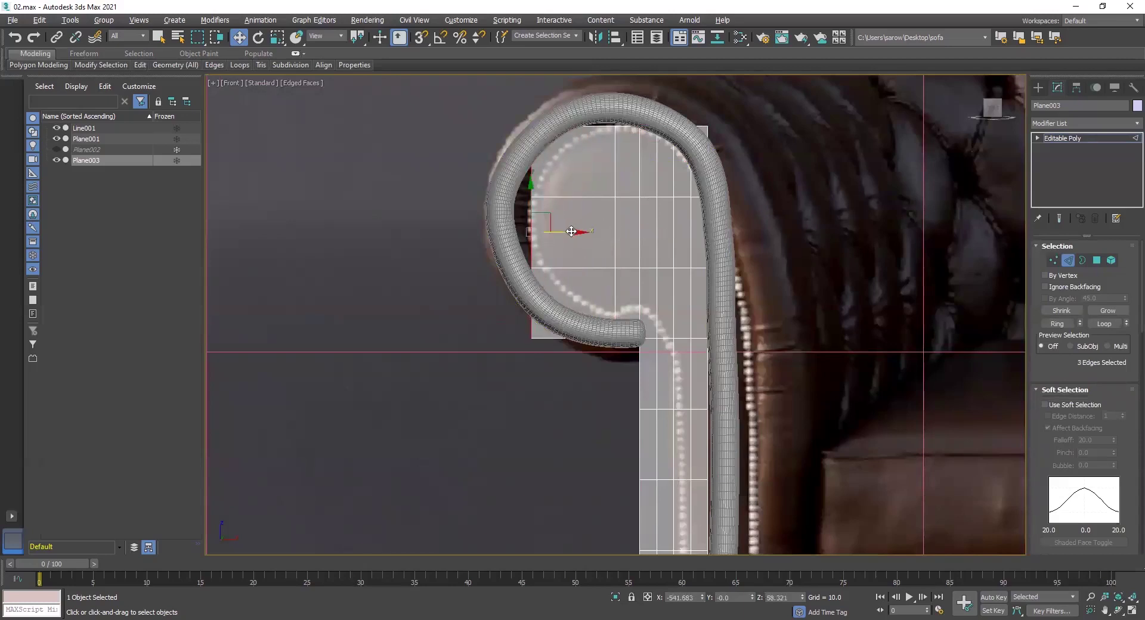
Pull the curl's lower outer corner vertex inward and up onto the trim, and shift the middle outer vertices outward under the trim.
{"action": "left_click", "coordinate": [1052, 260]}
{"action": "left_click_drag", "start_coordinate": [538, 371], "coordinate": [538, 370]}
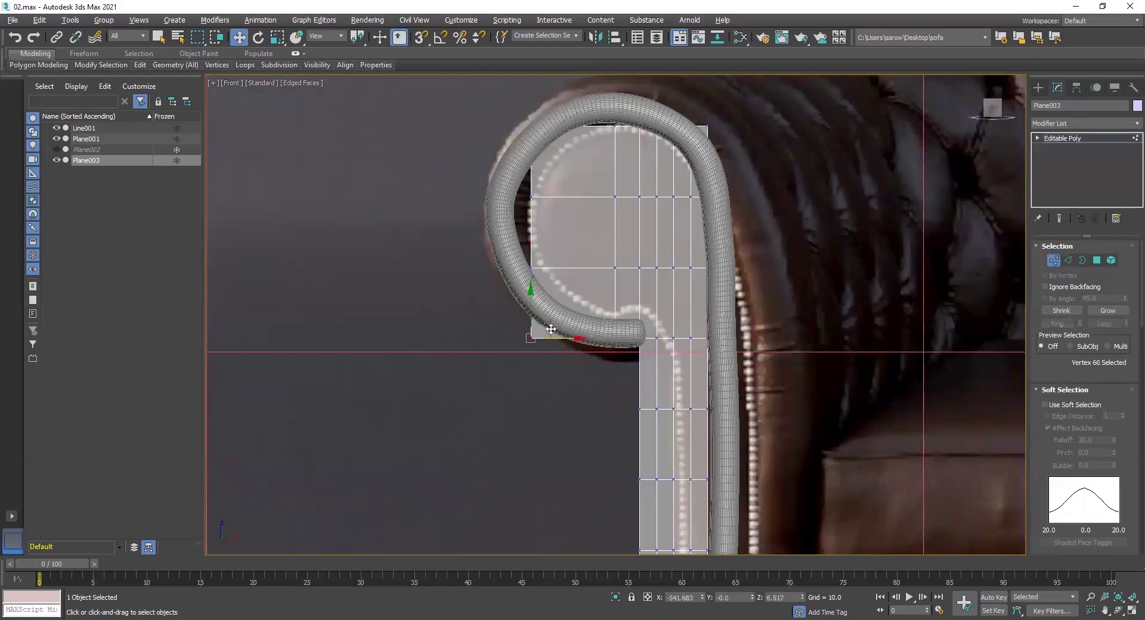
{"action": "left_click_drag", "start_coordinate": [571, 308], "coordinate": [570, 307]}
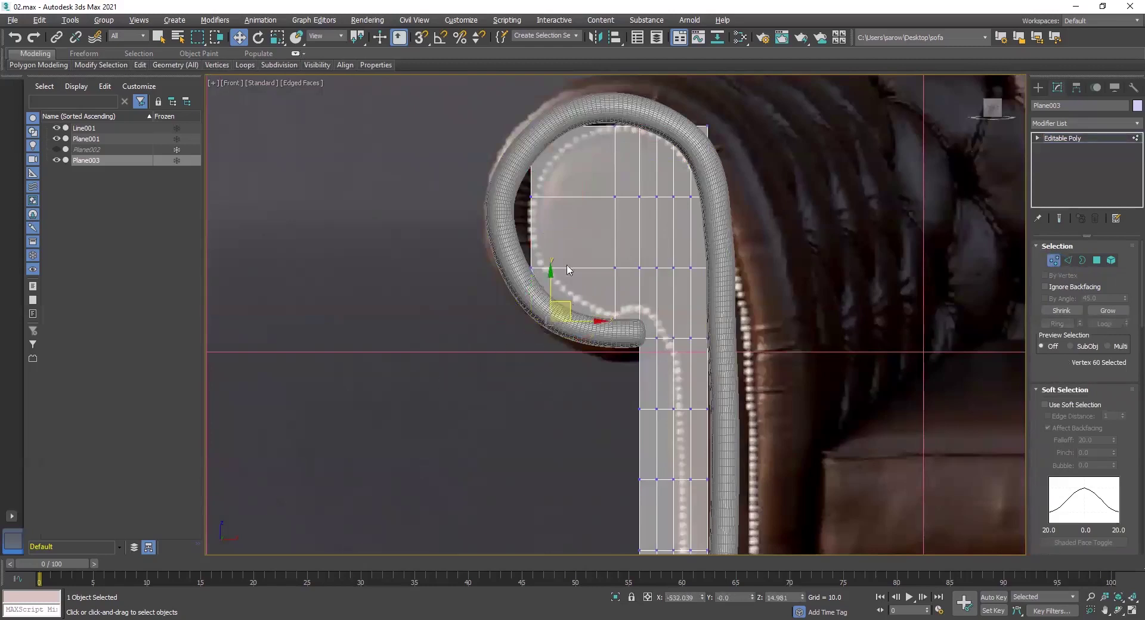
{"action": "left_click_drag", "start_coordinate": [498, 187], "coordinate": [555, 279]}
{"action": "left_click_drag", "start_coordinate": [571, 232], "coordinate": [532, 232]}
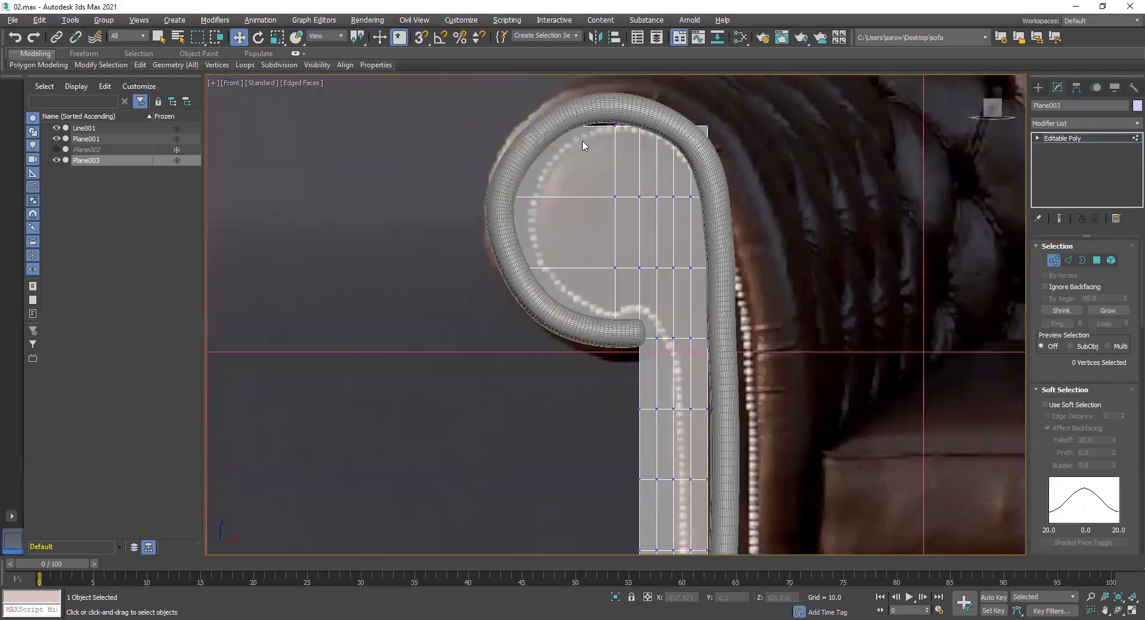
Shift the vertex column inside the curl outward to widen its spacing, and raise its top vertex onto the rolled trim.
{"action": "left_click", "coordinate": [615, 125]}
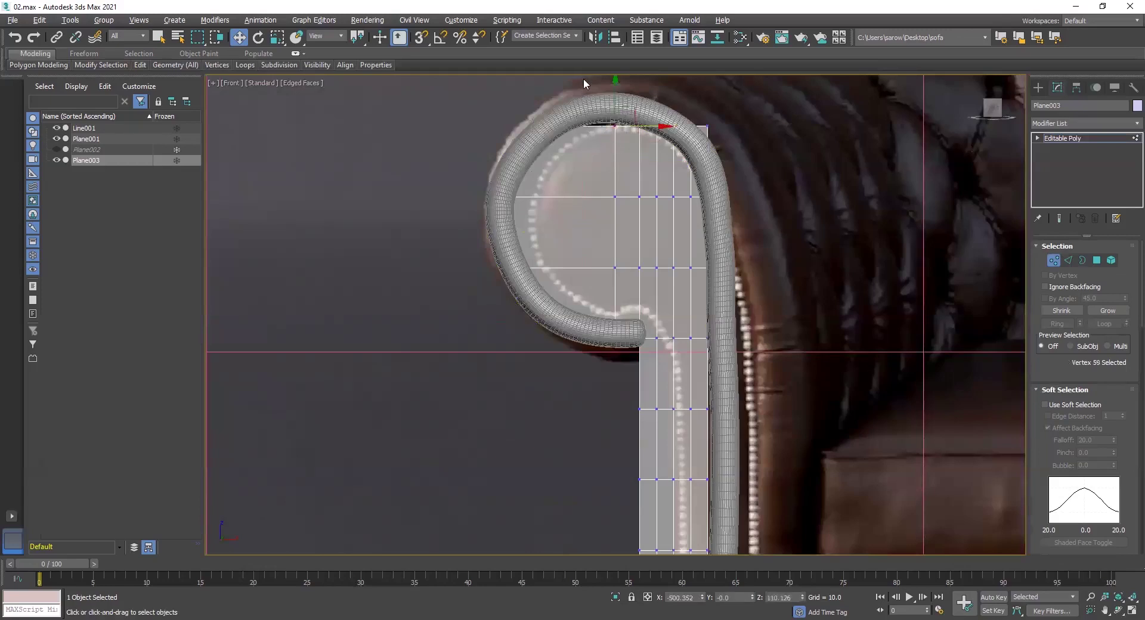
{"action": "left_click_drag", "start_coordinate": [557, 81], "coordinate": [622, 268]}
{"action": "left_click_drag", "start_coordinate": [615, 359], "coordinate": [615, 360]}
{"action": "left_click_drag", "start_coordinate": [584, 91], "coordinate": [626, 399]}
{"action": "left_click_drag", "start_coordinate": [665, 231], "coordinate": [634, 231]}
{"action": "left_click_drag", "start_coordinate": [573, 118], "coordinate": [593, 90]}
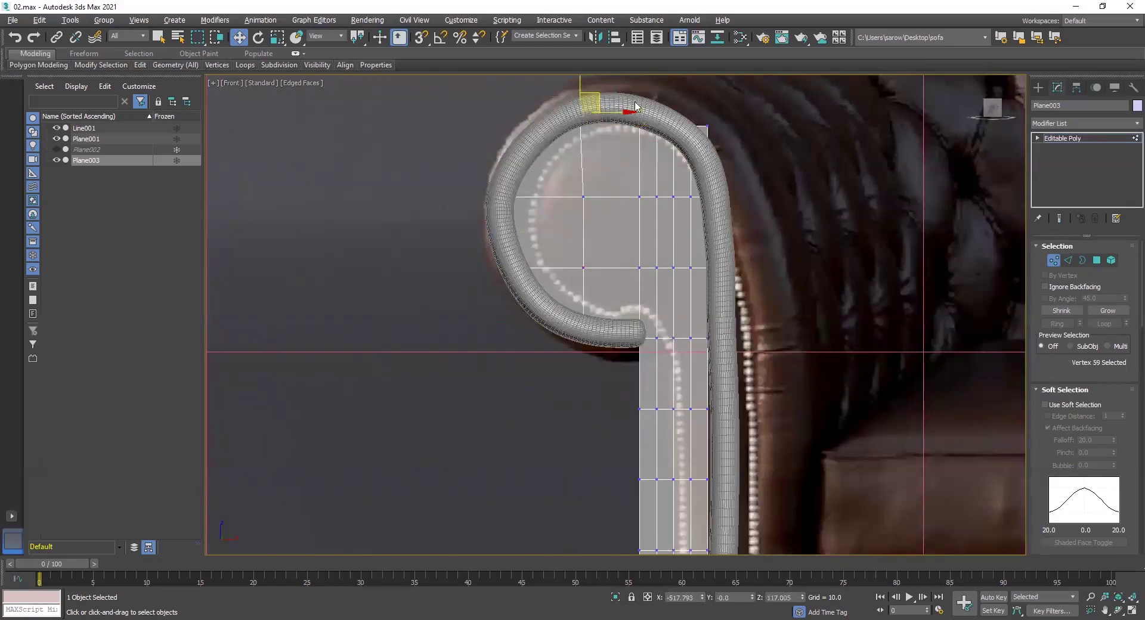
Spread the panel's remaining inner vertex columns in the curl outward so they are more evenly spaced across its width.
{"action": "left_click_drag", "start_coordinate": [628, 83], "coordinate": [648, 309]}
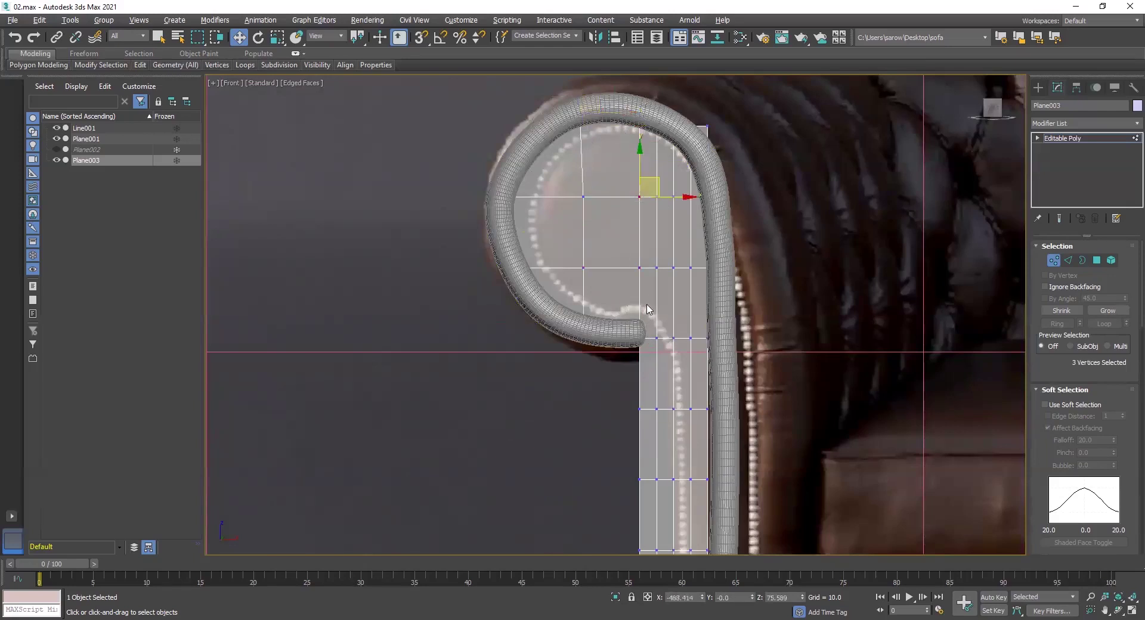
{"action": "left_click_drag", "start_coordinate": [654, 182], "coordinate": [619, 142]}
{"action": "middle_click_drag", "start_coordinate": [675, 373], "coordinate": [590, 332]}
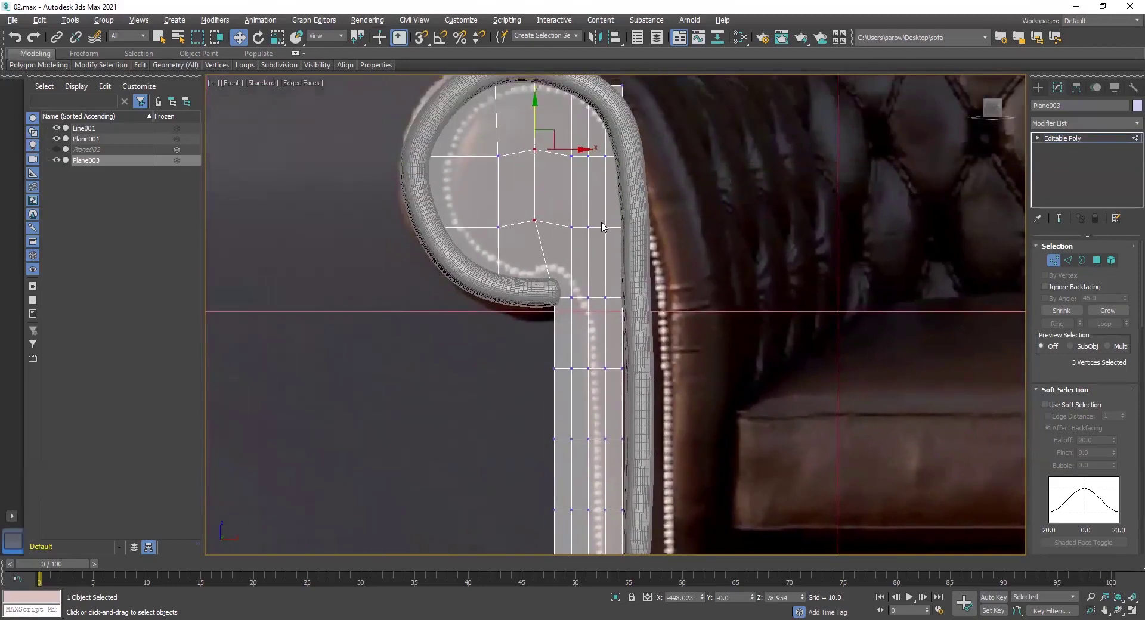
{"action": "middle_click_drag", "start_coordinate": [602, 222], "coordinate": [605, 272]}
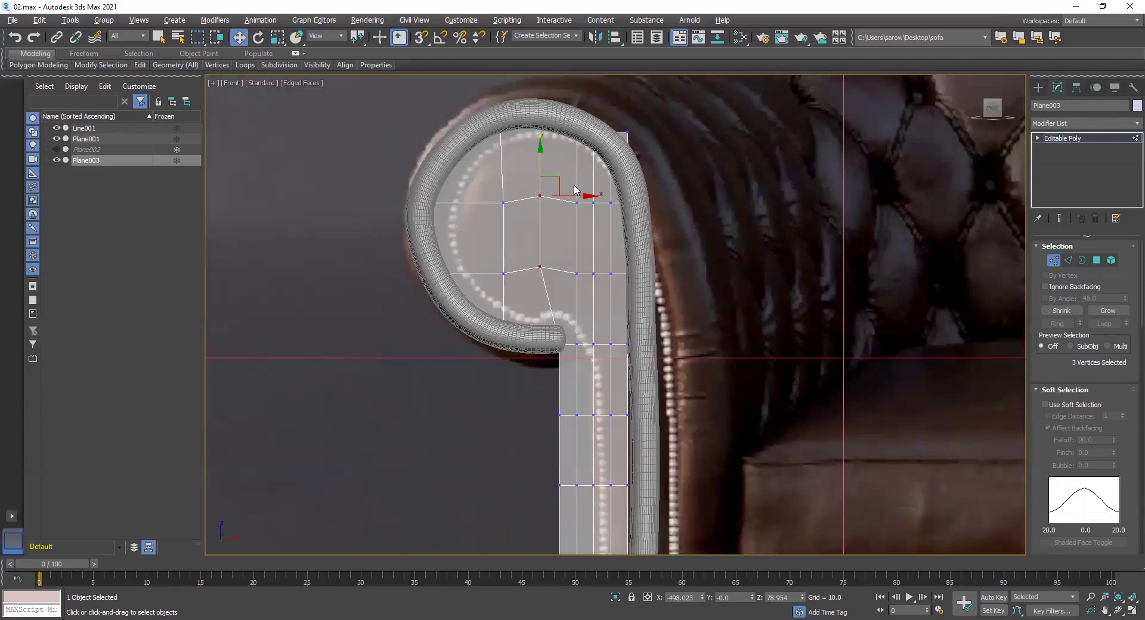
{"action": "left_click_drag", "start_coordinate": [563, 120], "coordinate": [585, 295]}
{"action": "left_click_drag", "start_coordinate": [589, 186], "coordinate": [580, 179]}
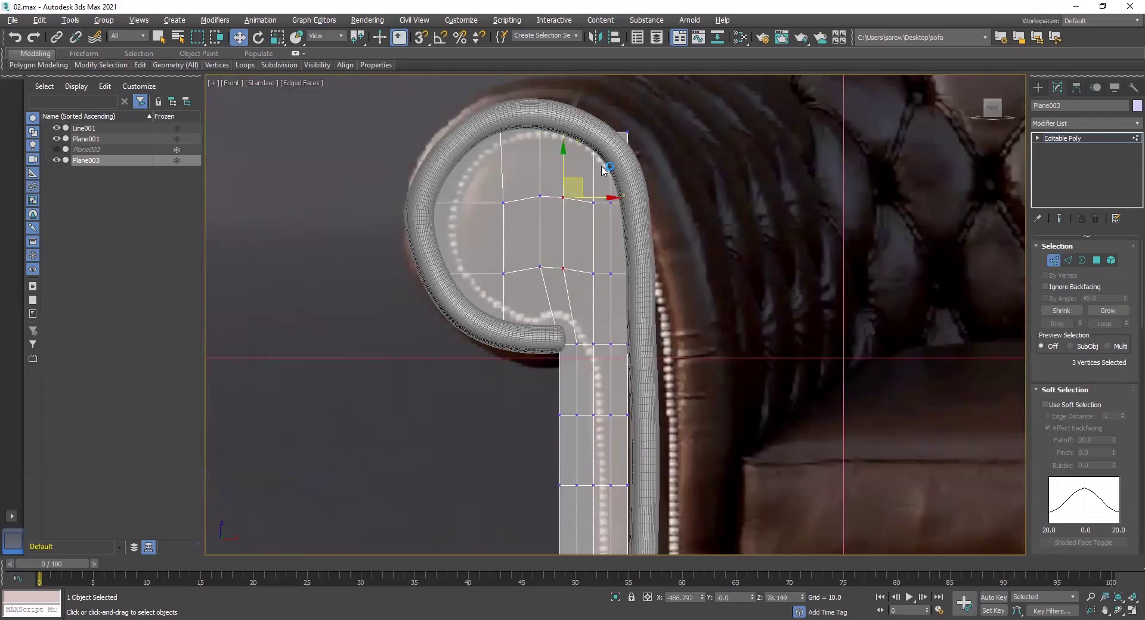
{"action": "left_click_drag", "start_coordinate": [583, 114], "coordinate": [599, 308]}
{"action": "left_click_drag", "start_coordinate": [614, 188], "coordinate": [602, 185]}
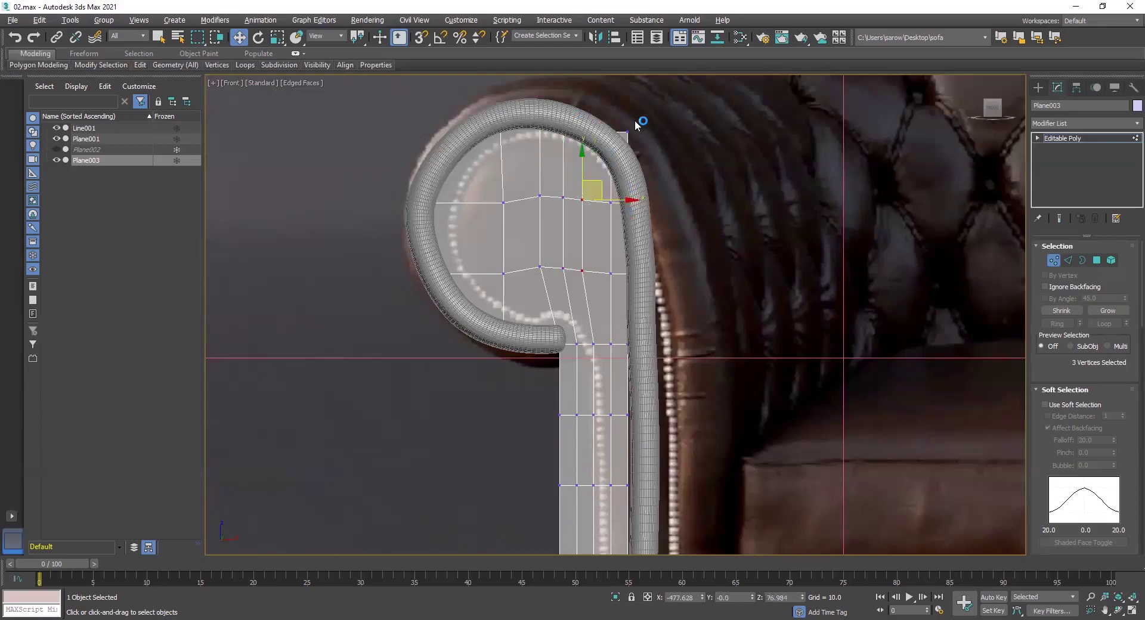
{"action": "left_click_drag", "start_coordinate": [598, 116], "coordinate": [618, 306]}
{"action": "left_click_drag", "start_coordinate": [627, 195], "coordinate": [625, 537]}
Select the 11 vertices along the panel's inner side edge and move them about 4 units toward the seat, under the trim.
{"action": "middle_click_drag", "start_coordinate": [620, 507], "coordinate": [598, 401]}
{"action": "scroll", "coordinate": [609, 393], "scroll_direction": "down", "scroll_amount": 3}
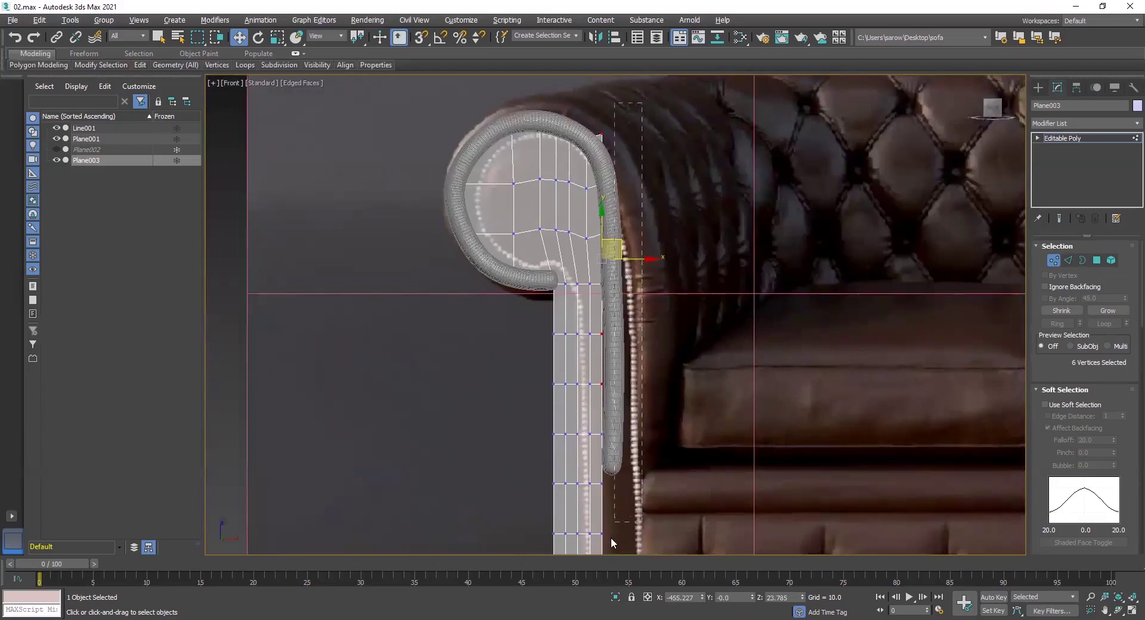
{"action": "left_click", "coordinate": [611, 507]}
{"action": "scroll", "coordinate": [623, 391], "scroll_direction": "down", "scroll_amount": 2}
{"action": "middle_click_drag", "start_coordinate": [618, 386], "coordinate": [606, 326]}
{"action": "left_click_drag", "start_coordinate": [626, 116], "coordinate": [596, 543]}
{"action": "scroll", "coordinate": [615, 318], "scroll_direction": "up", "scroll_amount": 3}
{"action": "mouse_move", "coordinate": [630, 336]}
{"action": "left_mouse_down"}
{"action": "mouse_move", "coordinate": [655, 332]}
{"action": "mouse_move", "coordinate": [632, 332]}
{"action": "left_mouse_up"}
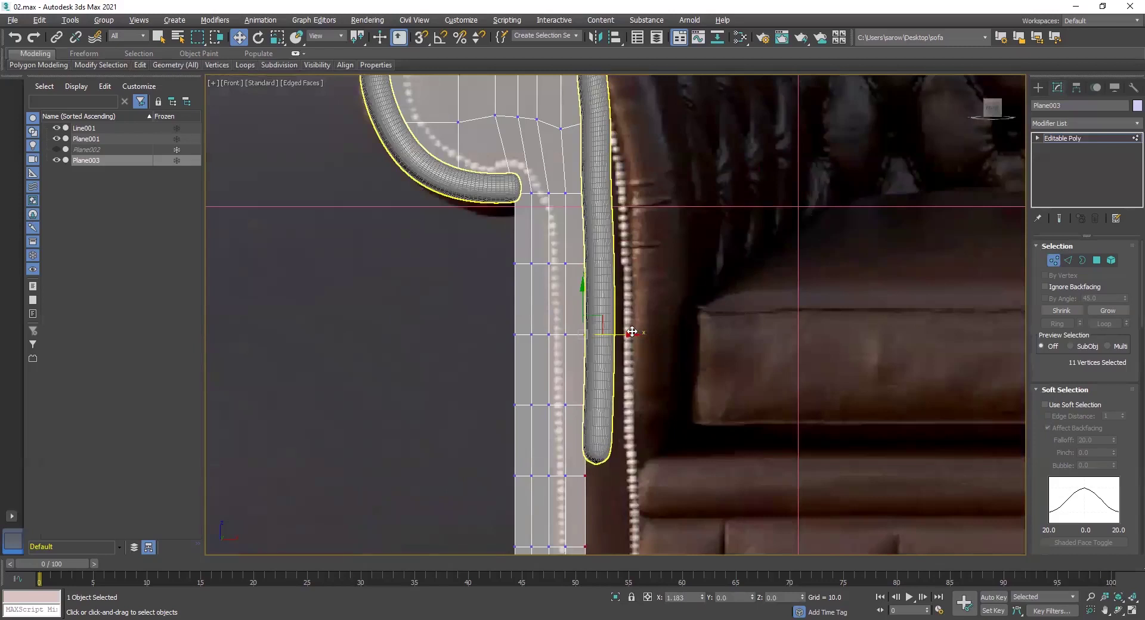
{"action": "left_click_drag", "start_coordinate": [631, 332], "coordinate": [638, 333]}
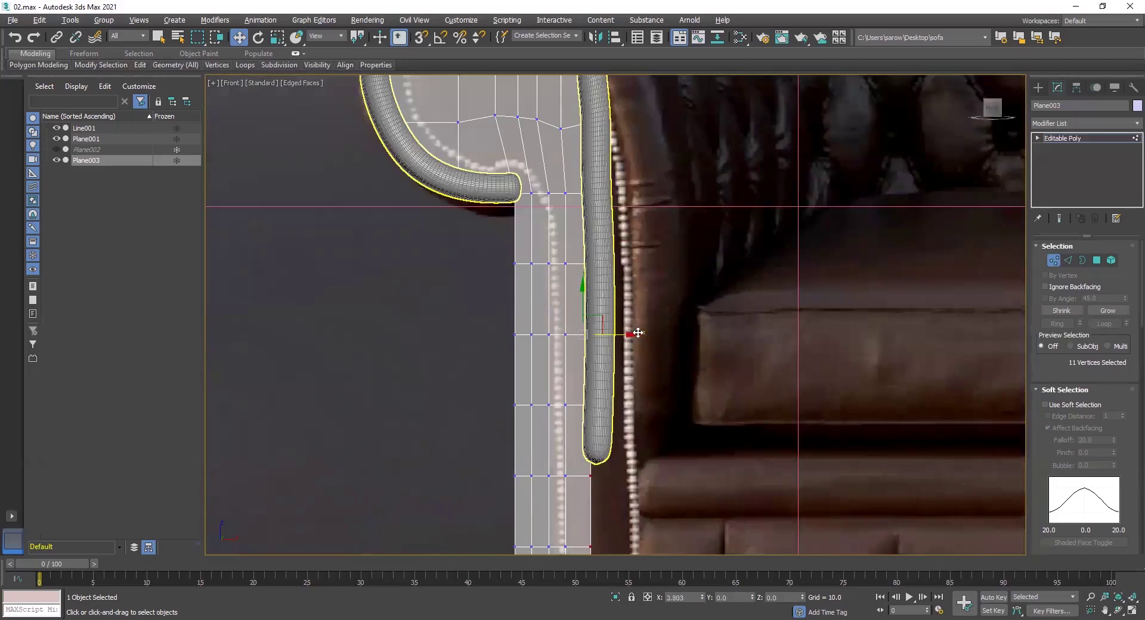
Pull the panel's top inner corner vertex inward and down to follow the curve of the trim.
{"action": "scroll", "coordinate": [643, 210], "scroll_direction": "down", "scroll_amount": 5}
{"action": "scroll", "coordinate": [626, 191], "scroll_direction": "up", "scroll_amount": 5}
{"action": "left_click", "coordinate": [593, 213]}
{"action": "left_click_drag", "start_coordinate": [614, 198], "coordinate": [599, 227]}
Examine the reference sofa's seat cushions, buttoned base and feet, and compare the armrest's lower leg with the panel.
{"action": "middle_click_drag", "start_coordinate": [491, 269], "coordinate": [489, 161]}
{"action": "scroll", "coordinate": [495, 246], "scroll_direction": "down", "scroll_amount": 2}
{"action": "middle_click_drag", "start_coordinate": [509, 211], "coordinate": [442, 107]}
{"action": "middle_click_drag", "start_coordinate": [895, 202], "coordinate": [594, 220]}
{"action": "middle_click_drag", "start_coordinate": [691, 227], "coordinate": [476, 212]}
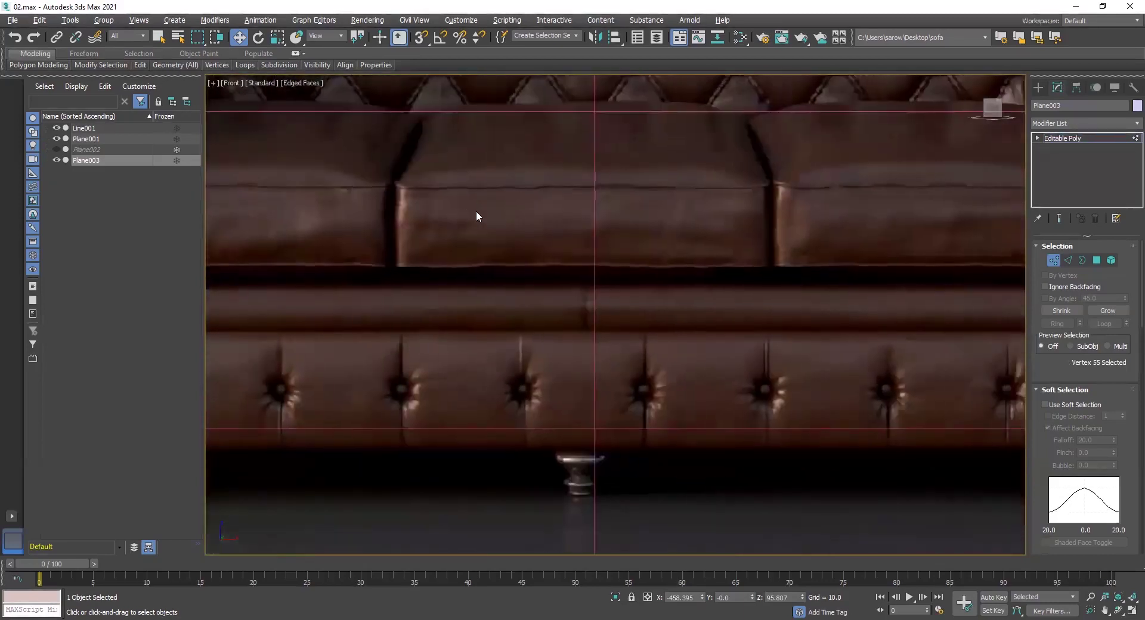
{"action": "scroll", "coordinate": [476, 210], "scroll_direction": "down", "scroll_amount": 2}
{"action": "middle_click_drag", "start_coordinate": [606, 256], "coordinate": [807, 238]}
{"action": "middle_click_drag", "start_coordinate": [372, 242], "coordinate": [800, 294]}
{"action": "middle_click_drag", "start_coordinate": [690, 287], "coordinate": [715, 320]}
{"action": "scroll", "coordinate": [660, 285], "scroll_direction": "up", "scroll_amount": 3}
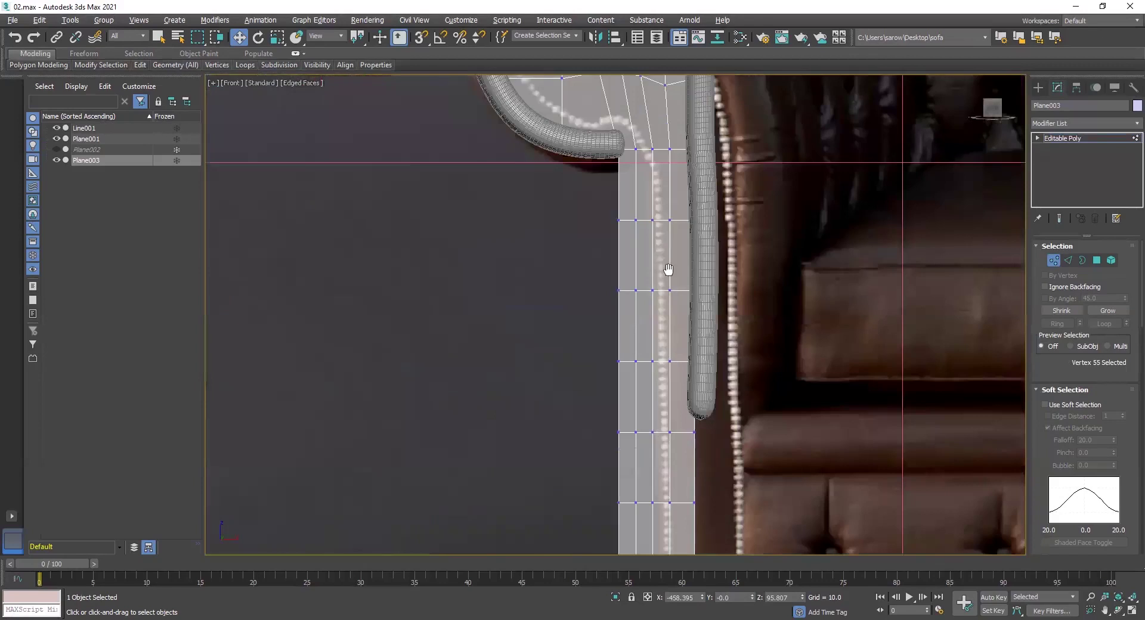
{"action": "middle_click_drag", "start_coordinate": [668, 270], "coordinate": [665, 269]}
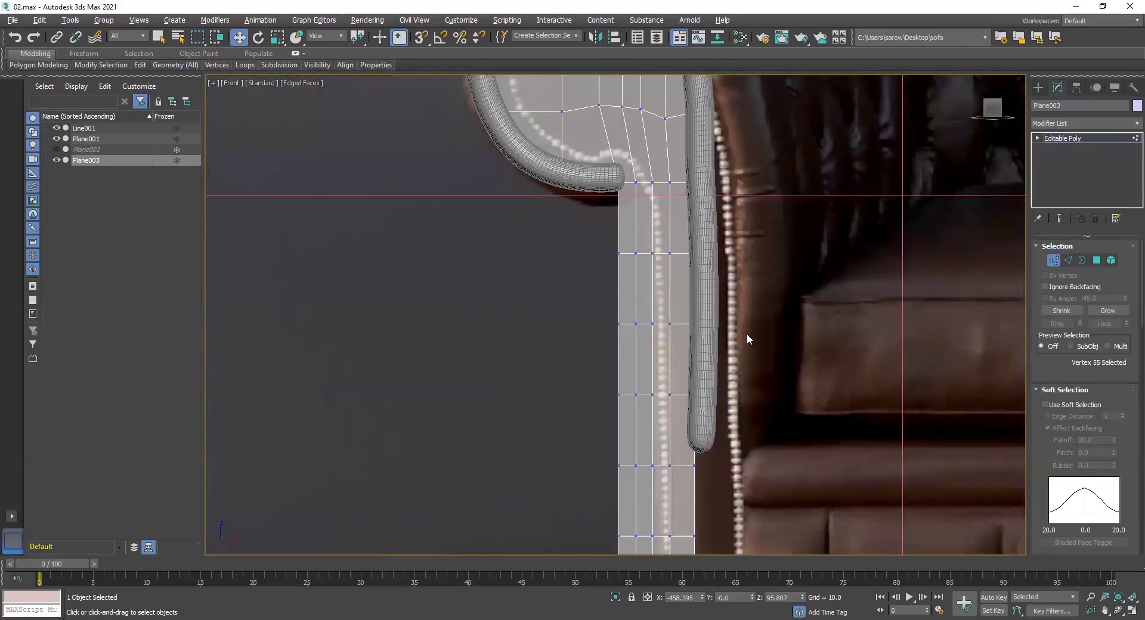
Switch to the Perspective view and unhide the tufted upholstery mesh Plane002 beside the front panel.
{"action": "key", "text": "alt+w"}
{"action": "key", "text": "alt+w"}
{"action": "middle_click_drag", "start_coordinate": [621, 435], "coordinate": [485, 345], "text": "alt"}
{"action": "left_click", "coordinate": [56, 150]}
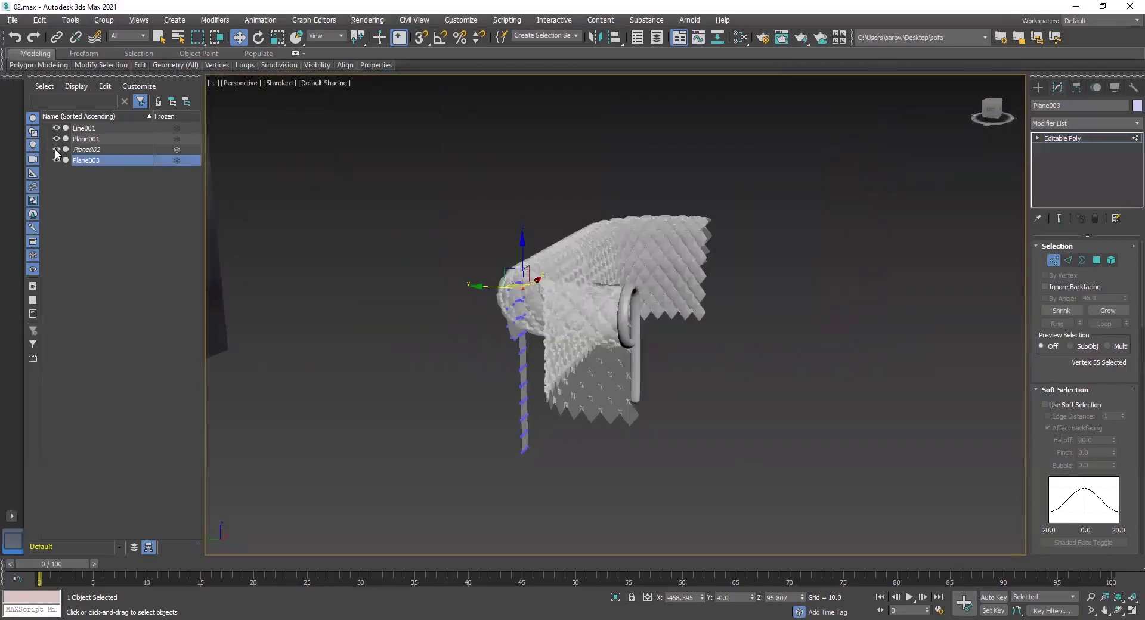
{"action": "middle_click_drag", "start_coordinate": [682, 367], "coordinate": [686, 305], "text": "alt"}
Leave vertex editing and move the whole front panel along Y to about -222.5, at the rolled trim on the armrest's front.
{"action": "left_click", "coordinate": [1082, 138]}
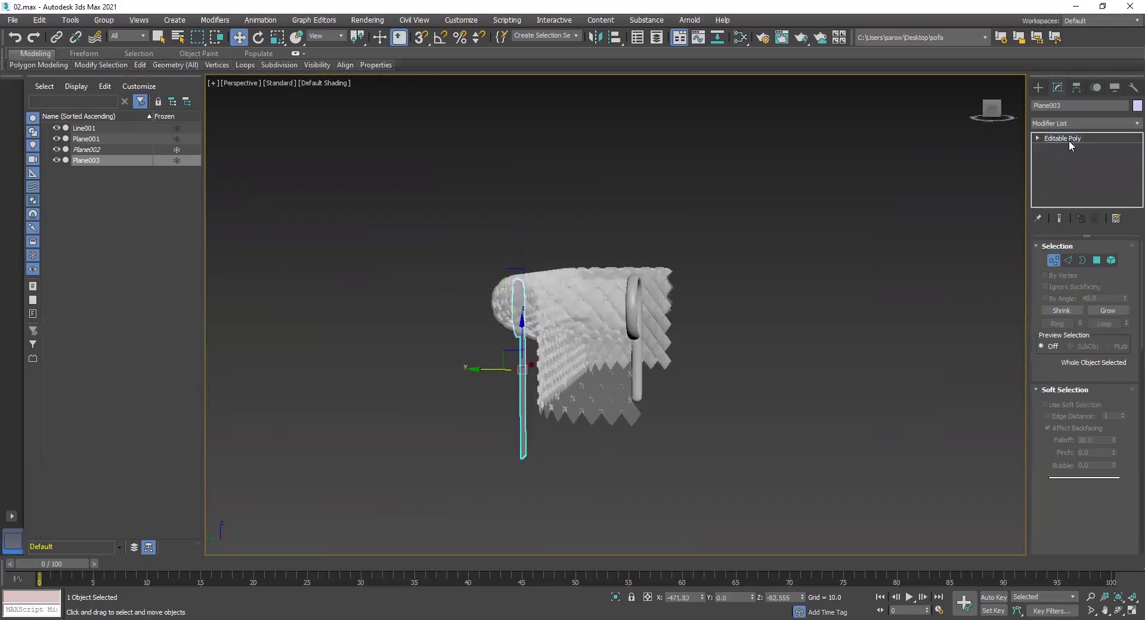
{"action": "left_click_drag", "start_coordinate": [471, 370], "coordinate": [585, 372]}
{"action": "middle_click_drag", "start_coordinate": [630, 383], "coordinate": [690, 383], "text": "alt"}
{"action": "scroll", "coordinate": [691, 382], "scroll_direction": "up", "scroll_amount": 7}
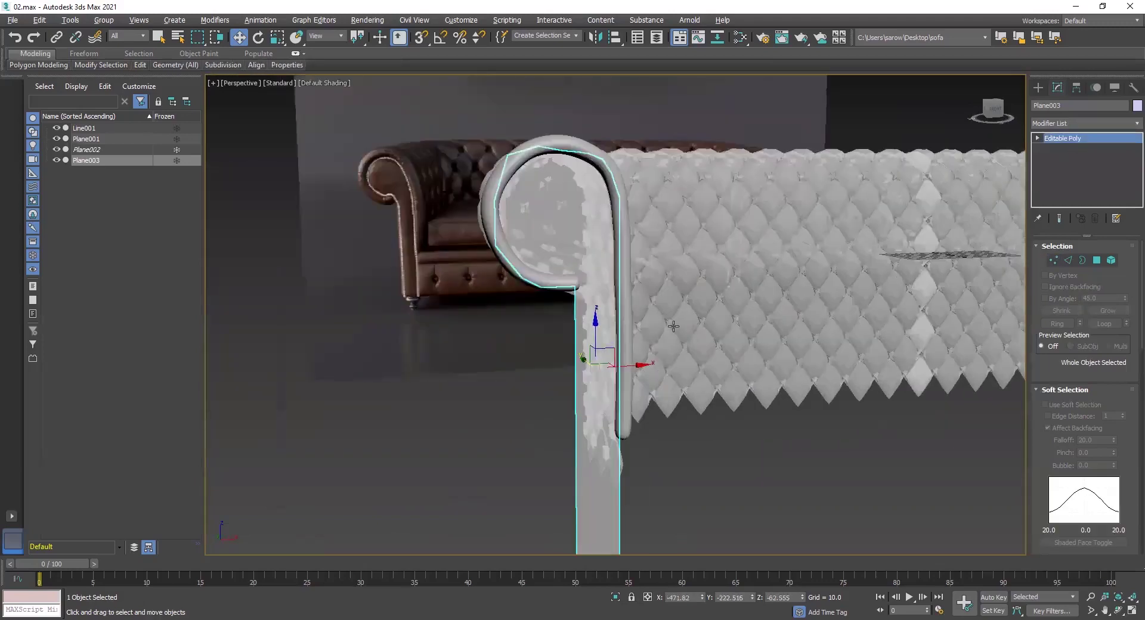
Move the front panel's upper outer vertex outward in the Front view to about X -539.5, Z 102.4, under the rolled trim.
{"action": "middle_click_drag", "start_coordinate": [563, 243], "coordinate": [589, 230], "text": "alt"}
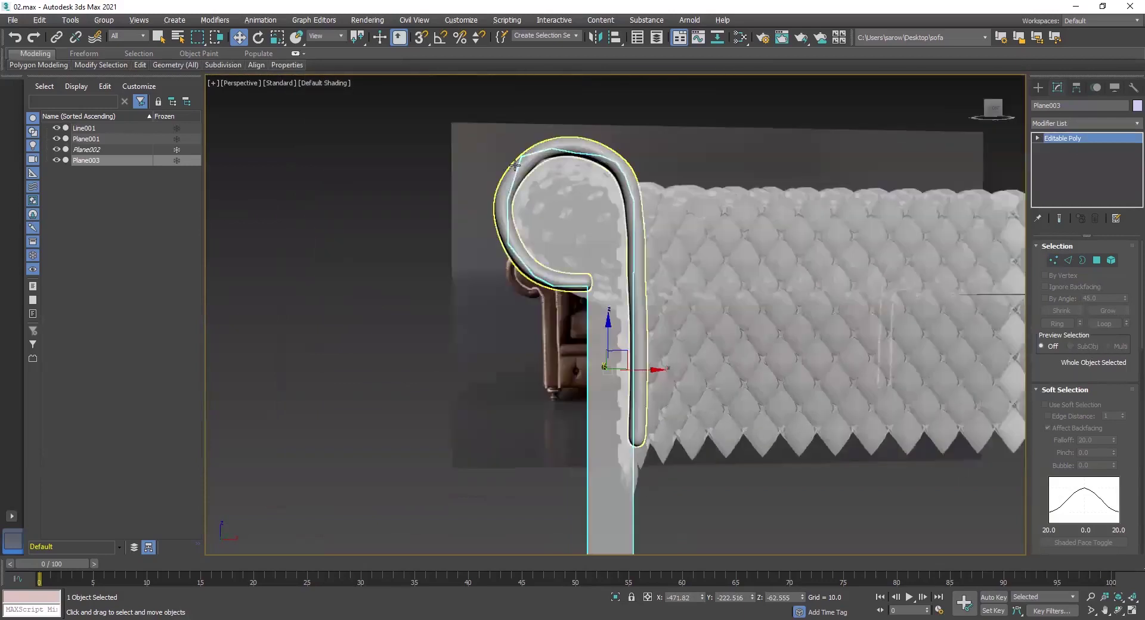
{"action": "left_click", "coordinate": [1054, 260]}
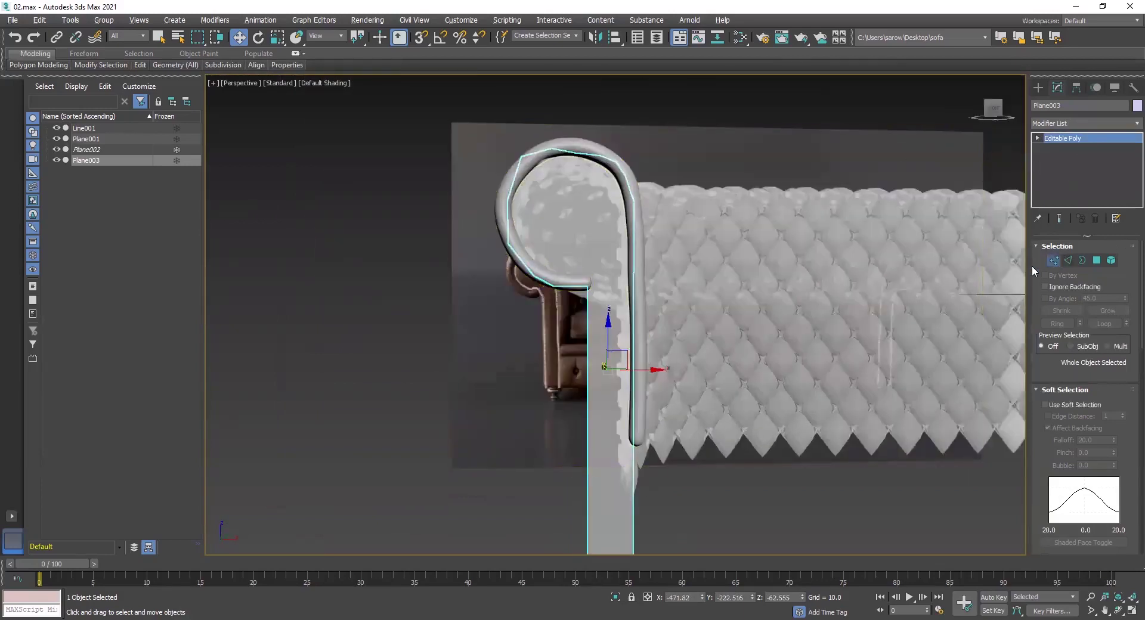
{"action": "left_click_drag", "start_coordinate": [541, 188], "coordinate": [543, 190]}
{"action": "middle_click_drag", "start_coordinate": [541, 190], "coordinate": [550, 224], "text": "alt"}
{"action": "left_click_drag", "start_coordinate": [546, 149], "coordinate": [586, 165]}
{"action": "middle_click_drag", "start_coordinate": [570, 198], "coordinate": [570, 178], "text": "alt"}
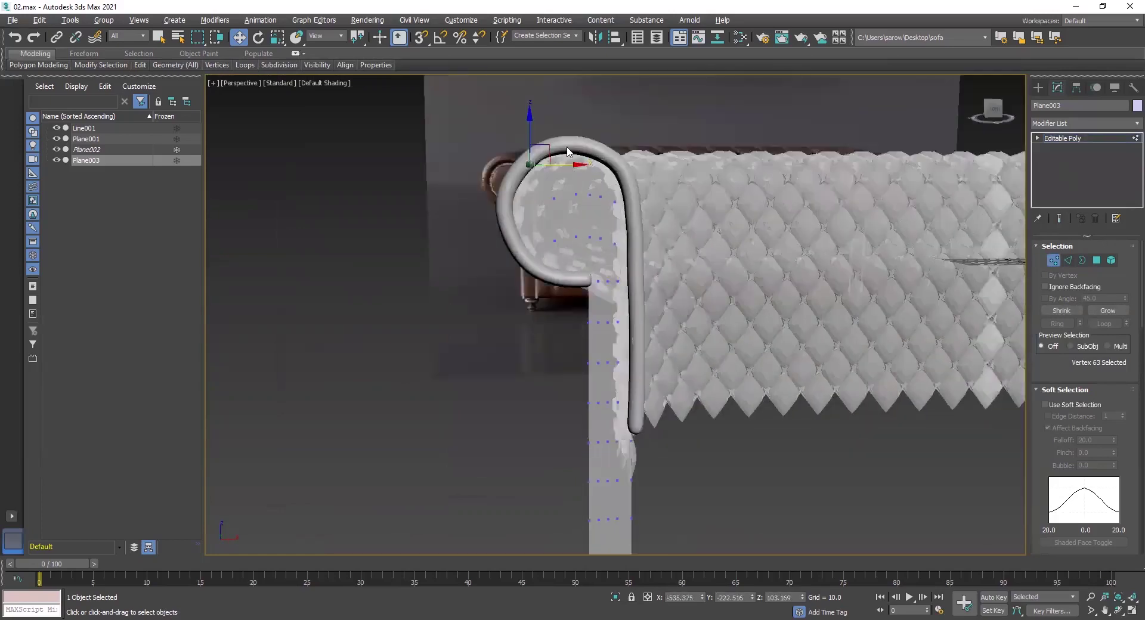
{"action": "scroll", "coordinate": [567, 149], "scroll_direction": "up", "scroll_amount": 5}
{"action": "key", "text": "alt+w"}
{"action": "middle_click", "coordinate": [779, 173]}
{"action": "key", "text": "alt+w"}
{"action": "middle_click_drag", "start_coordinate": [804, 360], "coordinate": [817, 441]}
{"action": "key", "text": "z"}
{"action": "scroll", "coordinate": [651, 348], "scroll_direction": "up", "scroll_amount": 5}
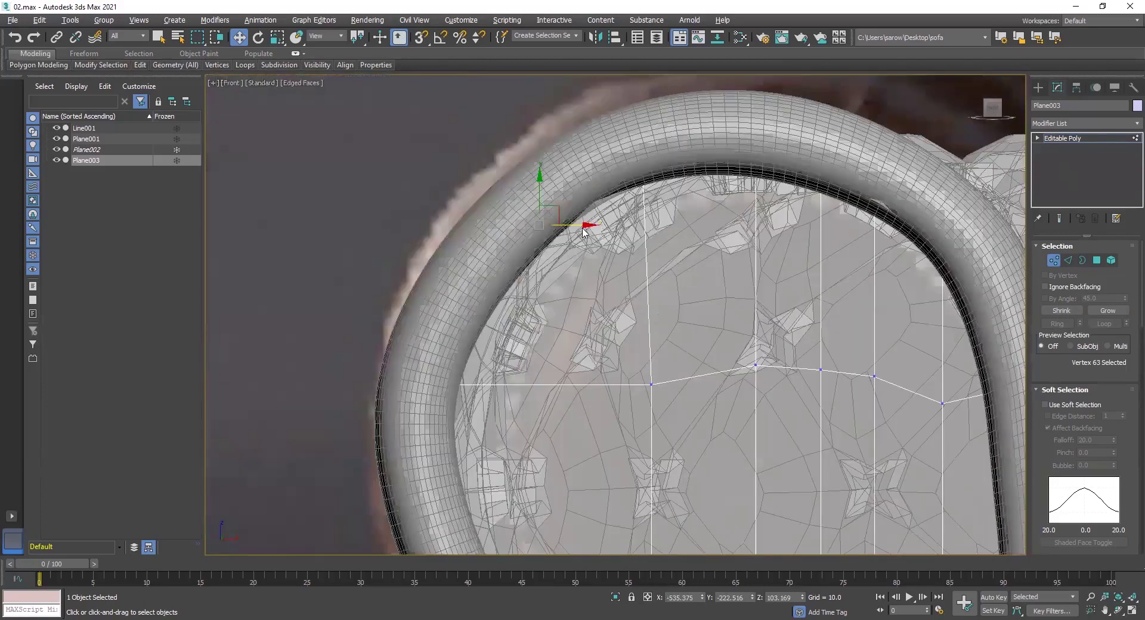
{"action": "left_click_drag", "start_coordinate": [558, 205], "coordinate": [530, 209]}
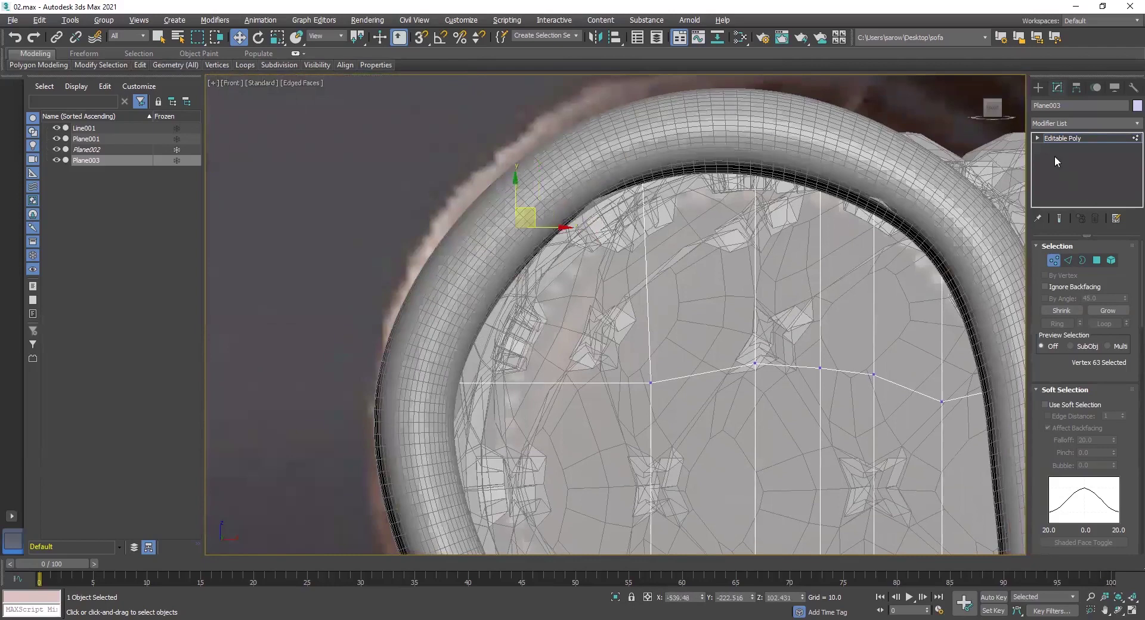
{"action": "left_click", "coordinate": [1088, 138]}
Select only the seven outer vertical border edges of the panel's leg, excluding the edges in the rolled part.
{"action": "scroll", "coordinate": [687, 268], "scroll_direction": "down", "scroll_amount": 5}
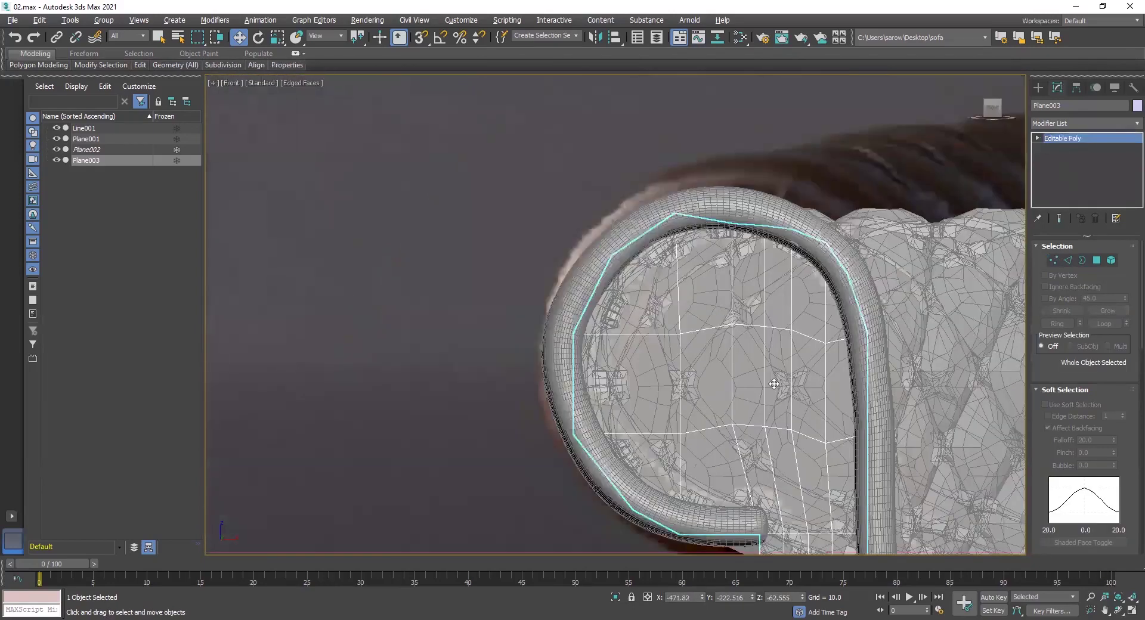
{"action": "middle_click_drag", "start_coordinate": [741, 448], "coordinate": [685, 370]}
{"action": "middle_click_drag", "start_coordinate": [720, 466], "coordinate": [618, 231]}
{"action": "scroll", "coordinate": [660, 302], "scroll_direction": "down", "scroll_amount": 2}
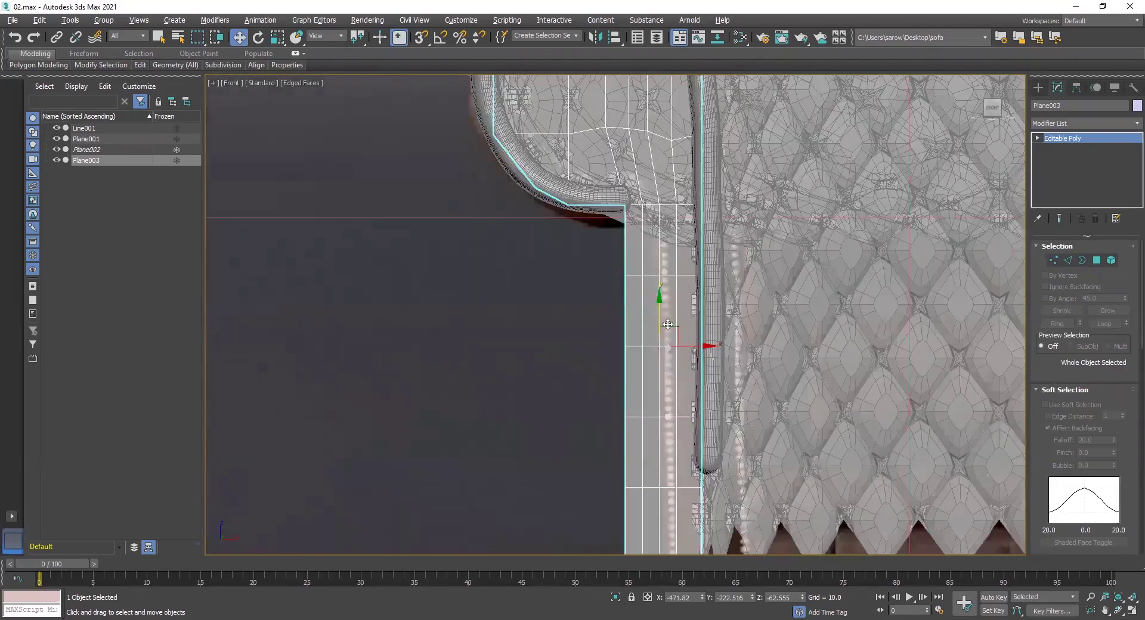
{"action": "scroll", "coordinate": [656, 222], "scroll_direction": "down", "scroll_amount": 1}
{"action": "scroll", "coordinate": [648, 222], "scroll_direction": "down", "scroll_amount": 1}
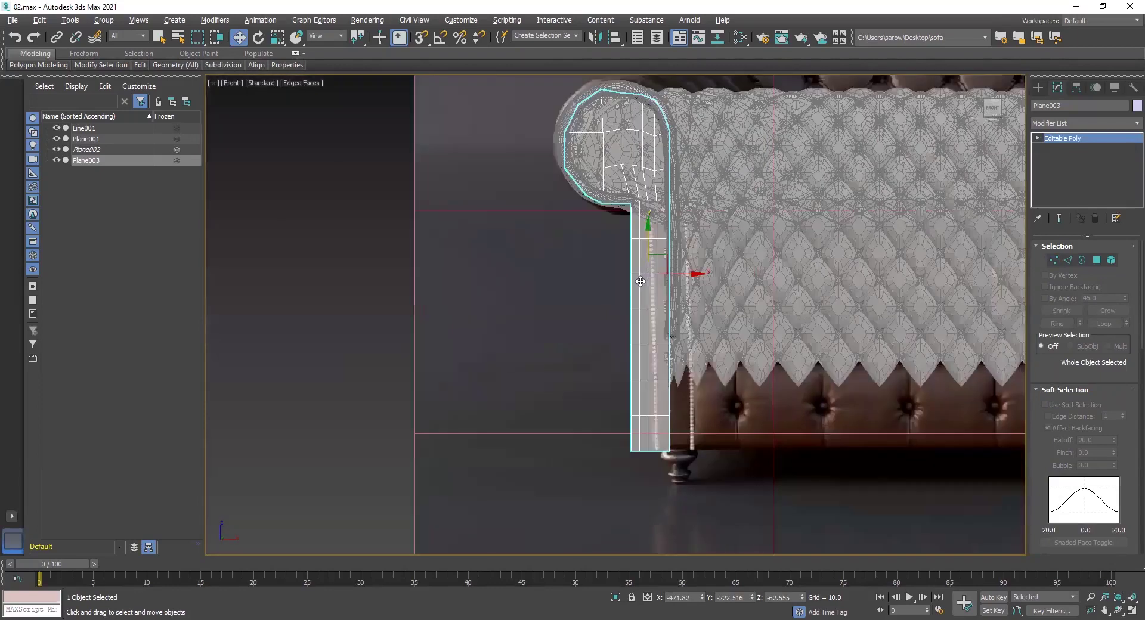
{"action": "middle_click_drag", "start_coordinate": [642, 261], "coordinate": [640, 284]}
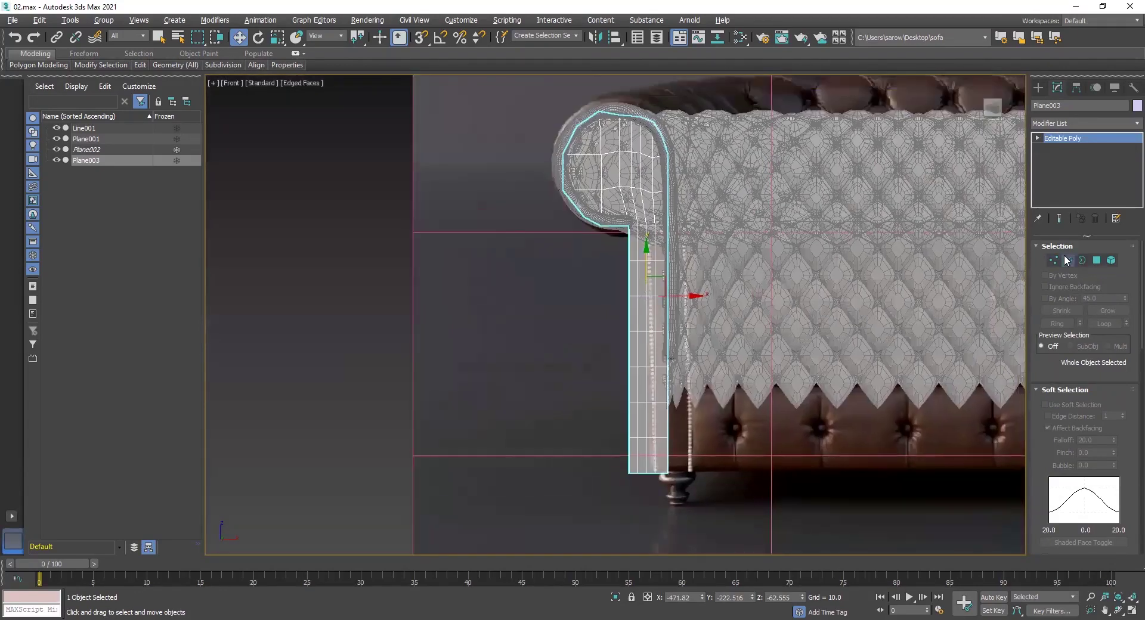
{"action": "left_click", "coordinate": [1068, 260]}
{"action": "left_click", "coordinate": [630, 244]}
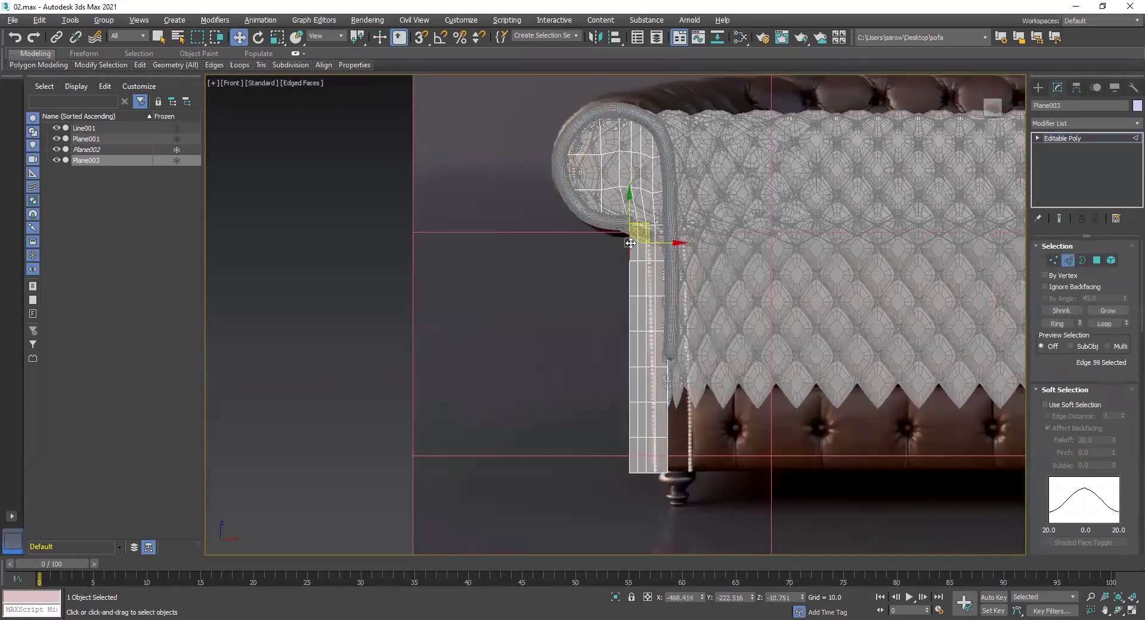
{"action": "double_click", "coordinate": [627, 273]}
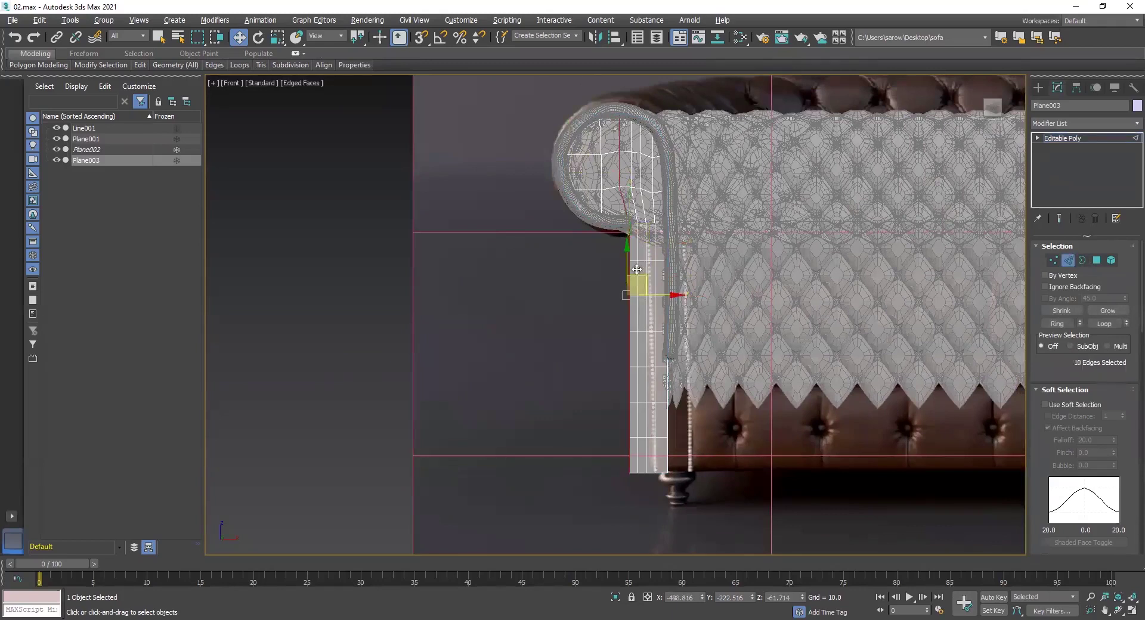
{"action": "left_click_drag", "start_coordinate": [525, 214], "coordinate": [524, 214], "text": "alt"}
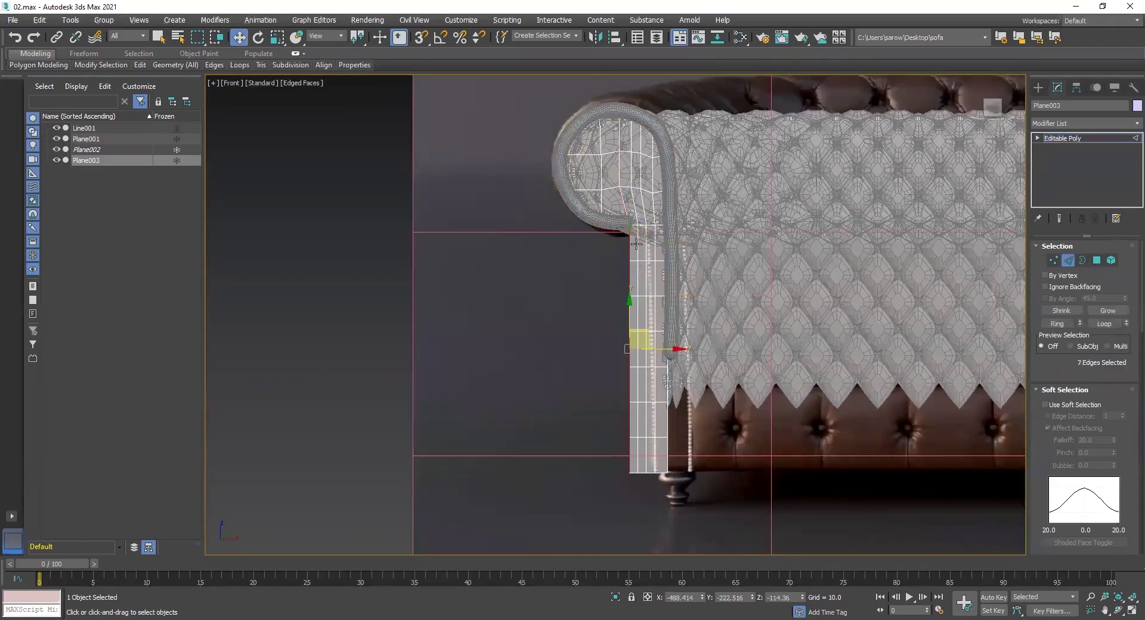
Add the four edges along the bottom of the panel's leg to the edge selection.
{"action": "scroll", "coordinate": [636, 254], "scroll_direction": "up", "scroll_amount": 2}
{"action": "key", "text": "alt+w"}
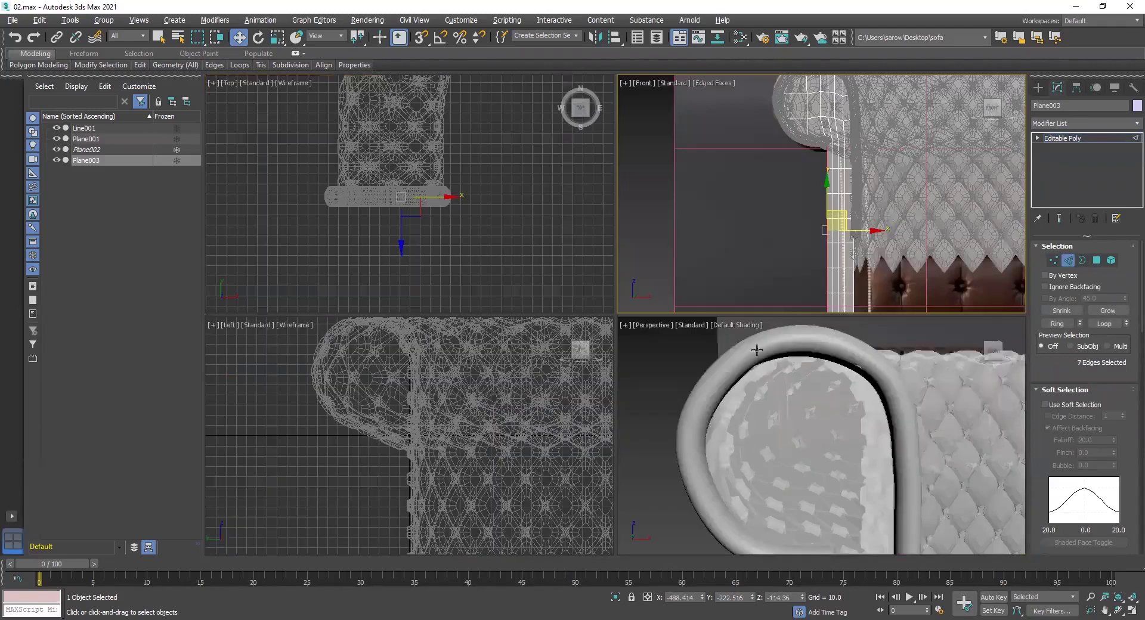
{"action": "key", "text": "alt+w"}
{"action": "scroll", "coordinate": [592, 393], "scroll_direction": "down", "scroll_amount": 5}
{"action": "middle_click_drag", "start_coordinate": [621, 410], "coordinate": [619, 520], "text": "alt"}
{"action": "middle_click_drag", "start_coordinate": [644, 398], "coordinate": [643, 428], "text": "alt"}
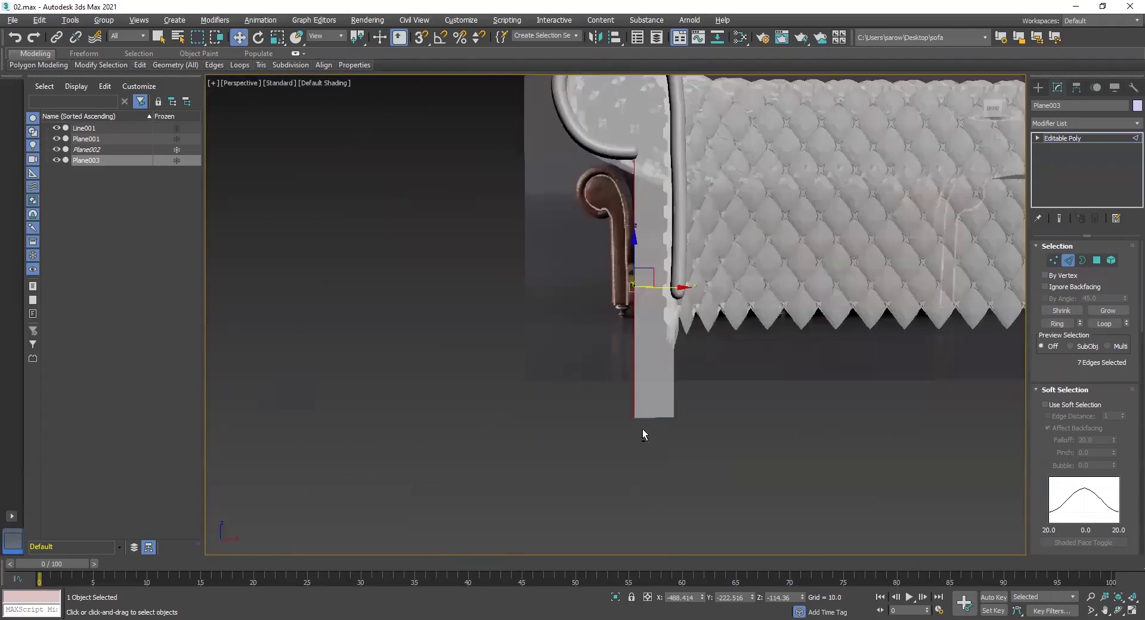
{"action": "left_click", "coordinate": [657, 418], "text": "ctrl"}
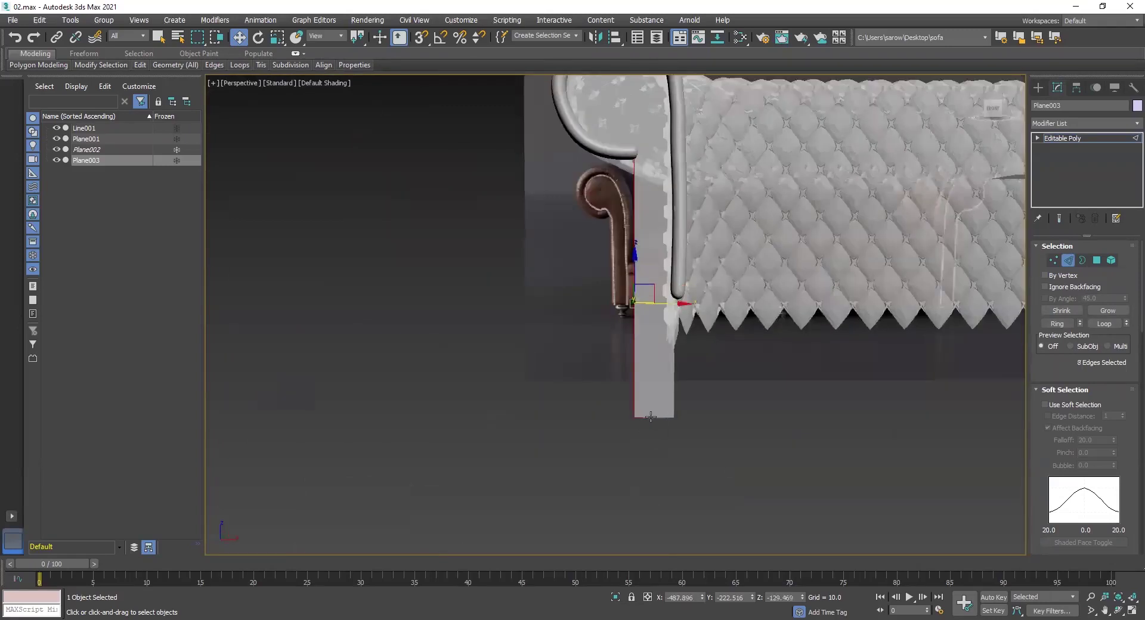
{"action": "left_click", "coordinate": [648, 419], "text": "ctrl"}
{"action": "left_click", "coordinate": [659, 418], "text": "ctrl"}
{"action": "left_click", "coordinate": [656, 417], "text": "ctrl"}
Add the four inner vertical edges at the lower part of the panel's leg to the edge selection.
{"action": "middle_click_drag", "start_coordinate": [673, 473], "coordinate": [638, 438], "text": "alt"}
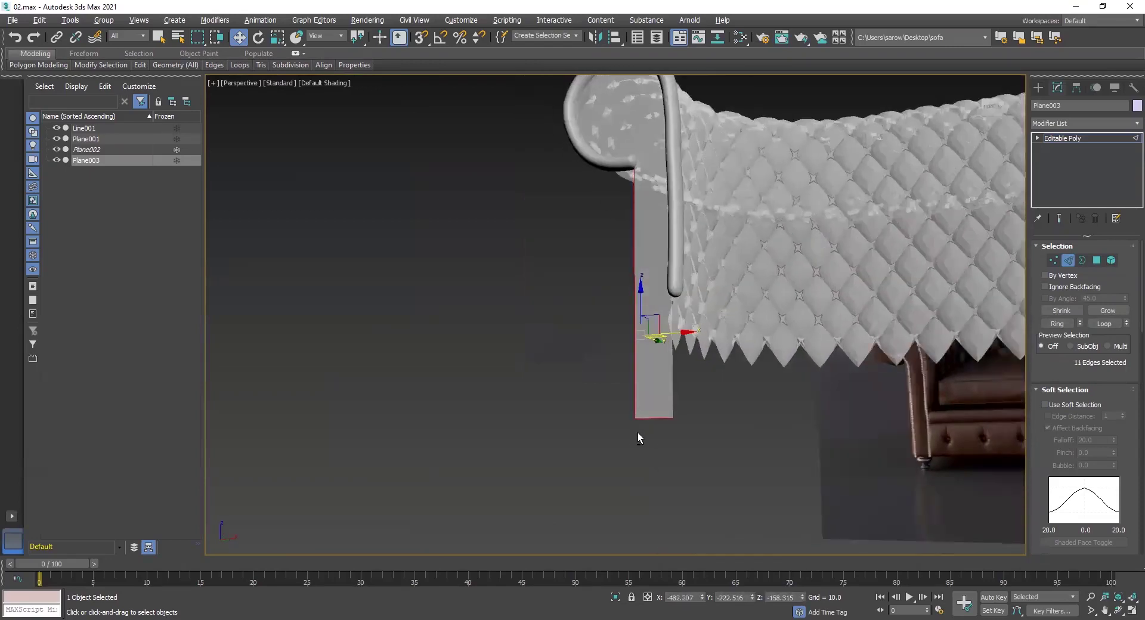
{"action": "scroll", "coordinate": [662, 410], "scroll_direction": "up", "scroll_amount": 5}
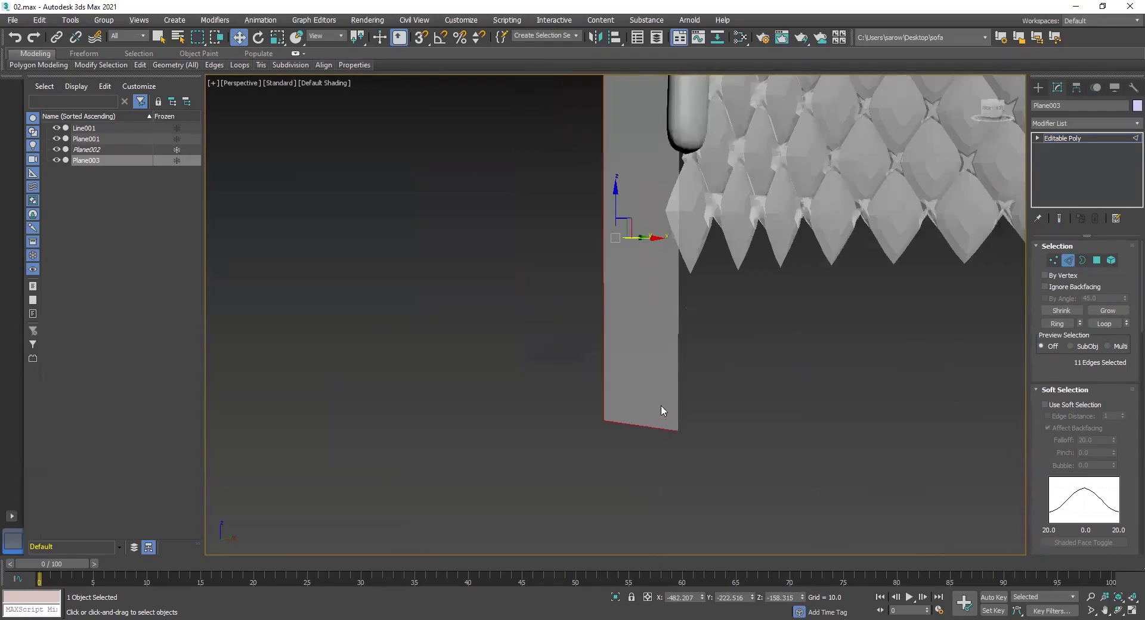
{"action": "left_click", "coordinate": [678, 416], "text": "ctrl"}
{"action": "left_click", "coordinate": [679, 331], "text": "ctrl"}
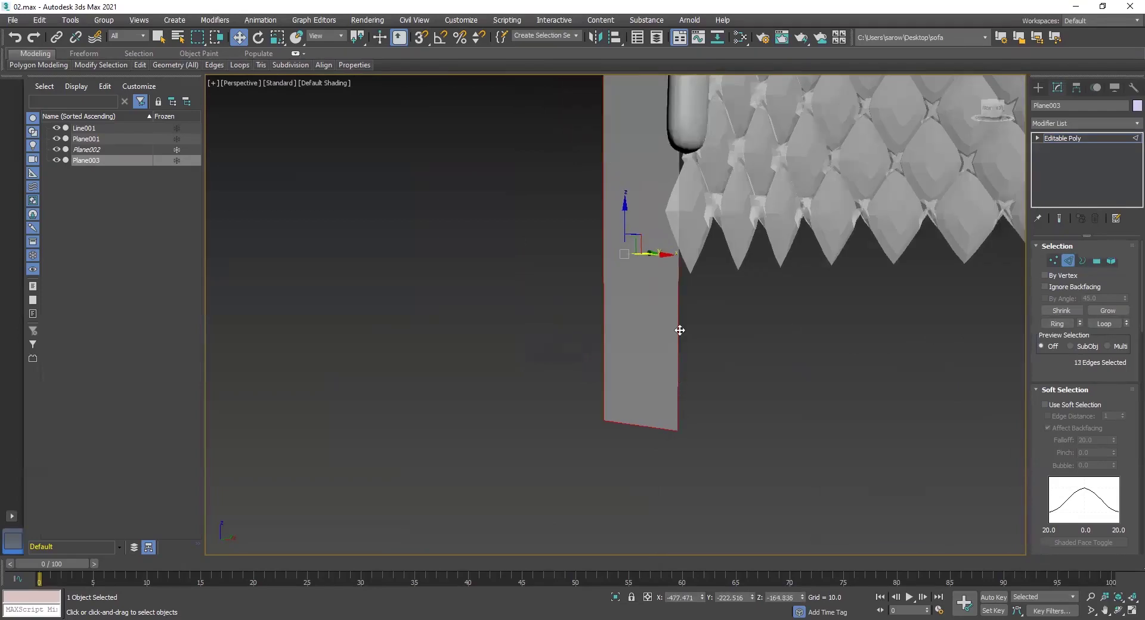
{"action": "left_click", "coordinate": [680, 226], "text": "ctrl"}
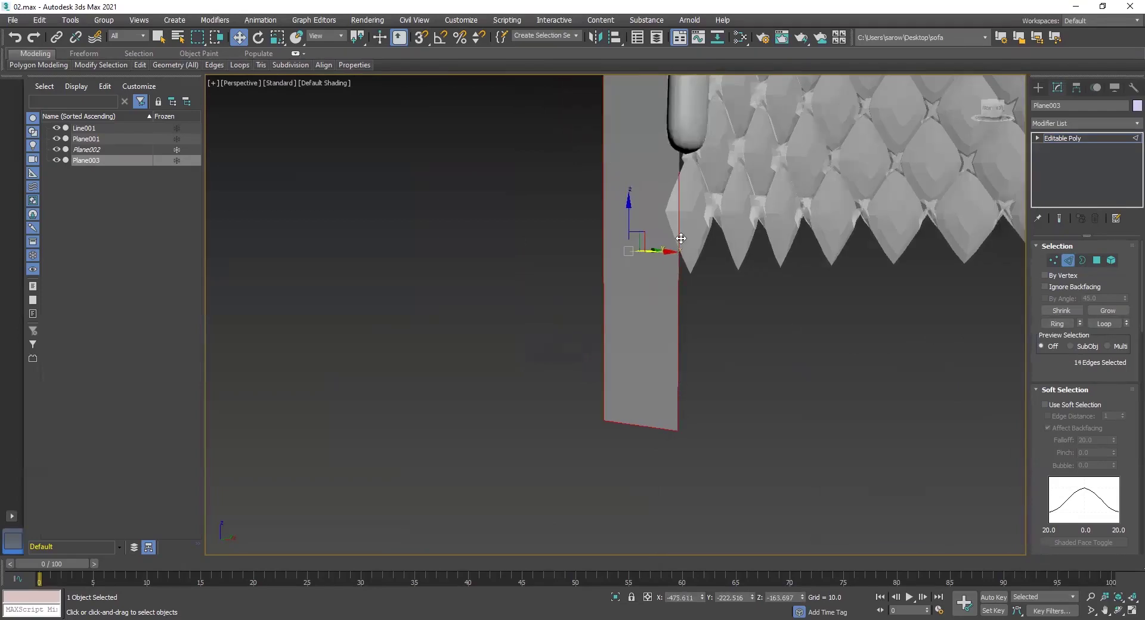
{"action": "left_click", "coordinate": [679, 164], "text": "ctrl"}
Extend the selected edges backward in the Left view to about Y 25, forming the armrest's outer side, underside and inner side.
{"action": "scroll", "coordinate": [733, 286], "scroll_direction": "down", "scroll_amount": 10}
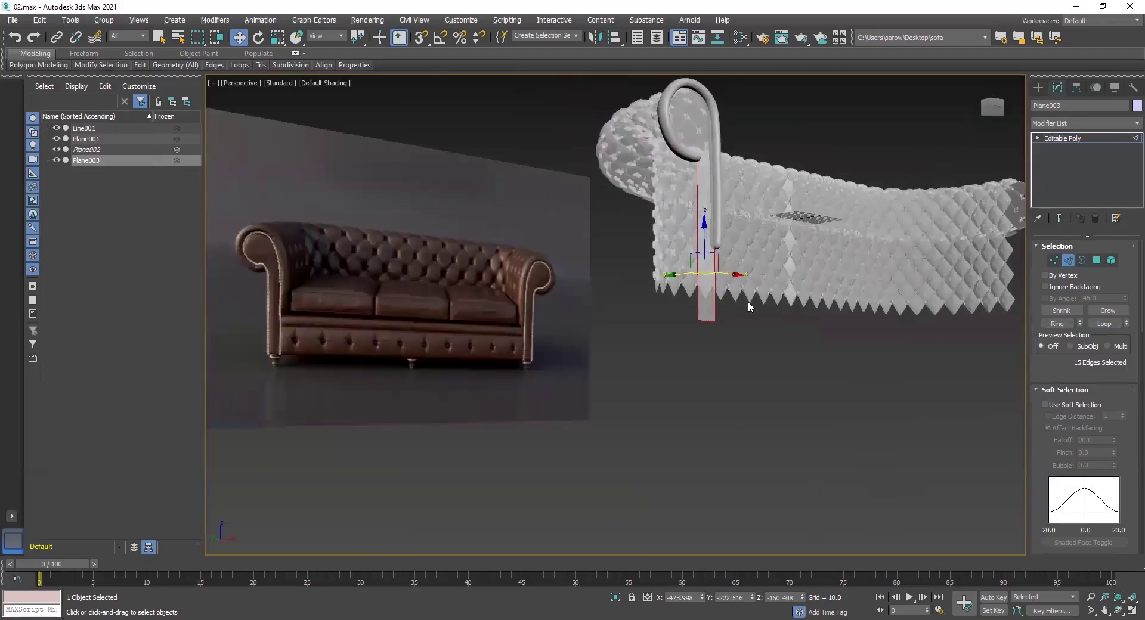
{"action": "middle_click_drag", "start_coordinate": [718, 272], "coordinate": [668, 263], "text": "alt"}
{"action": "left_click_drag", "start_coordinate": [668, 263], "coordinate": [566, 223]}
{"action": "key", "text": "alt+w"}
{"action": "right_click", "coordinate": [519, 463]}
{"action": "key", "text": "alt+w"}
{"action": "scroll", "coordinate": [647, 470], "scroll_direction": "down", "scroll_amount": 5}
{"action": "left_click_drag", "start_coordinate": [630, 370], "coordinate": [580, 366]}
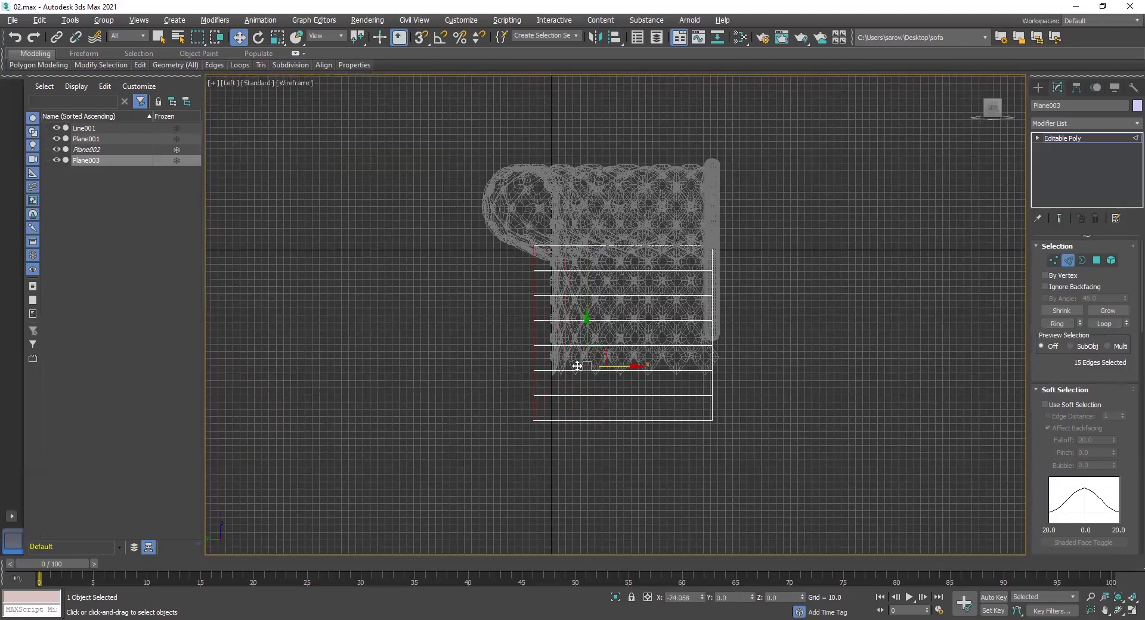
Examine the depth of the extended armrest base against the tufted back in the Left and Perspective views.
{"action": "key", "text": "alt+w"}
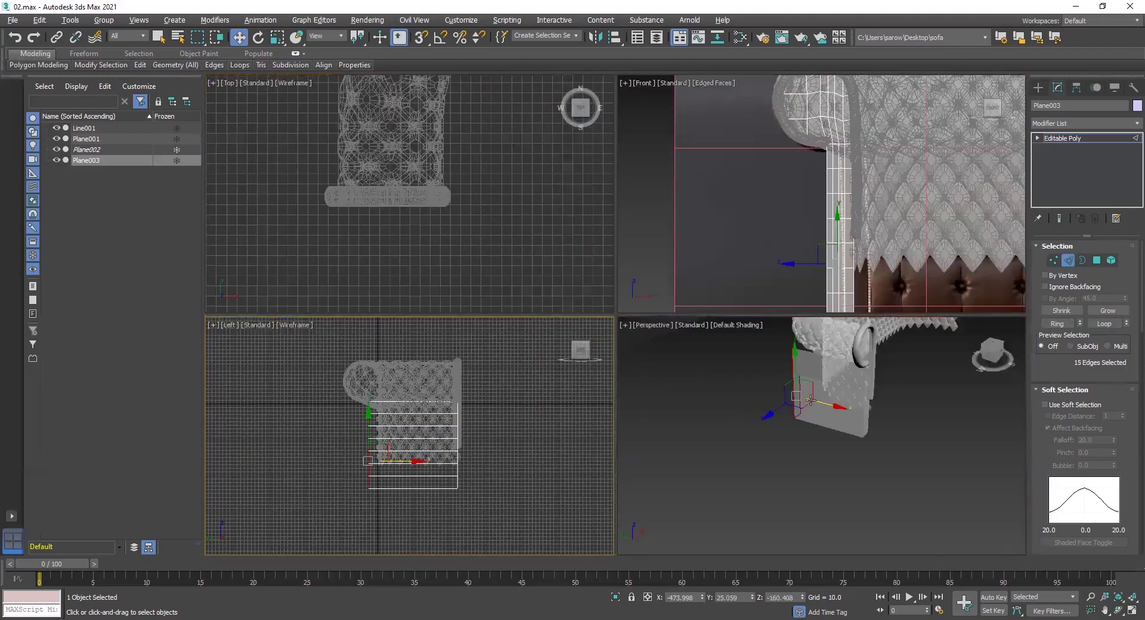
{"action": "key", "text": "alt+w"}
{"action": "middle_click_drag", "start_coordinate": [810, 343], "coordinate": [703, 374], "text": "alt"}
{"action": "key", "text": "alt+w"}
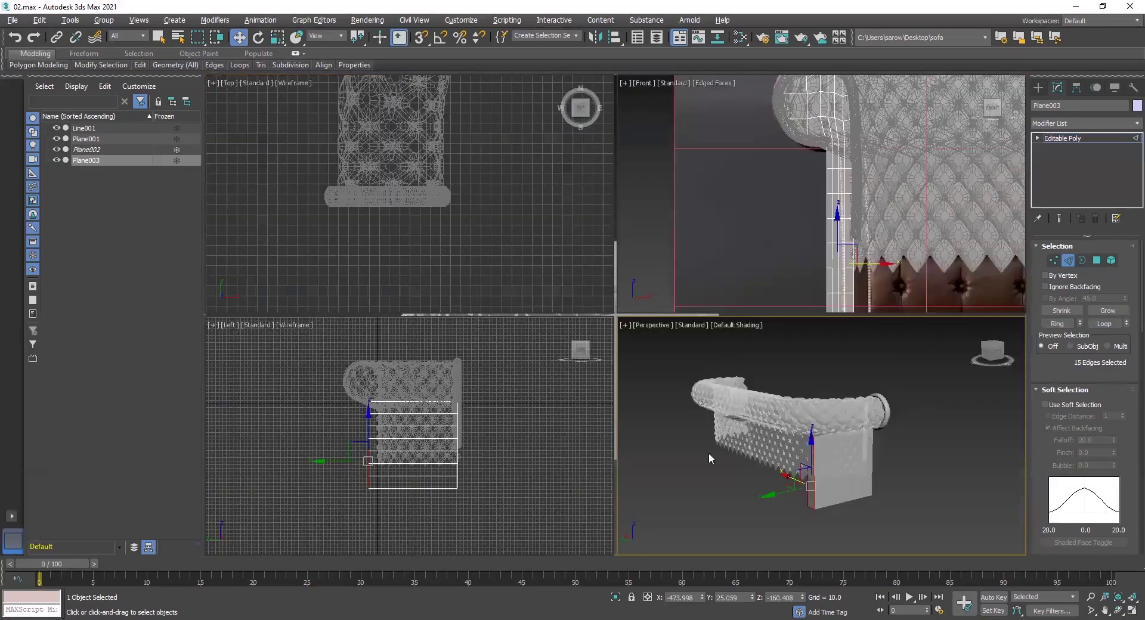
{"action": "middle_click", "coordinate": [574, 384]}
{"action": "key", "text": "alt+w"}
{"action": "scroll", "coordinate": [574, 358], "scroll_direction": "up", "scroll_amount": 4}
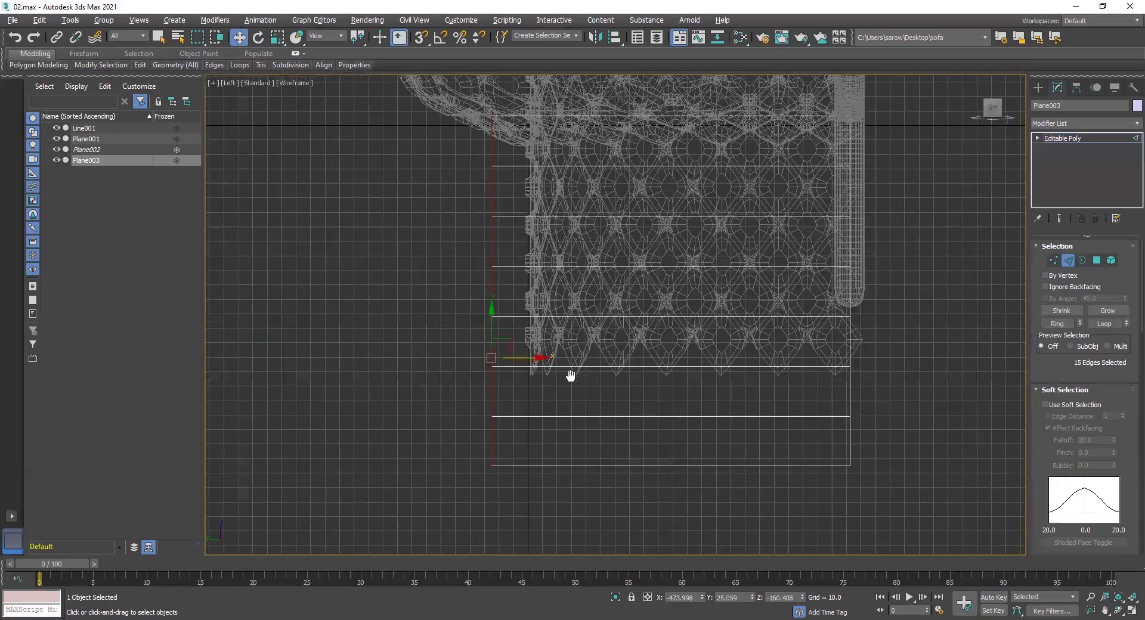
{"action": "key", "text": "alt+w"}
{"action": "middle_click", "coordinate": [706, 510]}
{"action": "key", "text": "alt+w"}
{"action": "middle_click_drag", "start_coordinate": [697, 428], "coordinate": [644, 477], "text": "alt"}
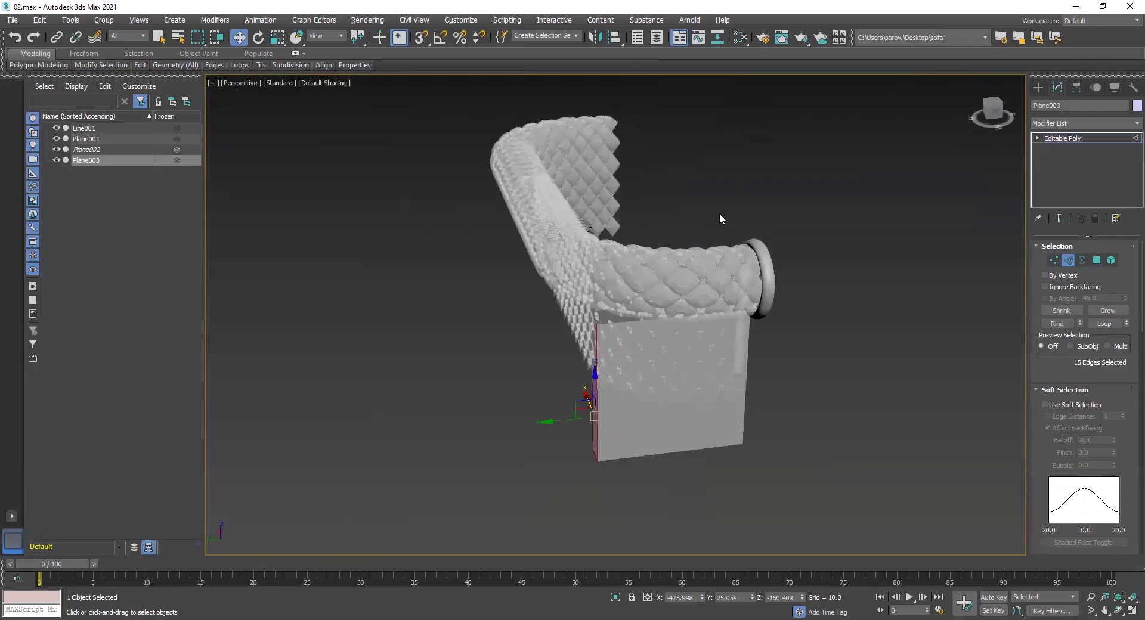
Remove the outer vertical edges at the rear of the armrest base from the selection, keeping the inner and bottom edges.
{"action": "middle_click_drag", "start_coordinate": [720, 213], "coordinate": [691, 351], "text": "alt"}
{"action": "scroll", "coordinate": [610, 441], "scroll_direction": "up", "scroll_amount": 2}
{"action": "middle_click_drag", "start_coordinate": [609, 441], "coordinate": [621, 409], "text": "alt"}
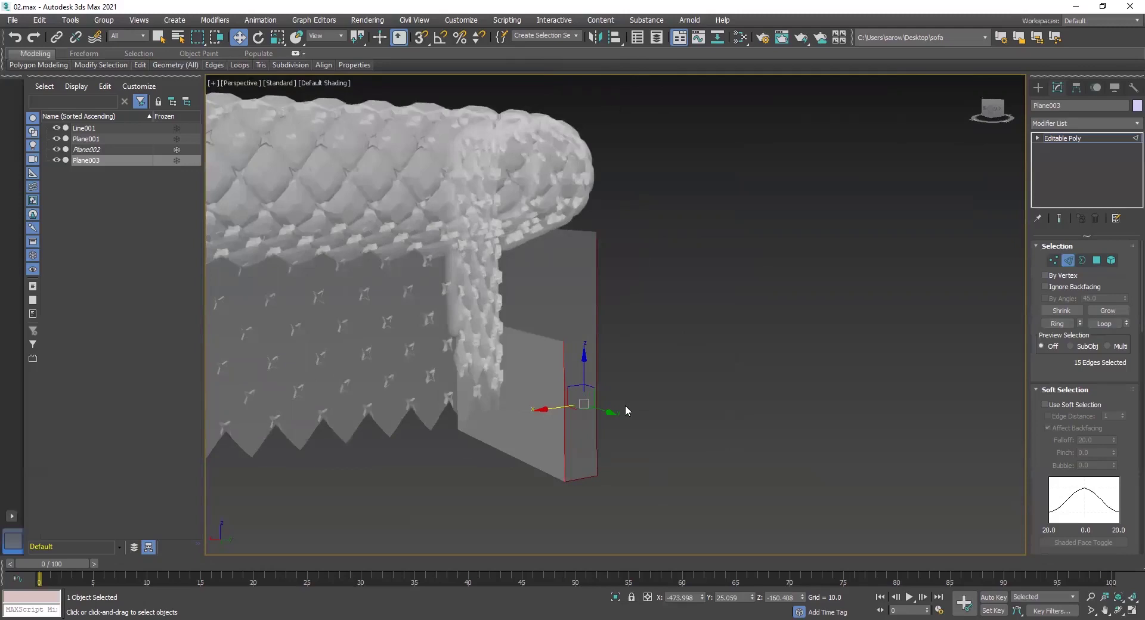
{"action": "middle_click_drag", "start_coordinate": [596, 456], "coordinate": [643, 335], "text": "alt"}
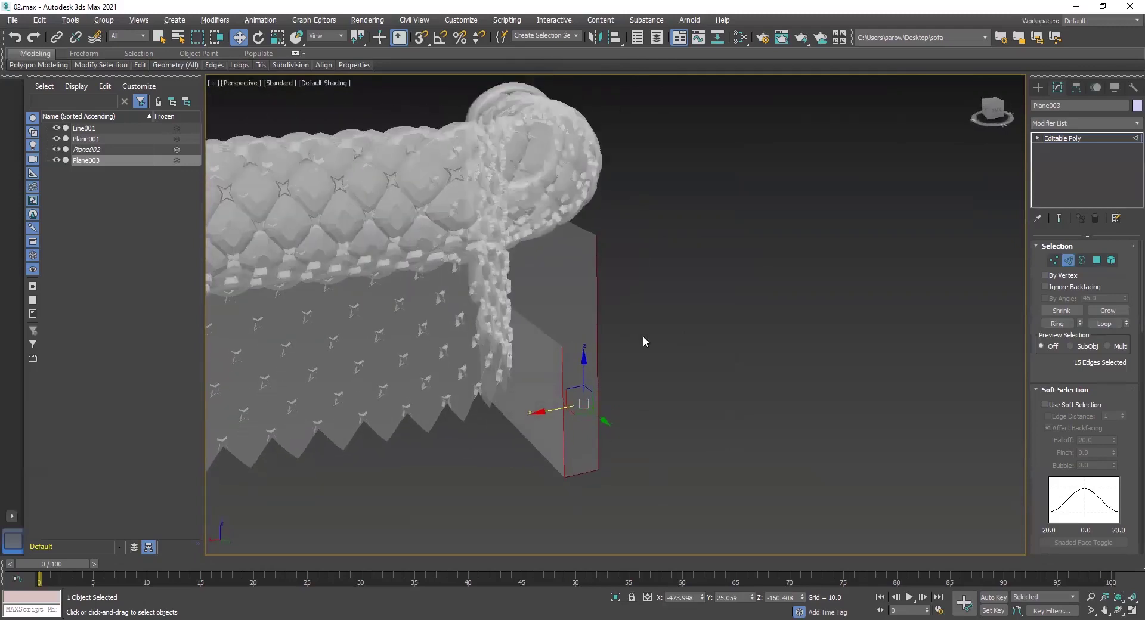
{"action": "left_click_drag", "start_coordinate": [624, 448], "coordinate": [599, 471]}
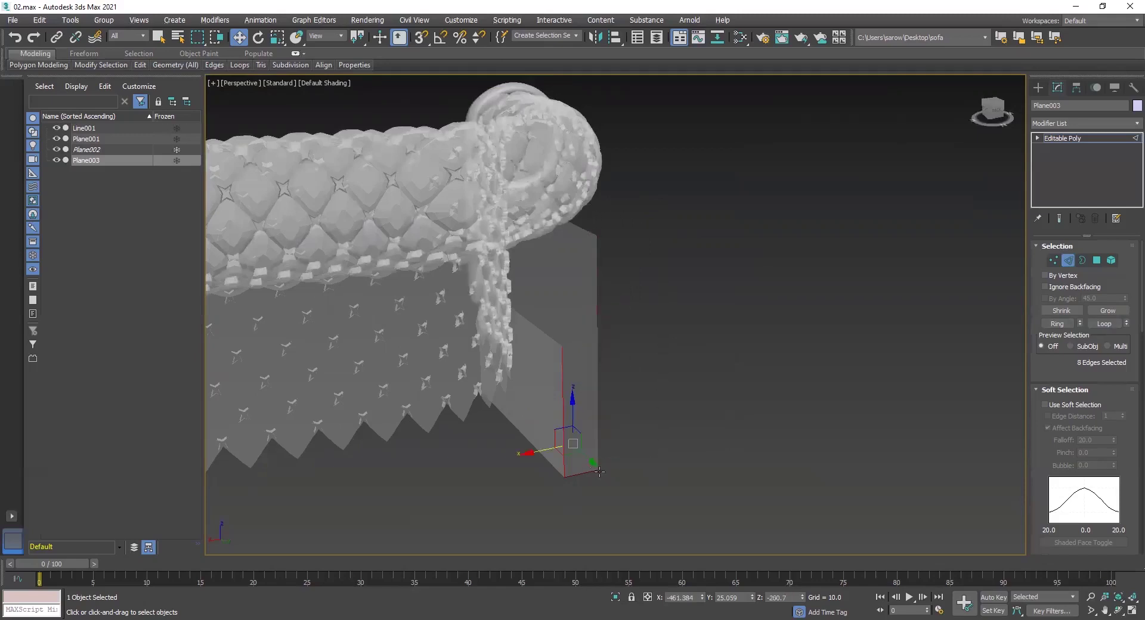
{"action": "middle_click_drag", "start_coordinate": [586, 485], "coordinate": [588, 470], "text": "alt"}
{"action": "left_click_drag", "start_coordinate": [592, 468], "coordinate": [588, 471]}
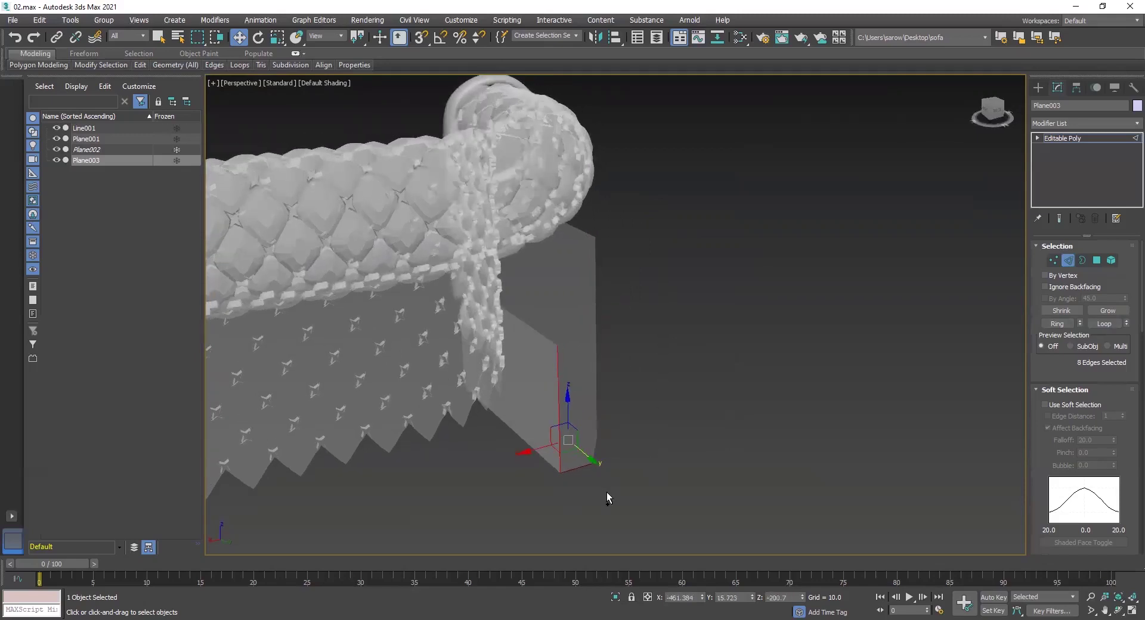
{"action": "key", "text": "ctrl+z"}
Deselect the rear bottom edges and move the four inner vertical edges forward along Y.
{"action": "scroll", "coordinate": [616, 503], "scroll_direction": "up", "scroll_amount": 5}
{"action": "middle_click_drag", "start_coordinate": [553, 420], "coordinate": [580, 418], "text": "alt"}
{"action": "left_click", "coordinate": [589, 388], "text": "alt"}
{"action": "left_click_drag", "start_coordinate": [553, 378], "coordinate": [548, 424], "text": "alt"}
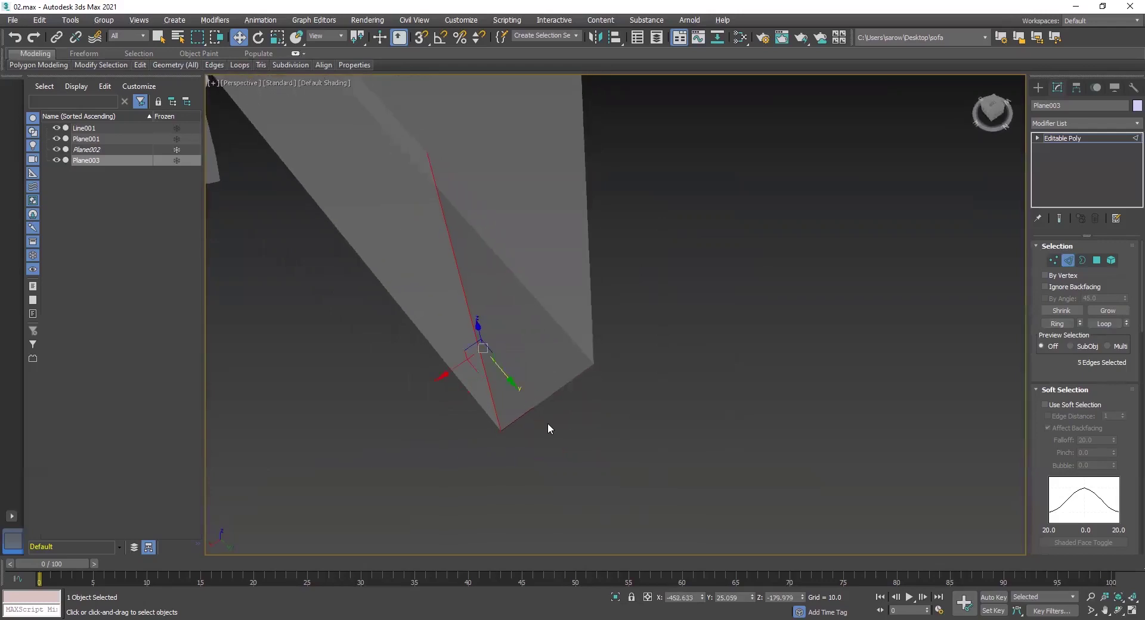
{"action": "left_click", "coordinate": [522, 421], "text": "alt"}
{"action": "left_click_drag", "start_coordinate": [500, 360], "coordinate": [486, 343]}
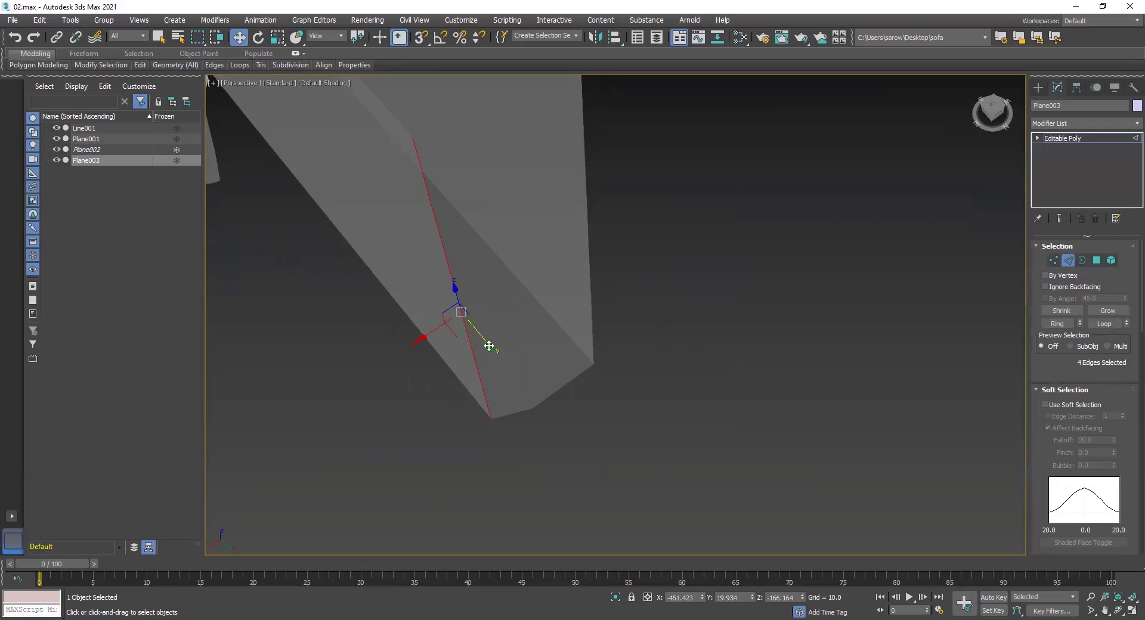
Move the outer and middle vertices along the armrest base's rear bottom edge forward along Y to straighten the slanted edge.
{"action": "key", "text": "1"}
{"action": "left_click", "coordinate": [533, 411]}
{"action": "left_click_drag", "start_coordinate": [562, 445], "coordinate": [553, 438]}
{"action": "left_click", "coordinate": [553, 393]}
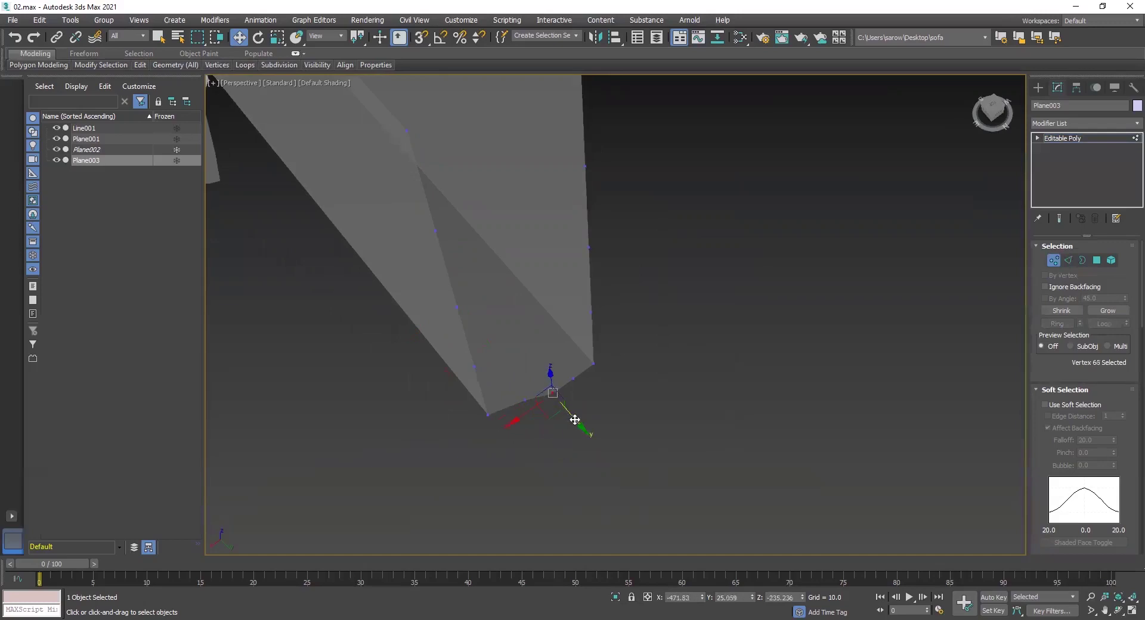
{"action": "left_click_drag", "start_coordinate": [569, 417], "coordinate": [582, 388]}
{"action": "left_click", "coordinate": [571, 377]}
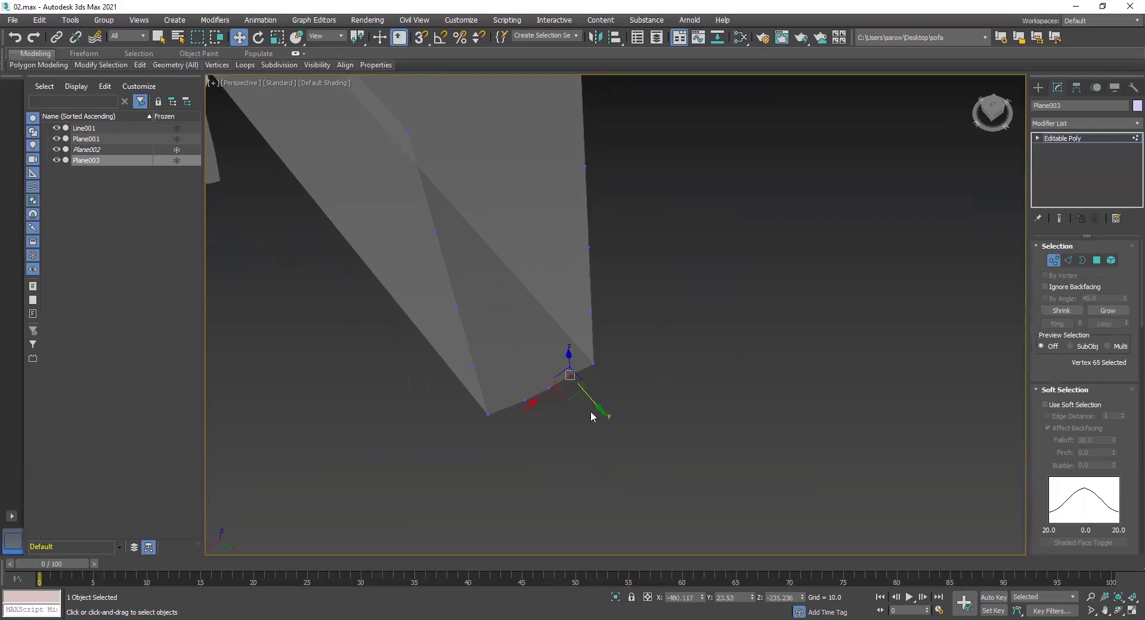
{"action": "left_click_drag", "start_coordinate": [576, 438], "coordinate": [519, 376]}
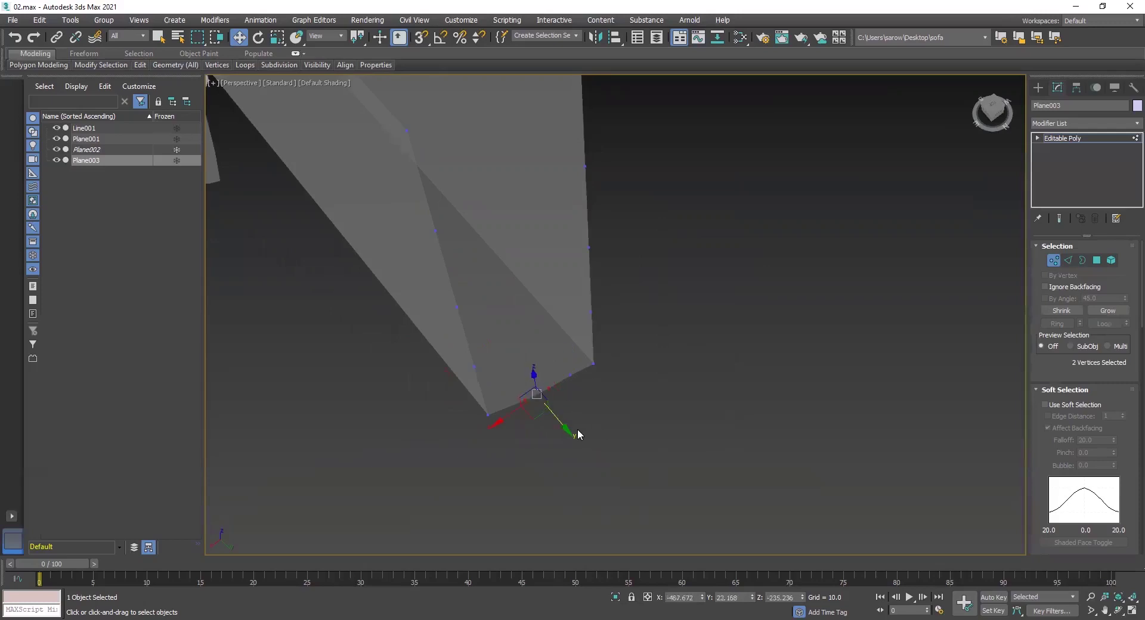
{"action": "left_click_drag", "start_coordinate": [565, 431], "coordinate": [559, 449]}
Align the remaining rear bottom vertices near the armrest base's inner corner along Y and finish vertex editing.
{"action": "left_click", "coordinate": [534, 424]}
{"action": "left_click_drag", "start_coordinate": [482, 396], "coordinate": [483, 395]}
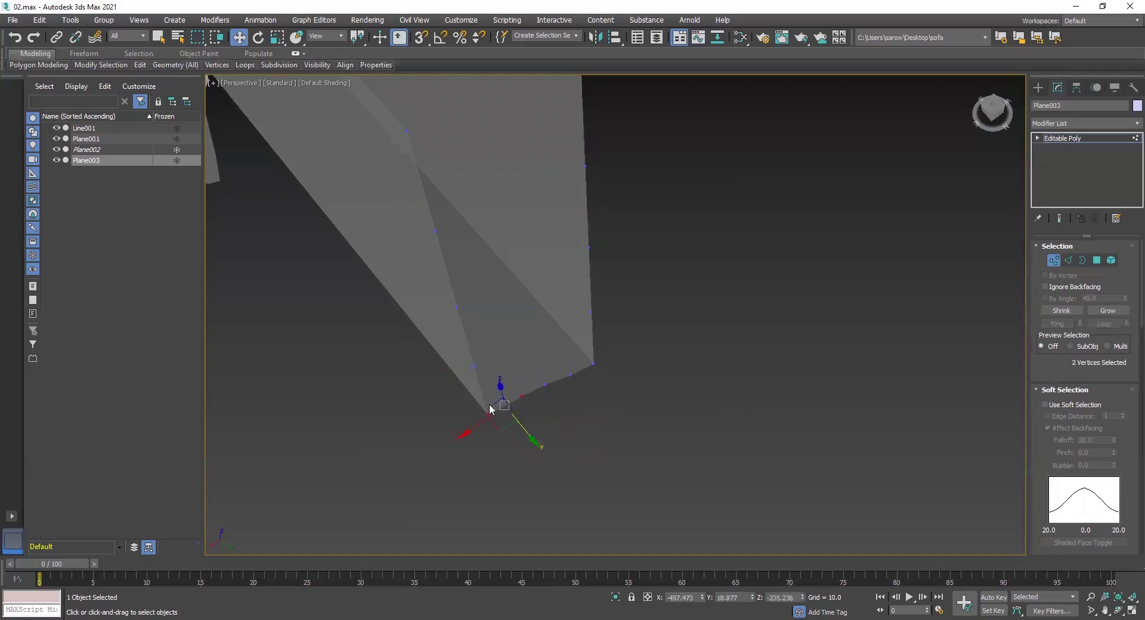
{"action": "middle_click_drag", "start_coordinate": [513, 434], "coordinate": [471, 442], "text": "alt"}
{"action": "left_click_drag", "start_coordinate": [530, 429], "coordinate": [530, 429]}
{"action": "left_click_drag", "start_coordinate": [473, 455], "coordinate": [472, 449]}
{"action": "left_click_drag", "start_coordinate": [568, 435], "coordinate": [507, 389], "text": "alt"}
{"action": "left_click_drag", "start_coordinate": [458, 450], "coordinate": [457, 442]}
{"action": "scroll", "coordinate": [481, 444], "scroll_direction": "down", "scroll_amount": 3}
{"action": "middle_click_drag", "start_coordinate": [481, 444], "coordinate": [859, 268], "text": "alt"}
{"action": "left_click", "coordinate": [1060, 138]}
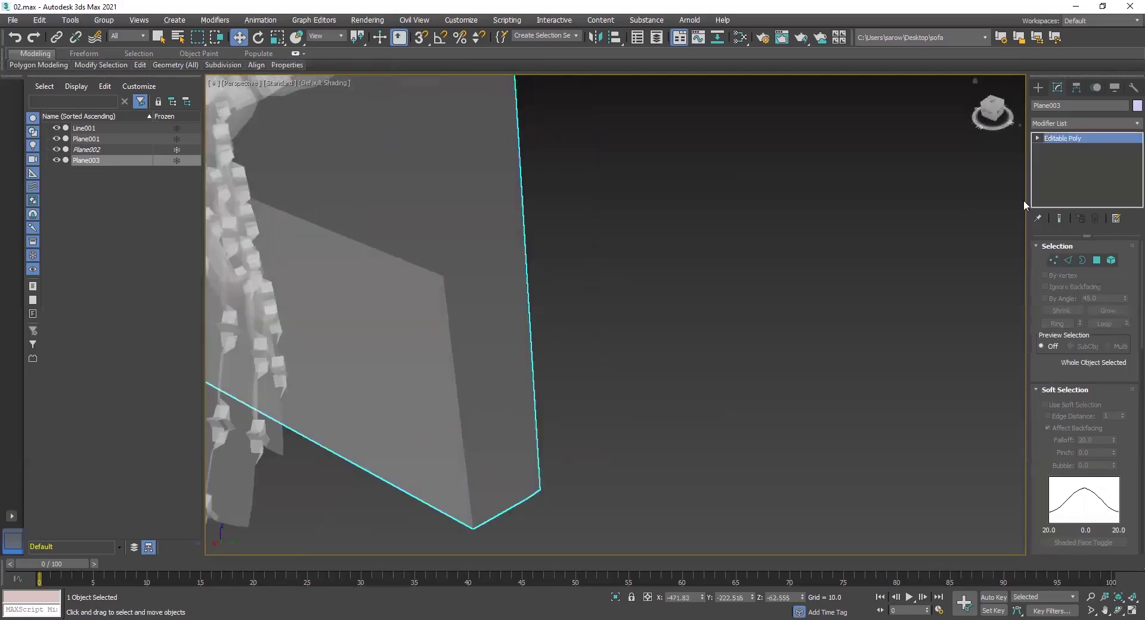
{"action": "mouse_move", "coordinate": [557, 363]}
{"action": "middle_mouse_down", "text": "alt"}
{"action": "mouse_move", "coordinate": [618, 373]}
{"action": "mouse_move", "coordinate": [546, 370]}
{"action": "middle_mouse_up", "text": "alt"}
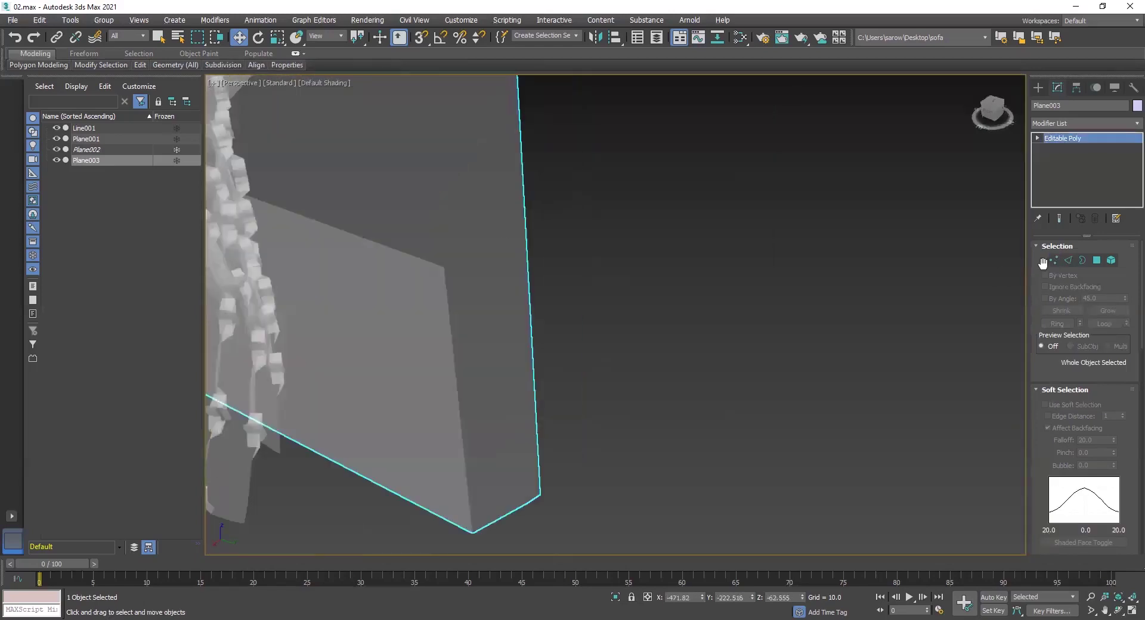
Select the open rear edges of the armrest base and keep only the seven outer vertical edges selected.
{"action": "left_click", "coordinate": [1066, 260]}
{"action": "scroll", "coordinate": [567, 184], "scroll_direction": "up", "scroll_amount": 5}
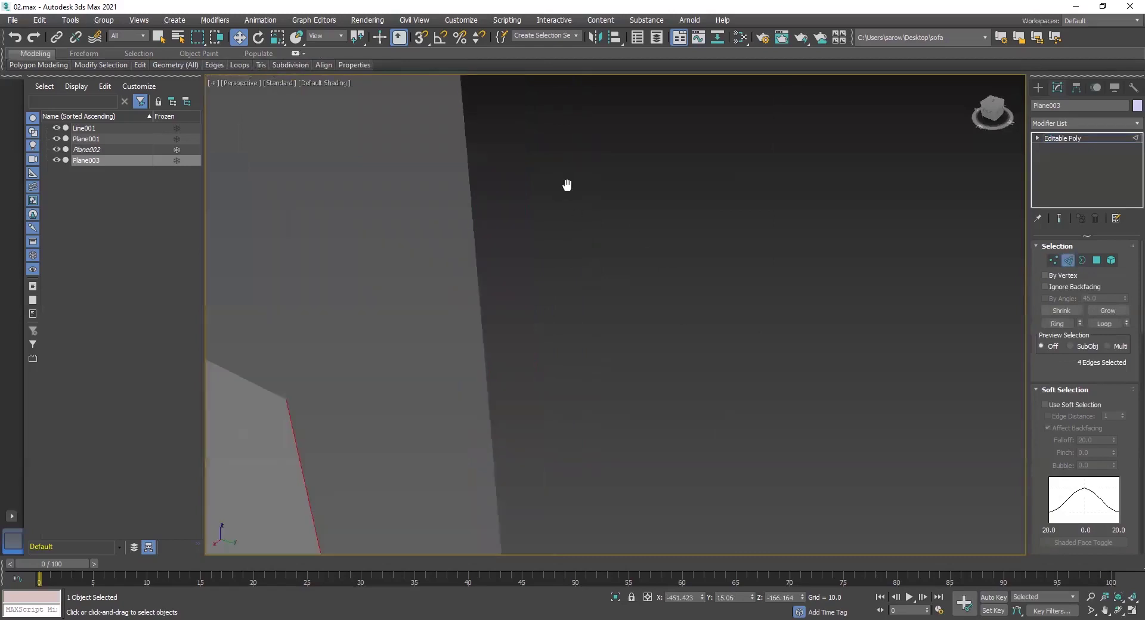
{"action": "scroll", "coordinate": [565, 248], "scroll_direction": "down", "scroll_amount": 5}
{"action": "double_click", "coordinate": [540, 194]}
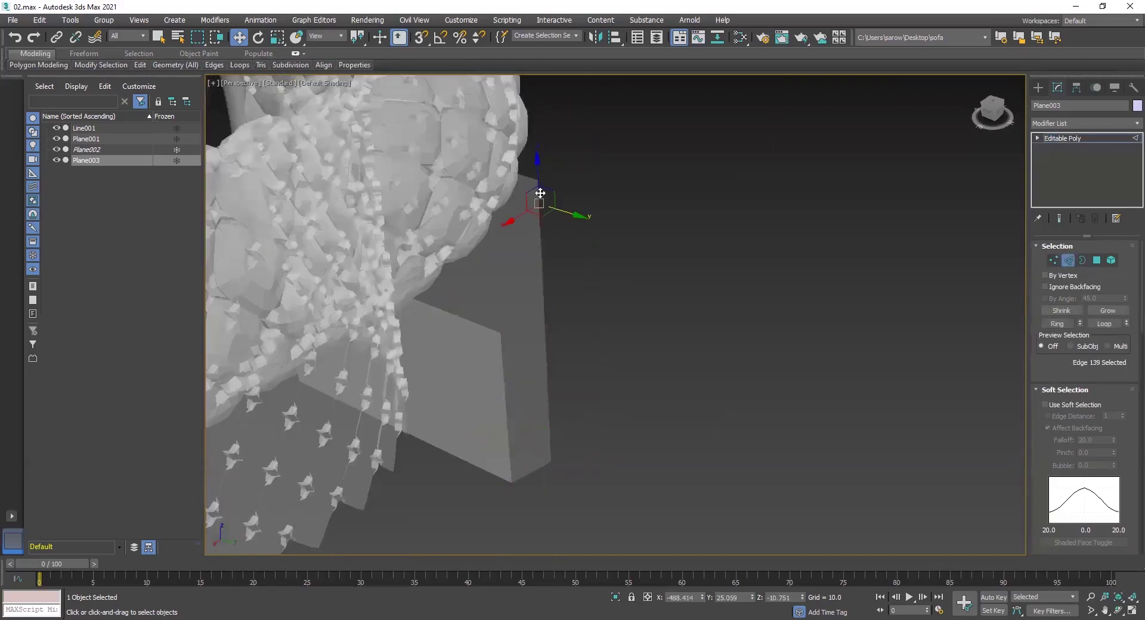
{"action": "middle_click_drag", "start_coordinate": [589, 375], "coordinate": [573, 419], "text": "alt"}
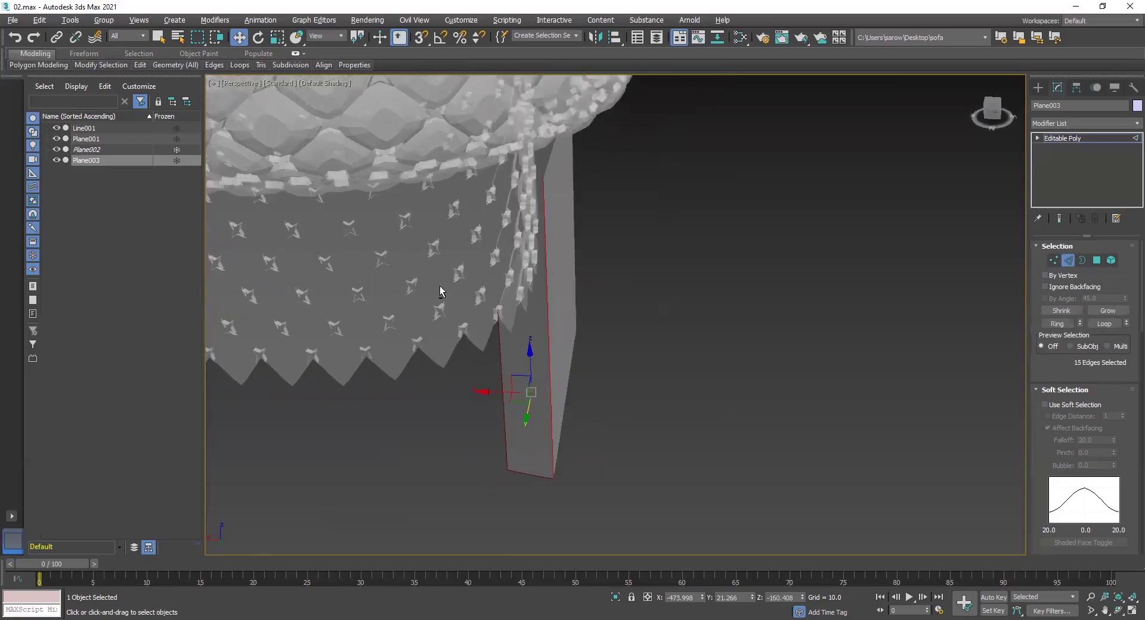
{"action": "left_click_drag", "start_coordinate": [503, 518], "coordinate": [542, 517]}
{"action": "middle_click_drag", "start_coordinate": [542, 517], "coordinate": [488, 463], "text": "alt"}
Extend the seven vertical edges along X behind the tufted back to about X -275, forming the base's rear panel.
{"action": "left_click_drag", "start_coordinate": [507, 327], "coordinate": [249, 256], "text": "shift"}
{"action": "scroll", "coordinate": [331, 300], "scroll_direction": "down", "scroll_amount": 5}
{"action": "middle_click_drag", "start_coordinate": [349, 295], "coordinate": [534, 322], "text": "alt"}
{"action": "scroll", "coordinate": [534, 321], "scroll_direction": "up", "scroll_amount": 4}
{"action": "middle_click_drag", "start_coordinate": [549, 263], "coordinate": [528, 381], "text": "alt"}
{"action": "scroll", "coordinate": [465, 275], "scroll_direction": "down", "scroll_amount": 3}
{"action": "scroll", "coordinate": [529, 381], "scroll_direction": "up", "scroll_amount": 5}
{"action": "middle_click_drag", "start_coordinate": [502, 305], "coordinate": [578, 373]}
{"action": "middle_click_drag", "start_coordinate": [325, 315], "coordinate": [422, 314], "text": "alt"}
Move the rear panel's end edges along X in the Front view to the sofa's middle, at about X -7.
{"action": "key", "text": "alt+w"}
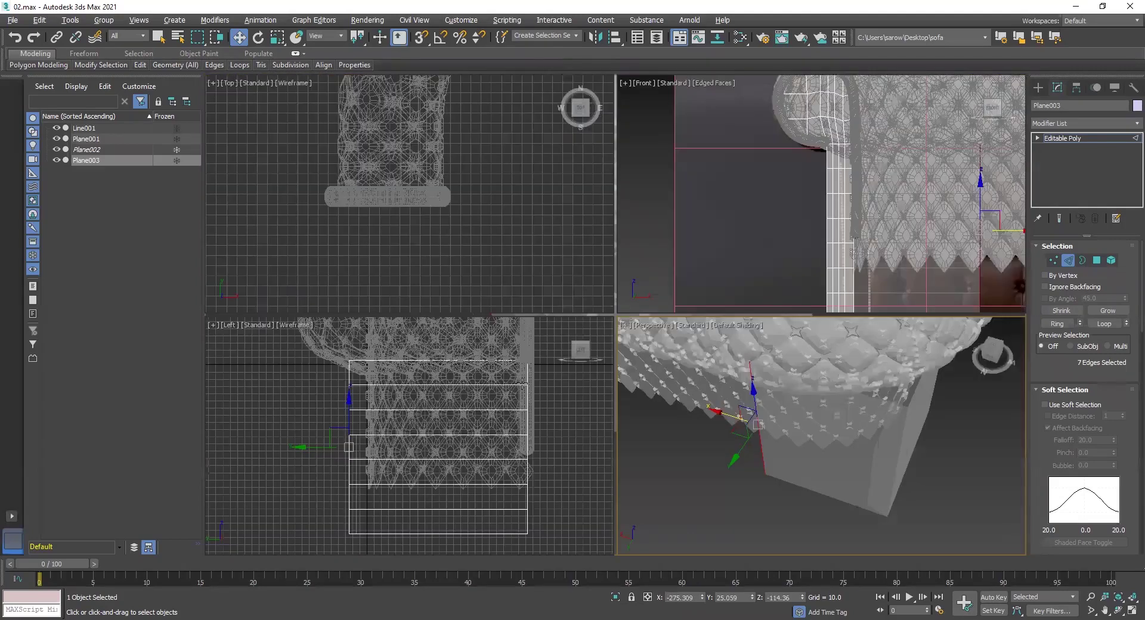
{"action": "key", "text": "alt+w"}
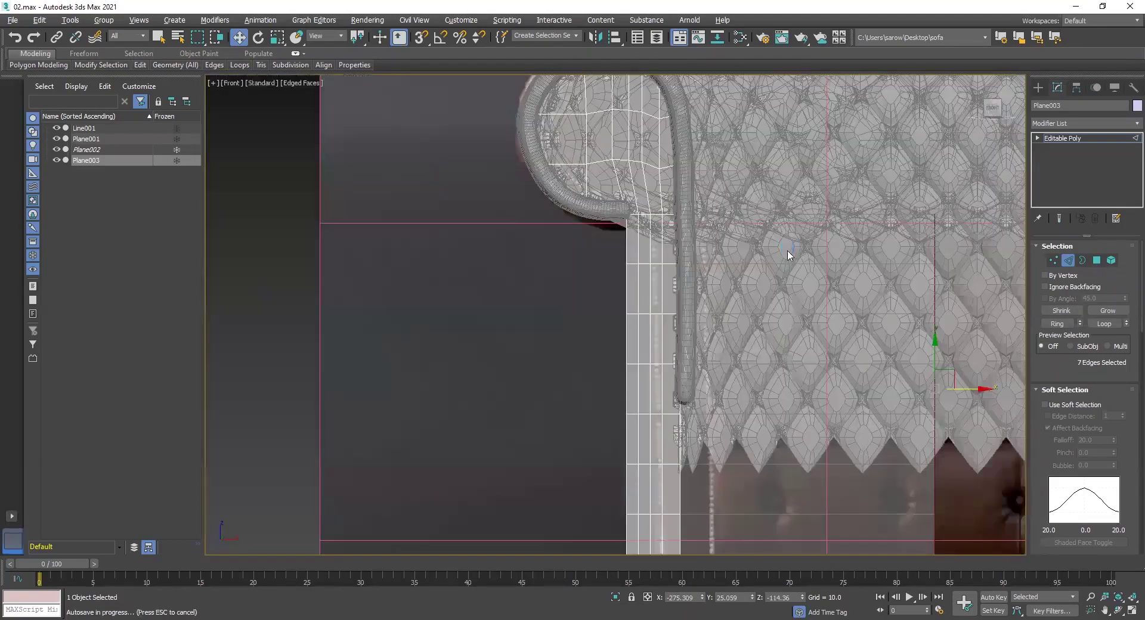
{"action": "scroll", "coordinate": [439, 253], "scroll_direction": "down", "scroll_amount": 3}
{"action": "scroll", "coordinate": [562, 323], "scroll_direction": "up", "scroll_amount": 2}
{"action": "left_click_drag", "start_coordinate": [574, 351], "coordinate": [850, 362]}
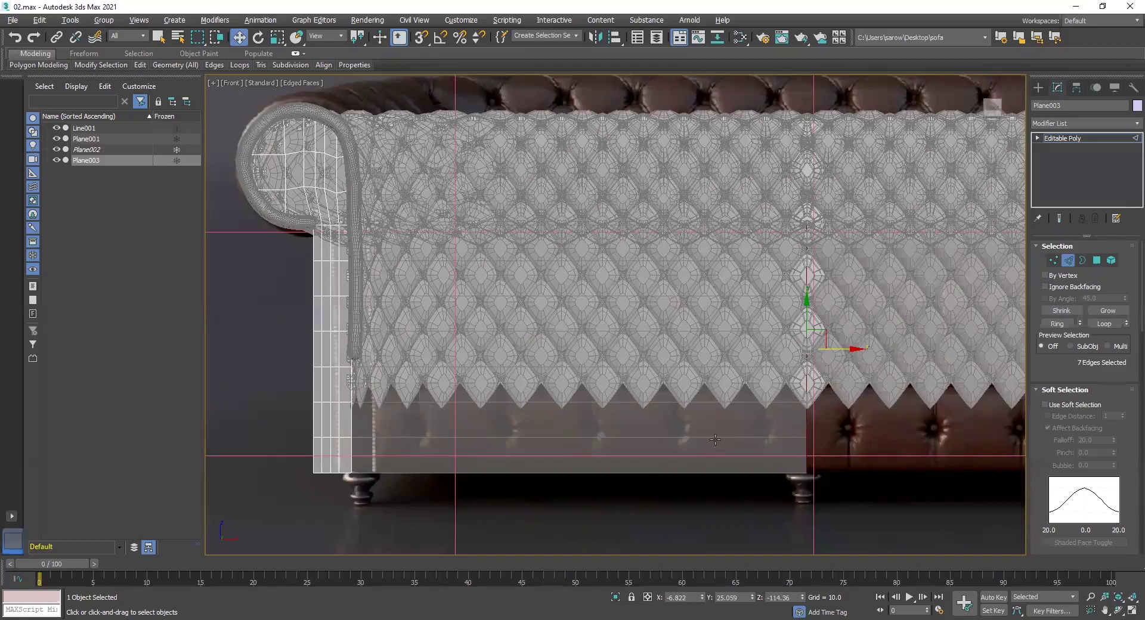
Examine the extended rear panel beneath the tufted back in the Perspective view and finish edge editing.
{"action": "key", "text": "alt+w"}
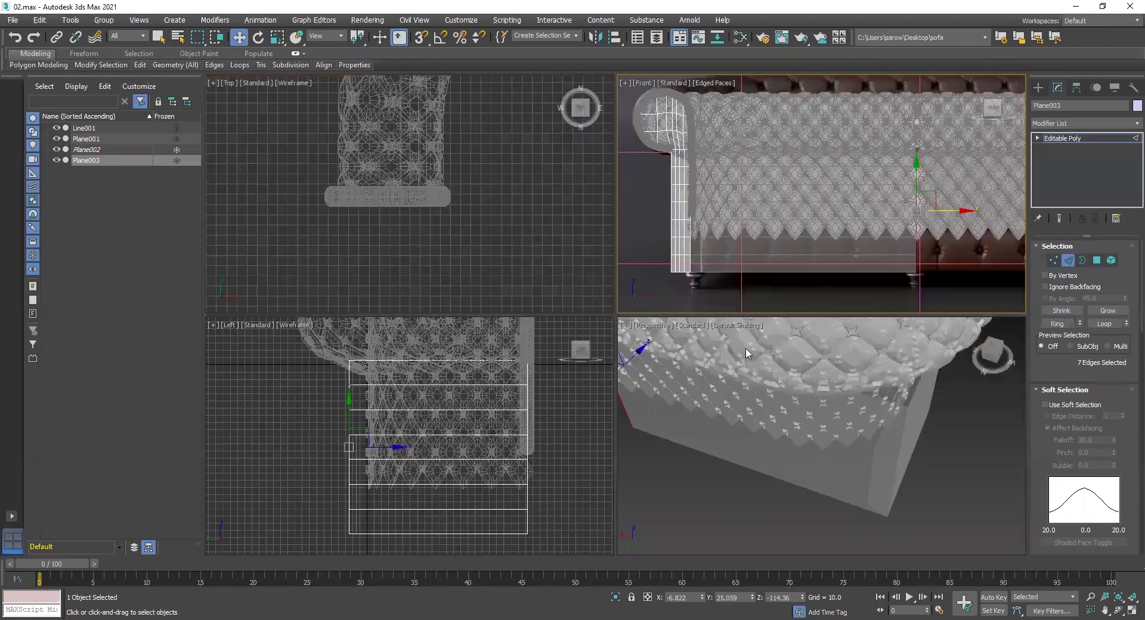
{"action": "middle_click", "coordinate": [846, 439]}
{"action": "key", "text": "alt+w"}
{"action": "scroll", "coordinate": [828, 418], "scroll_direction": "down", "scroll_amount": 5}
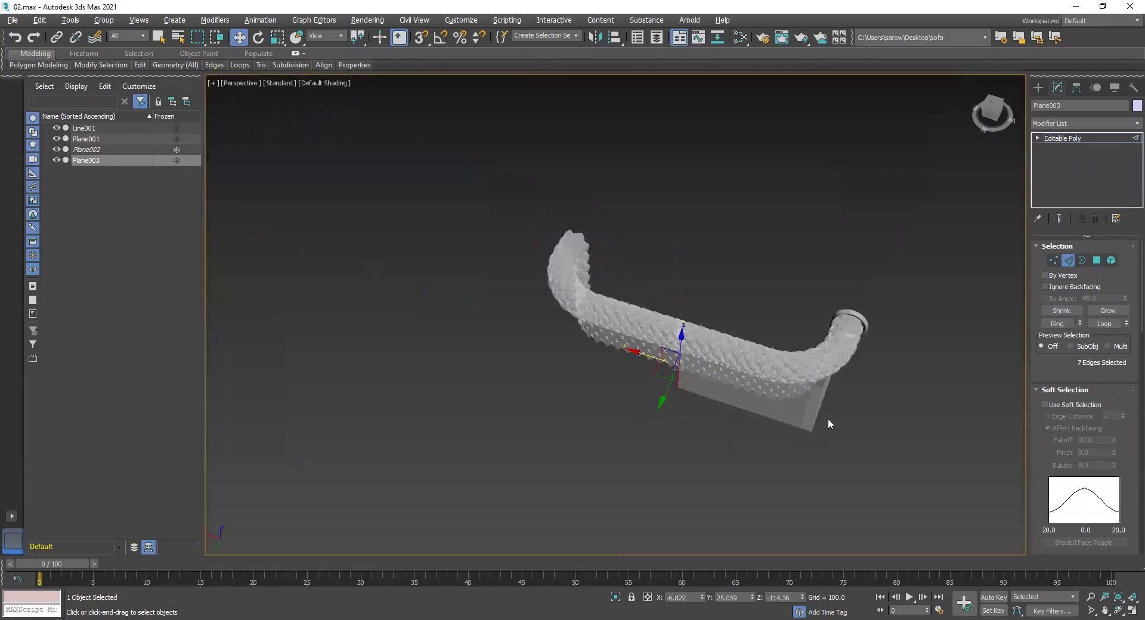
{"action": "middle_click_drag", "start_coordinate": [821, 410], "coordinate": [788, 477], "text": "alt"}
{"action": "left_click", "coordinate": [778, 461]}
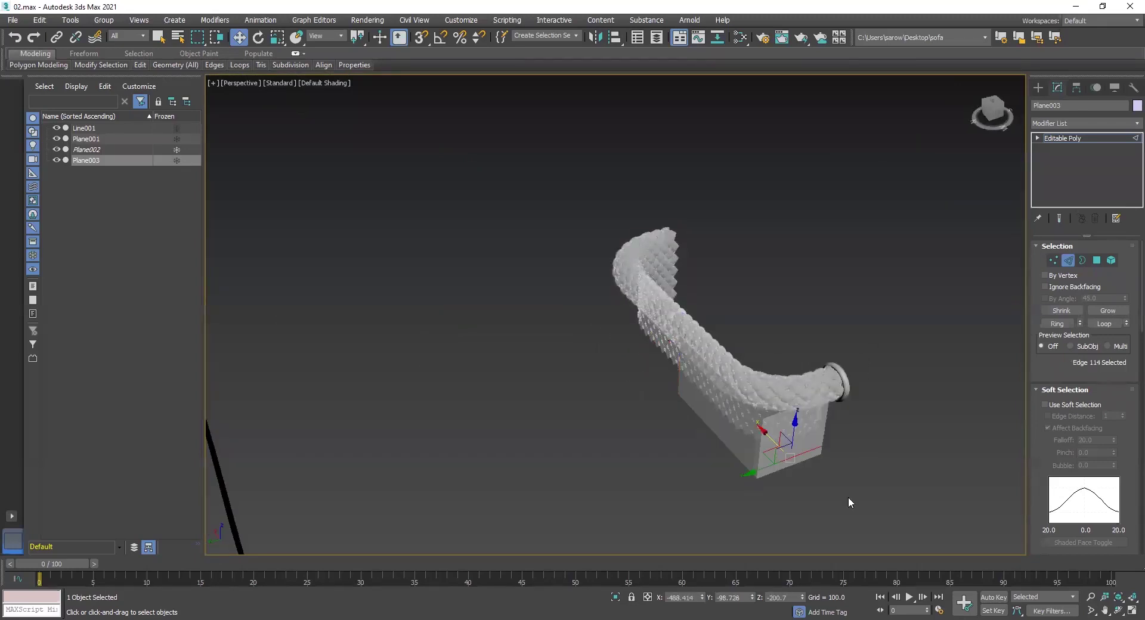
{"action": "left_click", "coordinate": [1066, 138]}
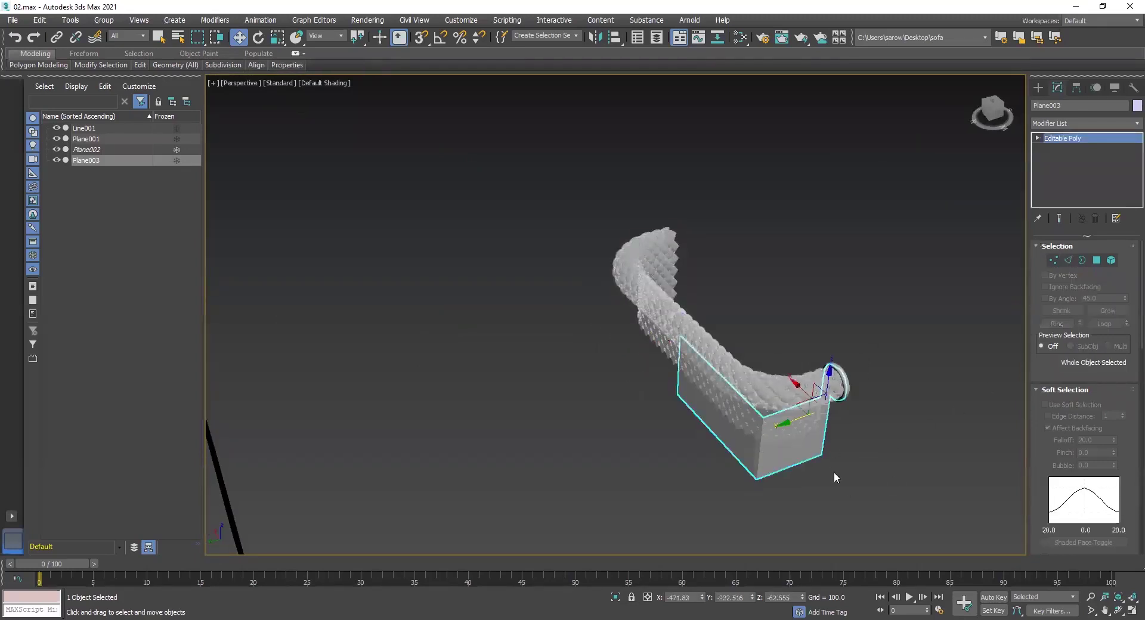
Display edged faces in the Perspective view around the armrest's front panel and rolled trim.
{"action": "middle_click_drag", "start_coordinate": [834, 475], "coordinate": [750, 441]}
{"action": "scroll", "coordinate": [751, 420], "scroll_direction": "up", "scroll_amount": 5}
{"action": "middle_click_drag", "start_coordinate": [720, 385], "coordinate": [400, 282], "text": "alt"}
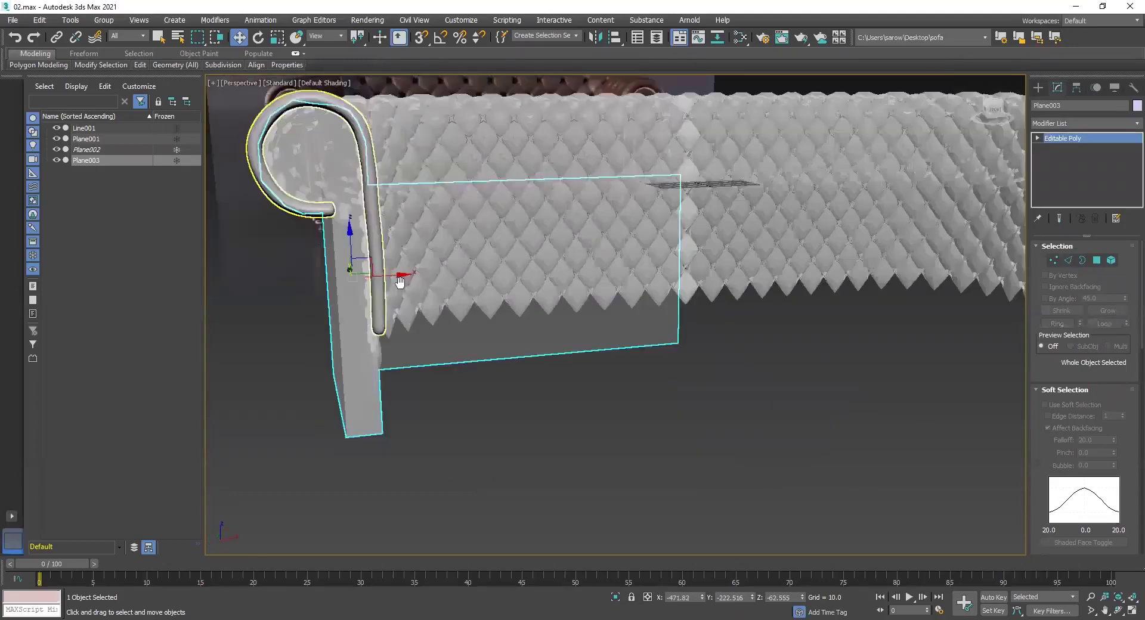
{"action": "scroll", "coordinate": [509, 238], "scroll_direction": "up", "scroll_amount": 5}
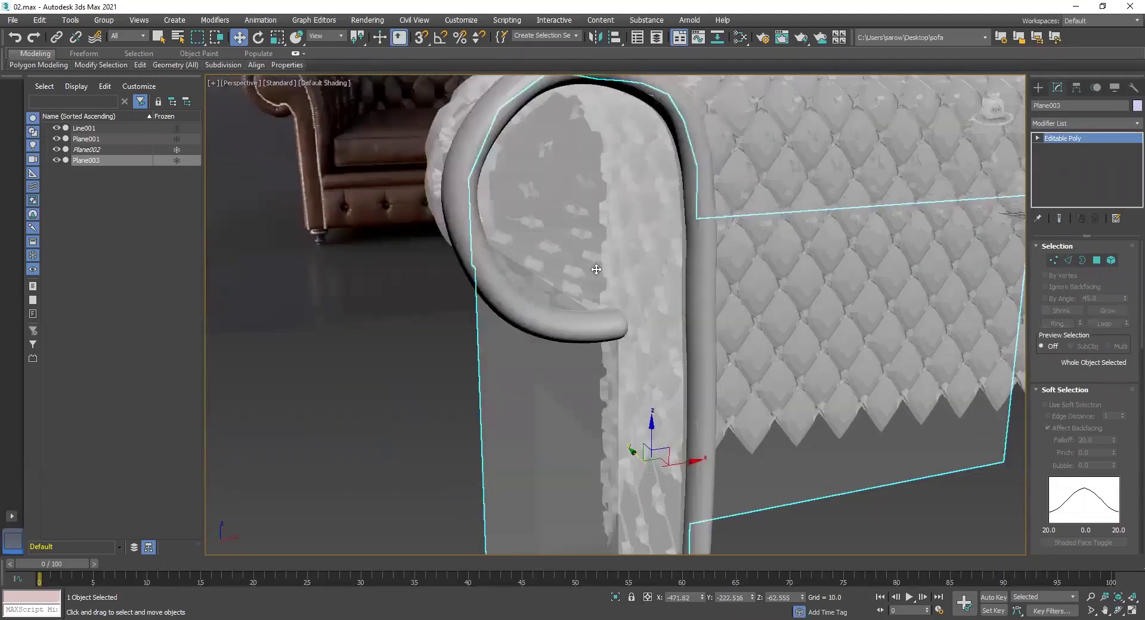
{"action": "key", "text": "F4"}
{"action": "middle_click_drag", "start_coordinate": [703, 330], "coordinate": [541, 258], "text": "alt"}
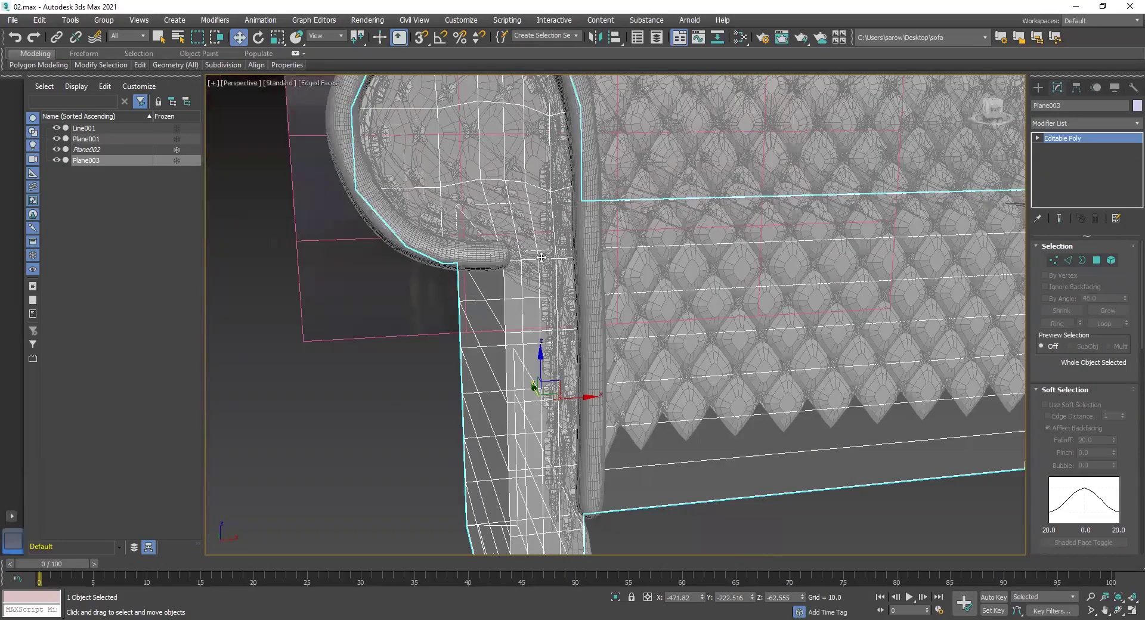
Select the first four interior vertices in each of the two horizontal rows of the front panel inside the rolled trim.
{"action": "key", "text": "1"}
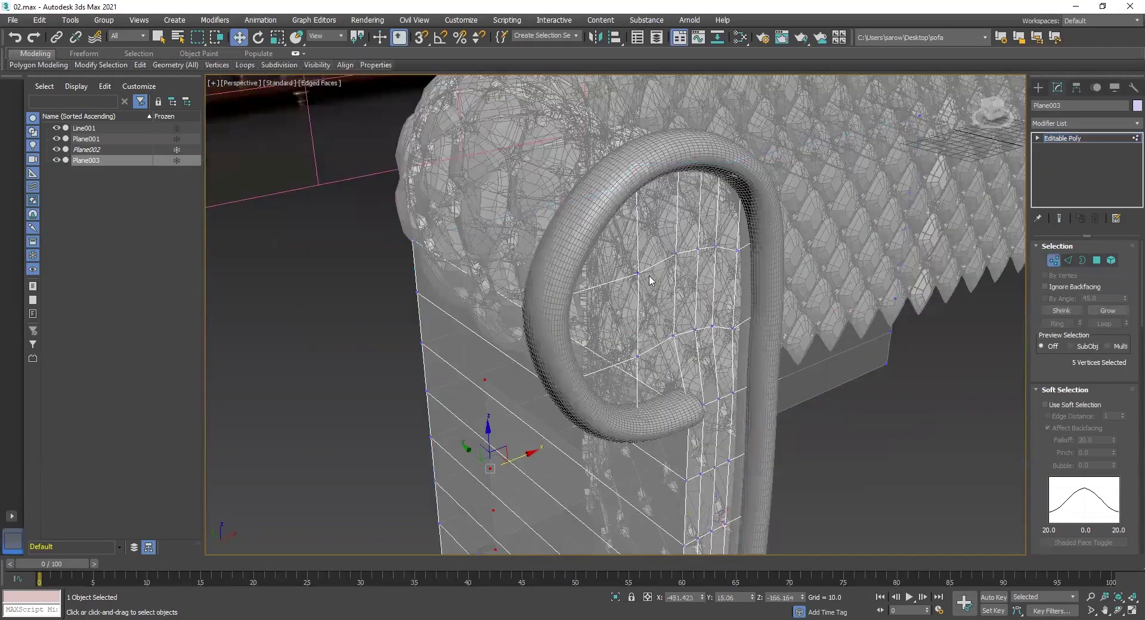
{"action": "left_click", "coordinate": [639, 274]}
{"action": "left_click", "coordinate": [674, 252], "text": "ctrl"}
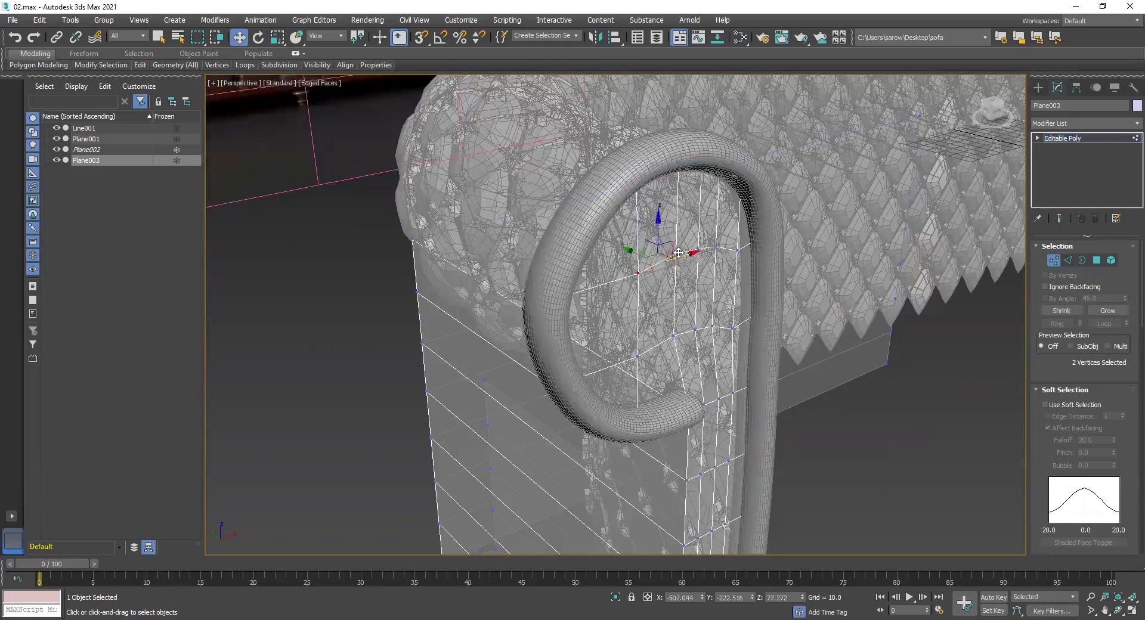
{"action": "left_click", "coordinate": [716, 247], "text": "ctrl"}
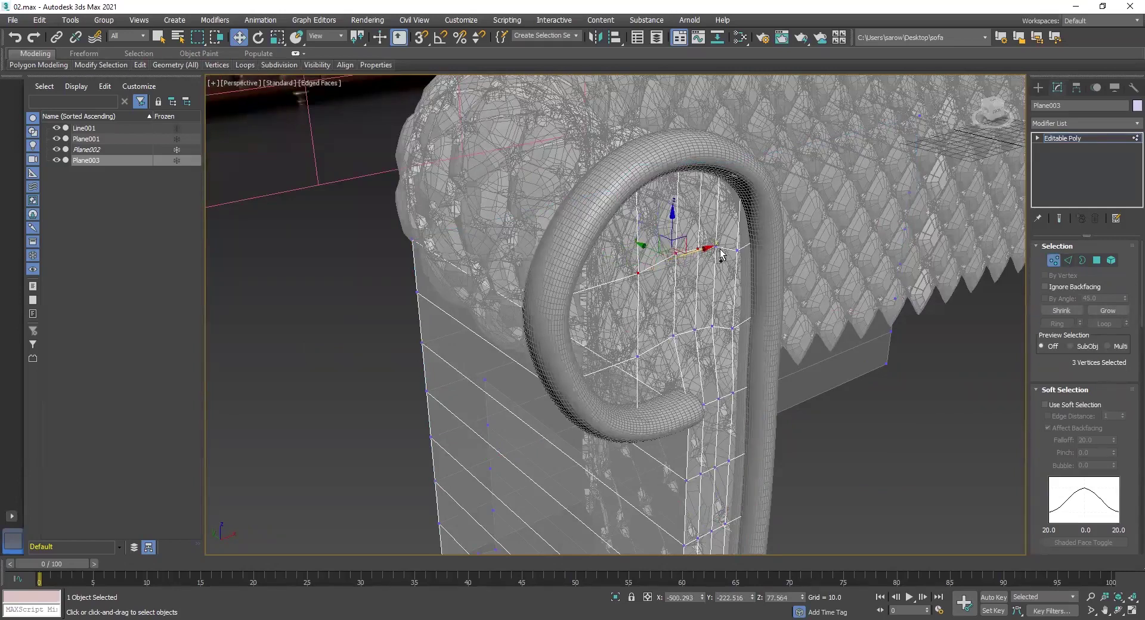
{"action": "middle_click_drag", "start_coordinate": [722, 253], "coordinate": [727, 266], "text": "alt"}
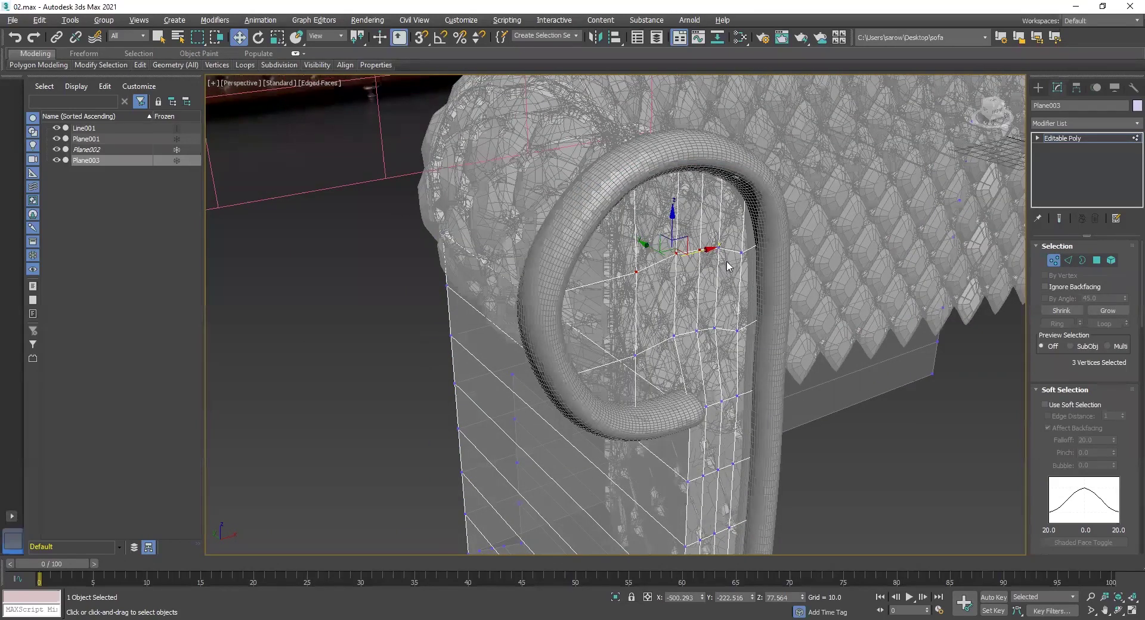
{"action": "scroll", "coordinate": [715, 238], "scroll_direction": "up", "scroll_amount": 5}
{"action": "left_click", "coordinate": [710, 228], "text": "ctrl"}
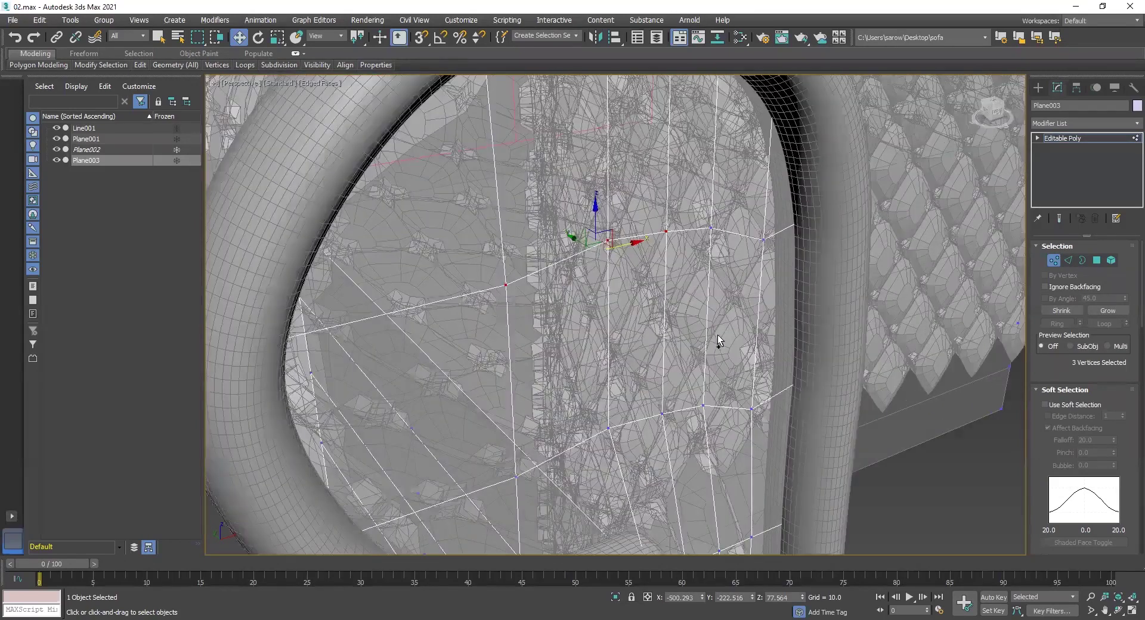
{"action": "left_click", "coordinate": [703, 405], "text": "ctrl"}
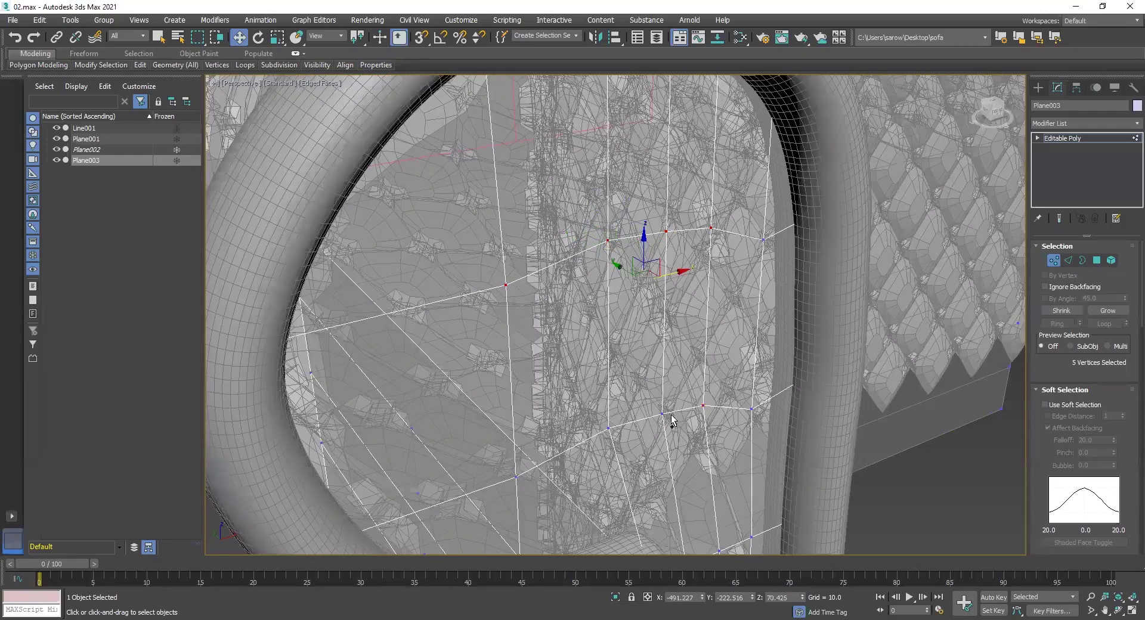
{"action": "left_click", "coordinate": [664, 413], "text": "ctrl"}
{"action": "left_click", "coordinate": [607, 428], "text": "ctrl"}
{"action": "left_click", "coordinate": [517, 476], "text": "ctrl"}
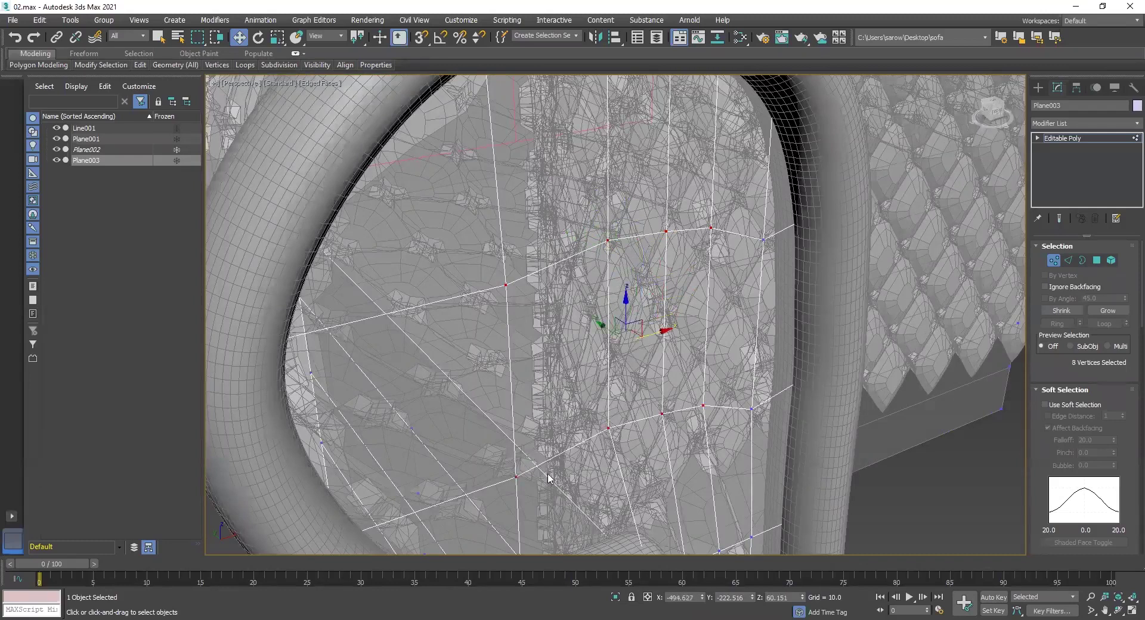
Add the fifth interior vertex of both rows, beside the trim's straight inner side, to the selection.
{"action": "middle_click_drag", "start_coordinate": [549, 477], "coordinate": [496, 312]}
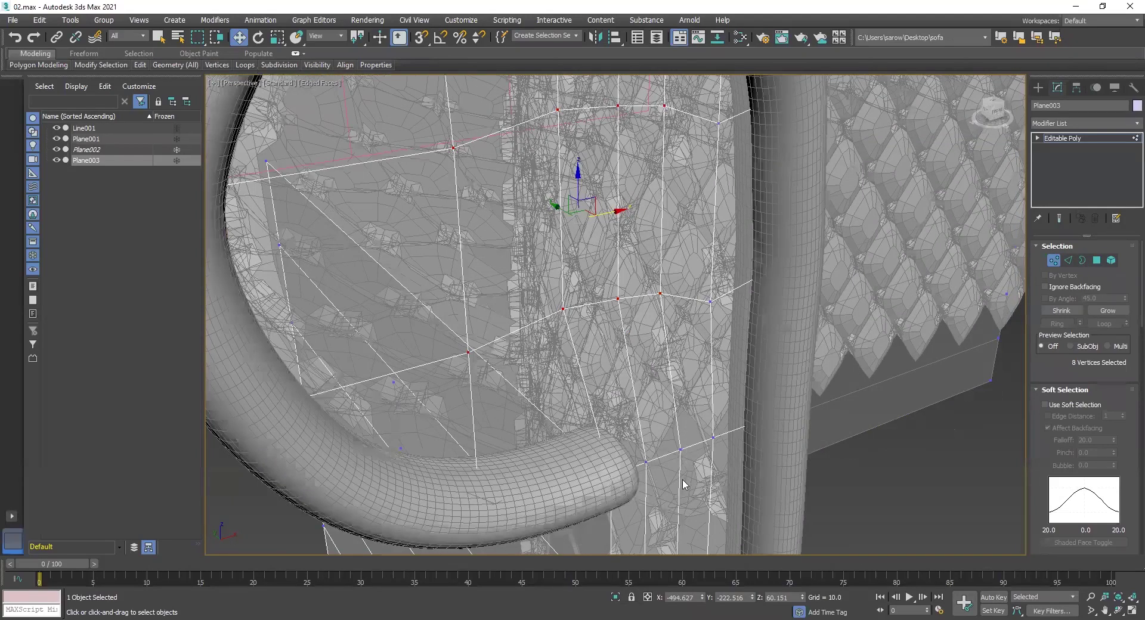
{"action": "middle_click_drag", "start_coordinate": [684, 482], "coordinate": [671, 473]}
{"action": "scroll", "coordinate": [716, 320], "scroll_direction": "up", "scroll_amount": 2}
{"action": "left_click", "coordinate": [720, 269], "text": "ctrl"}
{"action": "middle_click_drag", "start_coordinate": [720, 349], "coordinate": [714, 389]}
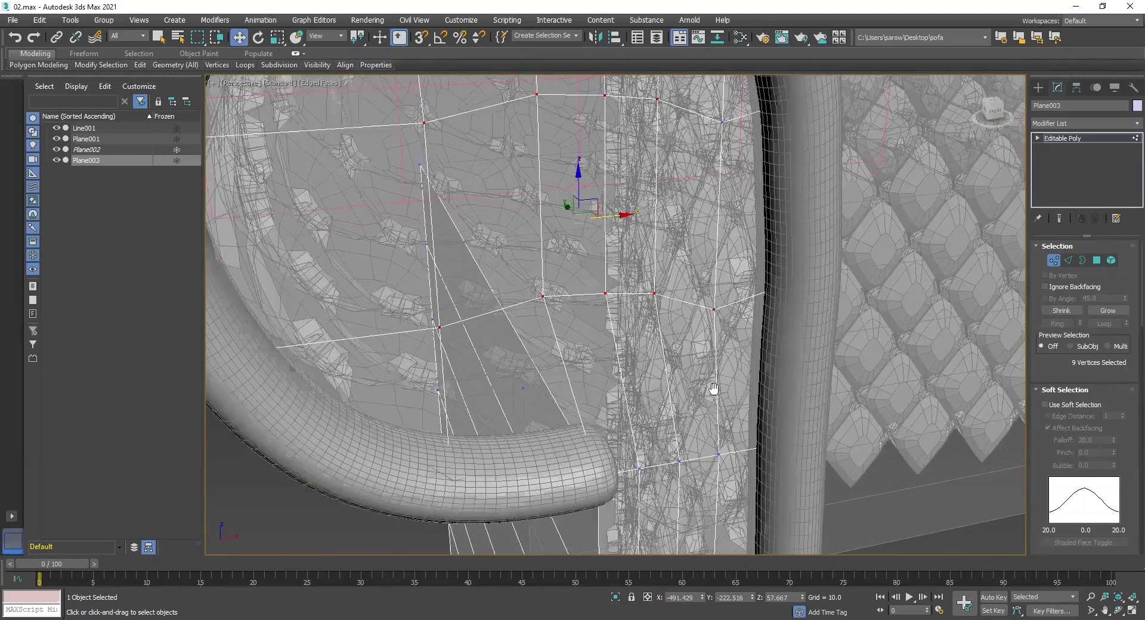
{"action": "middle_click_drag", "start_coordinate": [706, 287], "coordinate": [693, 445]}
{"action": "left_click", "coordinate": [708, 288], "text": "ctrl"}
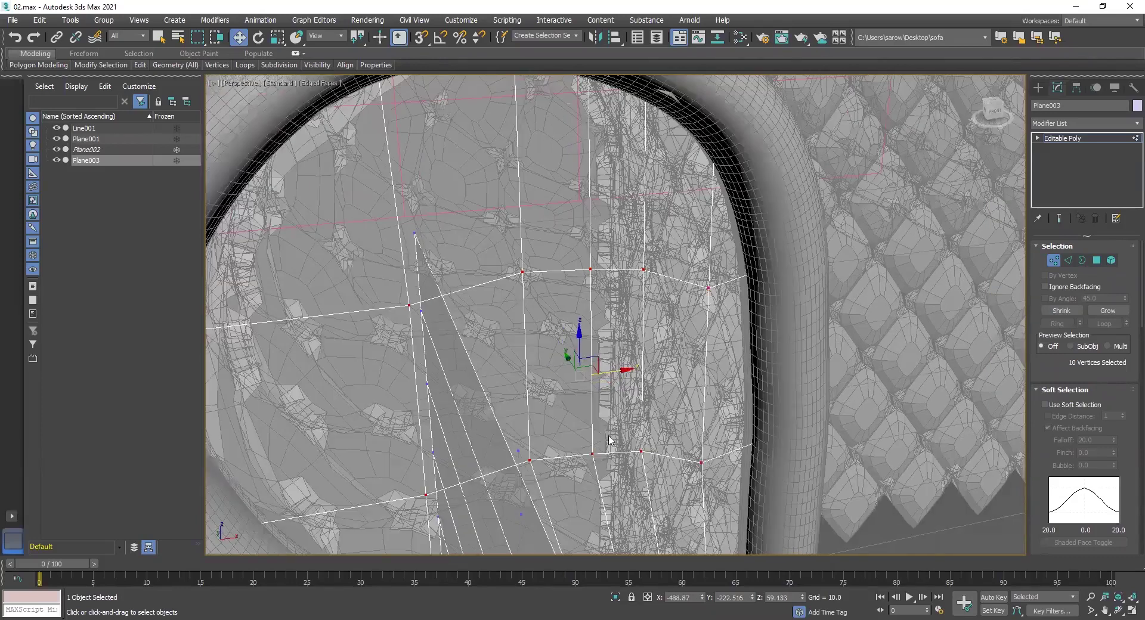
Add the front panel's interior vertices in the row at the trim's scroll end and the row below it to the selection.
{"action": "middle_click_drag", "start_coordinate": [562, 396], "coordinate": [501, 256]}
{"action": "middle_click_drag", "start_coordinate": [632, 510], "coordinate": [529, 405]}
{"action": "left_click", "coordinate": [529, 408], "text": "ctrl"}
{"action": "left_click", "coordinate": [576, 406], "text": "ctrl"}
{"action": "left_click", "coordinate": [622, 407], "text": "ctrl"}
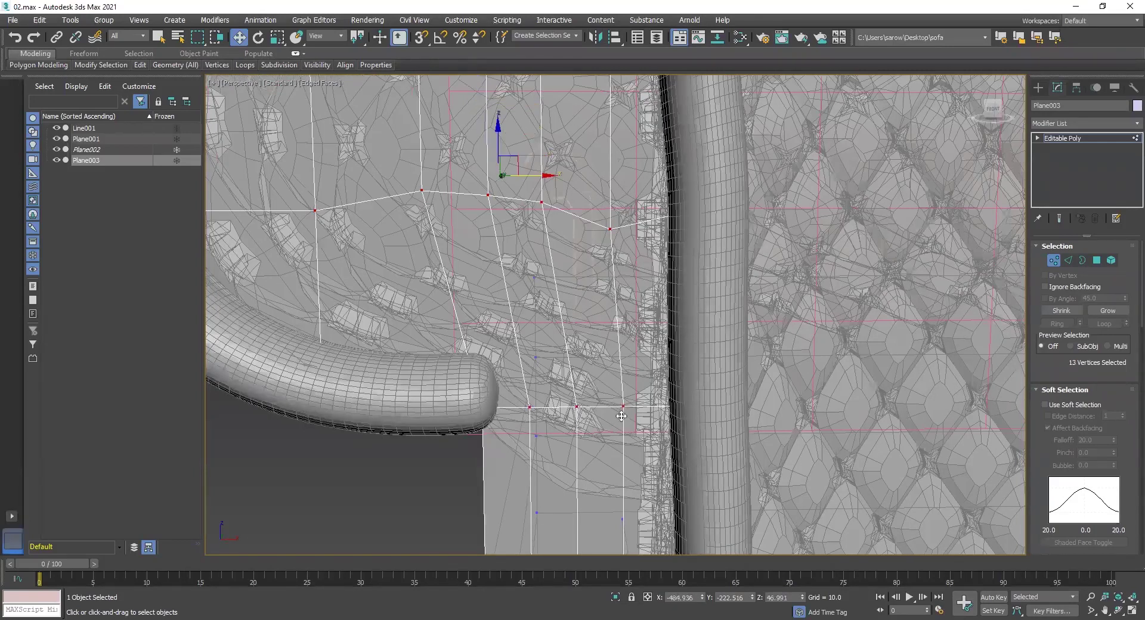
{"action": "middle_click_drag", "start_coordinate": [621, 411], "coordinate": [599, 287]}
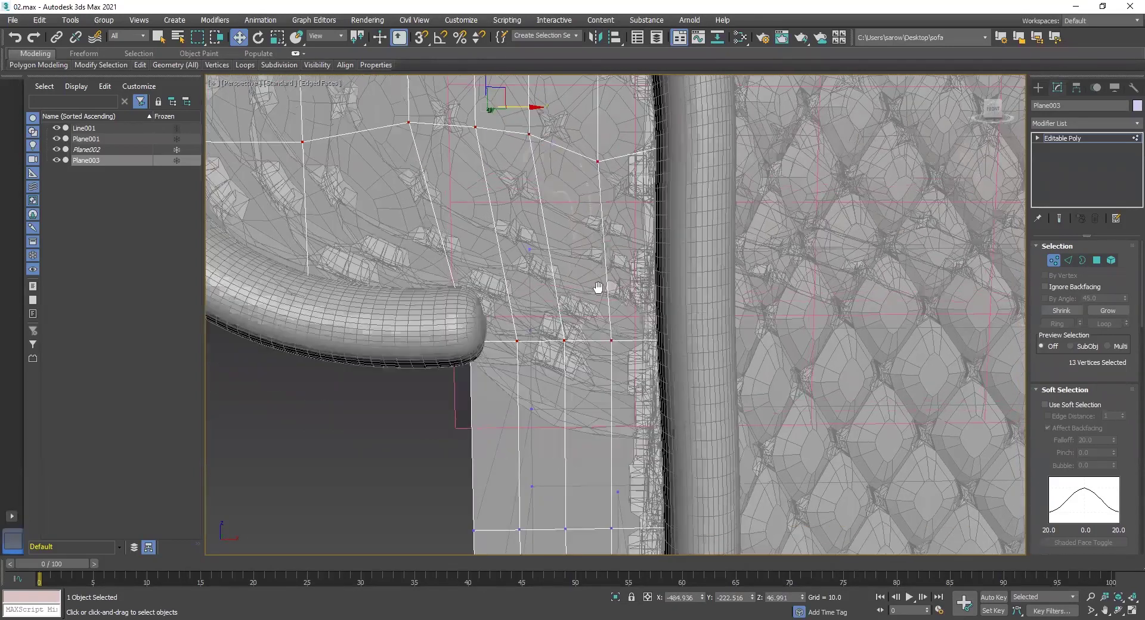
{"action": "middle_click_drag", "start_coordinate": [552, 300], "coordinate": [547, 209], "text": "ctrl"}
{"action": "left_click", "coordinate": [510, 296], "text": "ctrl"}
{"action": "left_click", "coordinate": [557, 297], "text": "ctrl"}
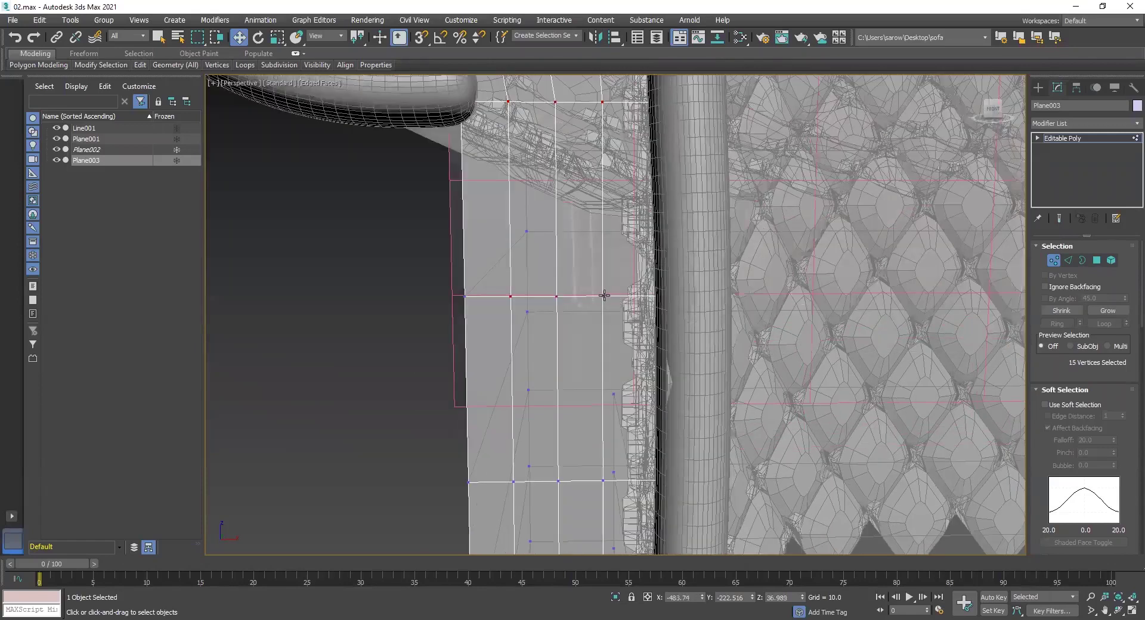
Add the three interior vertices in each of the next two rows down the front panel's leg to the selection.
{"action": "left_click", "coordinate": [603, 481], "text": "ctrl"}
{"action": "left_click", "coordinate": [560, 481], "text": "ctrl"}
{"action": "left_click", "coordinate": [513, 481], "text": "ctrl"}
{"action": "middle_click_drag", "start_coordinate": [539, 501], "coordinate": [519, 112]}
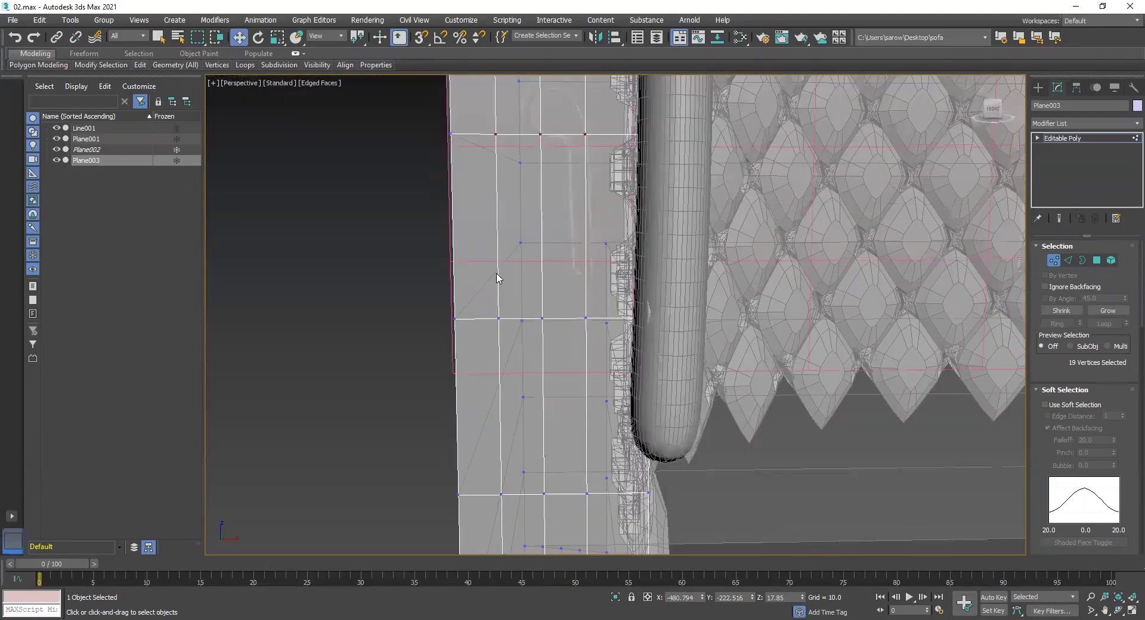
{"action": "left_click", "coordinate": [498, 292], "text": "ctrl"}
{"action": "left_click", "coordinate": [542, 293], "text": "ctrl"}
{"action": "left_click", "coordinate": [586, 292], "text": "ctrl"}
Add the interior vertices of the remaining leg rows, including the bottom edge row, to the front panel's vertex selection.
{"action": "middle_click_drag", "start_coordinate": [578, 453], "coordinate": [572, 274]}
{"action": "left_click", "coordinate": [576, 265], "text": "ctrl"}
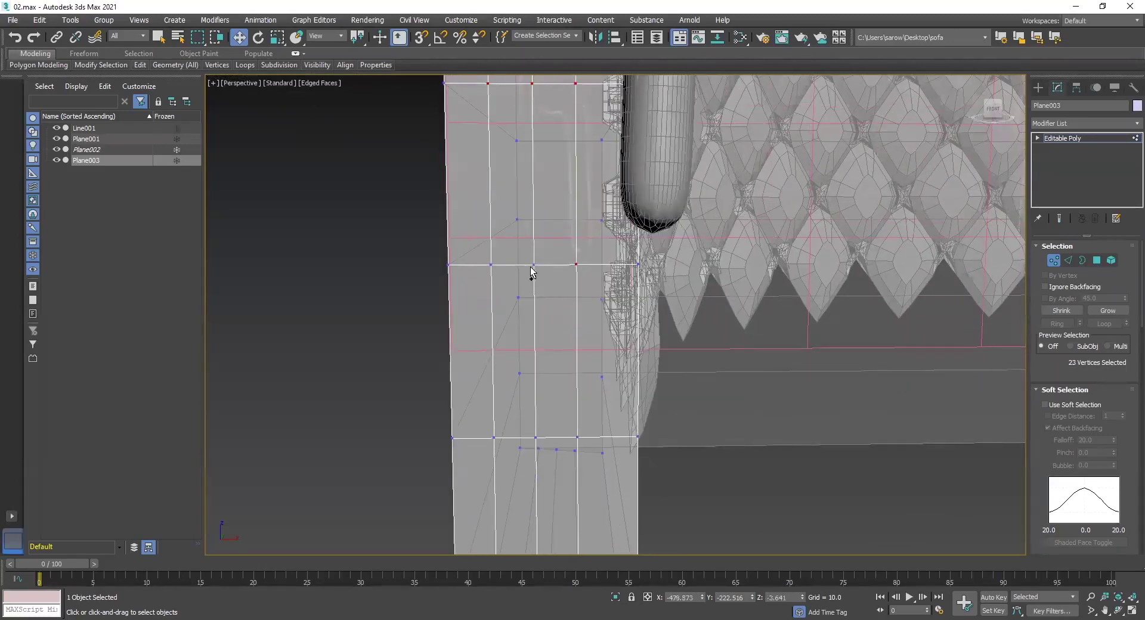
{"action": "left_click", "coordinate": [490, 265], "text": "ctrl"}
{"action": "middle_click_drag", "start_coordinate": [501, 305], "coordinate": [495, 280]}
{"action": "left_click", "coordinate": [495, 272], "text": "ctrl"}
{"action": "left_click", "coordinate": [536, 271], "text": "ctrl"}
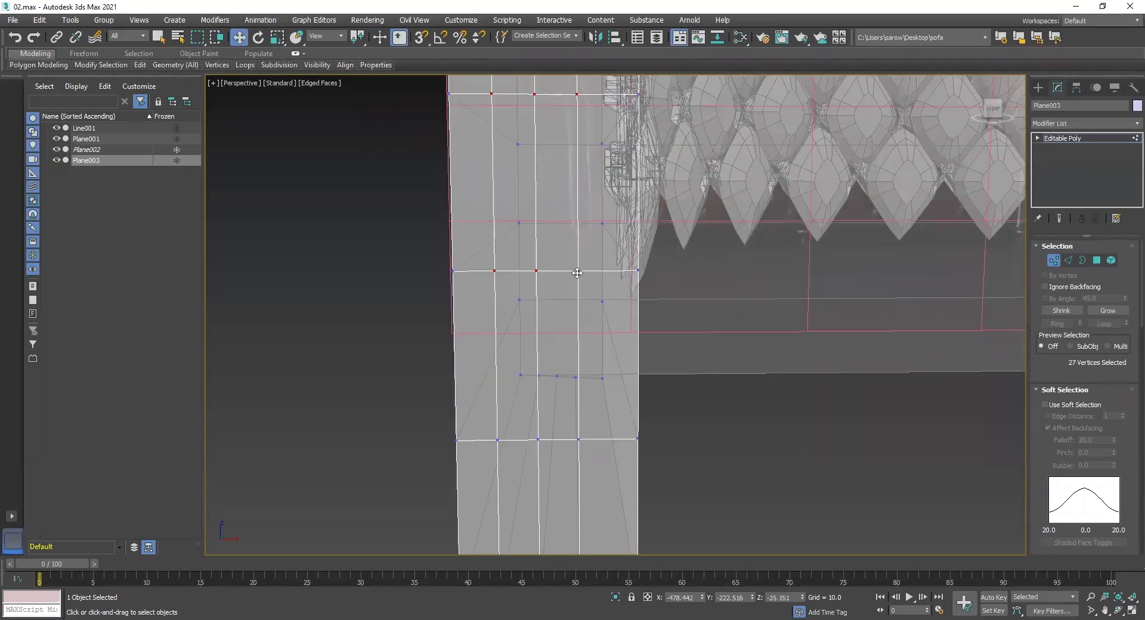
{"action": "middle_click_drag", "start_coordinate": [576, 384], "coordinate": [579, 238]}
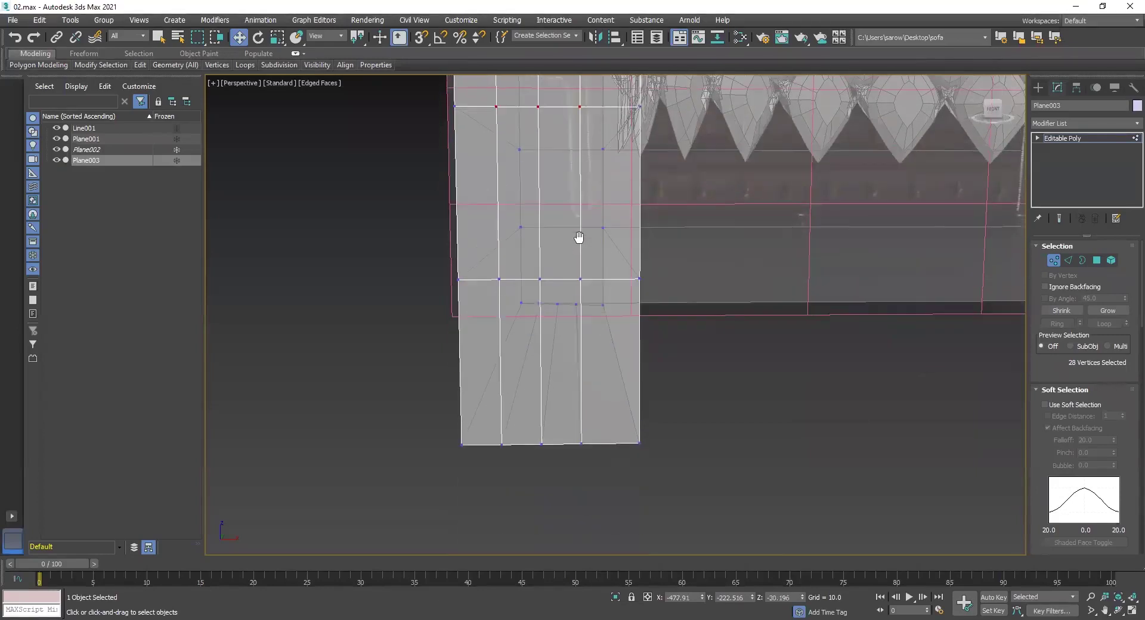
{"action": "left_click", "coordinate": [578, 279], "text": "ctrl"}
{"action": "scroll", "coordinate": [518, 289], "scroll_direction": "down", "scroll_amount": 3}
{"action": "middle_click_drag", "start_coordinate": [524, 276], "coordinate": [557, 396]}
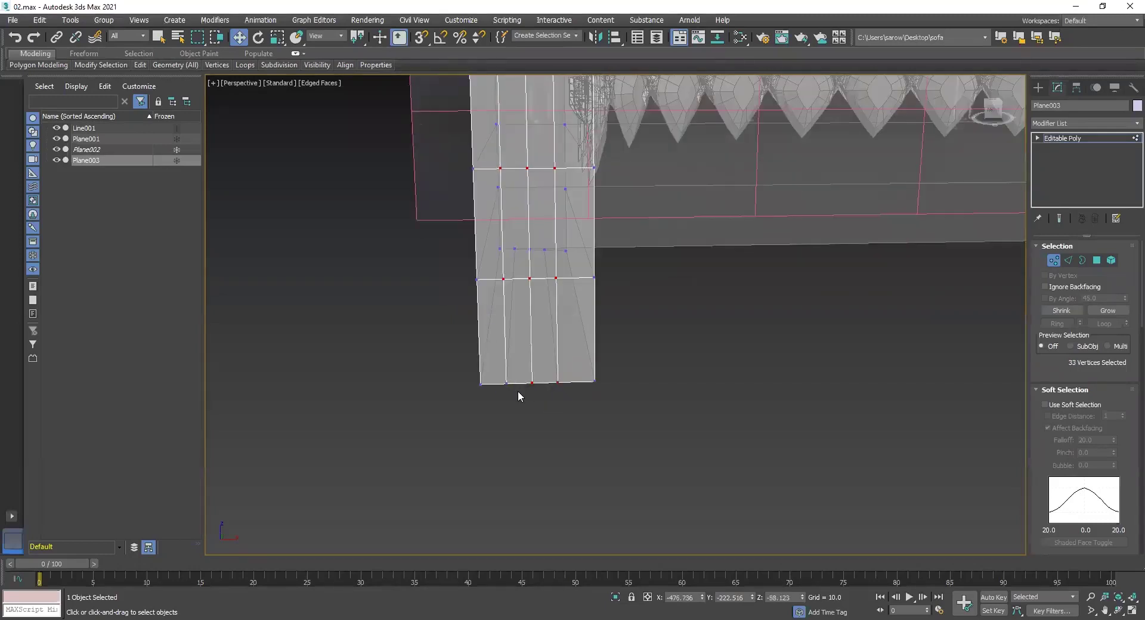
{"action": "middle_click_drag", "start_coordinate": [508, 384], "coordinate": [543, 383], "text": "alt"}
Move the selected front panel vertices about 3.6 units forward along Y to bulge the panel, and clear the selection.
{"action": "middle_click_drag", "start_coordinate": [542, 277], "coordinate": [518, 250], "text": "alt"}
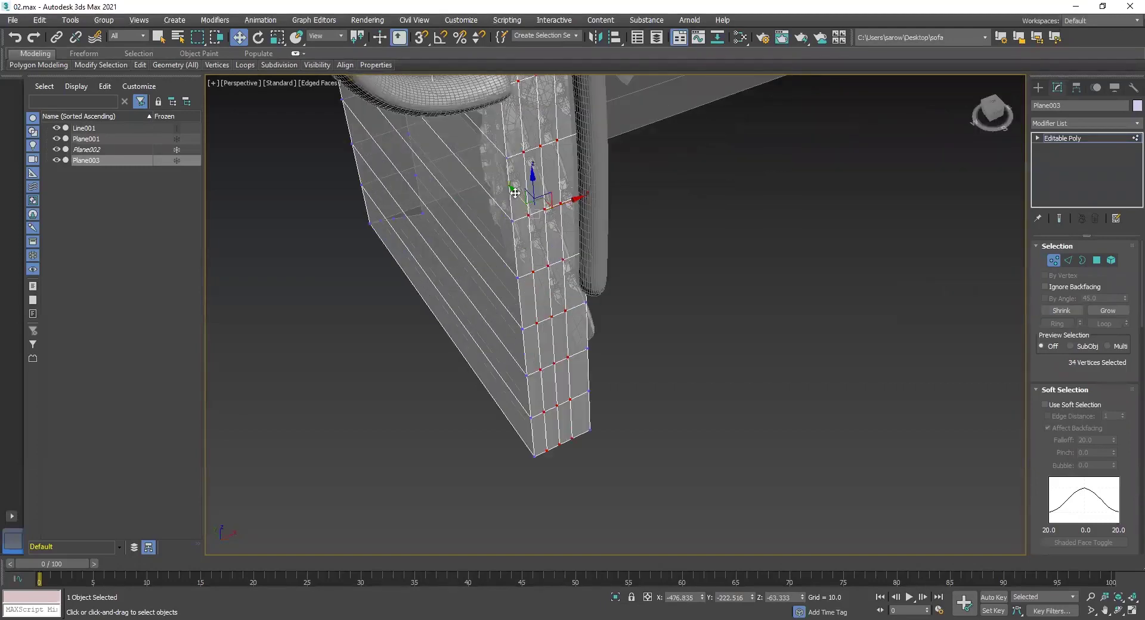
{"action": "left_click_drag", "start_coordinate": [516, 192], "coordinate": [518, 195]}
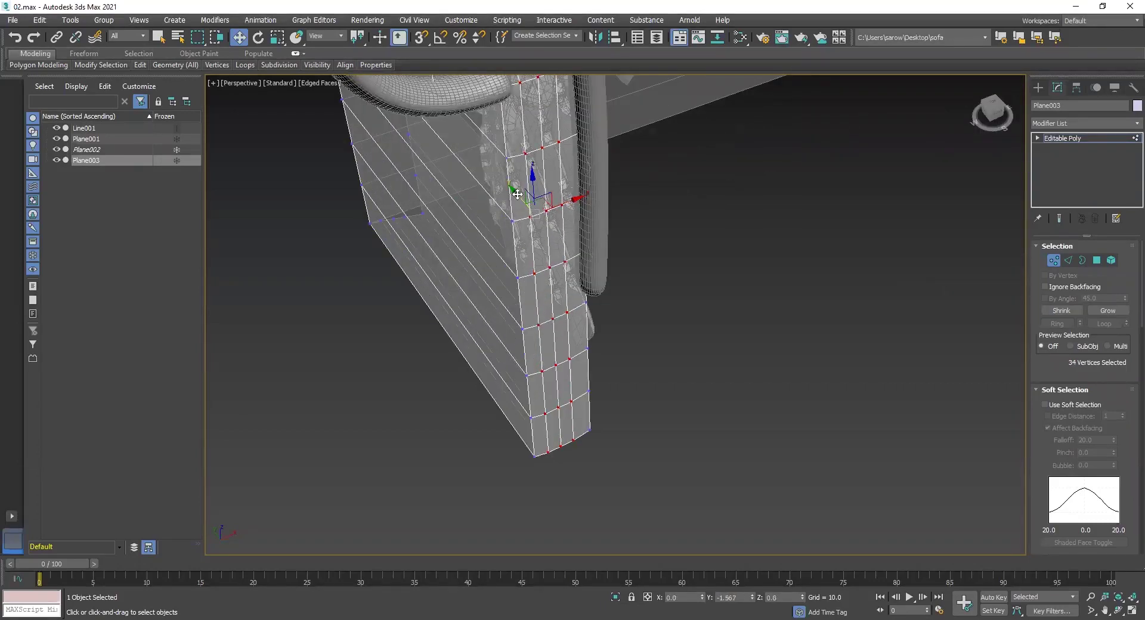
{"action": "middle_click_drag", "start_coordinate": [515, 214], "coordinate": [534, 420]}
{"action": "middle_click_drag", "start_coordinate": [508, 352], "coordinate": [548, 287], "text": "alt"}
{"action": "scroll", "coordinate": [526, 340], "scroll_direction": "down", "scroll_amount": 4}
{"action": "scroll", "coordinate": [704, 307], "scroll_direction": "up", "scroll_amount": 4}
{"action": "left_click_drag", "start_coordinate": [505, 280], "coordinate": [509, 279]}
{"action": "middle_click_drag", "start_coordinate": [532, 266], "coordinate": [548, 434]}
{"action": "middle_click_drag", "start_coordinate": [537, 319], "coordinate": [438, 405]}
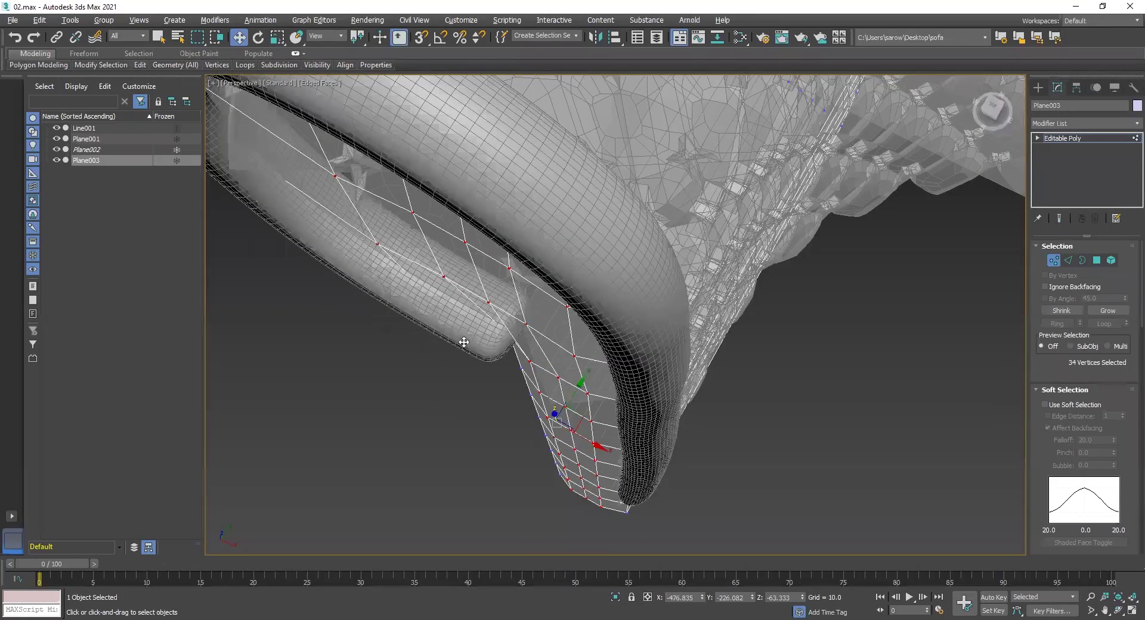
{"action": "middle_click_drag", "start_coordinate": [517, 353], "coordinate": [586, 454], "text": "alt"}
{"action": "middle_click_drag", "start_coordinate": [555, 365], "coordinate": [641, 391], "text": "alt"}
{"action": "left_click", "coordinate": [592, 329]}
Leave vertex editing and apply a TurboSmooth modifier to the armrest and base mesh.
{"action": "middle_click_drag", "start_coordinate": [675, 354], "coordinate": [662, 266], "text": "alt"}
{"action": "scroll", "coordinate": [662, 265], "scroll_direction": "down", "scroll_amount": 2}
{"action": "middle_click_drag", "start_coordinate": [654, 313], "coordinate": [617, 290]}
{"action": "middle_click_drag", "start_coordinate": [689, 309], "coordinate": [578, 376]}
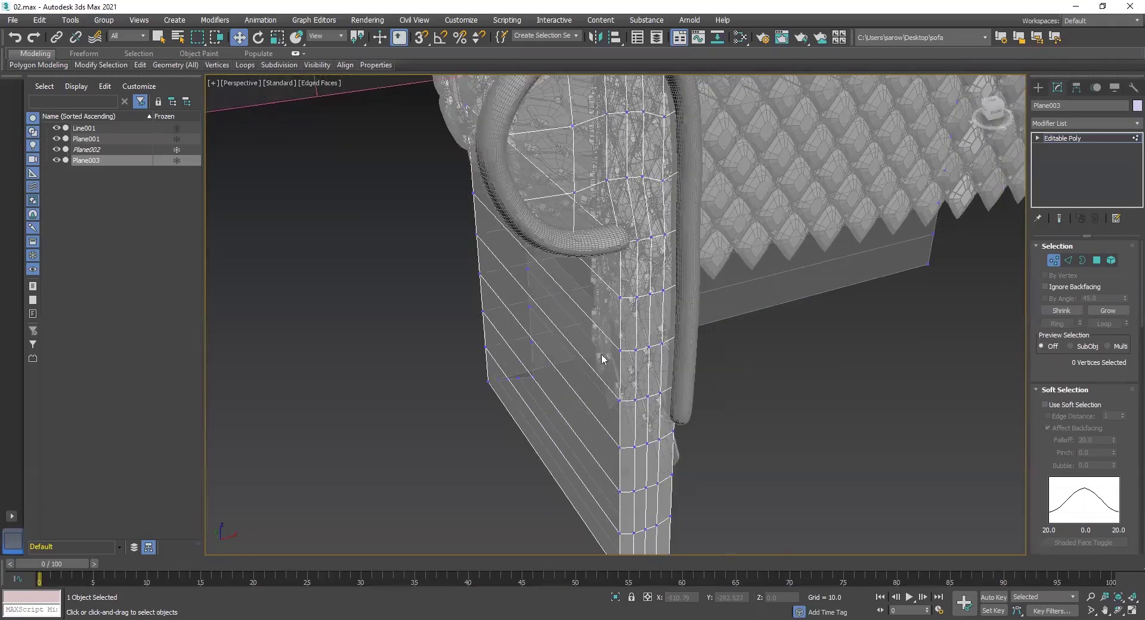
{"action": "left_click", "coordinate": [1070, 138]}
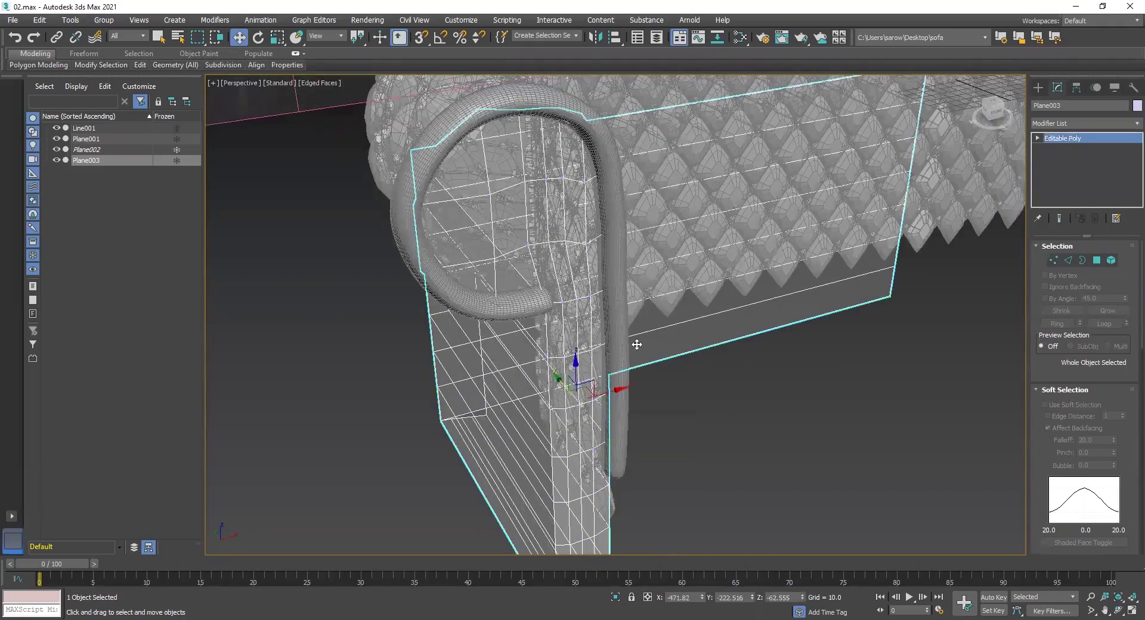
{"action": "middle_click_drag", "start_coordinate": [637, 344], "coordinate": [620, 343], "text": "alt"}
{"action": "left_click", "coordinate": [1089, 123]}
{"action": "type", "text": "tu"}
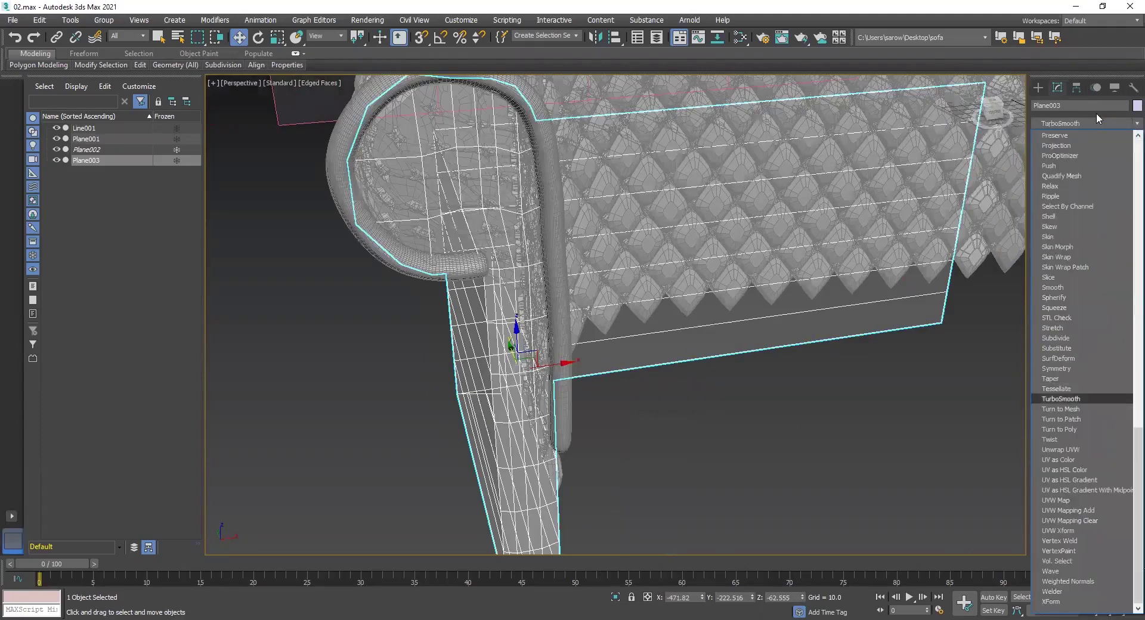
{"action": "left_click", "coordinate": [1082, 399]}
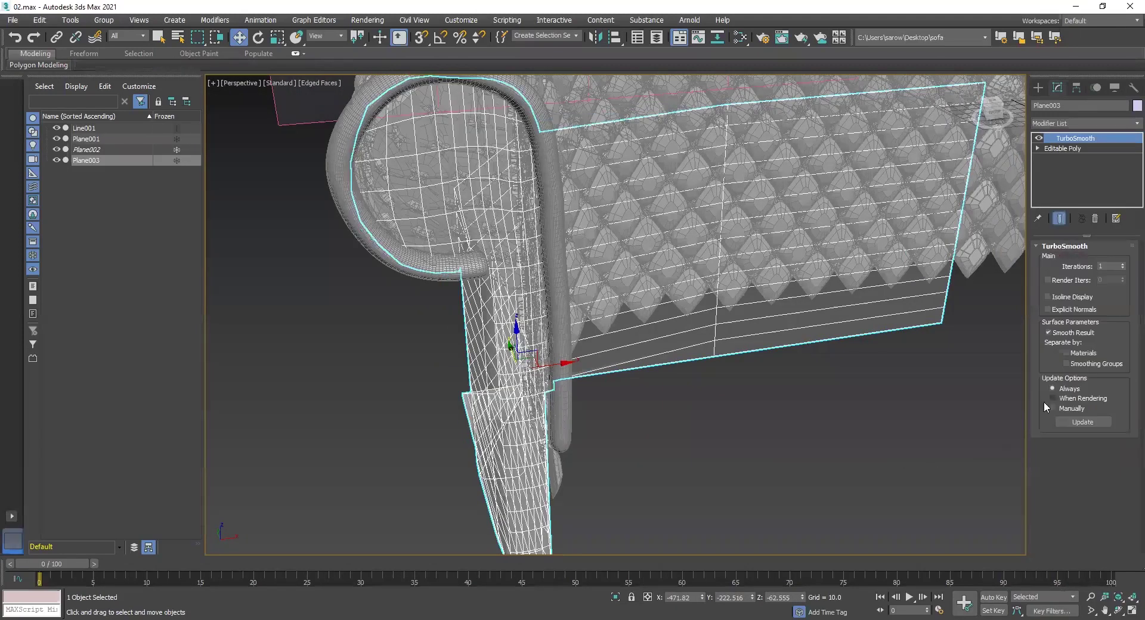
Check the smoothed base from behind and set the TurboSmooth iterations to 2.
{"action": "middle_click_drag", "start_coordinate": [680, 395], "coordinate": [678, 359], "text": "alt"}
{"action": "middle_click_drag", "start_coordinate": [769, 360], "coordinate": [846, 418], "text": "alt"}
{"action": "middle_click_drag", "start_coordinate": [778, 371], "coordinate": [773, 360], "text": "alt"}
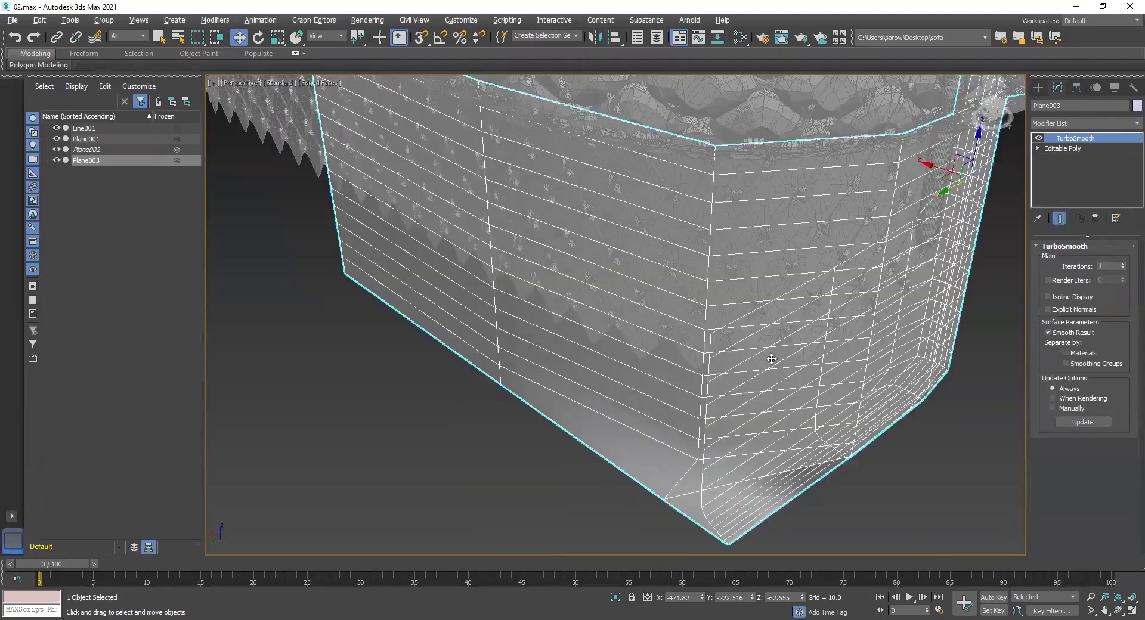
{"action": "middle_click_drag", "start_coordinate": [829, 408], "coordinate": [808, 399], "text": "alt"}
{"action": "middle_click_drag", "start_coordinate": [760, 368], "coordinate": [700, 394], "text": "alt"}
{"action": "scroll", "coordinate": [666, 379], "scroll_direction": "down", "scroll_amount": 2}
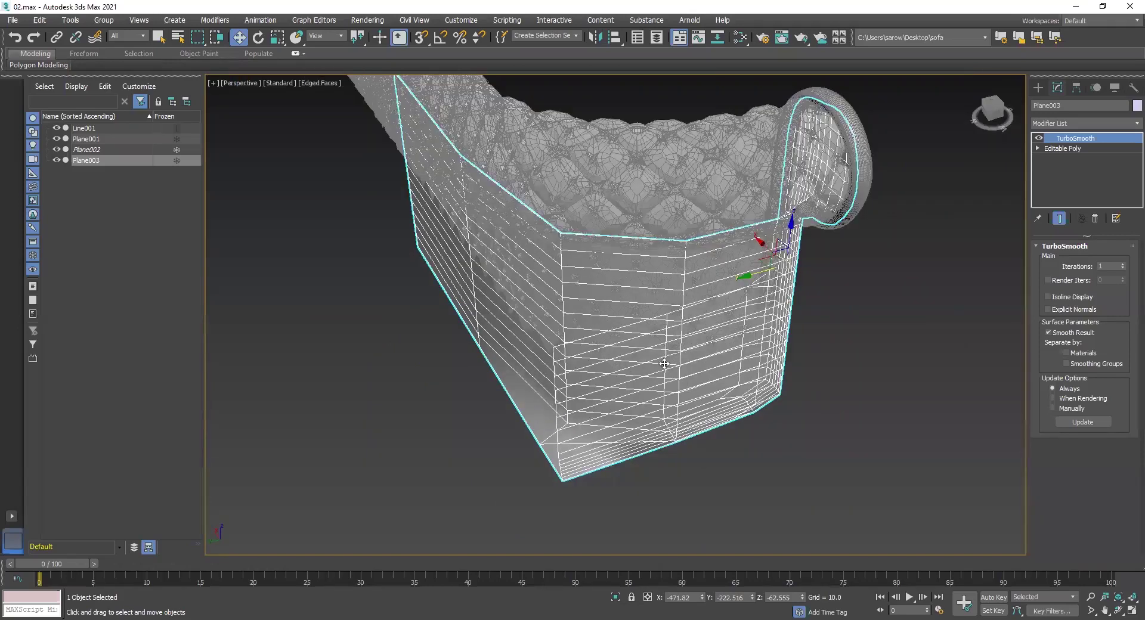
{"action": "middle_click_drag", "start_coordinate": [658, 364], "coordinate": [651, 363], "text": "alt"}
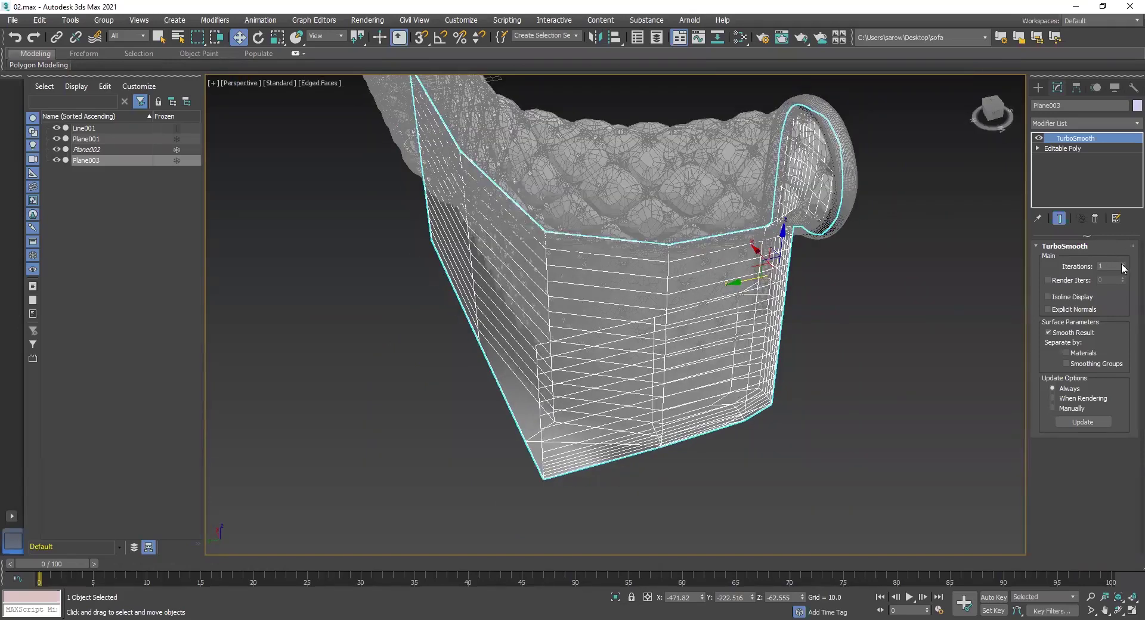
{"action": "left_click", "coordinate": [1122, 265]}
Turn off the edged-faces display and the armrest mesh's see-through mode.
{"action": "middle_click_drag", "start_coordinate": [718, 328], "coordinate": [613, 309], "text": "alt"}
{"action": "key", "text": "F4"}
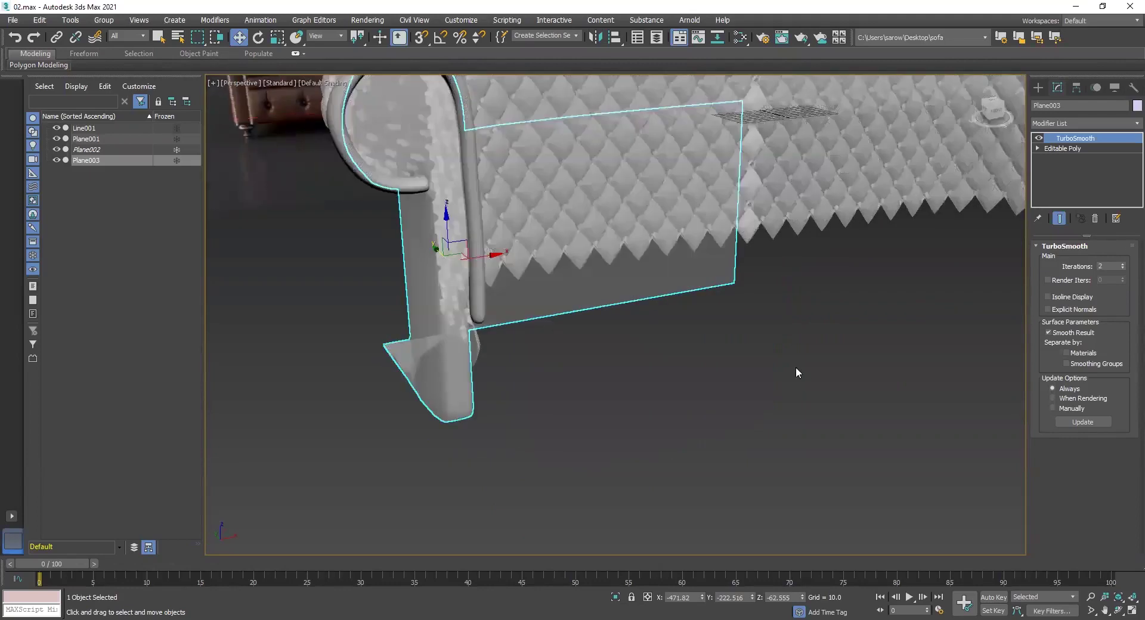
{"action": "key", "text": "alt+x"}
{"action": "middle_click_drag", "start_coordinate": [530, 328], "coordinate": [597, 412]}
{"action": "scroll", "coordinate": [483, 296], "scroll_direction": "up", "scroll_amount": 2}
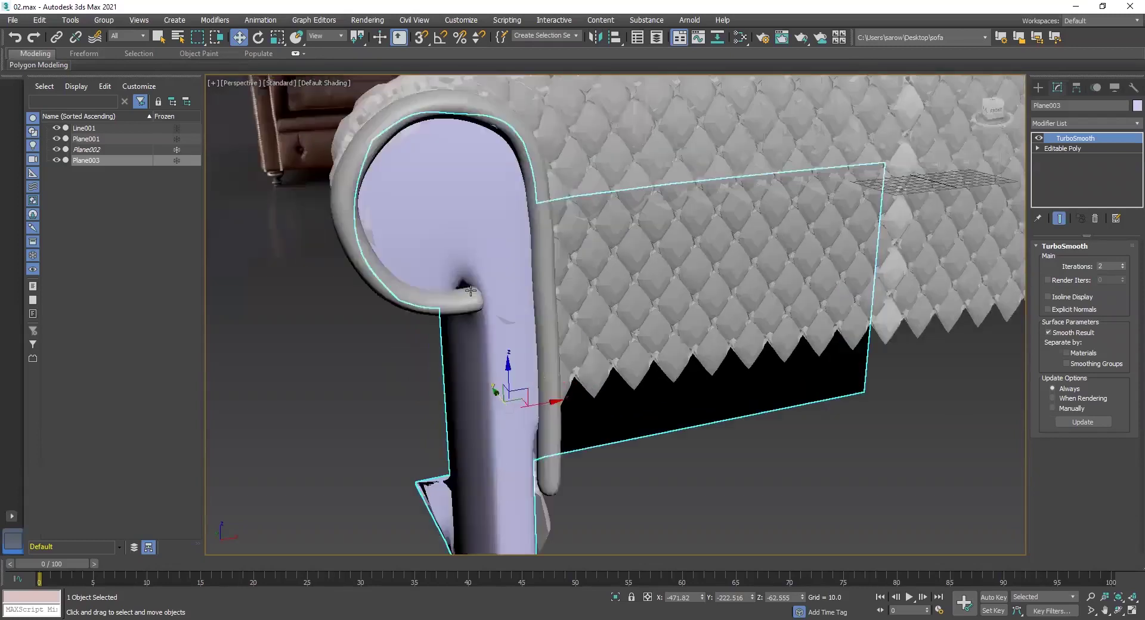
Examine the smoothed mesh around the trim's scroll end, the front panel and the base's rear outer corner.
{"action": "scroll", "coordinate": [471, 291], "scroll_direction": "up", "scroll_amount": 1}
{"action": "scroll", "coordinate": [473, 284], "scroll_direction": "down", "scroll_amount": 1}
{"action": "middle_click_drag", "start_coordinate": [471, 256], "coordinate": [429, 253], "text": "alt"}
{"action": "scroll", "coordinate": [402, 243], "scroll_direction": "up", "scroll_amount": 2}
{"action": "middle_click_drag", "start_coordinate": [392, 214], "coordinate": [460, 316], "text": "alt"}
{"action": "middle_click_drag", "start_coordinate": [460, 316], "coordinate": [474, 347]}
{"action": "middle_click_drag", "start_coordinate": [485, 273], "coordinate": [506, 321], "text": "alt"}
{"action": "middle_click_drag", "start_coordinate": [595, 362], "coordinate": [714, 185], "text": "alt"}
{"action": "key", "text": "ctrl+d"}
{"action": "middle_click_drag", "start_coordinate": [749, 320], "coordinate": [785, 338], "text": "alt"}
{"action": "left_click", "coordinate": [994, 292]}
{"action": "middle_click_drag", "start_coordinate": [995, 292], "coordinate": [728, 260]}
{"action": "middle_click_drag", "start_coordinate": [727, 259], "coordinate": [772, 306], "text": "alt"}
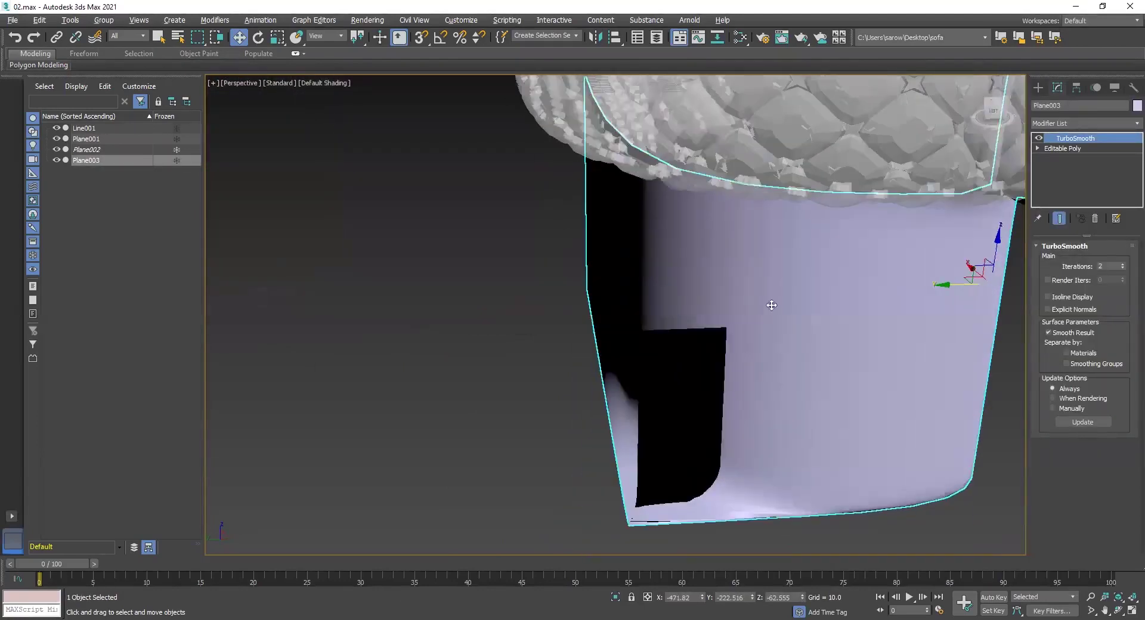
Show edged faces and add a SwiftLoop vertical edge loop on each side of the base's rear outer corner.
{"action": "left_click", "coordinate": [1051, 148]}
{"action": "middle_click_drag", "start_coordinate": [626, 332], "coordinate": [673, 370], "text": "alt"}
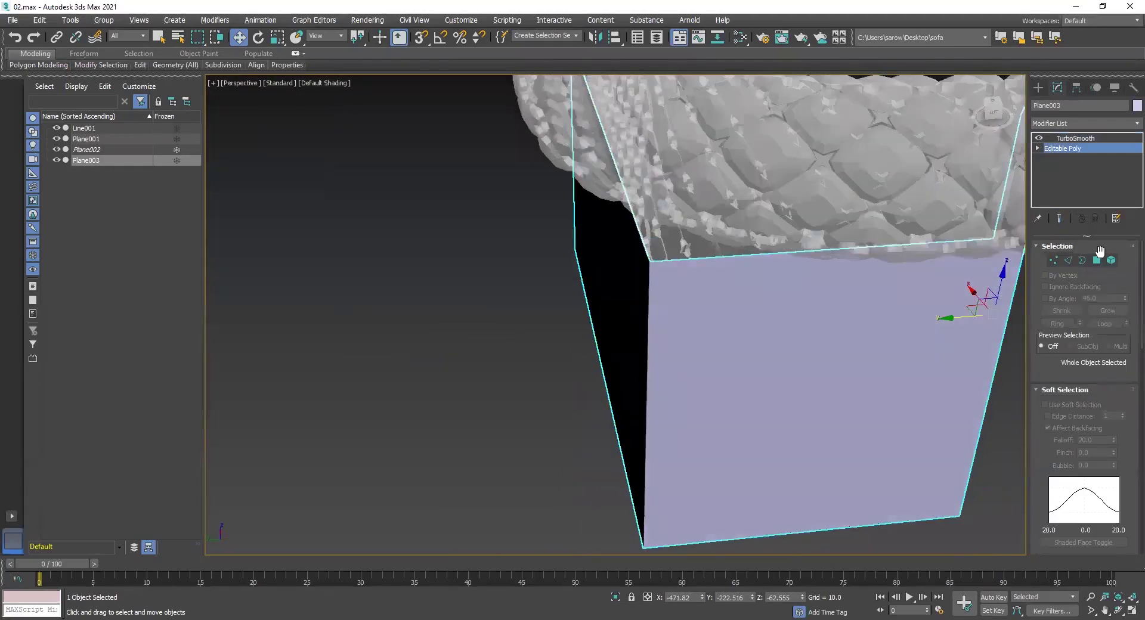
{"action": "left_click", "coordinate": [1069, 260]}
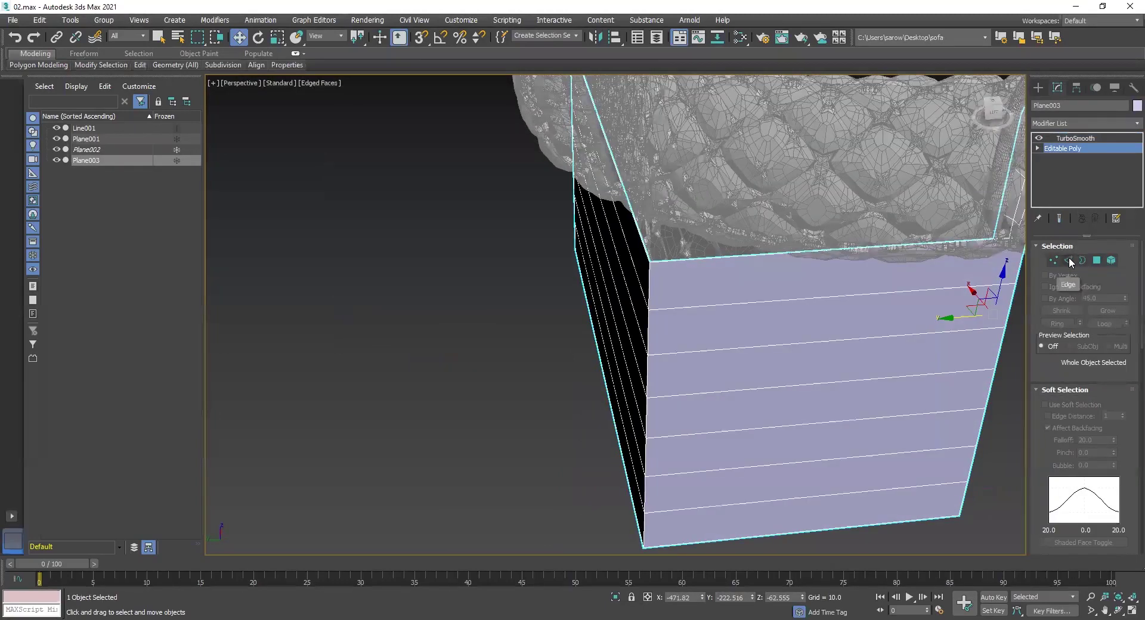
{"action": "middle_click_drag", "start_coordinate": [656, 392], "coordinate": [680, 357], "text": "alt"}
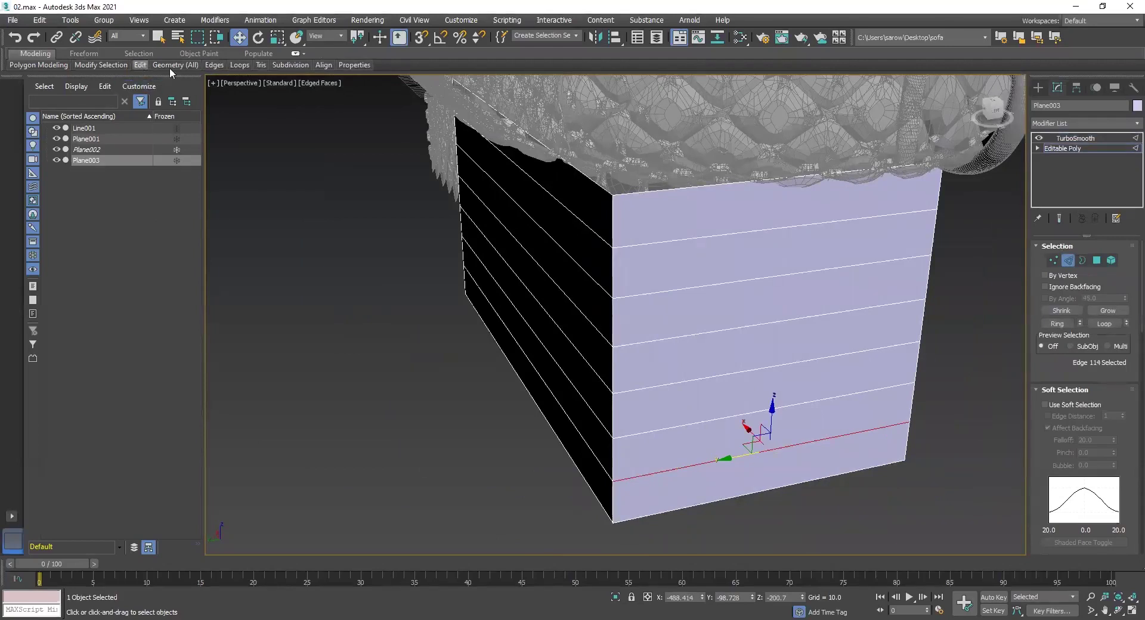
{"action": "mouse_move", "coordinate": [169, 67]}
{"action": "left_click", "coordinate": [236, 95]}
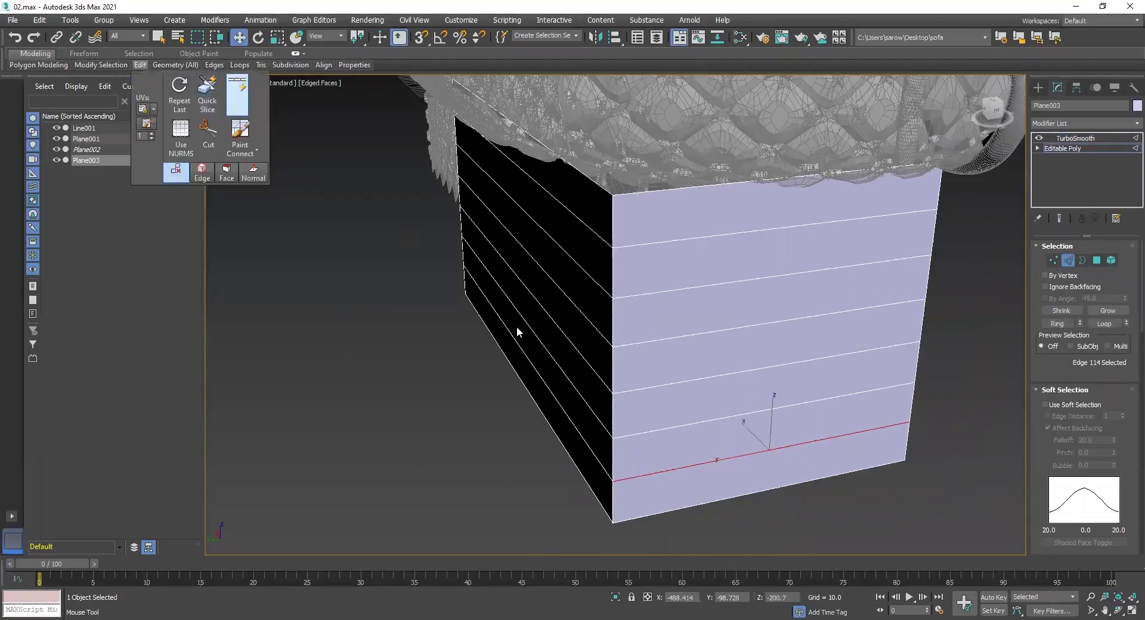
{"action": "left_click", "coordinate": [649, 418]}
{"action": "middle_click_drag", "start_coordinate": [632, 387], "coordinate": [757, 423], "text": "alt"}
{"action": "left_click", "coordinate": [626, 443]}
{"action": "middle_click_drag", "start_coordinate": [672, 445], "coordinate": [751, 441], "text": "alt"}
{"action": "left_click", "coordinate": [1065, 148]}
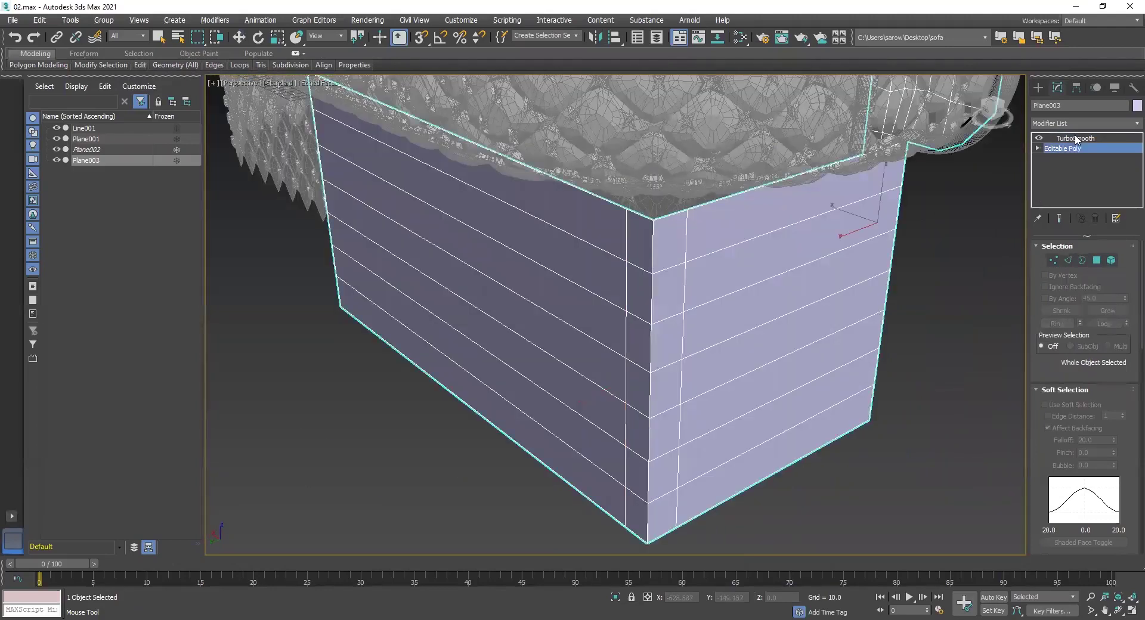
Return to the TurboSmooth result and examine the base and the front panel's dent beside the trim's scroll end.
{"action": "left_click", "coordinate": [1077, 138]}
{"action": "key", "text": "w"}
{"action": "middle_click_drag", "start_coordinate": [784, 245], "coordinate": [495, 351], "text": "alt"}
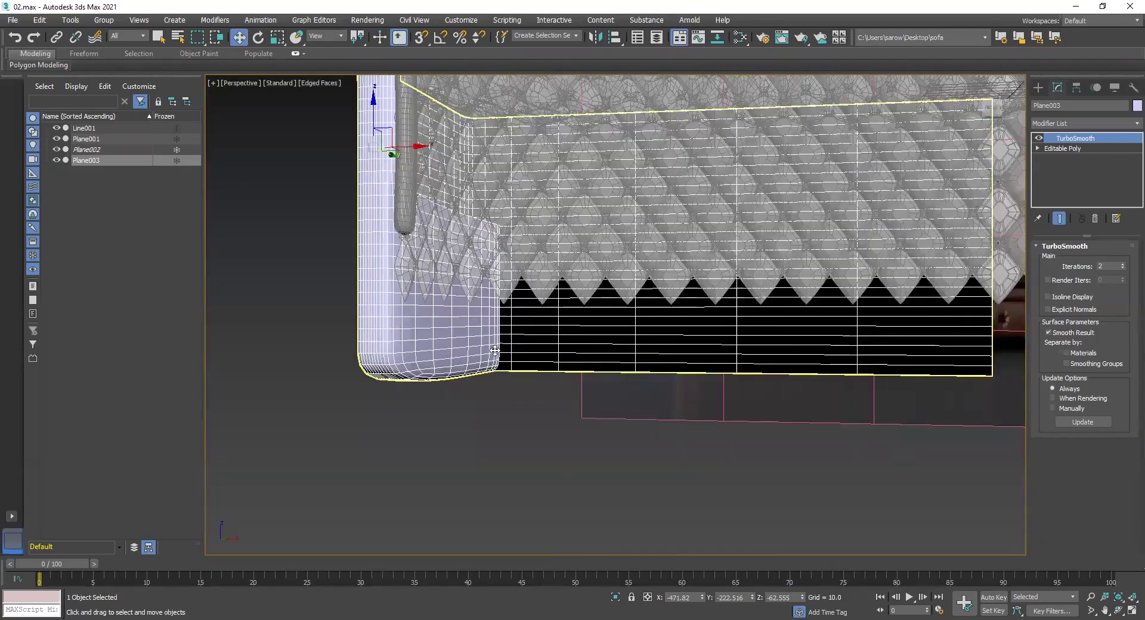
{"action": "middle_click_drag", "start_coordinate": [637, 346], "coordinate": [572, 313], "text": "alt"}
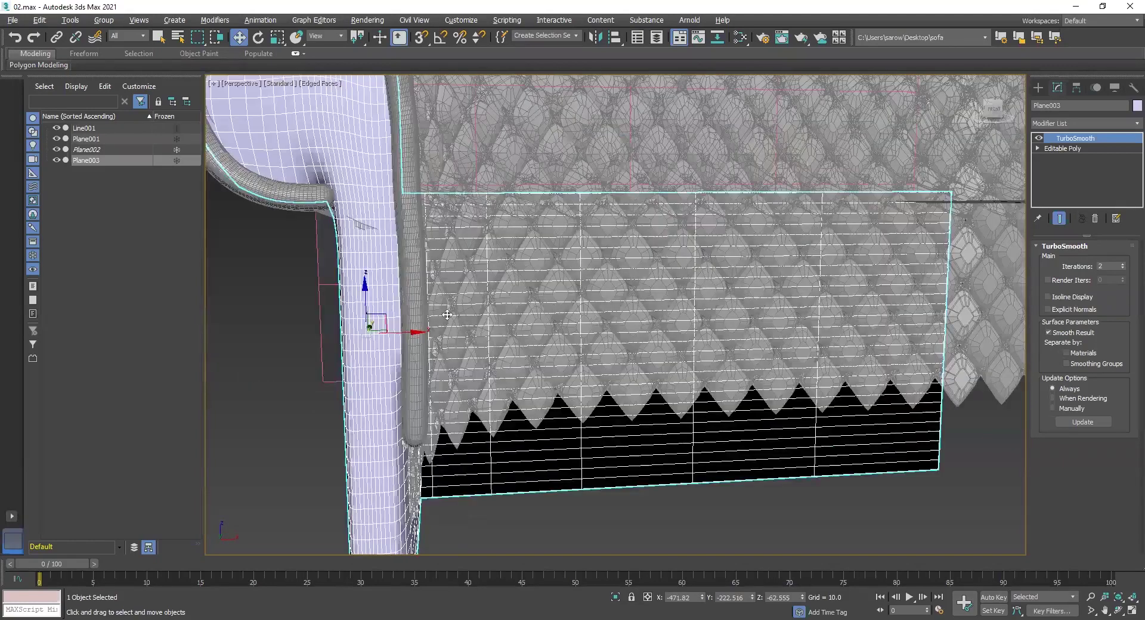
{"action": "scroll", "coordinate": [427, 308], "scroll_direction": "up", "scroll_amount": 4}
{"action": "middle_click_drag", "start_coordinate": [473, 329], "coordinate": [495, 326], "text": "alt"}
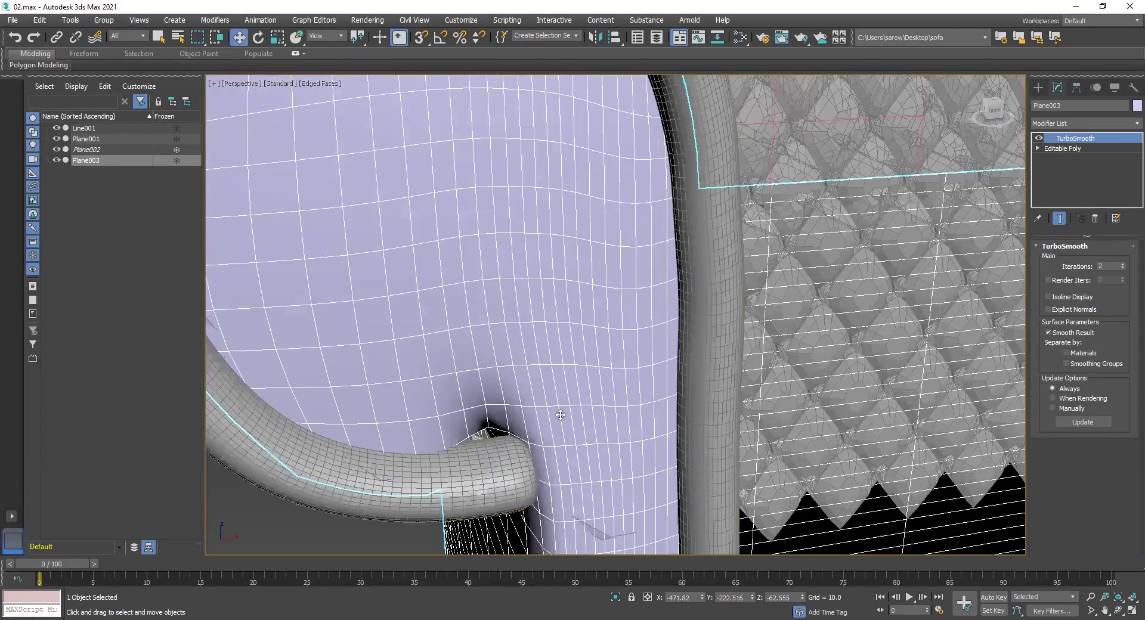
{"action": "middle_click_drag", "start_coordinate": [522, 402], "coordinate": [523, 395], "text": "alt"}
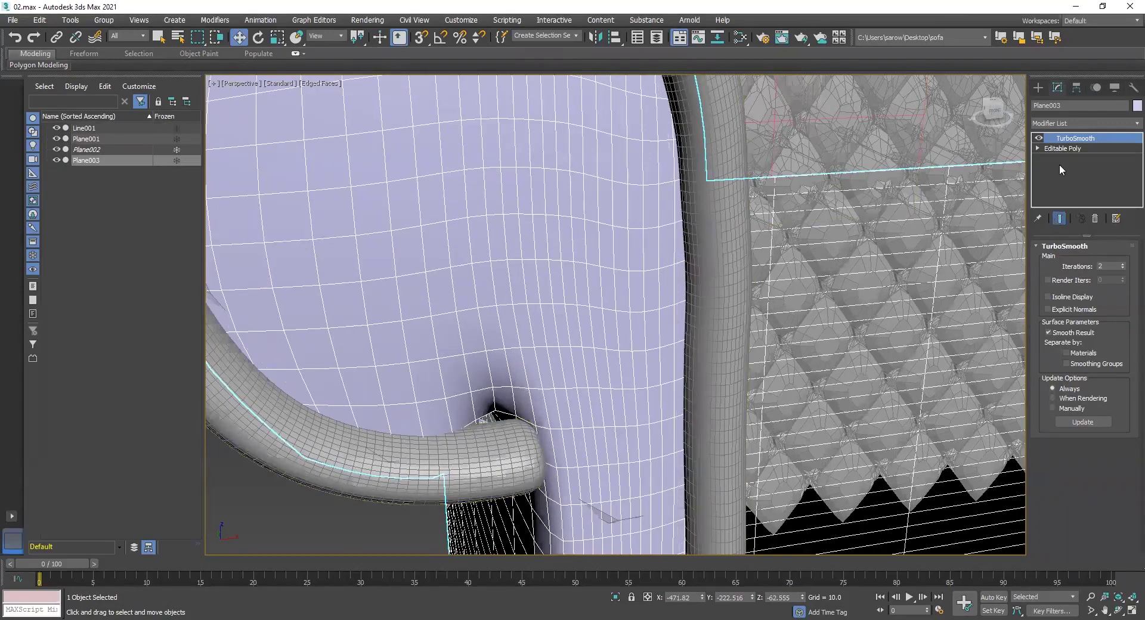
In the base mesh's vertex level, select the front panel vertex hidden inside the trim's scroll end, using wireframe display.
{"action": "left_click", "coordinate": [1059, 149]}
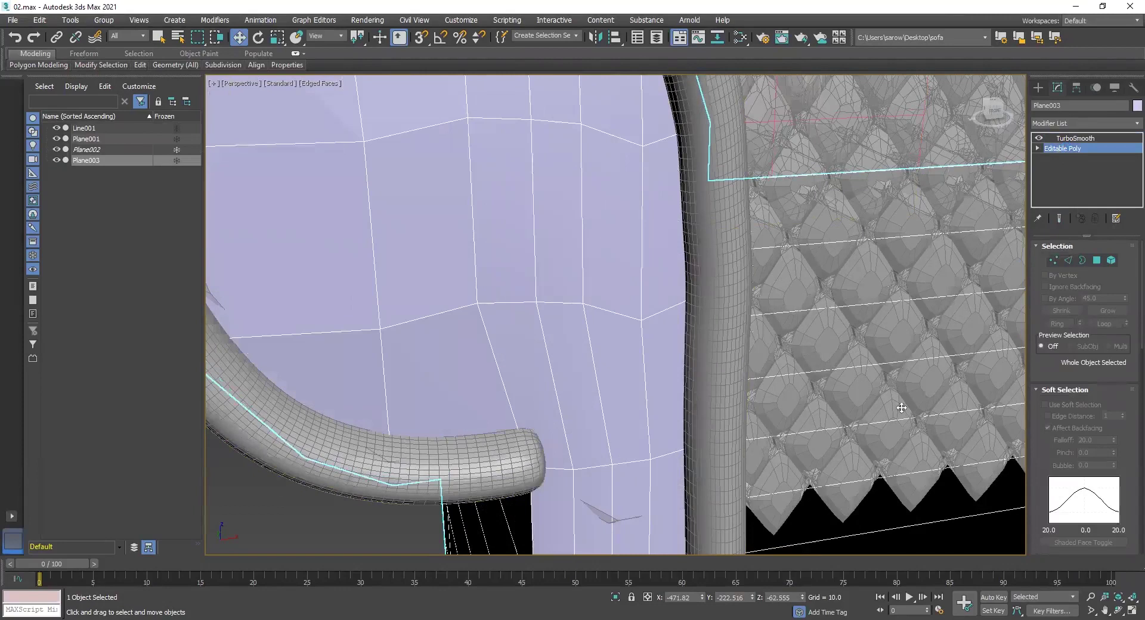
{"action": "left_click", "coordinate": [1053, 260]}
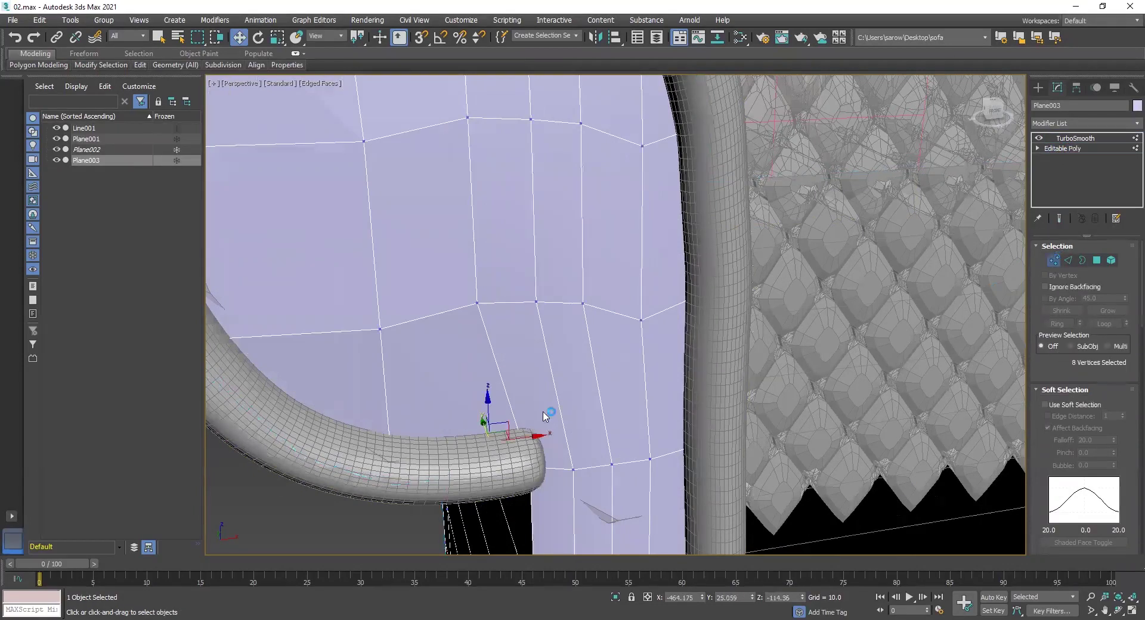
{"action": "middle_click_drag", "start_coordinate": [529, 465], "coordinate": [567, 489], "text": "alt"}
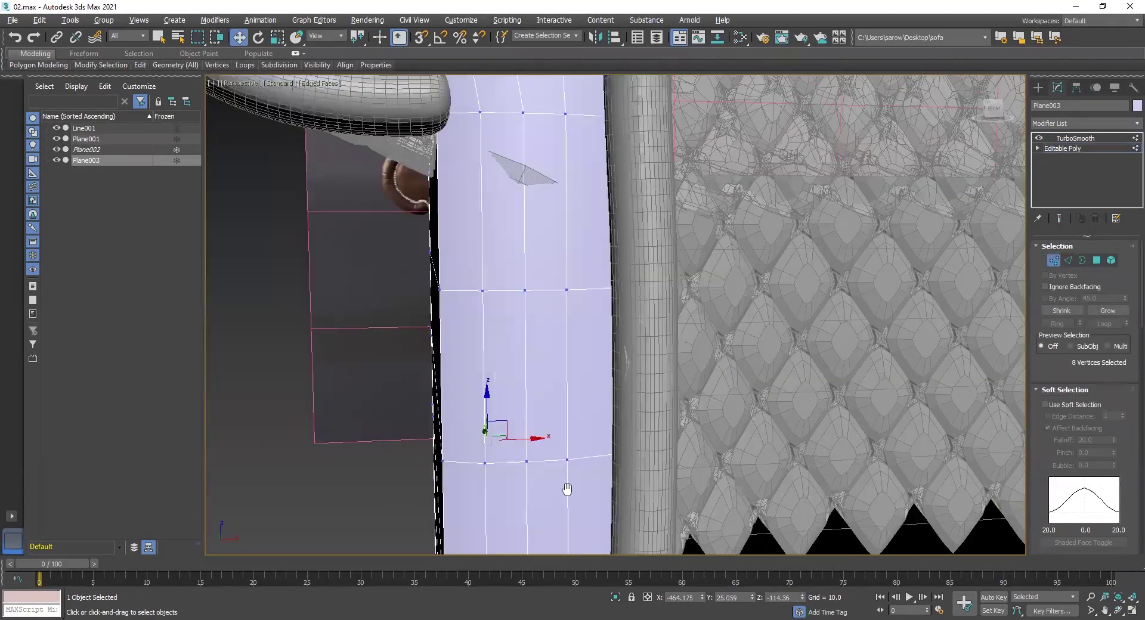
{"action": "middle_click_drag", "start_coordinate": [499, 274], "coordinate": [734, 335], "text": "alt"}
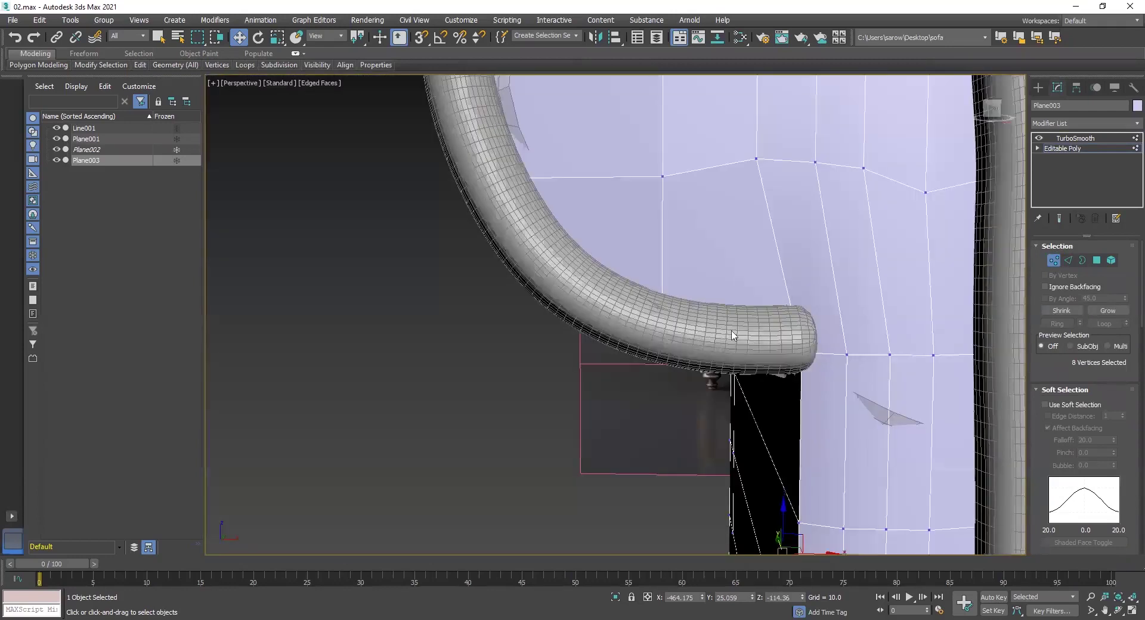
{"action": "key", "text": "F3"}
{"action": "left_click", "coordinate": [802, 353]}
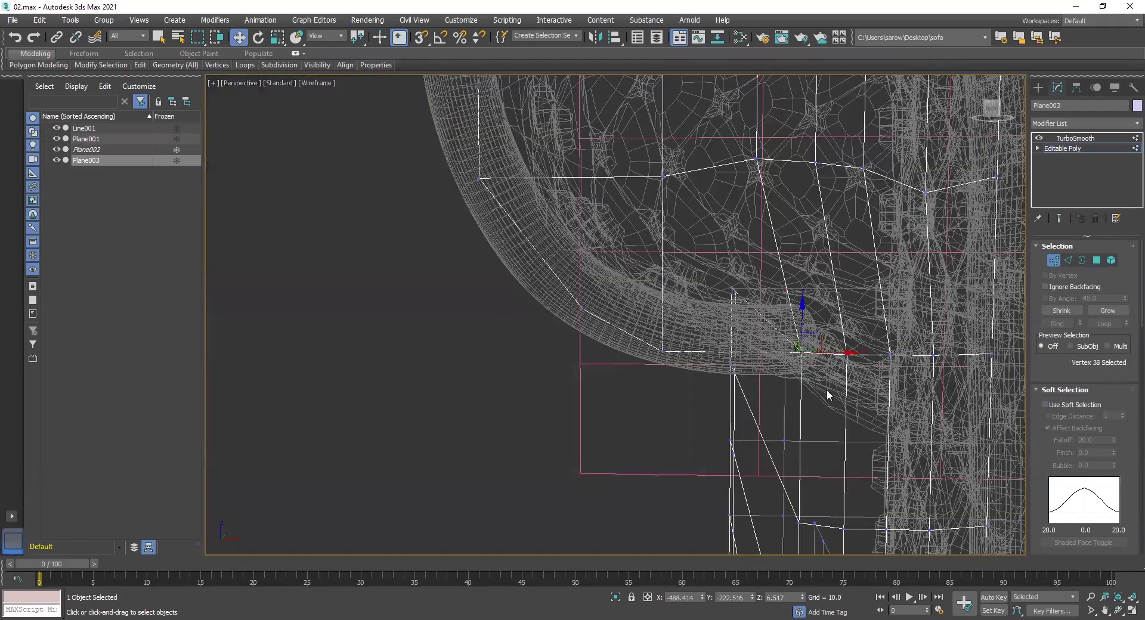
Move the selected scroll-end vertex about 0.6 units forward along Y and restore the shaded display.
{"action": "scroll", "coordinate": [828, 395], "scroll_direction": "up", "scroll_amount": 5}
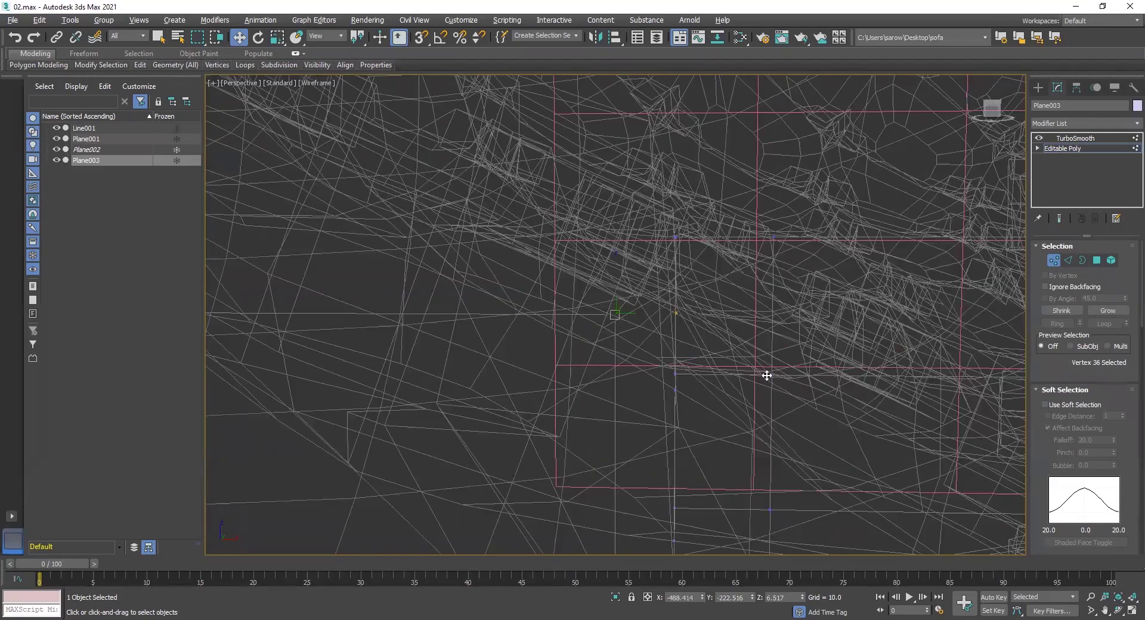
{"action": "scroll", "coordinate": [713, 367], "scroll_direction": "up", "scroll_amount": 4}
{"action": "scroll", "coordinate": [650, 374], "scroll_direction": "up", "scroll_amount": 1}
{"action": "scroll", "coordinate": [650, 374], "scroll_direction": "down", "scroll_amount": 5}
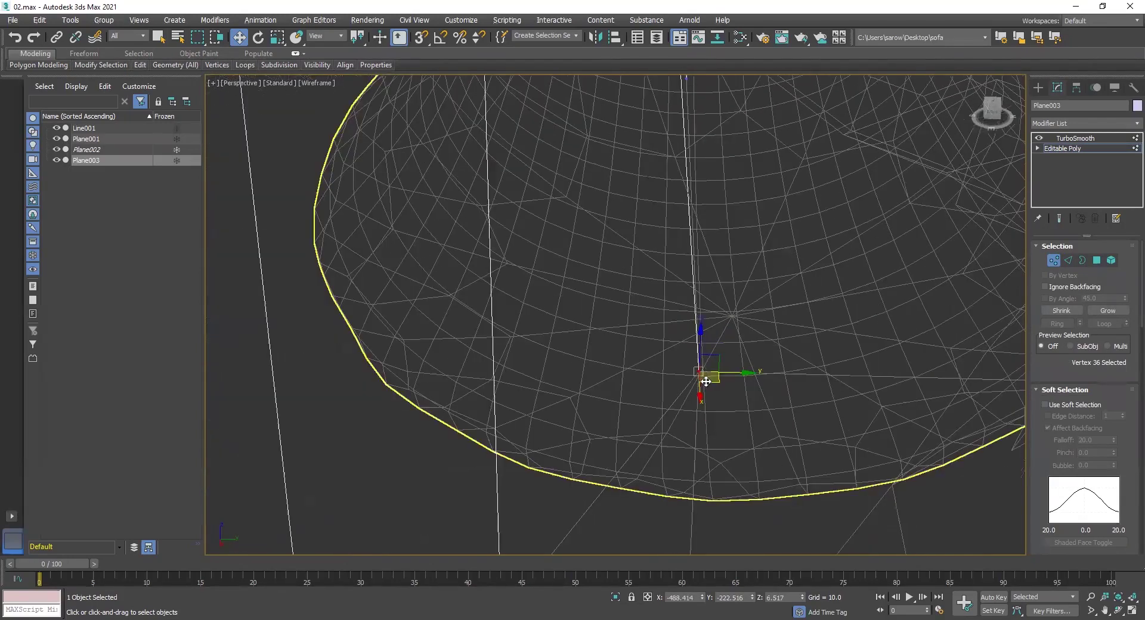
{"action": "middle_click_drag", "start_coordinate": [725, 377], "coordinate": [735, 370], "text": "alt"}
{"action": "left_click_drag", "start_coordinate": [734, 370], "coordinate": [708, 371]}
{"action": "scroll", "coordinate": [701, 369], "scroll_direction": "down", "scroll_amount": 2}
{"action": "mouse_move", "coordinate": [701, 368]}
{"action": "middle_mouse_down", "text": "alt"}
{"action": "mouse_move", "coordinate": [769, 387]}
{"action": "mouse_move", "coordinate": [733, 468]}
{"action": "middle_mouse_up", "text": "alt"}
{"action": "key", "text": "F3"}
{"action": "scroll", "coordinate": [769, 388], "scroll_direction": "down", "scroll_amount": 4}
{"action": "middle_click_drag", "start_coordinate": [734, 468], "coordinate": [734, 460], "text": "alt"}
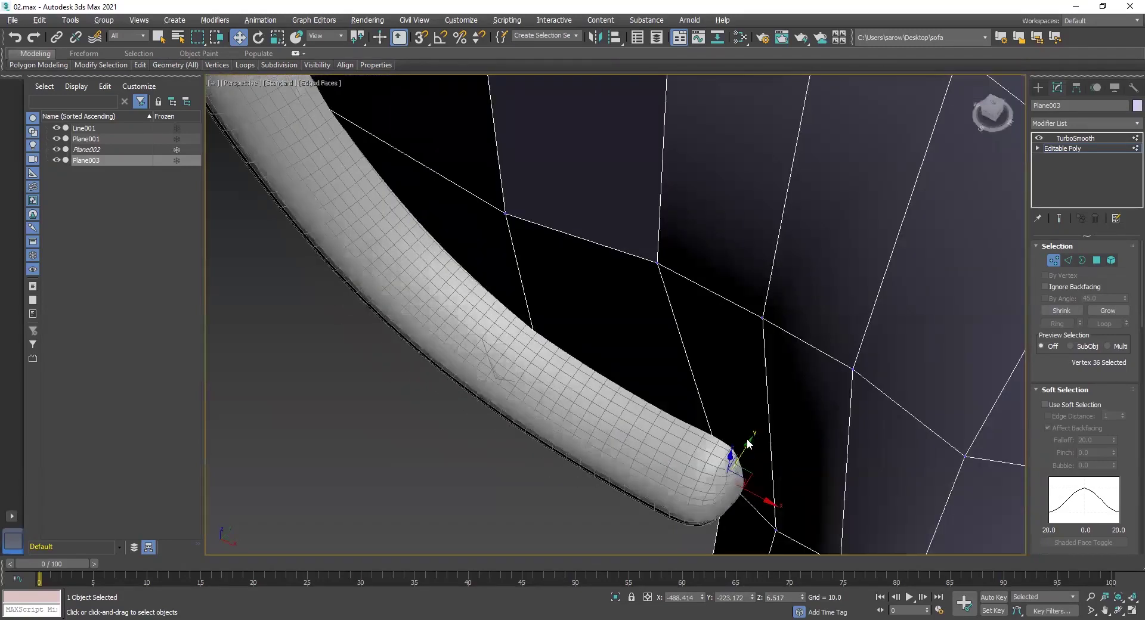
{"action": "left_click_drag", "start_coordinate": [747, 445], "coordinate": [747, 443]}
{"action": "scroll", "coordinate": [746, 443], "scroll_direction": "down", "scroll_amount": 4}
{"action": "middle_click_drag", "start_coordinate": [747, 410], "coordinate": [794, 445], "text": "alt"}
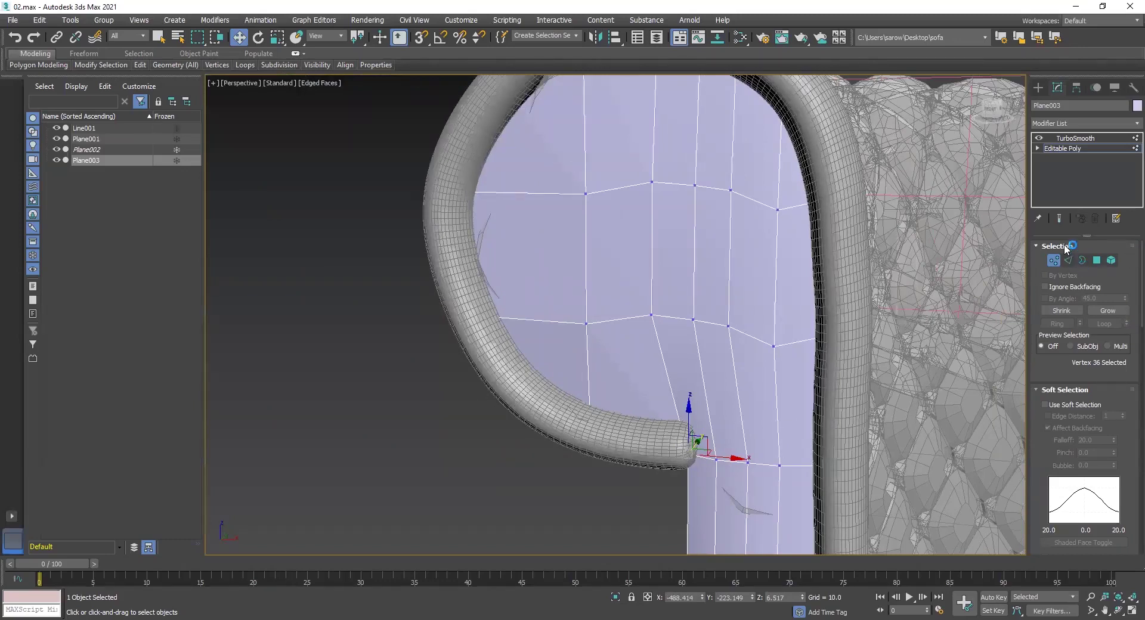
Add a SwiftLoop horizontal edge loop across the front panel just above the scroll-end edge row and return to the TurboSmooth result.
{"action": "mouse_move", "coordinate": [141, 66]}
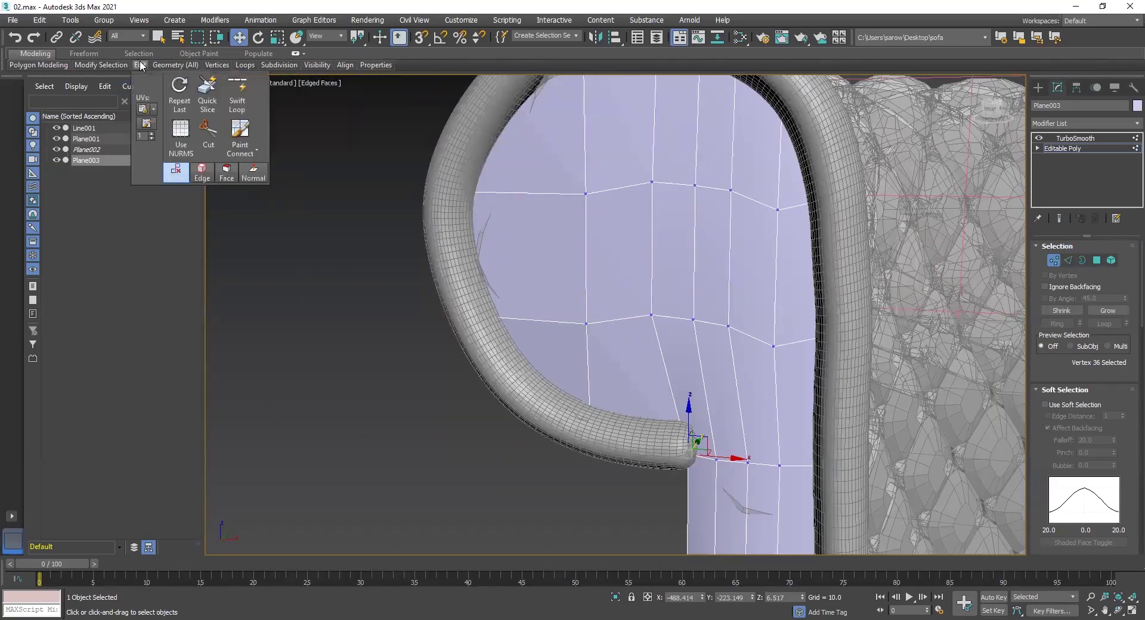
{"action": "left_click", "coordinate": [229, 96]}
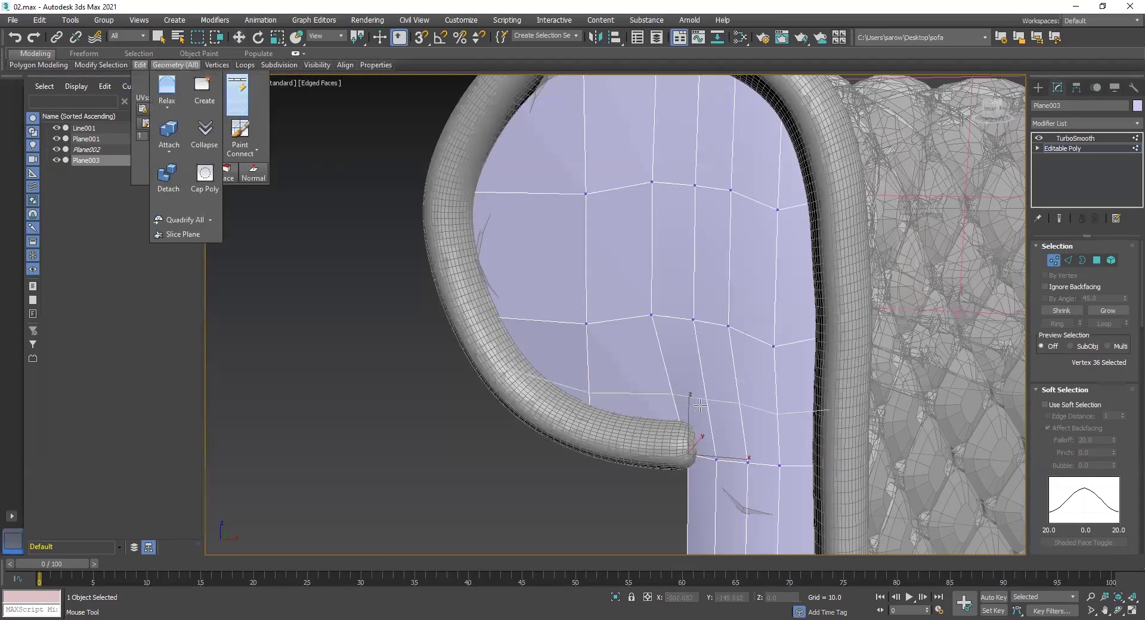
{"action": "left_click", "coordinate": [716, 441]}
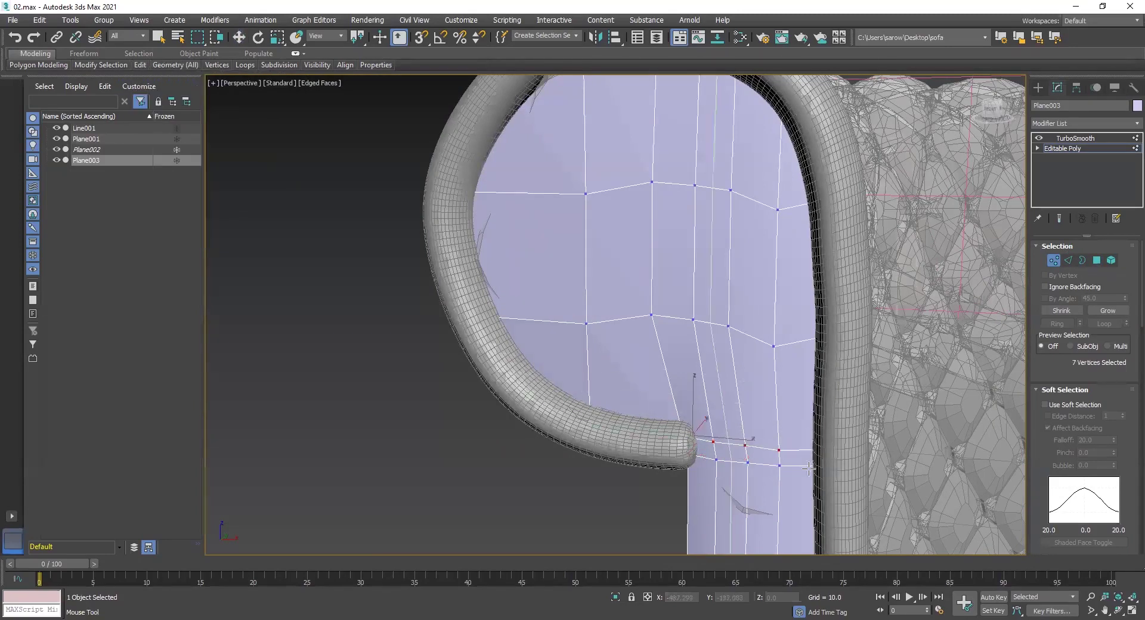
{"action": "left_click", "coordinate": [1072, 150]}
{"action": "left_click", "coordinate": [1074, 139]}
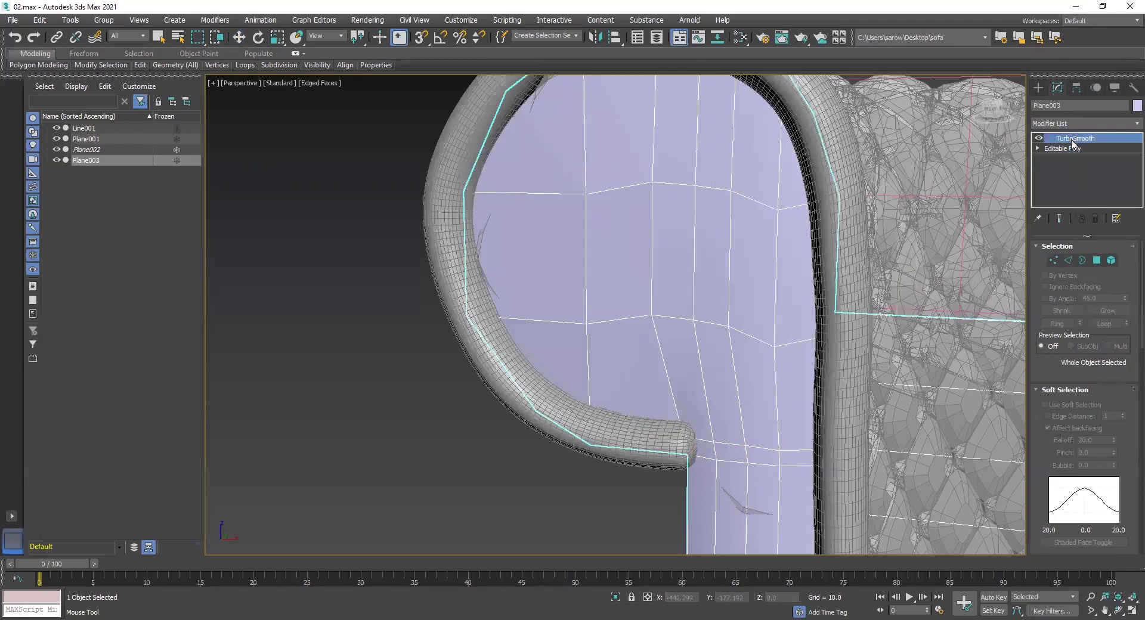
{"action": "key", "text": "w"}
{"action": "left_click", "coordinate": [409, 459]}
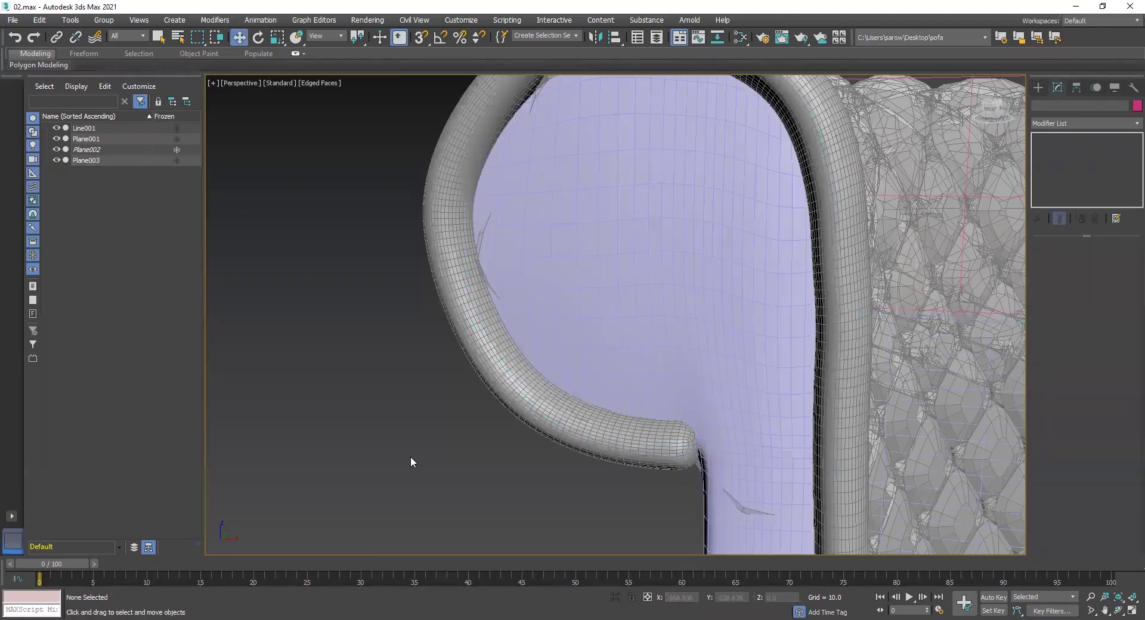
Change the base object's display color to the light grey custom color and deselect it.
{"action": "scroll", "coordinate": [411, 458], "scroll_direction": "down", "scroll_amount": 6}
{"action": "middle_click_drag", "start_coordinate": [527, 429], "coordinate": [481, 531], "text": "alt"}
{"action": "scroll", "coordinate": [482, 531], "scroll_direction": "up", "scroll_amount": 6}
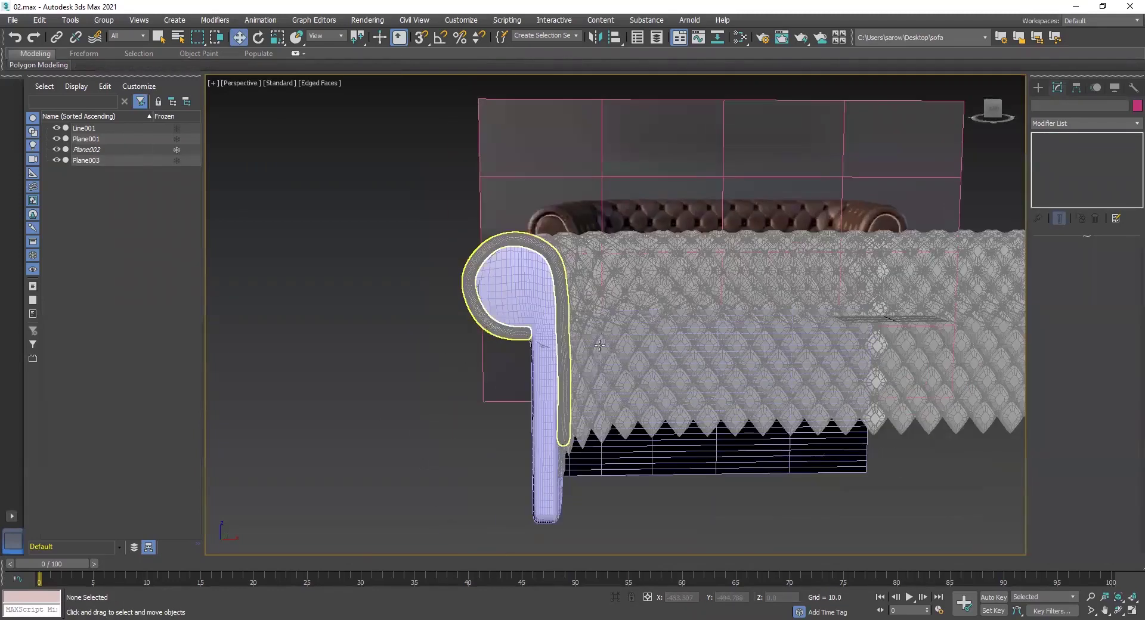
{"action": "scroll", "coordinate": [659, 455], "scroll_direction": "up", "scroll_amount": 4}
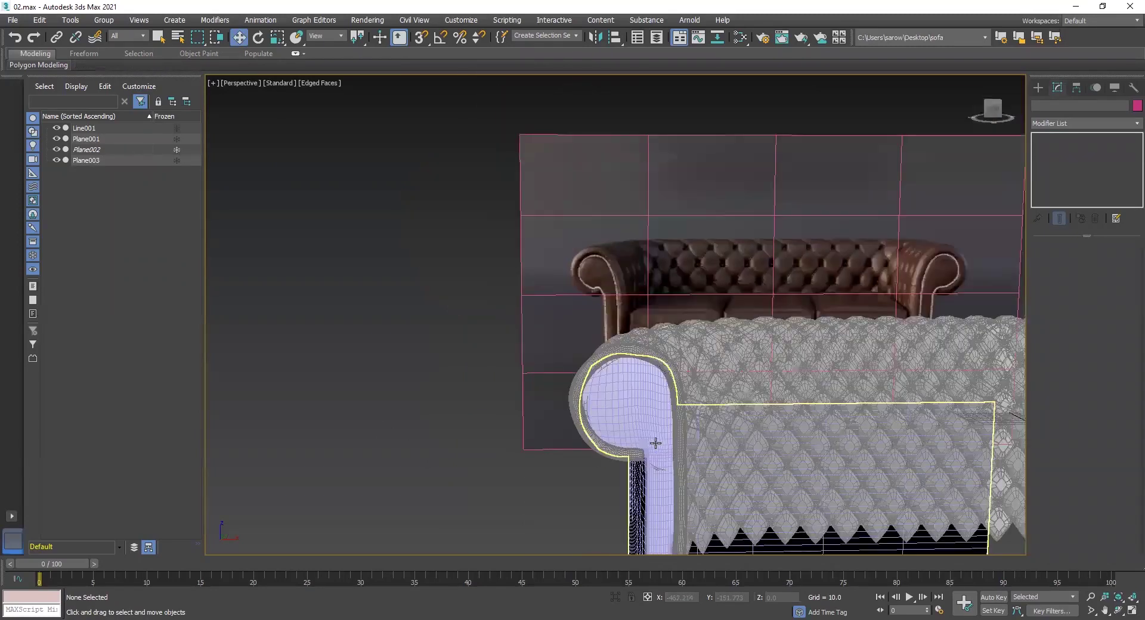
{"action": "middle_click_drag", "start_coordinate": [687, 465], "coordinate": [621, 376]}
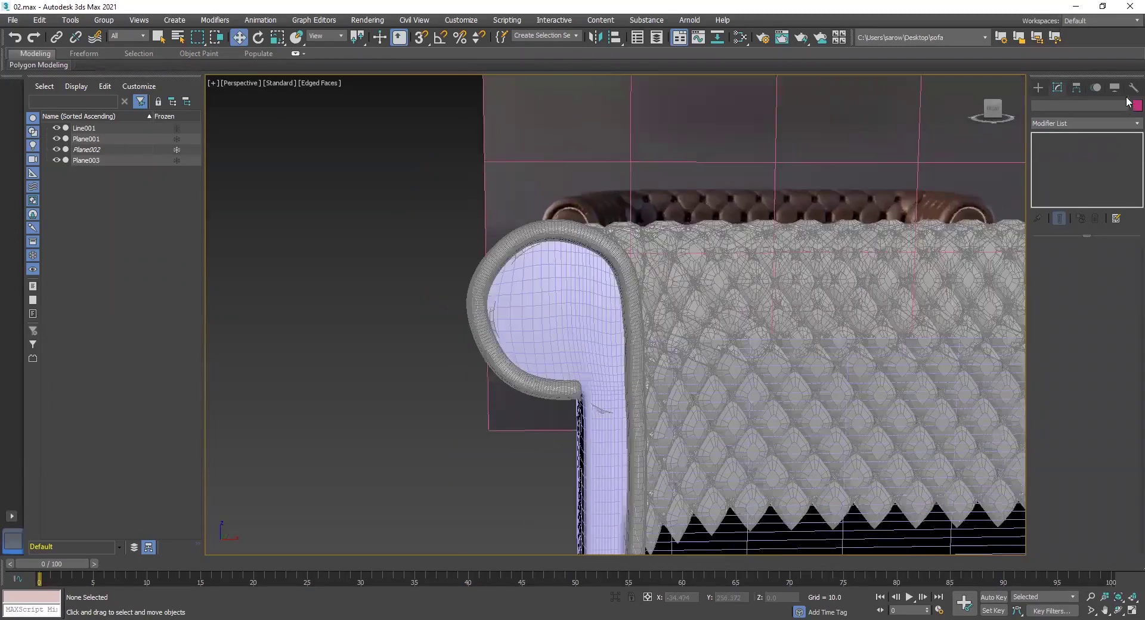
{"action": "left_click", "coordinate": [582, 283]}
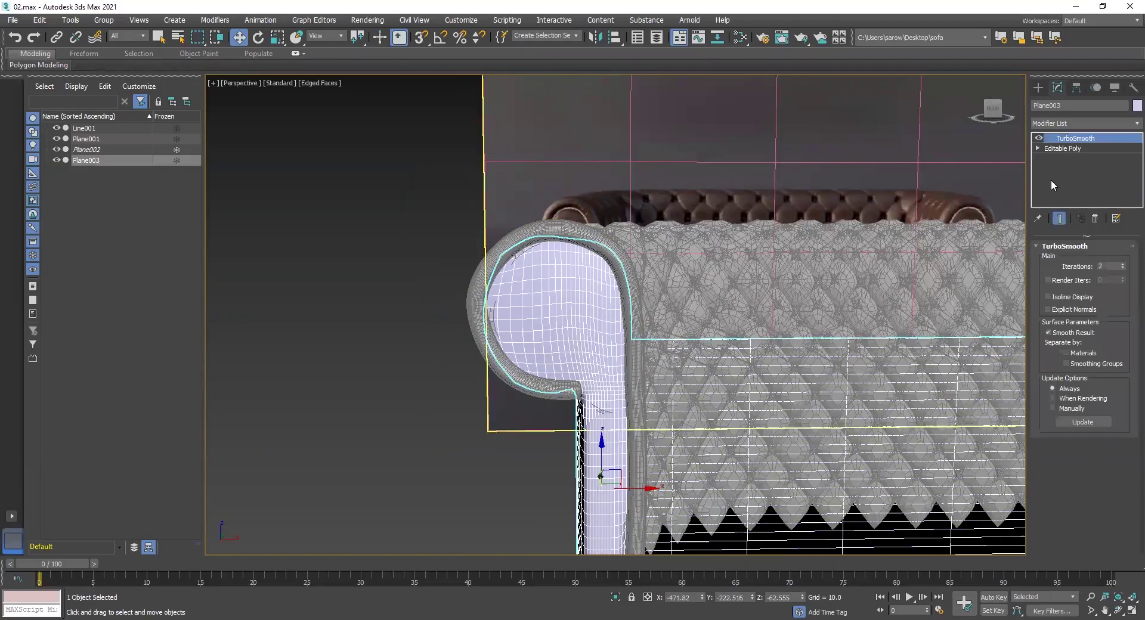
{"action": "left_click", "coordinate": [1136, 106]}
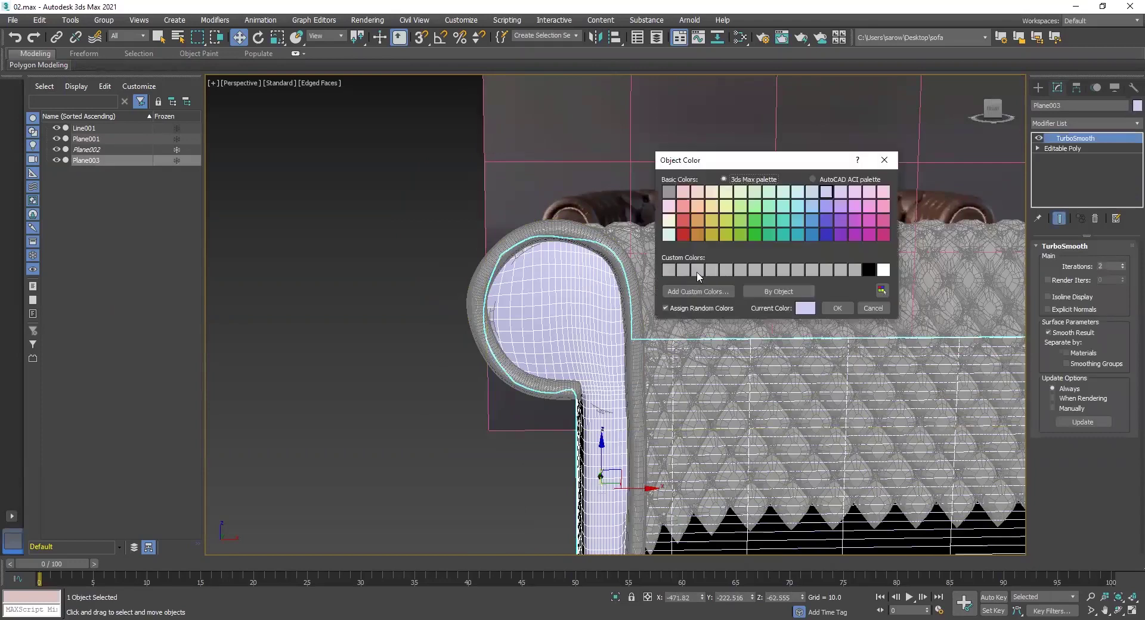
{"action": "left_click", "coordinate": [668, 270]}
{"action": "left_click", "coordinate": [835, 310]}
{"action": "left_click", "coordinate": [576, 412]}
Hide the edged faces and compare the smoothed armrest front with the nailhead trim on the reference sofa.
{"action": "scroll", "coordinate": [576, 414], "scroll_direction": "up", "scroll_amount": 2}
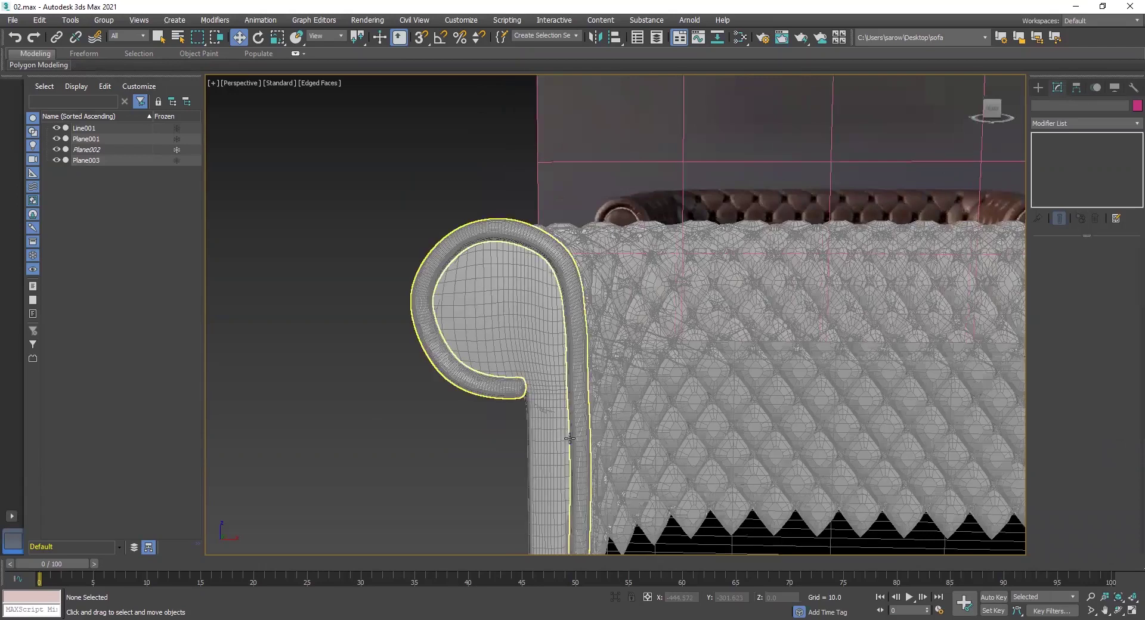
{"action": "key", "text": "F4"}
{"action": "scroll", "coordinate": [549, 441], "scroll_direction": "down", "scroll_amount": 3}
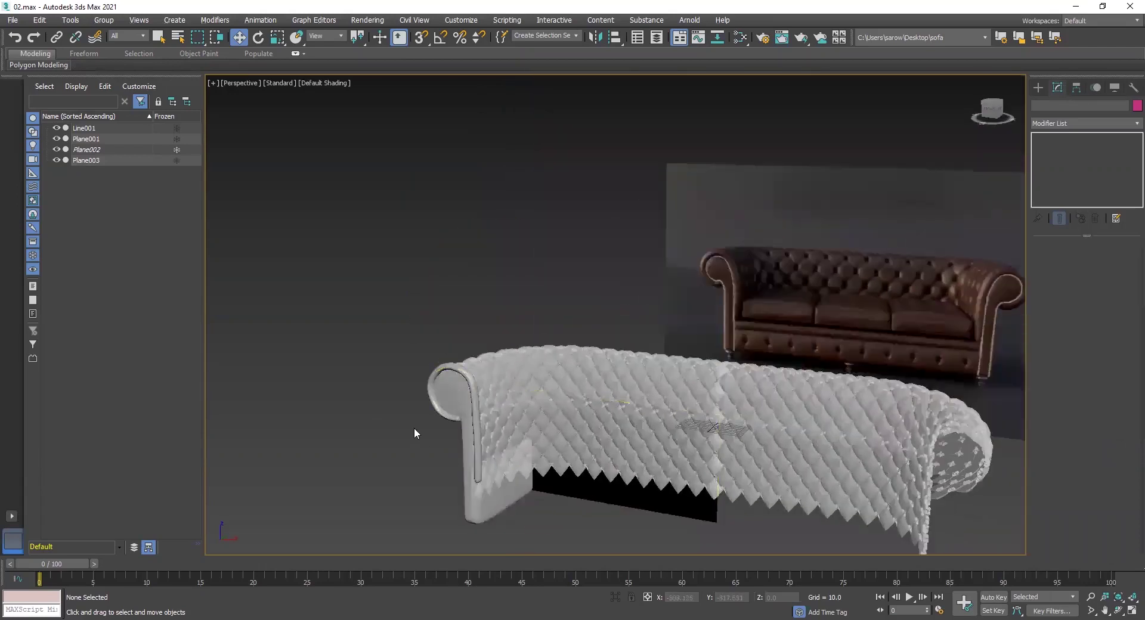
{"action": "scroll", "coordinate": [417, 428], "scroll_direction": "up", "scroll_amount": 4}
{"action": "middle_click_drag", "start_coordinate": [535, 363], "coordinate": [612, 367], "text": "alt"}
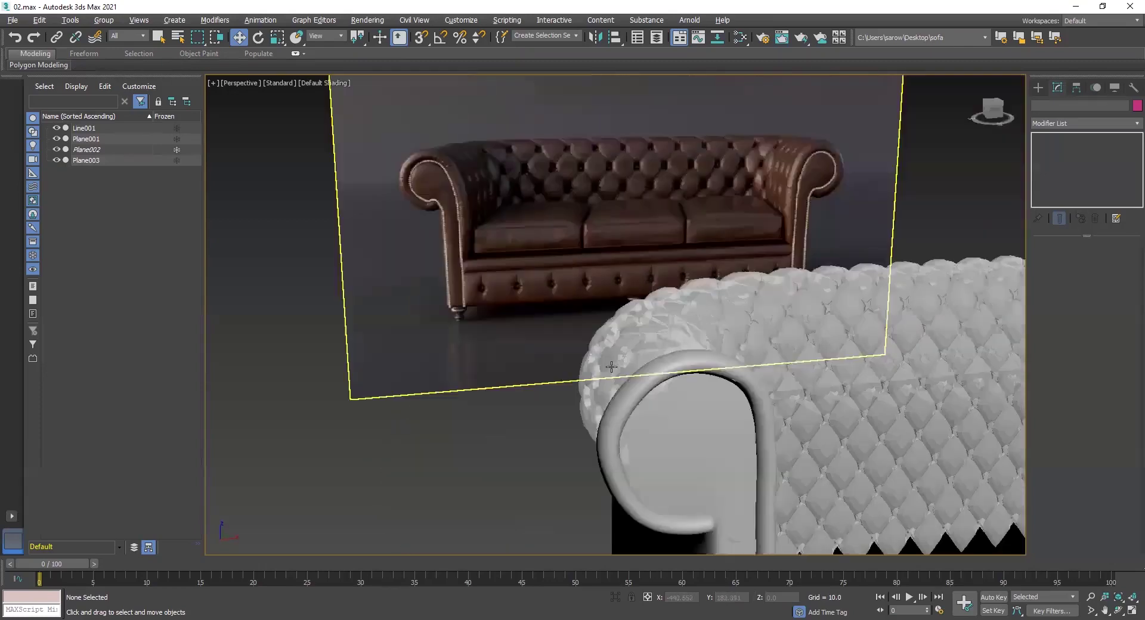
{"action": "middle_click_drag", "start_coordinate": [718, 471], "coordinate": [588, 368], "text": "alt"}
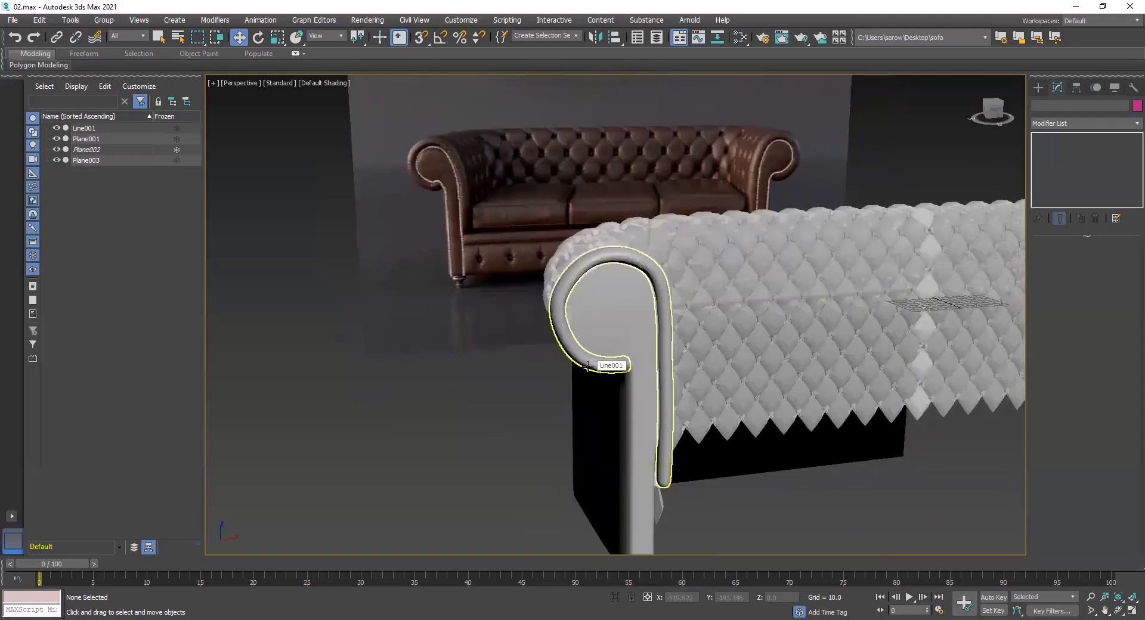
{"action": "scroll", "coordinate": [453, 162], "scroll_direction": "up", "scroll_amount": 8}
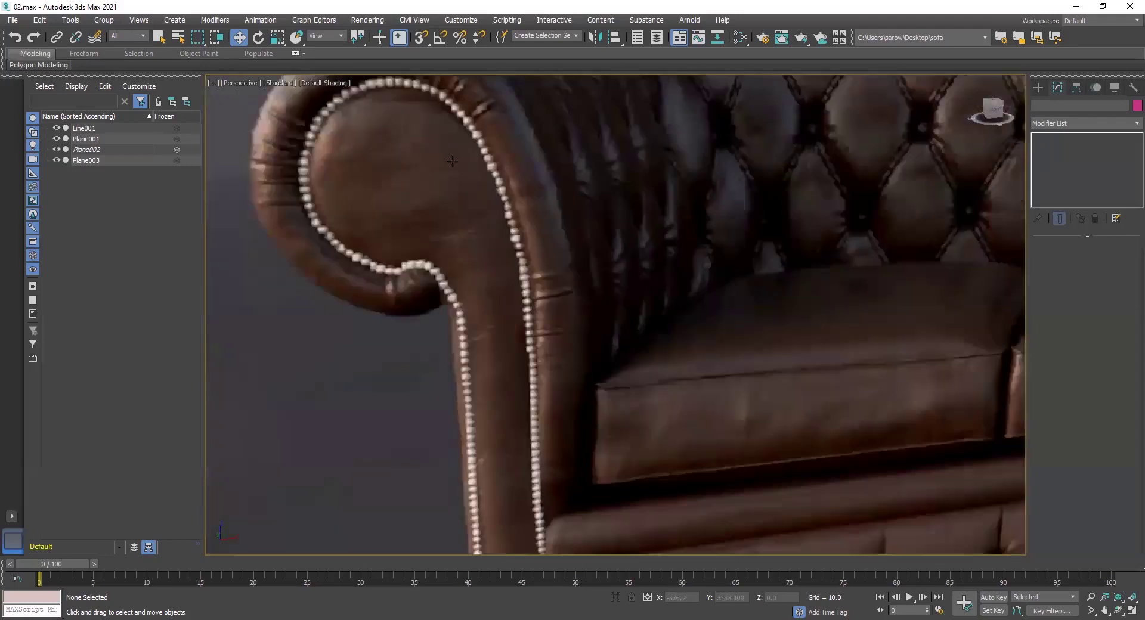
{"action": "scroll", "coordinate": [516, 252], "scroll_direction": "down", "scroll_amount": 9}
{"action": "middle_click_drag", "start_coordinate": [621, 387], "coordinate": [584, 331]}
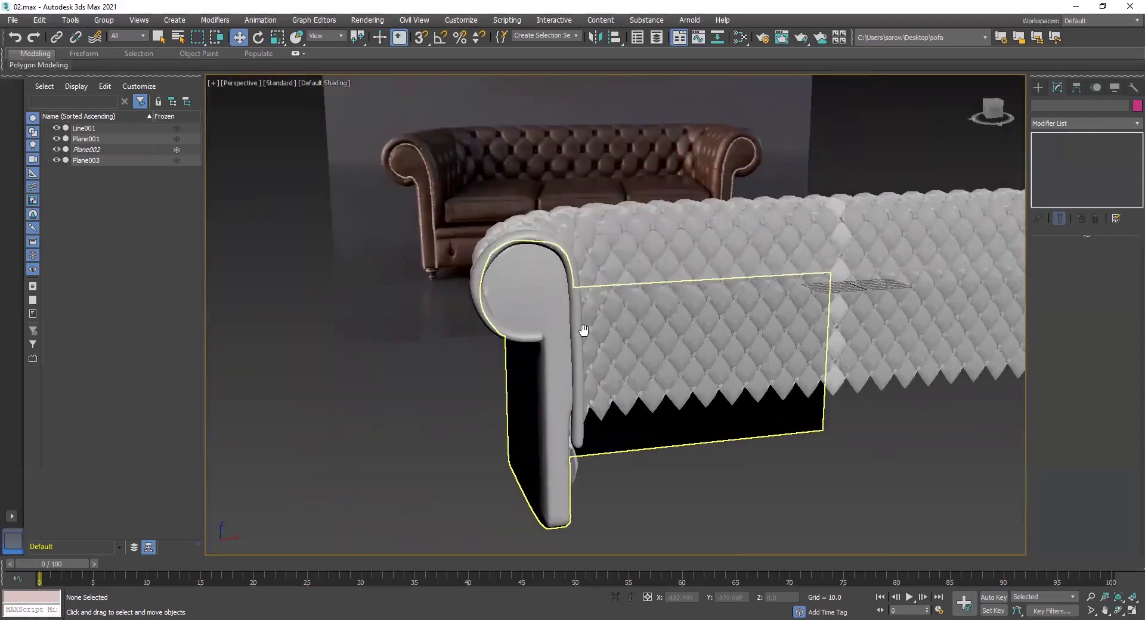
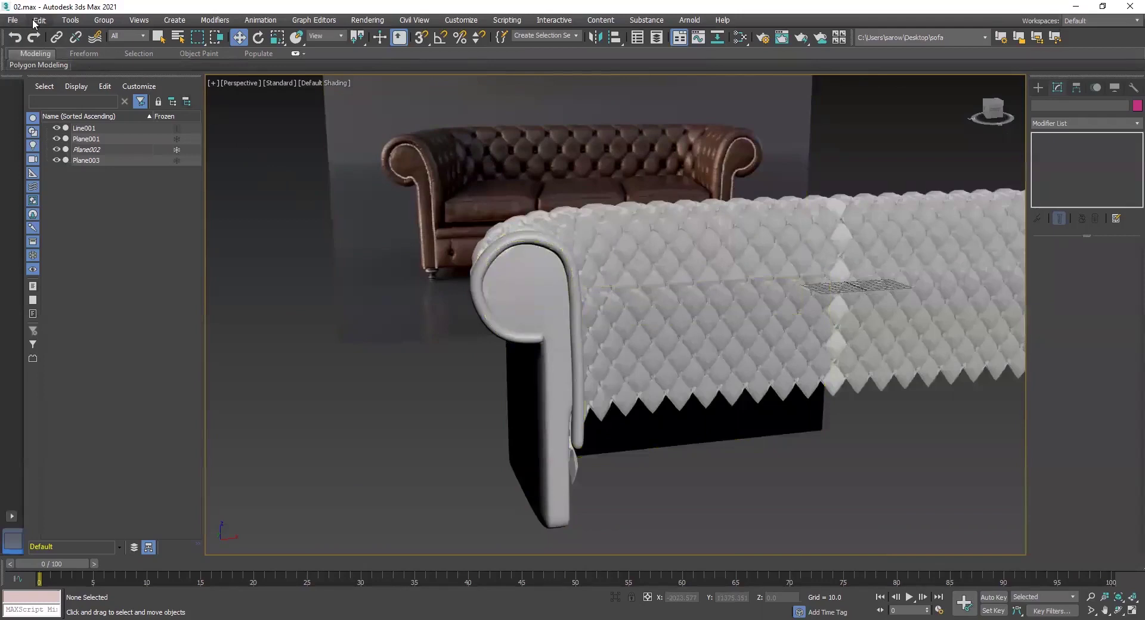
{"action": "left_click", "coordinate": [71, 20]}
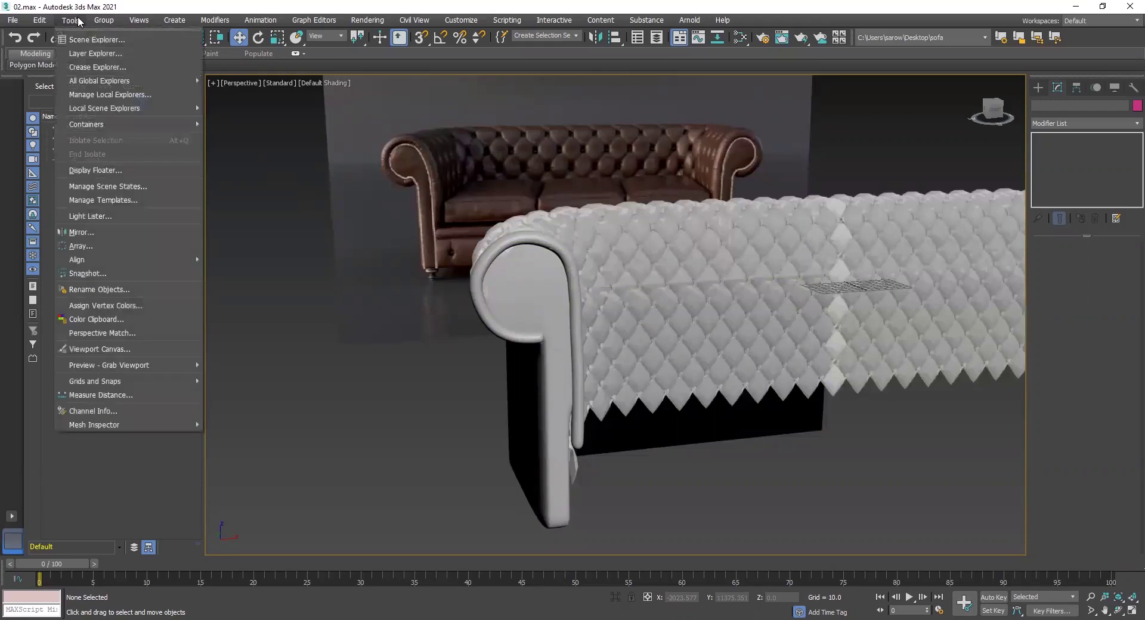
{"action": "left_click", "coordinate": [149, 246]}
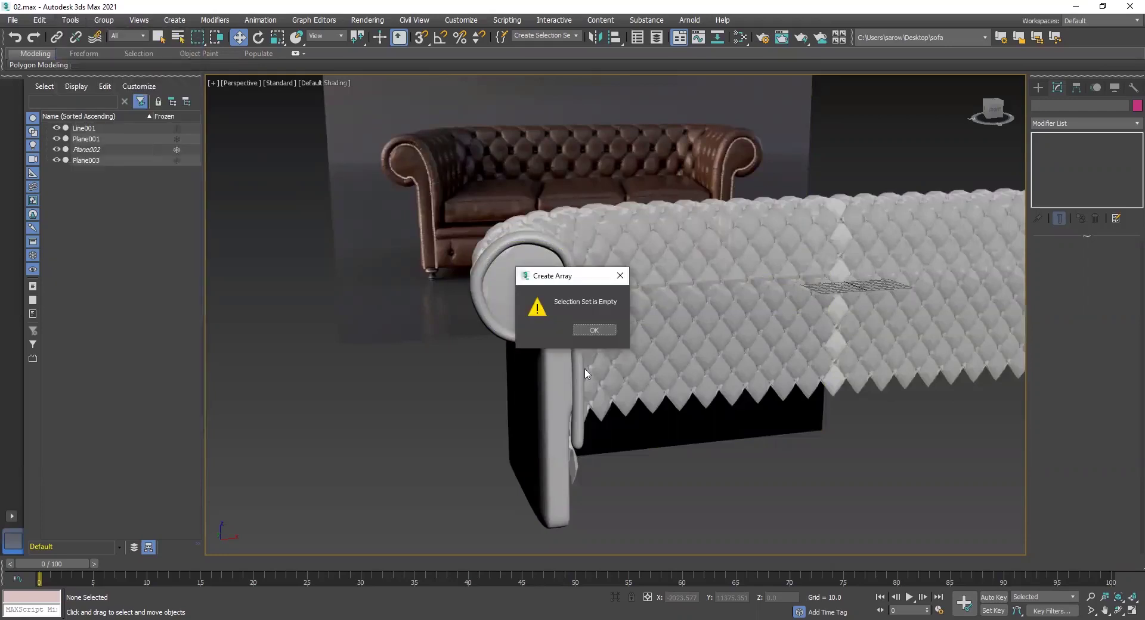
{"action": "left_click", "coordinate": [620, 275]}
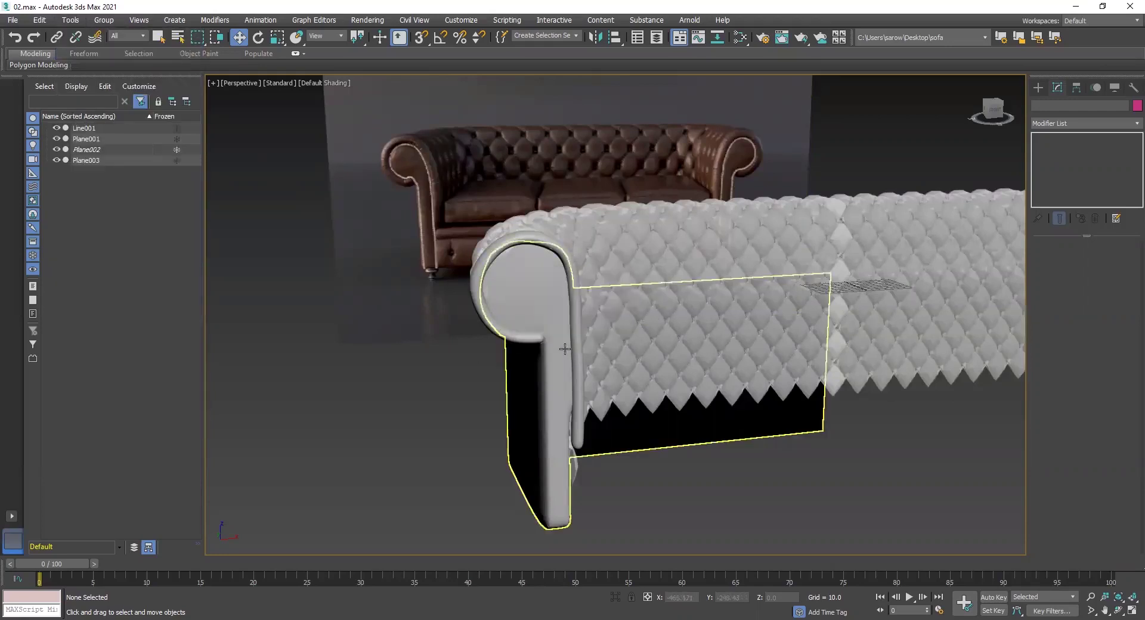
Select the rolled trim, review the Array tool's settings for it, and close the tool without creating copies.
{"action": "left_click", "coordinate": [576, 349]}
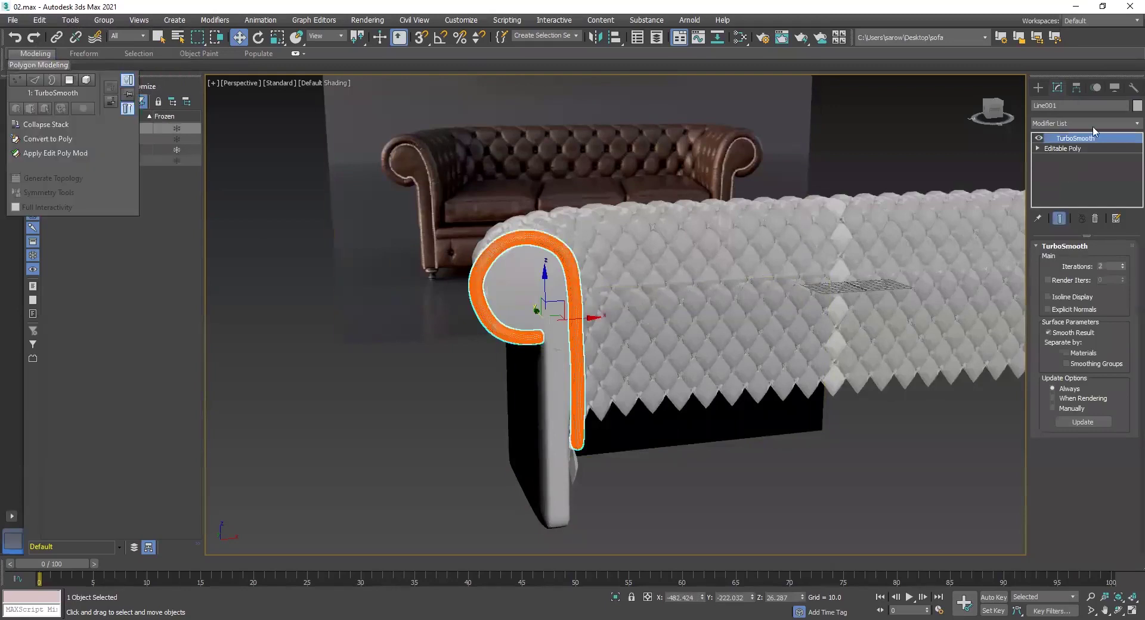
{"action": "left_click", "coordinate": [1061, 148]}
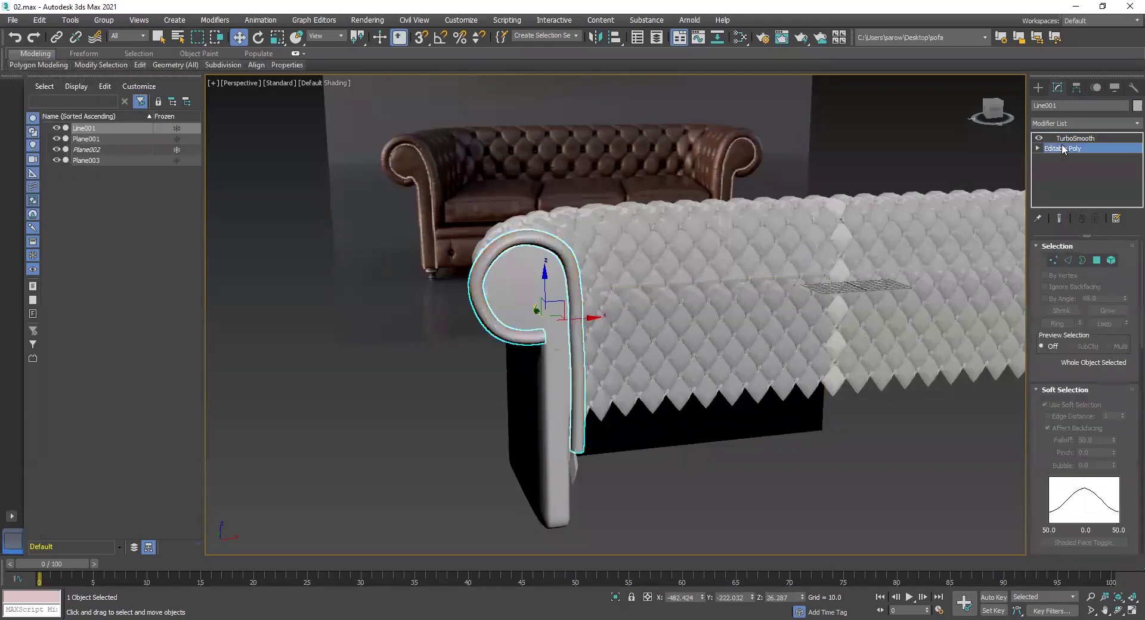
{"action": "left_click", "coordinate": [1062, 148]}
{"action": "left_click", "coordinate": [39, 20]}
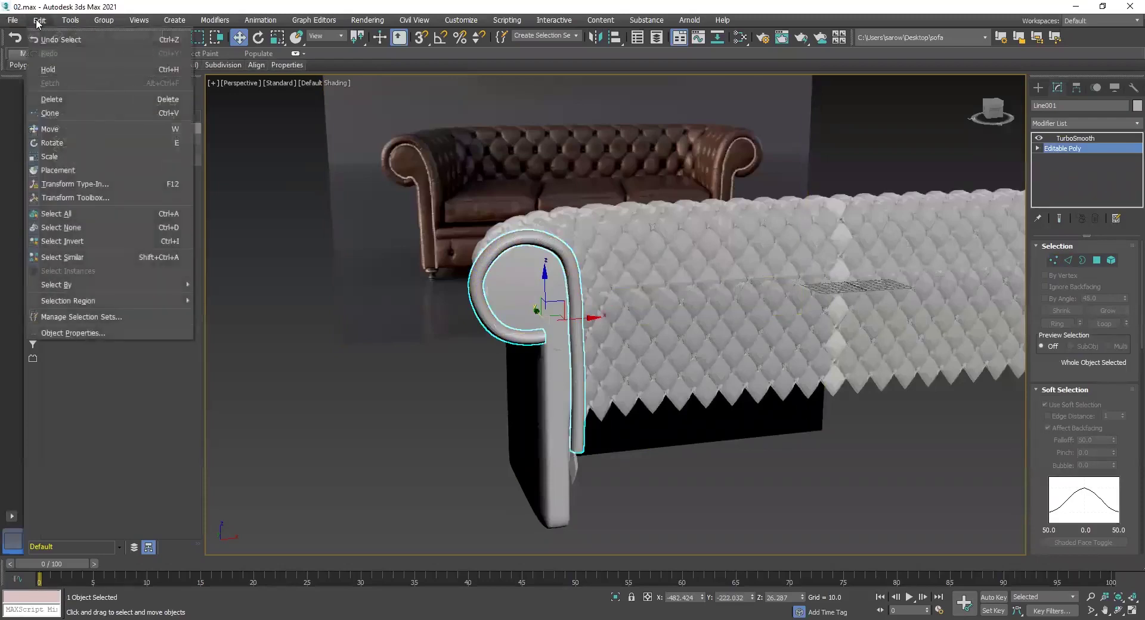
{"action": "mouse_move", "coordinate": [71, 20]}
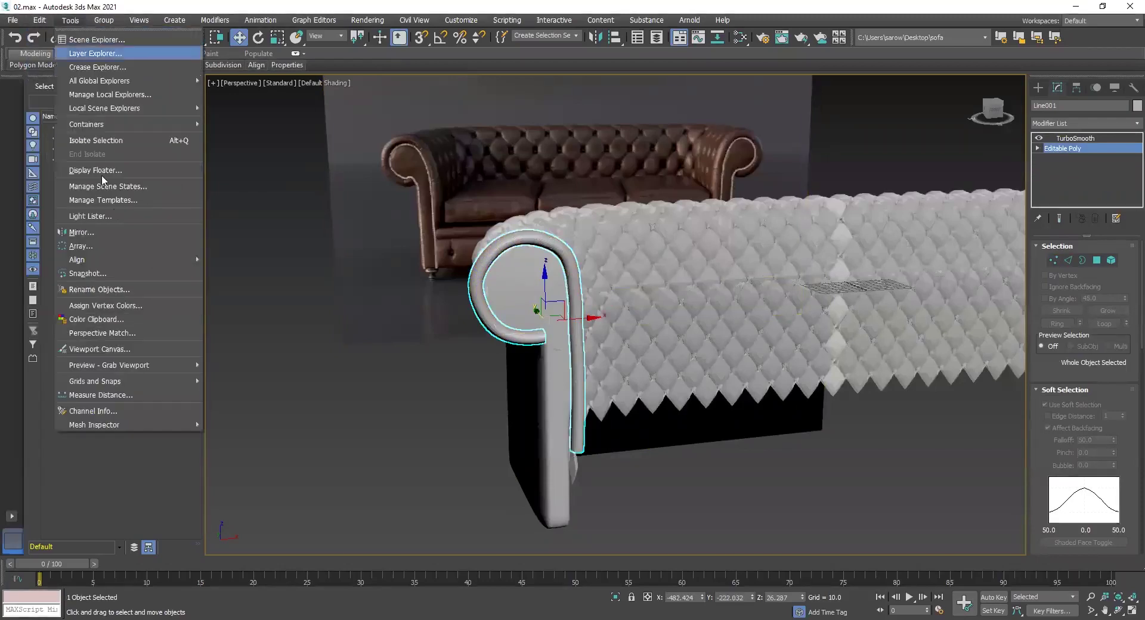
{"action": "left_click", "coordinate": [138, 244]}
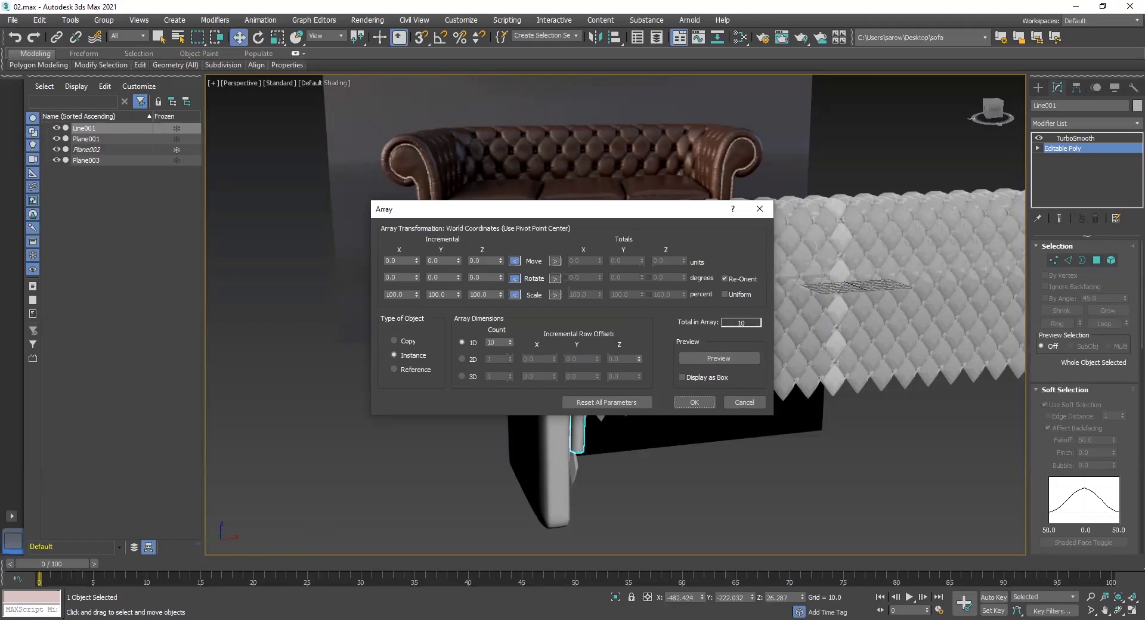
{"action": "left_click", "coordinate": [744, 403]}
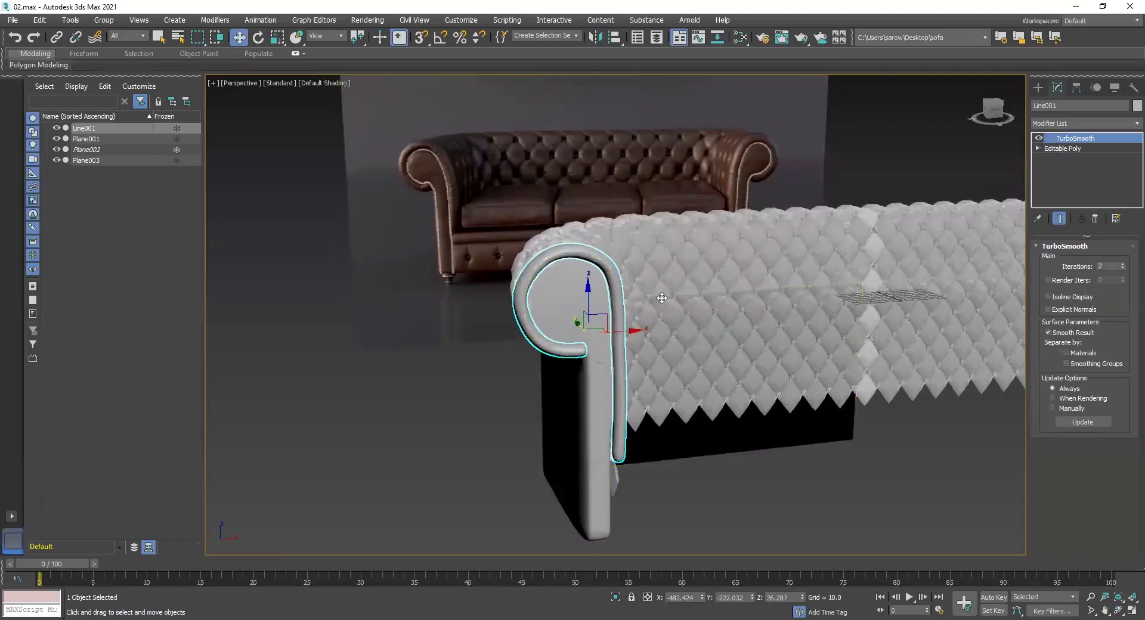
Examine the nailhead rows running along the armrest front in the reference image, from the scroll down to the foot.
{"action": "scroll", "coordinate": [441, 233], "scroll_direction": "up", "scroll_amount": 6}
{"action": "scroll", "coordinate": [461, 184], "scroll_direction": "up", "scroll_amount": 2}
{"action": "middle_click_drag", "start_coordinate": [461, 183], "coordinate": [487, 323]}
{"action": "scroll", "coordinate": [478, 212], "scroll_direction": "down", "scroll_amount": 3}
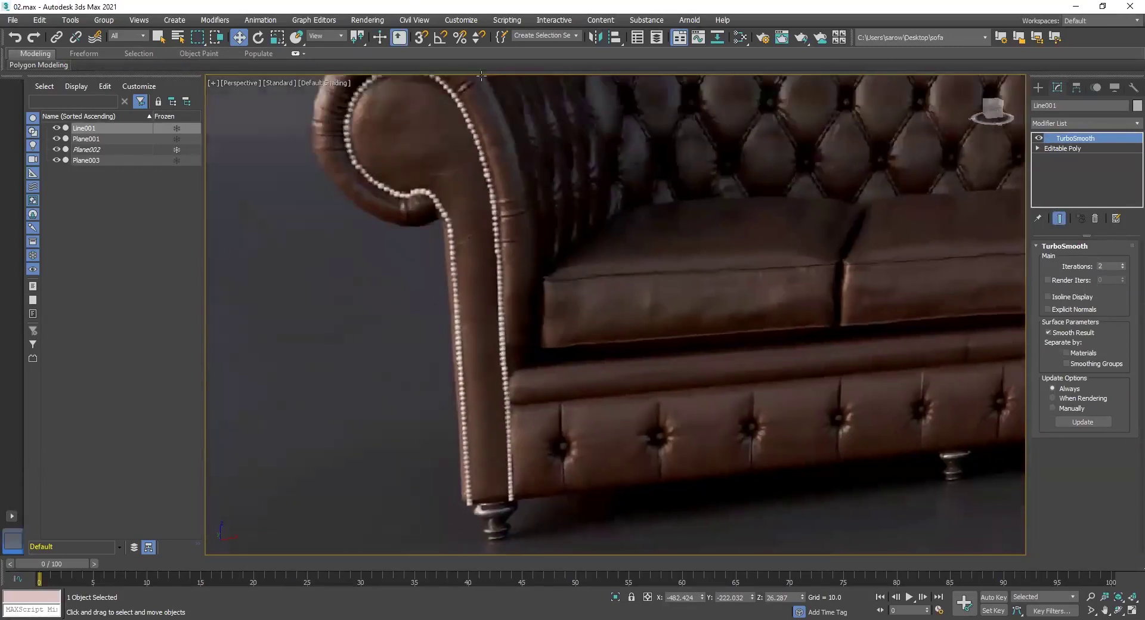
{"action": "middle_click_drag", "start_coordinate": [472, 177], "coordinate": [483, 228]}
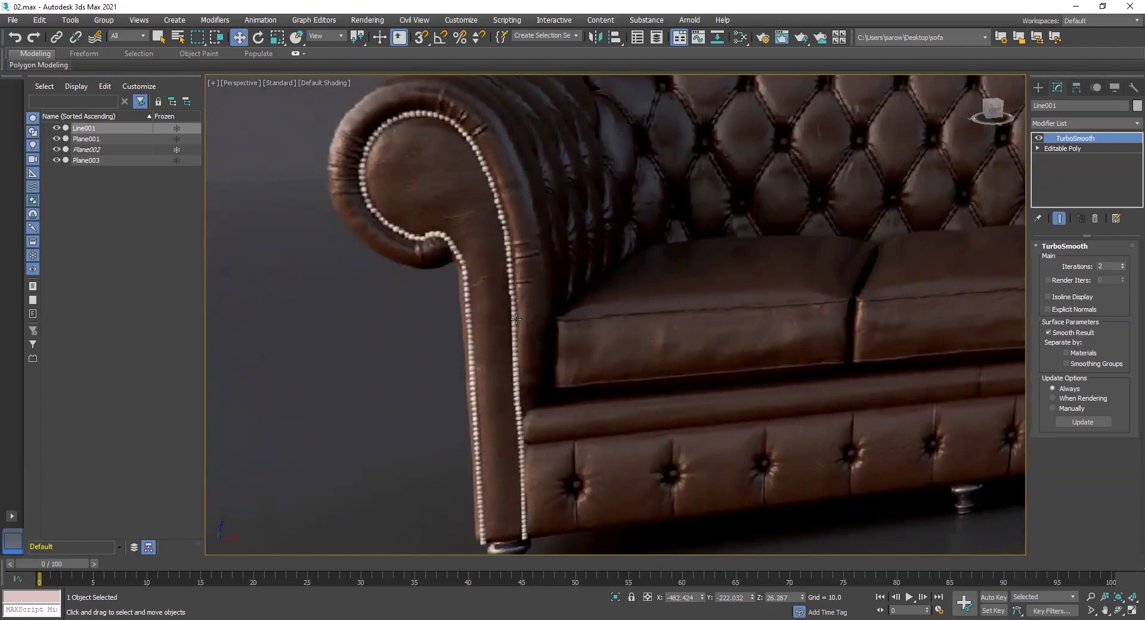
{"action": "scroll", "coordinate": [463, 302], "scroll_direction": "up", "scroll_amount": 2}
{"action": "middle_click_drag", "start_coordinate": [459, 332], "coordinate": [370, 310]}
{"action": "scroll", "coordinate": [462, 303], "scroll_direction": "down", "scroll_amount": 4}
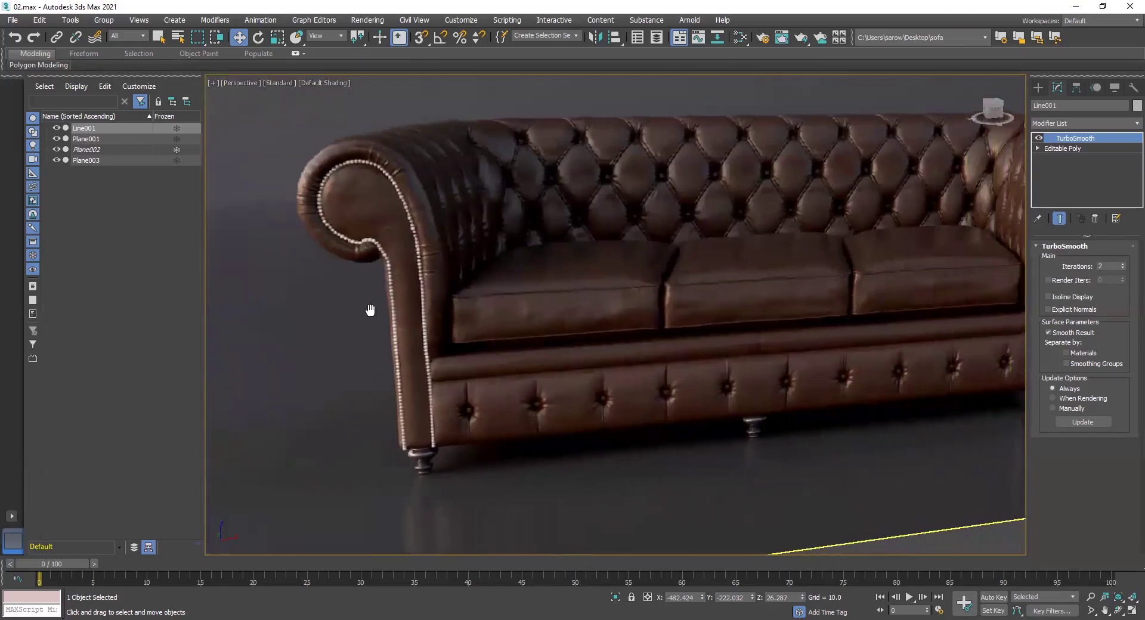
{"action": "scroll", "coordinate": [525, 292], "scroll_direction": "down", "scroll_amount": 6}
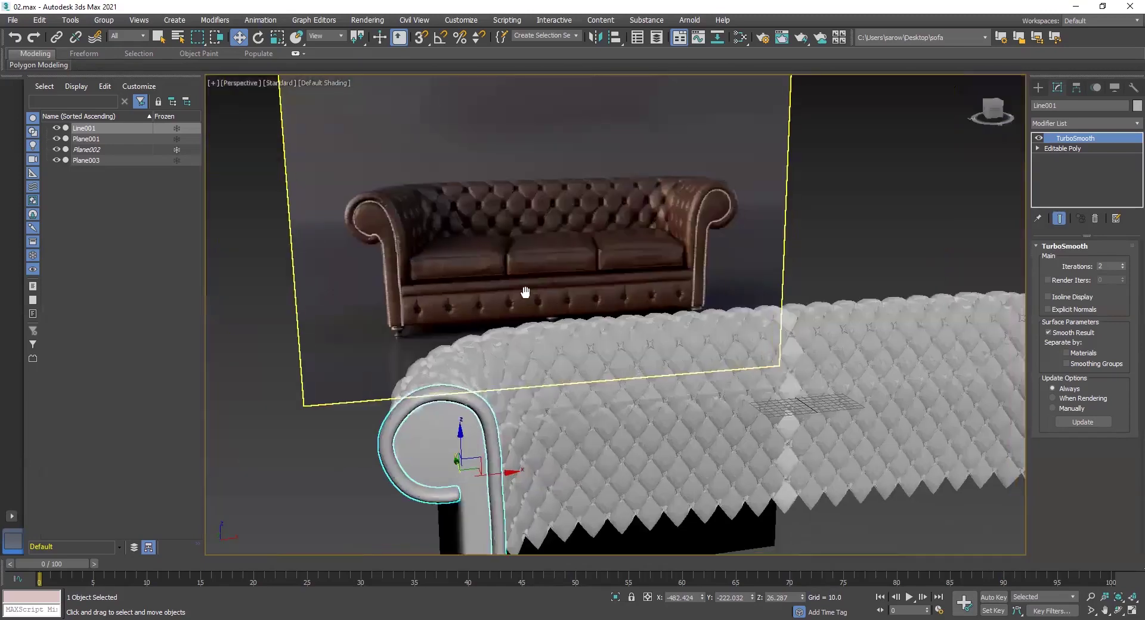
{"action": "middle_click_drag", "start_coordinate": [525, 292], "coordinate": [526, 373]}
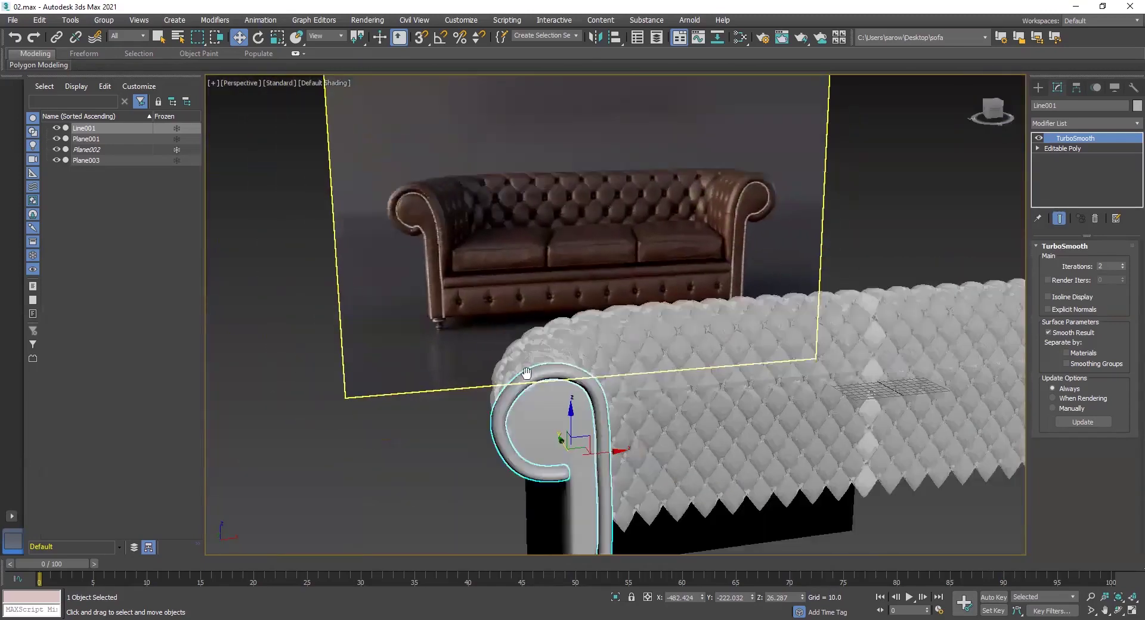
Activate the ChamferBox tool from the Extended Primitives for modelling the sofa's seat base.
{"action": "scroll", "coordinate": [526, 372], "scroll_direction": "up", "scroll_amount": 3}
{"action": "scroll", "coordinate": [514, 373], "scroll_direction": "down", "scroll_amount": 3}
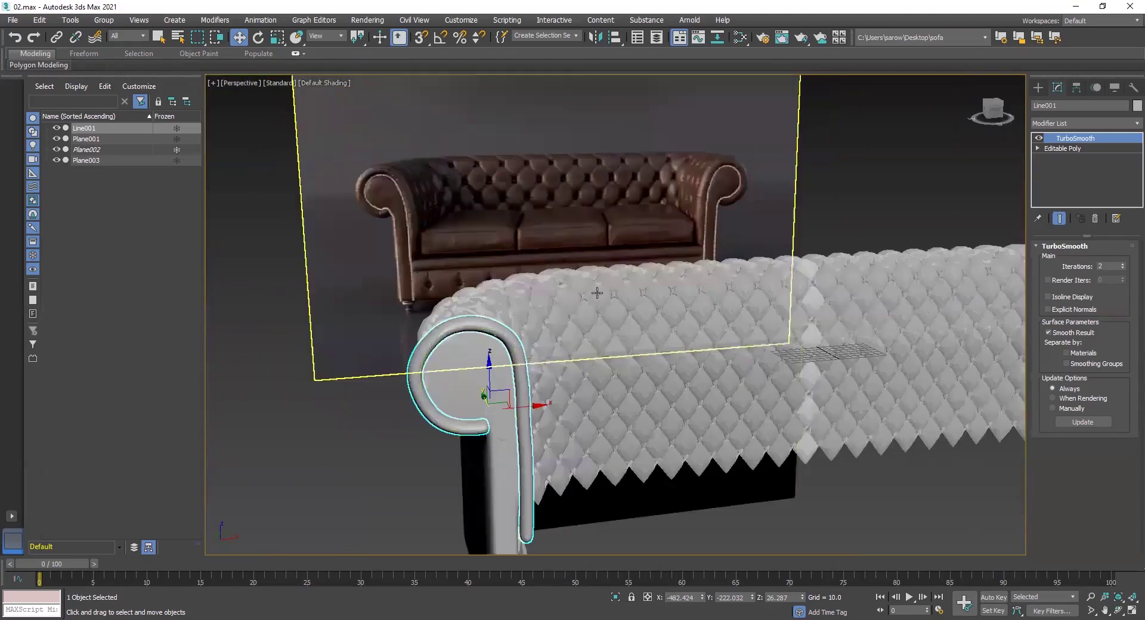
{"action": "scroll", "coordinate": [528, 356], "scroll_direction": "down", "scroll_amount": 3}
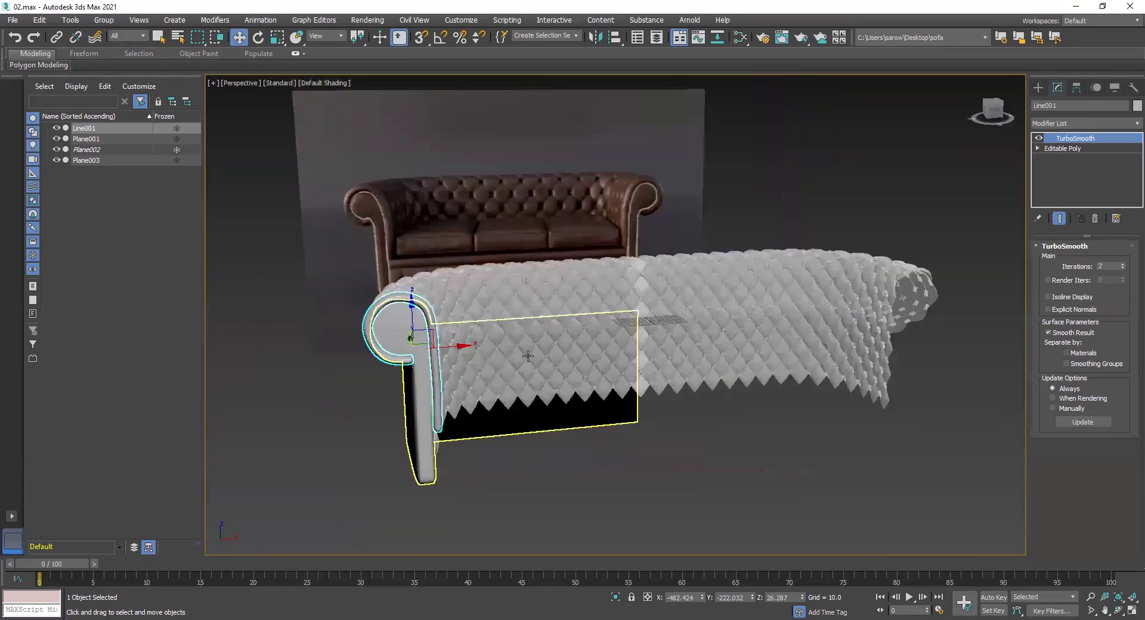
{"action": "scroll", "coordinate": [528, 356], "scroll_direction": "up", "scroll_amount": 8}
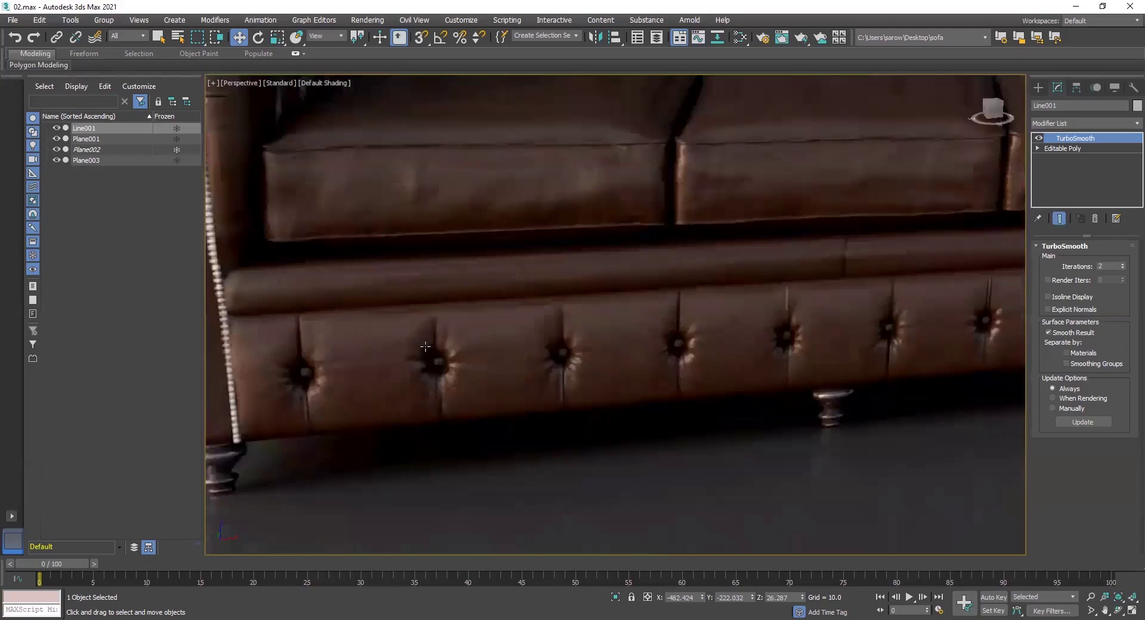
{"action": "scroll", "coordinate": [464, 285], "scroll_direction": "down", "scroll_amount": 10}
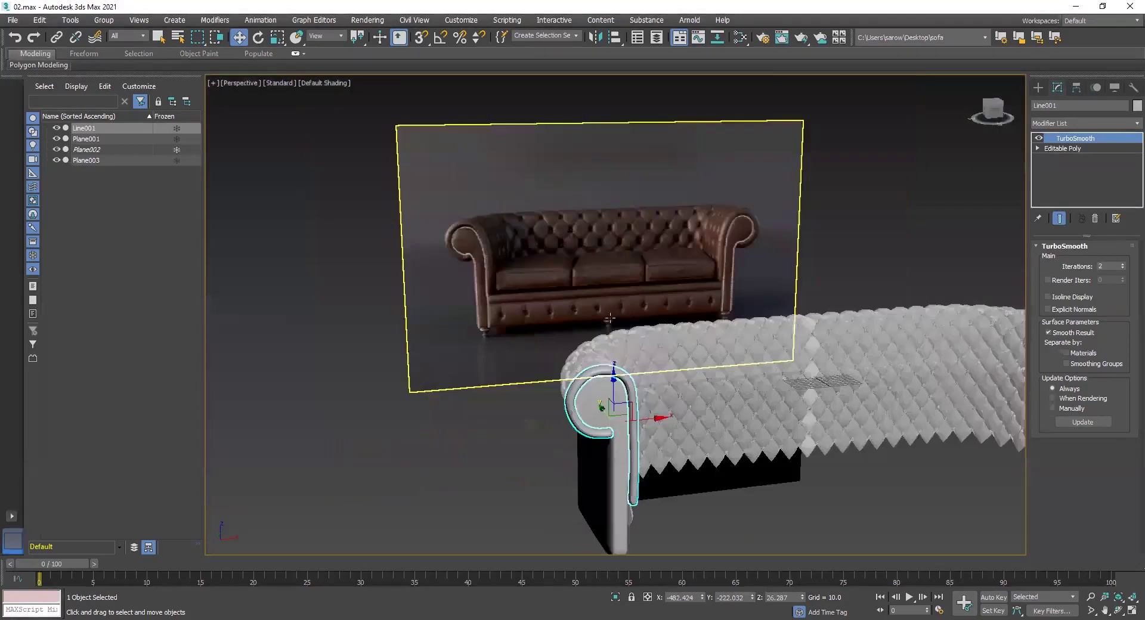
{"action": "left_click", "coordinate": [1039, 87]}
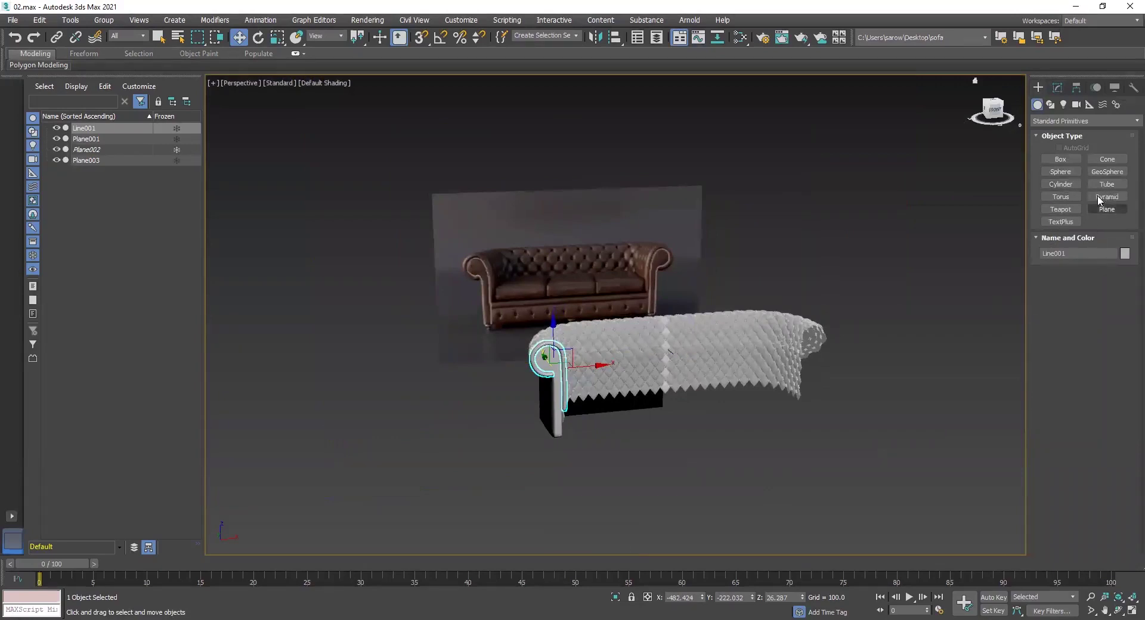
{"action": "left_click", "coordinate": [1049, 121]}
{"action": "left_click", "coordinate": [1072, 144]}
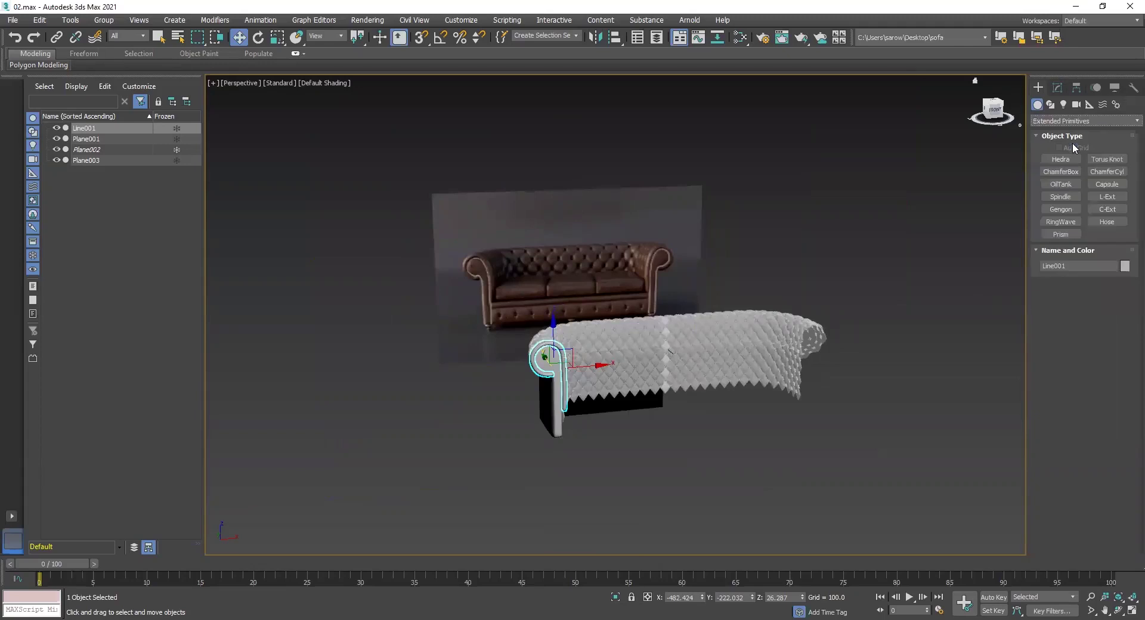
{"action": "left_click", "coordinate": [1061, 172]}
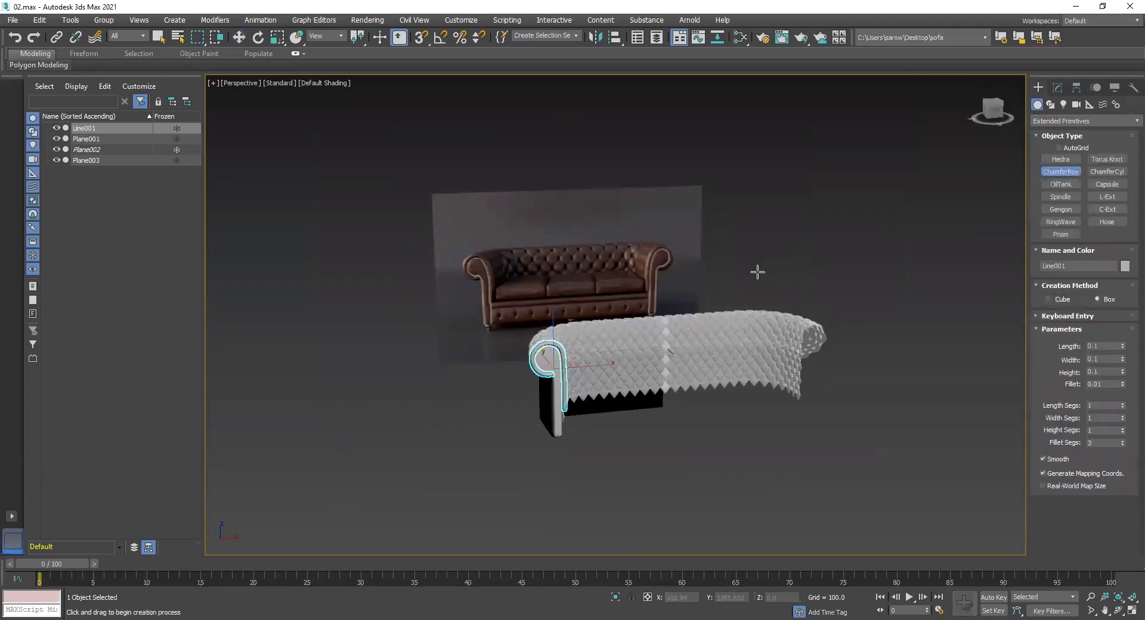
{"action": "key", "text": "alt+w"}
{"action": "middle_click", "coordinate": [489, 218]}
{"action": "key", "text": "alt+w"}
{"action": "scroll", "coordinate": [575, 200], "scroll_direction": "up", "scroll_amount": 2}
{"action": "middle_click_drag", "start_coordinate": [577, 202], "coordinate": [594, 342]}
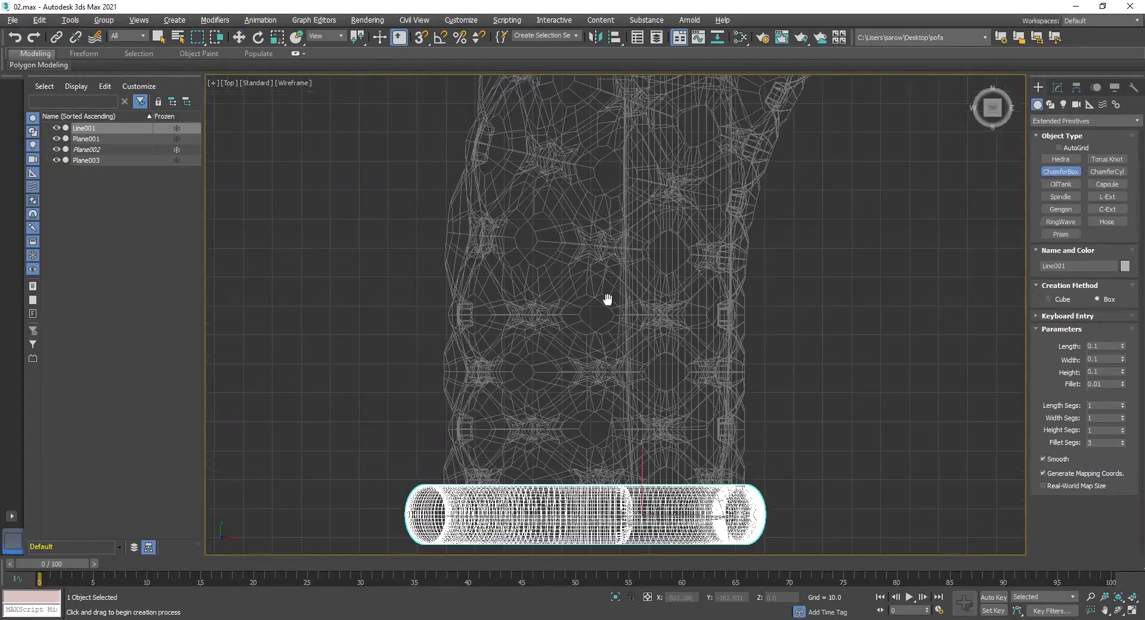
{"action": "scroll", "coordinate": [495, 334], "scroll_direction": "down", "scroll_amount": 3}
{"action": "scroll", "coordinate": [442, 337], "scroll_direction": "down", "scroll_amount": 3}
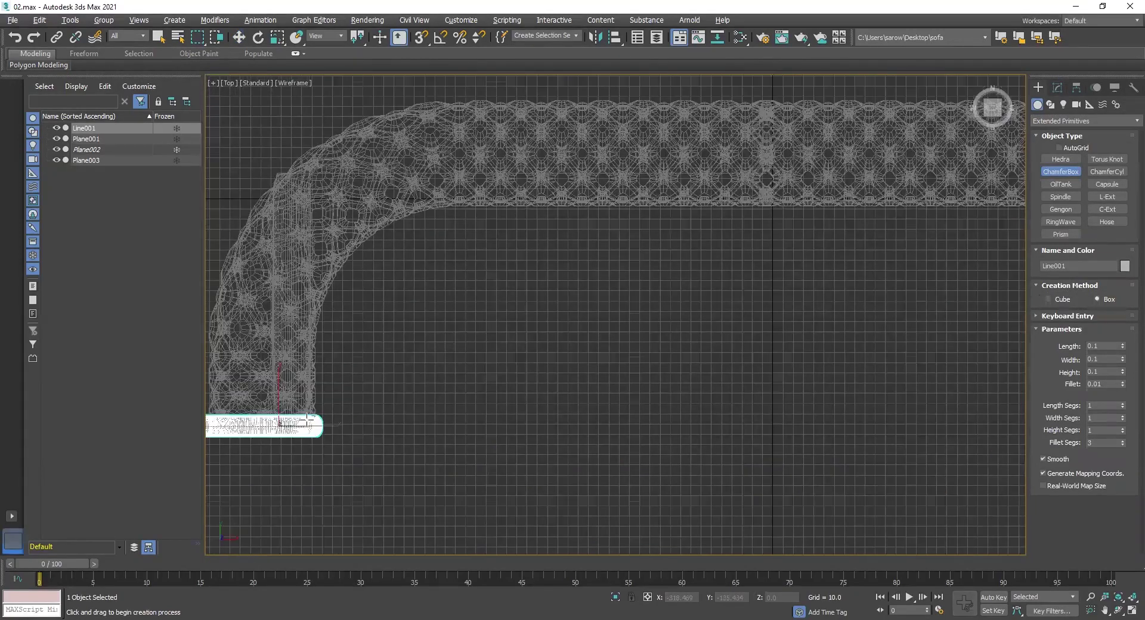
{"action": "scroll", "coordinate": [413, 412], "scroll_direction": "down", "scroll_amount": 2}
{"action": "middle_click_drag", "start_coordinate": [290, 407], "coordinate": [247, 406]}
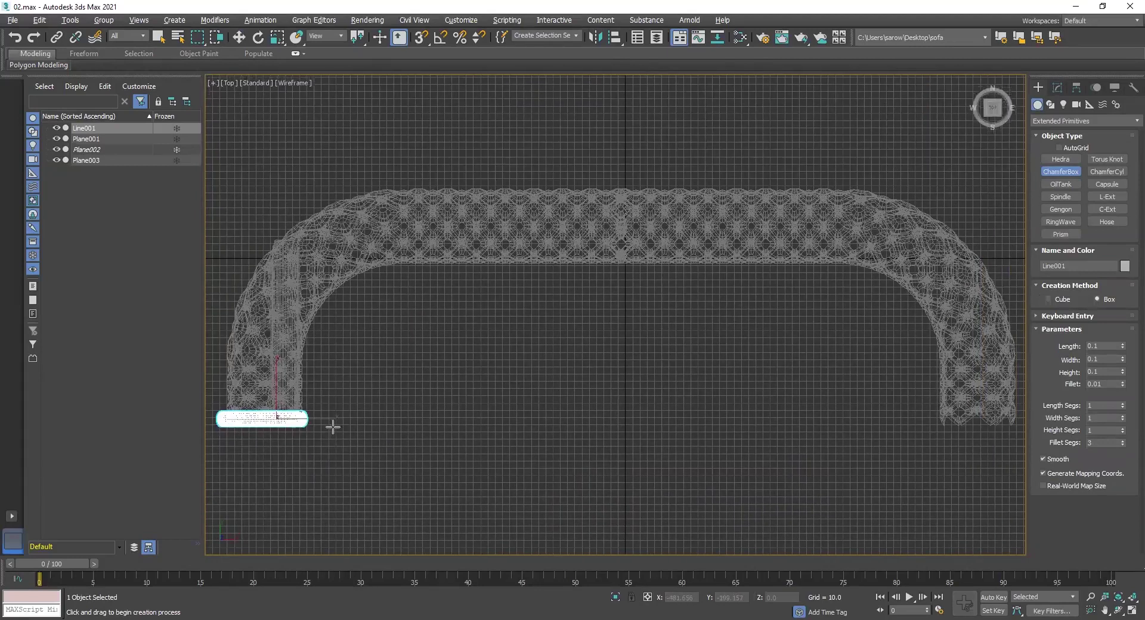
{"action": "left_click_drag", "start_coordinate": [292, 416], "coordinate": [943, 248]}
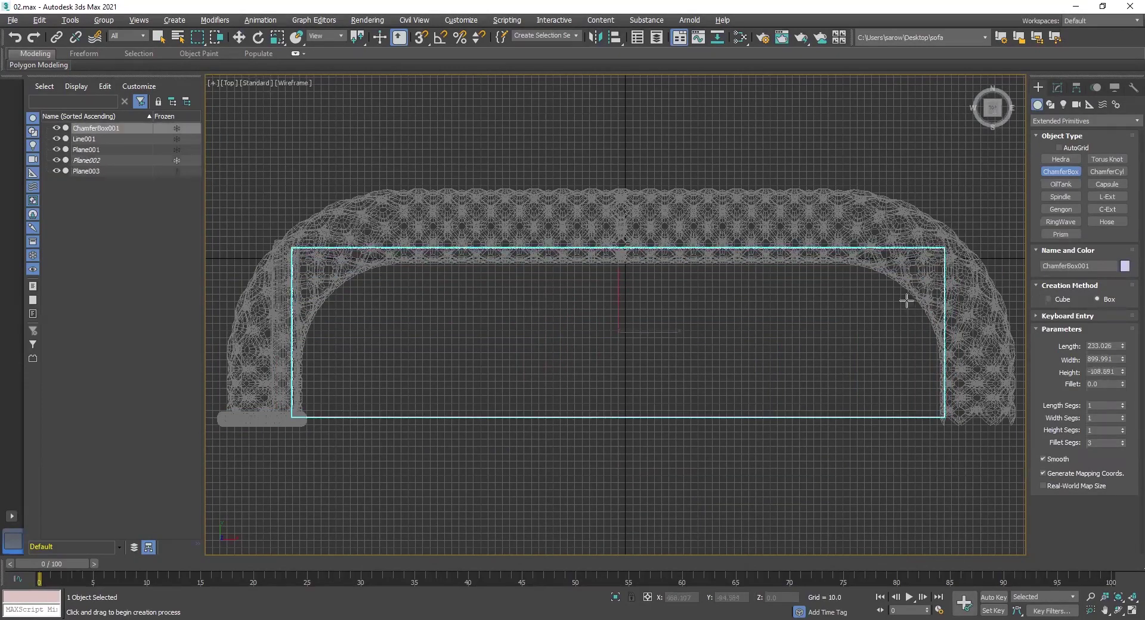
{"action": "right_click", "coordinate": [921, 289]}
{"action": "right_click", "coordinate": [921, 289]}
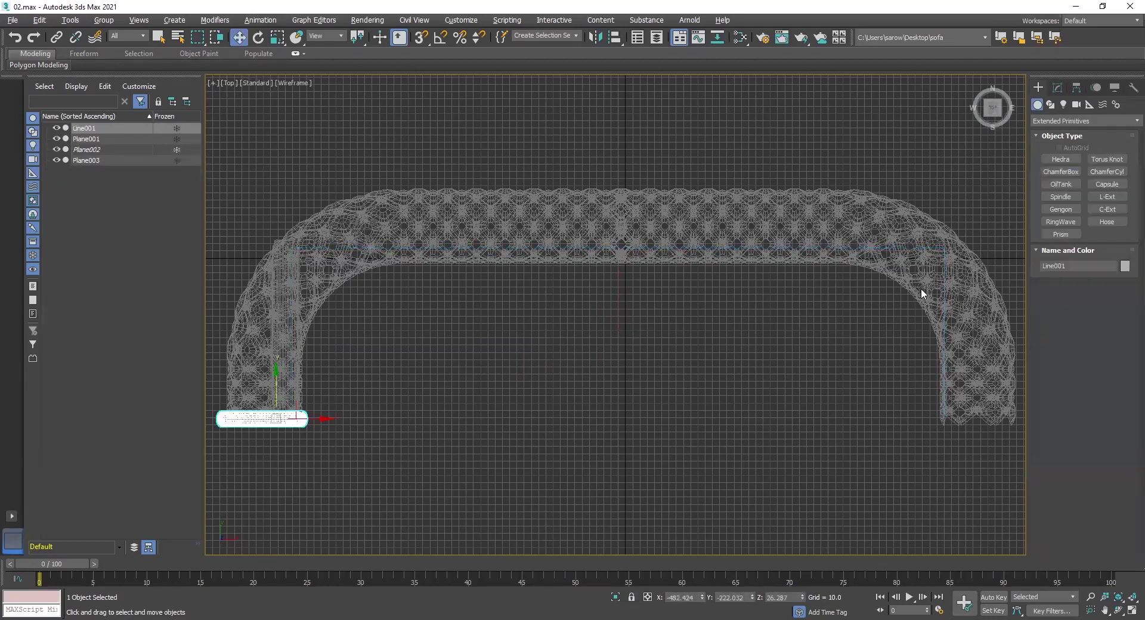
In the top view, create a chamfer box between the sofa arms, about 235 long, 904 wide and 35 high, with a fillet of about 26.5.
{"action": "key", "text": "alt+w"}
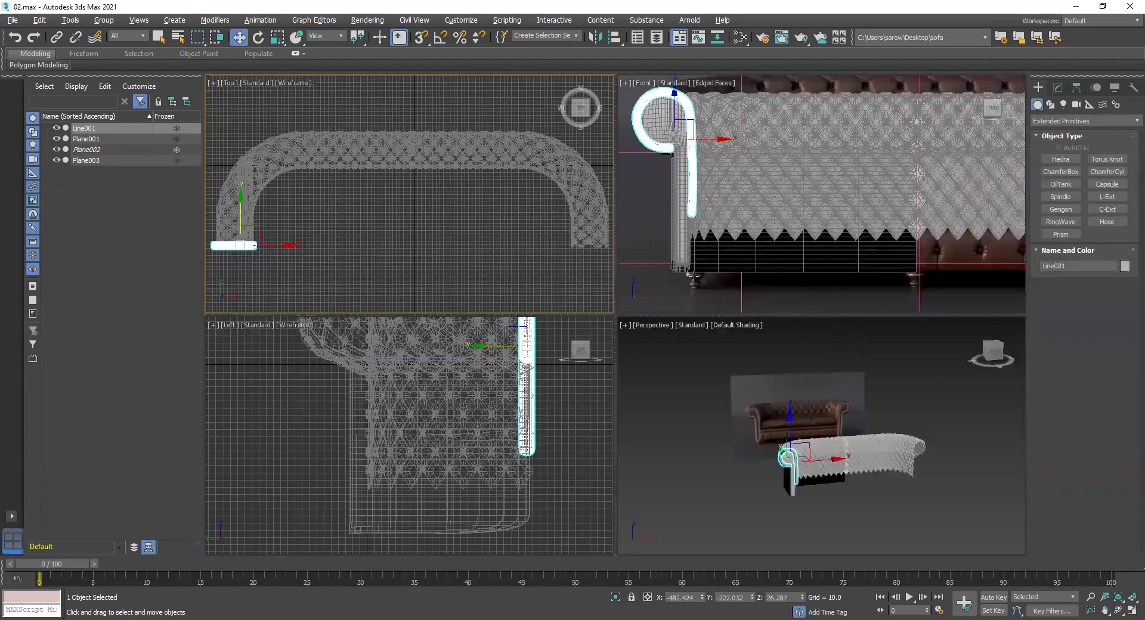
{"action": "left_click", "coordinate": [1061, 171]}
{"action": "middle_click_drag", "start_coordinate": [865, 417], "coordinate": [805, 416]}
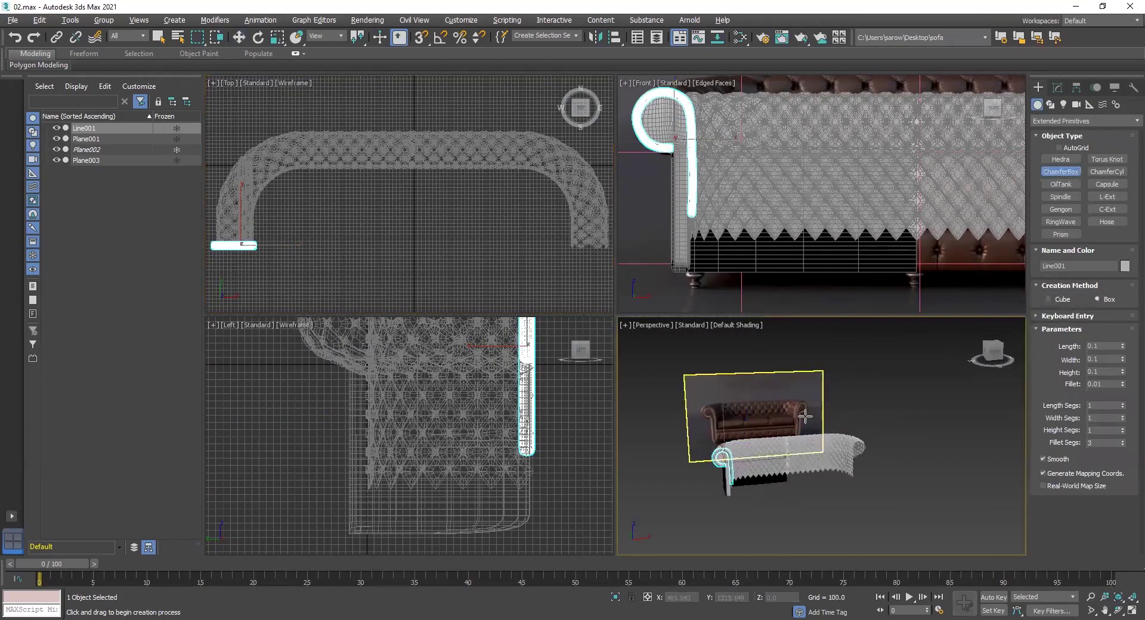
{"action": "right_click", "coordinate": [432, 232]}
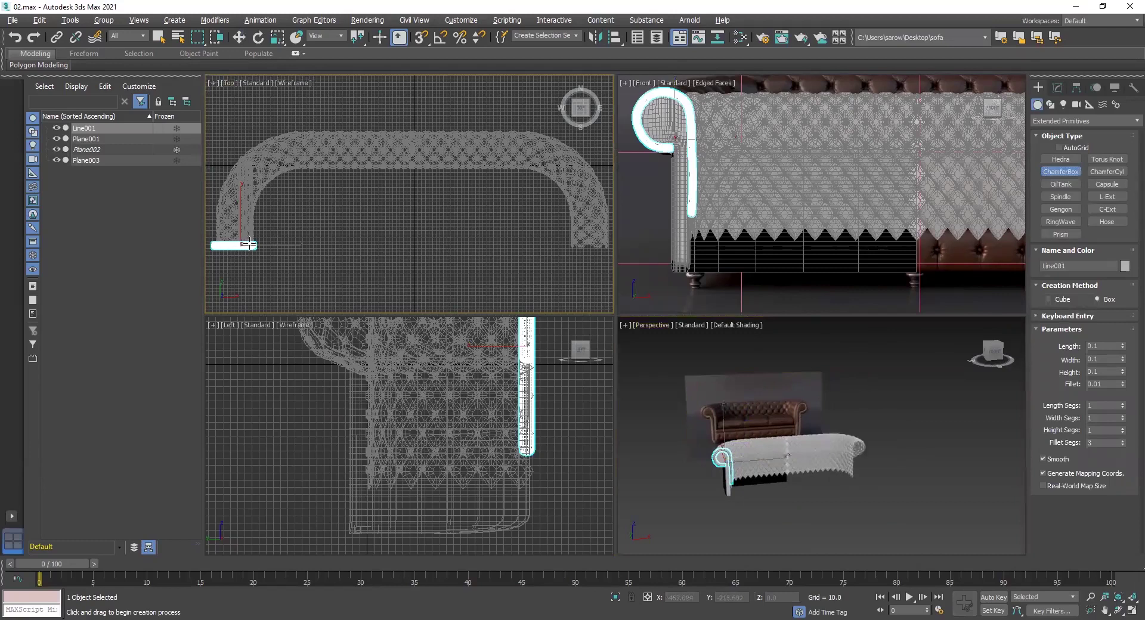
{"action": "left_click_drag", "start_coordinate": [250, 246], "coordinate": [576, 159]}
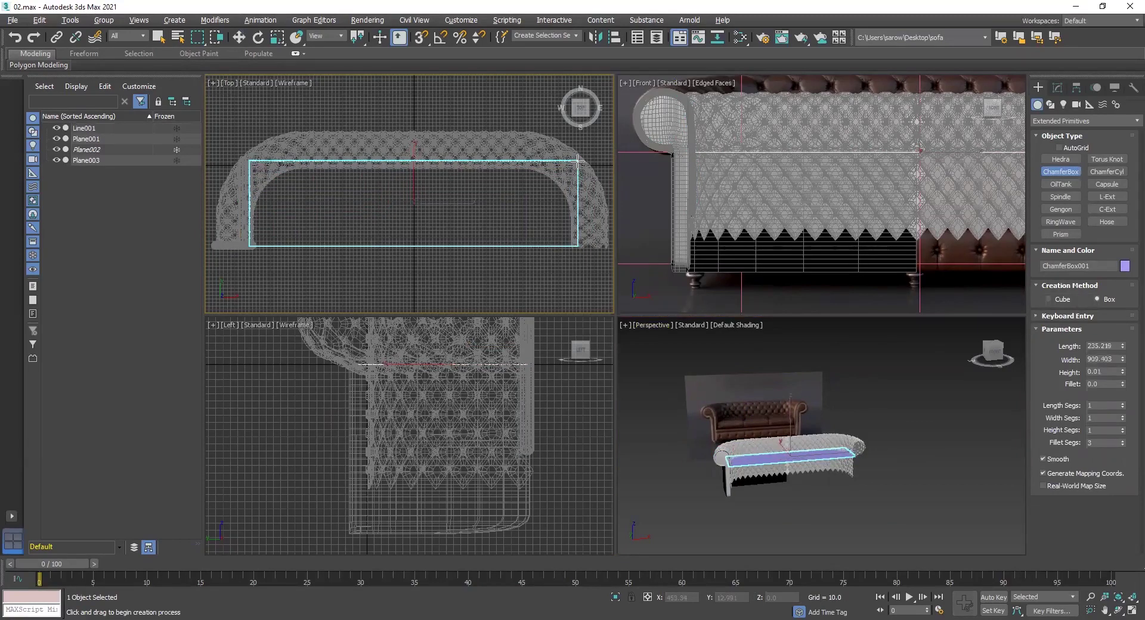
{"action": "left_click_drag", "start_coordinate": [578, 160], "coordinate": [575, 158]}
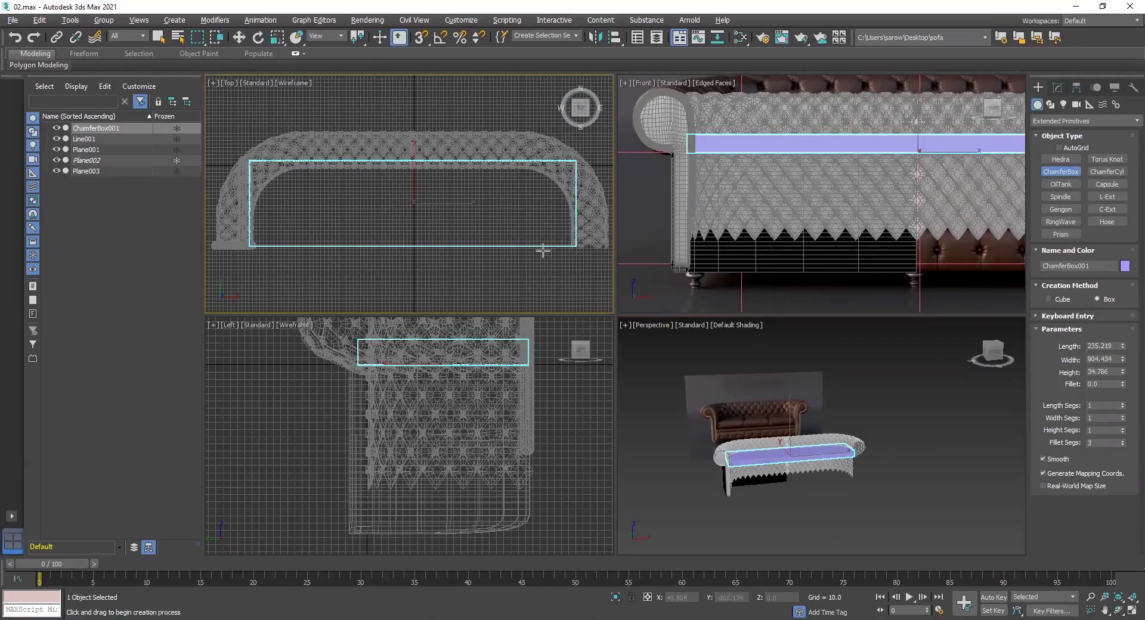
{"action": "left_click", "coordinate": [764, 142]}
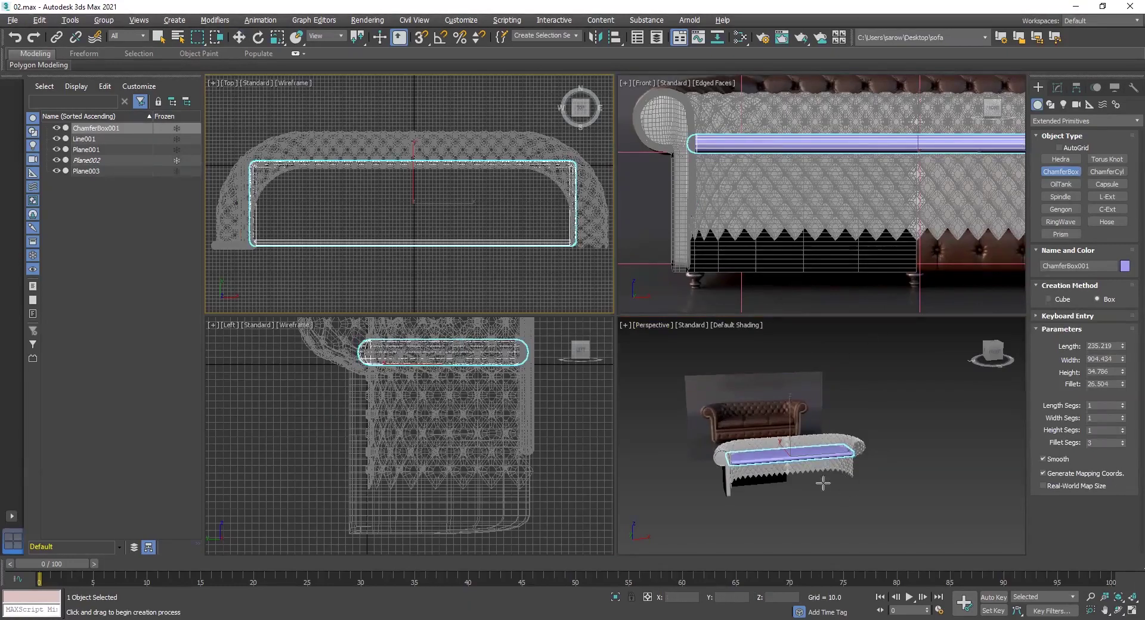
{"action": "scroll", "coordinate": [805, 410], "scroll_direction": "up", "scroll_amount": 6}
{"action": "scroll", "coordinate": [805, 410], "scroll_direction": "up", "scroll_amount": 2}
{"action": "key", "text": "w"}
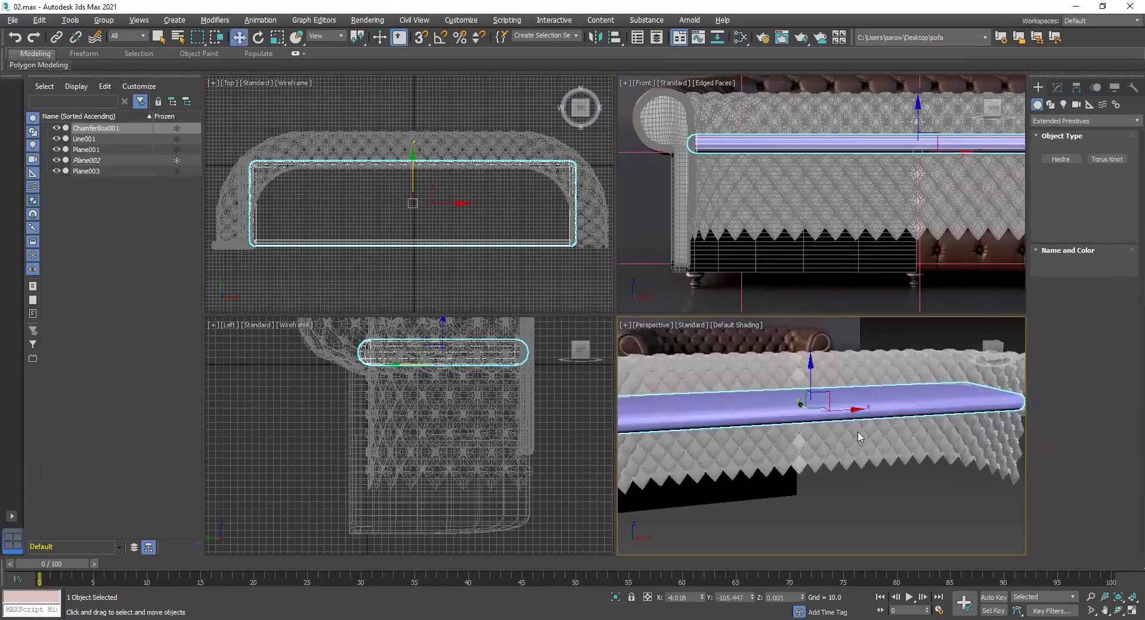
In the front view, lower the chamfer box to about Z -152 and shift it sideways to about X -17, matching the reference seat rail.
{"action": "scroll", "coordinate": [841, 388], "scroll_direction": "down", "scroll_amount": 8}
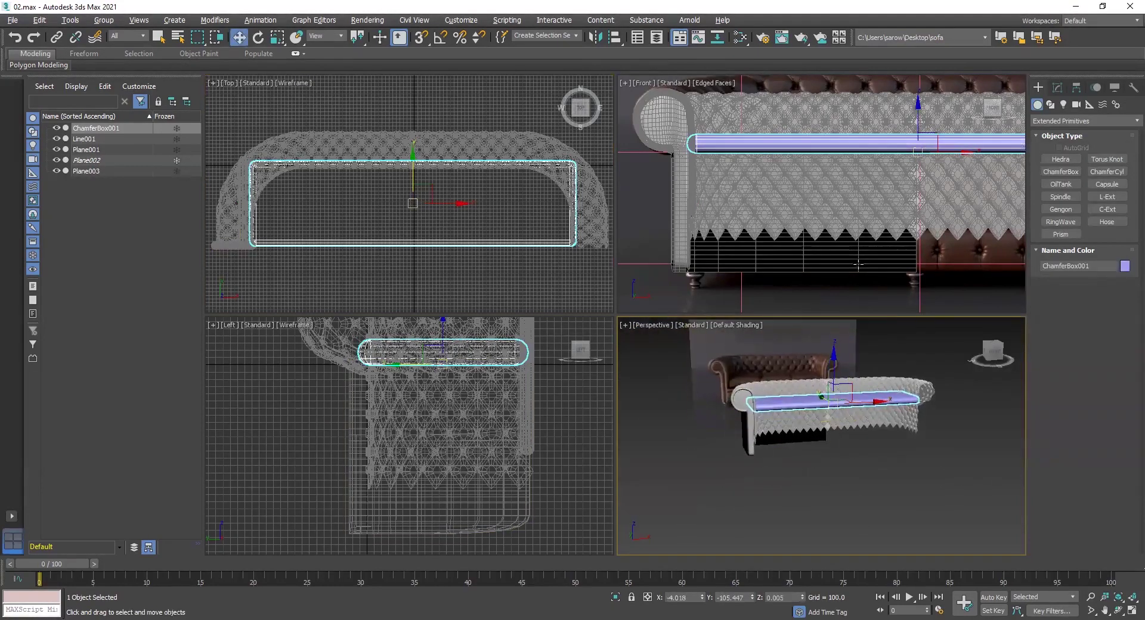
{"action": "scroll", "coordinate": [777, 247], "scroll_direction": "up", "scroll_amount": 5}
{"action": "key", "text": "alt+w"}
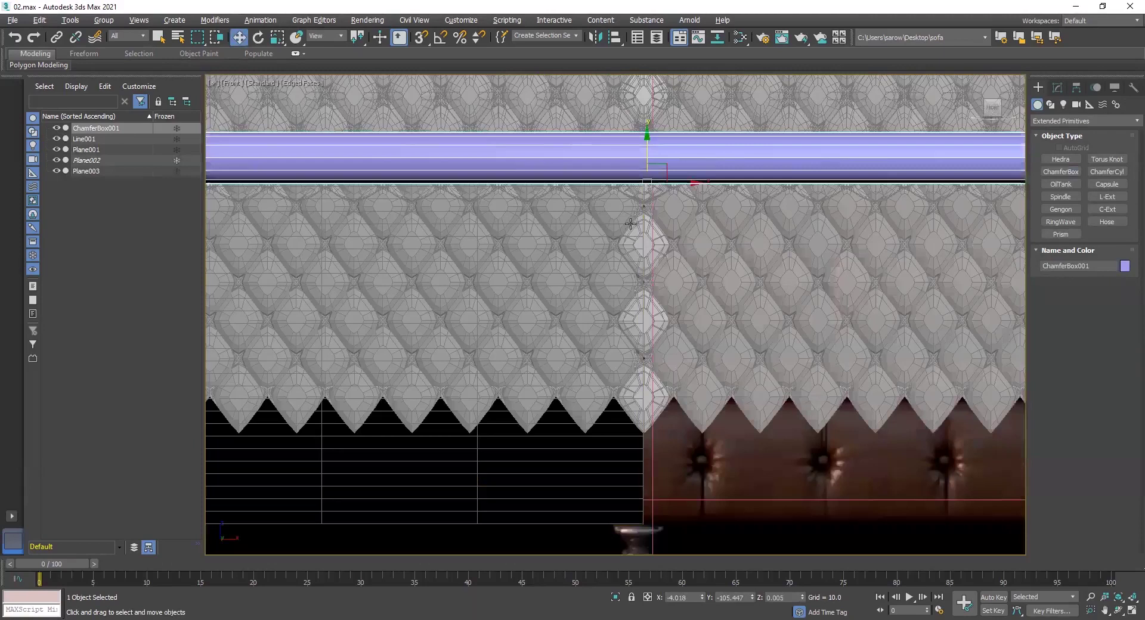
{"action": "scroll", "coordinate": [540, 257], "scroll_direction": "down", "scroll_amount": 3}
{"action": "left_click_drag", "start_coordinate": [595, 180], "coordinate": [596, 295]}
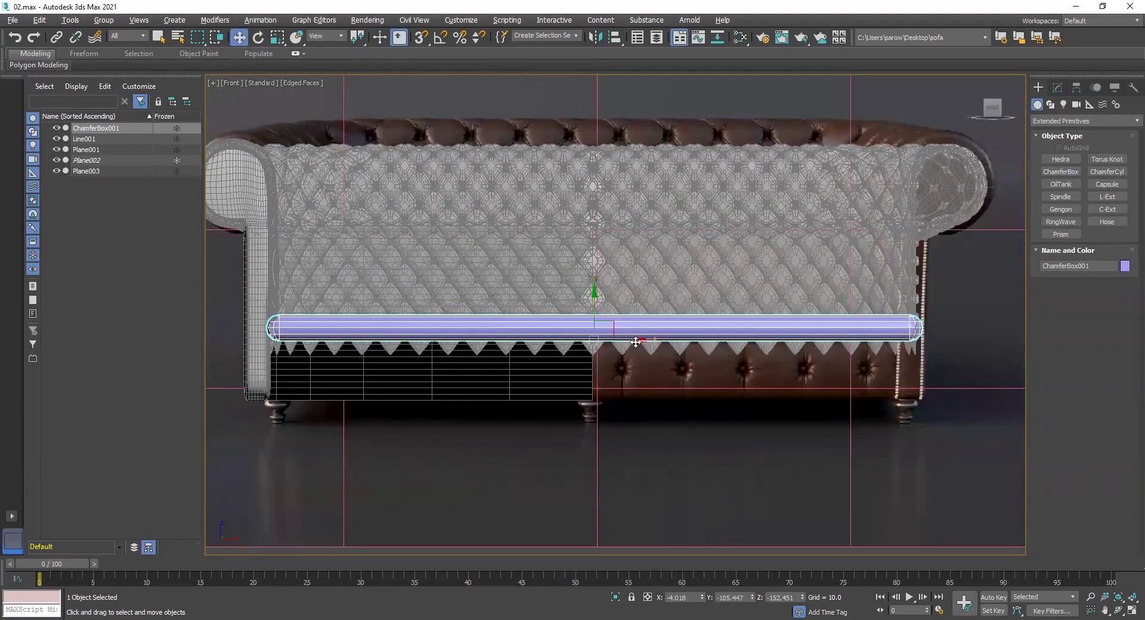
{"action": "left_click_drag", "start_coordinate": [636, 342], "coordinate": [626, 342]}
In the perspective view, centre the chamfer box between the two arms by moving it along X to about -8.
{"action": "key", "text": "alt+w"}
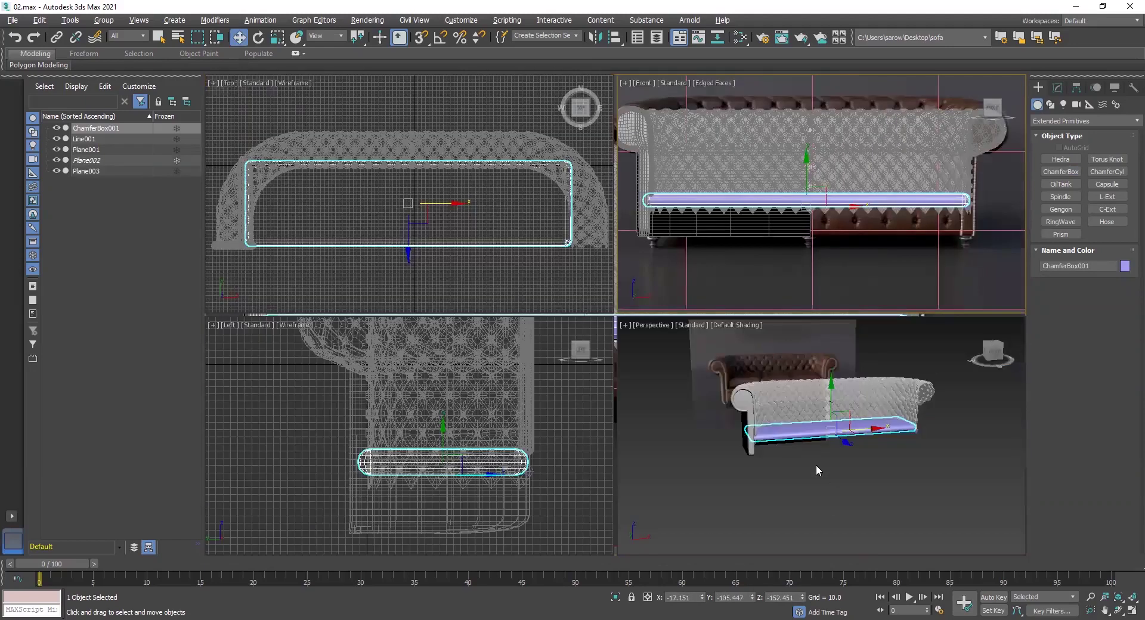
{"action": "middle_click", "coordinate": [815, 465]}
{"action": "key", "text": "alt+w"}
{"action": "middle_click_drag", "start_coordinate": [691, 334], "coordinate": [681, 441]}
{"action": "scroll", "coordinate": [684, 441], "scroll_direction": "up", "scroll_amount": 5}
{"action": "middle_click_drag", "start_coordinate": [753, 399], "coordinate": [892, 329], "text": "alt"}
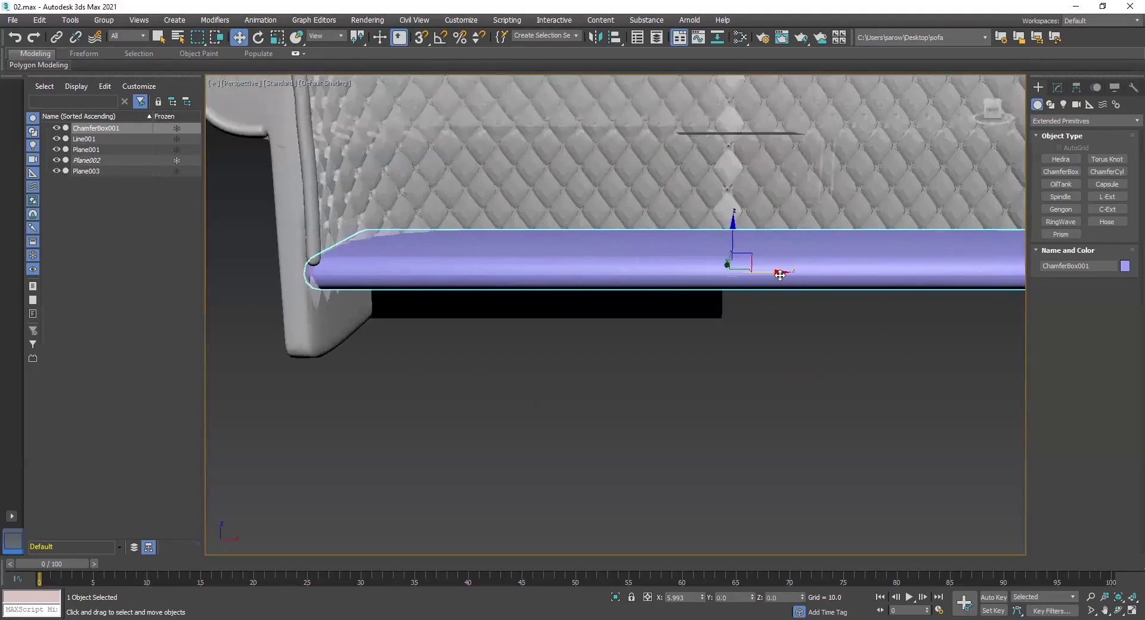
{"action": "middle_click_drag", "start_coordinate": [785, 307], "coordinate": [525, 312]}
{"action": "middle_click_drag", "start_coordinate": [627, 317], "coordinate": [826, 362]}
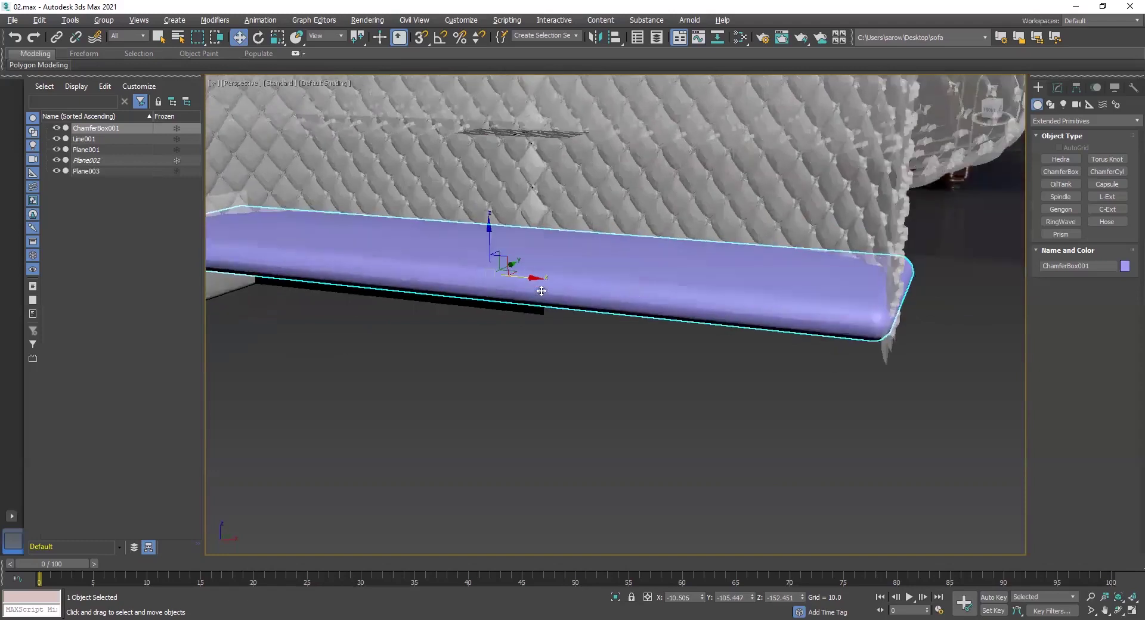
{"action": "left_click_drag", "start_coordinate": [538, 283], "coordinate": [541, 283]}
{"action": "scroll", "coordinate": [525, 333], "scroll_direction": "down", "scroll_amount": 3}
{"action": "middle_click_drag", "start_coordinate": [524, 333], "coordinate": [597, 395], "text": "alt"}
{"action": "mouse_move", "coordinate": [752, 387]}
{"action": "middle_mouse_down", "text": "alt"}
{"action": "mouse_move", "coordinate": [791, 388]}
{"action": "mouse_move", "coordinate": [766, 376]}
{"action": "middle_mouse_up", "text": "alt"}
Change the chamfer box's object colour to the grey custom colour, then deselect it.
{"action": "left_click", "coordinate": [791, 388]}
{"action": "left_click", "coordinate": [777, 273]}
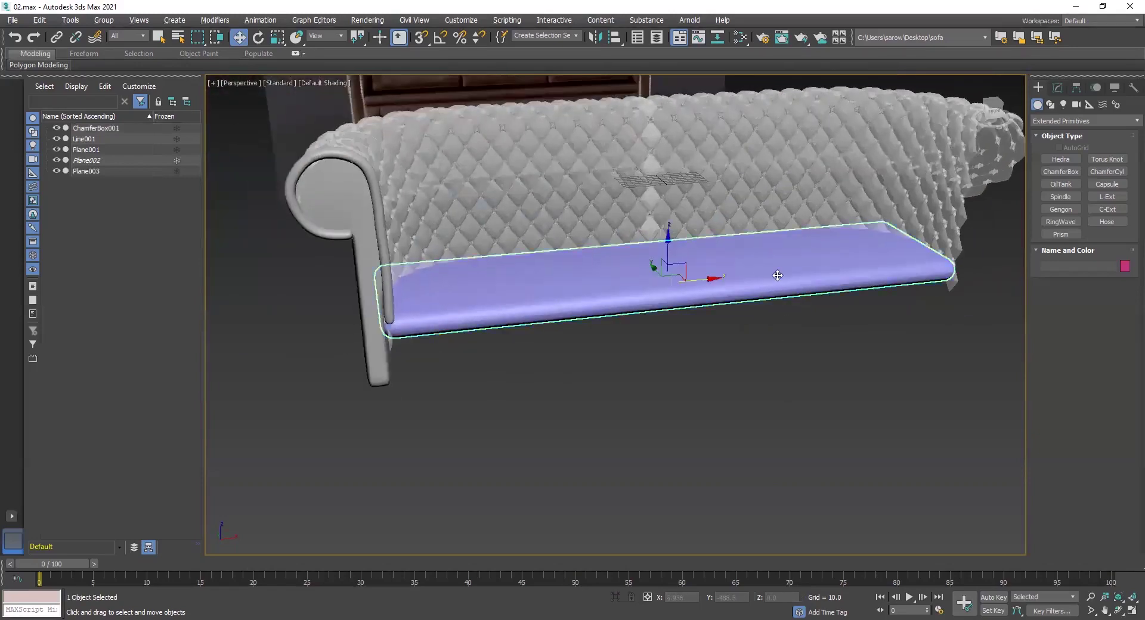
{"action": "left_click", "coordinate": [1126, 268]}
{"action": "left_click", "coordinate": [667, 271]}
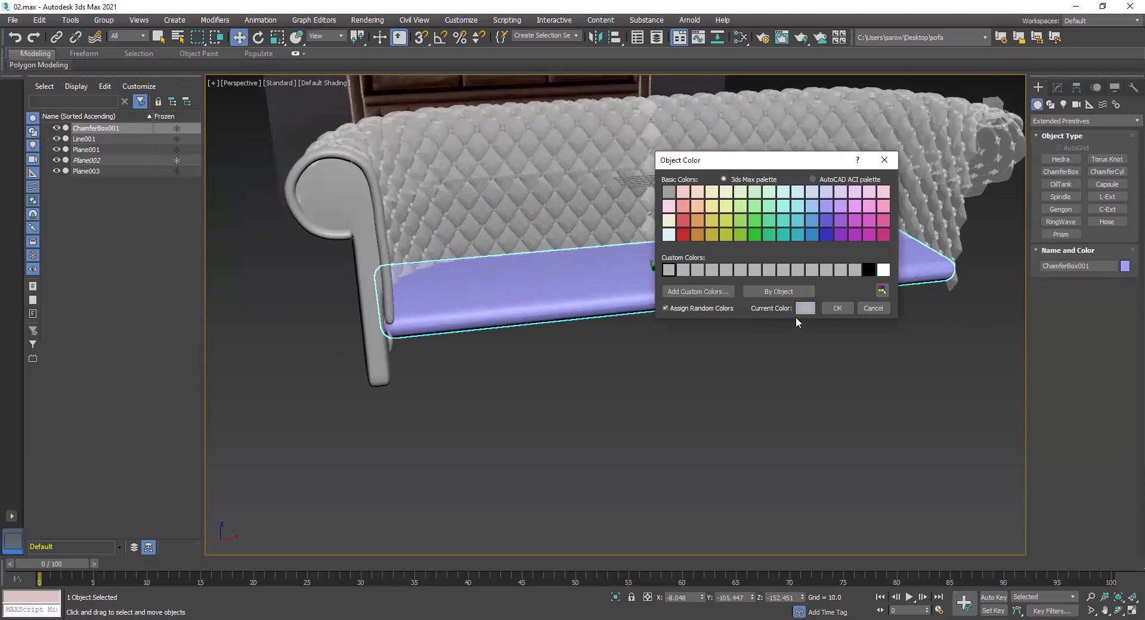
{"action": "left_click", "coordinate": [827, 311]}
{"action": "left_click", "coordinate": [815, 350]}
Reposition the piping around the arm's front to about X -489 and Z 19 so it fits the arm's outline.
{"action": "middle_click_drag", "start_coordinate": [813, 354], "coordinate": [644, 320], "text": "alt"}
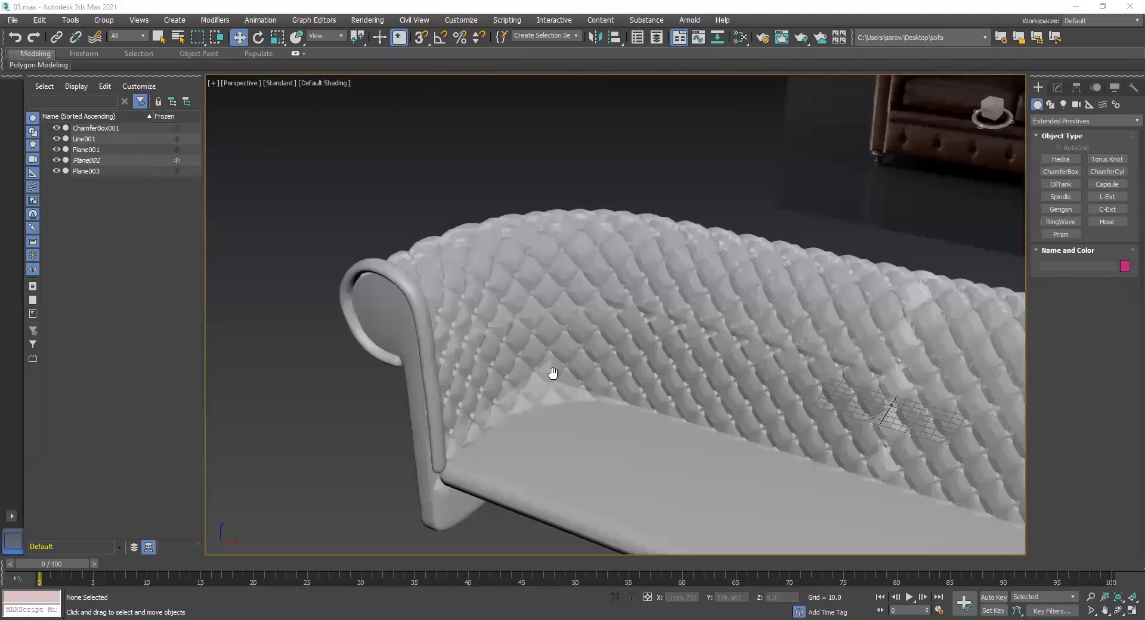
{"action": "middle_click_drag", "start_coordinate": [553, 373], "coordinate": [591, 325], "text": "alt"}
{"action": "middle_click_drag", "start_coordinate": [671, 320], "coordinate": [768, 336], "text": "alt"}
{"action": "middle_click_drag", "start_coordinate": [369, 255], "coordinate": [596, 471], "text": "alt"}
{"action": "scroll", "coordinate": [443, 314], "scroll_direction": "up", "scroll_amount": 3}
{"action": "left_click", "coordinate": [632, 386]}
{"action": "left_click_drag", "start_coordinate": [591, 471], "coordinate": [592, 484]}
{"action": "middle_click_drag", "start_coordinate": [614, 418], "coordinate": [687, 475], "text": "alt"}
{"action": "middle_click_drag", "start_coordinate": [666, 309], "coordinate": [639, 453], "text": "alt"}
{"action": "left_click_drag", "start_coordinate": [640, 455], "coordinate": [631, 455]}
{"action": "middle_click_drag", "start_coordinate": [631, 455], "coordinate": [609, 292], "text": "alt"}
{"action": "left_click_drag", "start_coordinate": [610, 291], "coordinate": [595, 291]}
{"action": "middle_click_drag", "start_coordinate": [595, 292], "coordinate": [561, 220], "text": "alt"}
{"action": "scroll", "coordinate": [554, 220], "scroll_direction": "down", "scroll_amount": 2}
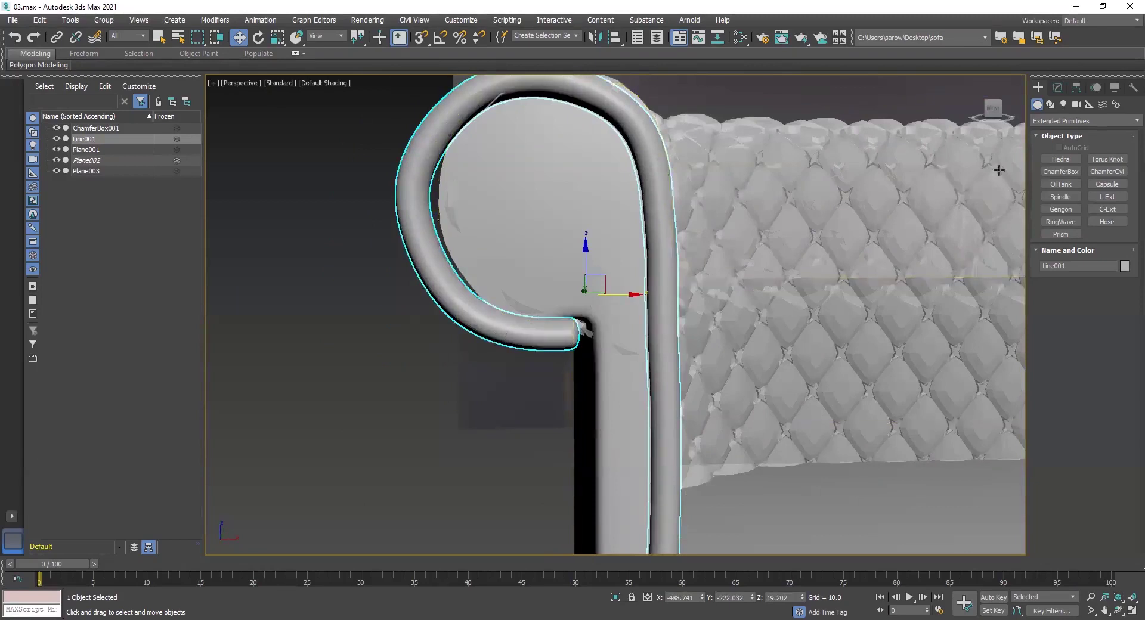
Switch the arm piping to vertex editing at its Editable Poly level beneath TurboSmooth.
{"action": "left_click", "coordinate": [1059, 88]}
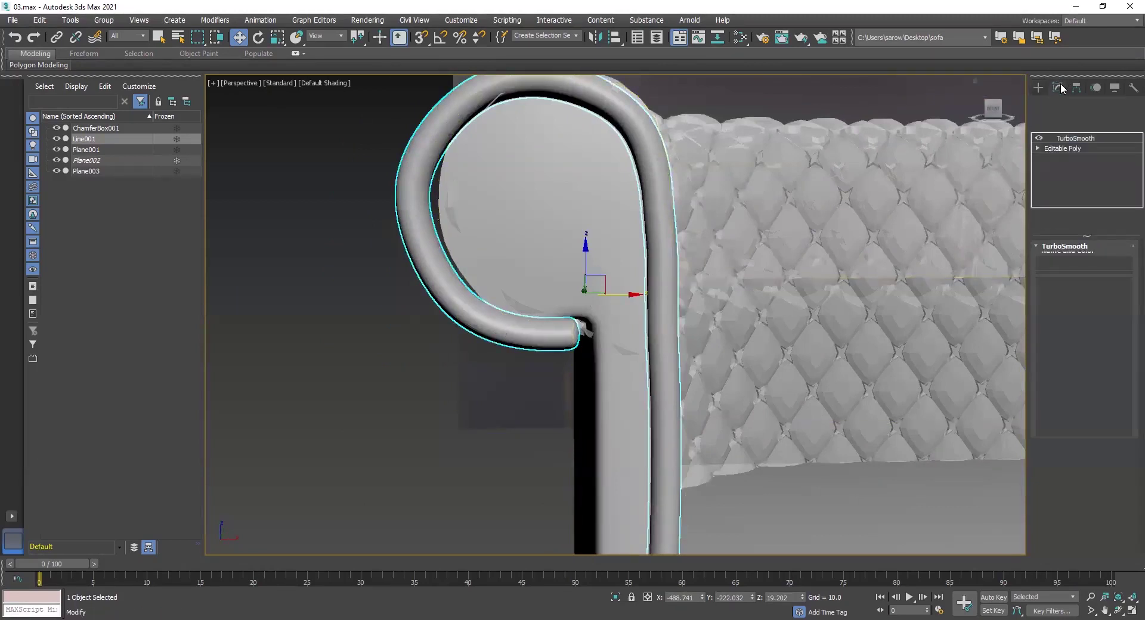
{"action": "left_click", "coordinate": [1060, 149]}
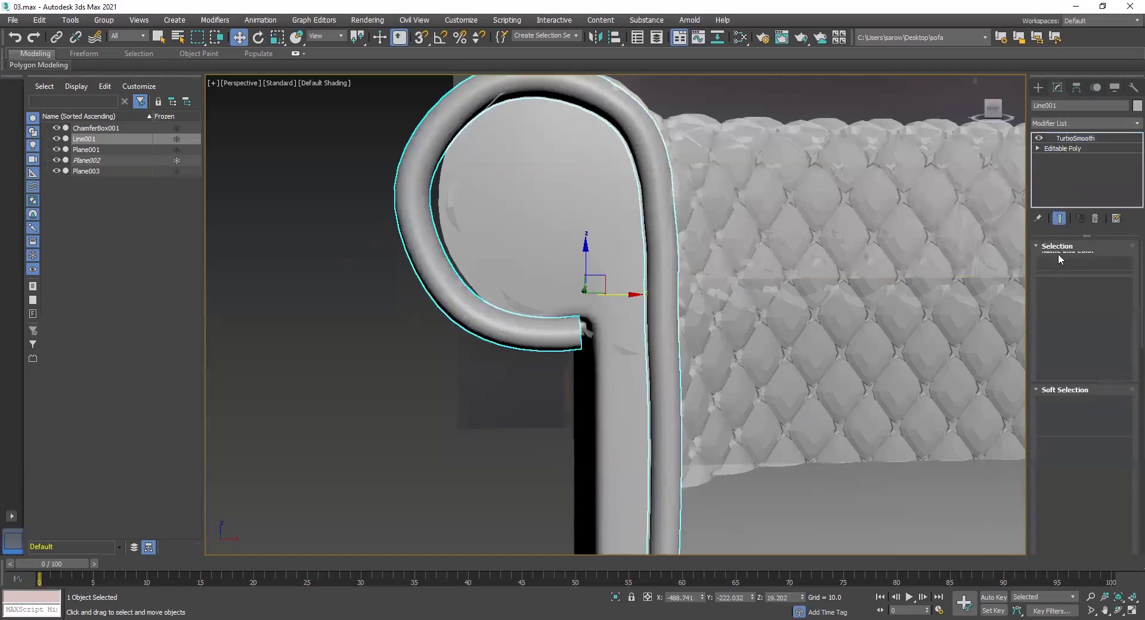
{"action": "left_click", "coordinate": [1054, 261]}
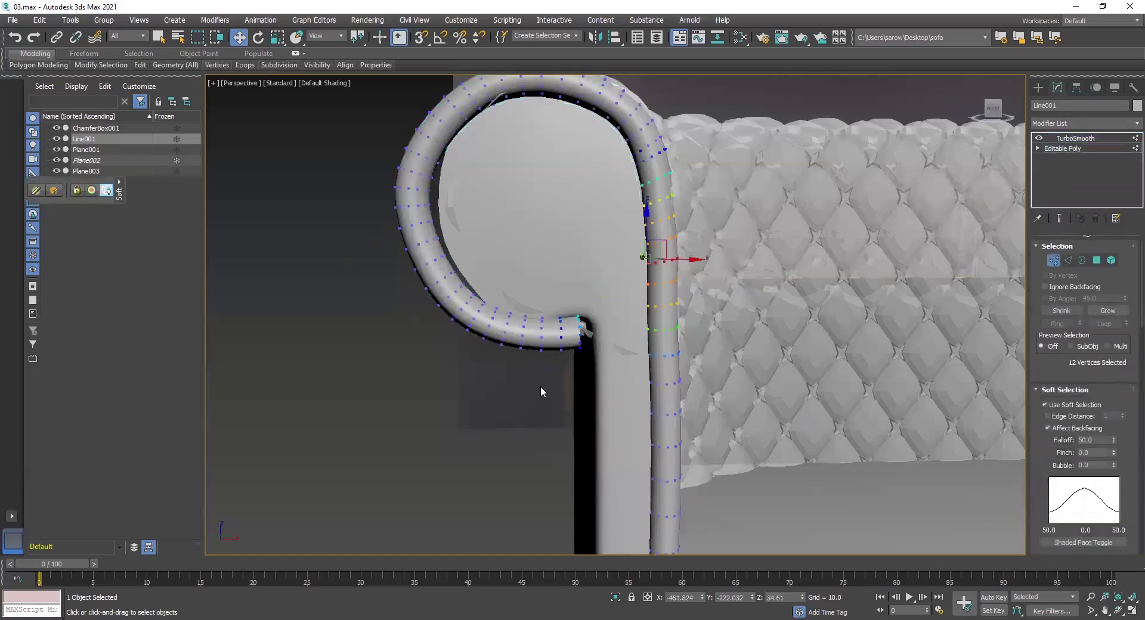
{"action": "left_click_drag", "start_coordinate": [582, 437], "coordinate": [303, 169]}
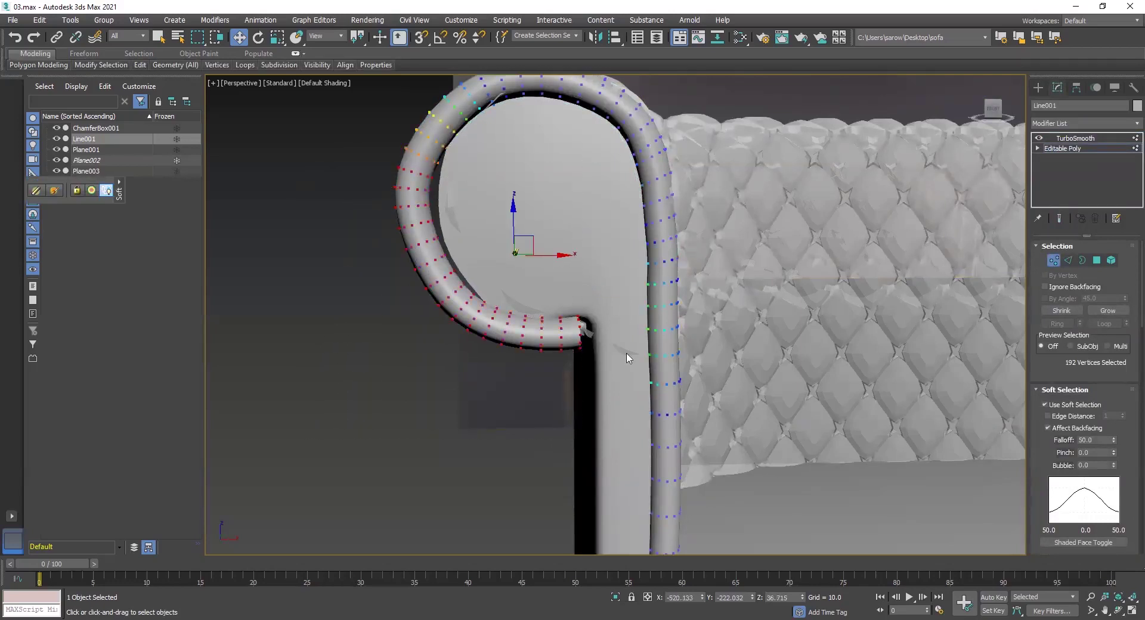
{"action": "left_click_drag", "start_coordinate": [492, 242], "coordinate": [291, 168]}
{"action": "left_click_drag", "start_coordinate": [565, 255], "coordinate": [568, 247]}
{"action": "left_click_drag", "start_coordinate": [574, 247], "coordinate": [575, 248]}
{"action": "key", "text": "ctrl+z"}
Select the vertices at the open end of the piping's curl and extend it along X over the arm's upright using soft selection.
{"action": "left_click_drag", "start_coordinate": [543, 408], "coordinate": [573, 403]}
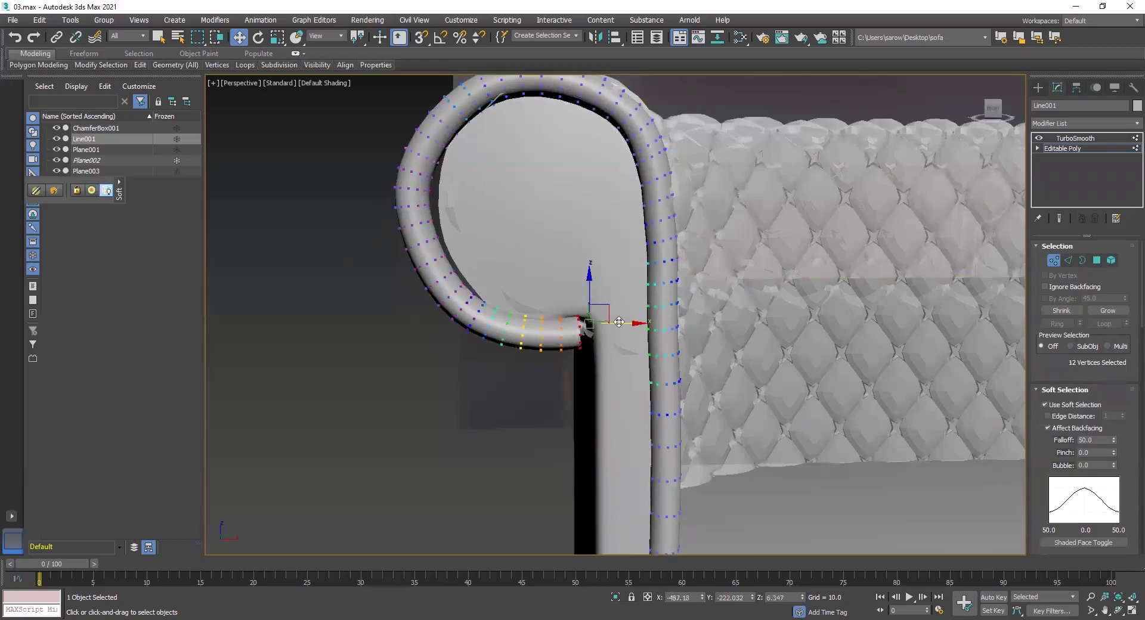
{"action": "left_click_drag", "start_coordinate": [640, 323], "coordinate": [647, 323]}
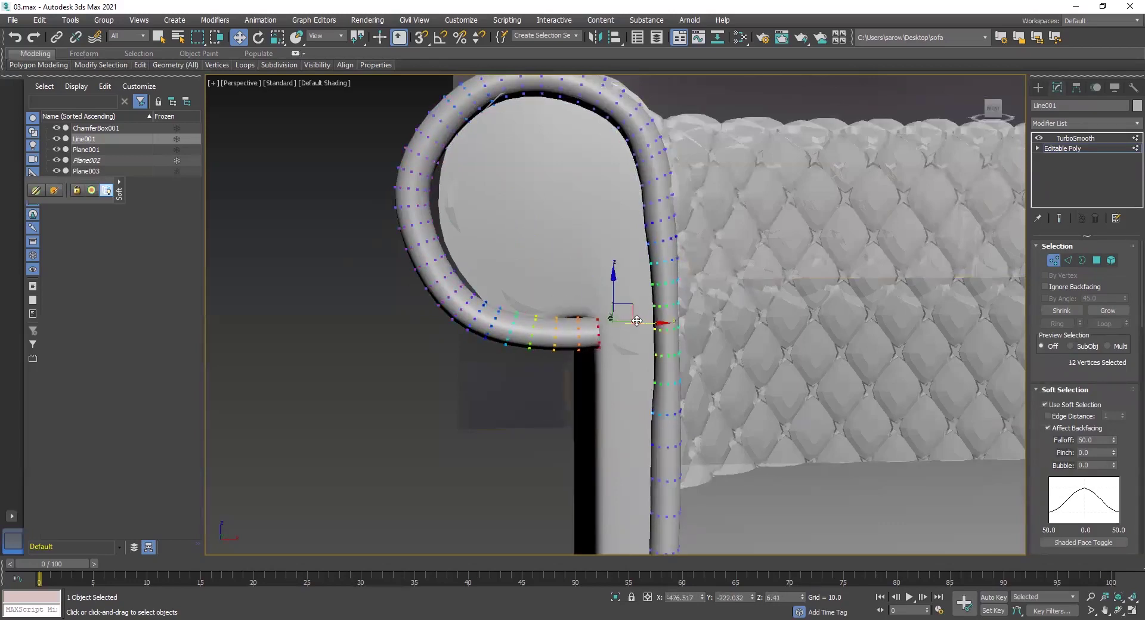
Undo the last soft-selection move, disable soft selection, and move the piping curl's end vertices to about X -485 and Z 2.6.
{"action": "key", "text": "ctrl+z"}
{"action": "left_click", "coordinate": [1041, 404]}
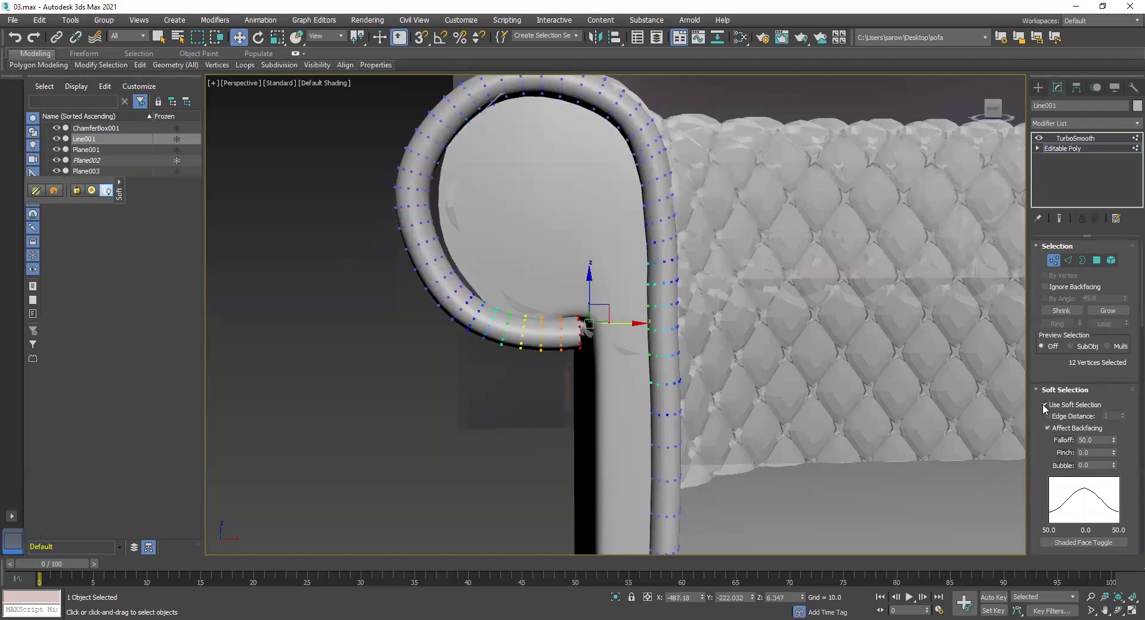
{"action": "left_click_drag", "start_coordinate": [616, 332], "coordinate": [633, 331]}
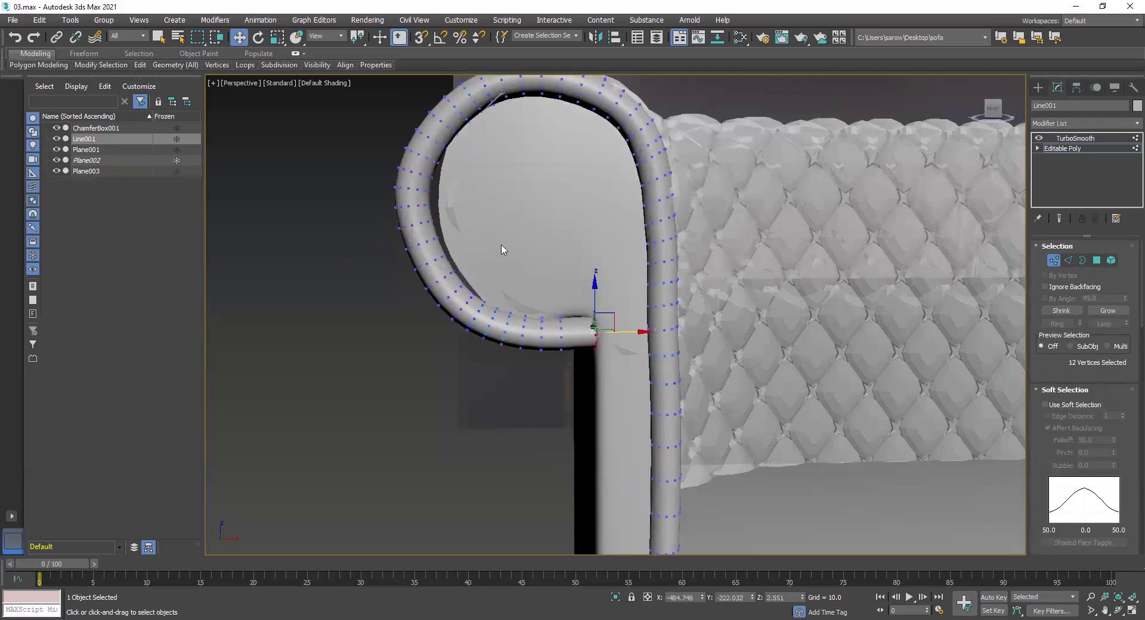
Select the vertices on the curl's outer side and pull them inward along X to about -539 using soft selection with falloff 70.
{"action": "middle_click_drag", "start_coordinate": [504, 250], "coordinate": [529, 325]}
{"action": "left_click_drag", "start_coordinate": [380, 267], "coordinate": [489, 300]}
{"action": "left_click", "coordinate": [1045, 405]}
{"action": "left_click_drag", "start_coordinate": [498, 279], "coordinate": [530, 277]}
{"action": "key", "text": "ctrl+z"}
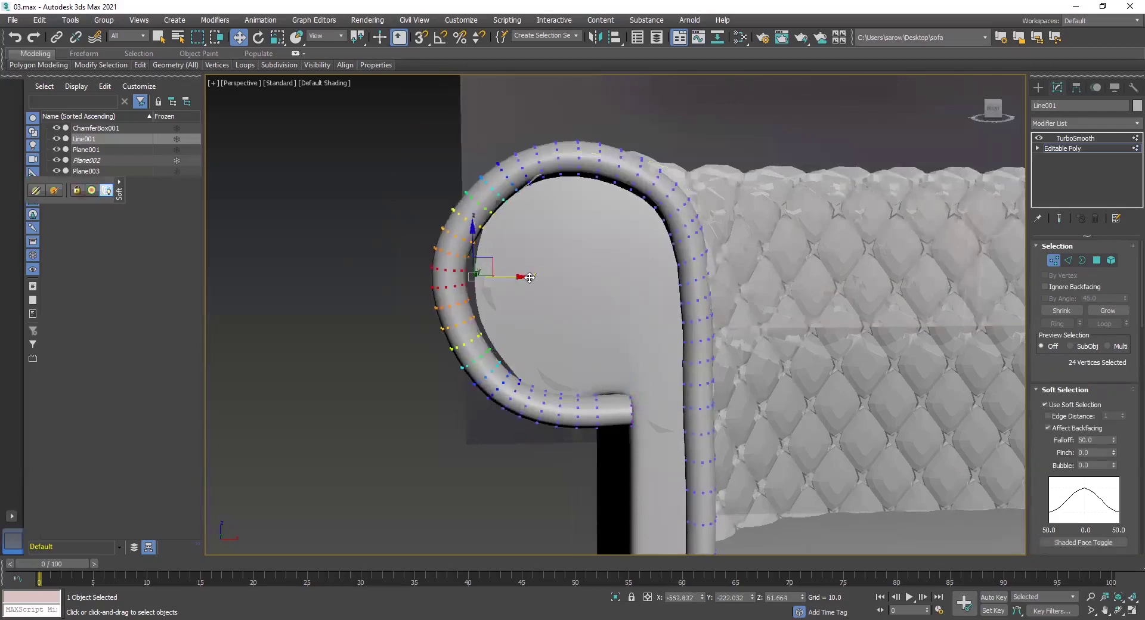
{"action": "double_click", "coordinate": [1098, 440]}
{"action": "type", "text": "70"}
{"action": "key", "text": "Return"}
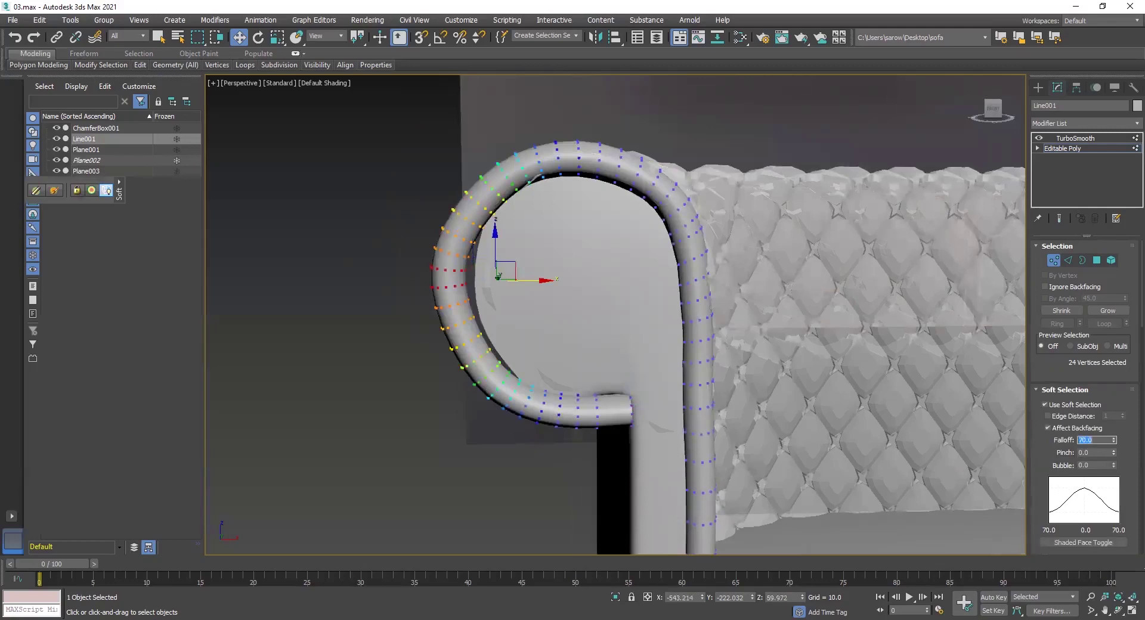
{"action": "left_click_drag", "start_coordinate": [540, 279], "coordinate": [558, 281]}
Select the vertices at the top of the piping's curl, lower them slightly to about Z 88.6, and return to the TurboSmooth level.
{"action": "mouse_move", "coordinate": [577, 188]}
{"action": "middle_mouse_down"}
{"action": "mouse_move", "coordinate": [575, 173]}
{"action": "mouse_move", "coordinate": [568, 201]}
{"action": "middle_mouse_up"}
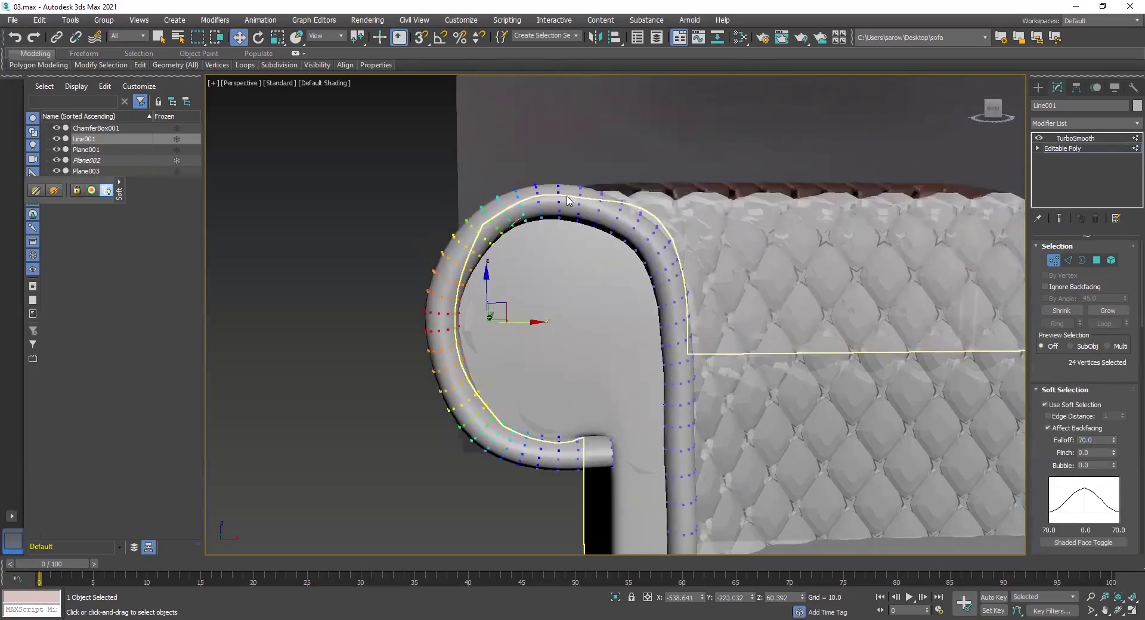
{"action": "left_click_drag", "start_coordinate": [570, 149], "coordinate": [553, 215]}
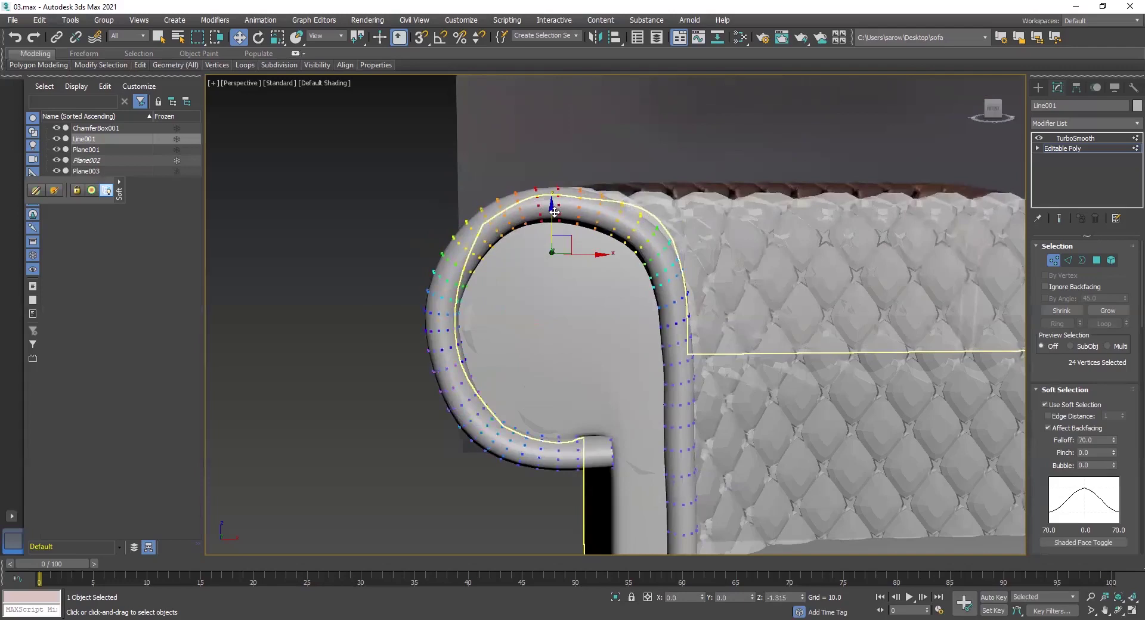
{"action": "middle_click_drag", "start_coordinate": [555, 434], "coordinate": [515, 336]}
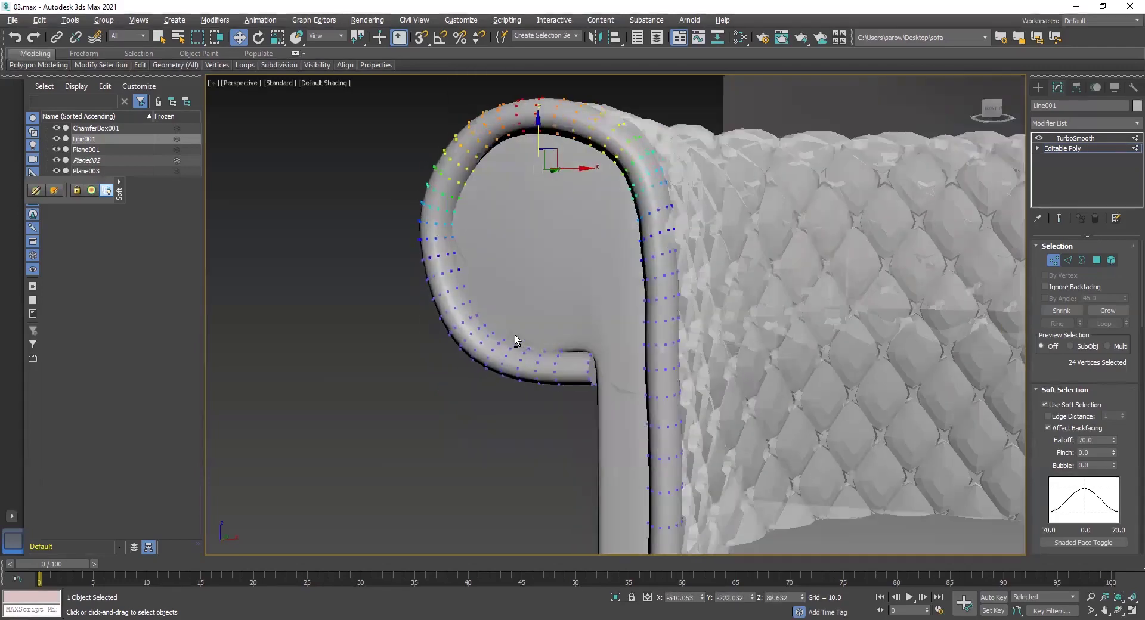
{"action": "left_click", "coordinate": [1072, 149]}
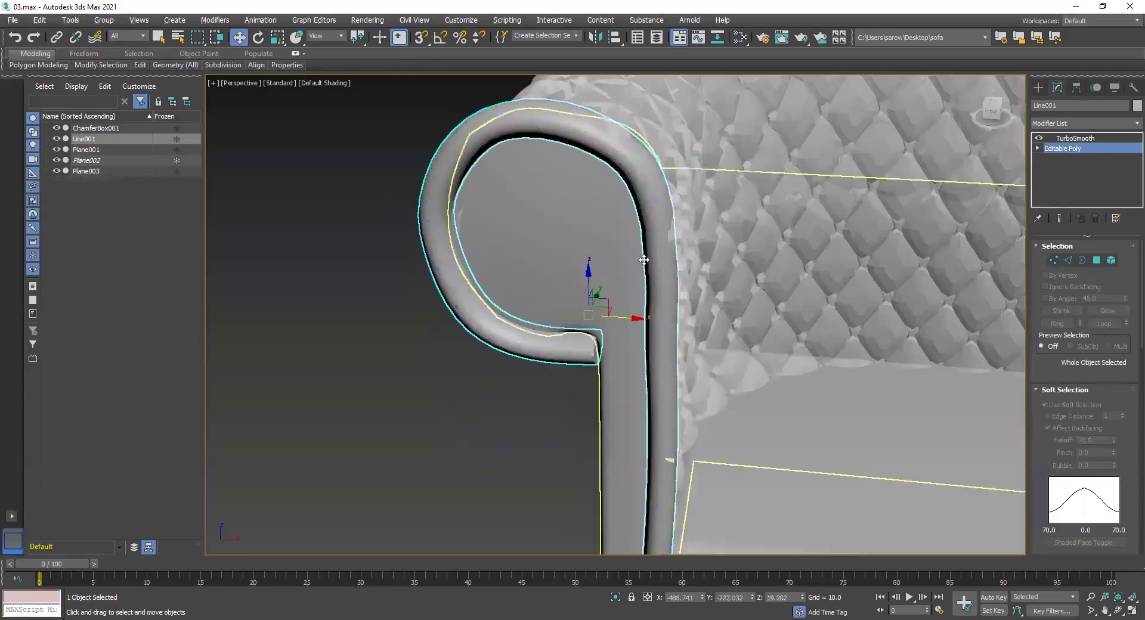
{"action": "middle_click_drag", "start_coordinate": [658, 262], "coordinate": [697, 244], "text": "alt"}
{"action": "scroll", "coordinate": [530, 245], "scroll_direction": "up", "scroll_amount": 4}
{"action": "middle_click_drag", "start_coordinate": [531, 243], "coordinate": [598, 267], "text": "alt"}
{"action": "left_click", "coordinate": [1071, 138]}
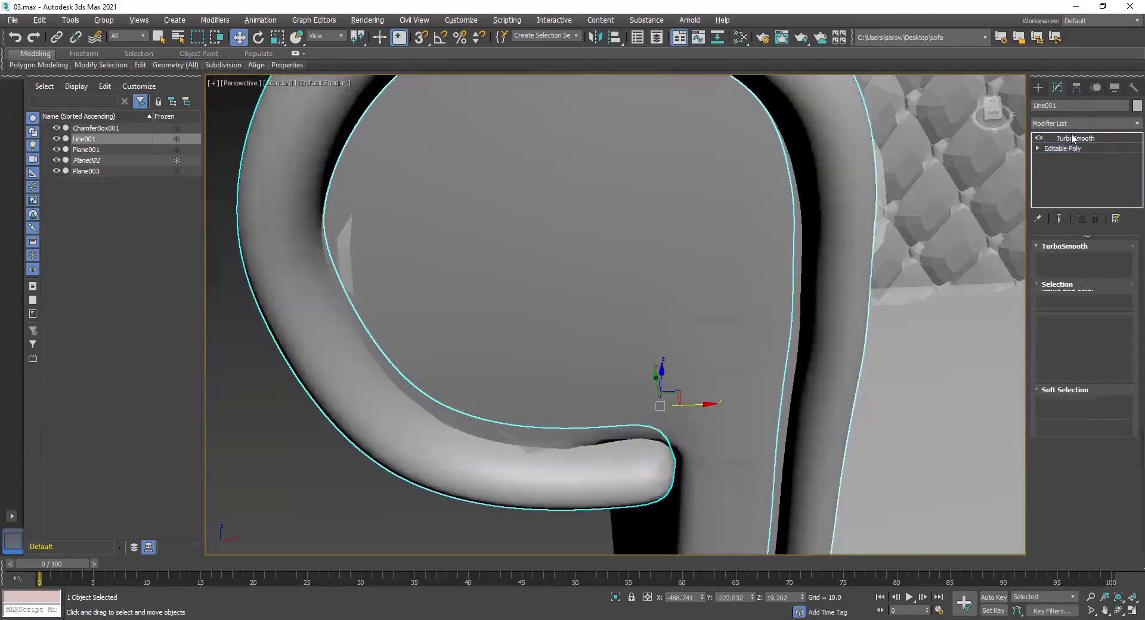
Shift the whole arm piping about 0.76 along X to fit the arm's front.
{"action": "scroll", "coordinate": [680, 341], "scroll_direction": "down", "scroll_amount": 3}
{"action": "middle_click_drag", "start_coordinate": [681, 342], "coordinate": [659, 303], "text": "alt"}
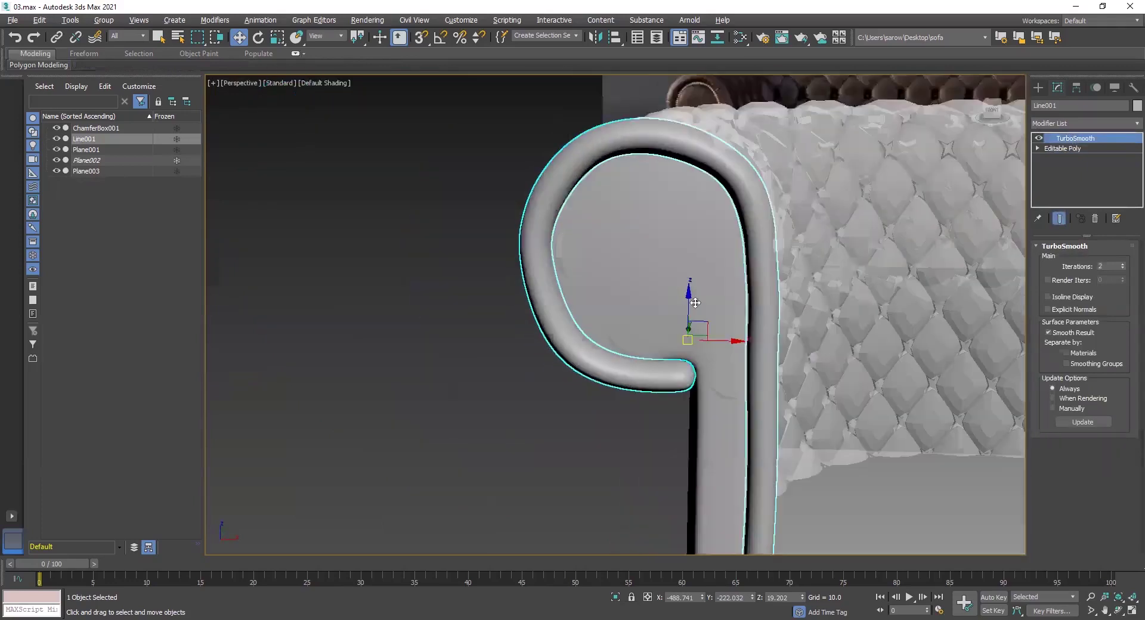
{"action": "scroll", "coordinate": [674, 250], "scroll_direction": "down", "scroll_amount": 3}
{"action": "middle_click_drag", "start_coordinate": [672, 243], "coordinate": [608, 184]}
{"action": "middle_click_drag", "start_coordinate": [608, 184], "coordinate": [550, 217], "text": "alt"}
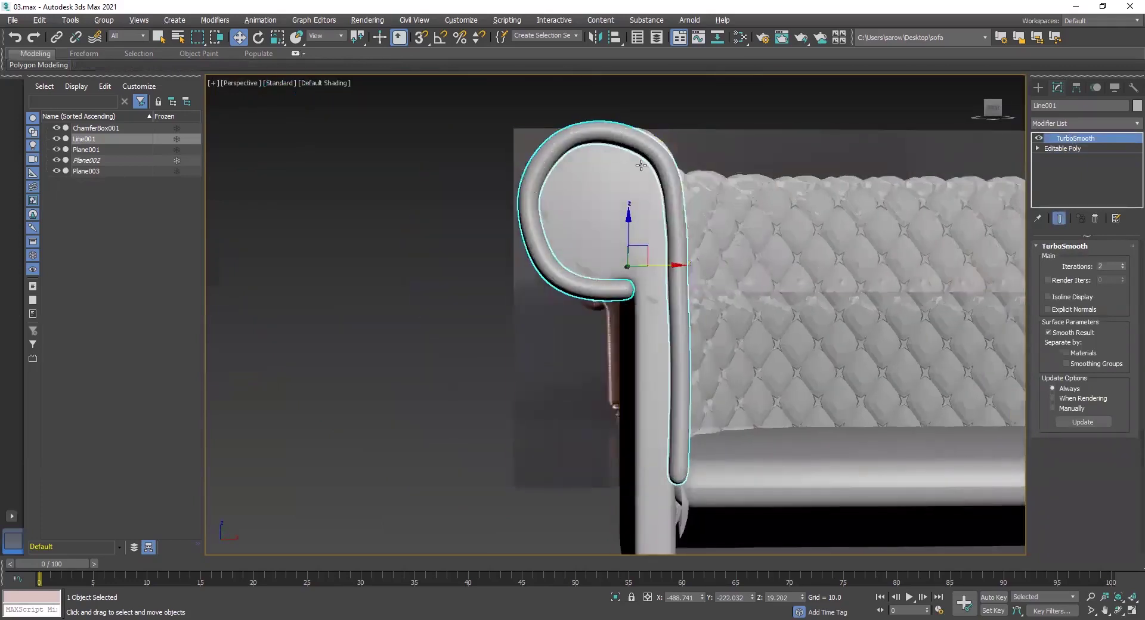
{"action": "middle_click_drag", "start_coordinate": [603, 163], "coordinate": [668, 299], "text": "alt"}
{"action": "scroll", "coordinate": [674, 281], "scroll_direction": "up", "scroll_amount": 4}
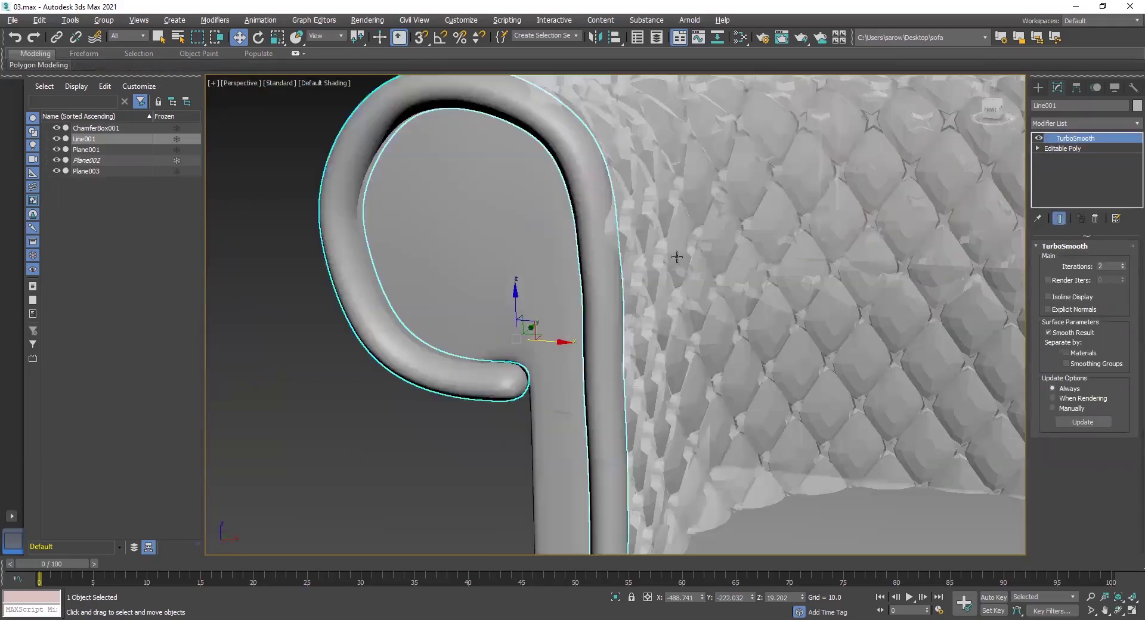
{"action": "left_click", "coordinate": [526, 369]}
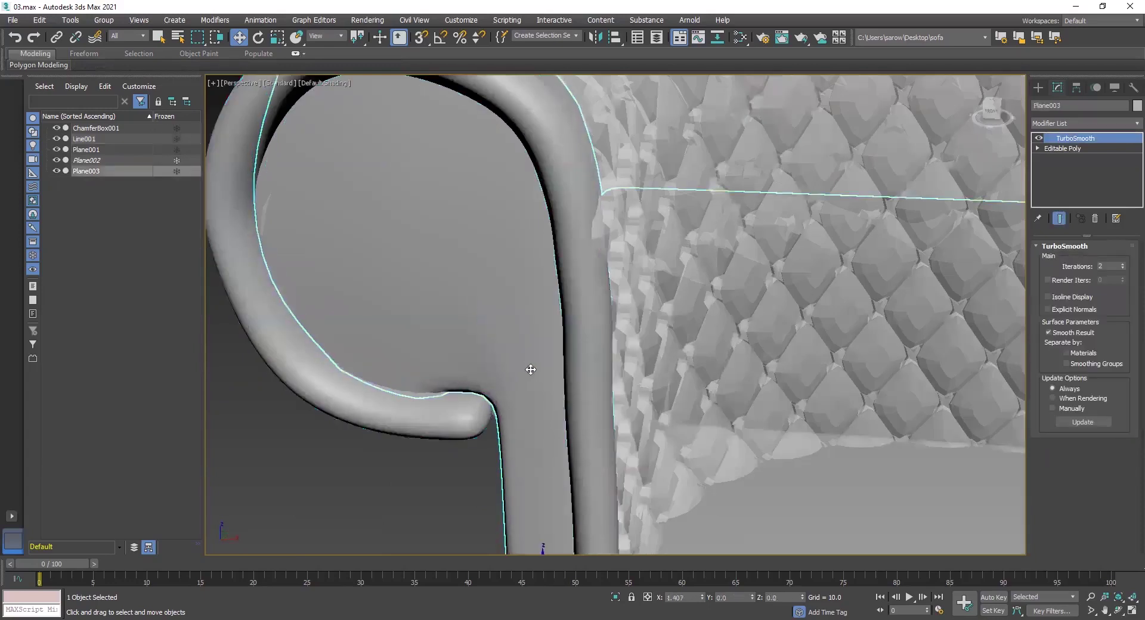
{"action": "left_click", "coordinate": [503, 374]}
{"action": "left_click_drag", "start_coordinate": [503, 370], "coordinate": [522, 367]}
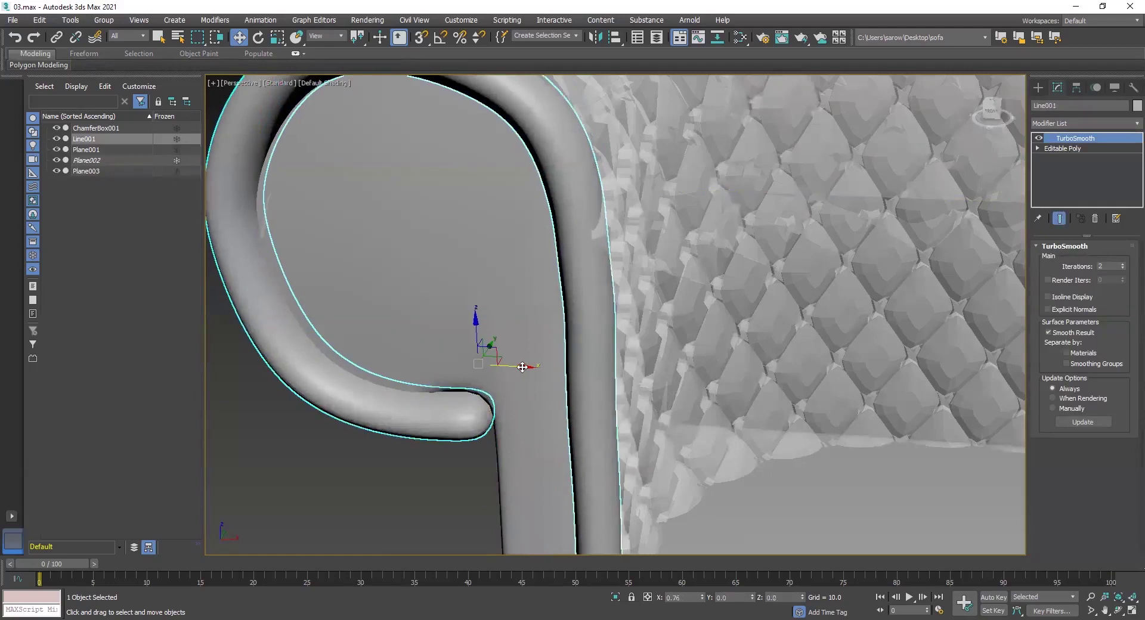
Examine the reference image's seat cushions, front rail, buttoned lower panel and feet up close.
{"action": "mouse_move", "coordinate": [523, 367]}
{"action": "middle_mouse_down", "text": "alt"}
{"action": "mouse_move", "coordinate": [561, 362]}
{"action": "mouse_move", "coordinate": [542, 334]}
{"action": "mouse_move", "coordinate": [504, 328]}
{"action": "mouse_move", "coordinate": [535, 354]}
{"action": "middle_mouse_up", "text": "alt"}
{"action": "scroll", "coordinate": [582, 339], "scroll_direction": "down", "scroll_amount": 5}
{"action": "middle_click_drag", "start_coordinate": [605, 441], "coordinate": [566, 420], "text": "alt"}
{"action": "scroll", "coordinate": [566, 419], "scroll_direction": "up", "scroll_amount": 10}
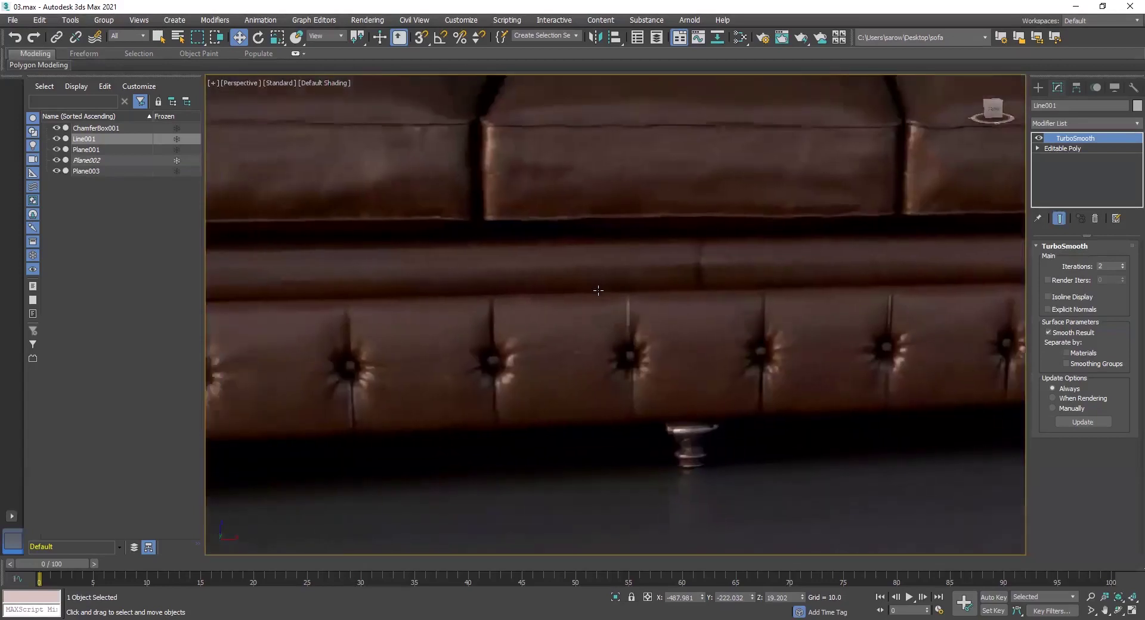
{"action": "scroll", "coordinate": [682, 272], "scroll_direction": "down", "scroll_amount": 4}
{"action": "middle_click_drag", "start_coordinate": [689, 278], "coordinate": [673, 323]}
{"action": "scroll", "coordinate": [699, 276], "scroll_direction": "up", "scroll_amount": 4}
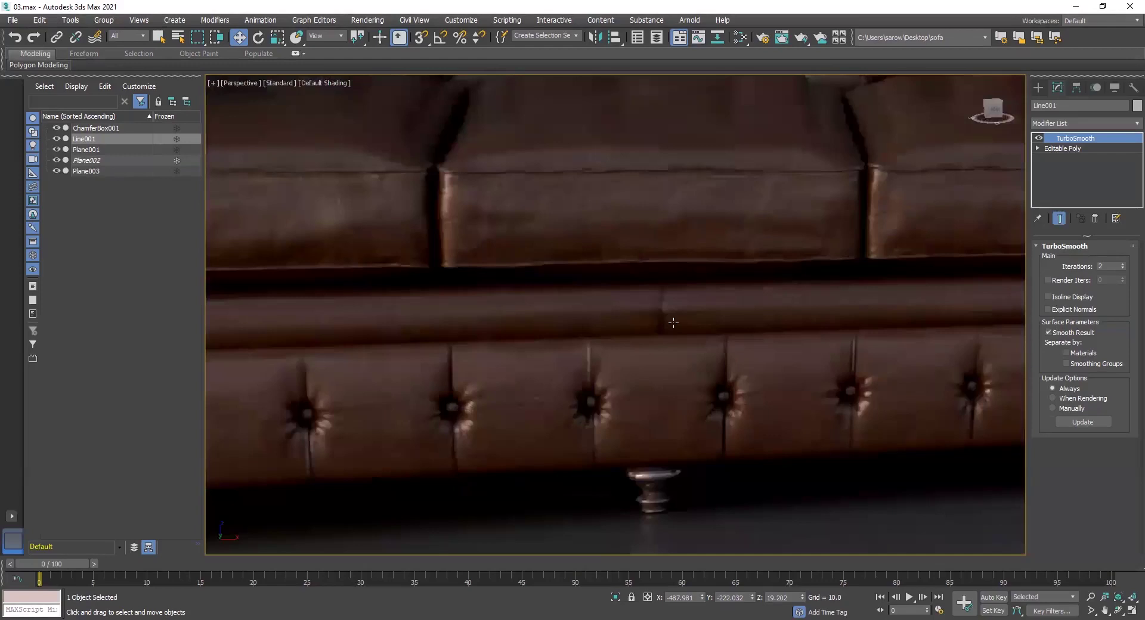
{"action": "scroll", "coordinate": [697, 329], "scroll_direction": "down", "scroll_amount": 8}
{"action": "scroll", "coordinate": [665, 321], "scroll_direction": "up", "scroll_amount": 9}
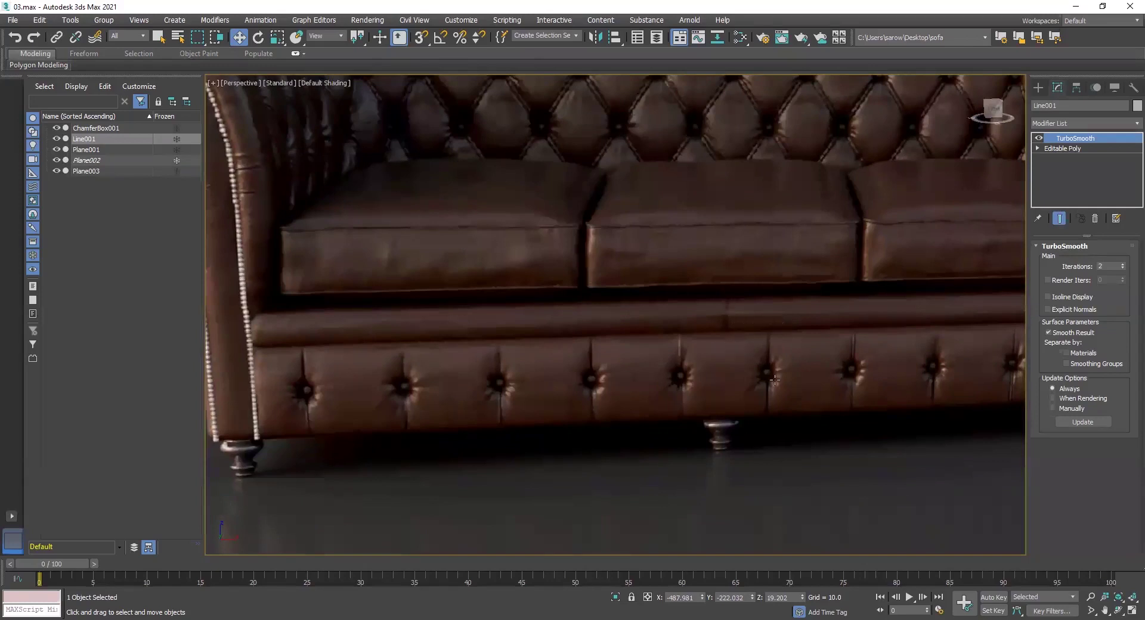
{"action": "middle_click_drag", "start_coordinate": [769, 393], "coordinate": [717, 315]}
{"action": "scroll", "coordinate": [716, 322], "scroll_direction": "down", "scroll_amount": 5}
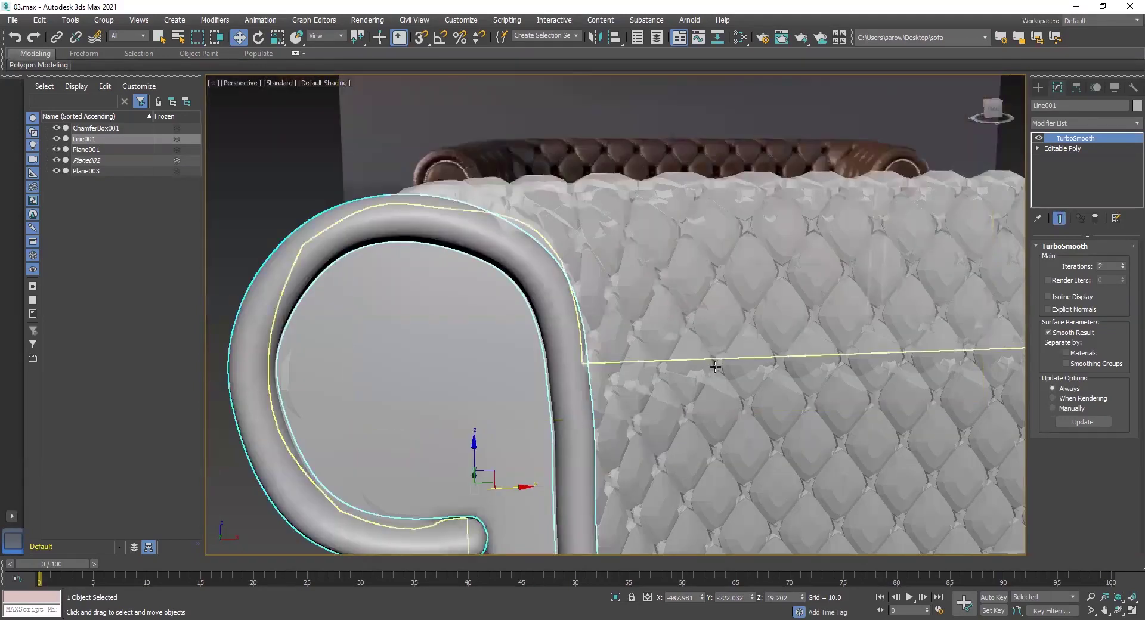
Select the seat base's chamfer box and convert it to an Editable Poly.
{"action": "key", "text": "alt+w"}
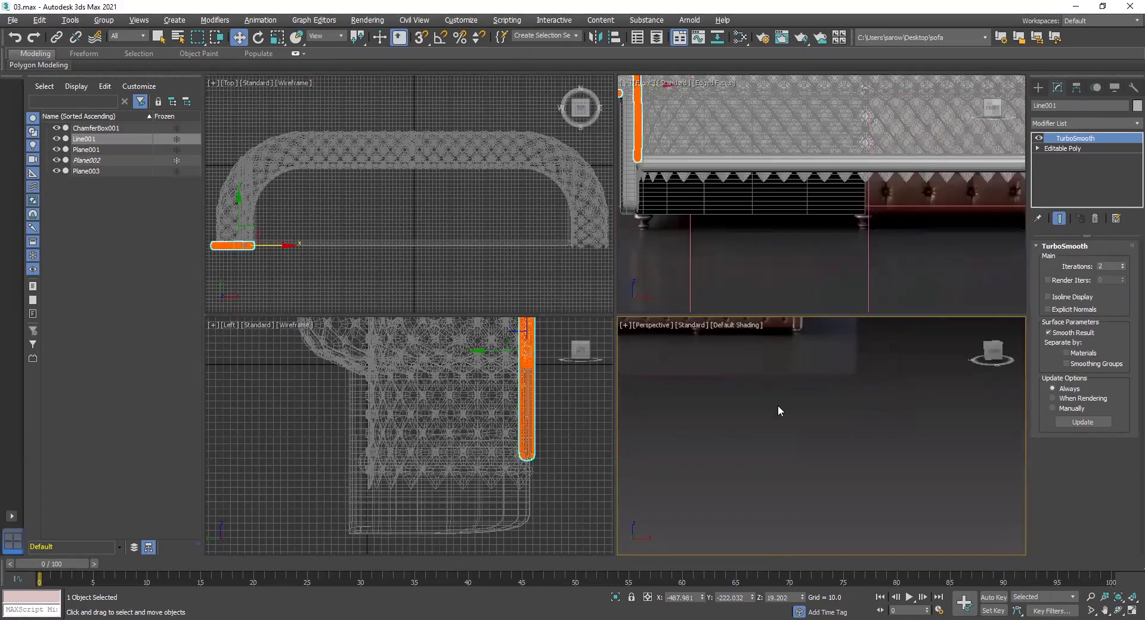
{"action": "key", "text": "alt+w"}
{"action": "scroll", "coordinate": [737, 410], "scroll_direction": "down", "scroll_amount": 5}
{"action": "middle_click_drag", "start_coordinate": [703, 358], "coordinate": [960, 188]}
{"action": "left_click", "coordinate": [682, 274]}
{"action": "scroll", "coordinate": [682, 274], "scroll_direction": "down", "scroll_amount": 4}
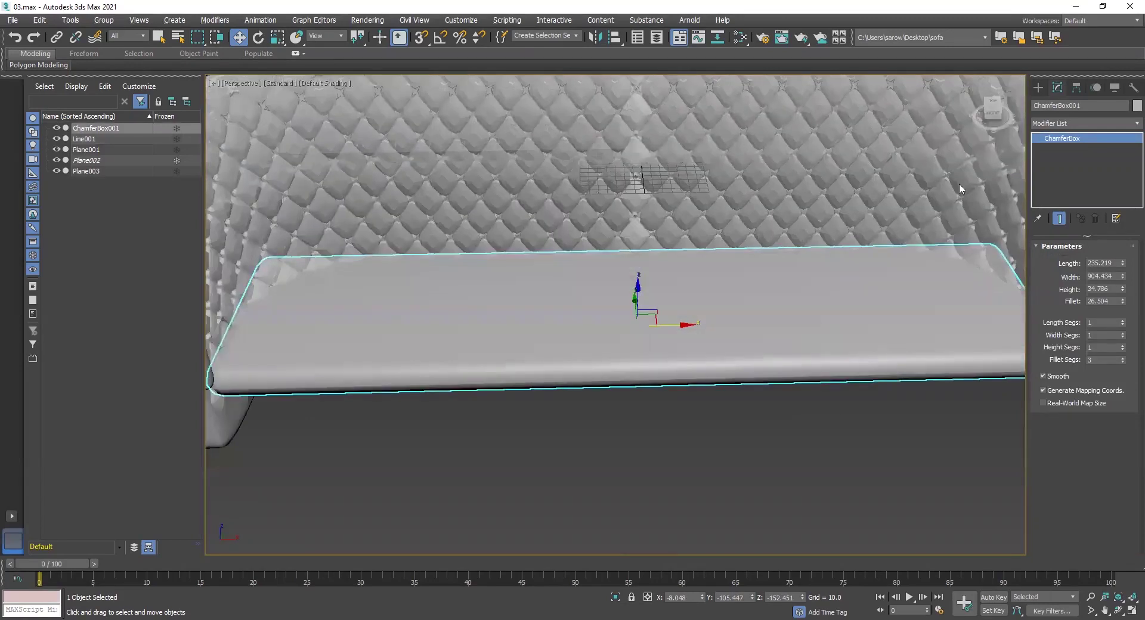
{"action": "right_click", "coordinate": [1045, 141]}
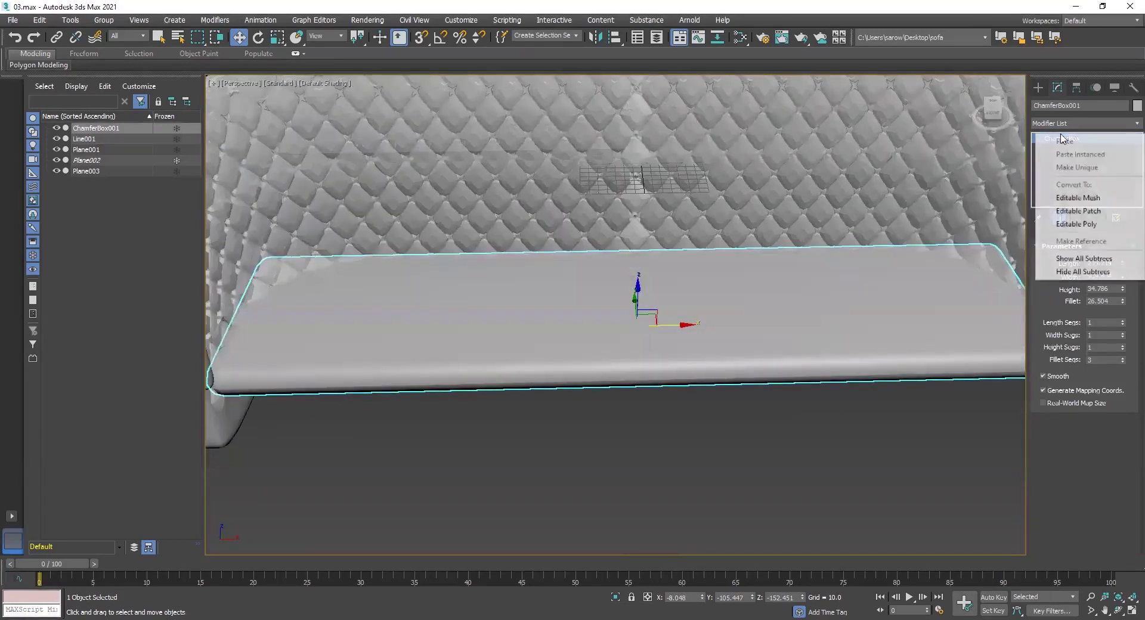
{"action": "left_click", "coordinate": [1100, 226]}
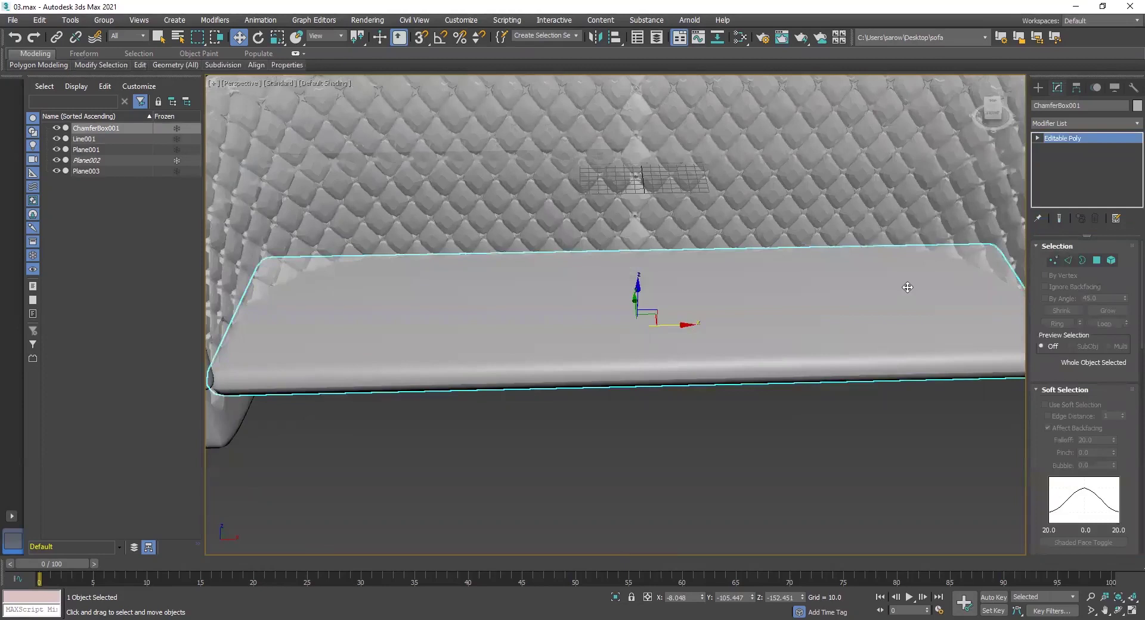
Display edged faces and select the ring of lengthwise edges around the seat base at edge level.
{"action": "key", "text": "4"}
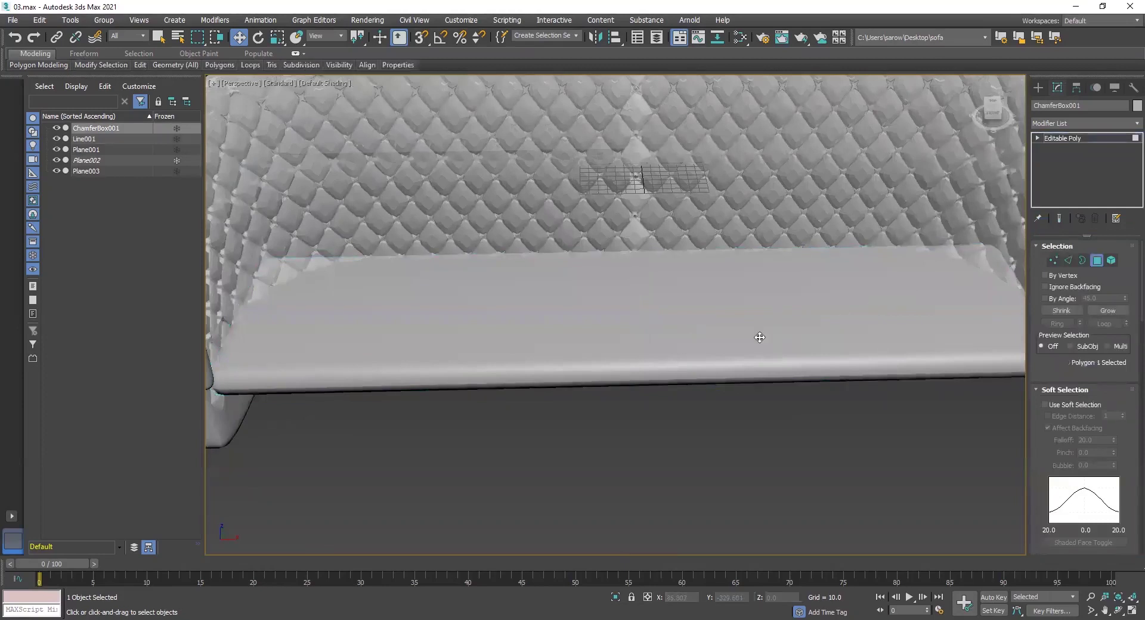
{"action": "left_click", "coordinate": [760, 338]}
{"action": "left_click", "coordinate": [1067, 261]}
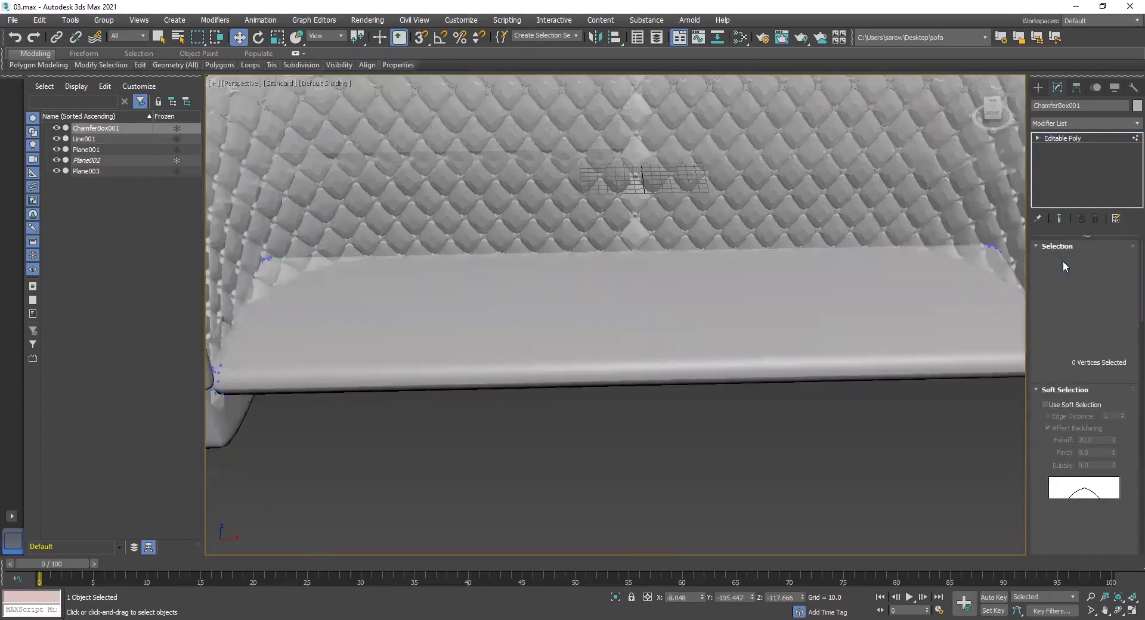
{"action": "left_click", "coordinate": [659, 358]}
{"action": "key", "text": "F4"}
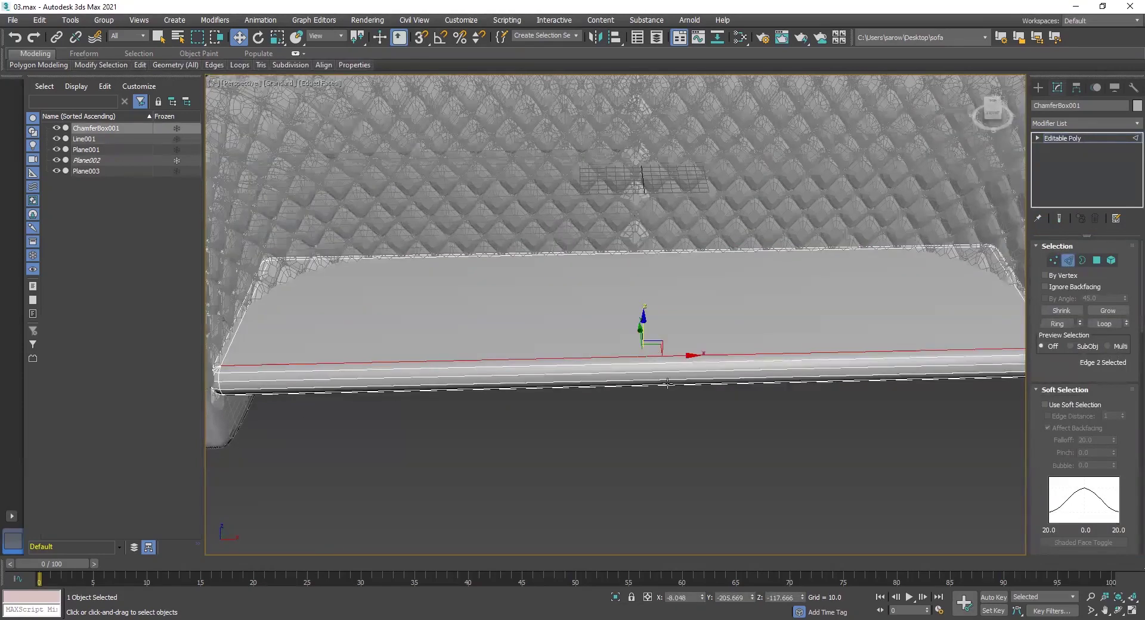
{"action": "key", "text": "alt+l"}
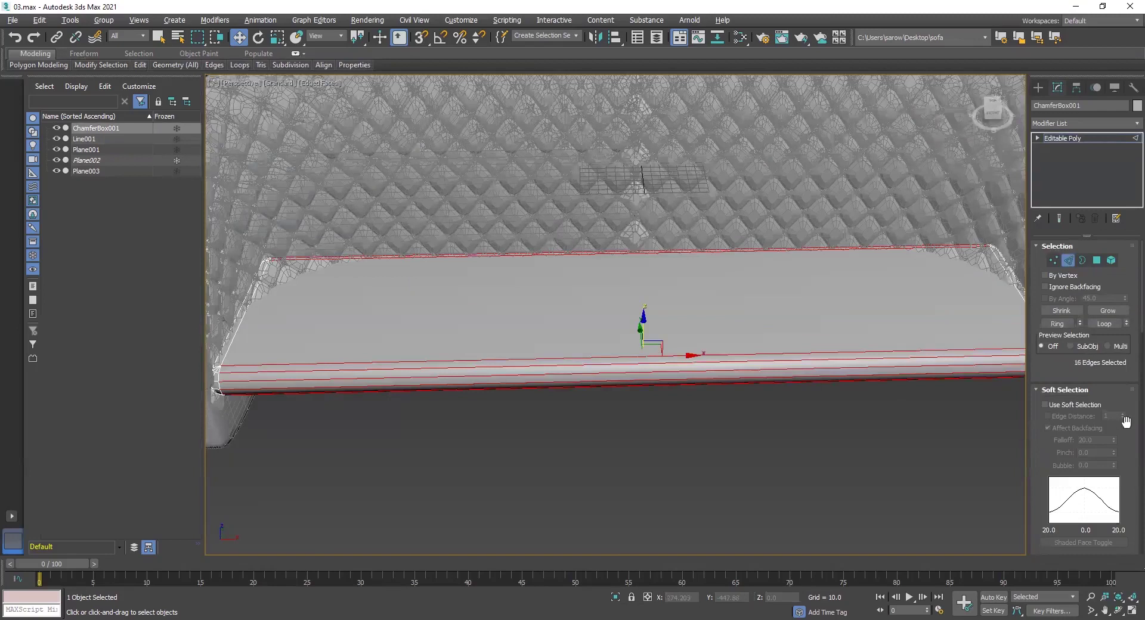
Try connecting the seat base's lengthwise edges with 3 segments and a pinch of -97.
{"action": "scroll", "coordinate": [1085, 430], "scroll_direction": "down", "scroll_amount": 5}
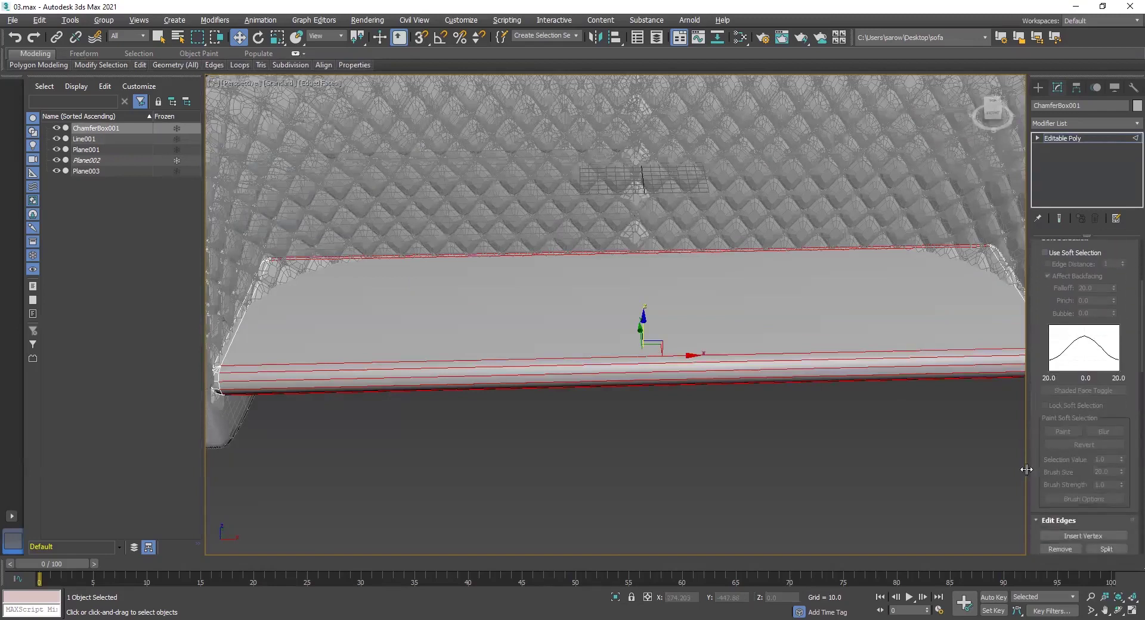
{"action": "left_click_drag", "start_coordinate": [1027, 469], "coordinate": [1035, 346]}
{"action": "scroll", "coordinate": [1038, 391], "scroll_direction": "down", "scroll_amount": 5}
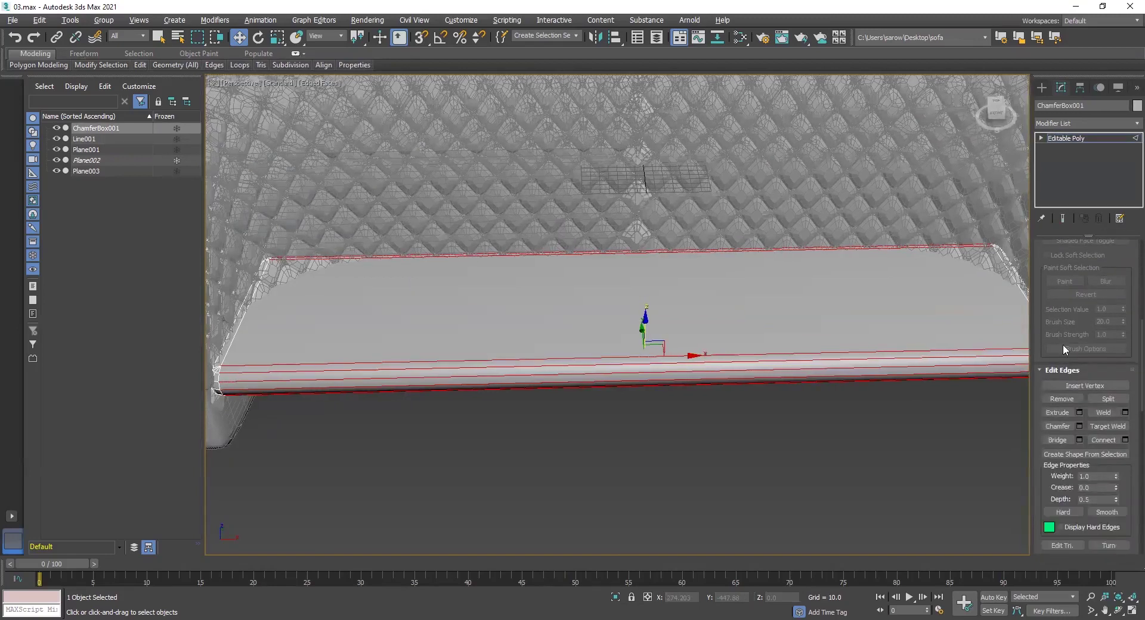
{"action": "left_click", "coordinate": [1126, 440]}
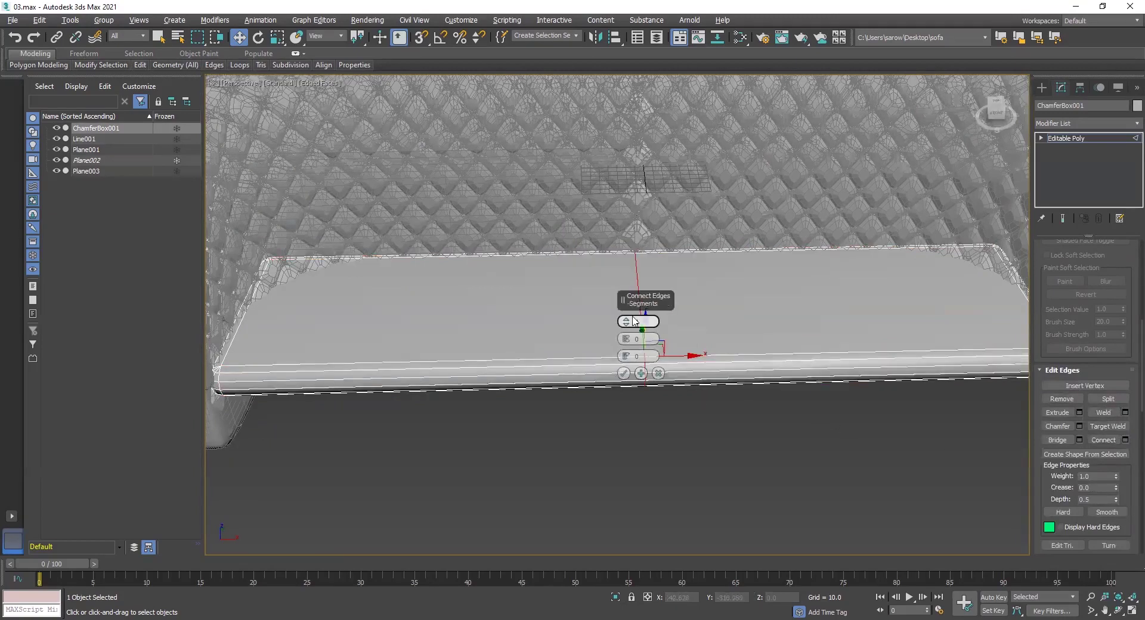
{"action": "double_click", "coordinate": [626, 319]}
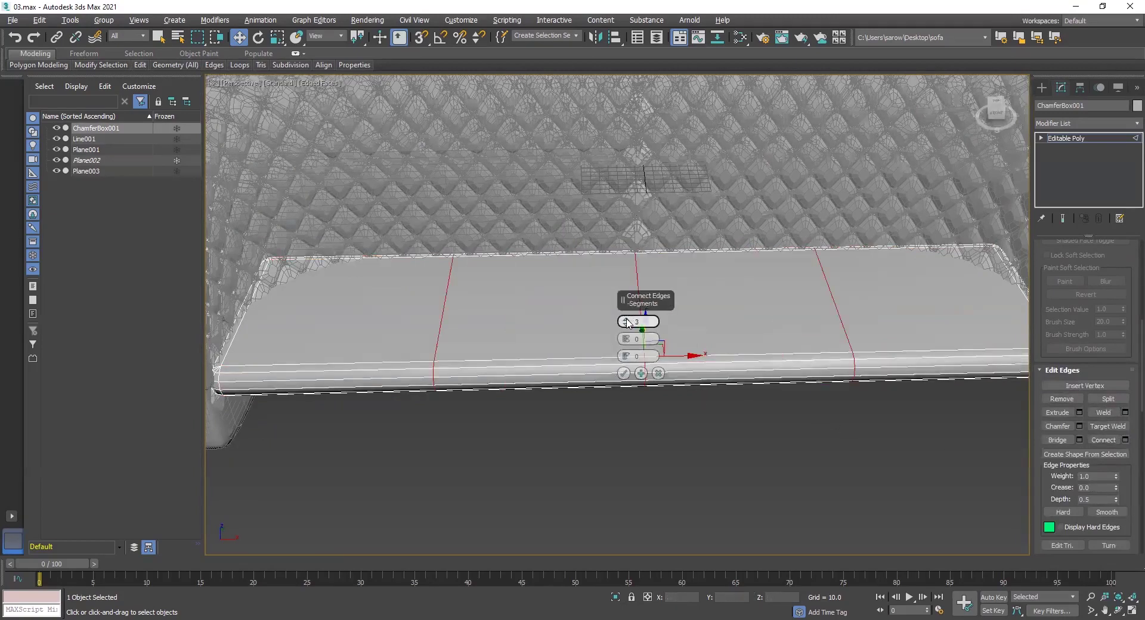
{"action": "left_click_drag", "start_coordinate": [625, 338], "coordinate": [622, 570]}
{"action": "scroll", "coordinate": [712, 424], "scroll_direction": "up", "scroll_amount": 3}
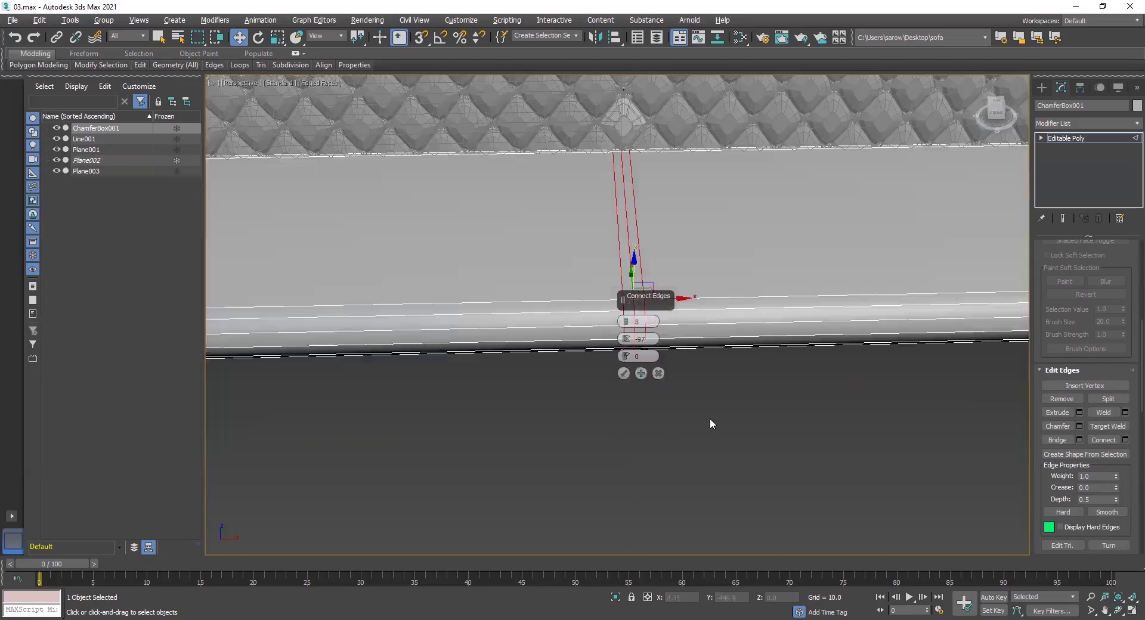
Tighten the edge connection's pinch to -99 and leave edge editing without applying the new segments.
{"action": "left_click_drag", "start_coordinate": [626, 341], "coordinate": [627, 344]}
{"action": "scroll", "coordinate": [694, 222], "scroll_direction": "up", "scroll_amount": 4}
{"action": "scroll", "coordinate": [572, 216], "scroll_direction": "up", "scroll_amount": 3}
{"action": "left_click", "coordinate": [625, 345]}
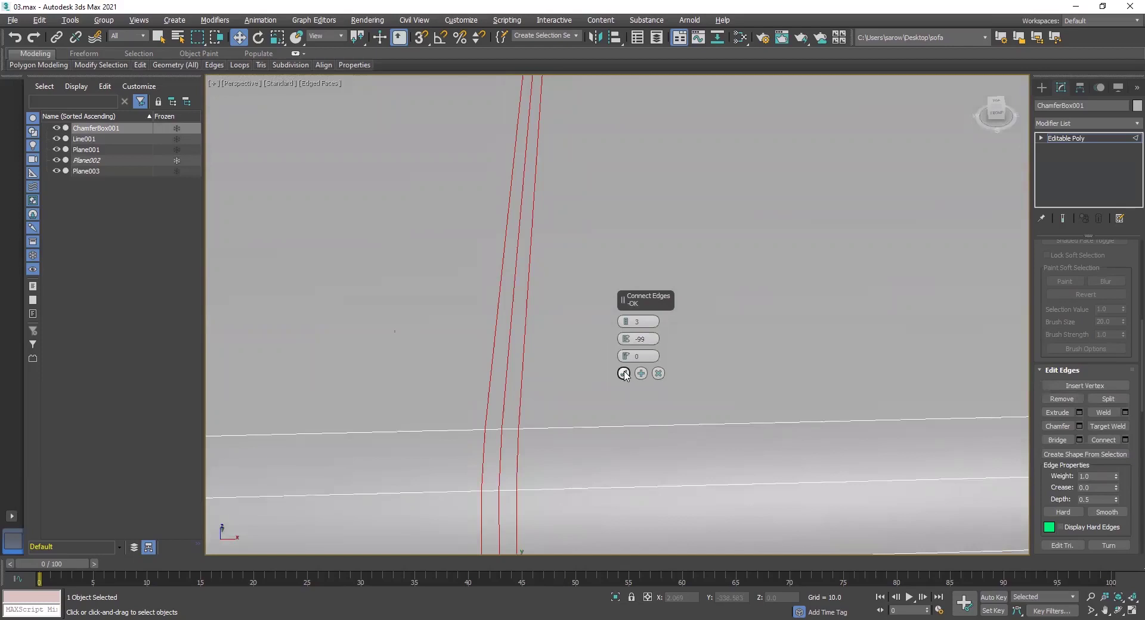
{"action": "middle_click_drag", "start_coordinate": [523, 382], "coordinate": [514, 323]}
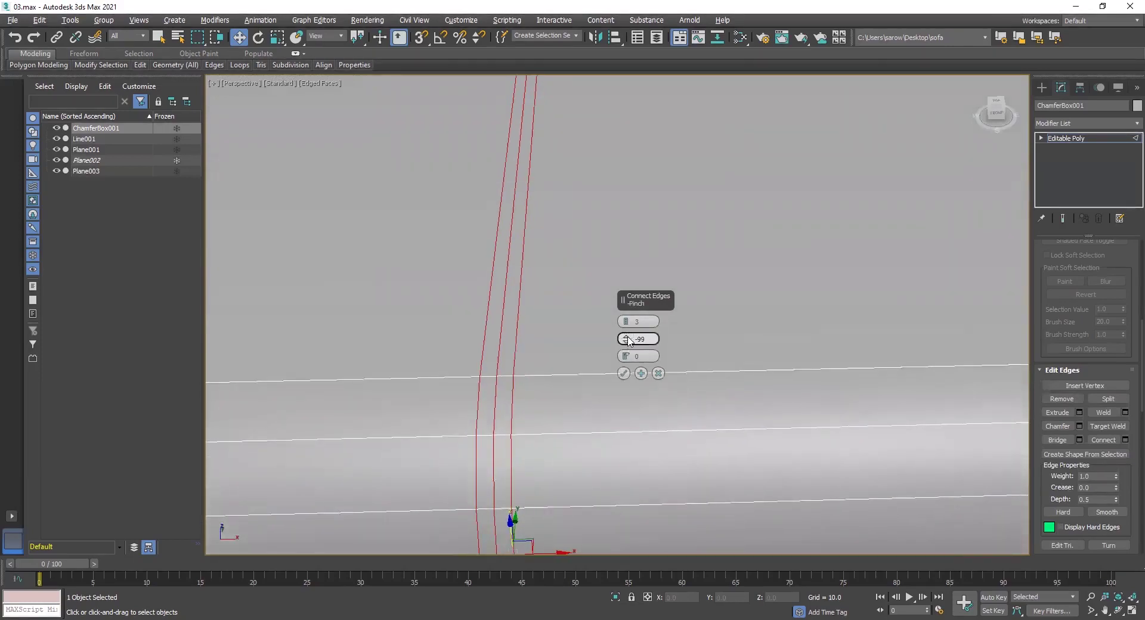
{"action": "middle_click_drag", "start_coordinate": [511, 357], "coordinate": [513, 293]}
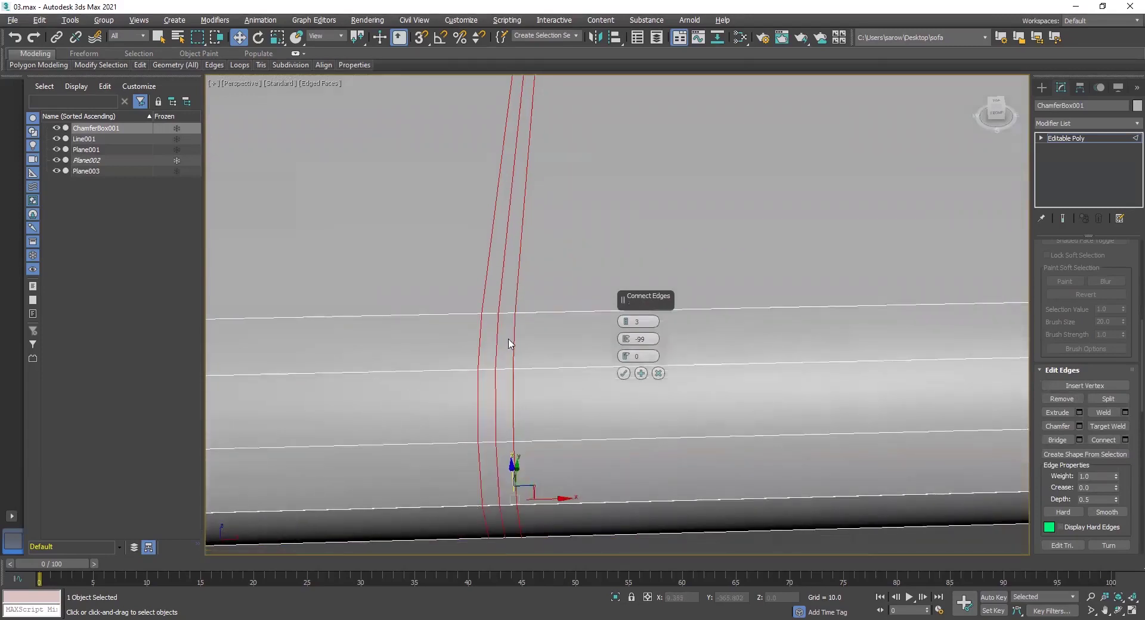
{"action": "key", "text": "2"}
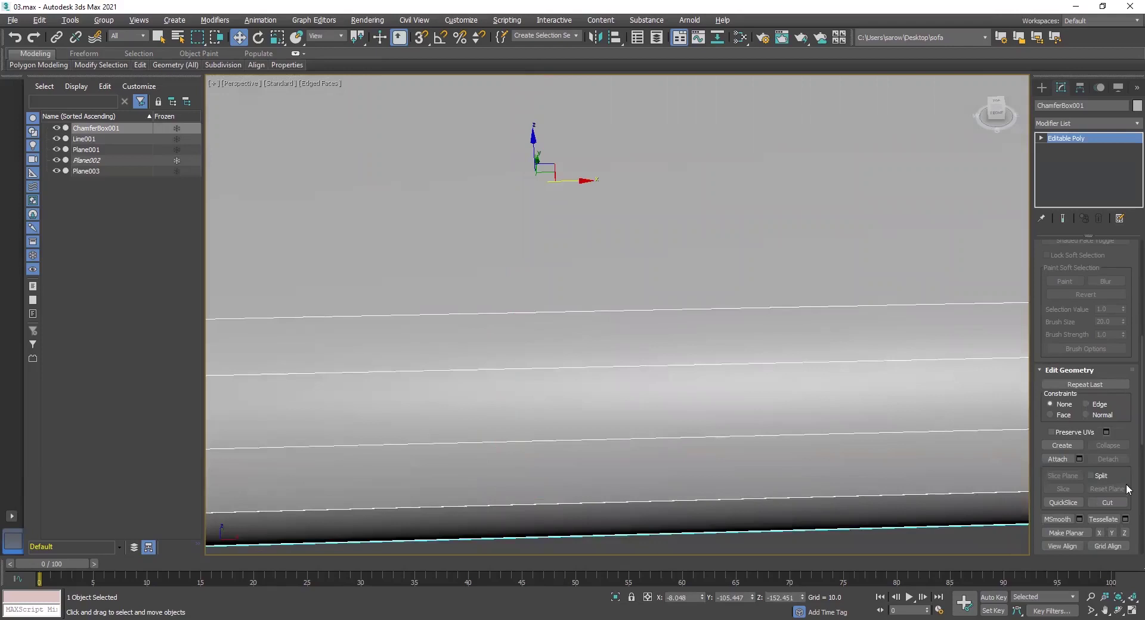
Connect the seat base's lengthwise edges with 3 segments at a pinch of -99 and select the middle loop.
{"action": "key", "text": "2"}
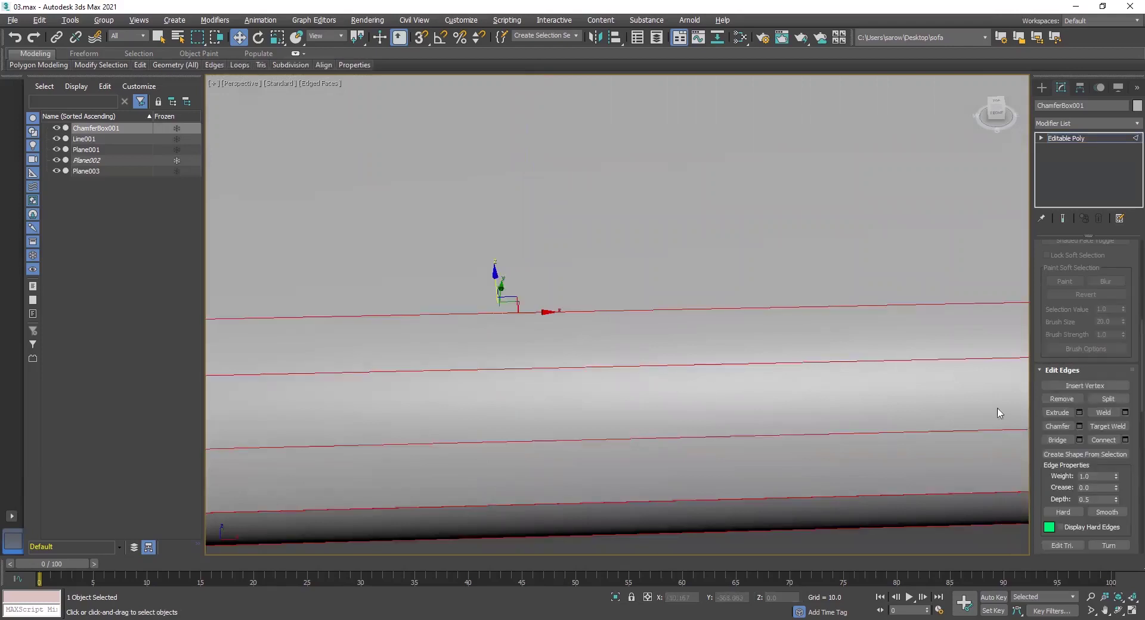
{"action": "left_click", "coordinate": [1125, 440]}
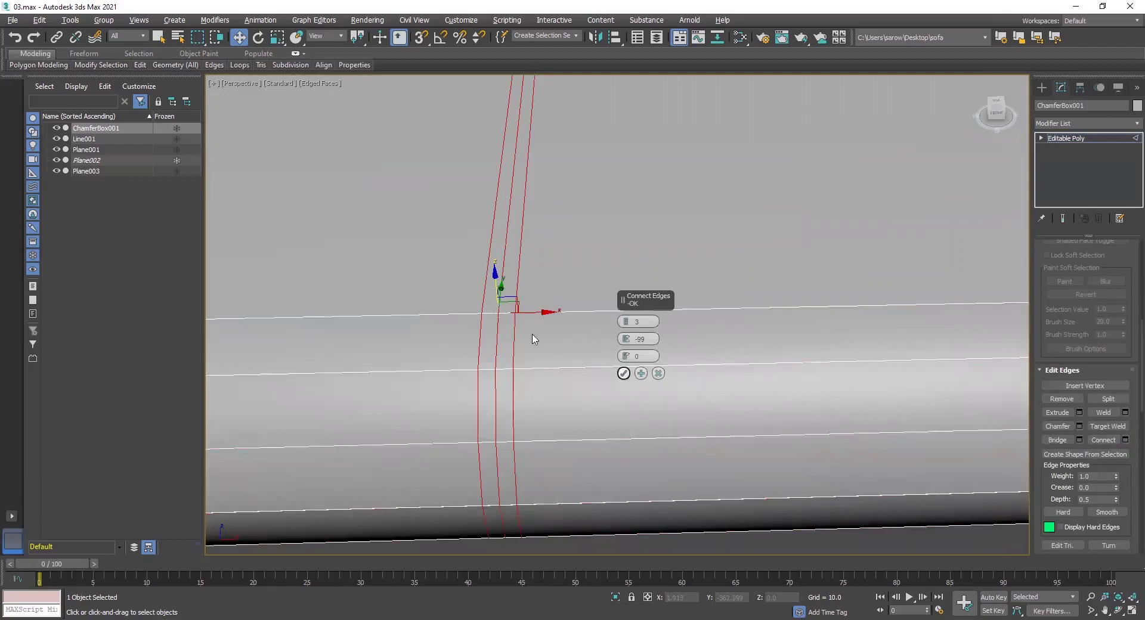
{"action": "left_click", "coordinate": [495, 335]}
Try scaling the seat base's middle edge loop uniformly inward, and undo that scaling.
{"action": "key", "text": "r"}
{"action": "left_click_drag", "start_coordinate": [513, 112], "coordinate": [516, 115]}
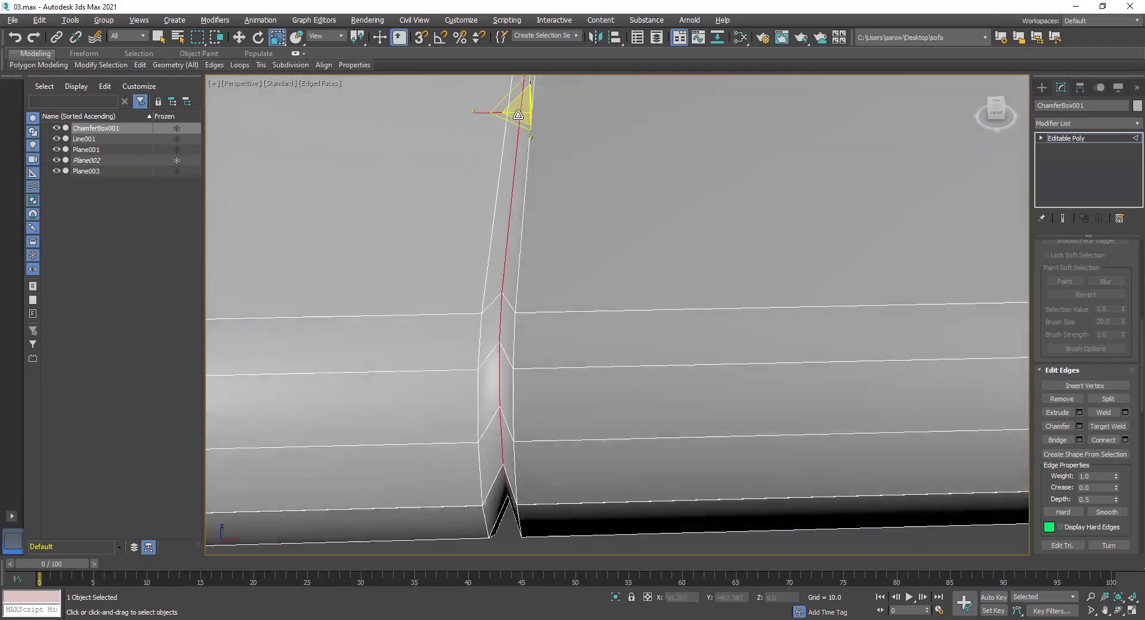
{"action": "scroll", "coordinate": [542, 164], "scroll_direction": "down", "scroll_amount": 3}
{"action": "middle_click_drag", "start_coordinate": [541, 159], "coordinate": [512, 127], "text": "alt"}
{"action": "key", "text": "ctrl+z"}
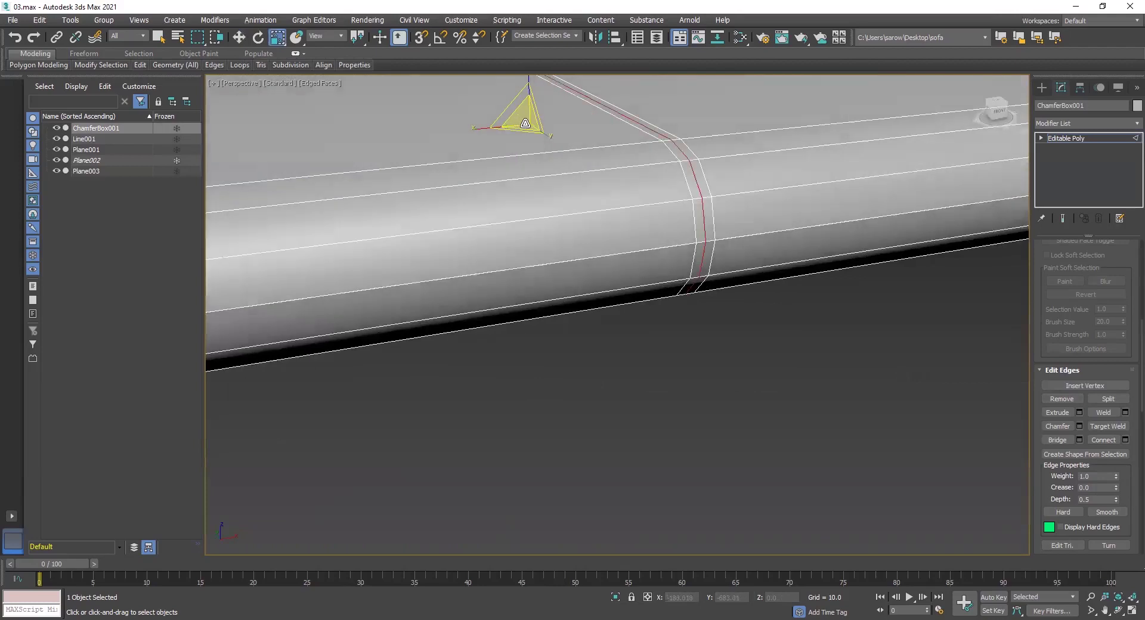
Scale the middle edge loop slightly inward as a shallow seam, leave edge editing, deselect the seat base and turn off edged faces.
{"action": "left_click_drag", "start_coordinate": [523, 117], "coordinate": [524, 121]}
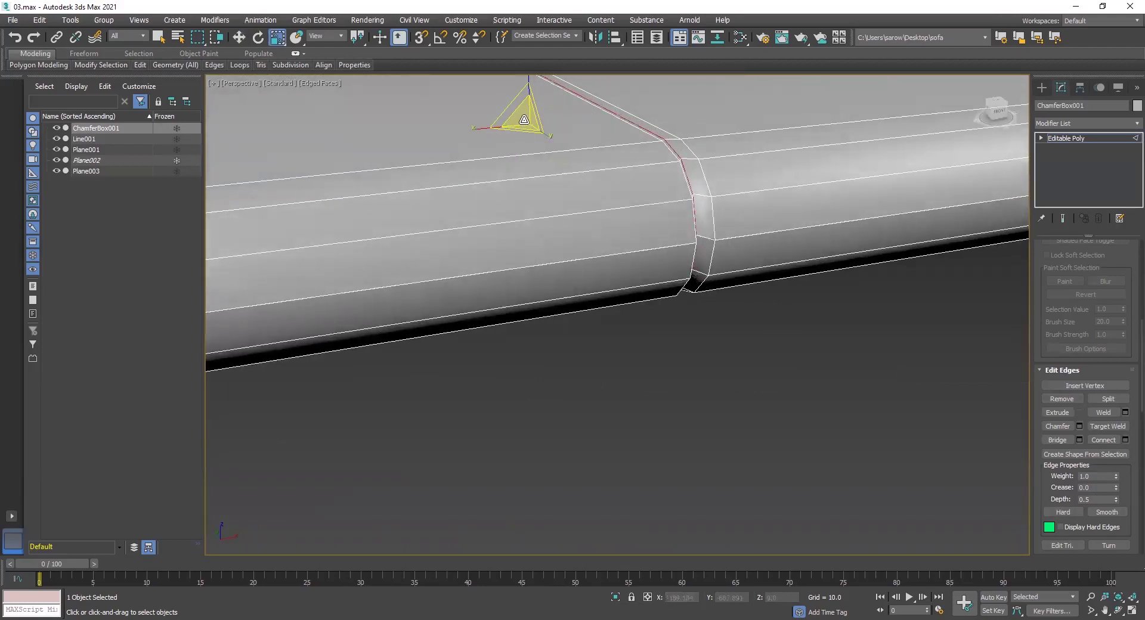
{"action": "left_click", "coordinate": [1067, 138]}
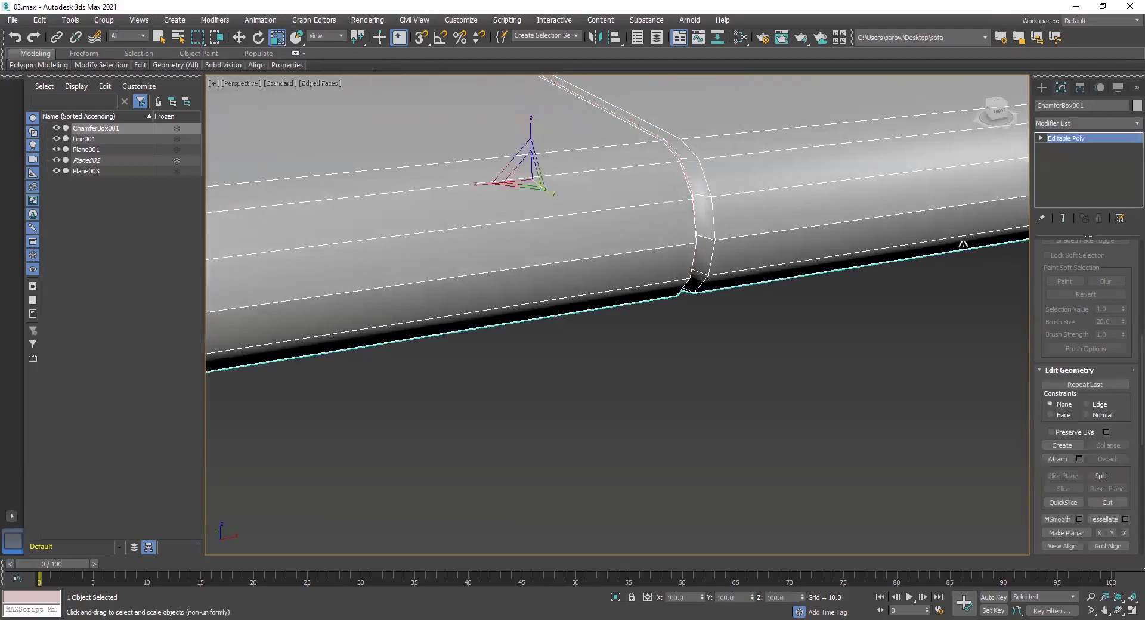
{"action": "left_click", "coordinate": [863, 340]}
{"action": "scroll", "coordinate": [797, 350], "scroll_direction": "down", "scroll_amount": 8}
{"action": "scroll", "coordinate": [797, 353], "scroll_direction": "up", "scroll_amount": 5}
{"action": "middle_click_drag", "start_coordinate": [797, 352], "coordinate": [763, 325], "text": "alt"}
{"action": "key", "text": "F4"}
Hide the smoothed Plane003 mesh in the front view to uncover the reference sofa's tufted lower rail.
{"action": "mouse_move", "coordinate": [838, 351]}
{"action": "middle_mouse_down", "text": "alt"}
{"action": "mouse_move", "coordinate": [739, 368]}
{"action": "mouse_move", "coordinate": [737, 380]}
{"action": "mouse_move", "coordinate": [803, 424]}
{"action": "middle_mouse_up", "text": "alt"}
{"action": "scroll", "coordinate": [739, 367], "scroll_direction": "up", "scroll_amount": 4}
{"action": "scroll", "coordinate": [777, 381], "scroll_direction": "down", "scroll_amount": 4}
{"action": "middle_click_drag", "start_coordinate": [777, 382], "coordinate": [698, 365], "text": "alt"}
{"action": "key", "text": "alt+w"}
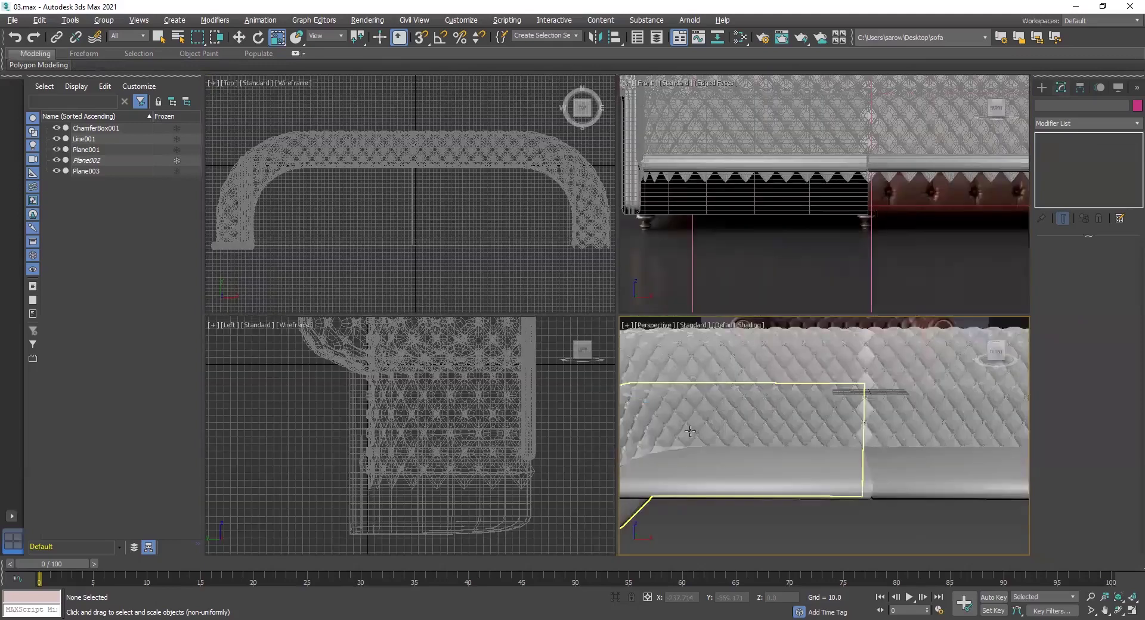
{"action": "left_click", "coordinate": [764, 216]}
{"action": "key", "text": "alt+w"}
{"action": "middle_click_drag", "start_coordinate": [793, 246], "coordinate": [757, 237]}
{"action": "middle_click_drag", "start_coordinate": [825, 323], "coordinate": [730, 293]}
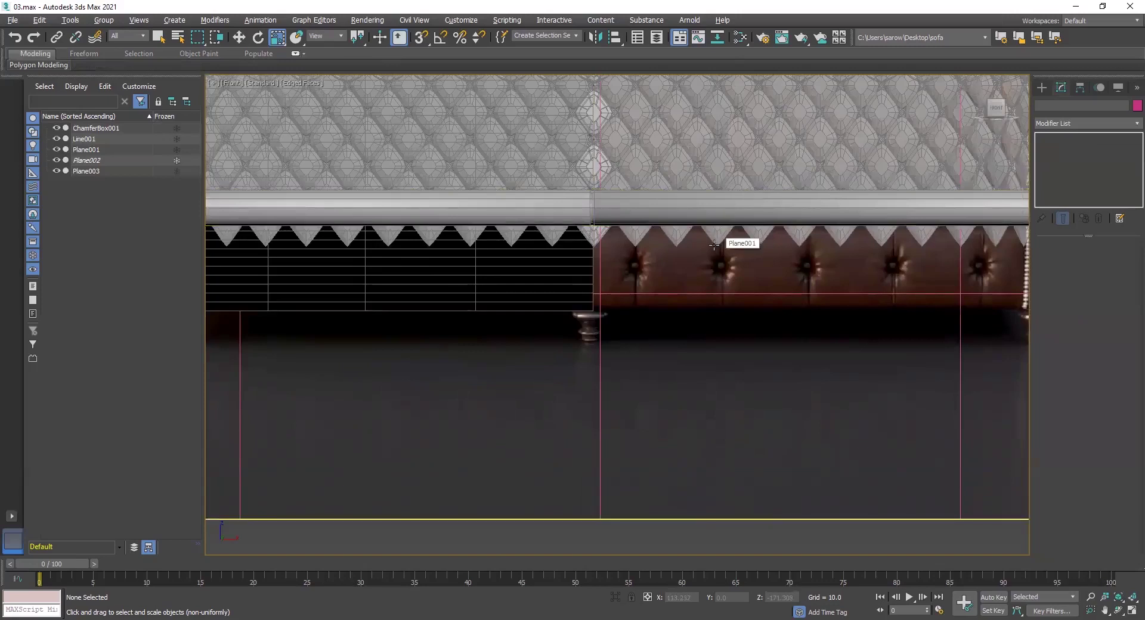
{"action": "middle_click_drag", "start_coordinate": [713, 245], "coordinate": [955, 253]}
{"action": "left_click", "coordinate": [651, 294]}
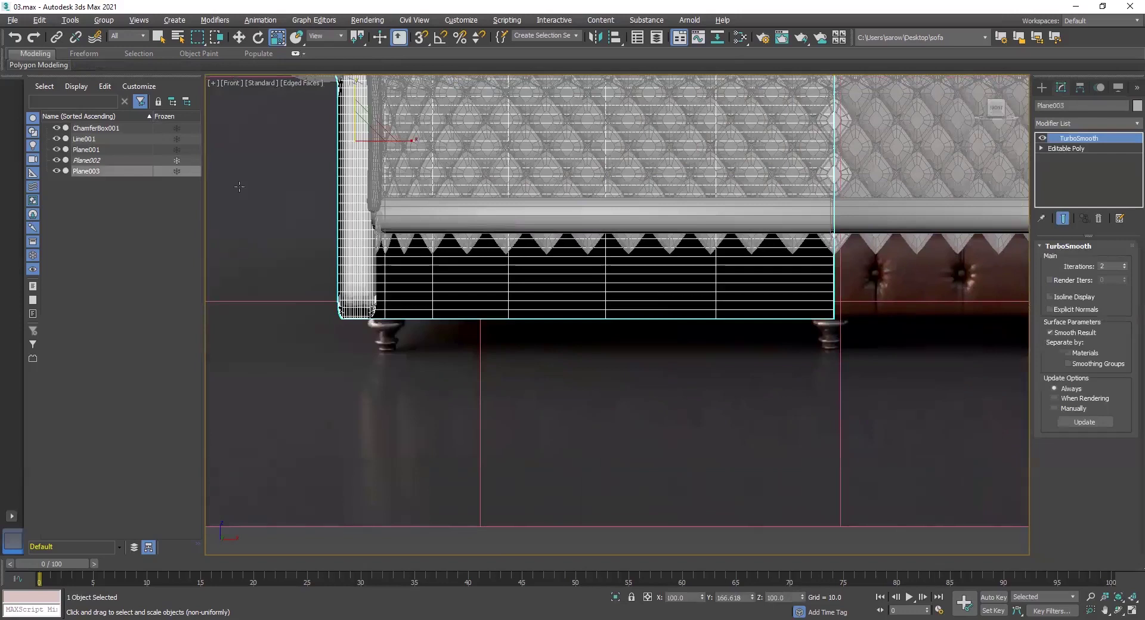
{"action": "left_click", "coordinate": [55, 171]}
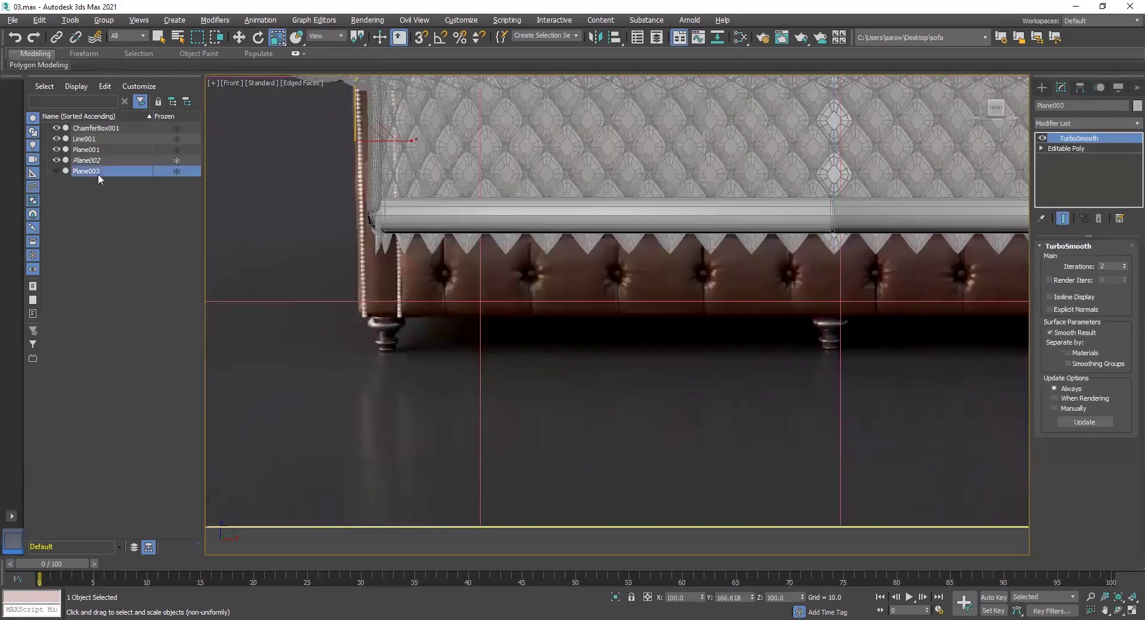
{"action": "middle_click_drag", "start_coordinate": [744, 266], "coordinate": [782, 279]}
{"action": "middle_click_drag", "start_coordinate": [530, 276], "coordinate": [502, 277]}
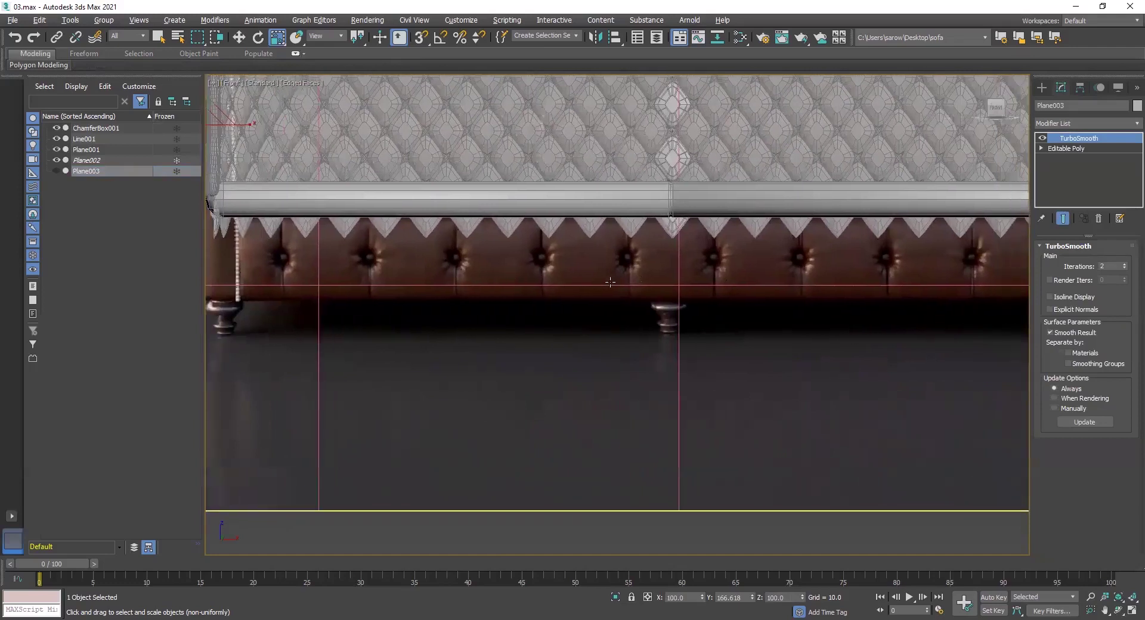
{"action": "middle_click_drag", "start_coordinate": [584, 311], "coordinate": [763, 281]}
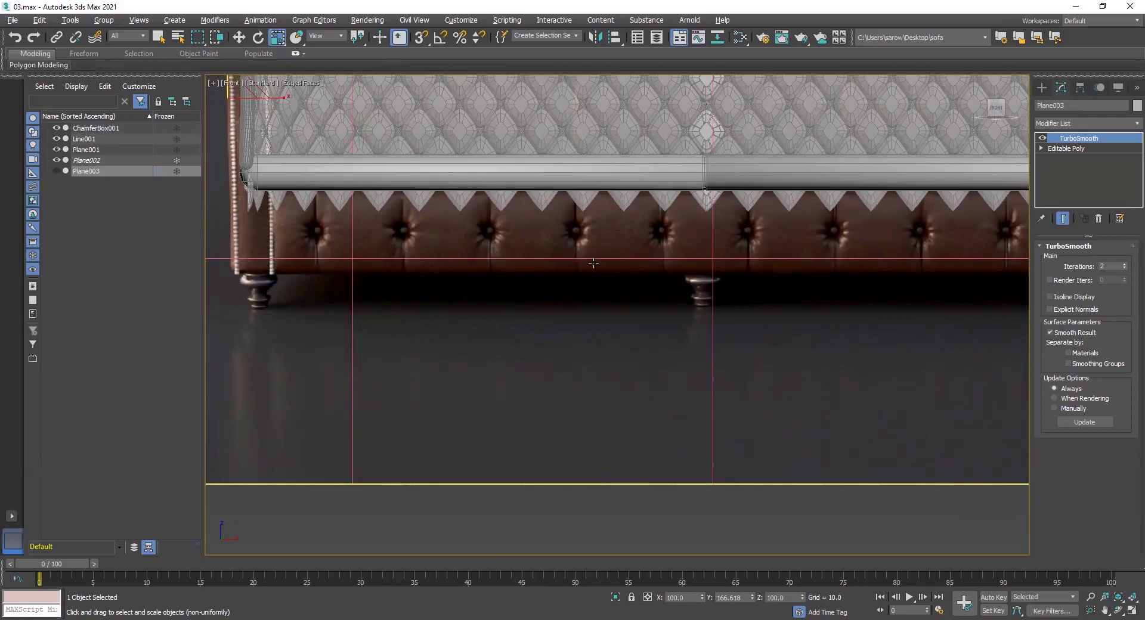
Create a chamfer box over the seat base's footprint in the top view, about 889 wide, 234 long and 148 high, without a fillet.
{"action": "left_click", "coordinate": [1042, 88]}
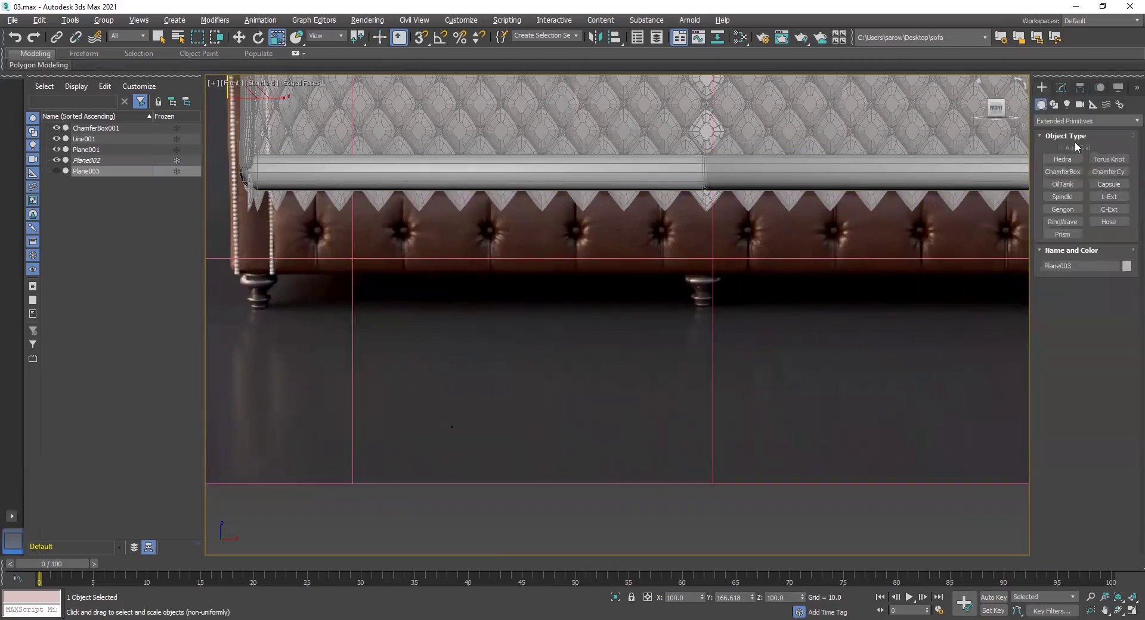
{"action": "left_click", "coordinate": [1063, 171]}
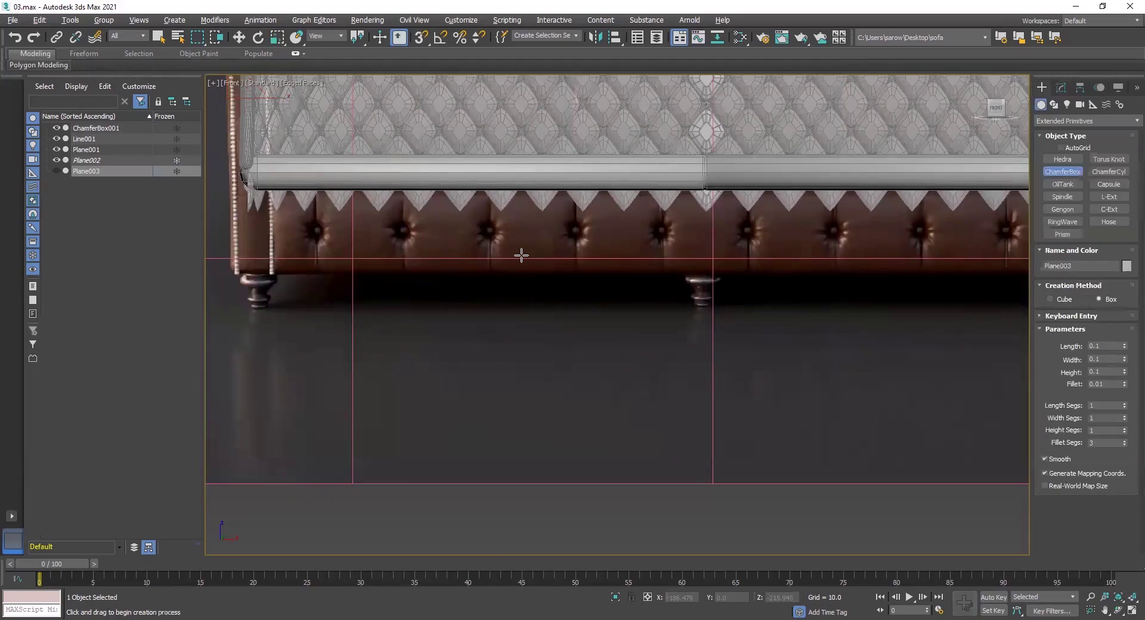
{"action": "scroll", "coordinate": [520, 256], "scroll_direction": "down", "scroll_amount": 2}
{"action": "middle_click_drag", "start_coordinate": [553, 281], "coordinate": [570, 302]}
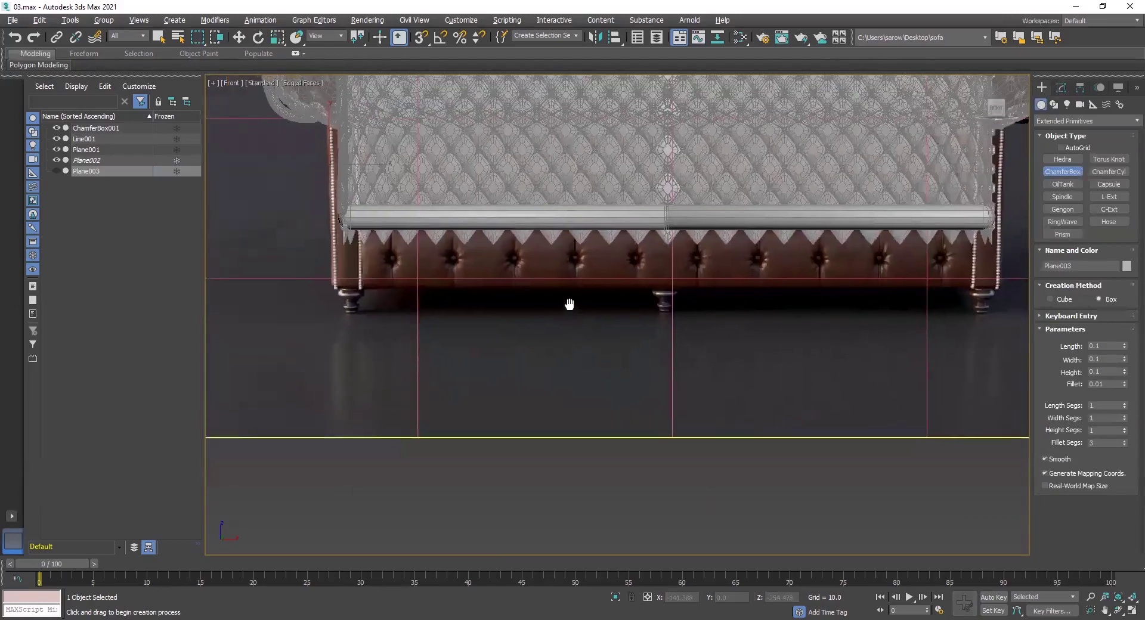
{"action": "key", "text": "alt+w"}
{"action": "scroll", "coordinate": [268, 237], "scroll_direction": "up", "scroll_amount": 4}
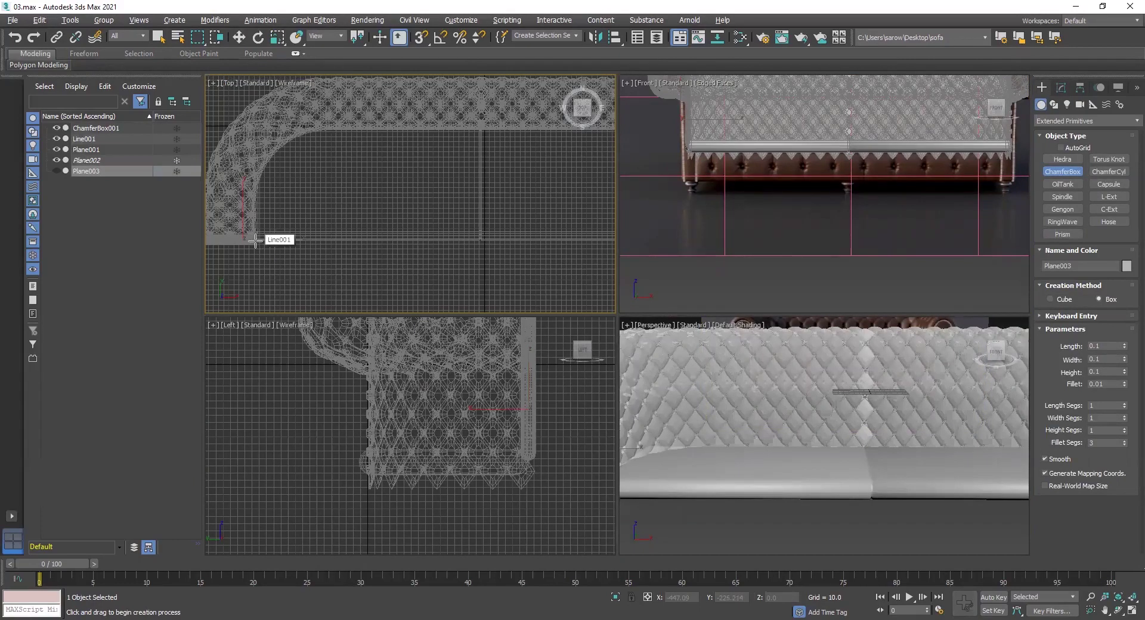
{"action": "key", "text": "alt+w"}
{"action": "scroll", "coordinate": [439, 343], "scroll_direction": "up", "scroll_amount": 2}
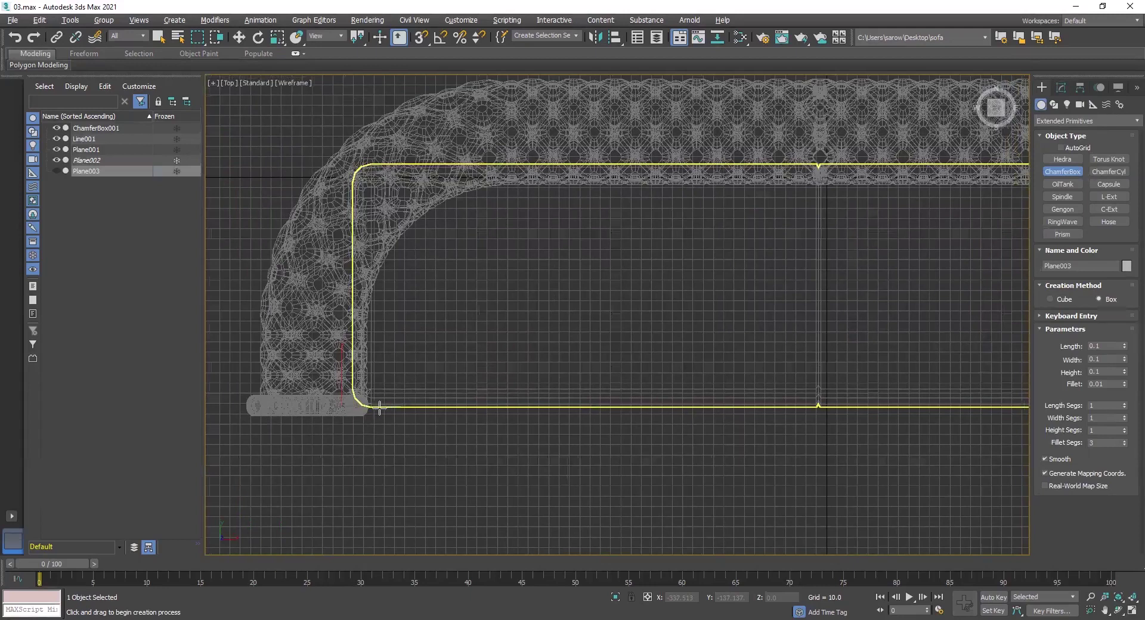
{"action": "middle_click_drag", "start_coordinate": [374, 409], "coordinate": [363, 405]}
{"action": "left_click_drag", "start_coordinate": [354, 409], "coordinate": [918, 289]}
{"action": "right_click", "coordinate": [944, 266]}
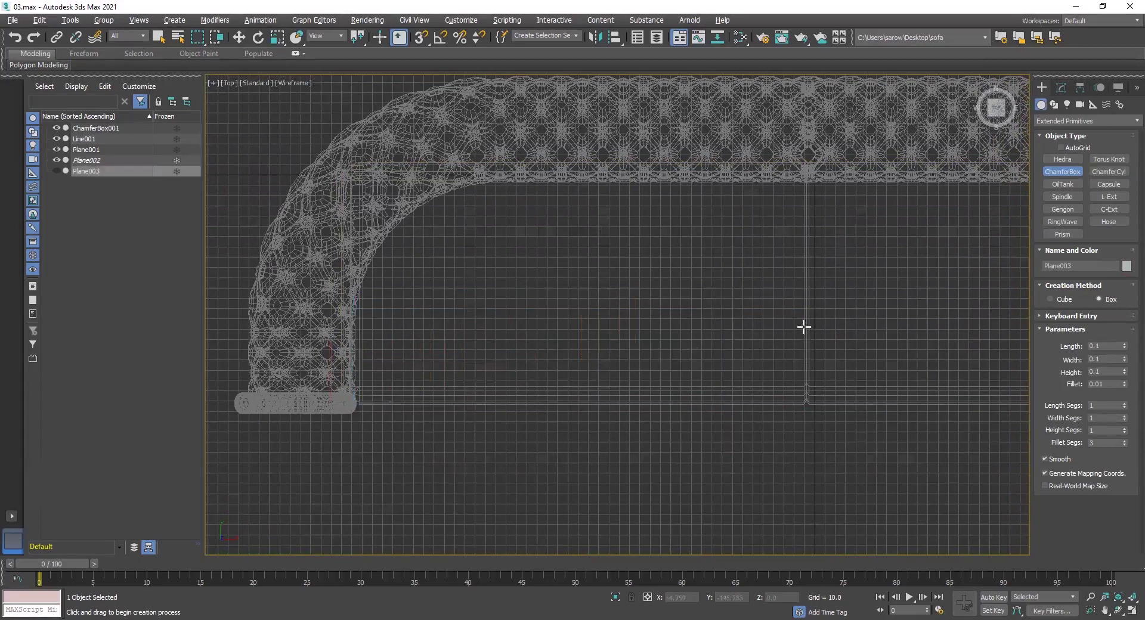
{"action": "middle_click_drag", "start_coordinate": [634, 352], "coordinate": [545, 365]}
{"action": "scroll", "coordinate": [532, 354], "scroll_direction": "down", "scroll_amount": 3}
{"action": "scroll", "coordinate": [457, 360], "scroll_direction": "down", "scroll_amount": 1}
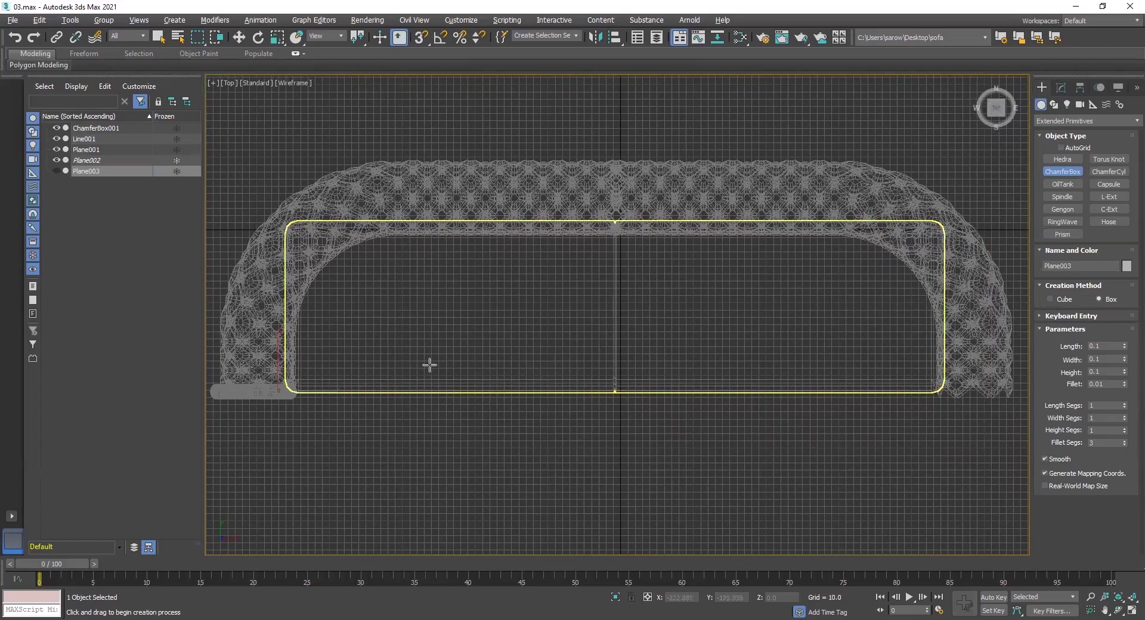
{"action": "left_click_drag", "start_coordinate": [293, 394], "coordinate": [941, 224]}
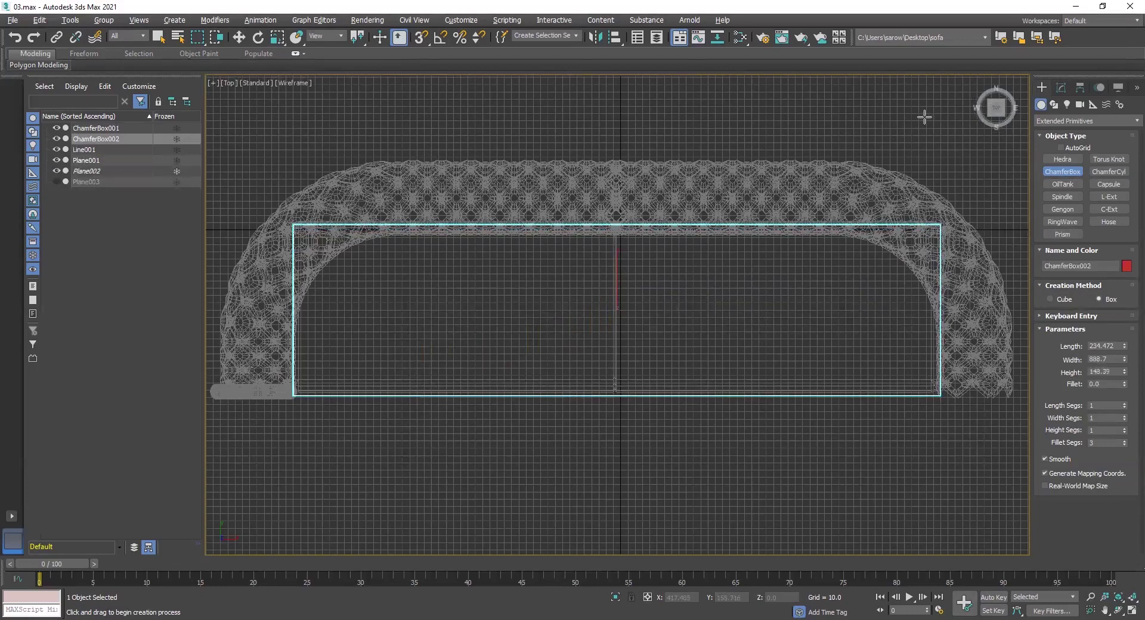
{"action": "middle_click_drag", "start_coordinate": [932, 358], "coordinate": [915, 380]}
{"action": "mouse_move", "coordinate": [925, 442]}
{"action": "middle_mouse_down"}
{"action": "mouse_move", "coordinate": [925, 403]}
{"action": "mouse_move", "coordinate": [927, 454]}
{"action": "middle_mouse_up"}
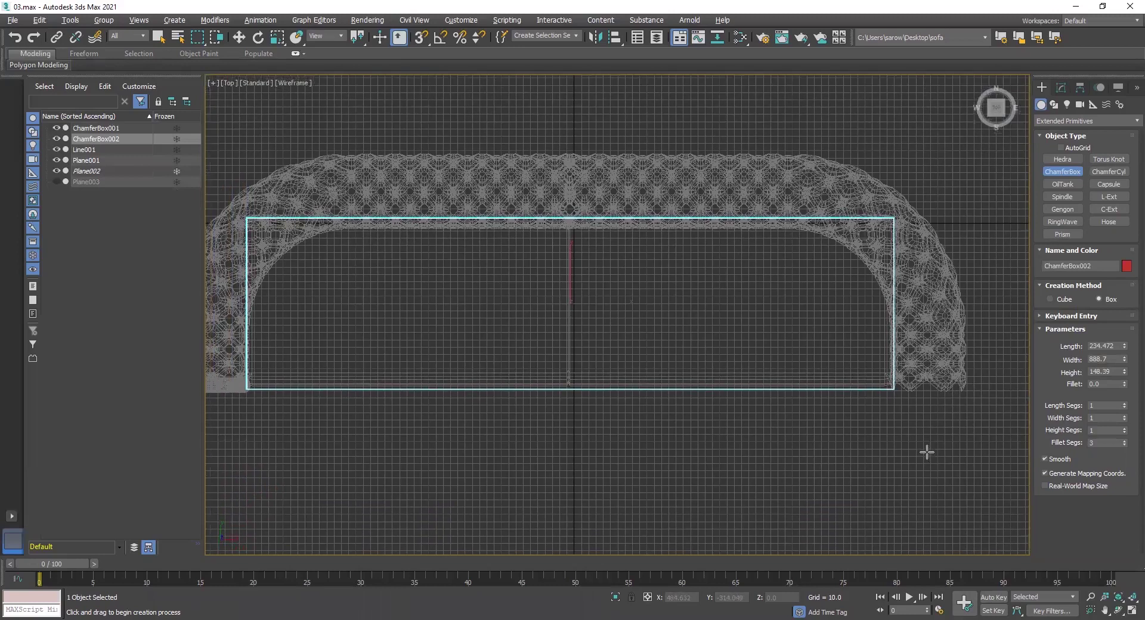
{"action": "middle_click_drag", "start_coordinate": [887, 416], "coordinate": [880, 440]}
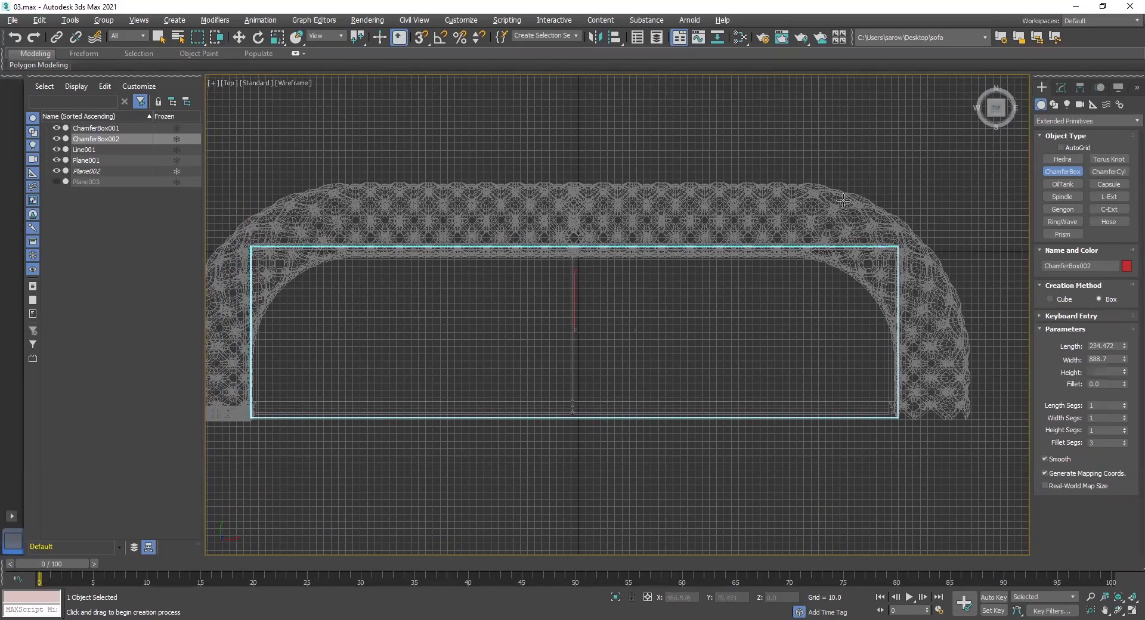
{"action": "key", "text": "w"}
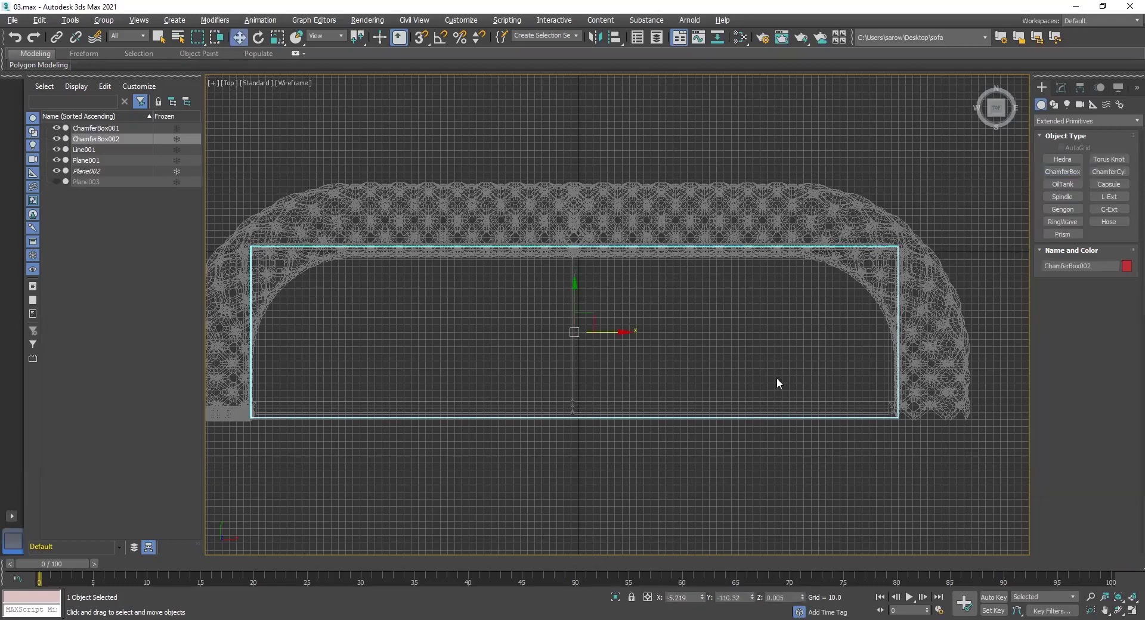
Lower the new chamfer box in the front view onto the reference sofa's lower rail.
{"action": "key", "text": "alt+w"}
{"action": "key", "text": "alt+w"}
{"action": "scroll", "coordinate": [685, 378], "scroll_direction": "down", "scroll_amount": 5}
{"action": "middle_click_drag", "start_coordinate": [685, 378], "coordinate": [708, 363], "text": "alt"}
{"action": "left_click", "coordinate": [1061, 87]}
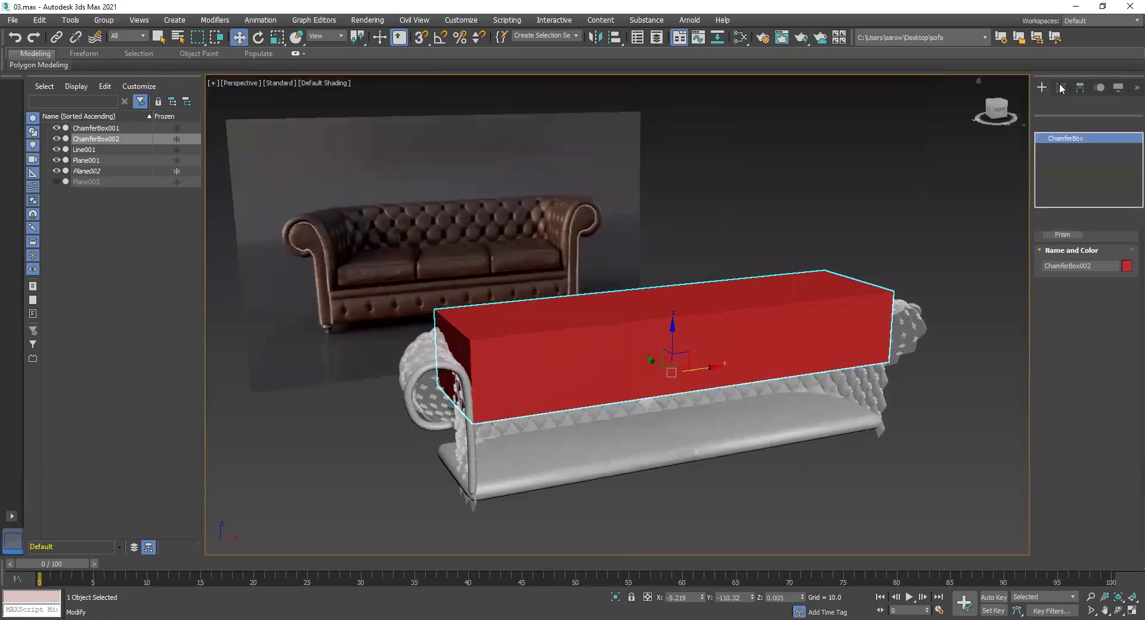
{"action": "scroll", "coordinate": [740, 357], "scroll_direction": "up", "scroll_amount": 3}
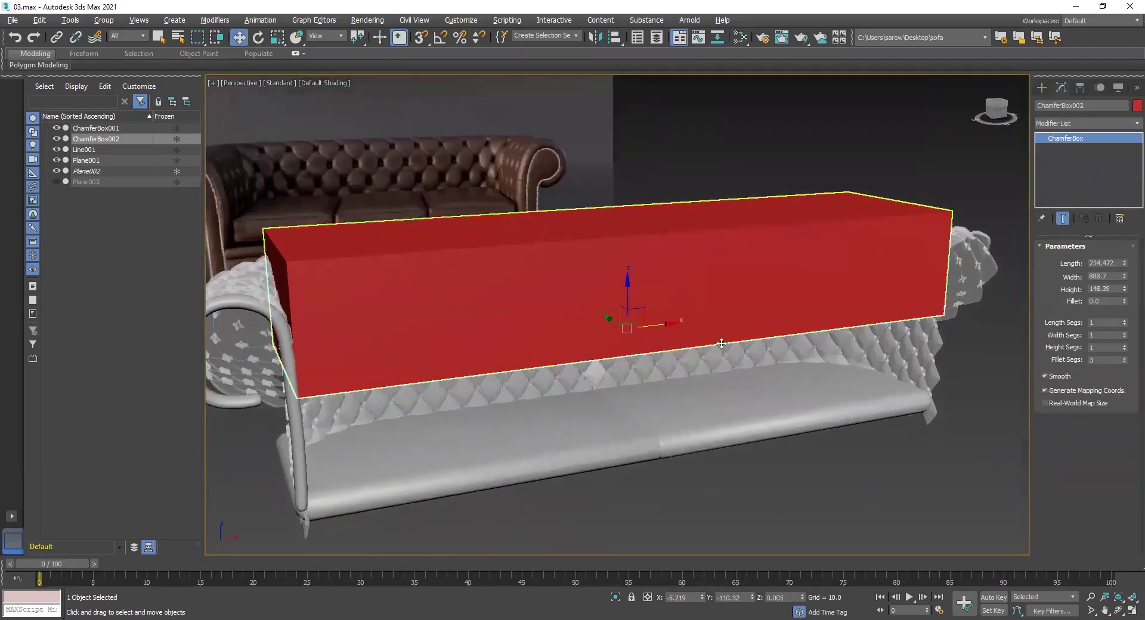
{"action": "key", "text": "alt+w"}
{"action": "key", "text": "alt+w"}
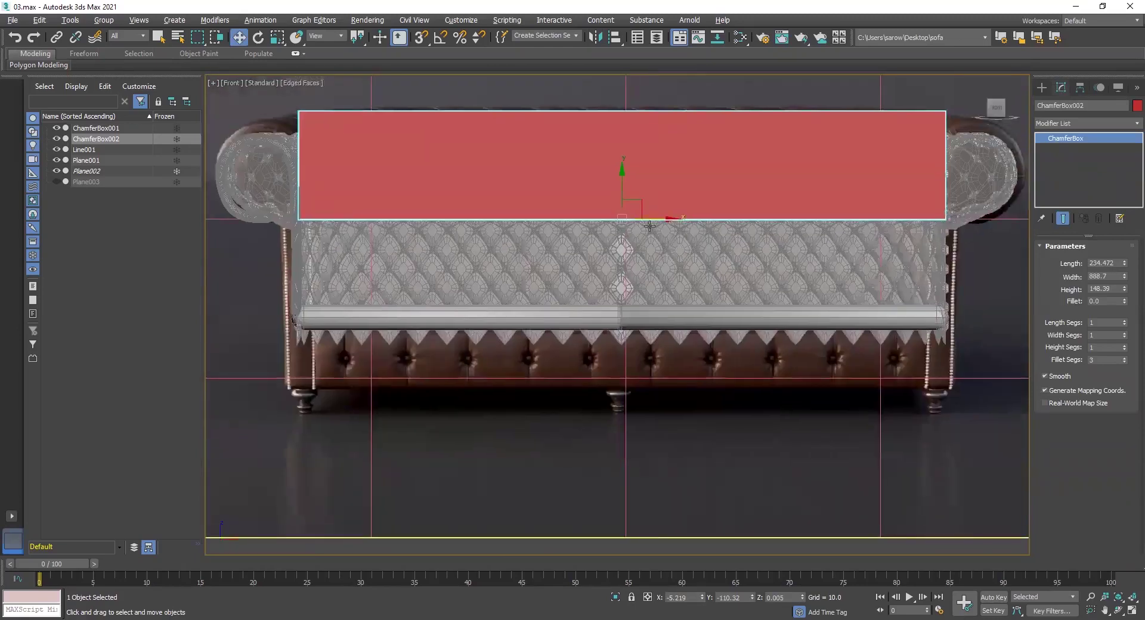
{"action": "key", "text": "alt+w"}
{"action": "key", "text": "alt+w"}
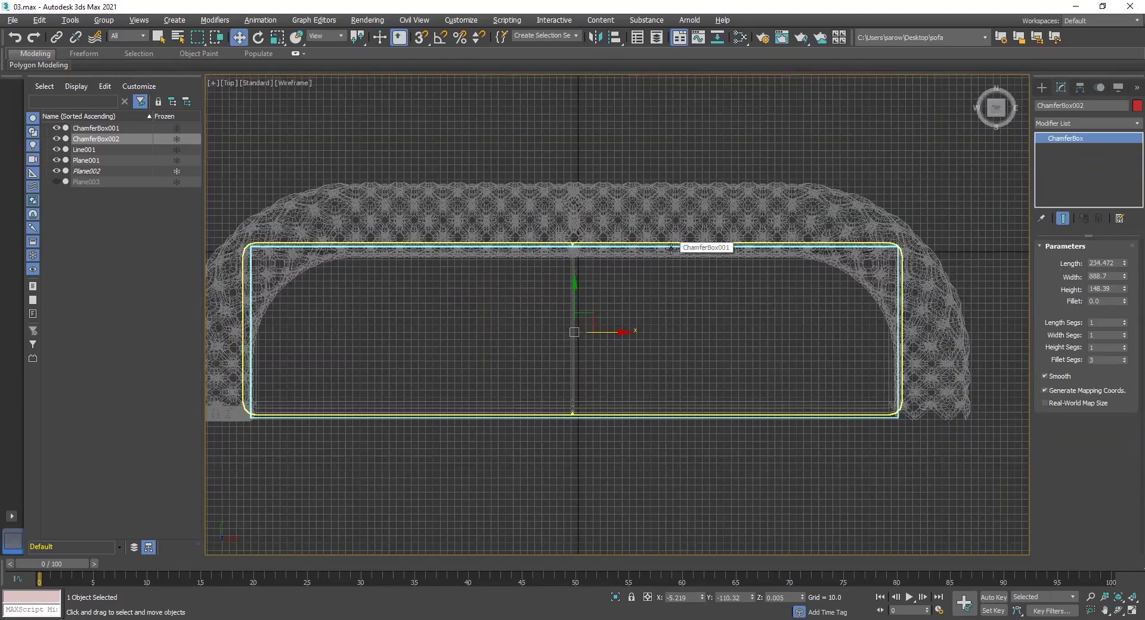
{"action": "key", "text": "f"}
{"action": "scroll", "coordinate": [686, 254], "scroll_direction": "down", "scroll_amount": 3}
{"action": "left_click_drag", "start_coordinate": [643, 215], "coordinate": [642, 329]}
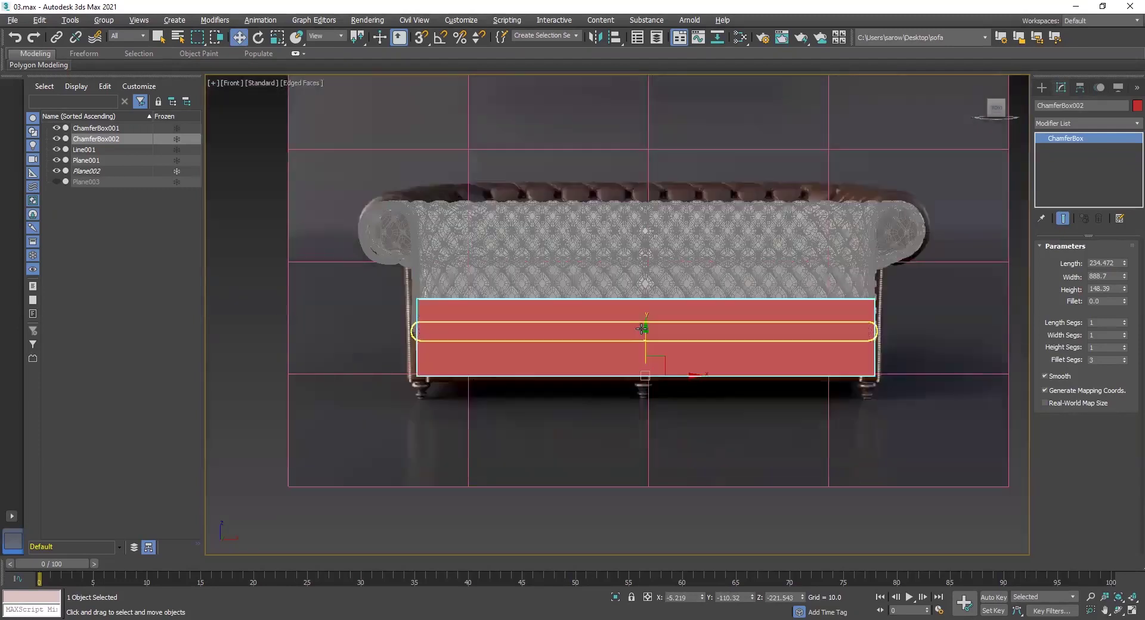
Make the chamfer box see-through and align its underside with the bottom edge of the reference's lower rail.
{"action": "key", "text": "alt+x"}
{"action": "scroll", "coordinate": [641, 329], "scroll_direction": "up", "scroll_amount": 5}
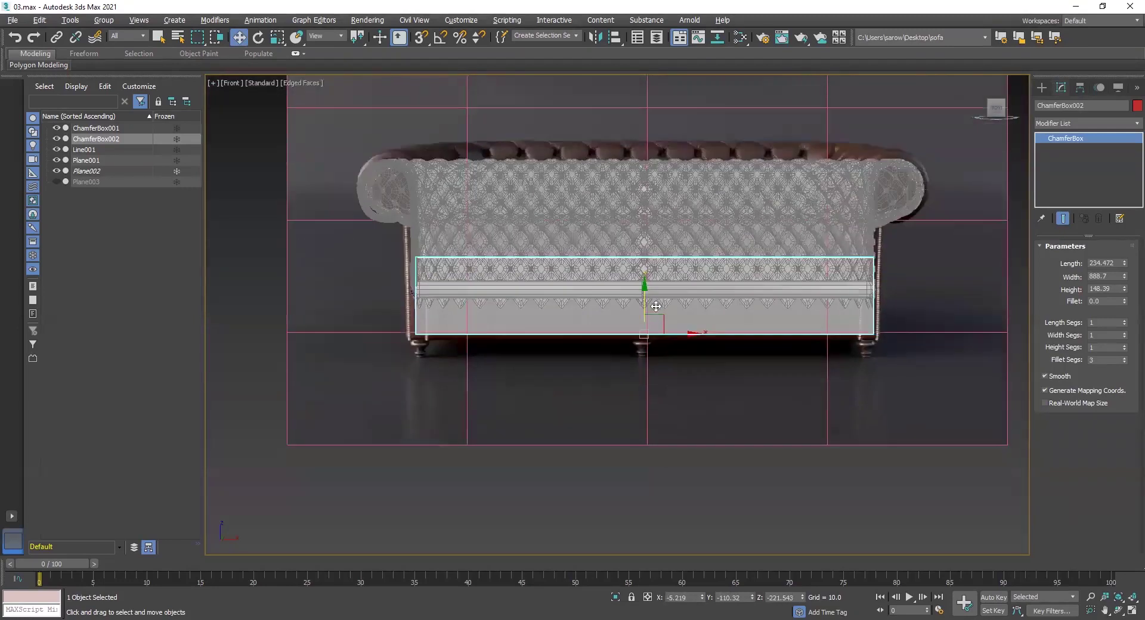
{"action": "scroll", "coordinate": [642, 312], "scroll_direction": "up", "scroll_amount": 2}
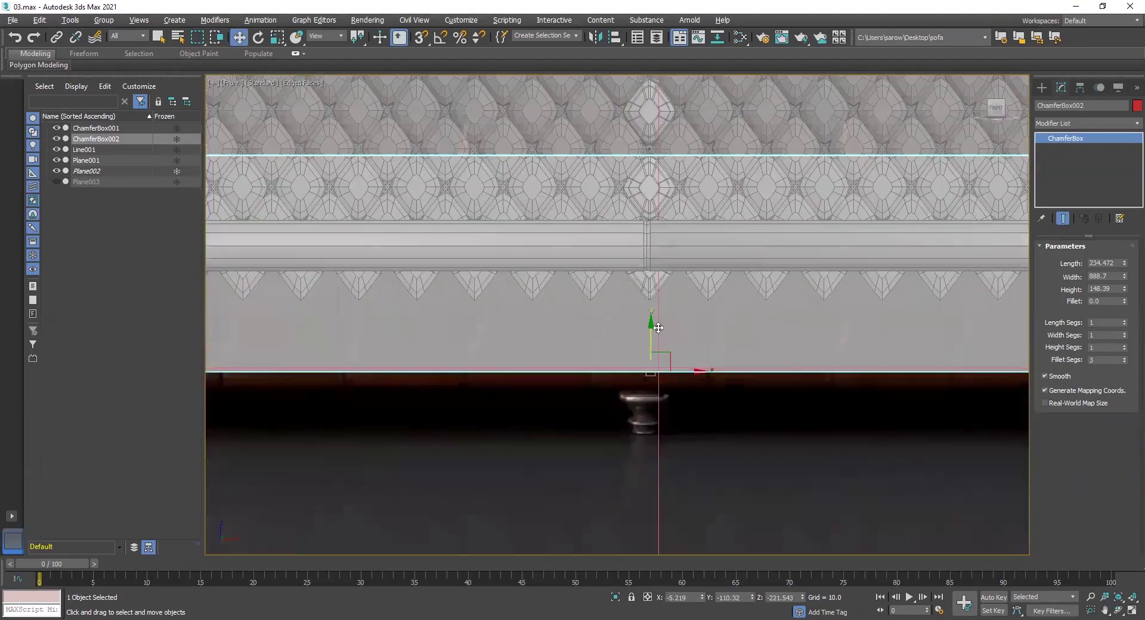
{"action": "left_click_drag", "start_coordinate": [653, 327], "coordinate": [652, 340]}
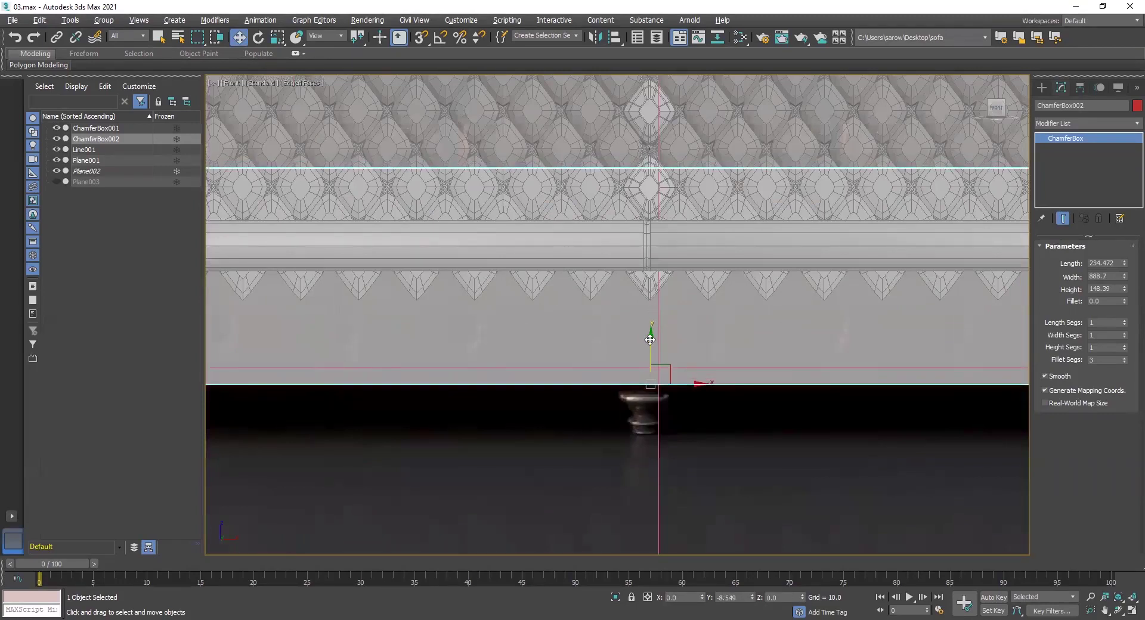
Scale the chamfer box vertically to about 56% so its top meets the underside of the seat base.
{"action": "key", "text": "r"}
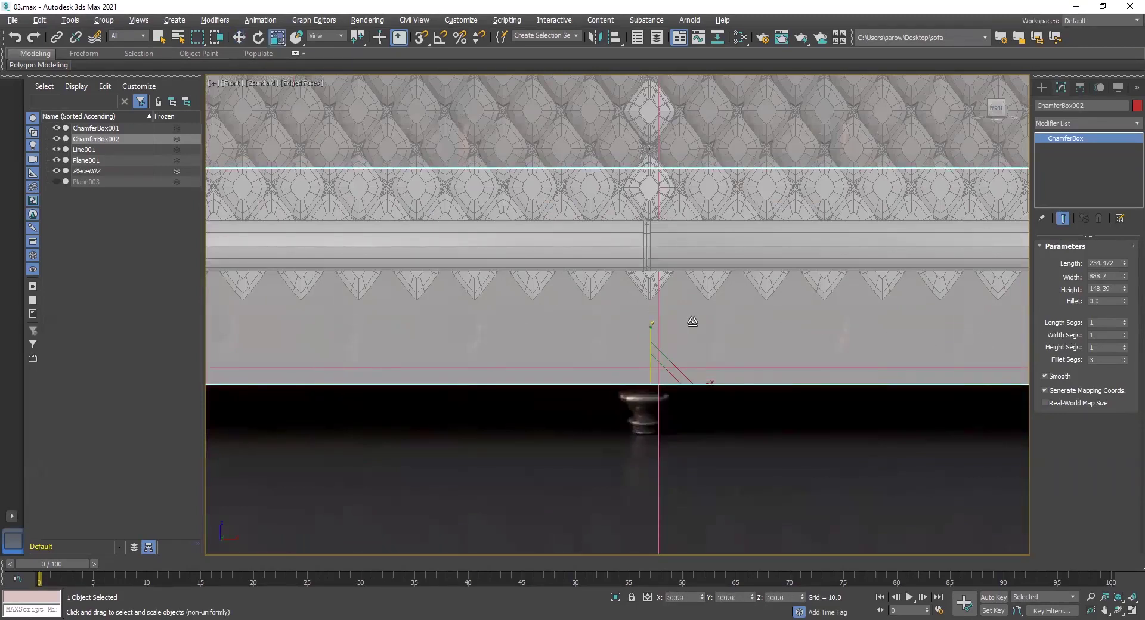
{"action": "left_click_drag", "start_coordinate": [651, 330], "coordinate": [643, 363]}
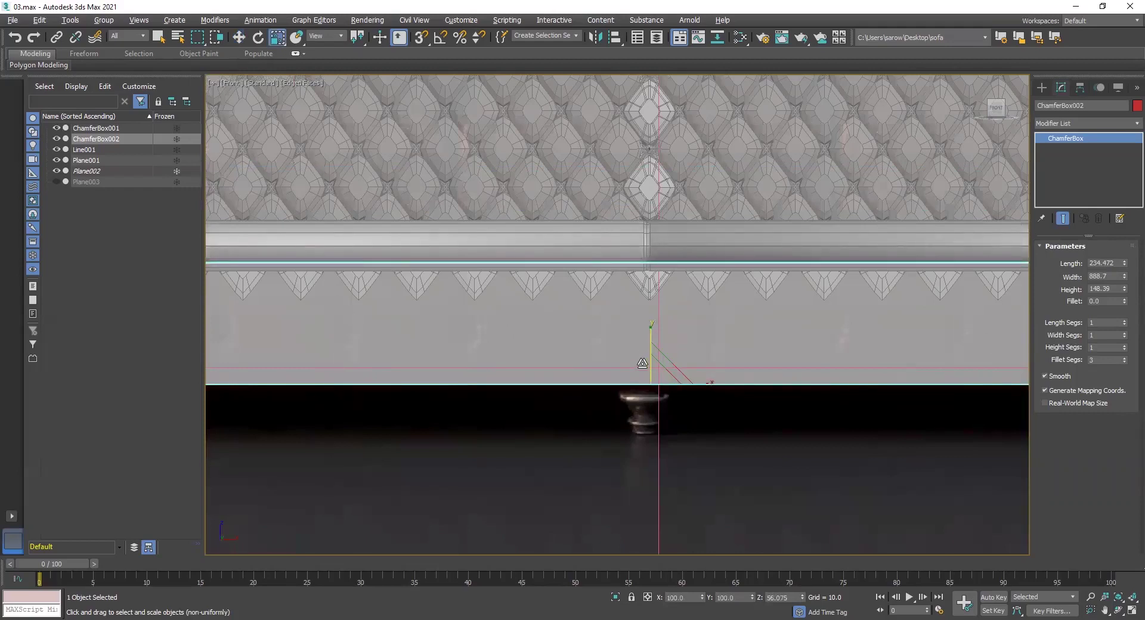
{"action": "scroll", "coordinate": [734, 220], "scroll_direction": "down", "scroll_amount": 5}
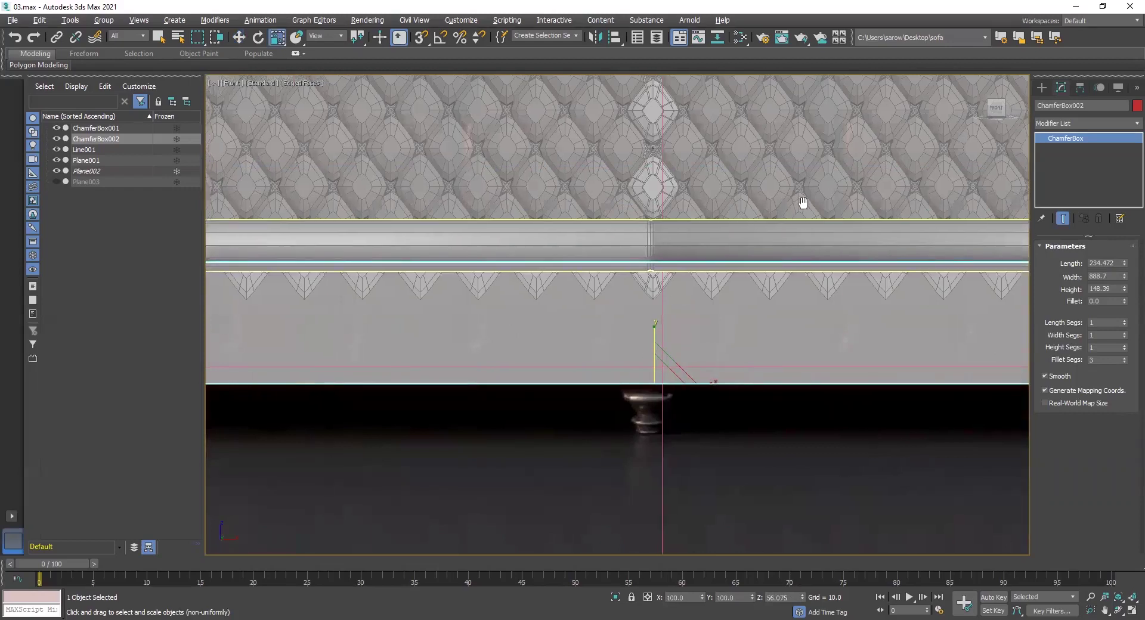
{"action": "scroll", "coordinate": [675, 291], "scroll_direction": "up", "scroll_amount": 4}
{"action": "middle_click_drag", "start_coordinate": [768, 290], "coordinate": [795, 286]}
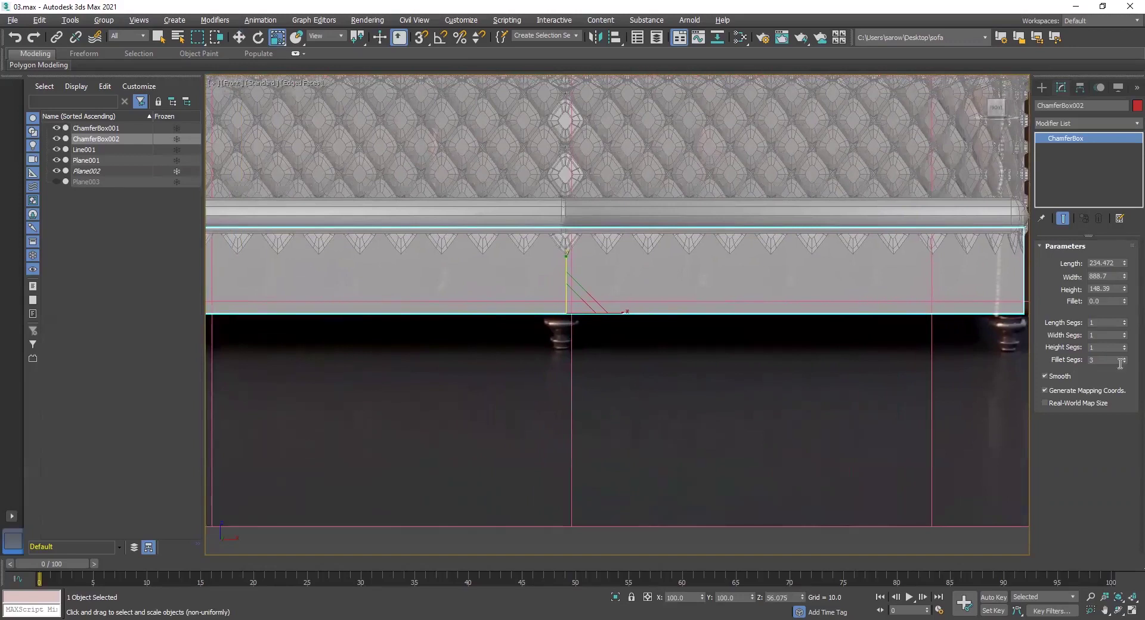
Round the edges of the lower chamfer box with a fillet of 10.
{"action": "left_click_drag", "start_coordinate": [1124, 353], "coordinate": [1123, 336]}
{"action": "left_click_drag", "start_coordinate": [1125, 288], "coordinate": [1128, 292]}
{"action": "right_click", "coordinate": [1121, 310]}
{"action": "scroll", "coordinate": [880, 292], "scroll_direction": "up", "scroll_amount": 3}
{"action": "middle_click_drag", "start_coordinate": [879, 292], "coordinate": [616, 291]}
{"action": "scroll", "coordinate": [767, 309], "scroll_direction": "up", "scroll_amount": 3}
{"action": "middle_click_drag", "start_coordinate": [767, 310], "coordinate": [273, 306]}
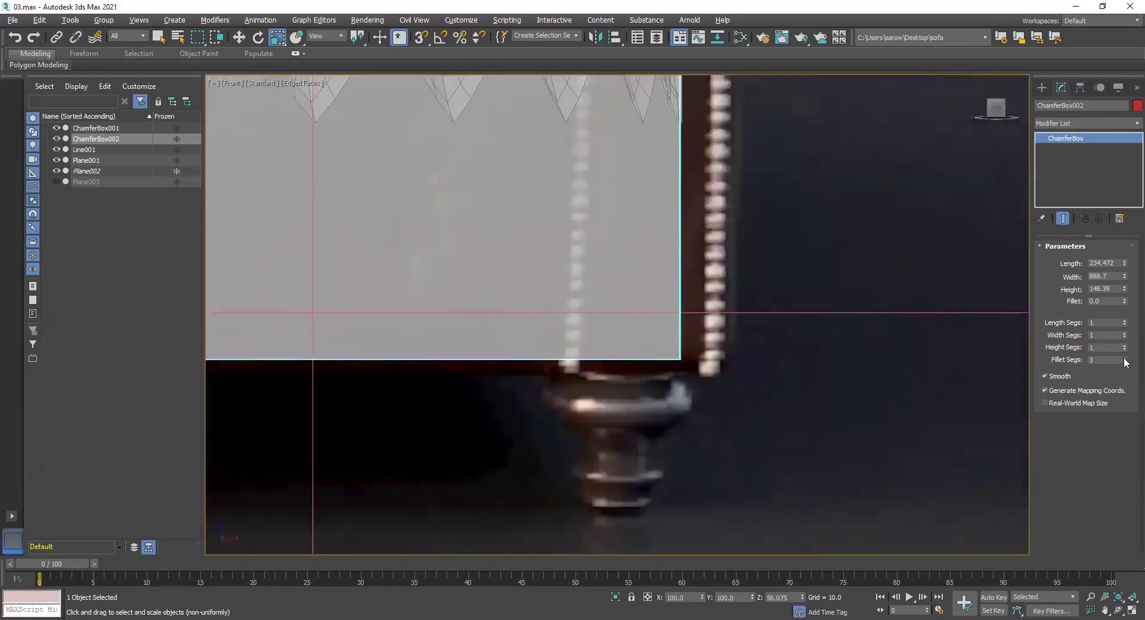
{"action": "left_click_drag", "start_coordinate": [1125, 300], "coordinate": [149, 416]}
{"action": "double_click", "coordinate": [1102, 302]}
{"action": "type", "text": "10"}
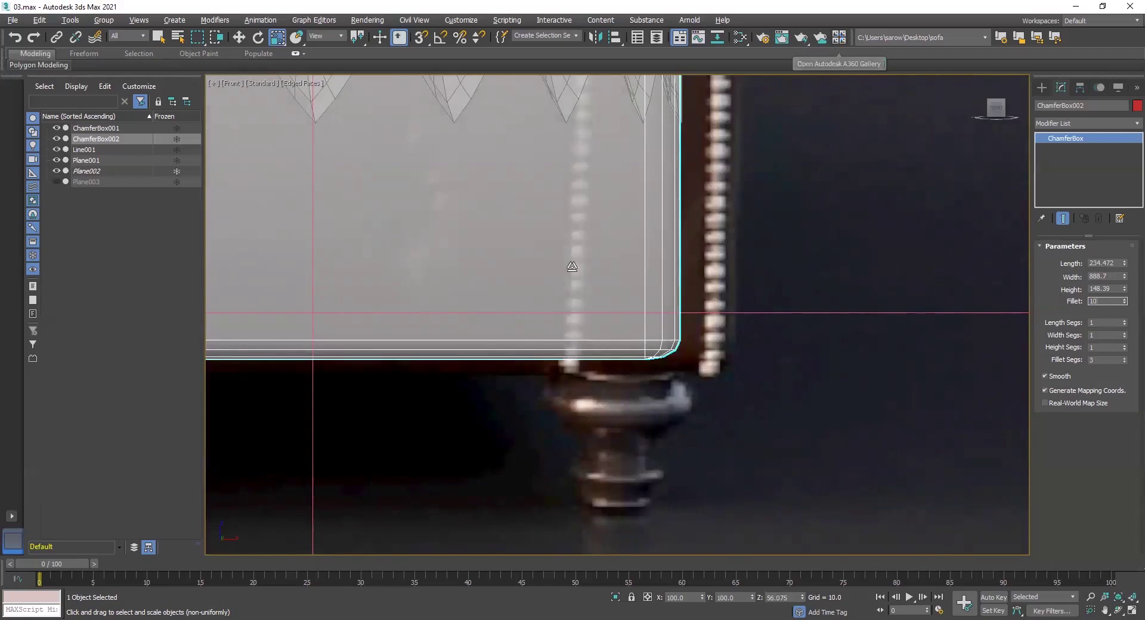
Examine the rounded chamfer box along its length and at its far end against the reference's lower rail.
{"action": "middle_click_drag", "start_coordinate": [295, 377], "coordinate": [676, 382]}
{"action": "scroll", "coordinate": [676, 383], "scroll_direction": "down", "scroll_amount": 3}
{"action": "scroll", "coordinate": [676, 383], "scroll_direction": "down", "scroll_amount": 3}
{"action": "middle_click_drag", "start_coordinate": [622, 233], "coordinate": [923, 260]}
{"action": "middle_click_drag", "start_coordinate": [418, 349], "coordinate": [797, 321]}
{"action": "middle_click_drag", "start_coordinate": [388, 339], "coordinate": [807, 343]}
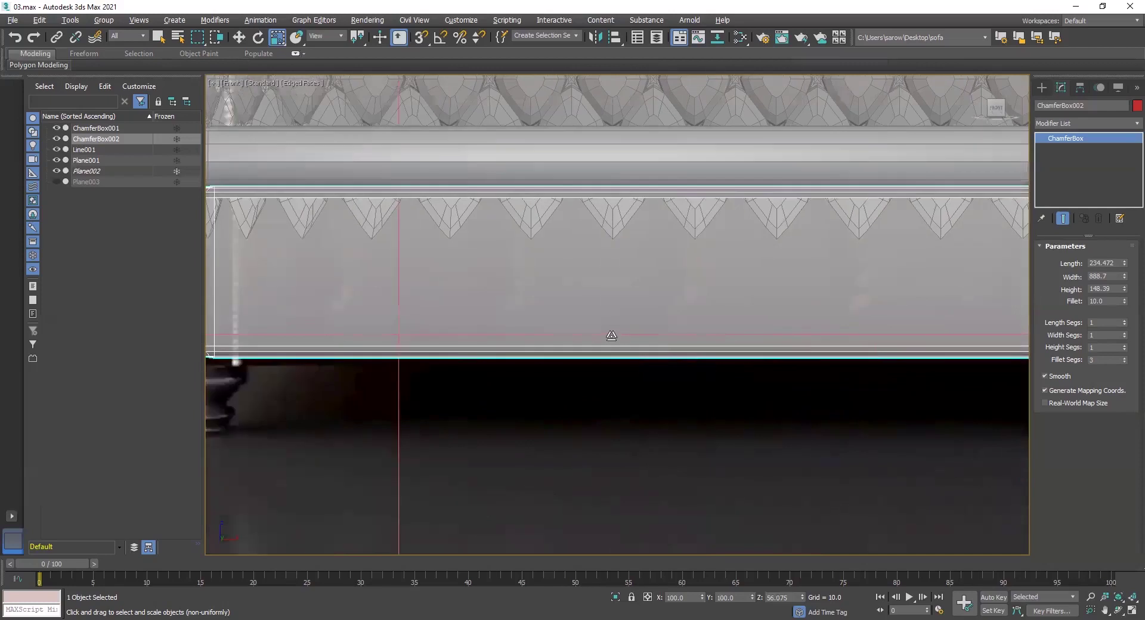
{"action": "middle_click_drag", "start_coordinate": [609, 336], "coordinate": [712, 375]}
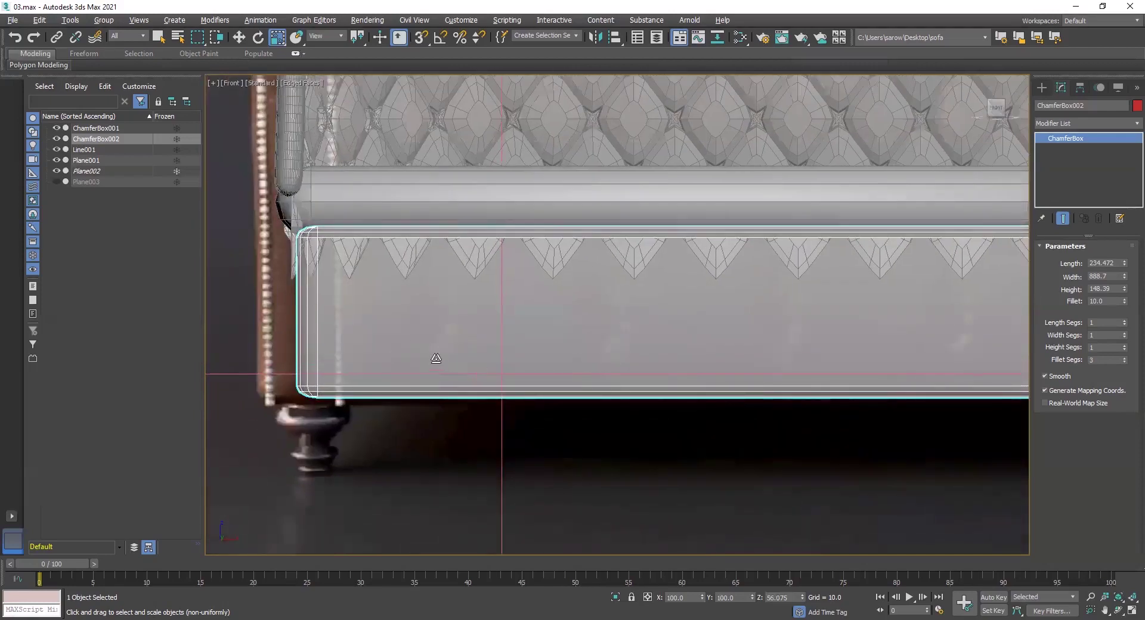
{"action": "scroll", "coordinate": [436, 358], "scroll_direction": "up", "scroll_amount": 1}
{"action": "scroll", "coordinate": [471, 384], "scroll_direction": "up", "scroll_amount": 1}
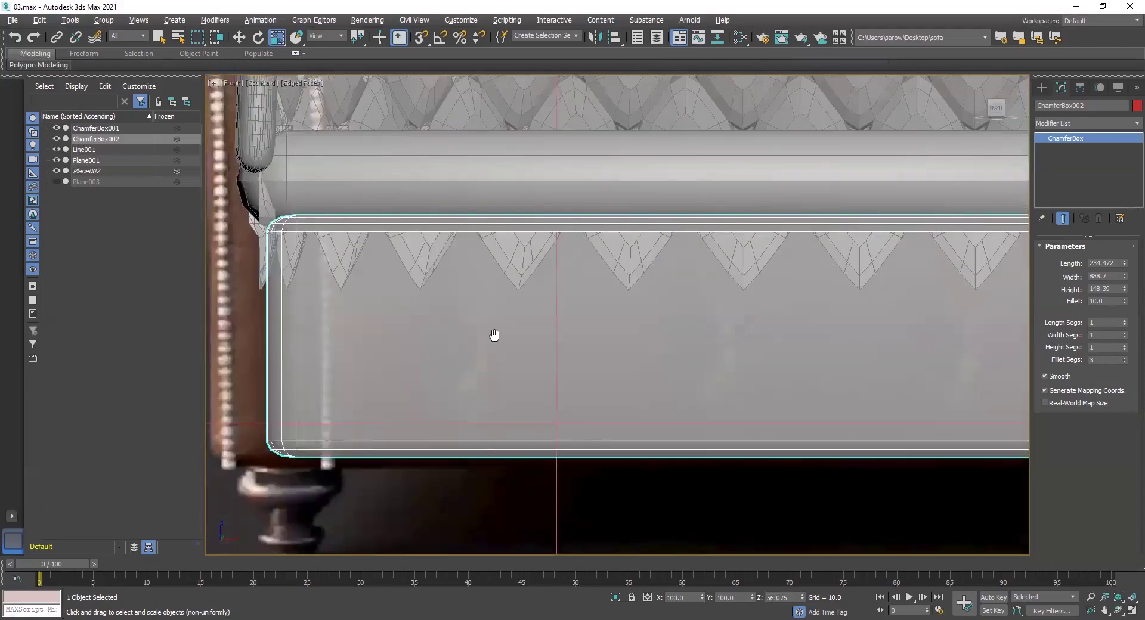
{"action": "middle_click_drag", "start_coordinate": [494, 336], "coordinate": [496, 358]}
Move the chamfer box down in the front view until its top meets the bottom edge of the reference's buttoned rail.
{"action": "key", "text": "w"}
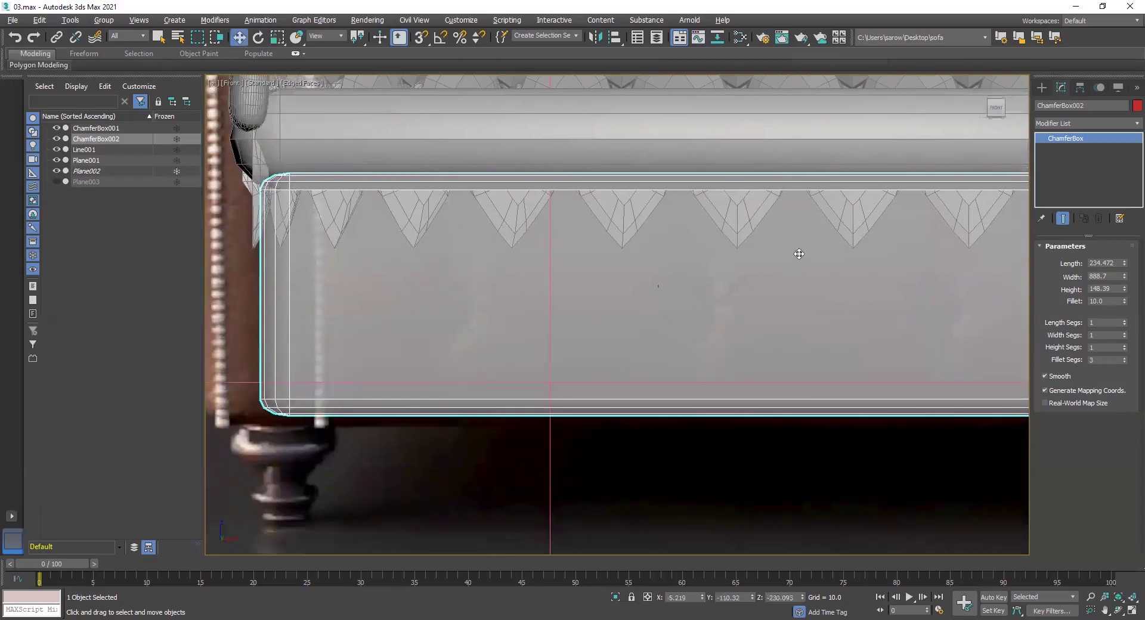
{"action": "scroll", "coordinate": [712, 303], "scroll_direction": "down", "scroll_amount": 5}
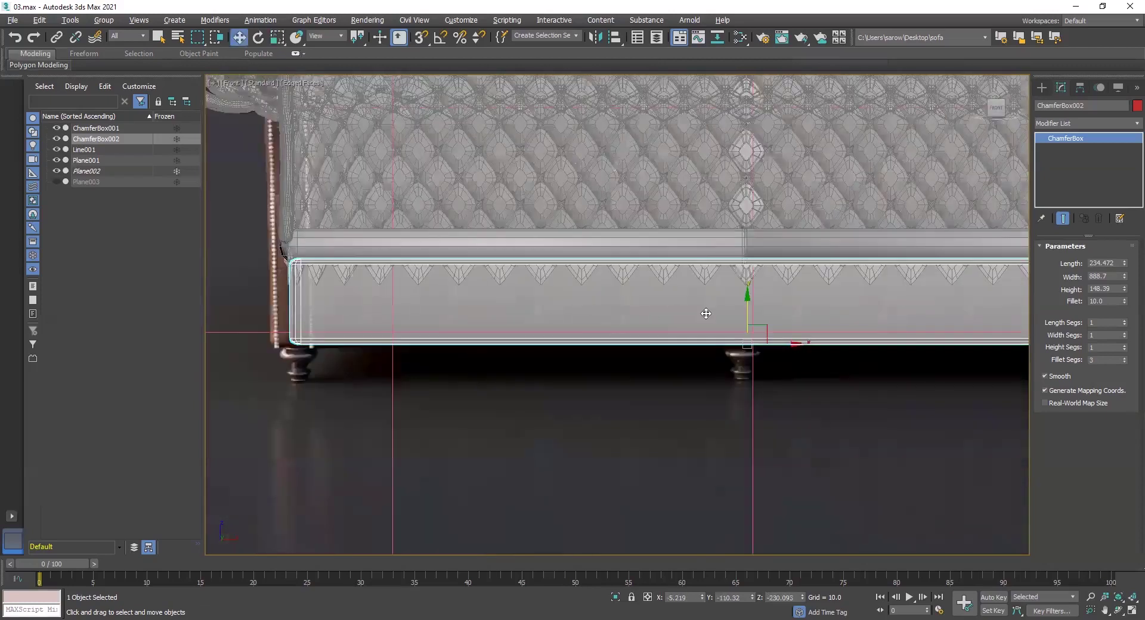
{"action": "left_click_drag", "start_coordinate": [745, 302], "coordinate": [743, 387]}
{"action": "middle_click_drag", "start_coordinate": [655, 265], "coordinate": [546, 161]}
{"action": "middle_click_drag", "start_coordinate": [702, 287], "coordinate": [643, 289]}
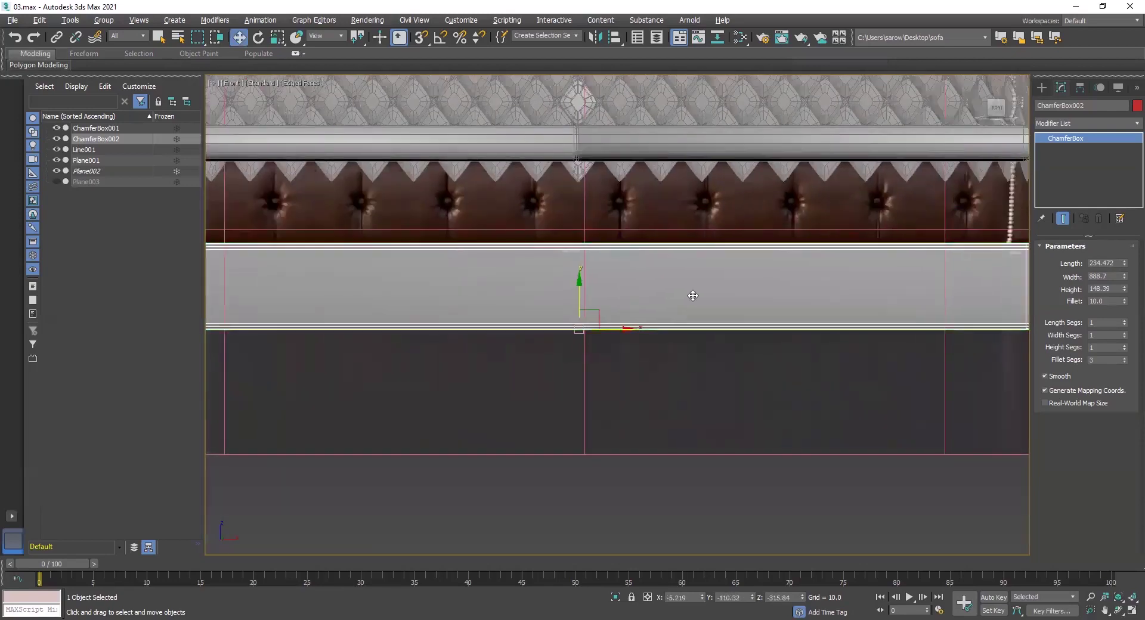
Examine the button spacing along the reference's lower rail from one end of the chamfer box to the other.
{"action": "key", "text": "alt+w"}
{"action": "key", "text": "alt+w"}
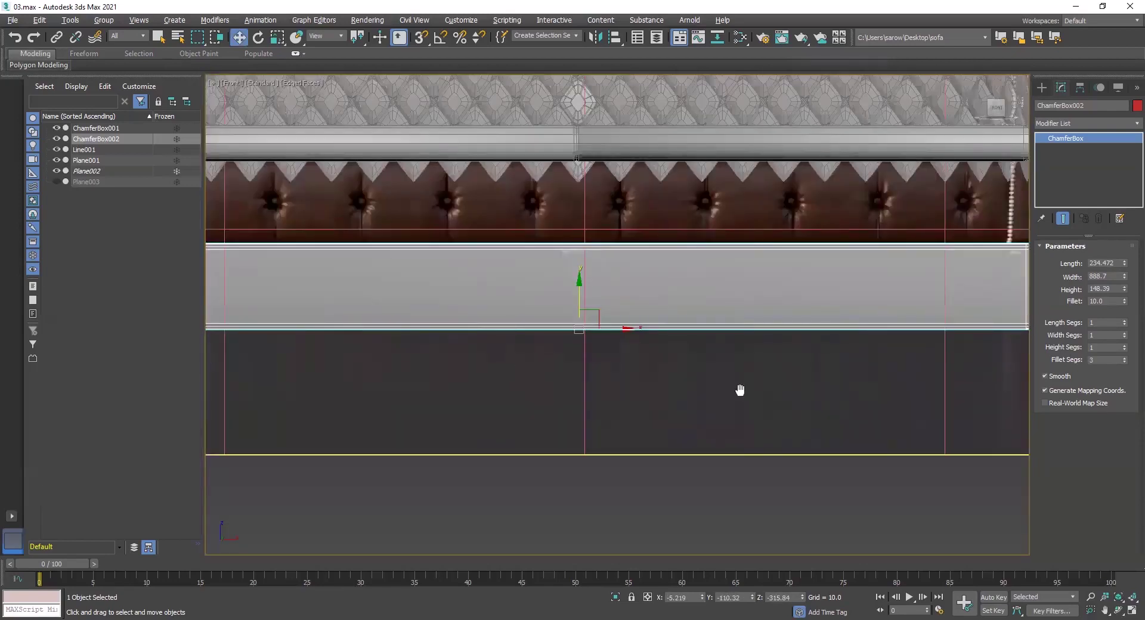
{"action": "scroll", "coordinate": [464, 351], "scroll_direction": "up", "scroll_amount": 2}
{"action": "scroll", "coordinate": [451, 345], "scroll_direction": "up", "scroll_amount": 2}
{"action": "middle_click_drag", "start_coordinate": [421, 306], "coordinate": [628, 401]}
{"action": "scroll", "coordinate": [629, 401], "scroll_direction": "up", "scroll_amount": 1}
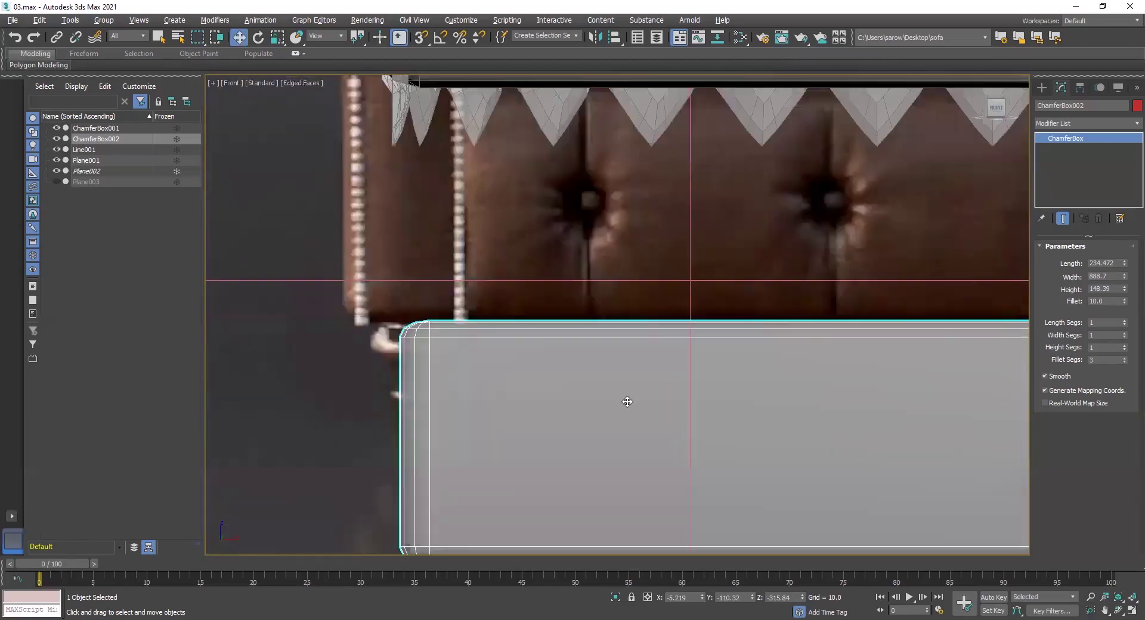
{"action": "scroll", "coordinate": [658, 407], "scroll_direction": "down", "scroll_amount": 2}
{"action": "middle_click_drag", "start_coordinate": [808, 452], "coordinate": [531, 437]}
{"action": "mouse_move", "coordinate": [773, 468]}
{"action": "middle_mouse_down"}
{"action": "mouse_move", "coordinate": [743, 461]}
{"action": "mouse_move", "coordinate": [792, 424]}
{"action": "mouse_move", "coordinate": [608, 402]}
{"action": "mouse_move", "coordinate": [696, 389]}
{"action": "mouse_move", "coordinate": [742, 353]}
{"action": "mouse_move", "coordinate": [960, 361]}
{"action": "middle_mouse_up"}
{"action": "middle_click_drag", "start_coordinate": [670, 335], "coordinate": [935, 339]}
{"action": "middle_click_drag", "start_coordinate": [655, 360], "coordinate": [544, 367]}
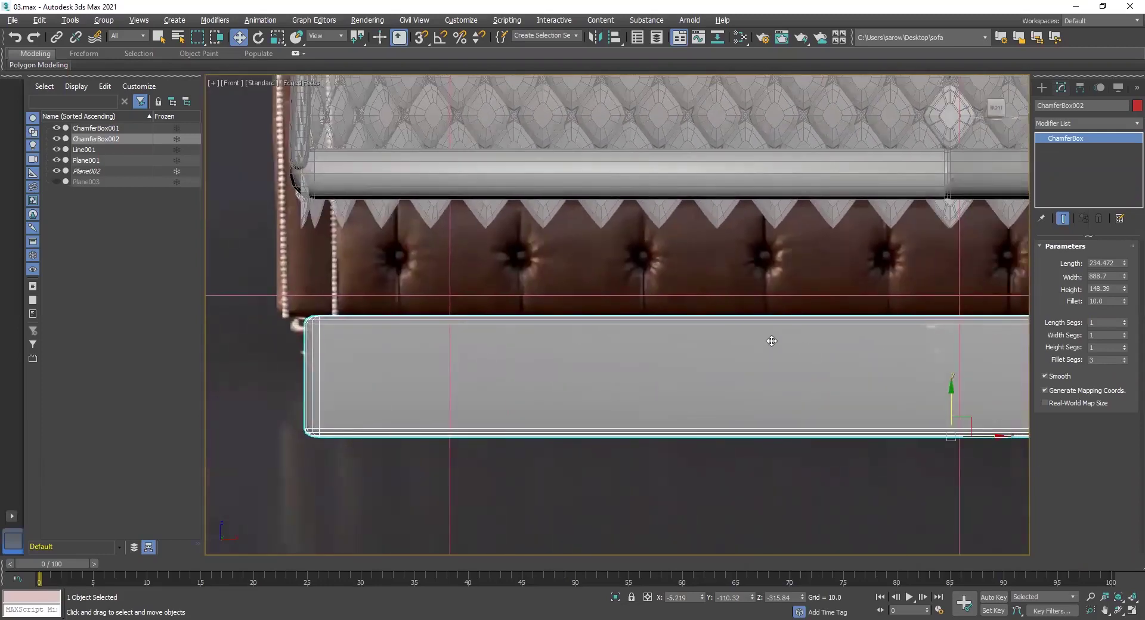
{"action": "middle_click_drag", "start_coordinate": [771, 341], "coordinate": [557, 364]}
{"action": "scroll", "coordinate": [401, 383], "scroll_direction": "down", "scroll_amount": 2}
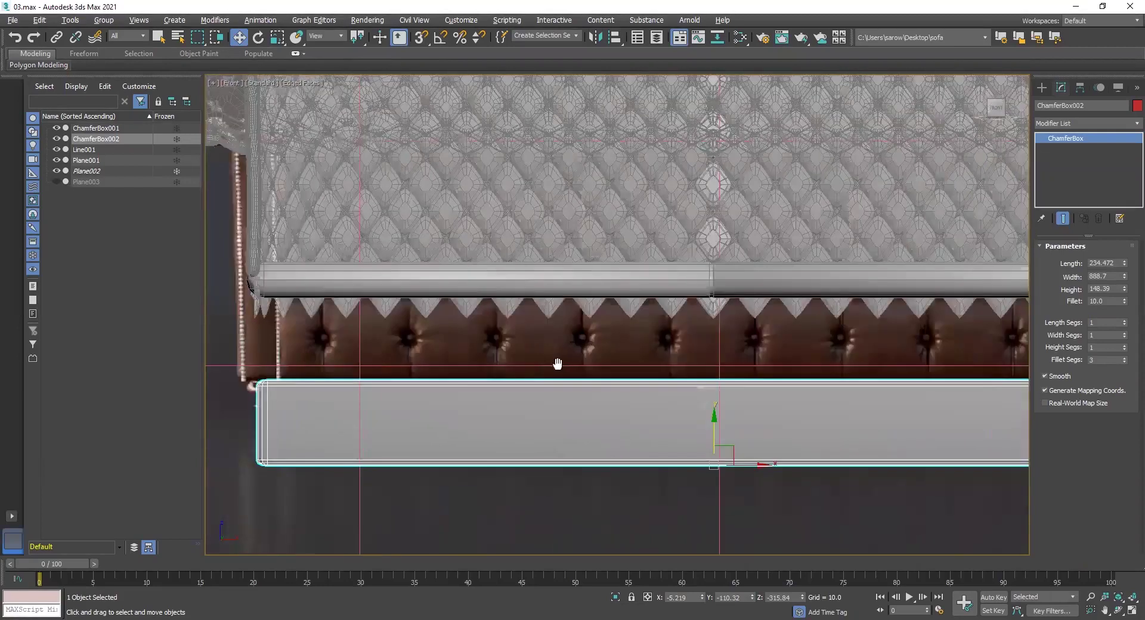
{"action": "middle_click_drag", "start_coordinate": [330, 346], "coordinate": [300, 371]}
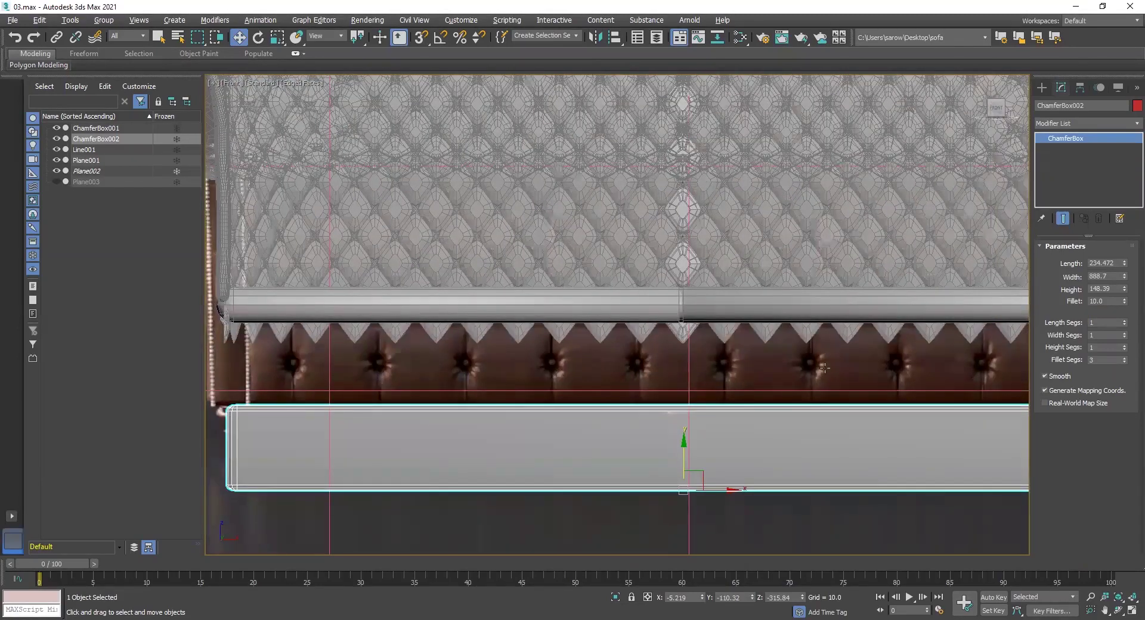
{"action": "middle_click_drag", "start_coordinate": [828, 354], "coordinate": [662, 343]}
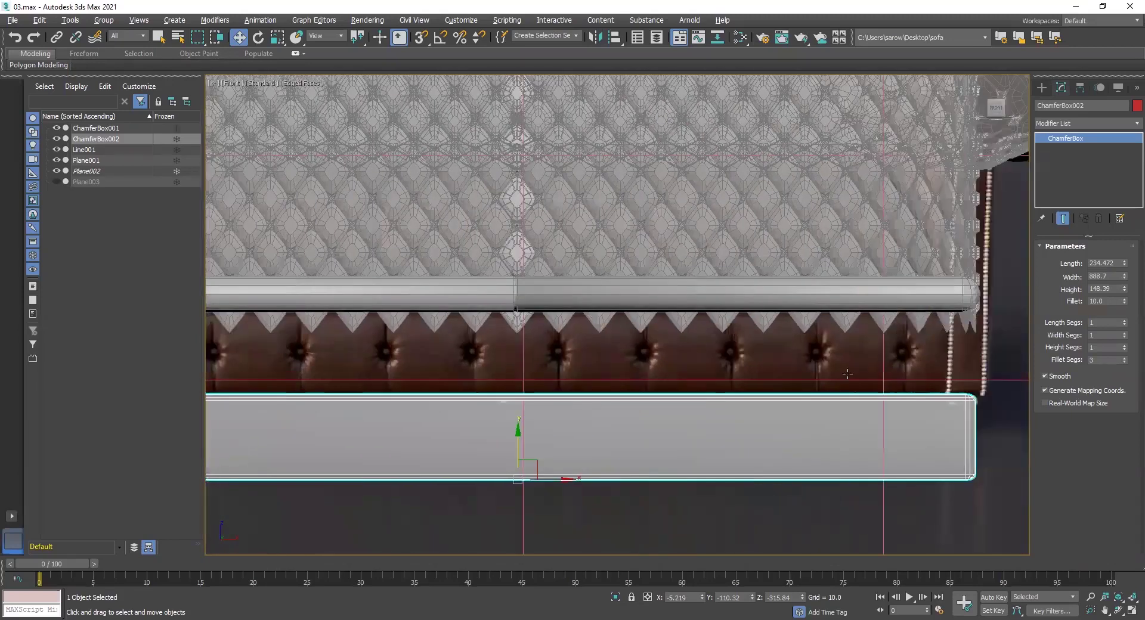
{"action": "middle_click_drag", "start_coordinate": [1008, 300], "coordinate": [904, 302]}
{"action": "middle_click_drag", "start_coordinate": [1012, 318], "coordinate": [582, 239]}
{"action": "middle_click_drag", "start_coordinate": [641, 317], "coordinate": [573, 335]}
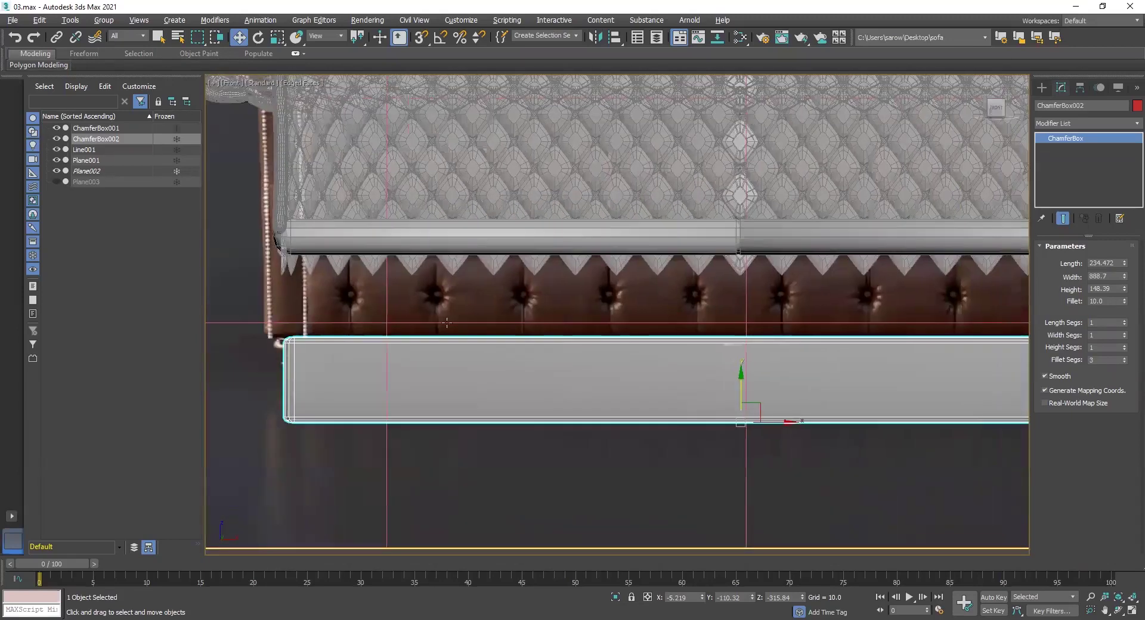
{"action": "middle_click_drag", "start_coordinate": [745, 355], "coordinate": [690, 365]}
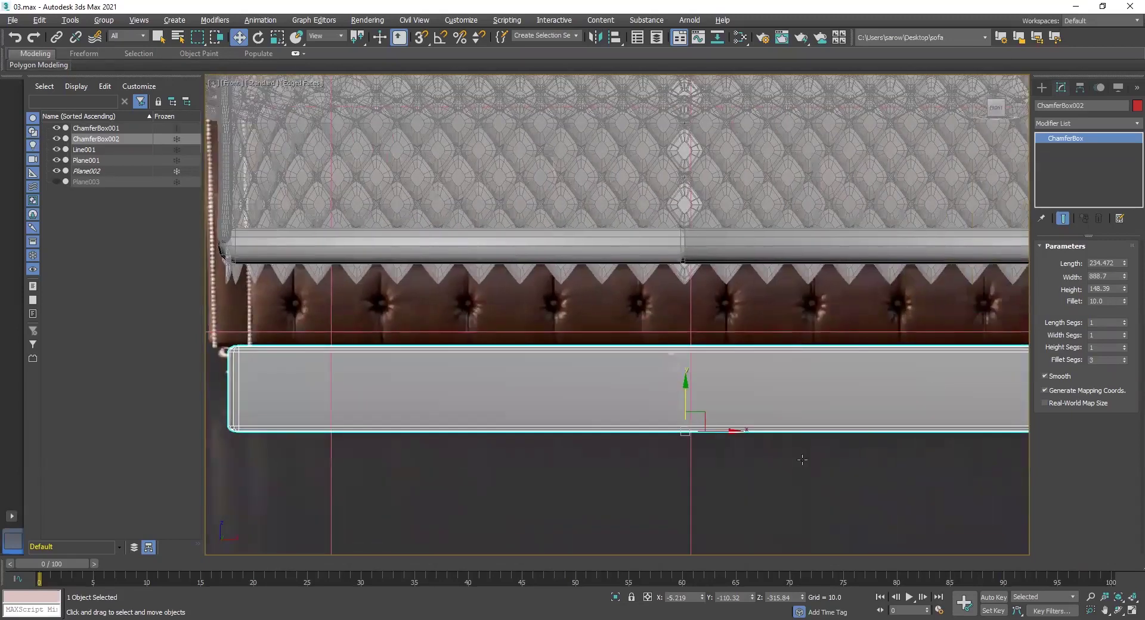
Convert the chamfer box to Editable Poly and select all its long horizontal edges.
{"action": "right_click", "coordinate": [1072, 139]}
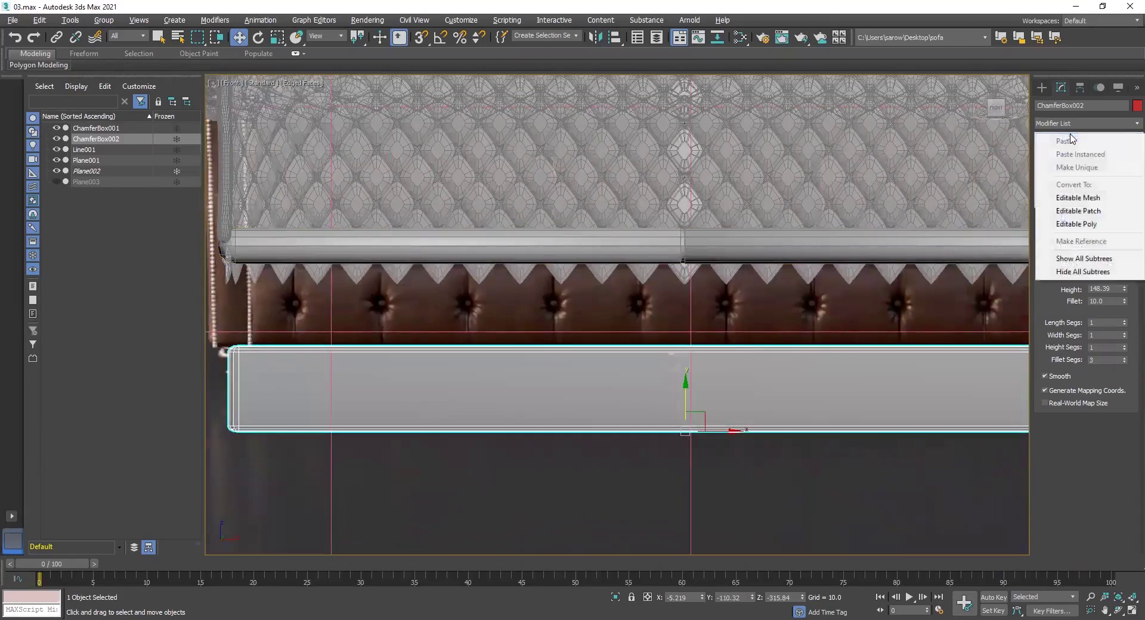
{"action": "left_click", "coordinate": [1079, 224]}
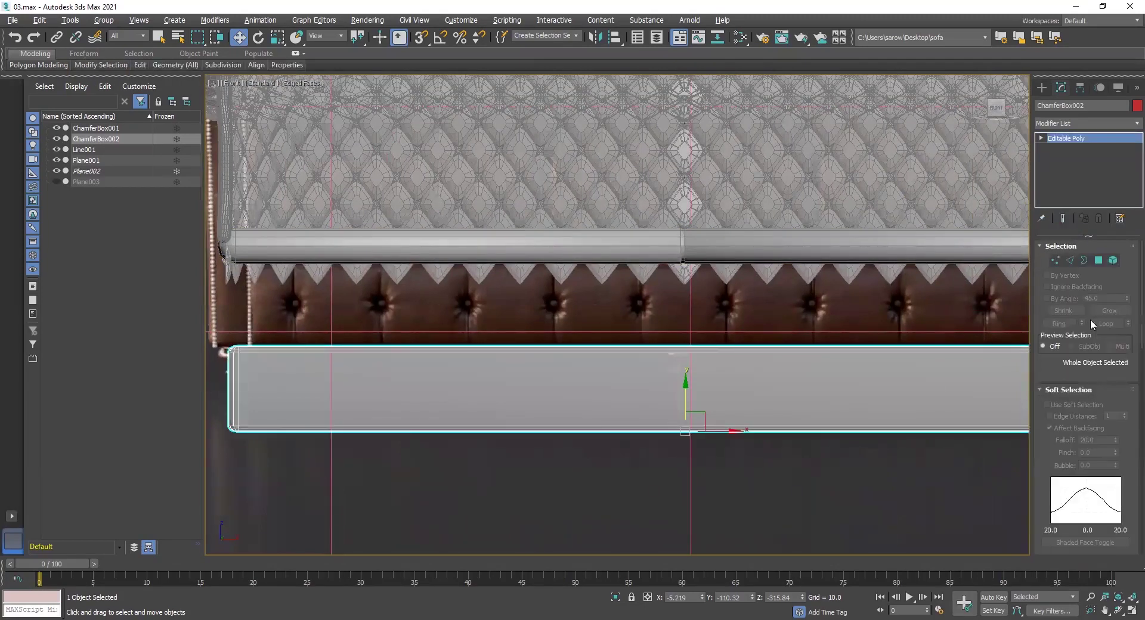
{"action": "left_click", "coordinate": [1070, 261]}
{"action": "double_click", "coordinate": [617, 429]}
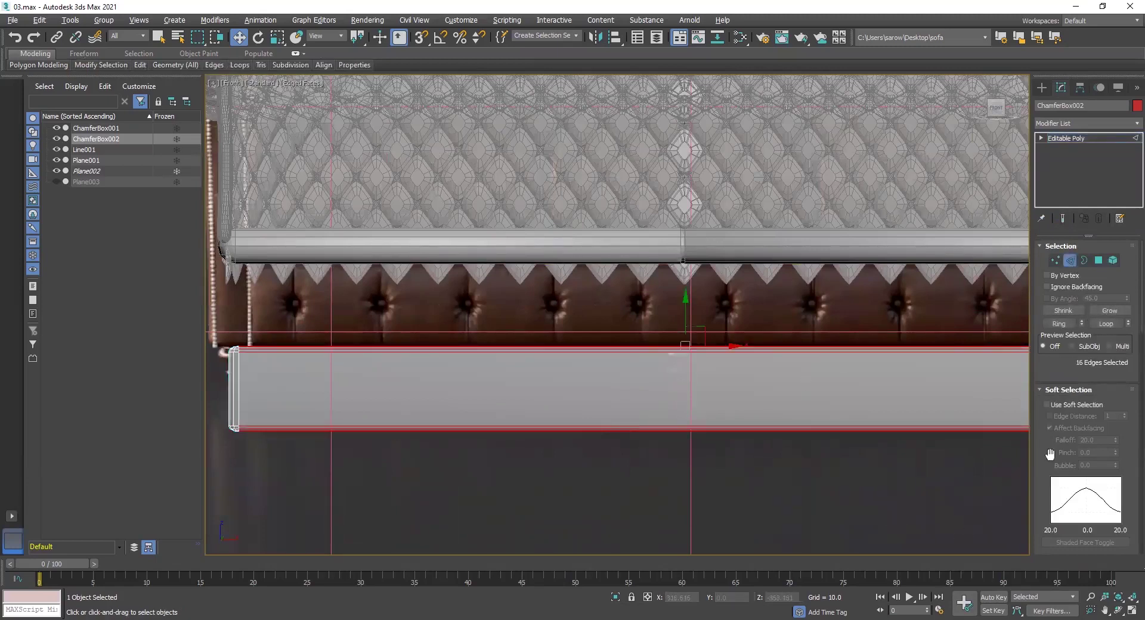
Connect the selected long edges with 10 segments to divide the rail box with vertical cuts.
{"action": "scroll", "coordinate": [1049, 456], "scroll_direction": "down", "scroll_amount": 5}
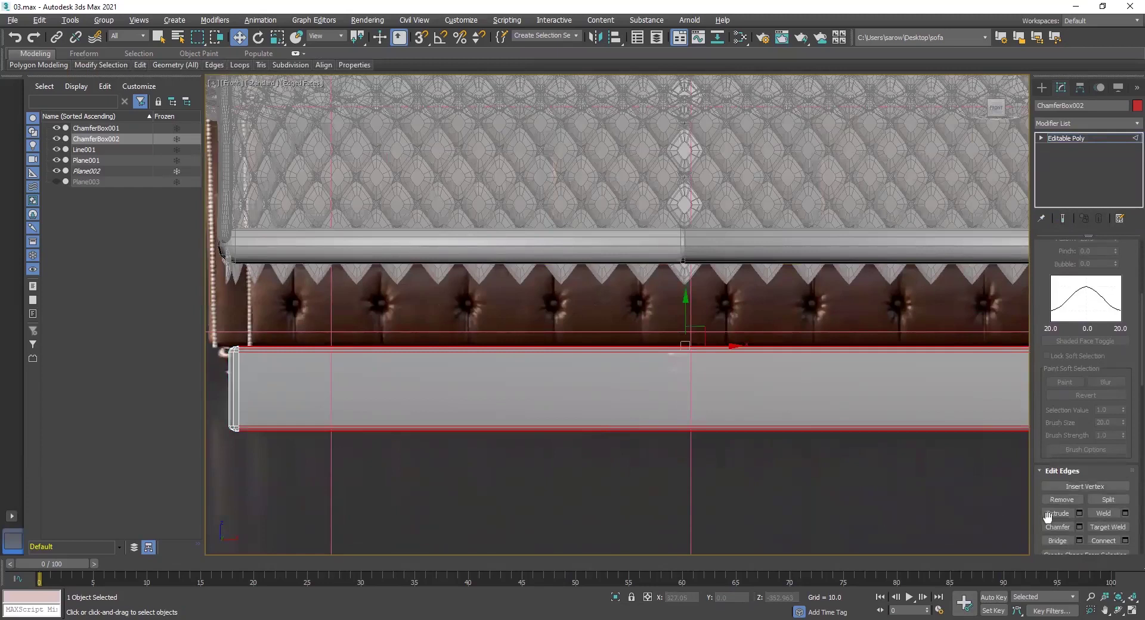
{"action": "left_click", "coordinate": [1083, 536]}
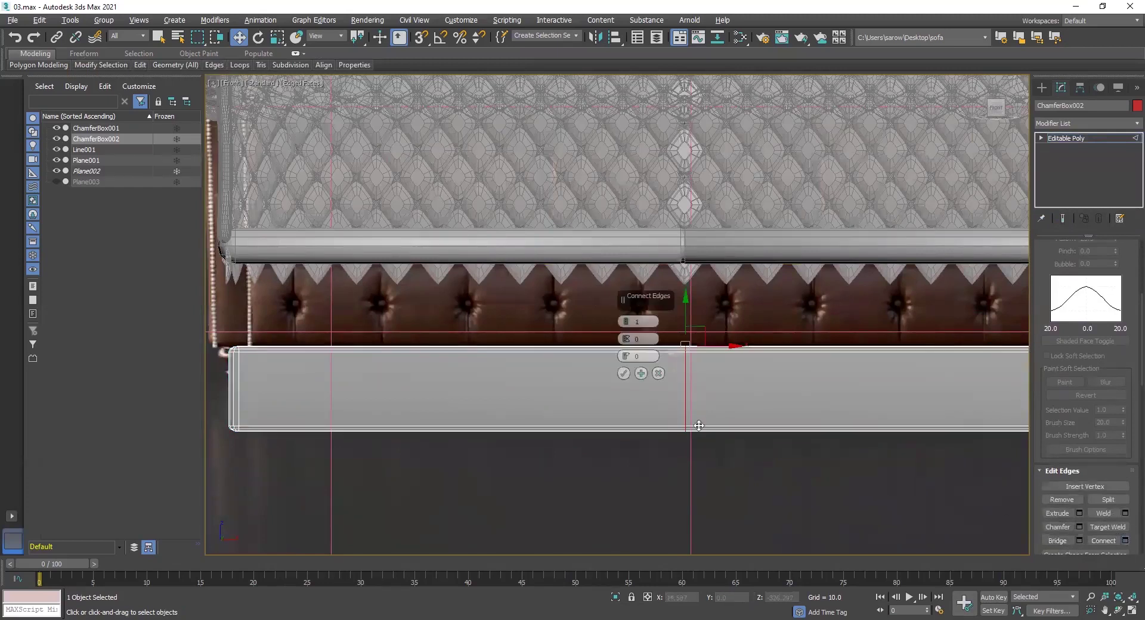
{"action": "scroll", "coordinate": [704, 422], "scroll_direction": "up", "scroll_amount": 4}
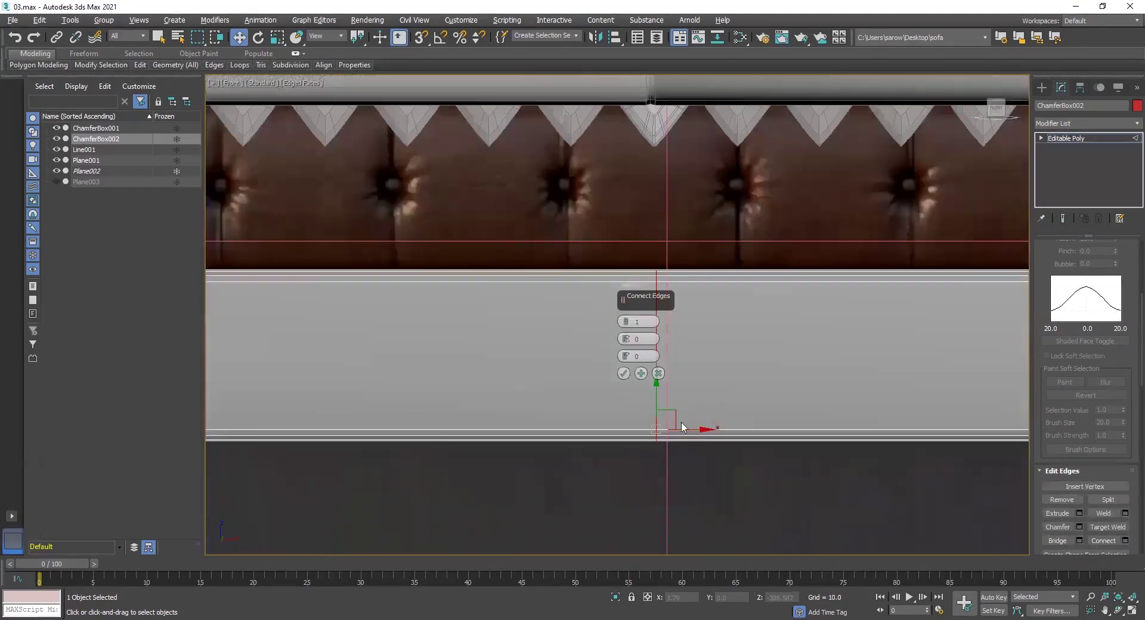
{"action": "scroll", "coordinate": [577, 396], "scroll_direction": "down", "scroll_amount": 2}
{"action": "left_click", "coordinate": [643, 322]}
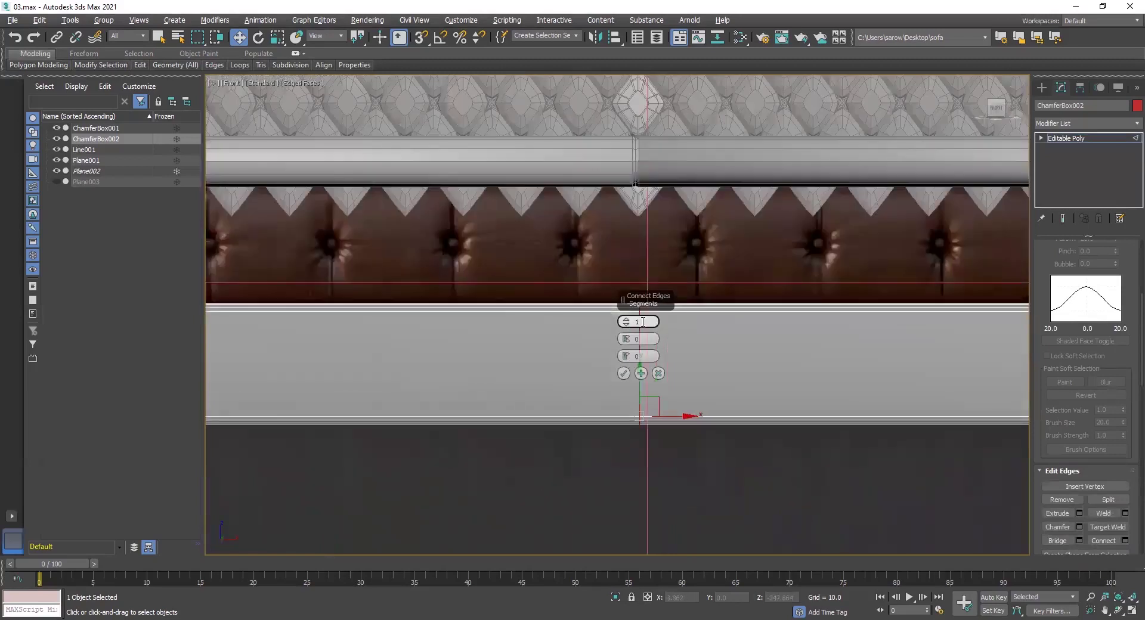
{"action": "type", "text": "0"}
{"action": "key", "text": "Return"}
{"action": "scroll", "coordinate": [591, 373], "scroll_direction": "down", "scroll_amount": 2}
{"action": "middle_click_drag", "start_coordinate": [483, 385], "coordinate": [514, 382]}
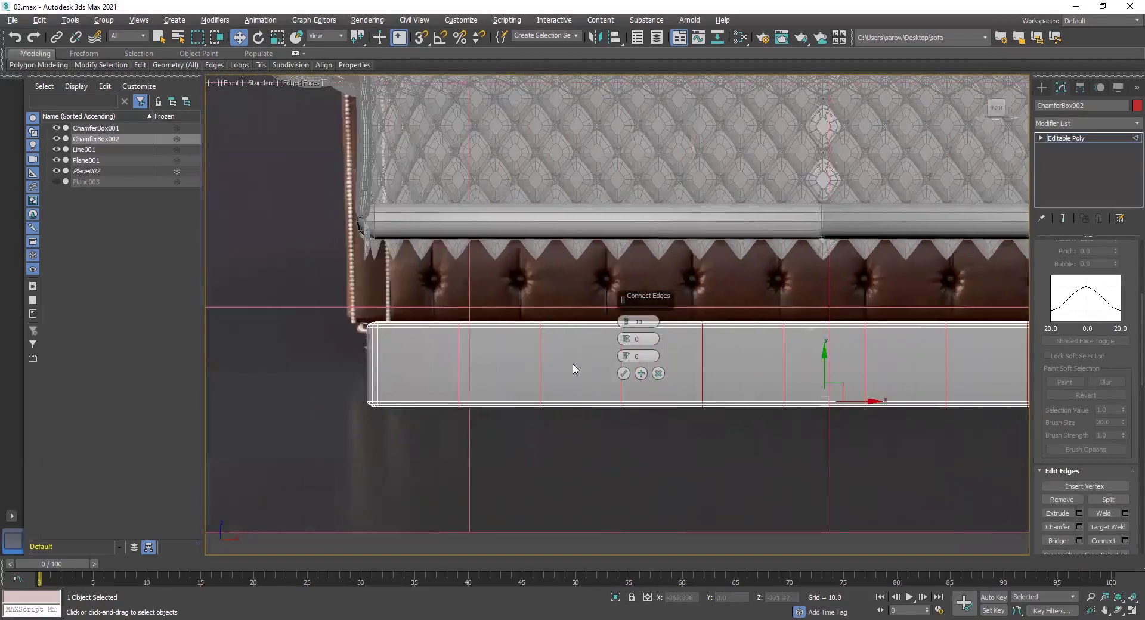
Set the pinch of the vertical cuts to 12 to match the reference's button spacing, and apply the connection.
{"action": "scroll", "coordinate": [539, 355], "scroll_direction": "up", "scroll_amount": 1}
{"action": "scroll", "coordinate": [572, 367], "scroll_direction": "up", "scroll_amount": 1}
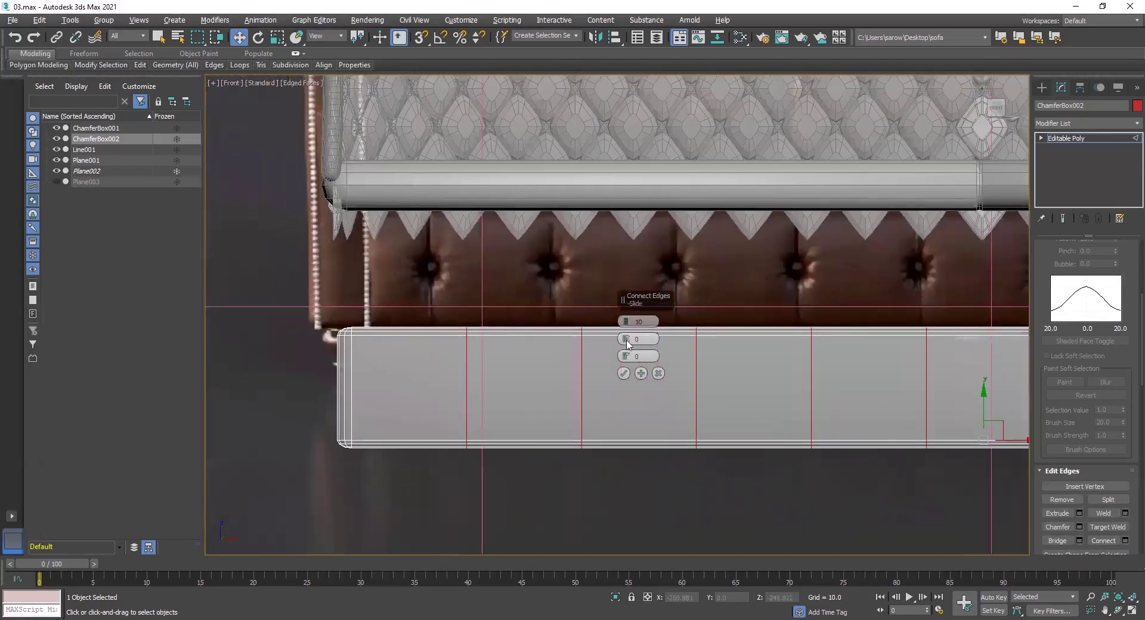
{"action": "left_click_drag", "start_coordinate": [627, 340], "coordinate": [628, 306]}
{"action": "middle_click_drag", "start_coordinate": [685, 417], "coordinate": [567, 411]}
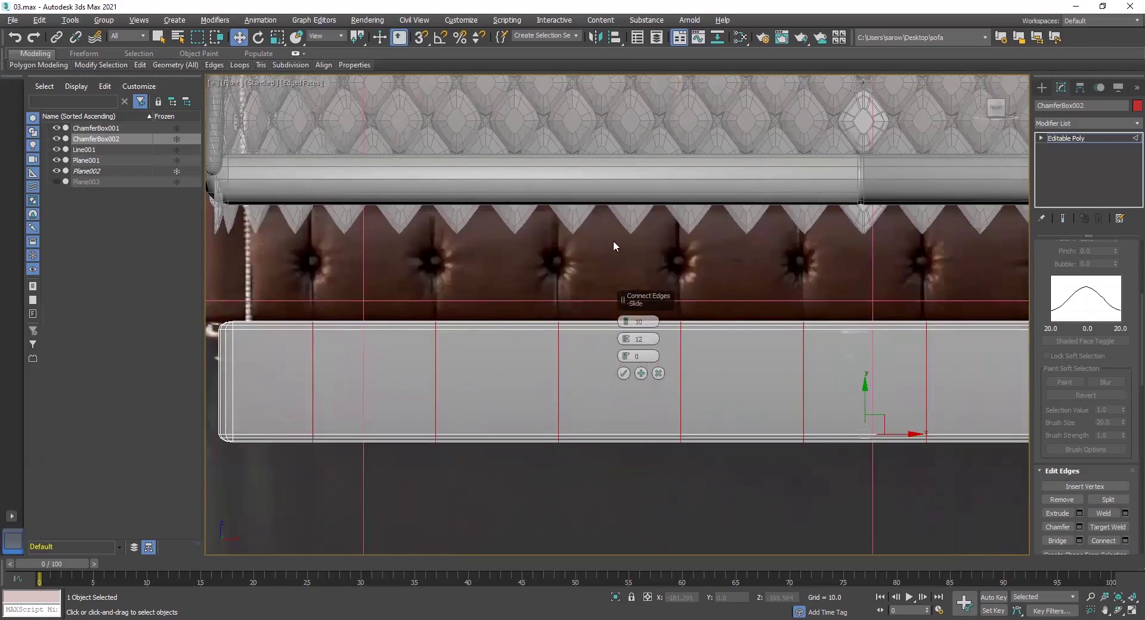
{"action": "middle_click_drag", "start_coordinate": [977, 256], "coordinate": [773, 256]}
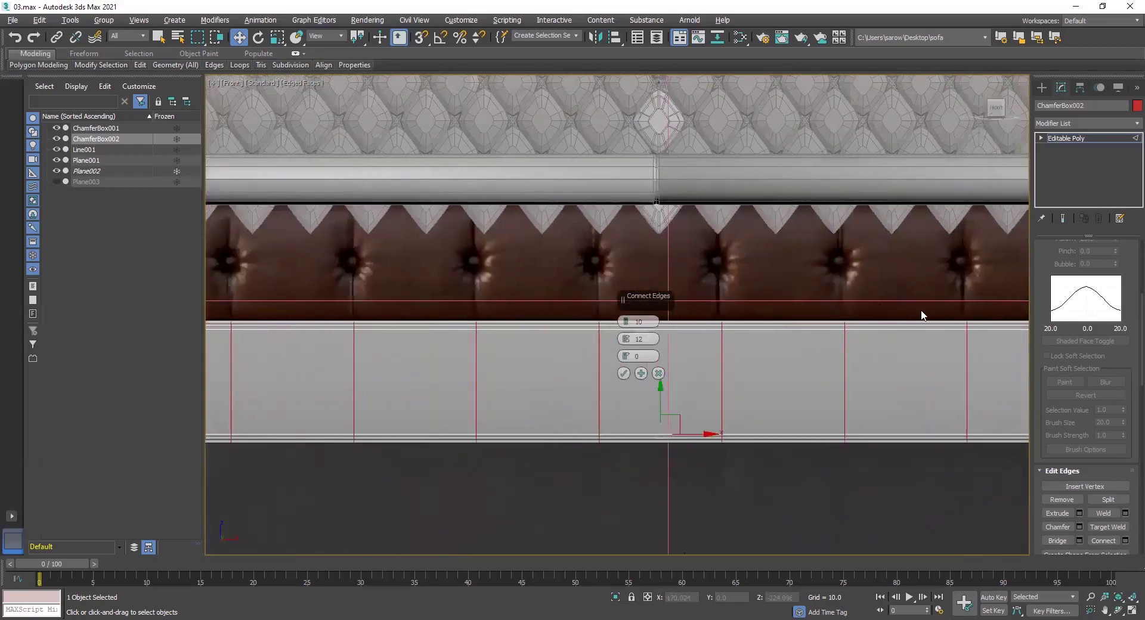
{"action": "middle_click_drag", "start_coordinate": [921, 317], "coordinate": [642, 304]}
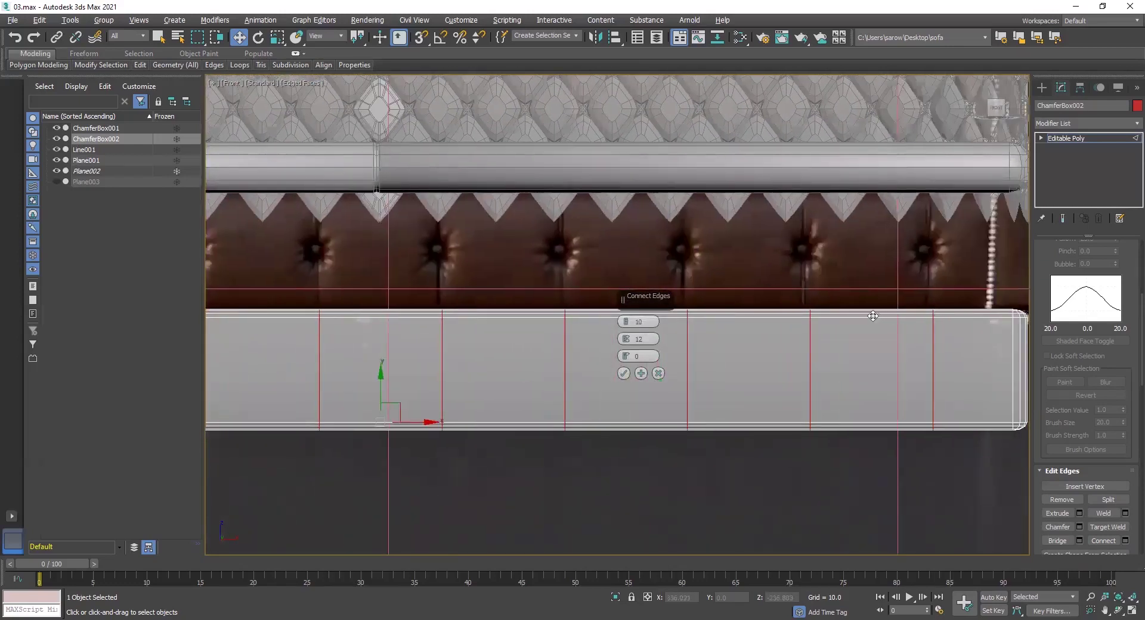
{"action": "middle_click_drag", "start_coordinate": [775, 354], "coordinate": [798, 360]}
{"action": "left_click", "coordinate": [623, 374]}
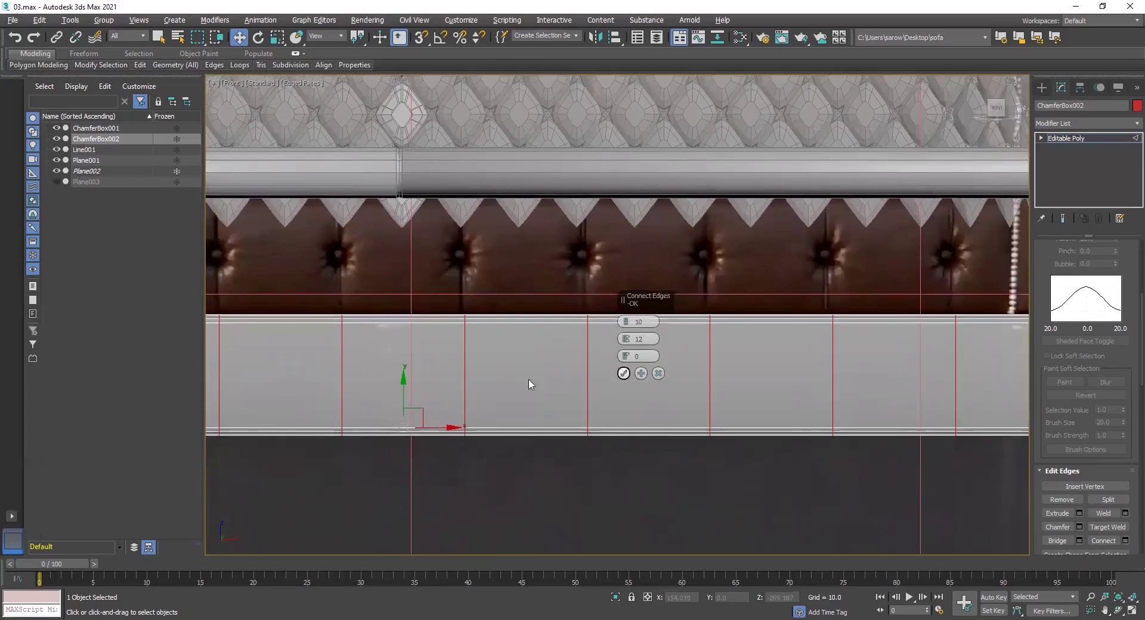
Select the full ring of vertical edges along the rail box and start connecting them.
{"action": "middle_click_drag", "start_coordinate": [474, 366], "coordinate": [758, 366]}
{"action": "middle_click_drag", "start_coordinate": [595, 390], "coordinate": [805, 395]}
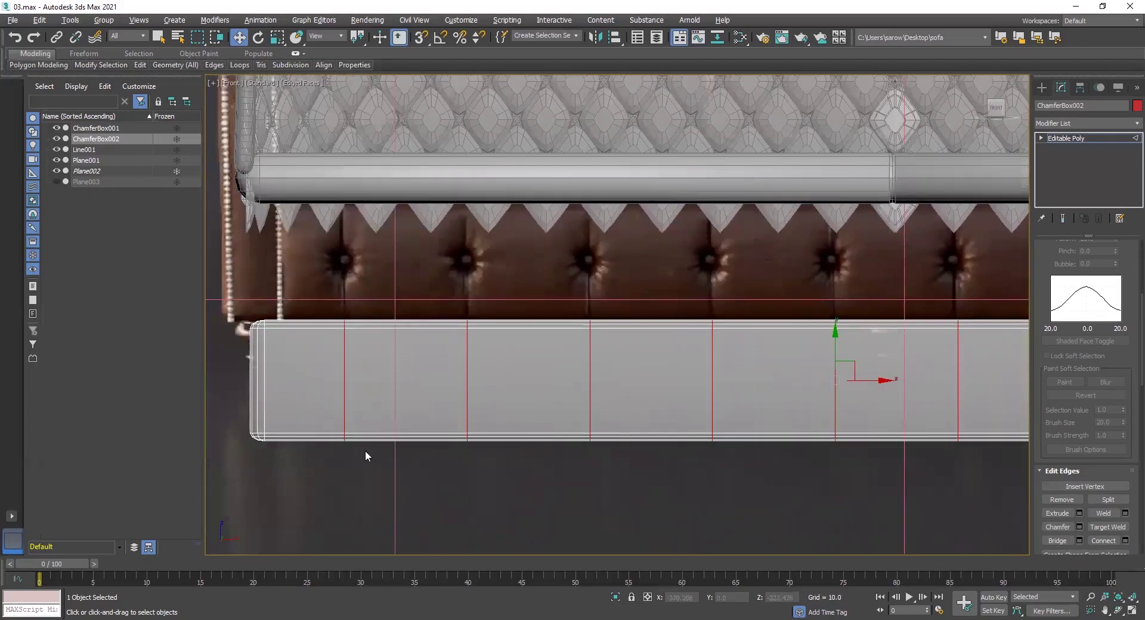
{"action": "left_click", "coordinate": [344, 384]}
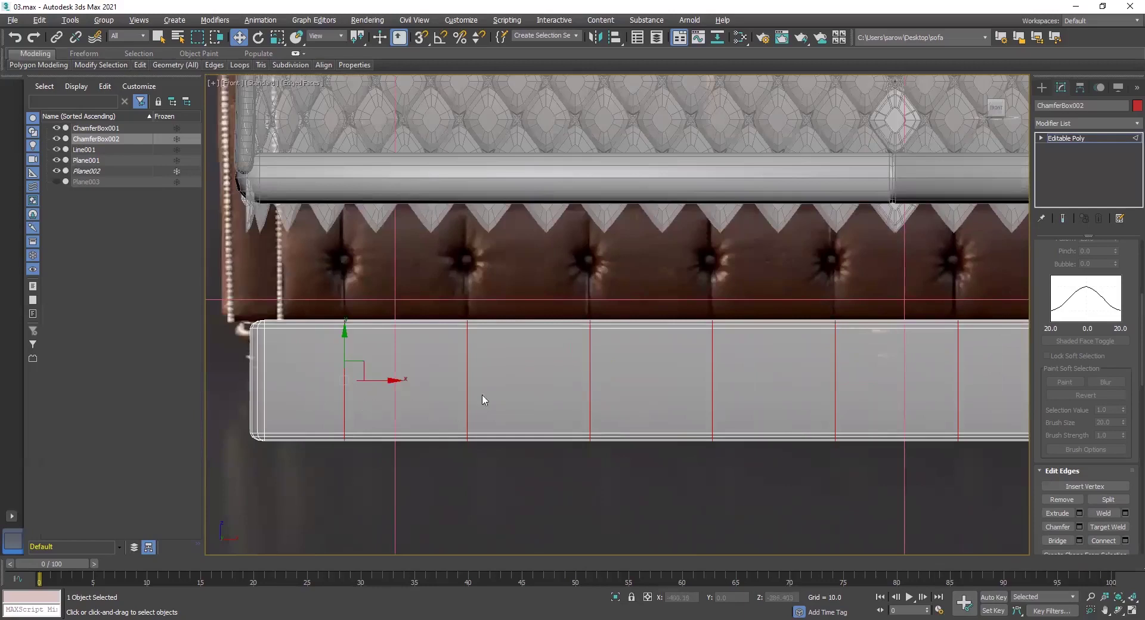
{"action": "key", "text": "alt+r"}
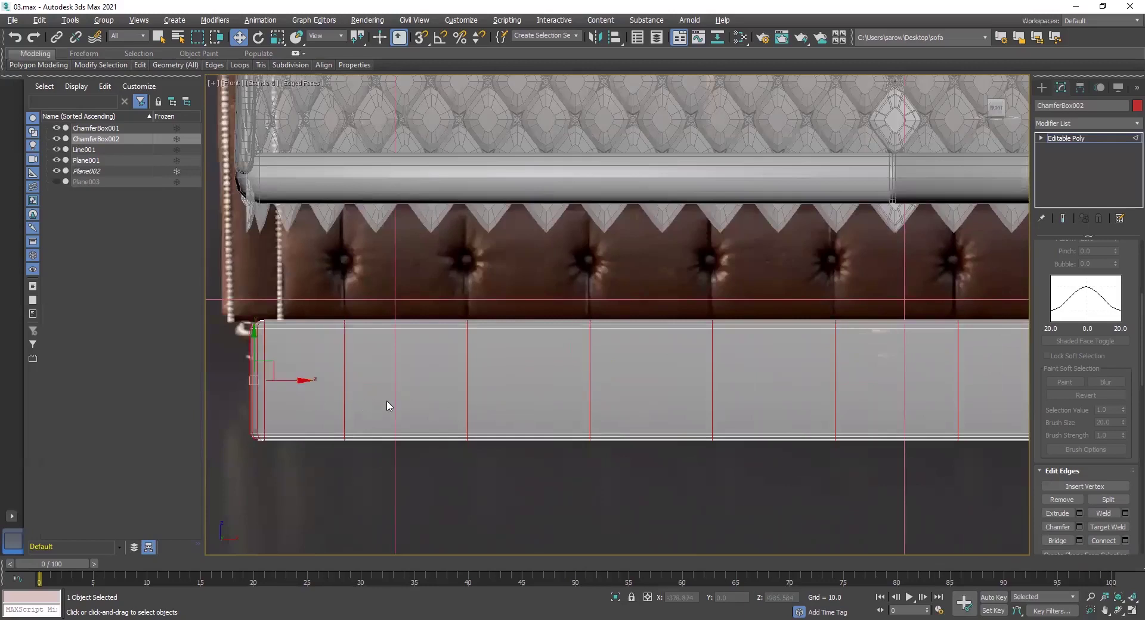
{"action": "left_click", "coordinate": [1125, 541]}
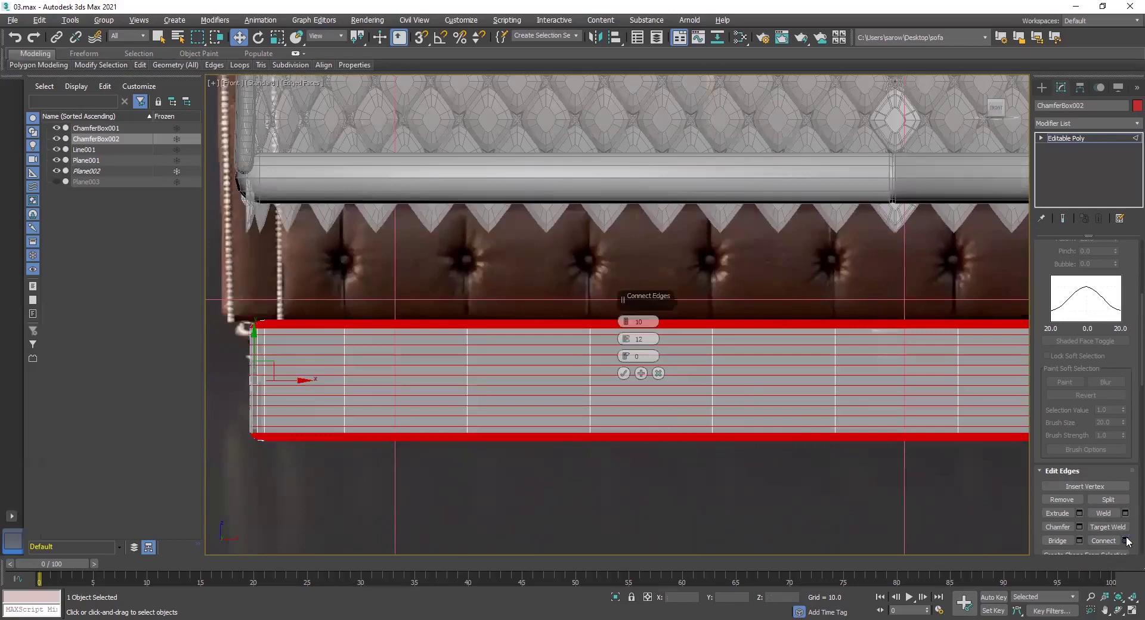
Connect the selected vertical edges with 1 segment and a pinch of 0 to add a horizontal centre loop, and apply it.
{"action": "right_click", "coordinate": [626, 339]}
{"action": "left_click", "coordinate": [627, 338]}
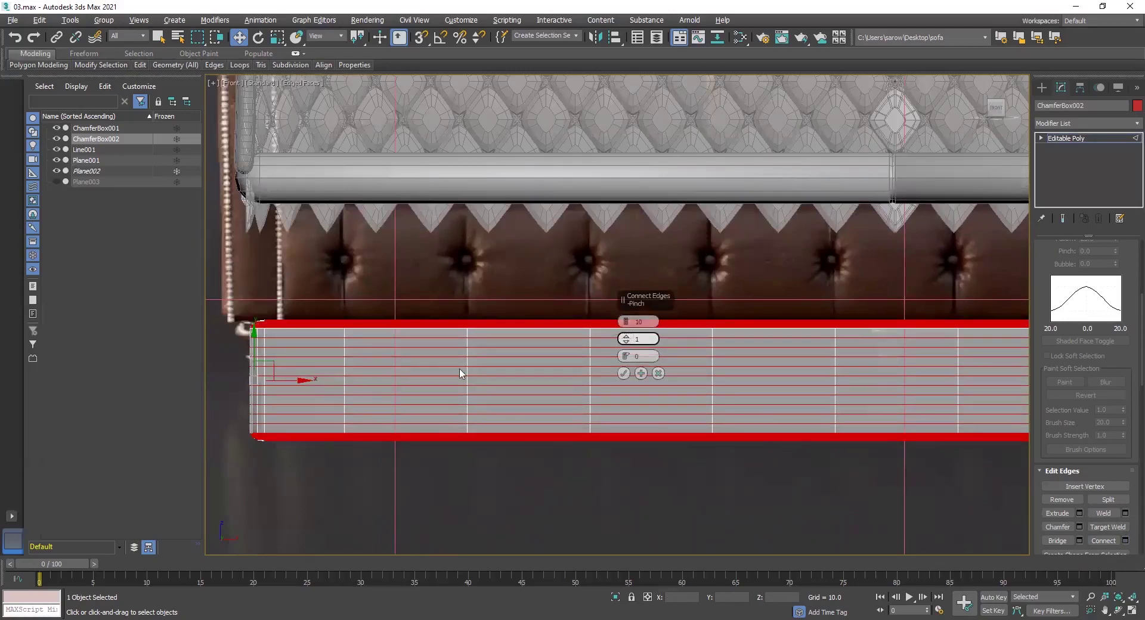
{"action": "scroll", "coordinate": [464, 374], "scroll_direction": "up", "scroll_amount": 4}
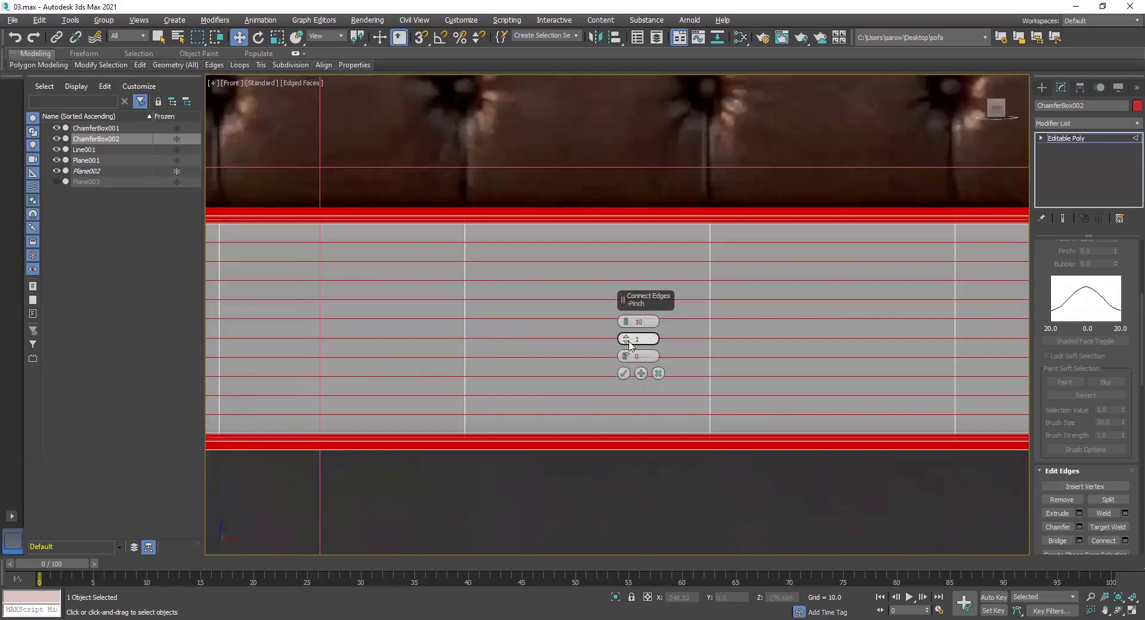
{"action": "right_click", "coordinate": [629, 322]}
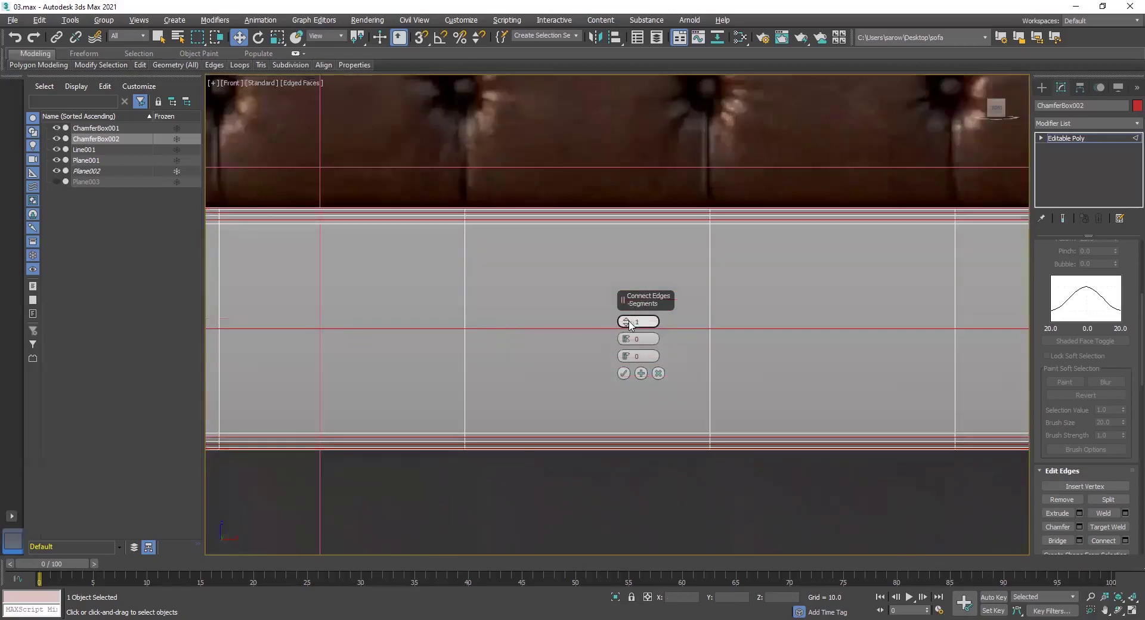
{"action": "scroll", "coordinate": [518, 344], "scroll_direction": "down", "scroll_amount": 4}
{"action": "scroll", "coordinate": [483, 339], "scroll_direction": "up", "scroll_amount": 2}
{"action": "middle_click_drag", "start_coordinate": [483, 339], "coordinate": [540, 364]}
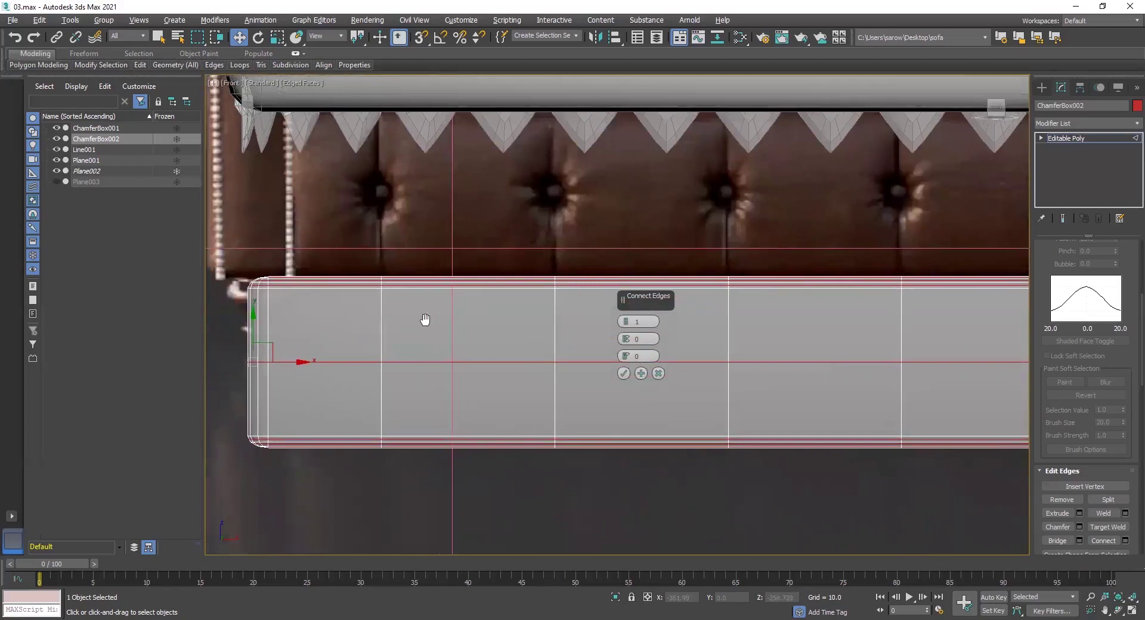
{"action": "middle_click_drag", "start_coordinate": [424, 322], "coordinate": [389, 311]}
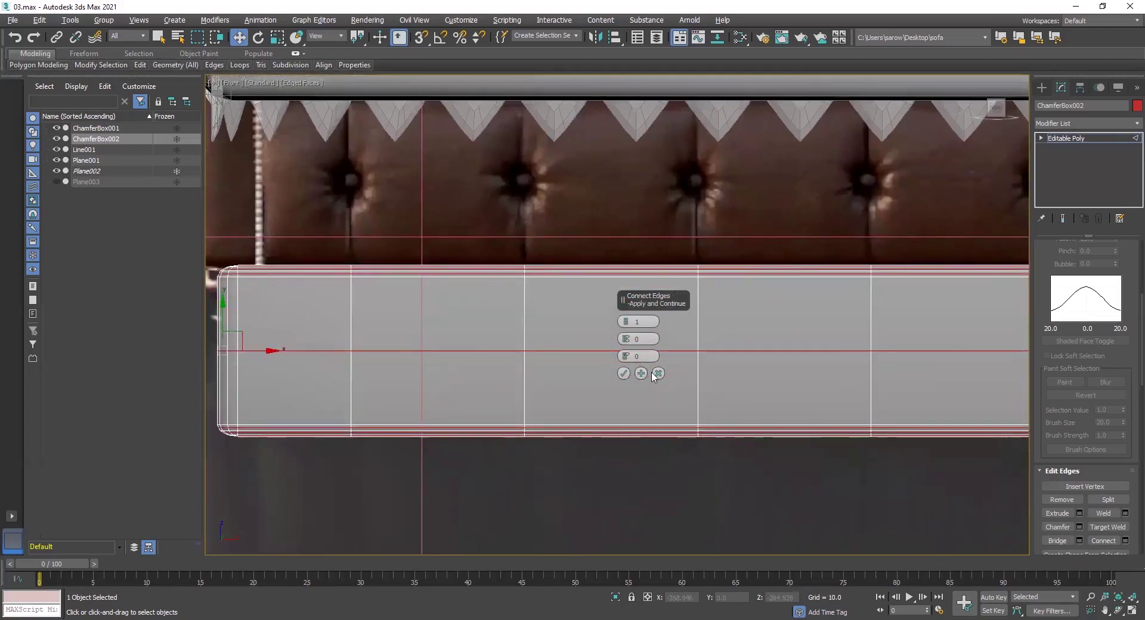
{"action": "left_click", "coordinate": [624, 374]}
Select the ten front vertices where the vertical cuts cross the rail's horizontal centre edge.
{"action": "middle_click_drag", "start_coordinate": [363, 390], "coordinate": [633, 330]}
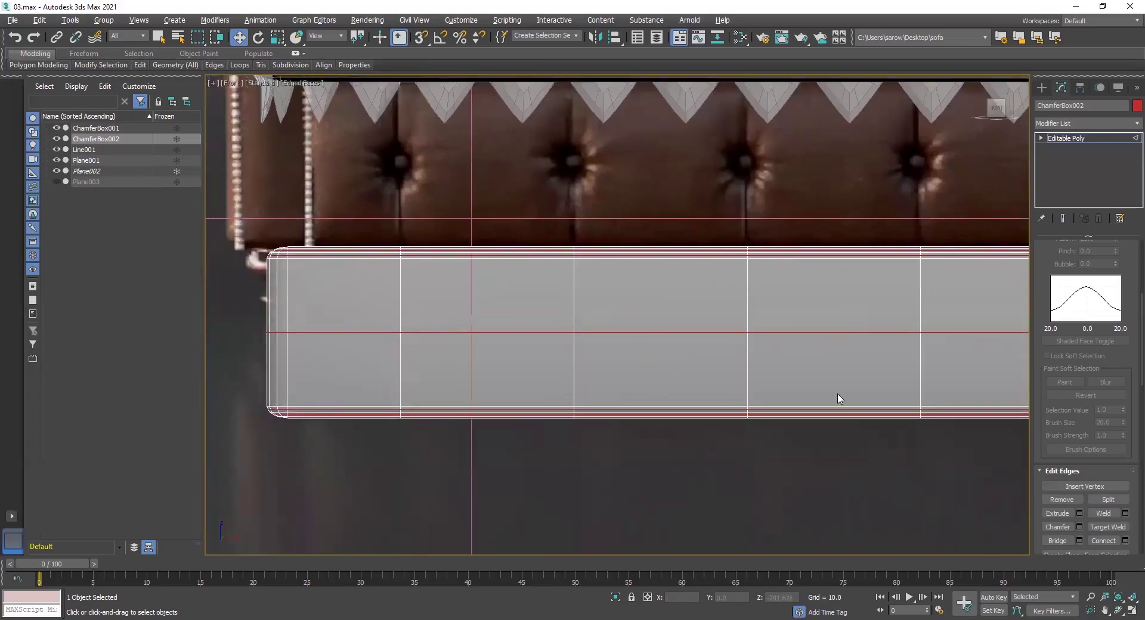
{"action": "scroll", "coordinate": [1045, 273], "scroll_direction": "up", "scroll_amount": 5}
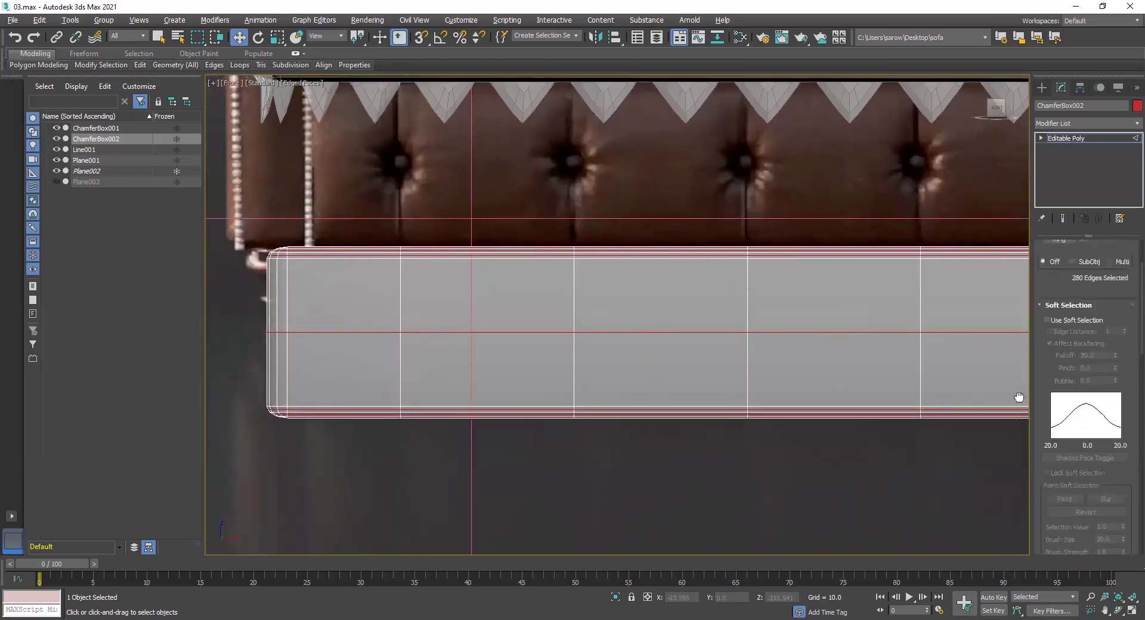
{"action": "left_click", "coordinate": [1055, 249]}
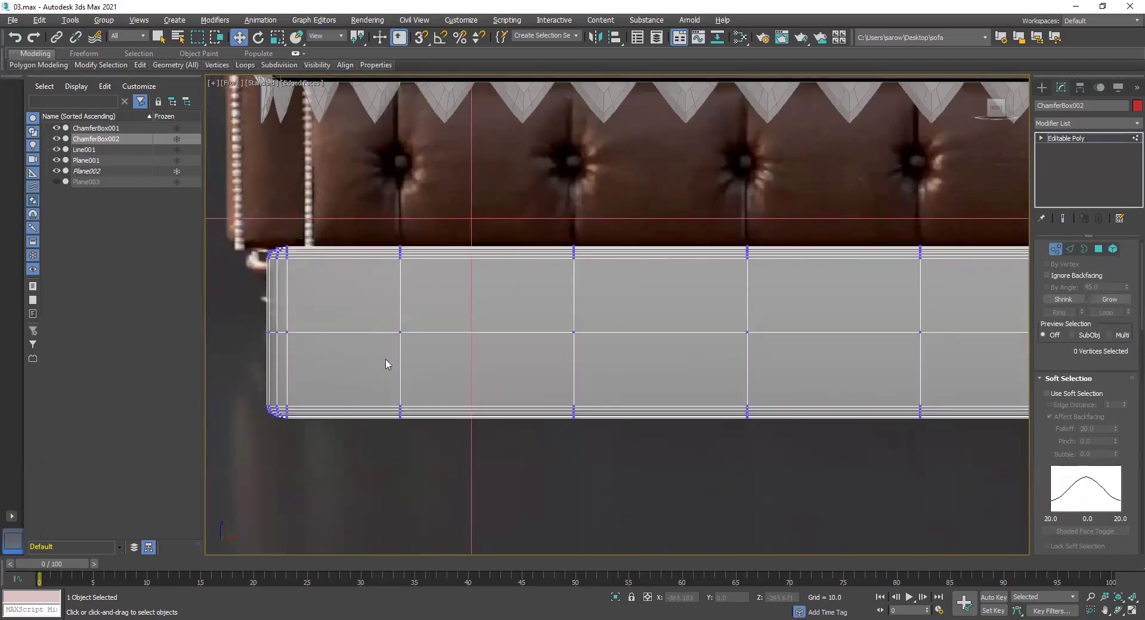
{"action": "left_click", "coordinate": [400, 331]}
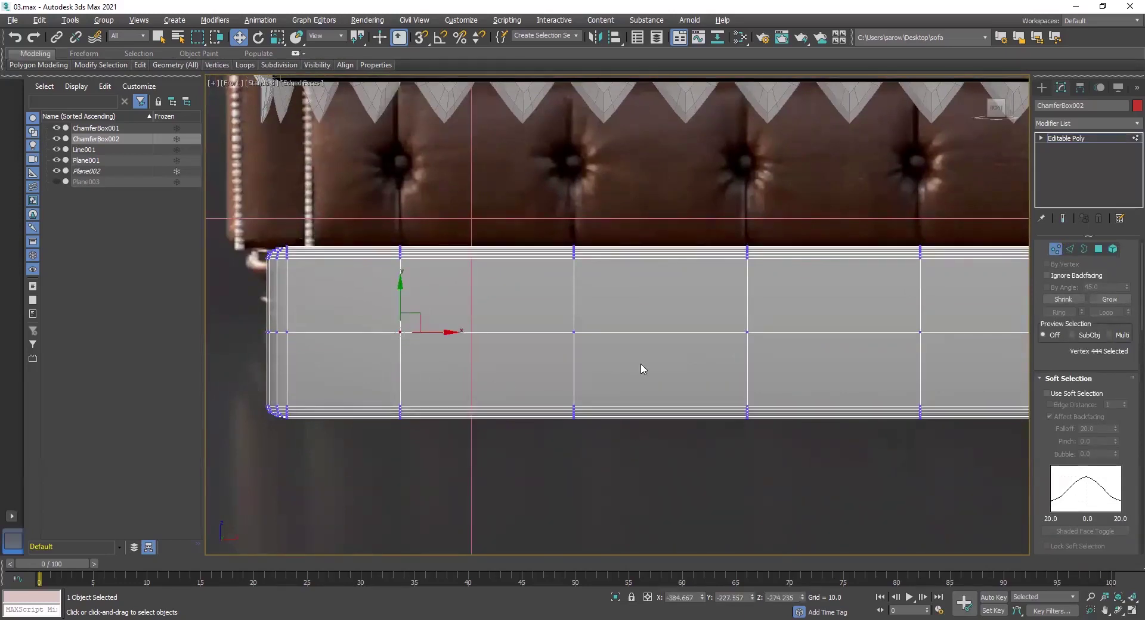
{"action": "left_click", "coordinate": [574, 332], "text": "ctrl"}
{"action": "left_click", "coordinate": [746, 333], "text": "ctrl"}
{"action": "left_click", "coordinate": [920, 332], "text": "ctrl"}
{"action": "middle_click_drag", "start_coordinate": [684, 358], "coordinate": [488, 357]}
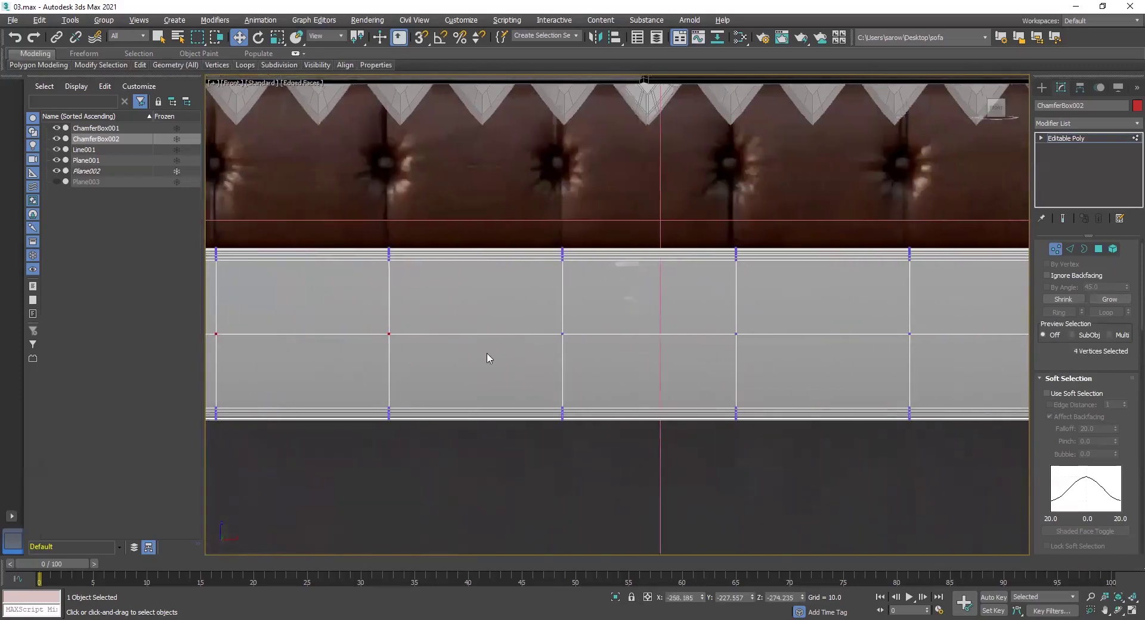
{"action": "left_click", "coordinate": [562, 334], "text": "ctrl"}
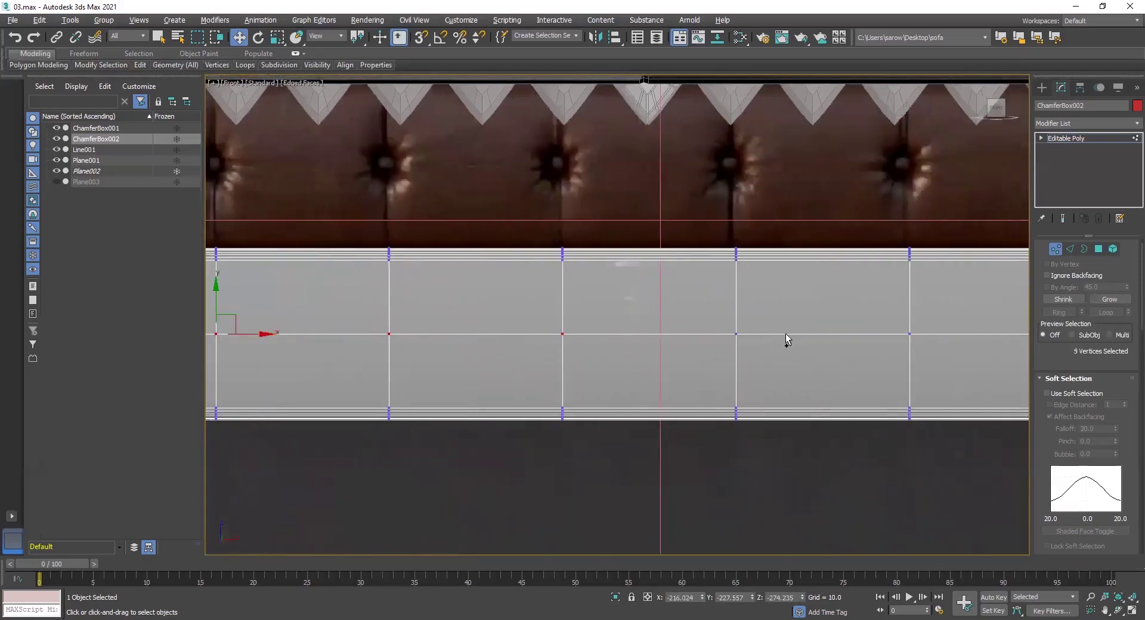
{"action": "left_click", "coordinate": [737, 334], "text": "ctrl"}
{"action": "left_click", "coordinate": [908, 334], "text": "ctrl"}
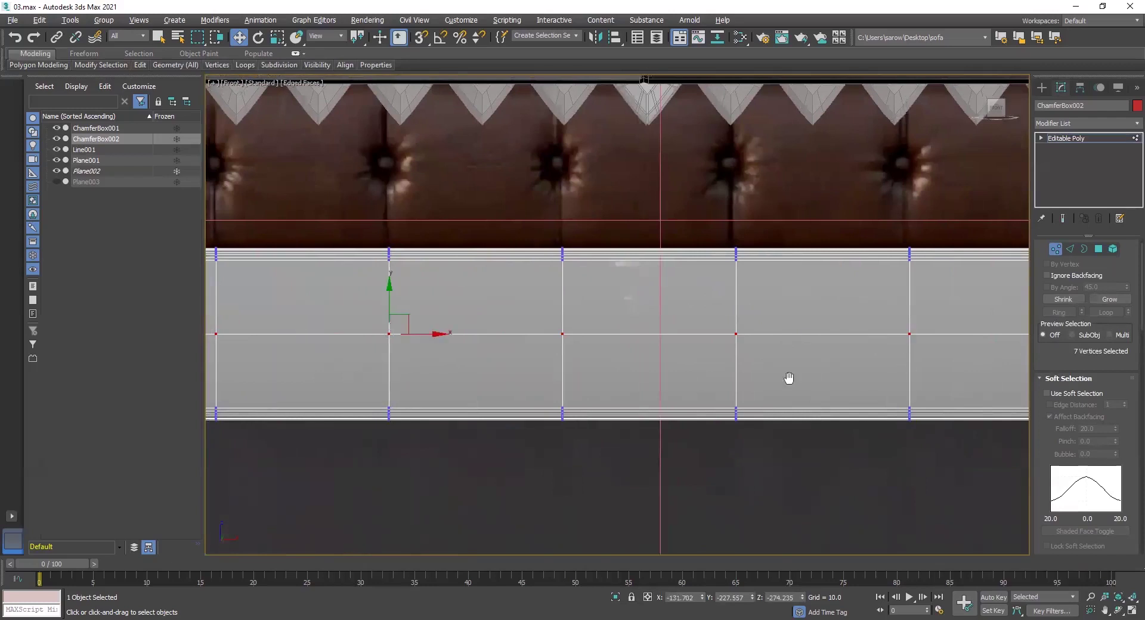
{"action": "middle_click_drag", "start_coordinate": [592, 374], "coordinate": [535, 391]}
{"action": "left_click", "coordinate": [679, 350], "text": "ctrl"}
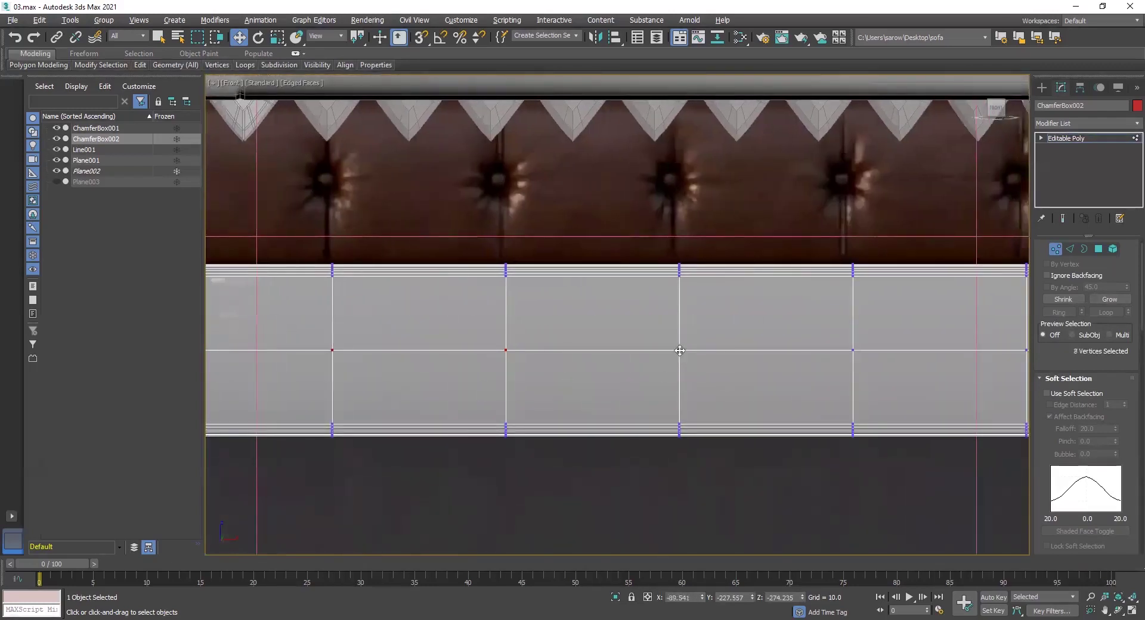
{"action": "left_click", "coordinate": [853, 350], "text": "ctrl"}
{"action": "middle_click_drag", "start_coordinate": [880, 372], "coordinate": [567, 376]}
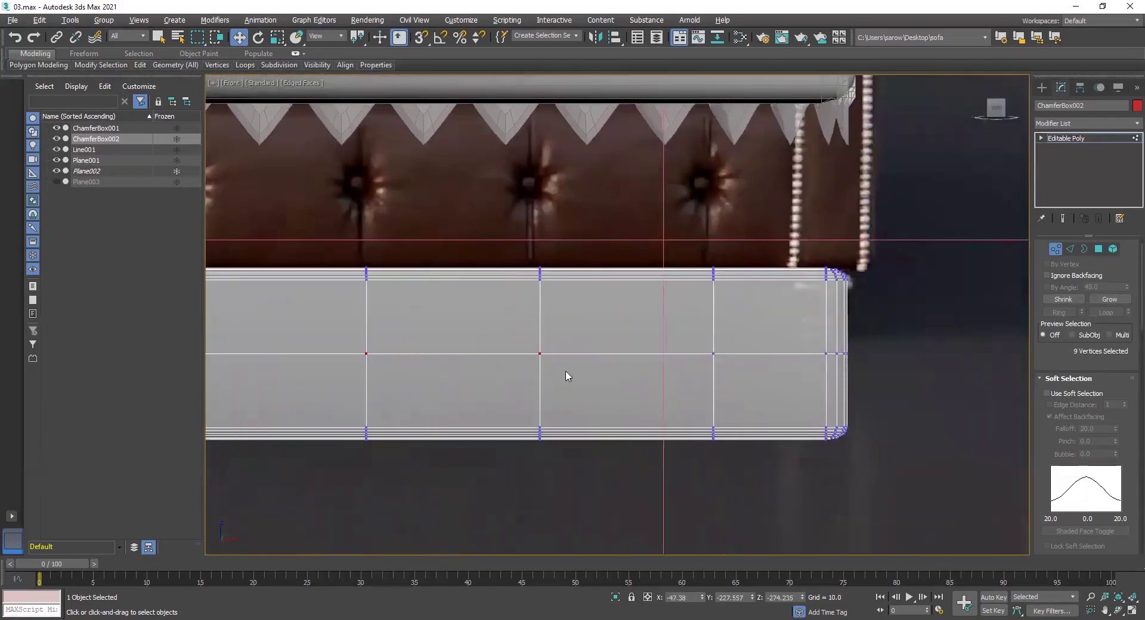
{"action": "middle_click_drag", "start_coordinate": [329, 372], "coordinate": [813, 386]}
{"action": "scroll", "coordinate": [540, 386], "scroll_direction": "down", "scroll_amount": 3}
{"action": "middle_click_drag", "start_coordinate": [464, 372], "coordinate": [553, 380]}
{"action": "middle_click_drag", "start_coordinate": [1026, 377], "coordinate": [1023, 374]}
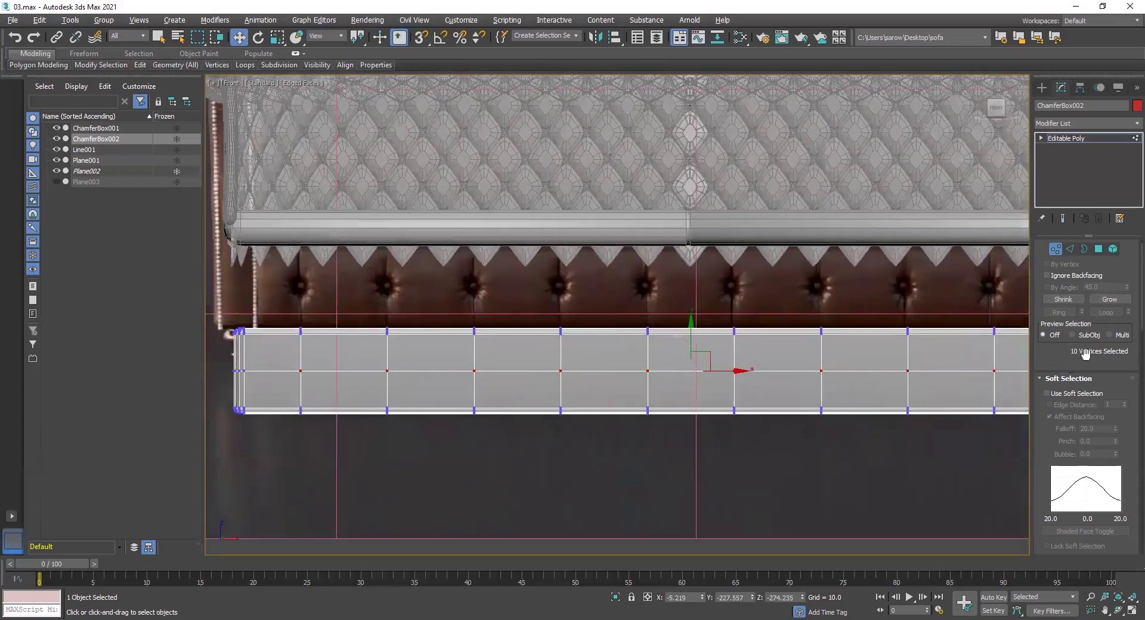
Start chamfering the ten selected vertices with an amount of about 10.13 and a vertex depth of about 0.44.
{"action": "left_click_drag", "start_coordinate": [1041, 458], "coordinate": [1026, 332]}
{"action": "scroll", "coordinate": [1038, 353], "scroll_direction": "down", "scroll_amount": 3}
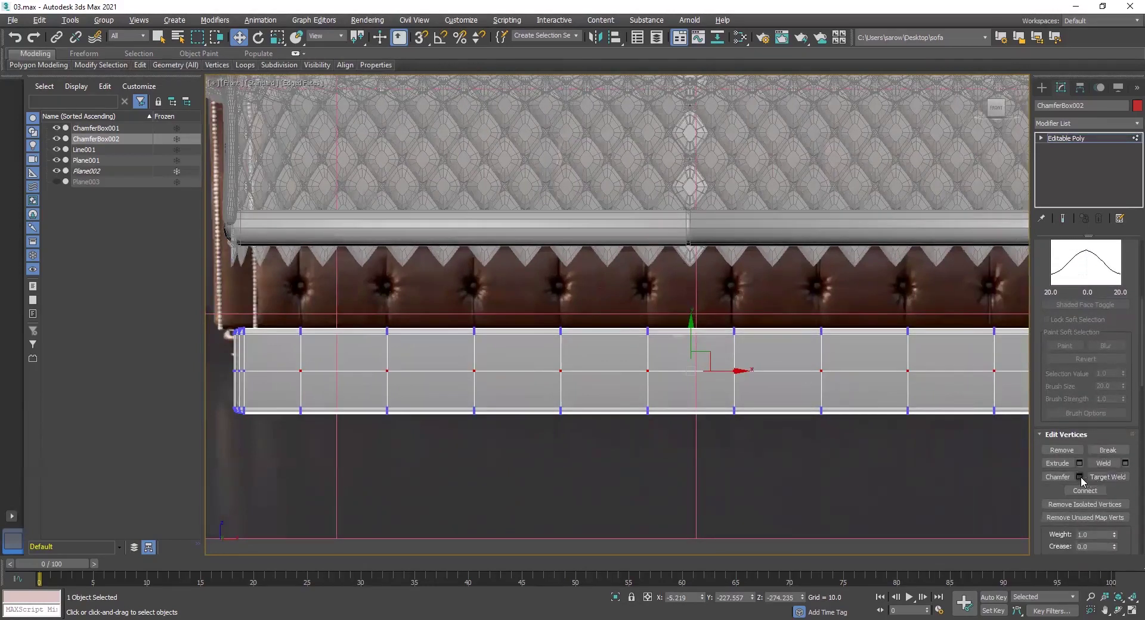
{"action": "scroll", "coordinate": [547, 363], "scroll_direction": "up", "scroll_amount": 6}
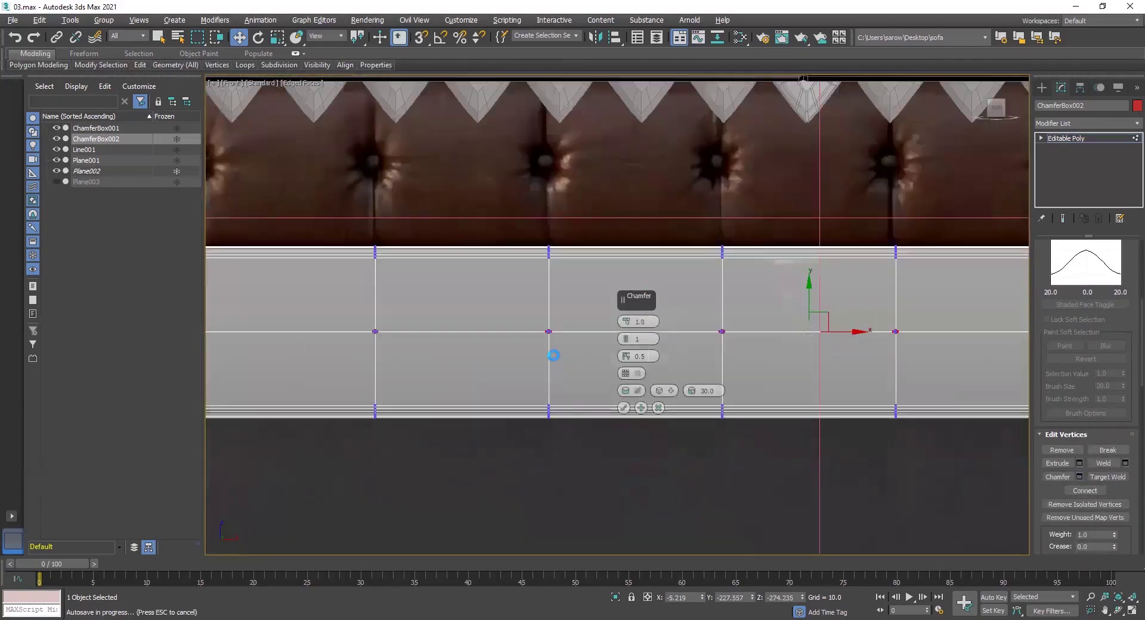
{"action": "scroll", "coordinate": [457, 330], "scroll_direction": "down", "scroll_amount": 5}
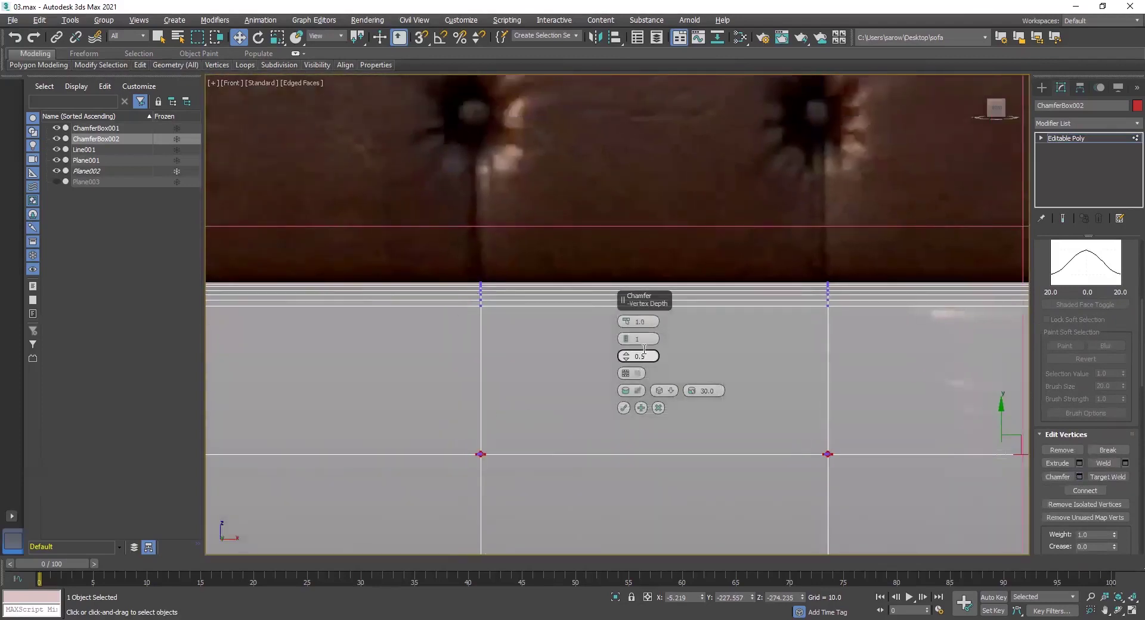
{"action": "left_click_drag", "start_coordinate": [625, 301], "coordinate": [625, 284]}
{"action": "left_click_drag", "start_coordinate": [626, 358], "coordinate": [625, 361]}
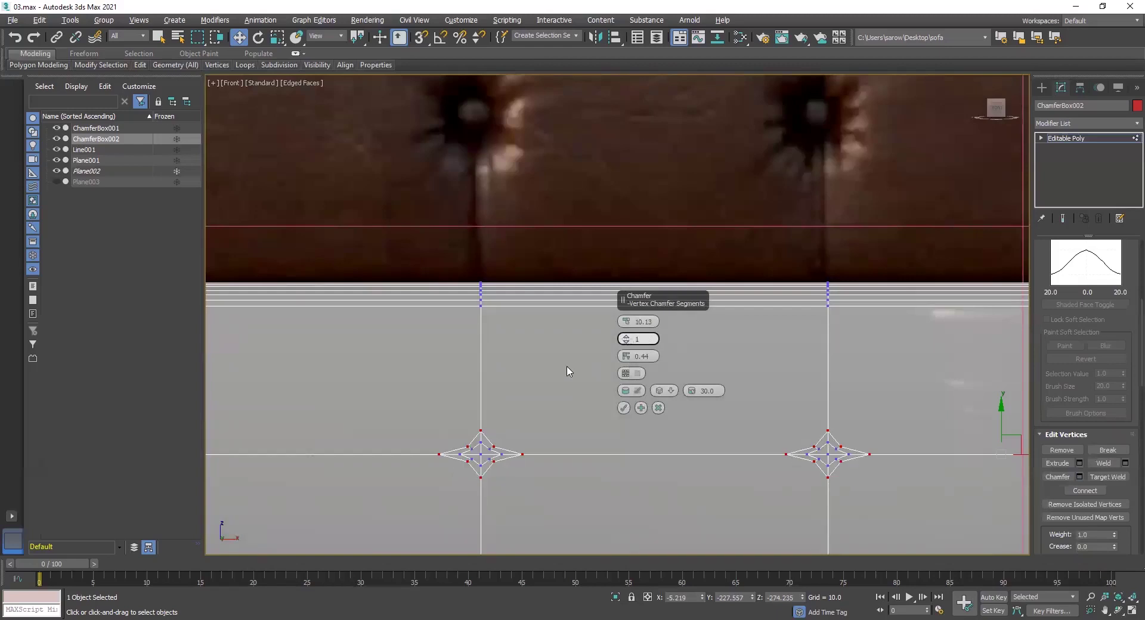
Set the vertex depth of the chamfer to about 0.285, keeping a single segment.
{"action": "middle_click_drag", "start_coordinate": [517, 418], "coordinate": [518, 429]}
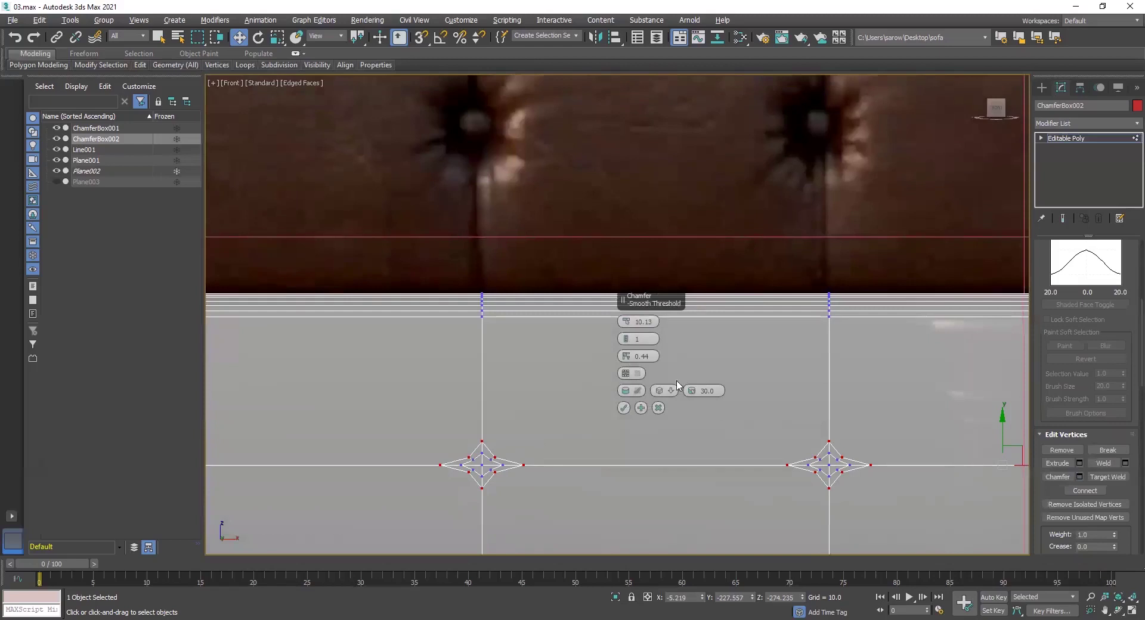
{"action": "left_click_drag", "start_coordinate": [693, 388], "coordinate": [687, 489]}
{"action": "left_click_drag", "start_coordinate": [688, 437], "coordinate": [687, 439]}
{"action": "right_click", "coordinate": [687, 439]}
{"action": "middle_click_drag", "start_coordinate": [530, 385], "coordinate": [530, 388]}
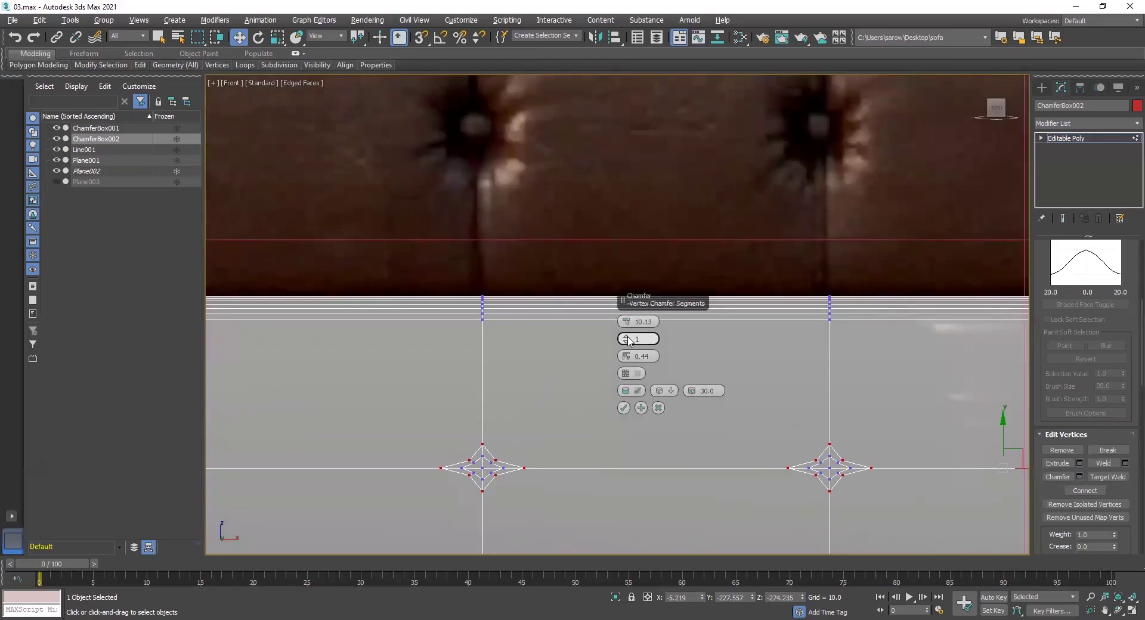
{"action": "left_click_drag", "start_coordinate": [628, 341], "coordinate": [629, 374]}
{"action": "right_click", "coordinate": [625, 338]}
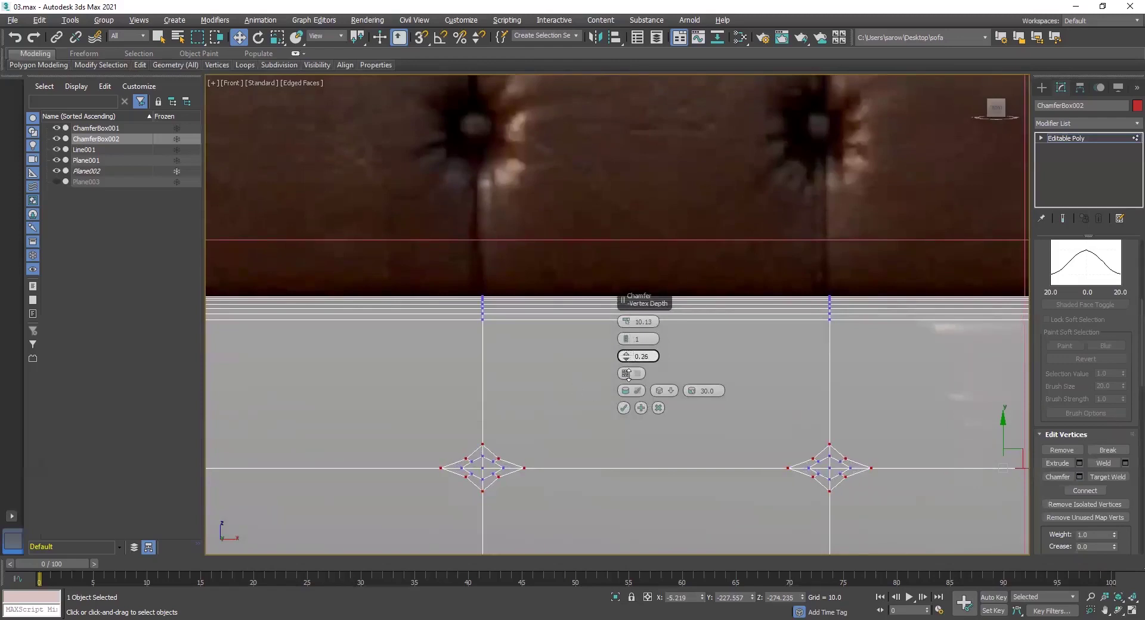
Set the vertex chamfer amount to 10 and apply the chamfer.
{"action": "middle_click_drag", "start_coordinate": [503, 359], "coordinate": [524, 256]}
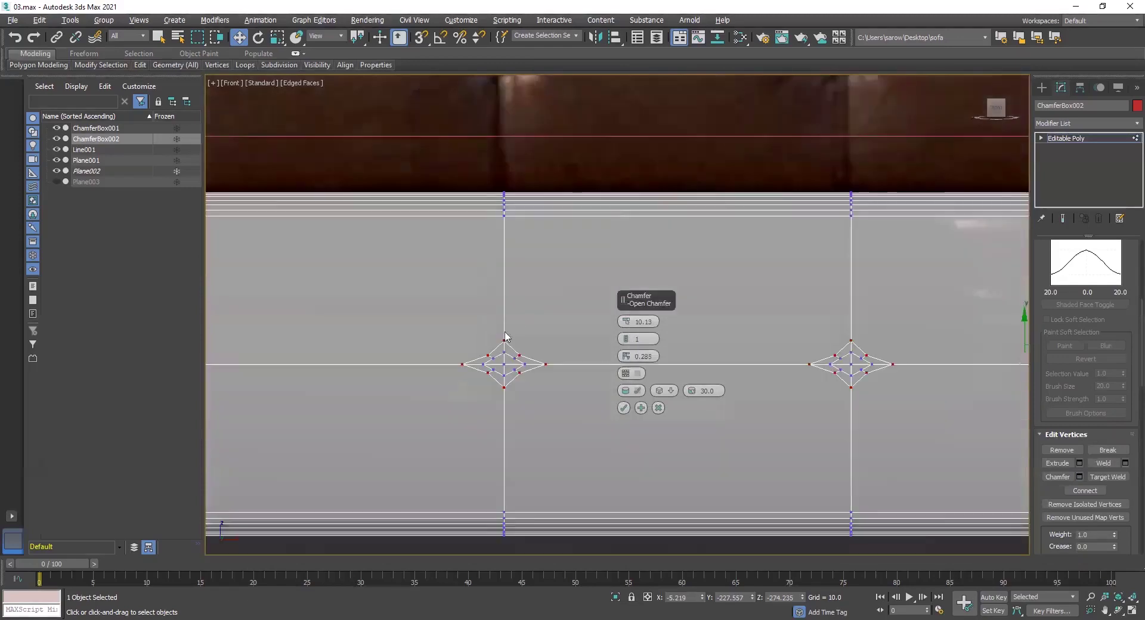
{"action": "middle_click_drag", "start_coordinate": [517, 388], "coordinate": [527, 449]}
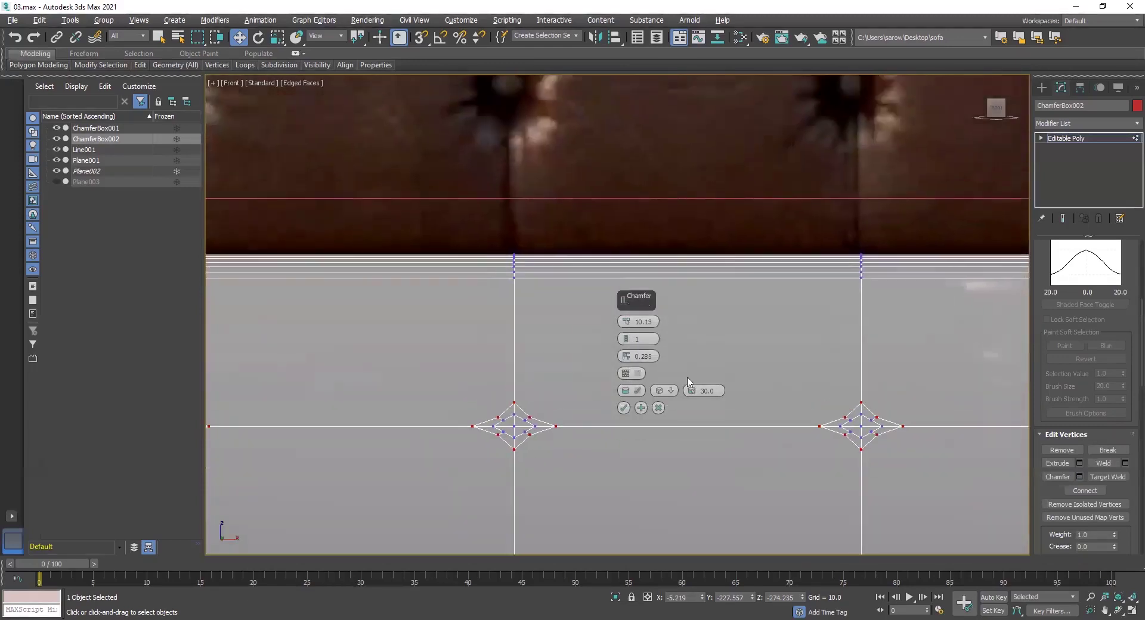
{"action": "left_click", "coordinate": [654, 320]}
{"action": "type", "text": "10"}
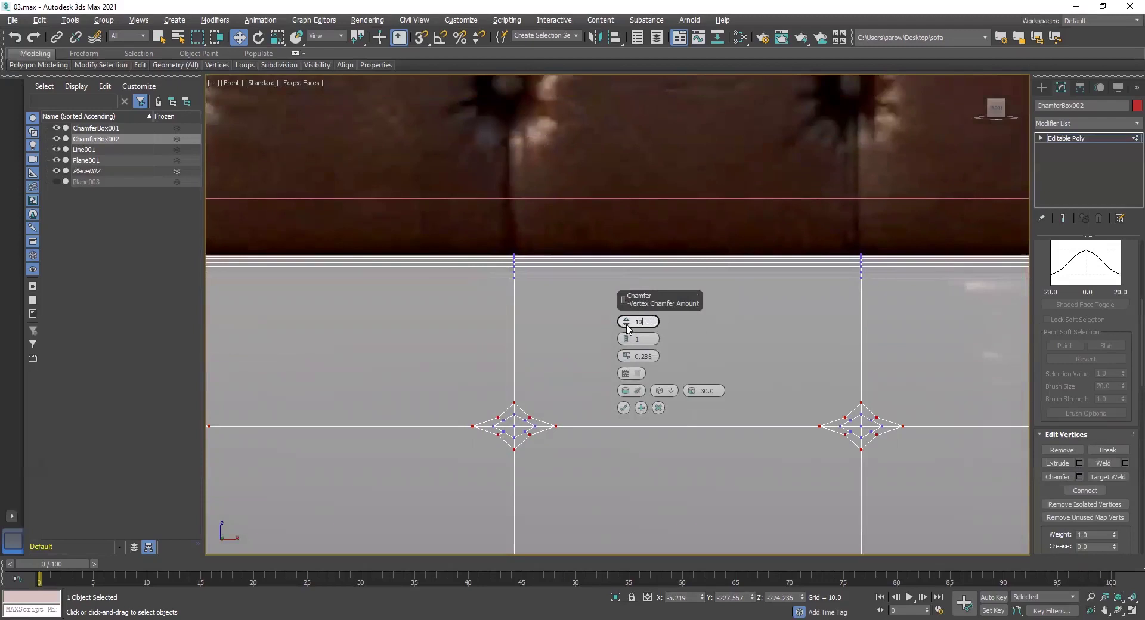
{"action": "middle_click_drag", "start_coordinate": [425, 396], "coordinate": [435, 429]}
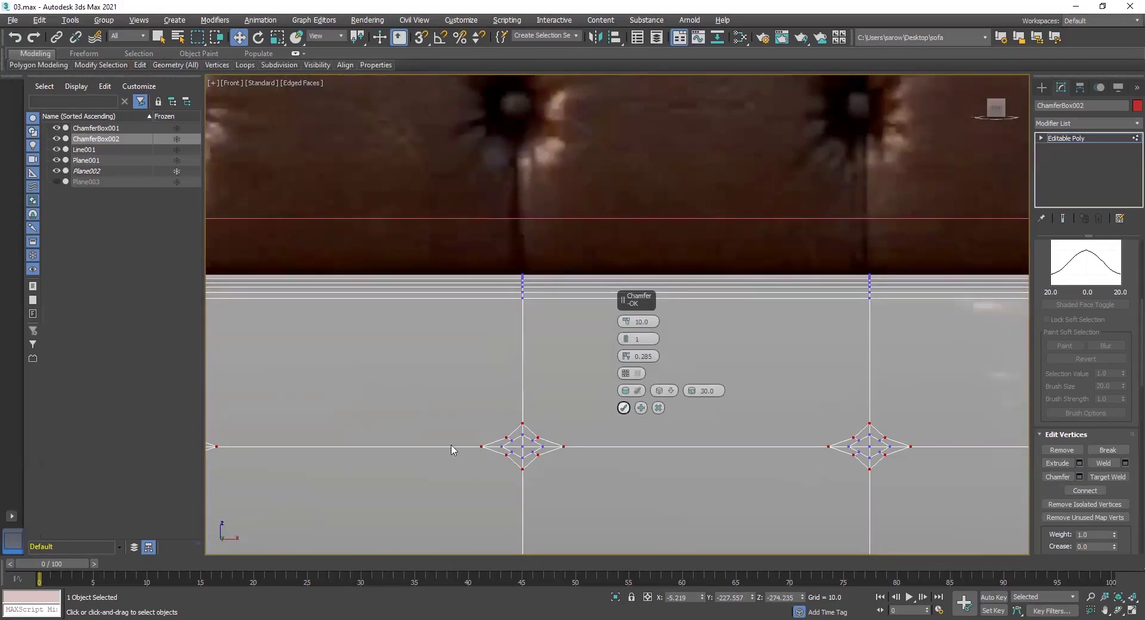
Try to narrow the first two diamond-shaped chamfers at the rail's left end together by scaling them horizontally, and undo it.
{"action": "scroll", "coordinate": [727, 403], "scroll_direction": "down", "scroll_amount": 4}
{"action": "scroll", "coordinate": [475, 417], "scroll_direction": "up", "scroll_amount": 2}
{"action": "scroll", "coordinate": [566, 423], "scroll_direction": "up", "scroll_amount": 1}
{"action": "middle_click_drag", "start_coordinate": [540, 416], "coordinate": [524, 460]}
{"action": "scroll", "coordinate": [547, 435], "scroll_direction": "up", "scroll_amount": 2}
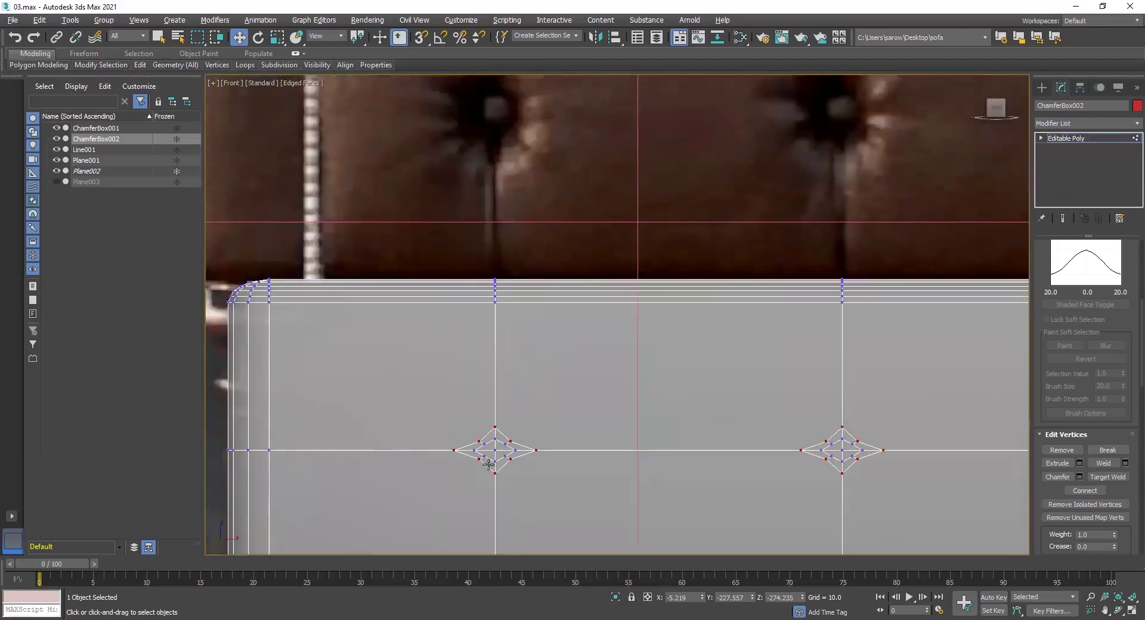
{"action": "left_click_drag", "start_coordinate": [432, 428], "coordinate": [577, 518]}
{"action": "middle_click_drag", "start_coordinate": [787, 484], "coordinate": [675, 460]}
{"action": "left_click_drag", "start_coordinate": [681, 385], "coordinate": [793, 480]}
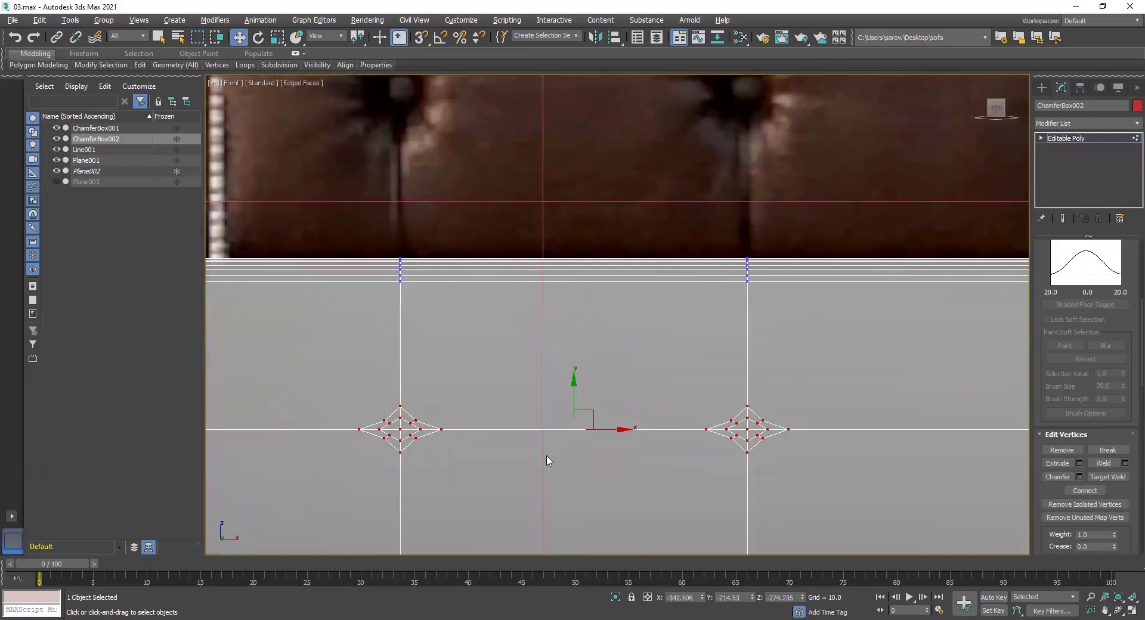
{"action": "key", "text": "q"}
{"action": "left_click_drag", "start_coordinate": [624, 431], "coordinate": [606, 432]}
{"action": "key", "text": "ctrl+z"}
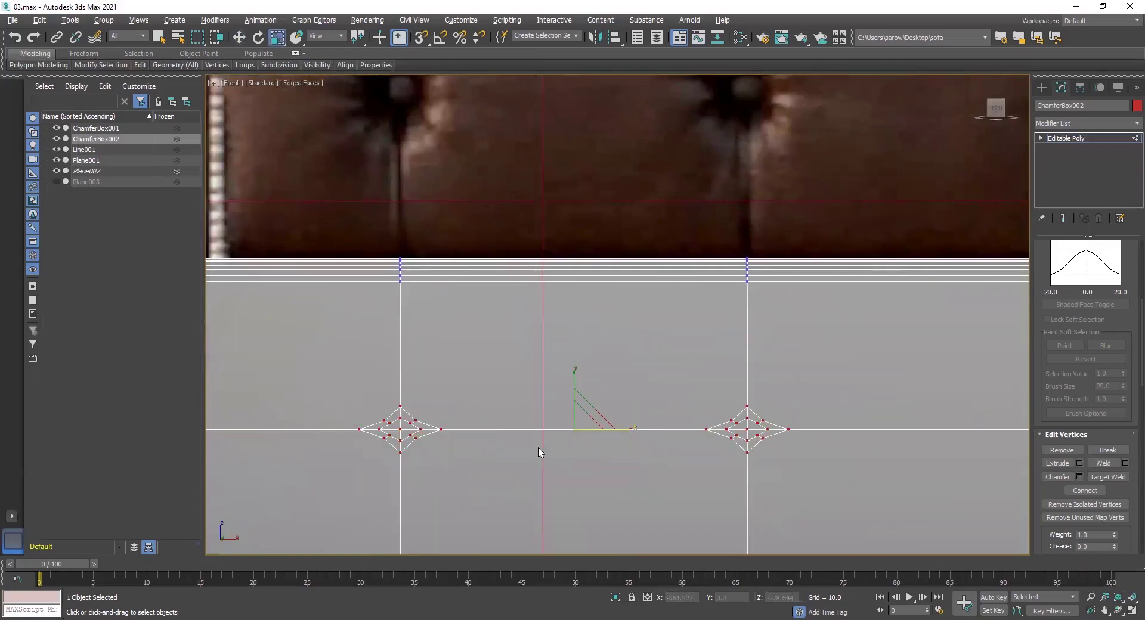
Select all vertices of the diamond nearest the rail's left end and scale them along X to about 59%.
{"action": "left_click_drag", "start_coordinate": [338, 385], "coordinate": [424, 468]}
{"action": "scroll", "coordinate": [426, 457], "scroll_direction": "up", "scroll_amount": 3}
{"action": "middle_click_drag", "start_coordinate": [437, 411], "coordinate": [610, 472]}
{"action": "scroll", "coordinate": [611, 474], "scroll_direction": "down", "scroll_amount": 3}
{"action": "middle_click_drag", "start_coordinate": [740, 470], "coordinate": [587, 444]}
{"action": "left_click_drag", "start_coordinate": [530, 456], "coordinate": [502, 457]}
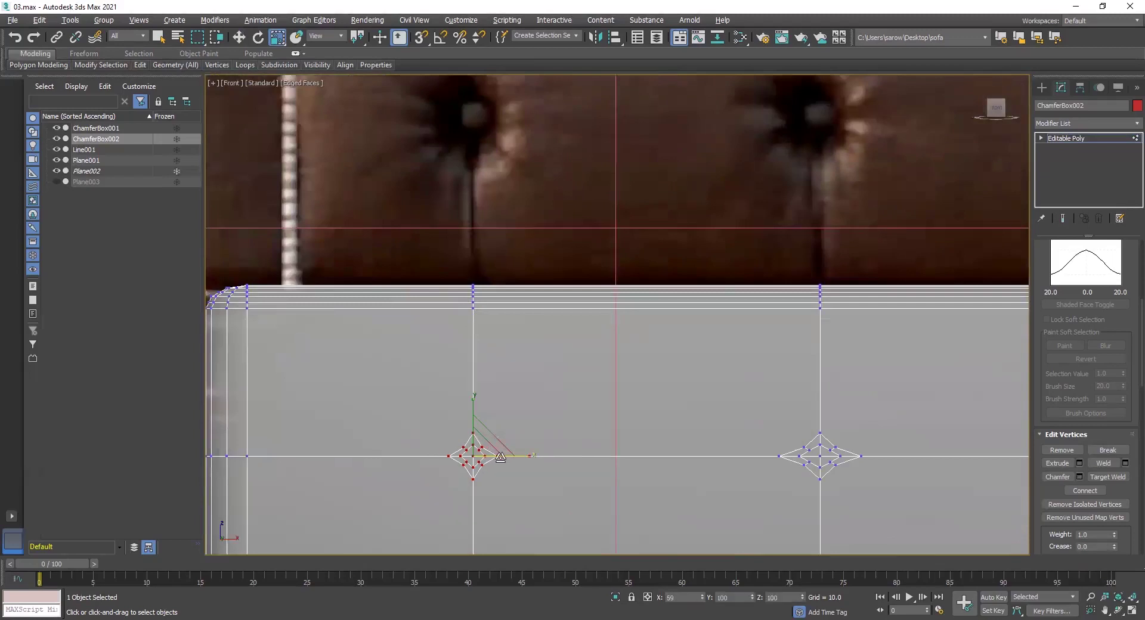
Narrow the second and third diamonds from the rail's left end, selecting each diamond's vertices and scaling them along X.
{"action": "middle_click_drag", "start_coordinate": [672, 474], "coordinate": [547, 463]}
{"action": "scroll", "coordinate": [695, 445], "scroll_direction": "up", "scroll_amount": 3}
{"action": "left_click_drag", "start_coordinate": [548, 371], "coordinate": [857, 531]}
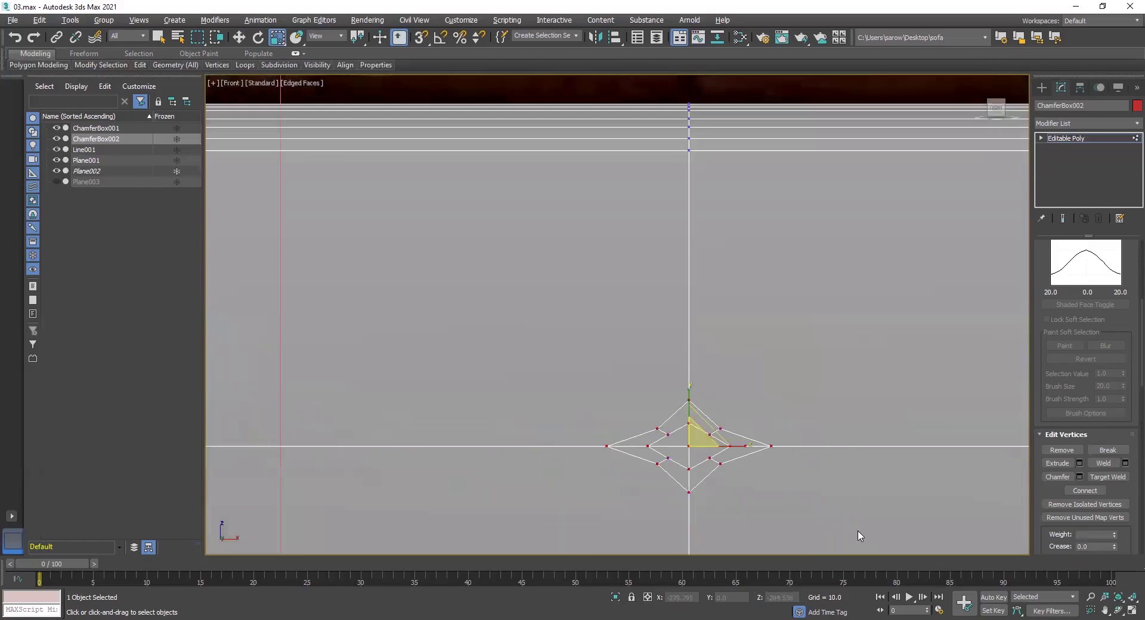
{"action": "middle_click_drag", "start_coordinate": [859, 536], "coordinate": [760, 487]}
{"action": "left_click_drag", "start_coordinate": [648, 397], "coordinate": [611, 398]}
{"action": "middle_click_drag", "start_coordinate": [775, 407], "coordinate": [393, 383]}
{"action": "middle_click_drag", "start_coordinate": [820, 355], "coordinate": [496, 373]}
{"action": "left_click_drag", "start_coordinate": [711, 501], "coordinate": [711, 501]}
{"action": "left_click_drag", "start_coordinate": [633, 391], "coordinate": [600, 393]}
Scale the vertices of the fourth diamond along X to about 61%, and narrow the fifth diamond the same way.
{"action": "middle_click_drag", "start_coordinate": [829, 390], "coordinate": [365, 370]}
{"action": "middle_click_drag", "start_coordinate": [777, 359], "coordinate": [516, 370]}
{"action": "left_click_drag", "start_coordinate": [423, 270], "coordinate": [795, 483]}
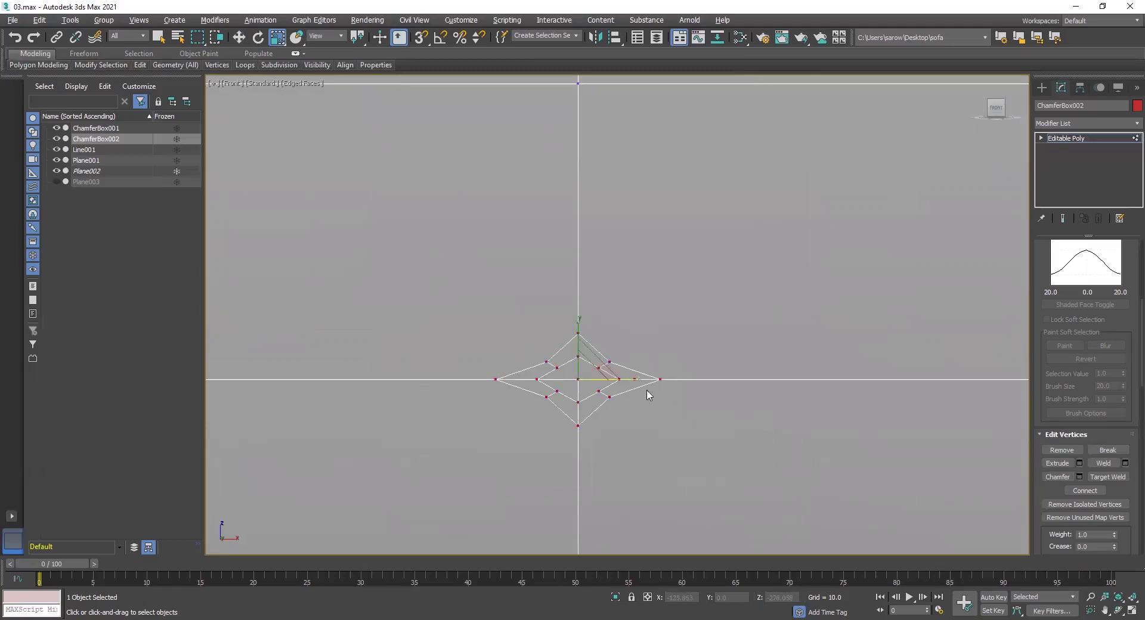
{"action": "left_click_drag", "start_coordinate": [633, 379], "coordinate": [605, 383]}
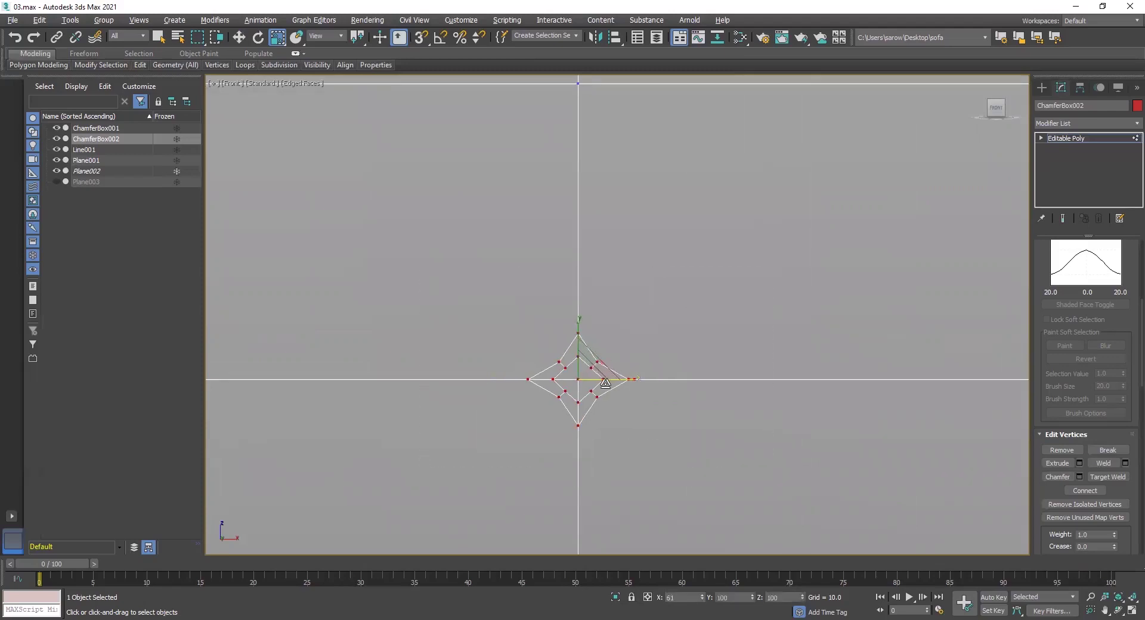
{"action": "scroll", "coordinate": [775, 407], "scroll_direction": "down", "scroll_amount": 3}
{"action": "middle_click_drag", "start_coordinate": [739, 410], "coordinate": [454, 404]}
{"action": "left_click_drag", "start_coordinate": [658, 335], "coordinate": [889, 496]}
{"action": "scroll", "coordinate": [853, 458], "scroll_direction": "up", "scroll_amount": 4}
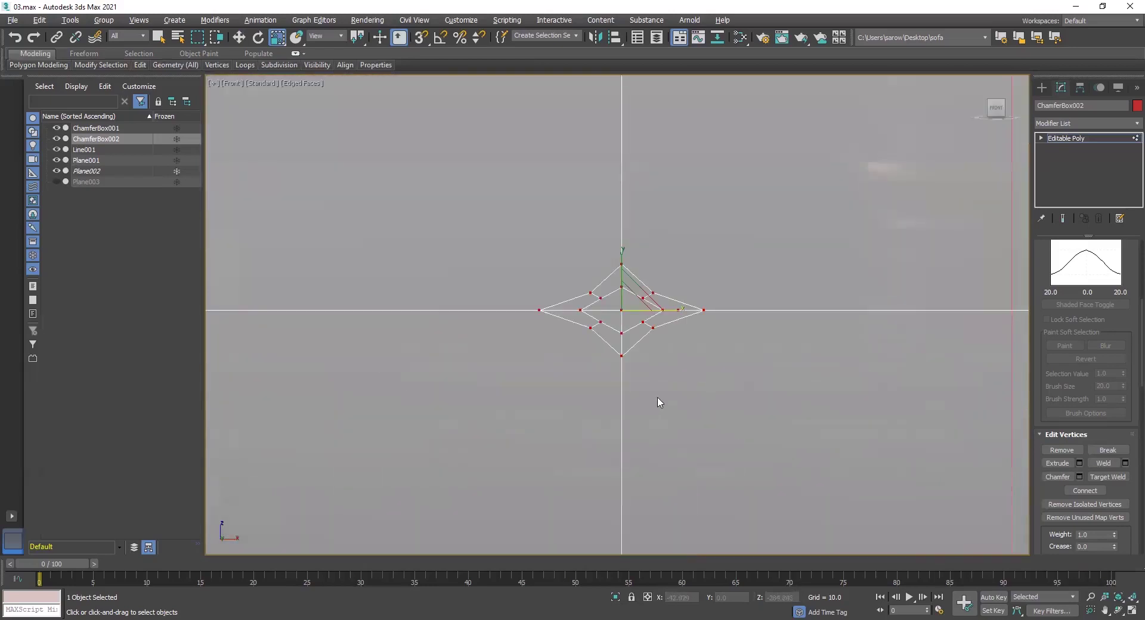
{"action": "left_click_drag", "start_coordinate": [684, 310], "coordinate": [649, 313]}
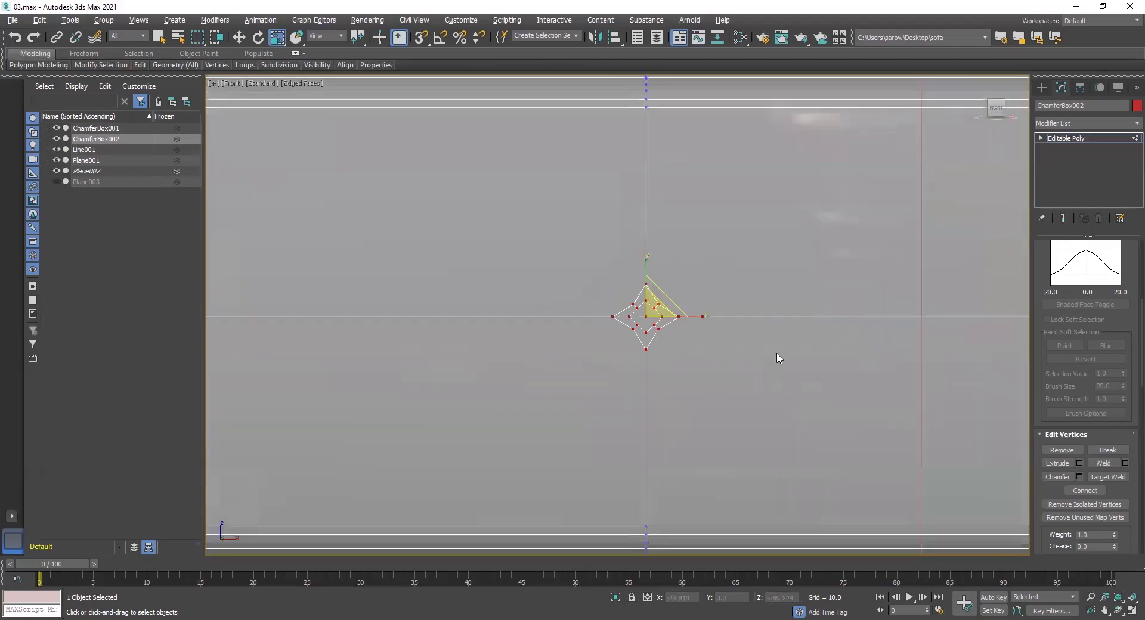
Narrow the sixth and seventh diamonds along X, selecting and scaling each diamond's vertices separately.
{"action": "scroll", "coordinate": [503, 373], "scroll_direction": "down", "scroll_amount": 2}
{"action": "left_click_drag", "start_coordinate": [426, 231], "coordinate": [671, 411]}
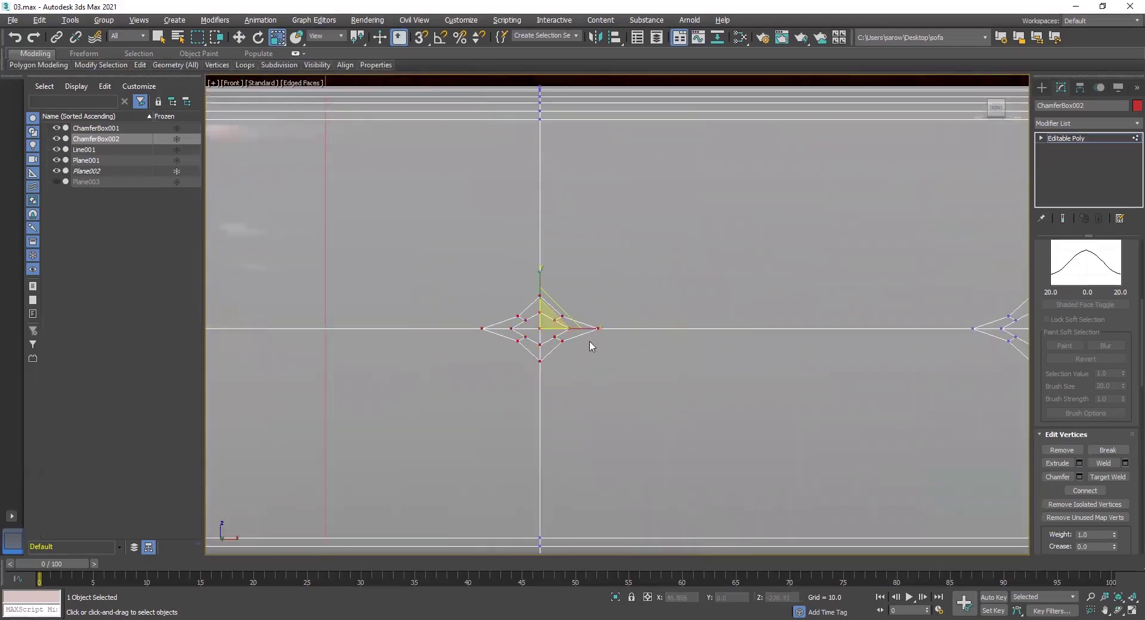
{"action": "left_click_drag", "start_coordinate": [593, 328], "coordinate": [571, 328]}
{"action": "middle_click_drag", "start_coordinate": [673, 352], "coordinate": [221, 373]}
{"action": "left_click_drag", "start_coordinate": [440, 297], "coordinate": [713, 442]}
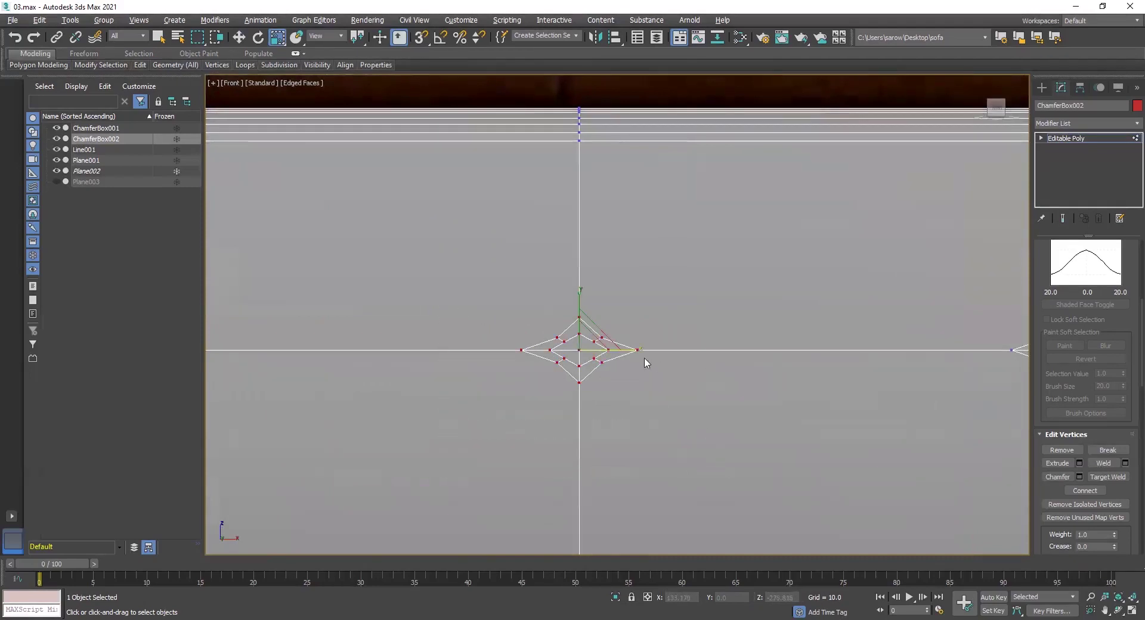
{"action": "left_click_drag", "start_coordinate": [637, 350], "coordinate": [606, 350]}
Select and scale down the eighth and ninth diamonds' vertices along X, one diamond at a time.
{"action": "middle_click_drag", "start_coordinate": [604, 399], "coordinate": [178, 427]}
{"action": "left_click_drag", "start_coordinate": [514, 322], "coordinate": [785, 456]}
{"action": "left_click_drag", "start_coordinate": [697, 376], "coordinate": [674, 377]}
{"action": "scroll", "coordinate": [798, 451], "scroll_direction": "down", "scroll_amount": 2}
{"action": "middle_click_drag", "start_coordinate": [798, 451], "coordinate": [343, 408]}
{"action": "left_click_drag", "start_coordinate": [496, 313], "coordinate": [685, 413]}
{"action": "scroll", "coordinate": [680, 394], "scroll_direction": "up", "scroll_amount": 2}
{"action": "left_click_drag", "start_coordinate": [600, 351], "coordinate": [726, 374]}
Select all vertices of the last diamond near the rail's right end and narrow it along X.
{"action": "middle_click_drag", "start_coordinate": [930, 391], "coordinate": [473, 386]}
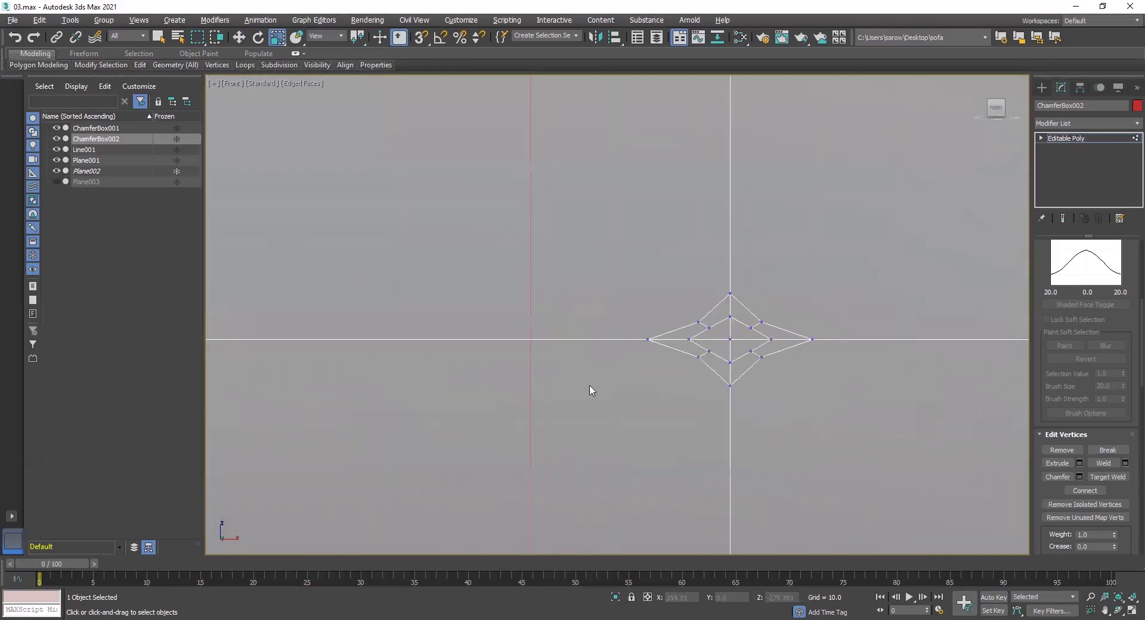
{"action": "left_click_drag", "start_coordinate": [731, 372], "coordinate": [910, 455]}
{"action": "middle_click_drag", "start_coordinate": [819, 403], "coordinate": [719, 419]}
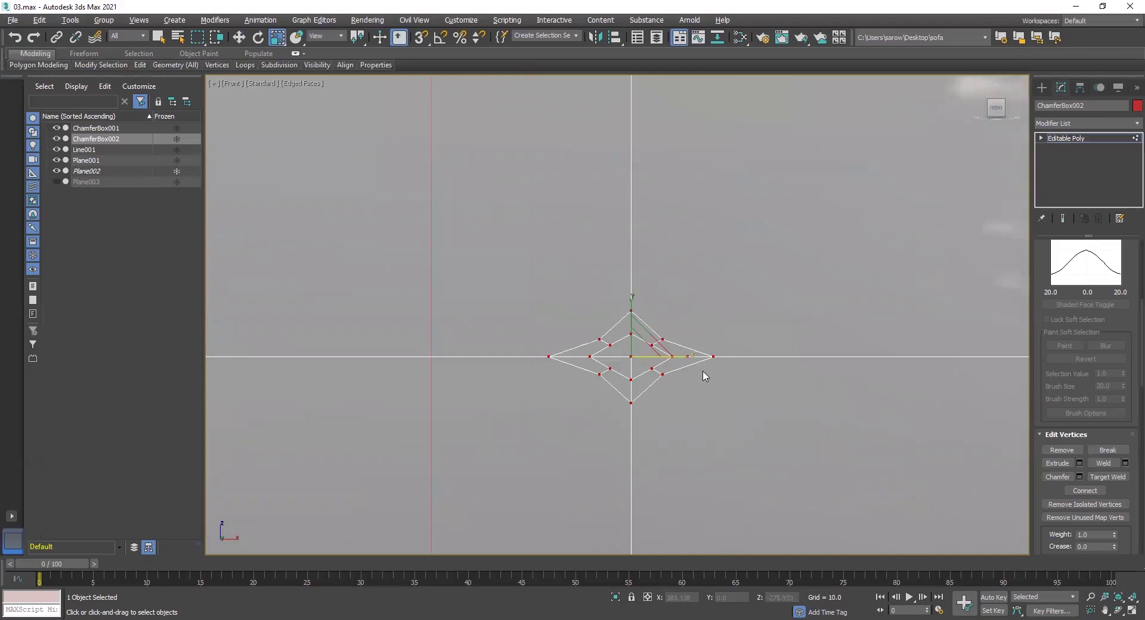
{"action": "left_click_drag", "start_coordinate": [692, 356], "coordinate": [664, 356]}
Check the proportions of the diamonds along the whole rail, ending close up on the leftmost one.
{"action": "middle_click_drag", "start_coordinate": [869, 480], "coordinate": [437, 472]}
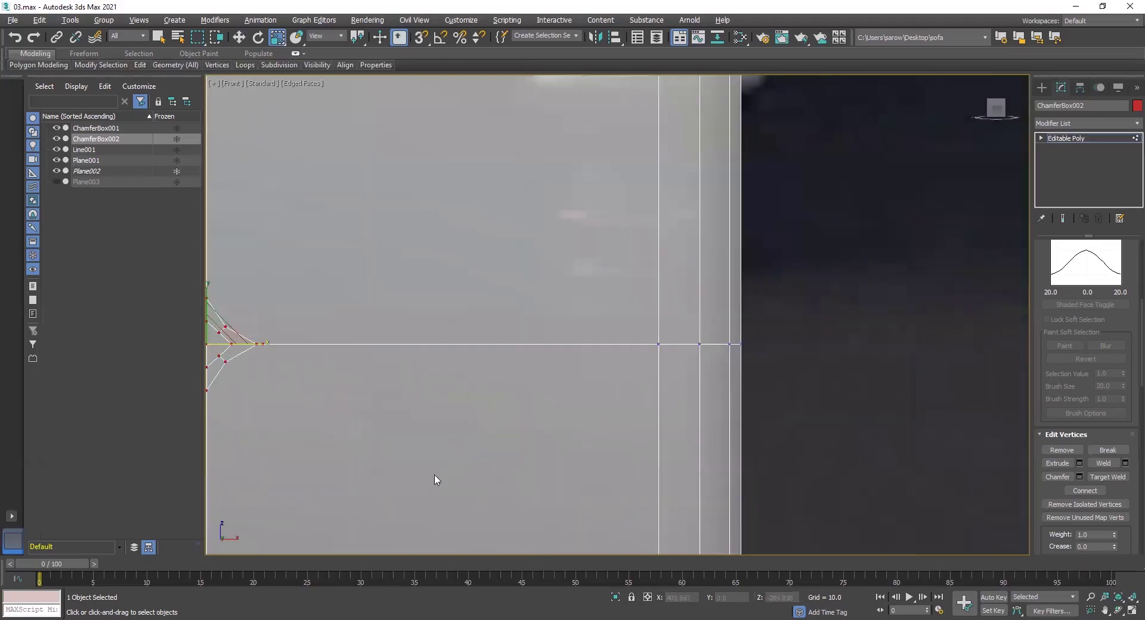
{"action": "scroll", "coordinate": [363, 396], "scroll_direction": "down", "scroll_amount": 3}
{"action": "middle_click_drag", "start_coordinate": [293, 353], "coordinate": [728, 325]}
{"action": "scroll", "coordinate": [583, 358], "scroll_direction": "down", "scroll_amount": 3}
{"action": "middle_click_drag", "start_coordinate": [477, 372], "coordinate": [706, 380]}
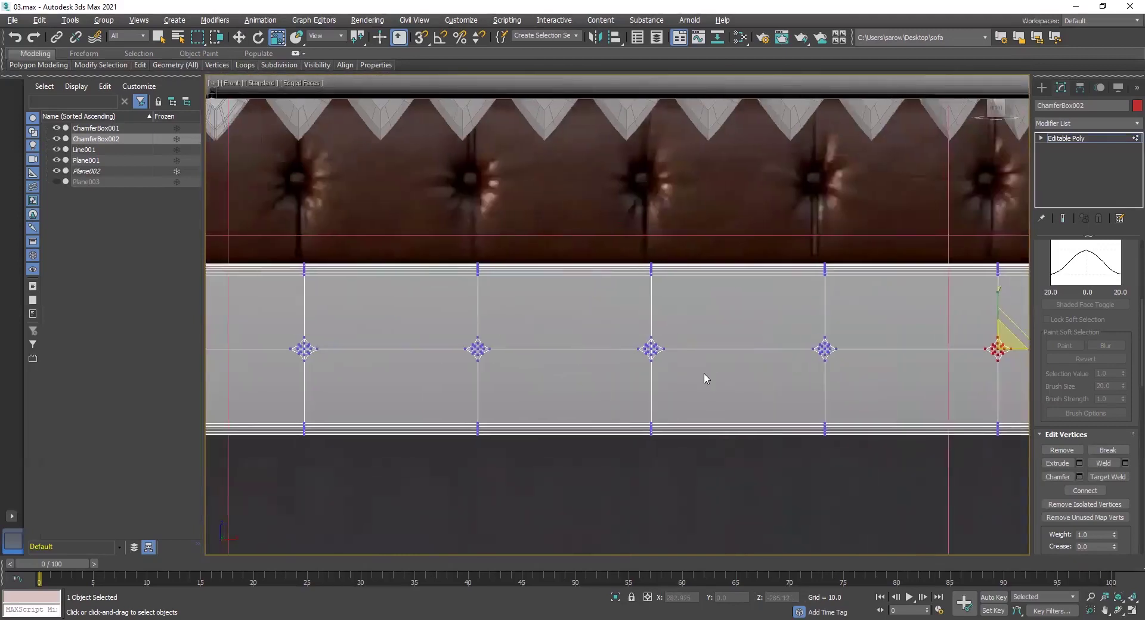
{"action": "scroll", "coordinate": [527, 378], "scroll_direction": "down", "scroll_amount": 3}
{"action": "middle_click_drag", "start_coordinate": [526, 378], "coordinate": [727, 377]}
{"action": "middle_click_drag", "start_coordinate": [524, 408], "coordinate": [607, 405]}
{"action": "scroll", "coordinate": [316, 368], "scroll_direction": "up", "scroll_amount": 3}
{"action": "middle_click_drag", "start_coordinate": [274, 358], "coordinate": [485, 360]}
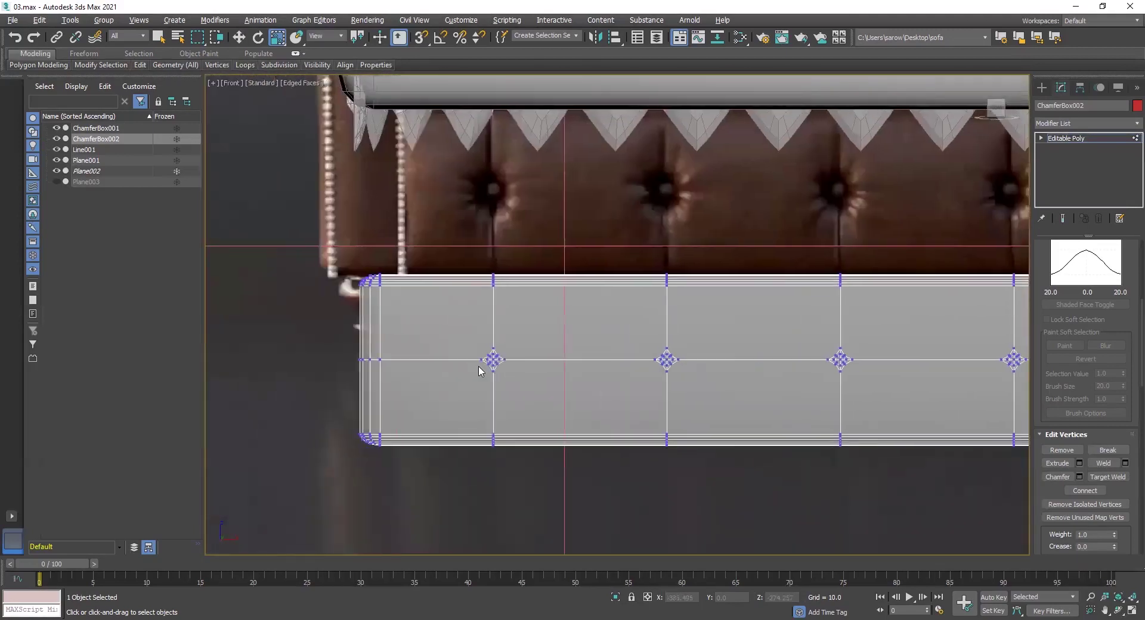
{"action": "scroll", "coordinate": [479, 370], "scroll_direction": "up", "scroll_amount": 5}
{"action": "middle_click_drag", "start_coordinate": [572, 350], "coordinate": [525, 373]}
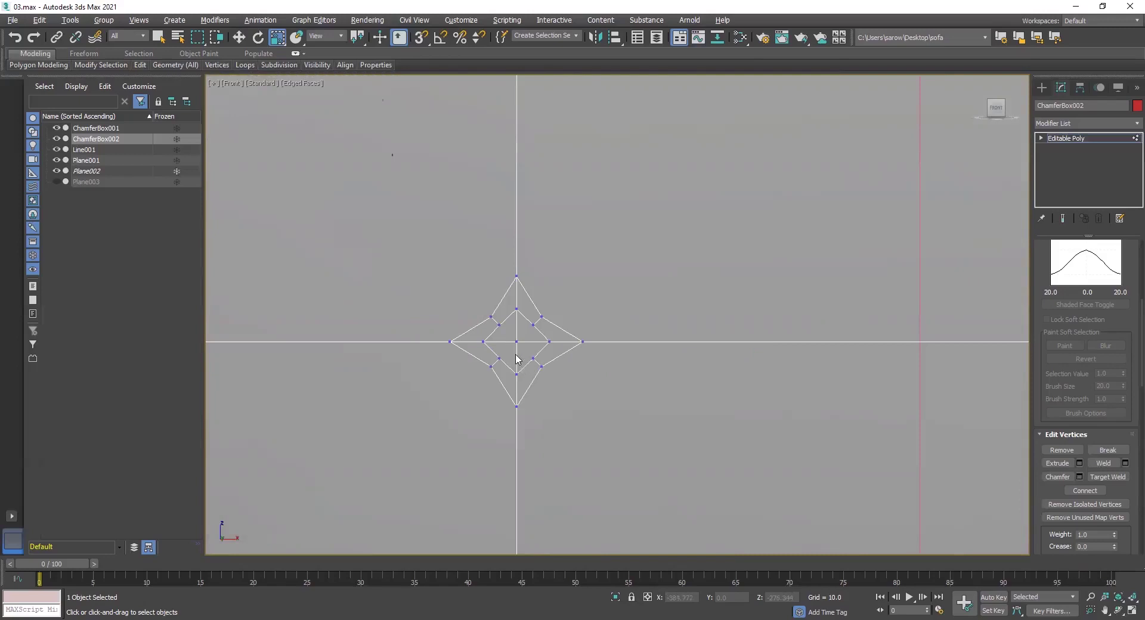
{"action": "key", "text": "2"}
{"action": "key", "text": "4"}
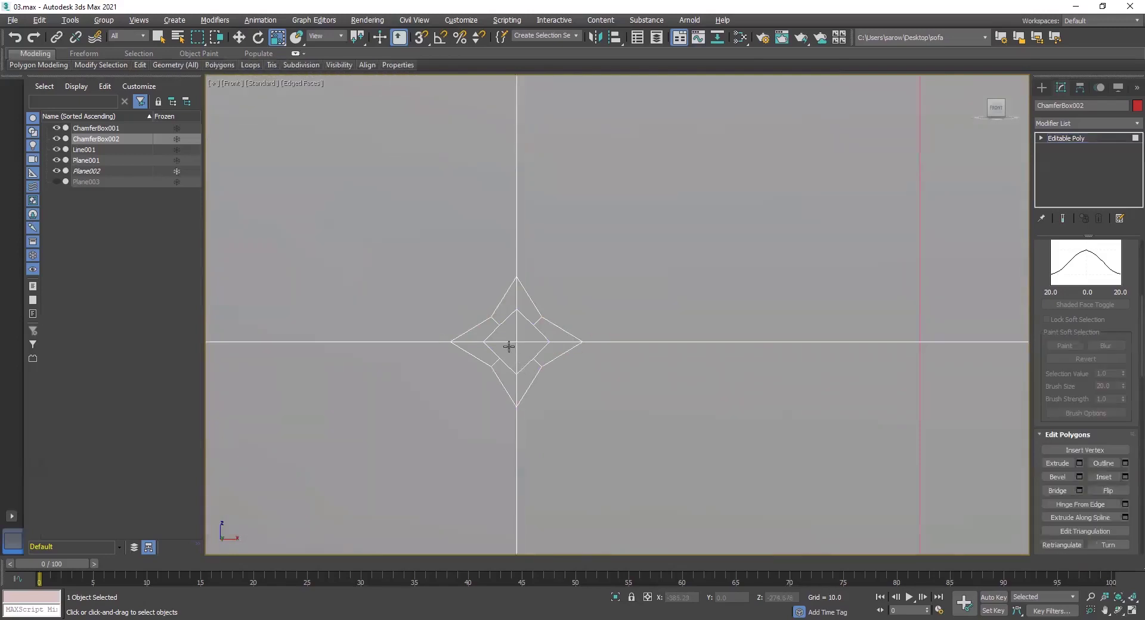
{"action": "left_click", "coordinate": [507, 338]}
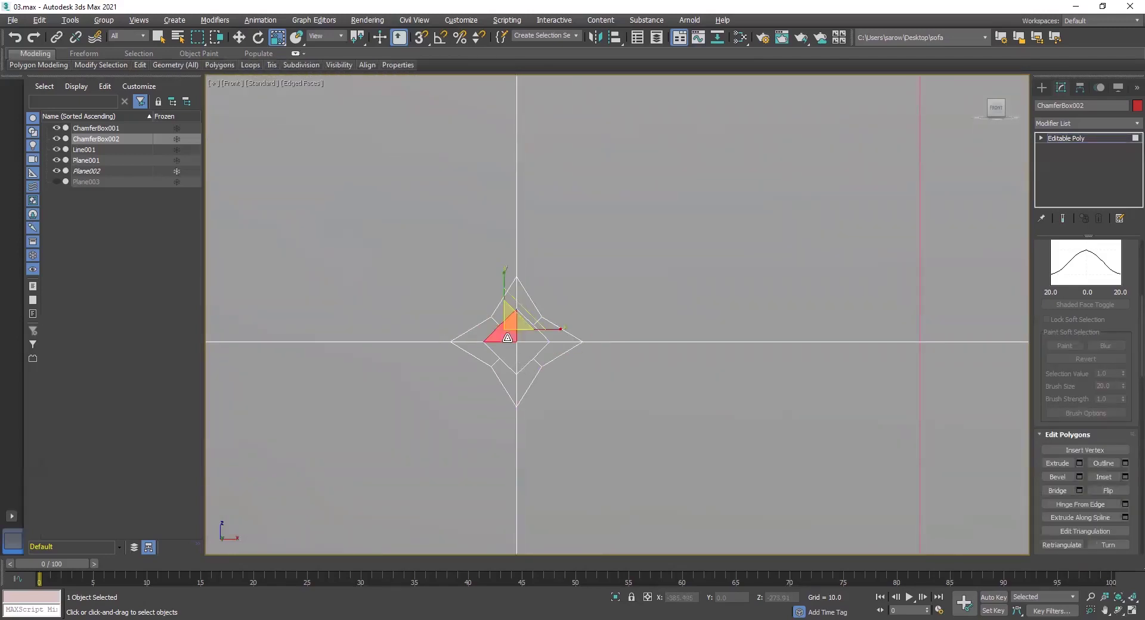
{"action": "key", "text": "w"}
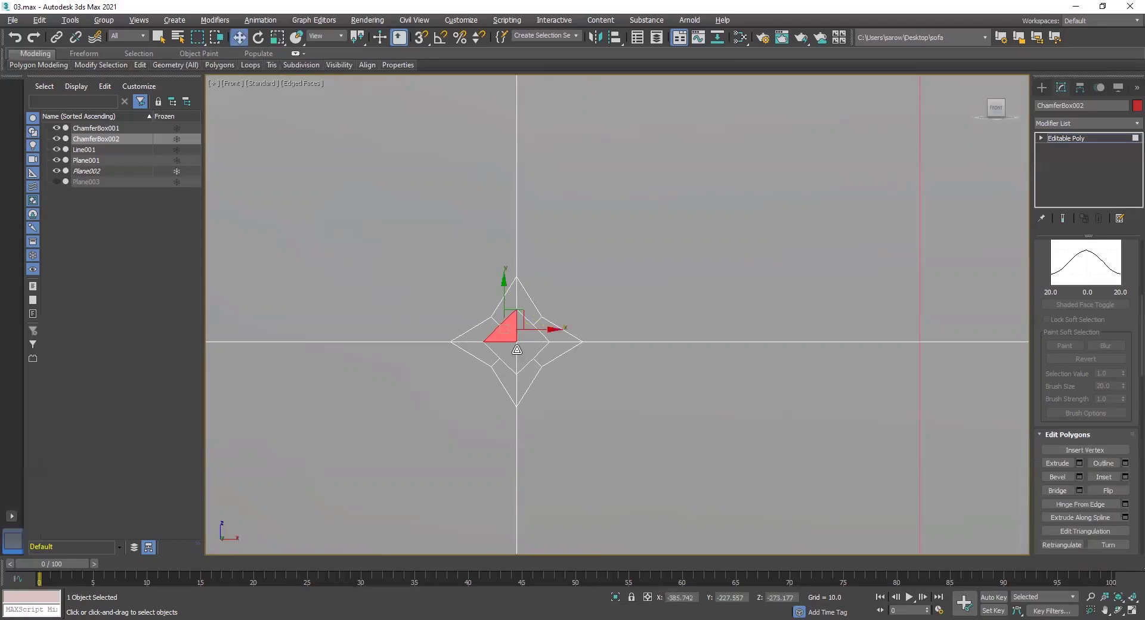
{"action": "left_click", "coordinate": [527, 355]}
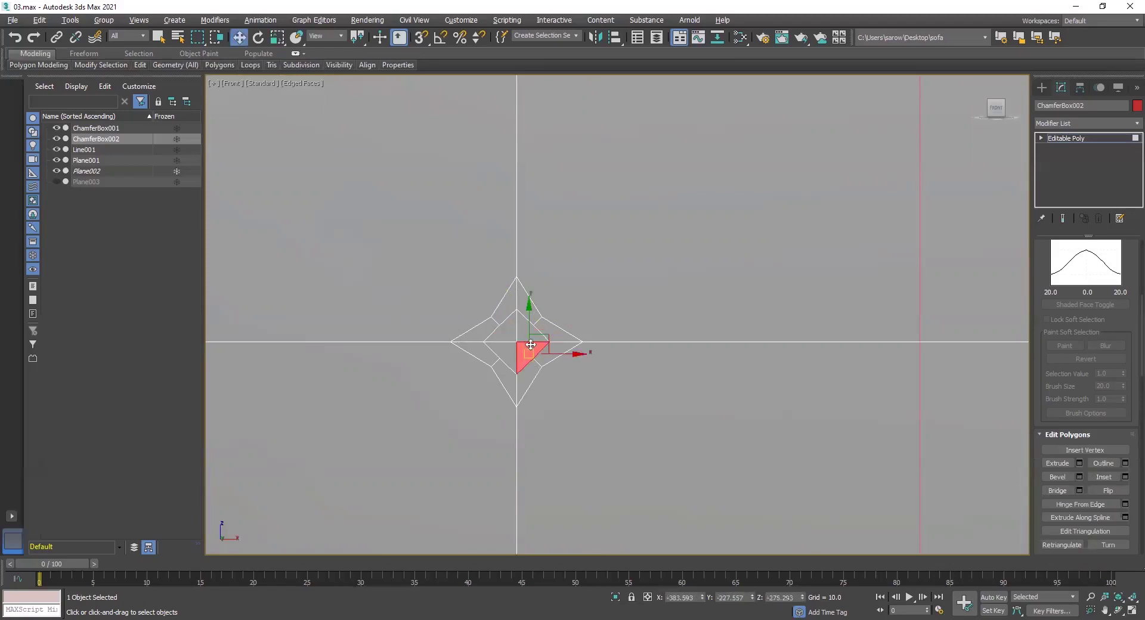
{"action": "left_click", "coordinate": [512, 335]}
{"action": "key", "text": "ctrl+a"}
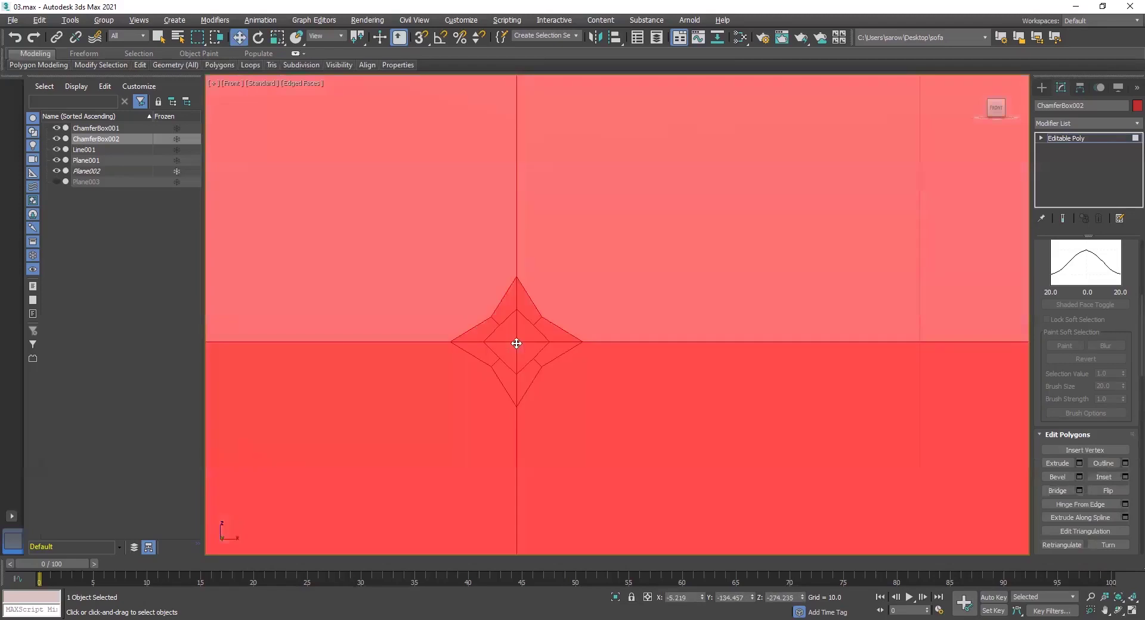
{"action": "key", "text": "ctrl+z"}
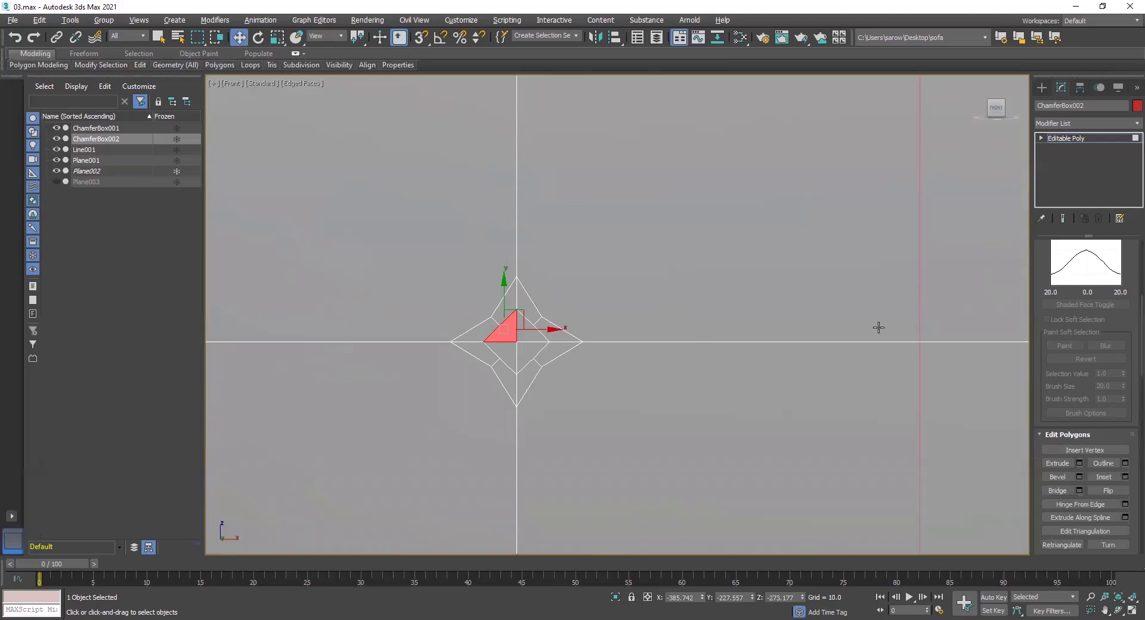
{"action": "left_click", "coordinate": [511, 354], "text": "ctrl"}
{"action": "left_click", "coordinate": [520, 354], "text": "ctrl"}
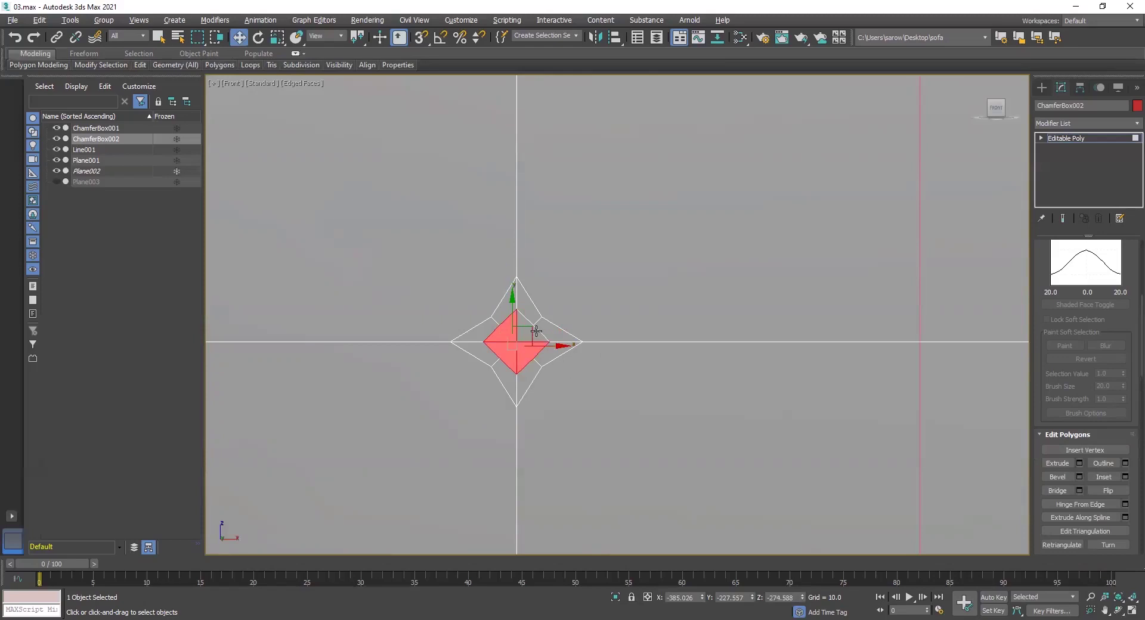
{"action": "left_click", "coordinate": [646, 318]}
Select the leftmost diamond's centre vertex and look through the Editable Poly's selection, geometry and subdivision settings.
{"action": "key", "text": "1"}
{"action": "left_click", "coordinate": [520, 342]}
{"action": "scroll", "coordinate": [434, 391], "scroll_direction": "down", "scroll_amount": 6}
{"action": "middle_click_drag", "start_coordinate": [853, 438], "coordinate": [914, 425]}
{"action": "left_click_drag", "start_coordinate": [1041, 301], "coordinate": [1044, 563]}
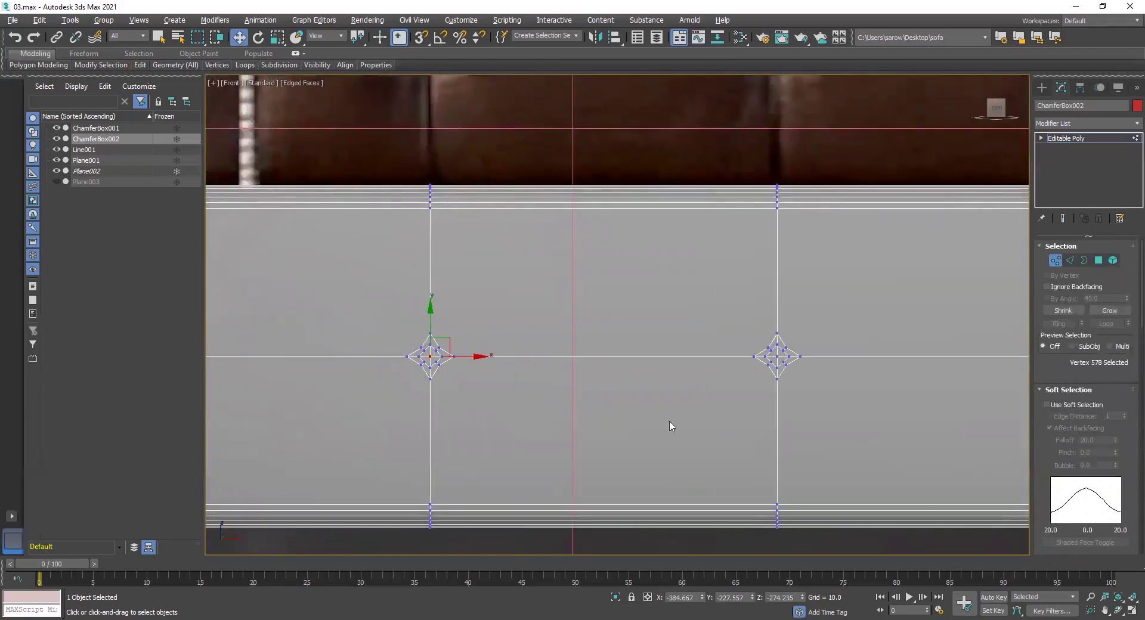
{"action": "middle_click_drag", "start_coordinate": [646, 420], "coordinate": [871, 355]}
{"action": "scroll", "coordinate": [774, 371], "scroll_direction": "up", "scroll_amount": 3}
{"action": "middle_click_drag", "start_coordinate": [785, 368], "coordinate": [802, 431]}
{"action": "middle_click_drag", "start_coordinate": [917, 408], "coordinate": [884, 351]}
{"action": "scroll", "coordinate": [884, 350], "scroll_direction": "up", "scroll_amount": 2}
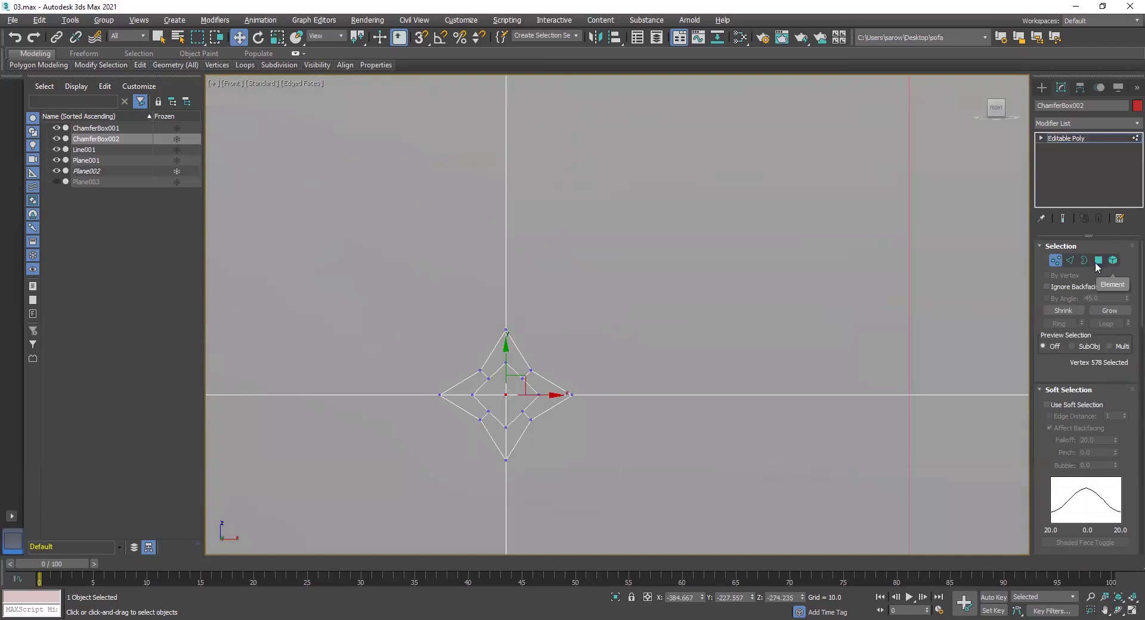
{"action": "left_click", "coordinate": [1098, 260]}
{"action": "left_click", "coordinate": [1052, 263]}
{"action": "scroll", "coordinate": [1038, 427], "scroll_direction": "down", "scroll_amount": 2}
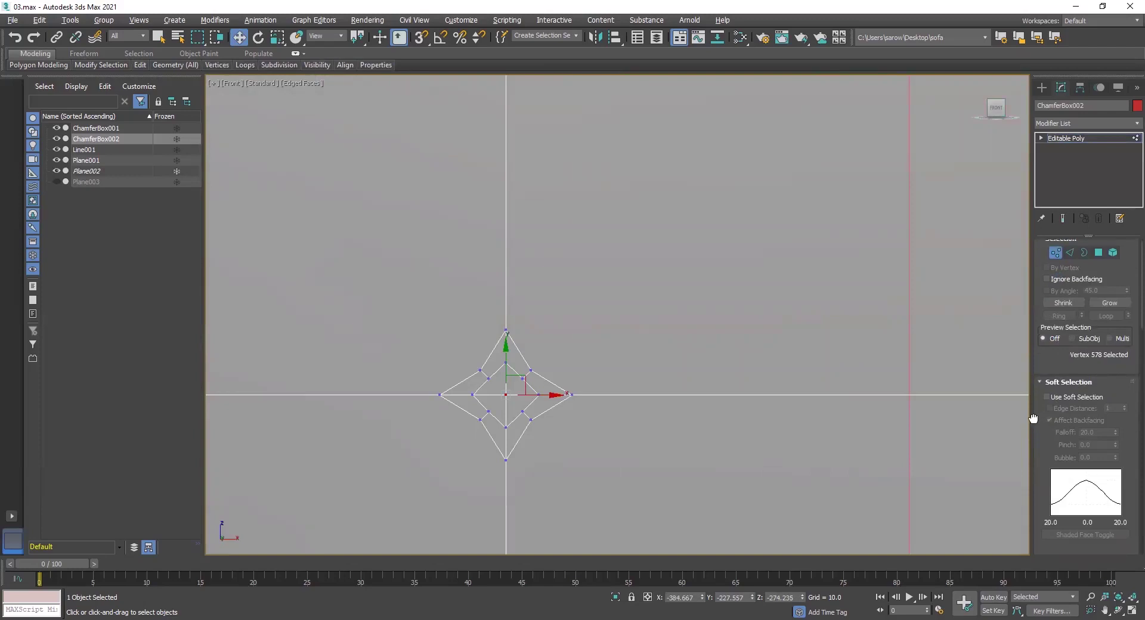
{"action": "left_click", "coordinate": [1041, 377]}
{"action": "left_click_drag", "start_coordinate": [1041, 454], "coordinate": [1040, 298]}
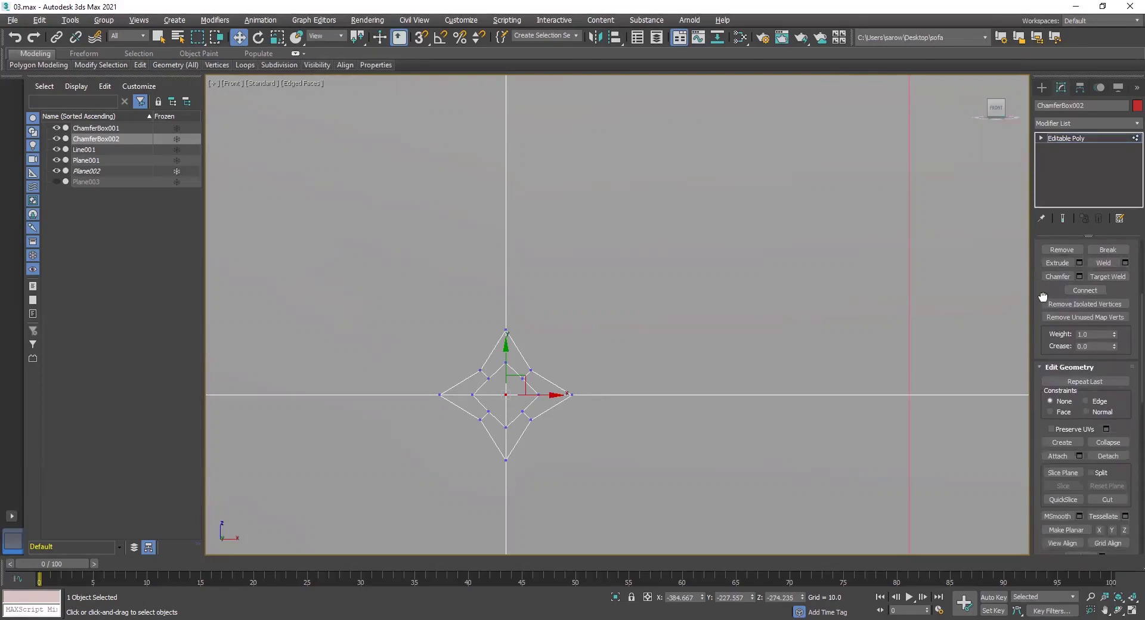
{"action": "left_click_drag", "start_coordinate": [1130, 420], "coordinate": [1126, 323]}
{"action": "scroll", "coordinate": [1126, 323], "scroll_direction": "down", "scroll_amount": 3}
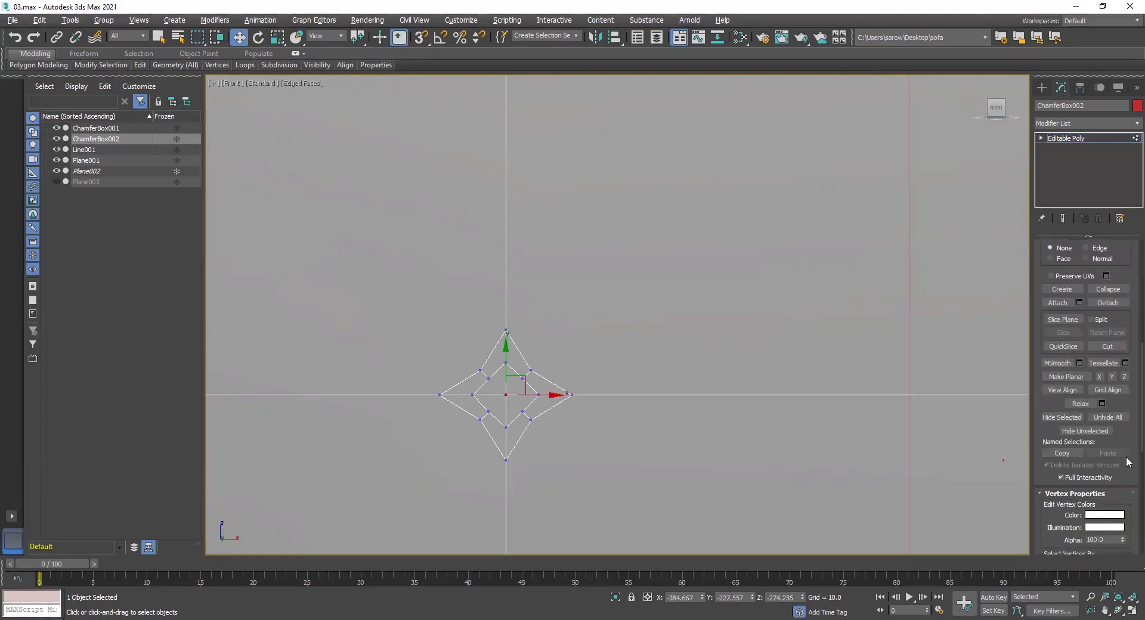
{"action": "left_click_drag", "start_coordinate": [1127, 437], "coordinate": [1131, 341]}
{"action": "scroll", "coordinate": [1129, 343], "scroll_direction": "down", "scroll_amount": 5}
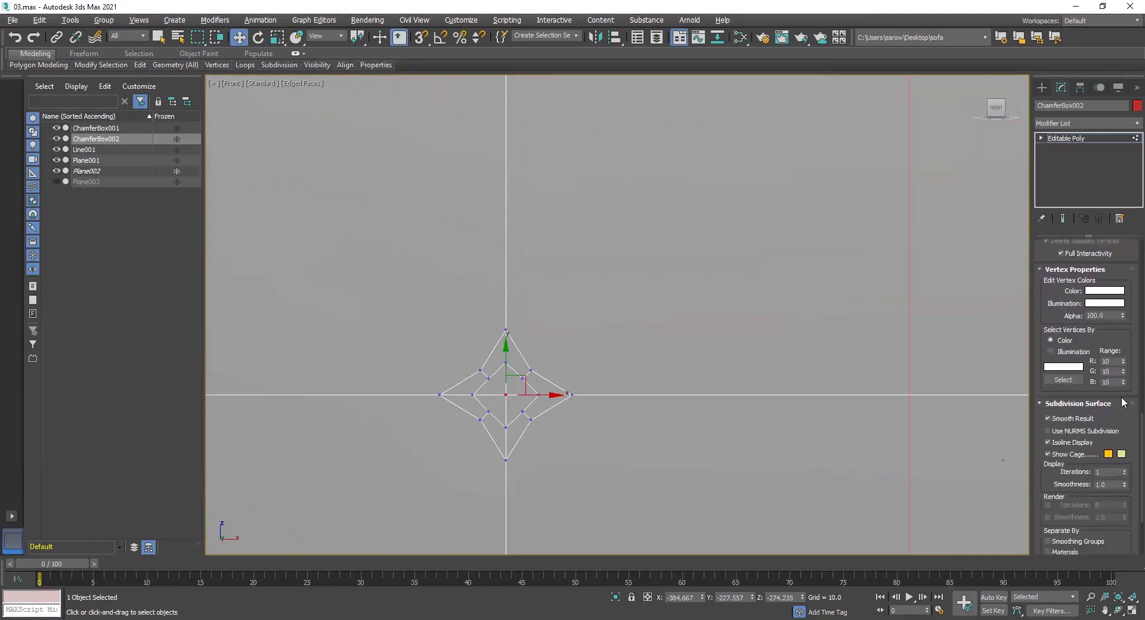
{"action": "left_click_drag", "start_coordinate": [1131, 395], "coordinate": [1129, 304]}
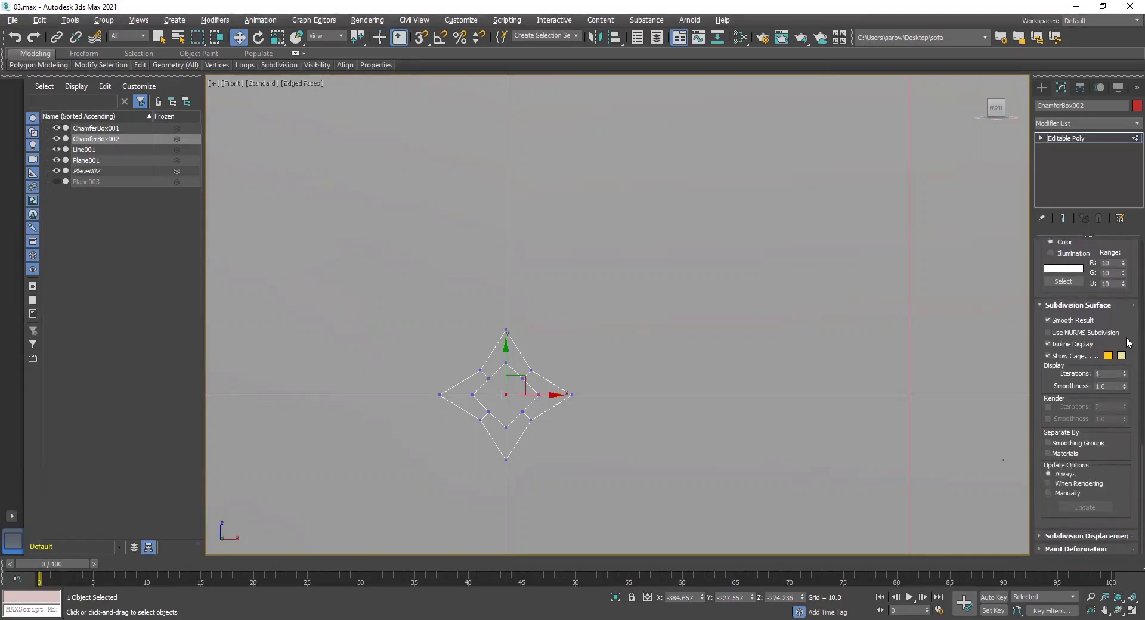
{"action": "left_click_drag", "start_coordinate": [1131, 321], "coordinate": [1126, 600]}
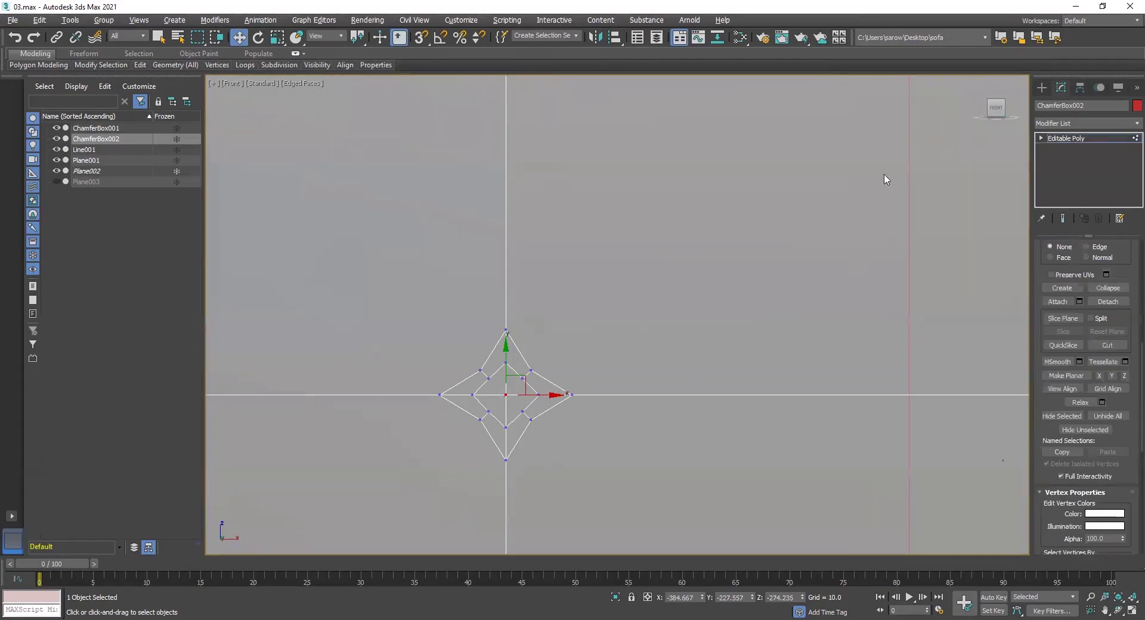
Select the four inner triangular faces of the leftmost diamond at polygon level.
{"action": "key", "text": "4"}
{"action": "left_click", "coordinate": [501, 390]}
{"action": "left_click", "coordinate": [499, 405], "text": "ctrl"}
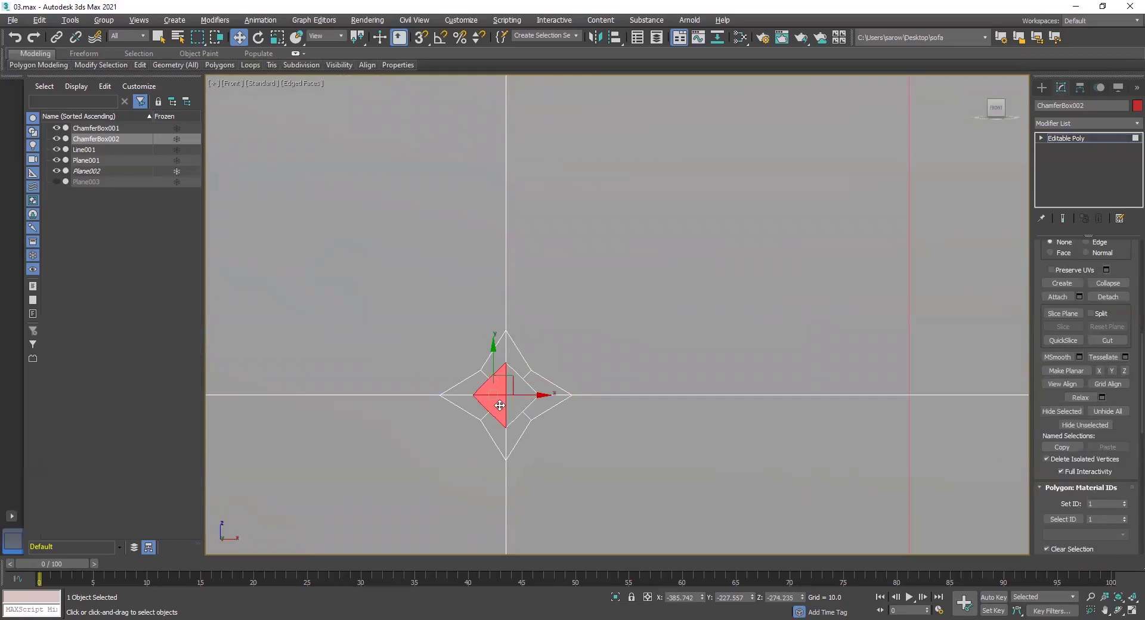
{"action": "left_click", "coordinate": [508, 408], "text": "ctrl"}
{"action": "left_click", "coordinate": [512, 379], "text": "ctrl"}
{"action": "scroll", "coordinate": [520, 385], "scroll_direction": "up", "scroll_amount": 4}
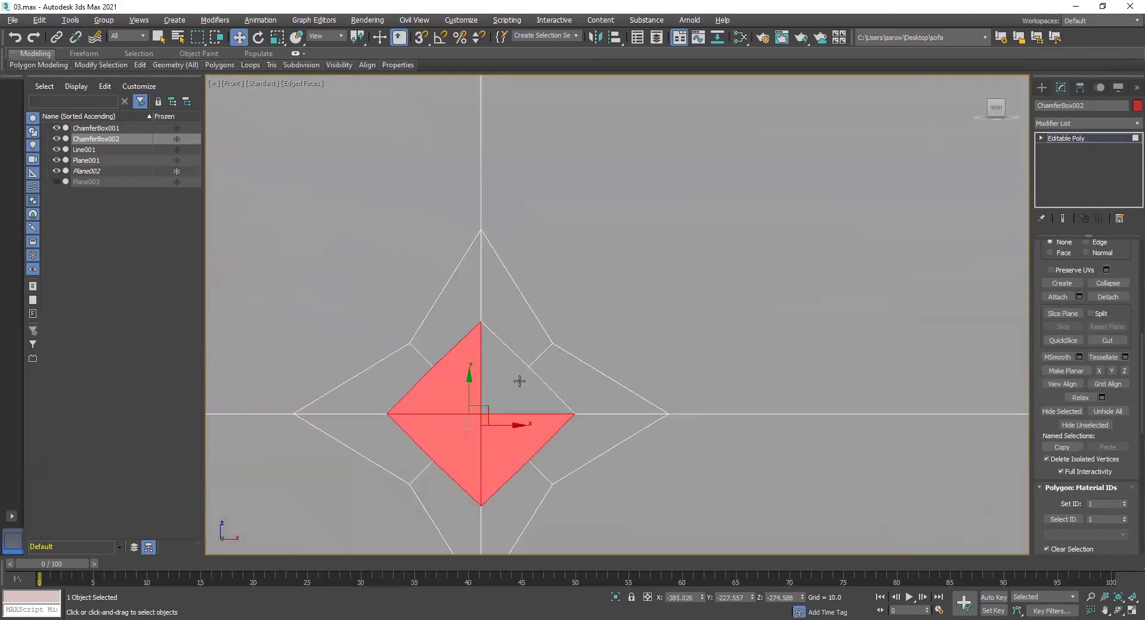
{"action": "scroll", "coordinate": [518, 383], "scroll_direction": "down", "scroll_amount": 2}
{"action": "scroll", "coordinate": [634, 417], "scroll_direction": "up", "scroll_amount": 6}
{"action": "scroll", "coordinate": [644, 386], "scroll_direction": "down", "scroll_amount": 8}
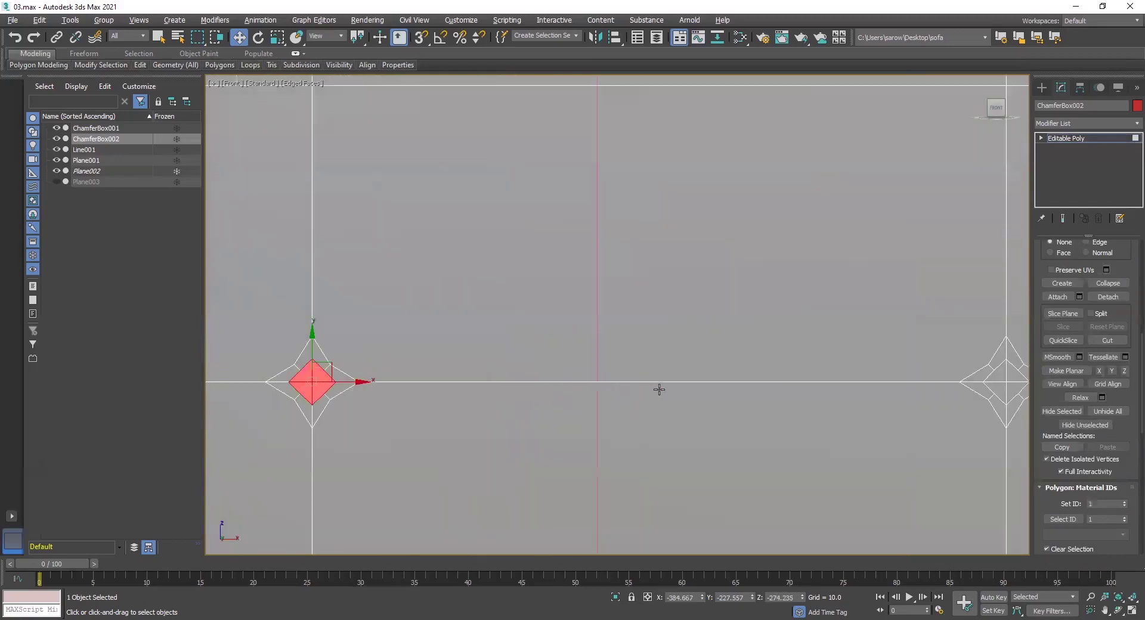
Add the inner triangular faces of the second diamond to the polygon selection.
{"action": "scroll", "coordinate": [734, 382], "scroll_direction": "up", "scroll_amount": 5}
{"action": "scroll", "coordinate": [639, 351], "scroll_direction": "up", "scroll_amount": 6}
{"action": "left_click", "coordinate": [636, 390]}
{"action": "left_click", "coordinate": [626, 417], "text": "ctrl"}
{"action": "left_click", "coordinate": [668, 355], "text": "ctrl"}
{"action": "scroll", "coordinate": [687, 375], "scroll_direction": "down", "scroll_amount": 9}
{"action": "scroll", "coordinate": [687, 403], "scroll_direction": "down", "scroll_amount": 5}
{"action": "scroll", "coordinate": [716, 403], "scroll_direction": "up", "scroll_amount": 6}
Add the four inner faces of the third diamond to the polygon selection.
{"action": "middle_click_drag", "start_coordinate": [683, 403], "coordinate": [256, 394]}
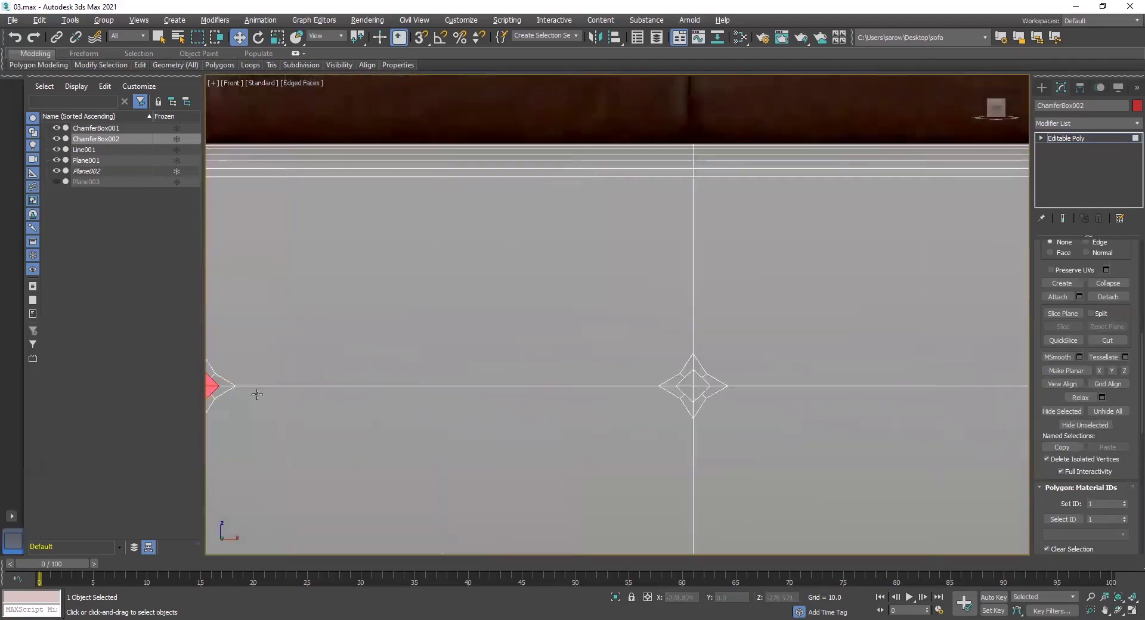
{"action": "scroll", "coordinate": [617, 365], "scroll_direction": "up", "scroll_amount": 8}
{"action": "left_click", "coordinate": [645, 383], "text": "ctrl"}
{"action": "left_click", "coordinate": [627, 426], "text": "ctrl"}
{"action": "left_click", "coordinate": [691, 428], "text": "ctrl"}
{"action": "left_click", "coordinate": [680, 365], "text": "ctrl"}
Add the four inner faces of the fourth diamond to the polygon selection.
{"action": "scroll", "coordinate": [716, 413], "scroll_direction": "down", "scroll_amount": 3}
{"action": "middle_click_drag", "start_coordinate": [761, 420], "coordinate": [349, 432]}
{"action": "scroll", "coordinate": [672, 422], "scroll_direction": "down", "scroll_amount": 3}
{"action": "middle_click_drag", "start_coordinate": [718, 421], "coordinate": [261, 409]}
{"action": "scroll", "coordinate": [781, 411], "scroll_direction": "up", "scroll_amount": 4}
{"action": "left_click", "coordinate": [596, 395], "text": "ctrl"}
{"action": "left_click", "coordinate": [593, 437], "text": "ctrl"}
{"action": "left_click", "coordinate": [616, 422], "text": "ctrl"}
{"action": "left_click", "coordinate": [618, 388], "text": "ctrl"}
Add the four inner faces of the fifth diamond to the polygon selection.
{"action": "scroll", "coordinate": [799, 441], "scroll_direction": "down", "scroll_amount": 5}
{"action": "middle_click_drag", "start_coordinate": [1013, 445], "coordinate": [445, 398]}
{"action": "middle_click_drag", "start_coordinate": [693, 406], "coordinate": [647, 416]}
{"action": "scroll", "coordinate": [646, 416], "scroll_direction": "up", "scroll_amount": 8}
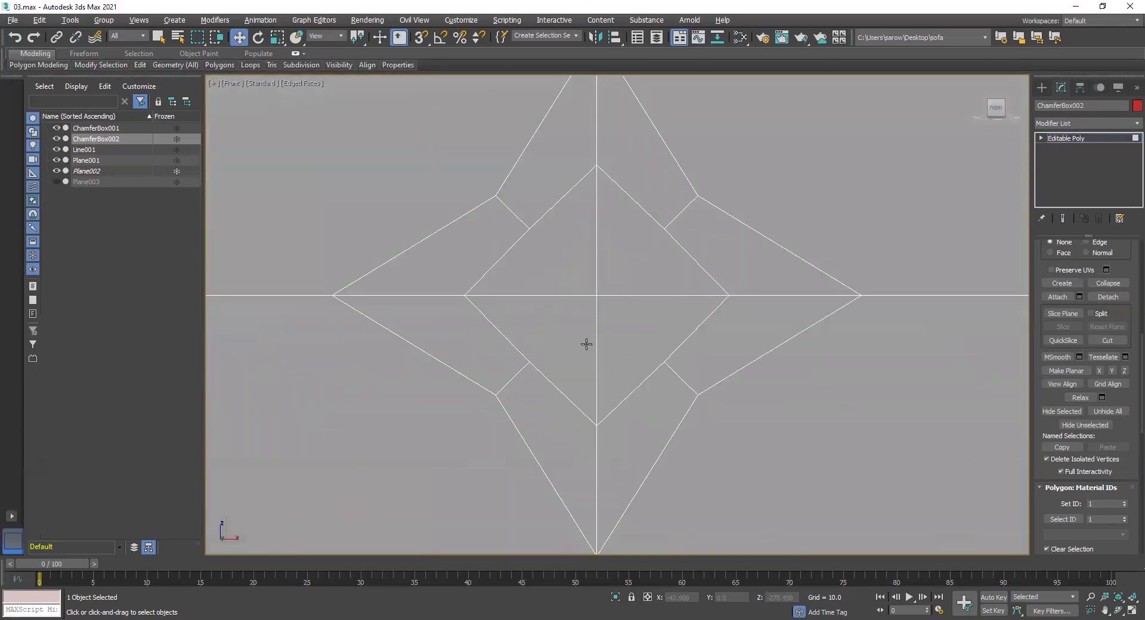
{"action": "left_click", "coordinate": [563, 285], "text": "ctrl"}
{"action": "left_click", "coordinate": [564, 329], "text": "ctrl"}
{"action": "left_click", "coordinate": [621, 326], "text": "ctrl"}
{"action": "left_click", "coordinate": [636, 284], "text": "ctrl"}
Add the four inner faces of the sixth diamond to the polygon selection.
{"action": "scroll", "coordinate": [743, 382], "scroll_direction": "down", "scroll_amount": 7}
{"action": "middle_click_drag", "start_coordinate": [752, 396], "coordinate": [249, 376]}
{"action": "middle_click_drag", "start_coordinate": [699, 388], "coordinate": [473, 384]}
{"action": "scroll", "coordinate": [731, 388], "scroll_direction": "up", "scroll_amount": 7}
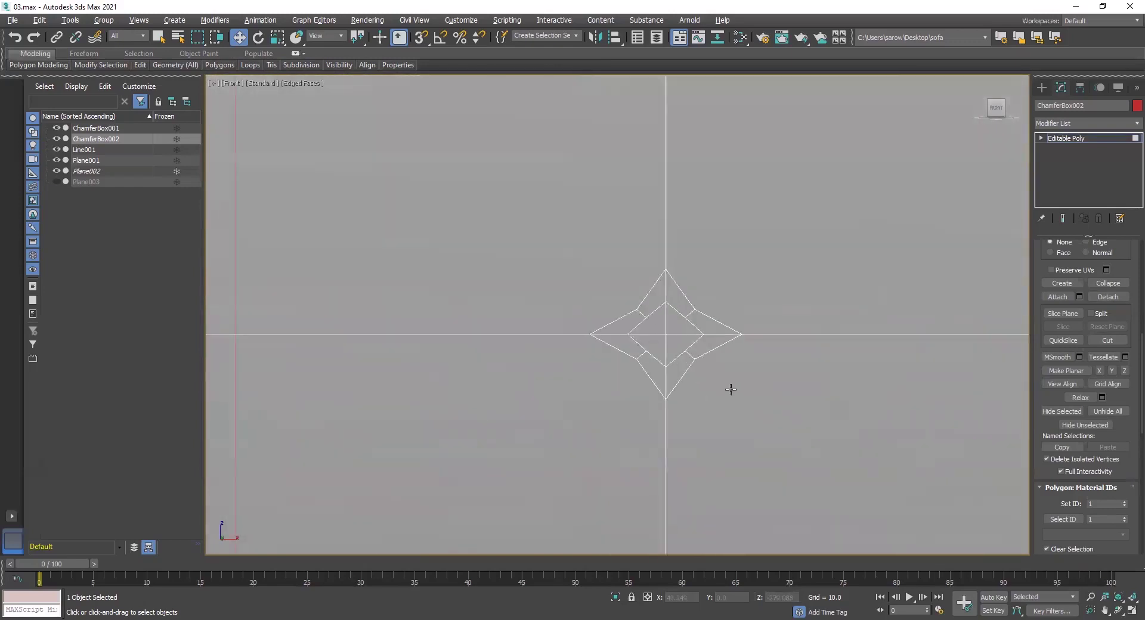
{"action": "left_click", "coordinate": [587, 285], "text": "ctrl"}
{"action": "left_click", "coordinate": [593, 327], "text": "ctrl"}
{"action": "left_click", "coordinate": [607, 326], "text": "ctrl"}
{"action": "left_click", "coordinate": [610, 285], "text": "ctrl"}
Add the four inner faces of the seventh diamond to the polygon selection.
{"action": "scroll", "coordinate": [781, 406], "scroll_direction": "down", "scroll_amount": 7}
{"action": "middle_click_drag", "start_coordinate": [835, 375], "coordinate": [240, 380]}
{"action": "middle_click_drag", "start_coordinate": [615, 398], "coordinate": [531, 387]}
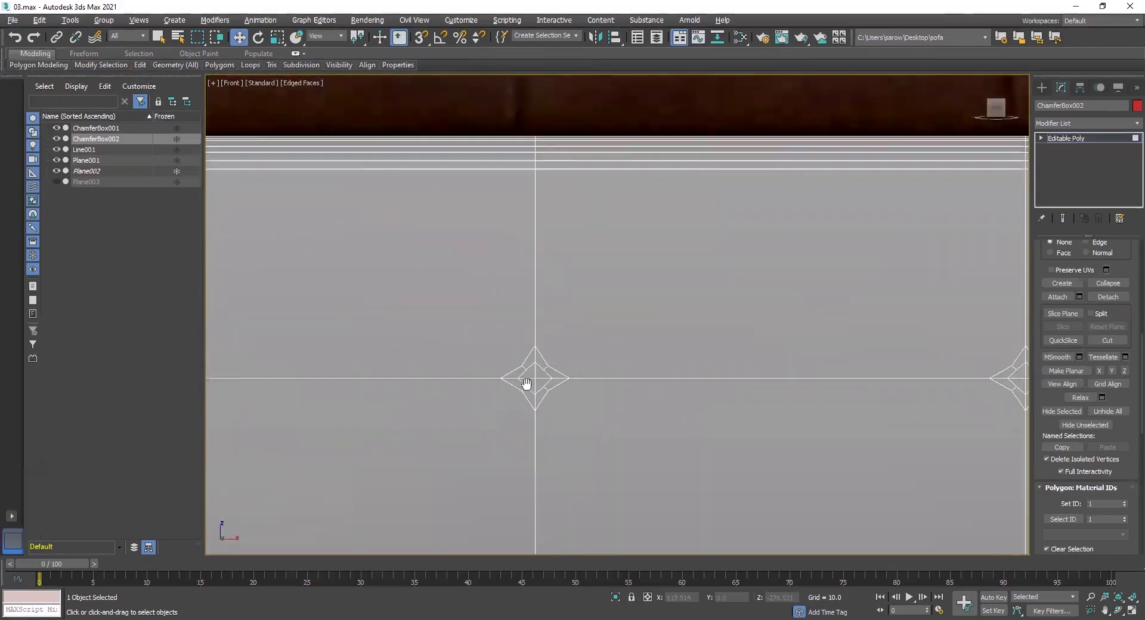
{"action": "scroll", "coordinate": [532, 387], "scroll_direction": "up", "scroll_amount": 7}
{"action": "left_click", "coordinate": [513, 248], "text": "ctrl"}
{"action": "left_click", "coordinate": [504, 317], "text": "ctrl"}
{"action": "left_click", "coordinate": [620, 321], "text": "ctrl"}
{"action": "left_click", "coordinate": [596, 243], "text": "ctrl"}
Add the four inner faces of the eighth diamond to the polygon selection.
{"action": "scroll", "coordinate": [712, 417], "scroll_direction": "down", "scroll_amount": 6}
{"action": "middle_click_drag", "start_coordinate": [855, 422], "coordinate": [310, 370]}
{"action": "middle_click_drag", "start_coordinate": [731, 352], "coordinate": [309, 347]}
{"action": "left_click", "coordinate": [712, 331], "text": "ctrl"}
{"action": "left_click", "coordinate": [713, 356], "text": "ctrl"}
{"action": "left_click", "coordinate": [735, 356], "text": "ctrl"}
{"action": "left_click", "coordinate": [741, 334], "text": "ctrl"}
Add the four inner faces of the ninth diamond to the polygon selection.
{"action": "scroll", "coordinate": [791, 360], "scroll_direction": "up", "scroll_amount": 3}
{"action": "middle_click_drag", "start_coordinate": [819, 355], "coordinate": [254, 360]}
{"action": "scroll", "coordinate": [656, 360], "scroll_direction": "down", "scroll_amount": 3}
{"action": "middle_click_drag", "start_coordinate": [378, 343], "coordinate": [225, 355]}
{"action": "middle_click_drag", "start_coordinate": [835, 358], "coordinate": [349, 353]}
{"action": "left_click", "coordinate": [591, 345], "text": "ctrl"}
{"action": "left_click", "coordinate": [594, 368], "text": "ctrl"}
{"action": "left_click", "coordinate": [614, 365], "text": "ctrl"}
{"action": "left_click", "coordinate": [617, 347], "text": "ctrl"}
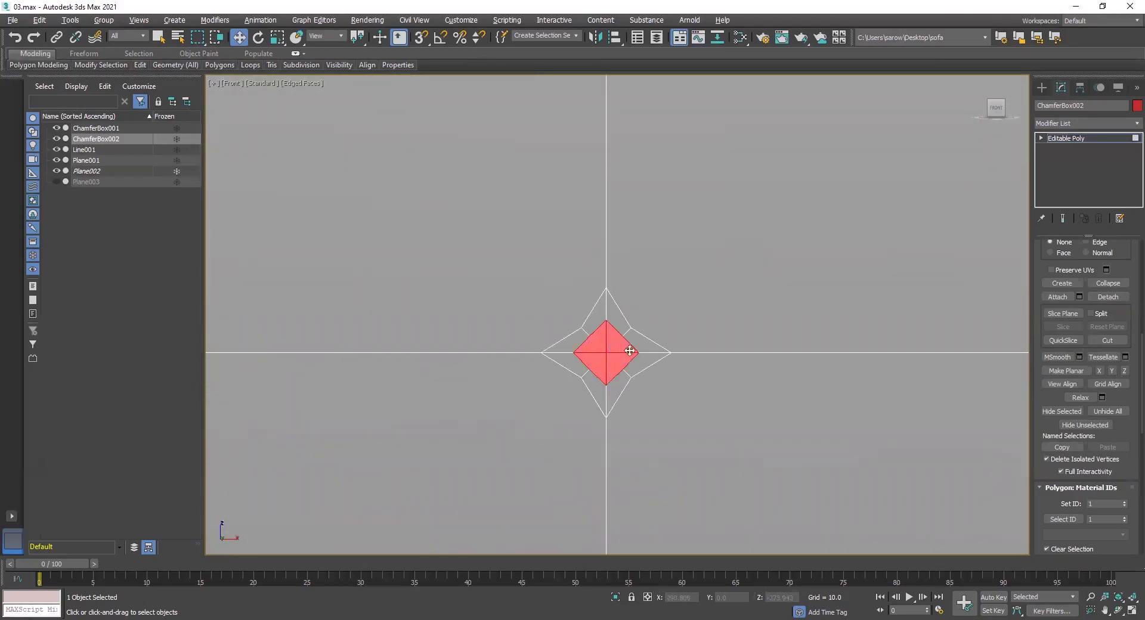
Add the four inner faces of the tenth diamond to the polygon selection.
{"action": "scroll", "coordinate": [655, 380], "scroll_direction": "down", "scroll_amount": 3}
{"action": "scroll", "coordinate": [642, 322], "scroll_direction": "up", "scroll_amount": 3}
{"action": "left_click", "coordinate": [496, 299], "text": "ctrl"}
{"action": "left_click", "coordinate": [497, 328], "text": "ctrl"}
{"action": "left_click", "coordinate": [528, 329], "text": "ctrl"}
{"action": "left_click", "coordinate": [535, 299], "text": "ctrl"}
Check the selected diamond faces along the whole lower rail and switch to a maximized Perspective view.
{"action": "scroll", "coordinate": [496, 326], "scroll_direction": "down", "scroll_amount": 2}
{"action": "middle_click_drag", "start_coordinate": [496, 327], "coordinate": [797, 354]}
{"action": "scroll", "coordinate": [414, 365], "scroll_direction": "down", "scroll_amount": 4}
{"action": "middle_click_drag", "start_coordinate": [210, 365], "coordinate": [422, 368]}
{"action": "middle_click_drag", "start_coordinate": [290, 338], "coordinate": [602, 444]}
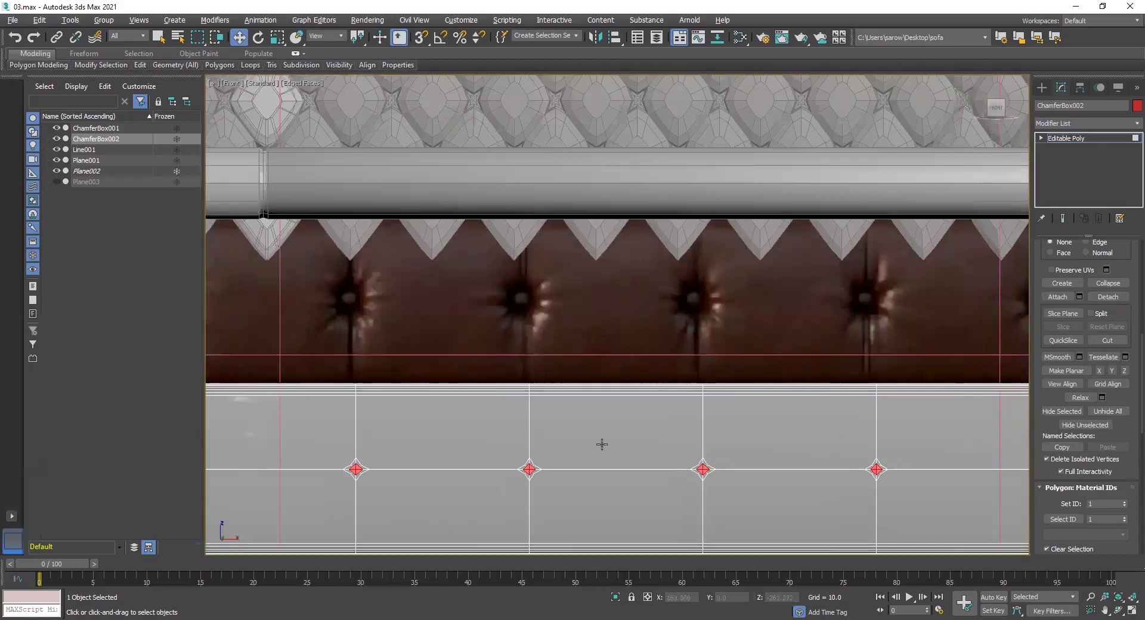
{"action": "scroll", "coordinate": [467, 451], "scroll_direction": "down", "scroll_amount": 3}
{"action": "middle_click_drag", "start_coordinate": [464, 451], "coordinate": [675, 442]}
{"action": "scroll", "coordinate": [350, 471], "scroll_direction": "up", "scroll_amount": 3}
{"action": "middle_click_drag", "start_coordinate": [353, 469], "coordinate": [610, 492]}
{"action": "scroll", "coordinate": [523, 475], "scroll_direction": "down", "scroll_amount": 3}
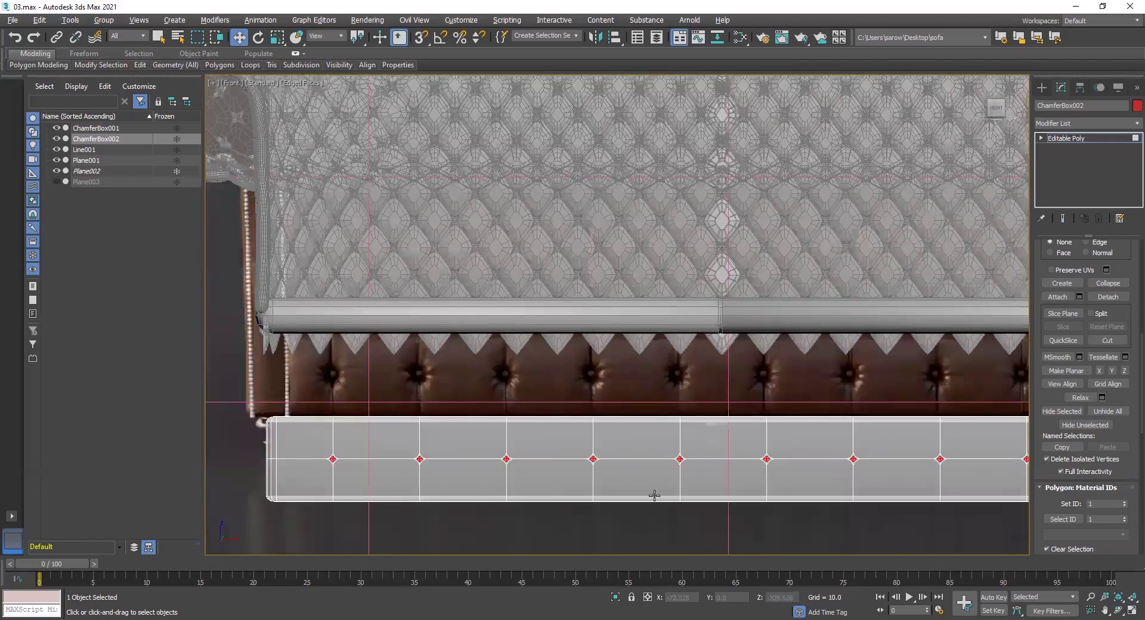
{"action": "key", "text": "alt+w"}
{"action": "right_click", "coordinate": [741, 549]}
{"action": "key", "text": "alt+w"}
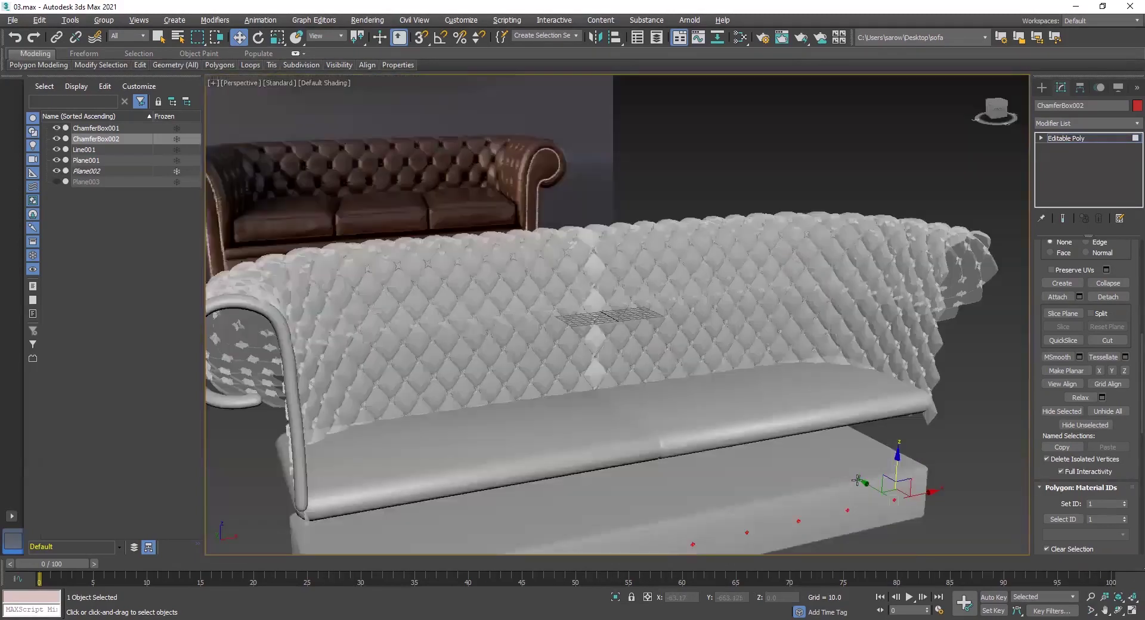
Try pushing the selected diamond faces into the rail along the Y axis.
{"action": "middle_click_drag", "start_coordinate": [859, 481], "coordinate": [910, 491], "text": "alt"}
{"action": "scroll", "coordinate": [900, 385], "scroll_direction": "up", "scroll_amount": 10}
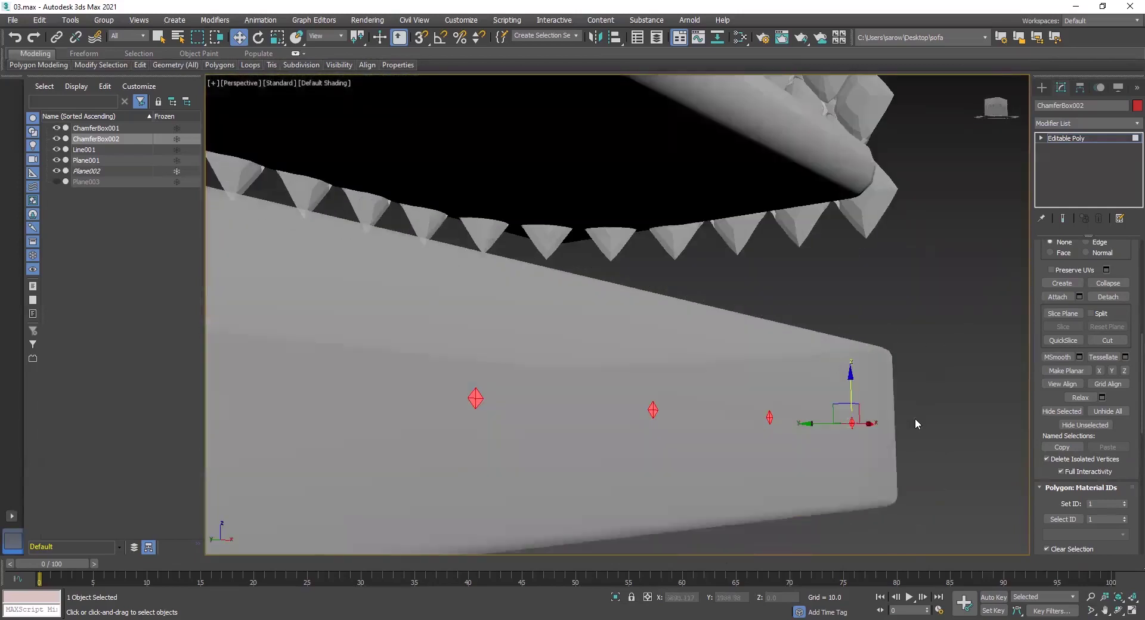
{"action": "left_click_drag", "start_coordinate": [809, 424], "coordinate": [762, 426]}
{"action": "scroll", "coordinate": [763, 427], "scroll_direction": "down", "scroll_amount": 2}
{"action": "middle_click_drag", "start_coordinate": [760, 434], "coordinate": [796, 436], "text": "alt"}
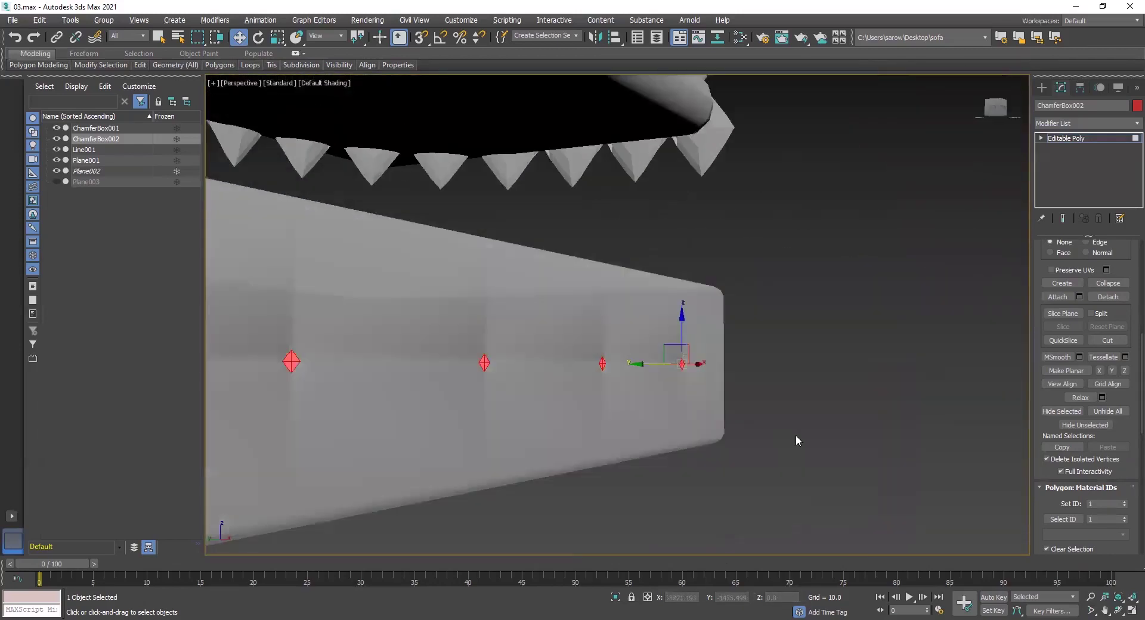
Examine the pushed-in diamond faces and the shading around them from several angles along the rail.
{"action": "scroll", "coordinate": [746, 417], "scroll_direction": "up", "scroll_amount": 4}
{"action": "scroll", "coordinate": [664, 345], "scroll_direction": "down", "scroll_amount": 3}
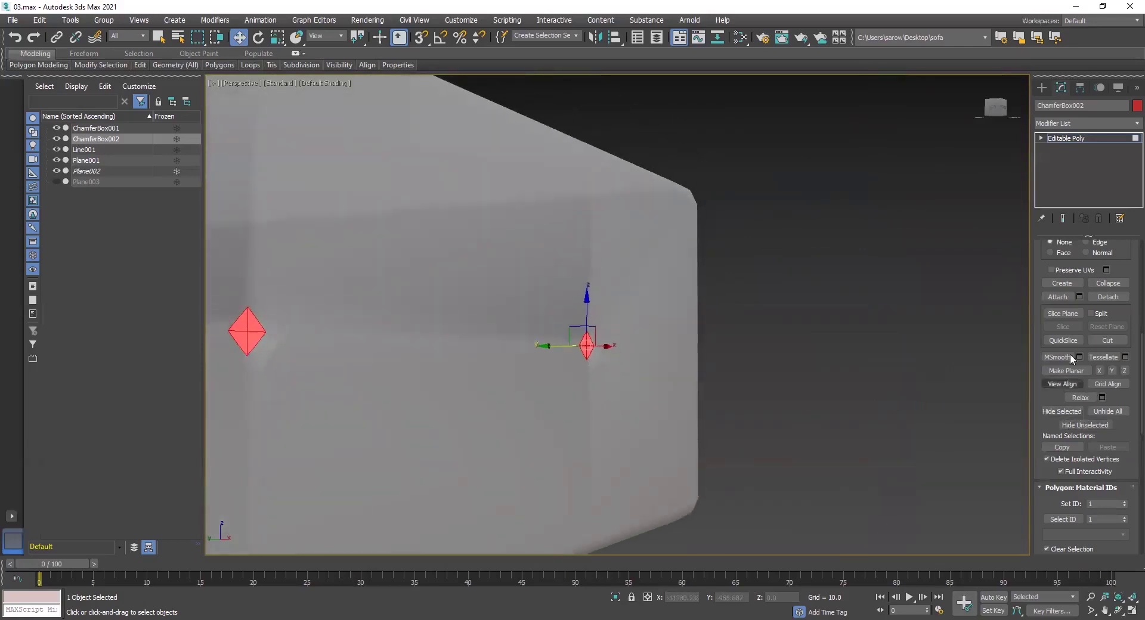
{"action": "middle_click_drag", "start_coordinate": [723, 391], "coordinate": [682, 394], "text": "alt"}
{"action": "scroll", "coordinate": [683, 397], "scroll_direction": "down", "scroll_amount": 1}
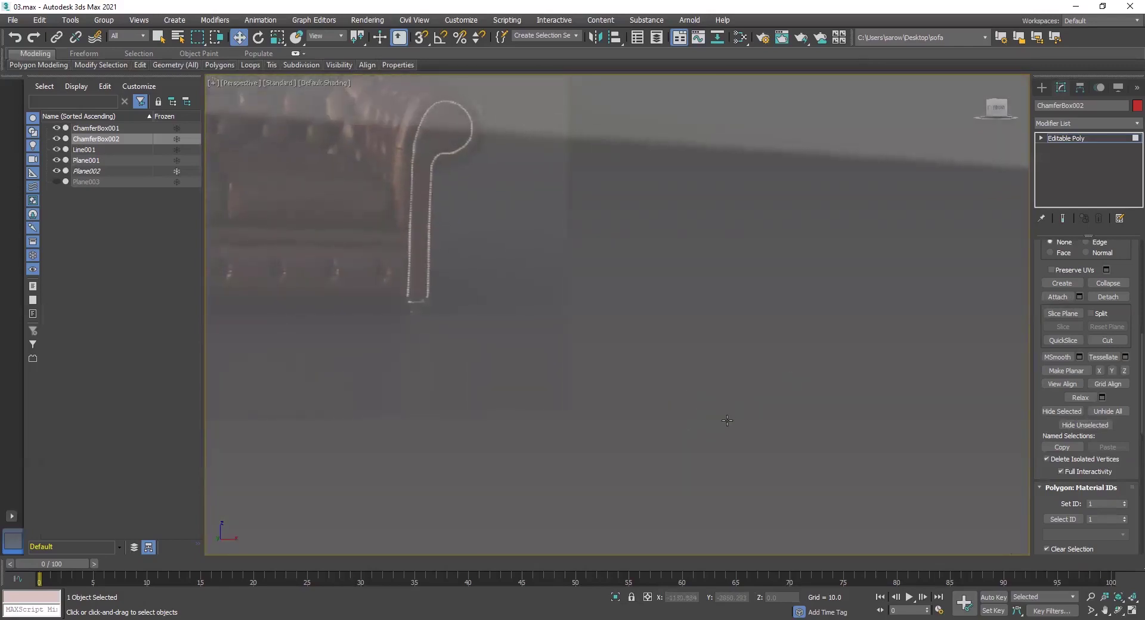
{"action": "scroll", "coordinate": [727, 422], "scroll_direction": "down", "scroll_amount": 2}
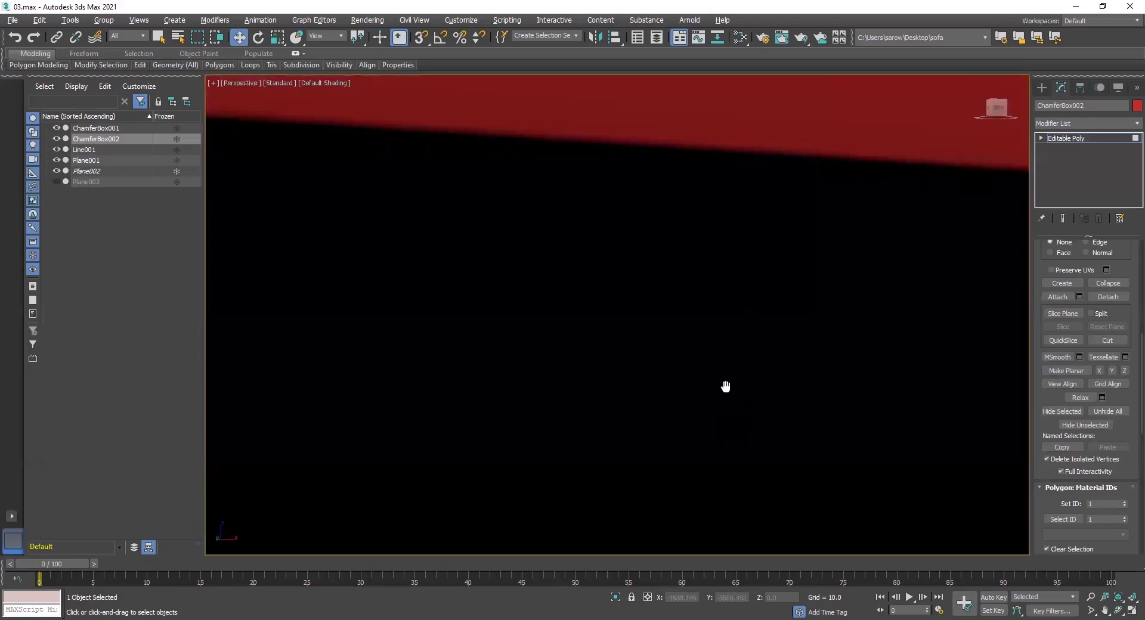
{"action": "middle_click_drag", "start_coordinate": [635, 352], "coordinate": [676, 345], "text": "alt"}
{"action": "scroll", "coordinate": [676, 346], "scroll_direction": "down", "scroll_amount": 1}
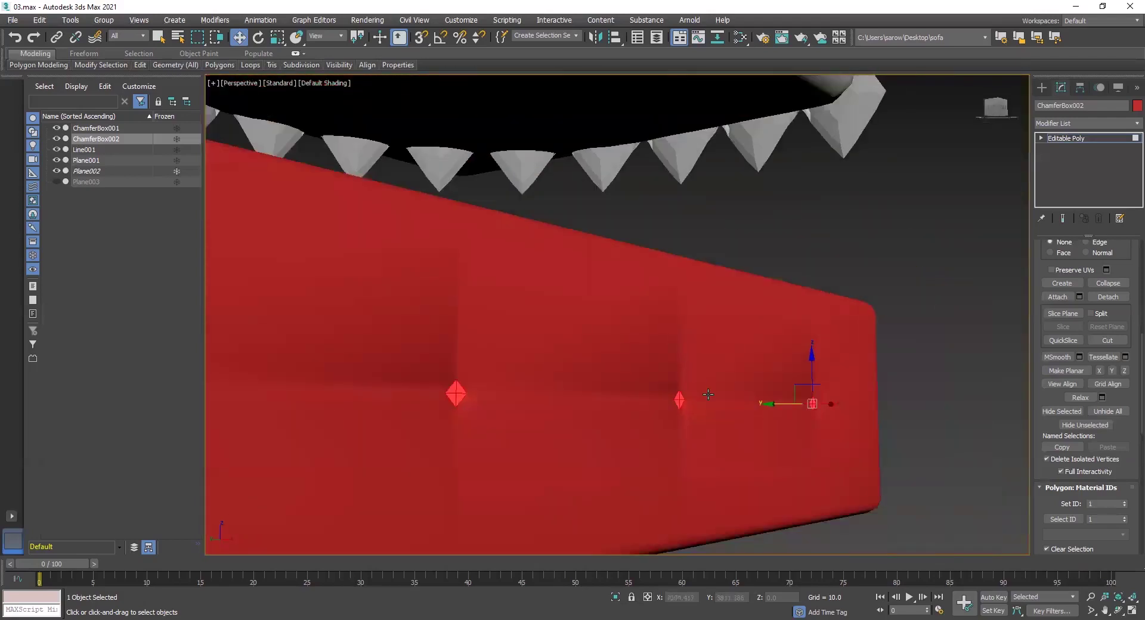
{"action": "scroll", "coordinate": [707, 395], "scroll_direction": "up", "scroll_amount": 2}
{"action": "middle_click_drag", "start_coordinate": [721, 398], "coordinate": [641, 375]}
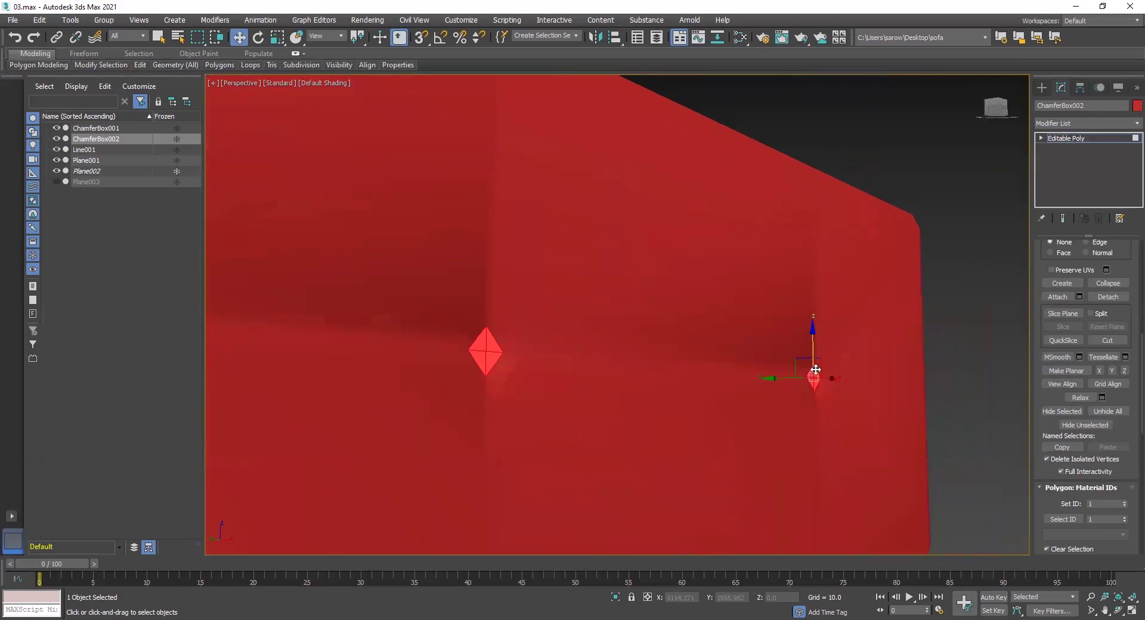
{"action": "left_click", "coordinate": [487, 350]}
{"action": "scroll", "coordinate": [494, 335], "scroll_direction": "down", "scroll_amount": 2}
{"action": "scroll", "coordinate": [525, 362], "scroll_direction": "down", "scroll_amount": 3}
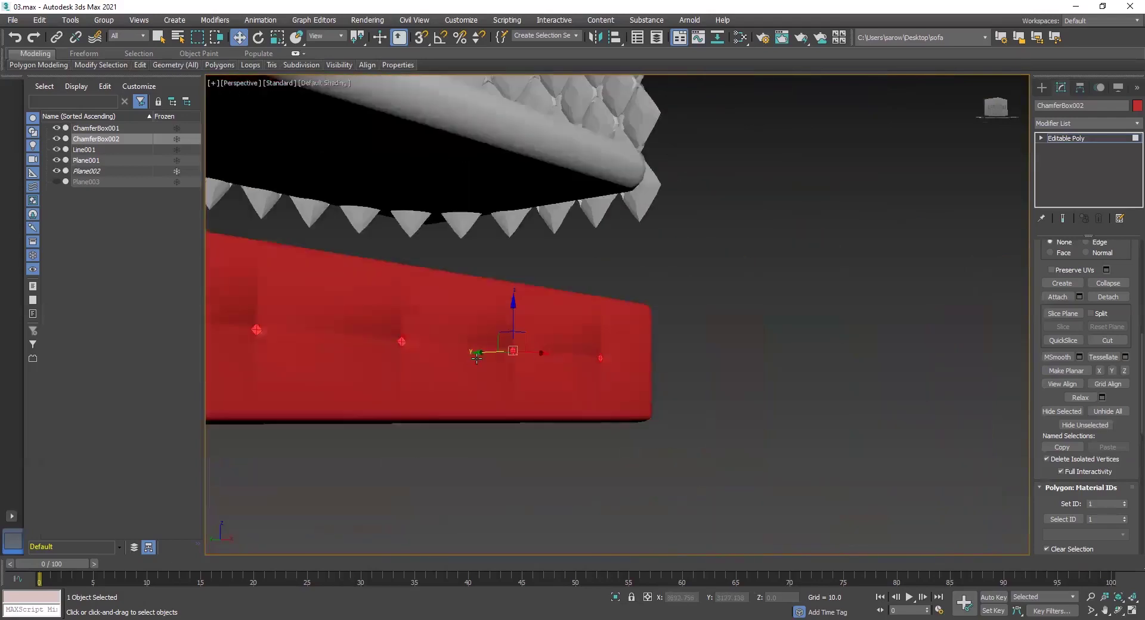
{"action": "middle_click_drag", "start_coordinate": [531, 360], "coordinate": [784, 367]}
{"action": "middle_click_drag", "start_coordinate": [570, 345], "coordinate": [620, 388]}
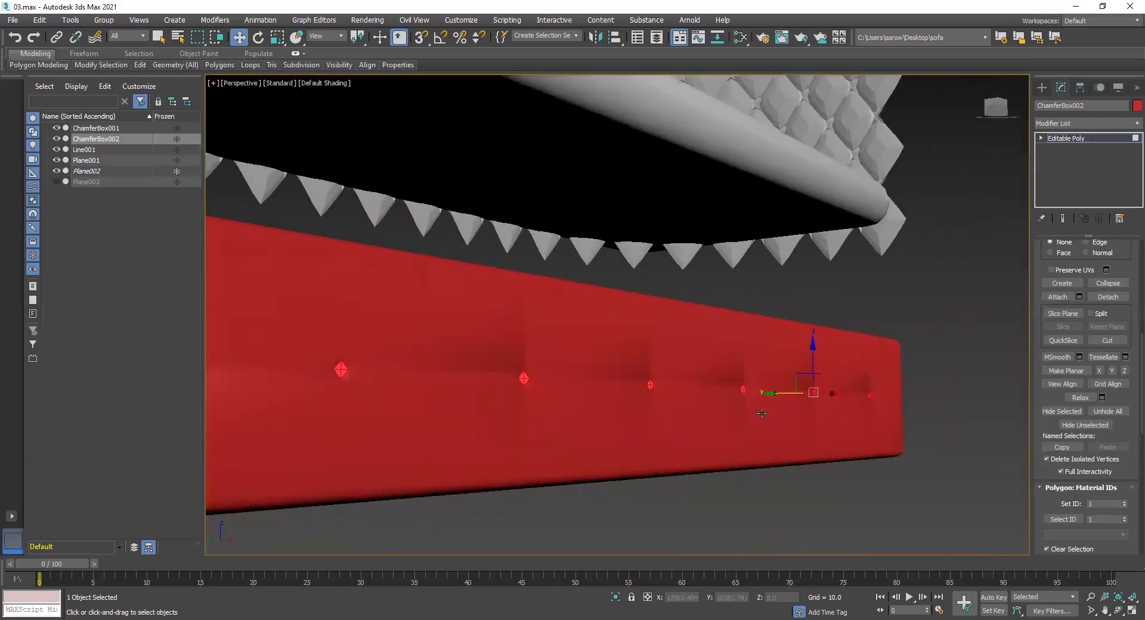
{"action": "scroll", "coordinate": [805, 406], "scroll_direction": "up", "scroll_amount": 2}
{"action": "scroll", "coordinate": [871, 394], "scroll_direction": "up", "scroll_amount": 1}
{"action": "middle_click_drag", "start_coordinate": [871, 393], "coordinate": [704, 368]}
{"action": "scroll", "coordinate": [781, 375], "scroll_direction": "up", "scroll_amount": 3}
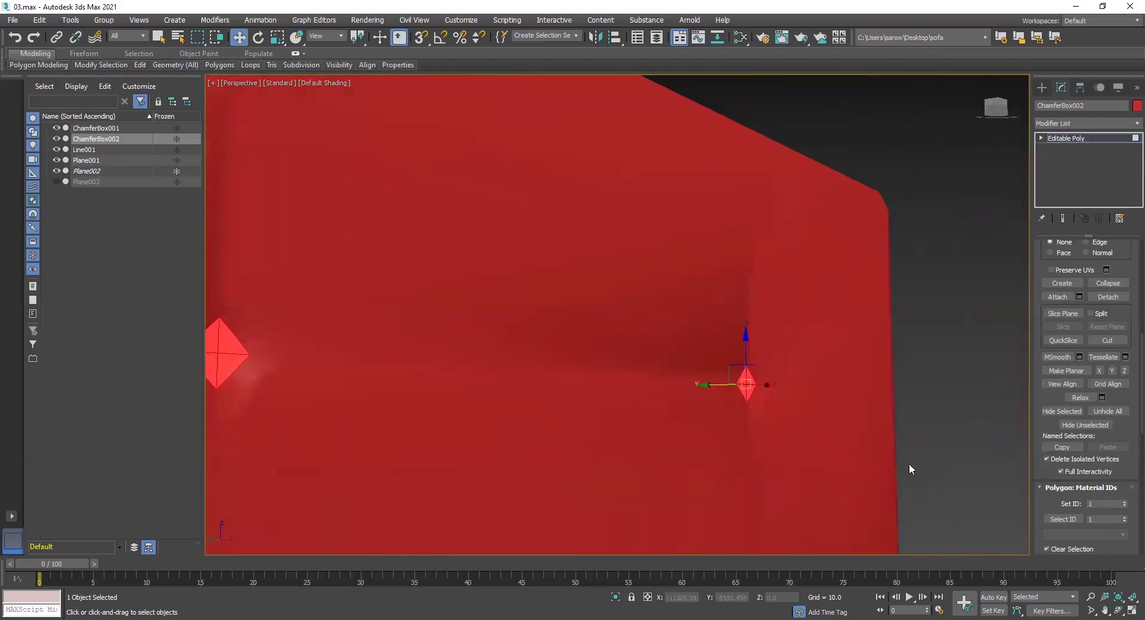
Try extruding the selected diamond faces into the rail with a small negative height.
{"action": "left_click_drag", "start_coordinate": [1038, 411], "coordinate": [1038, 511]}
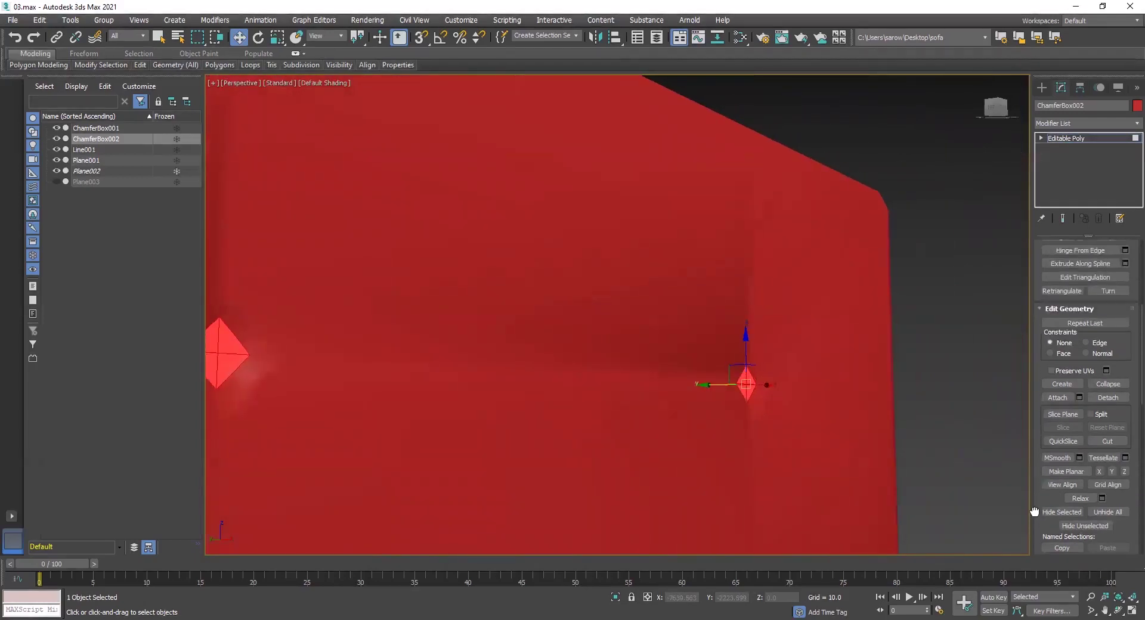
{"action": "left_click_drag", "start_coordinate": [1041, 355], "coordinate": [1042, 492]}
{"action": "left_click", "coordinate": [1081, 347]}
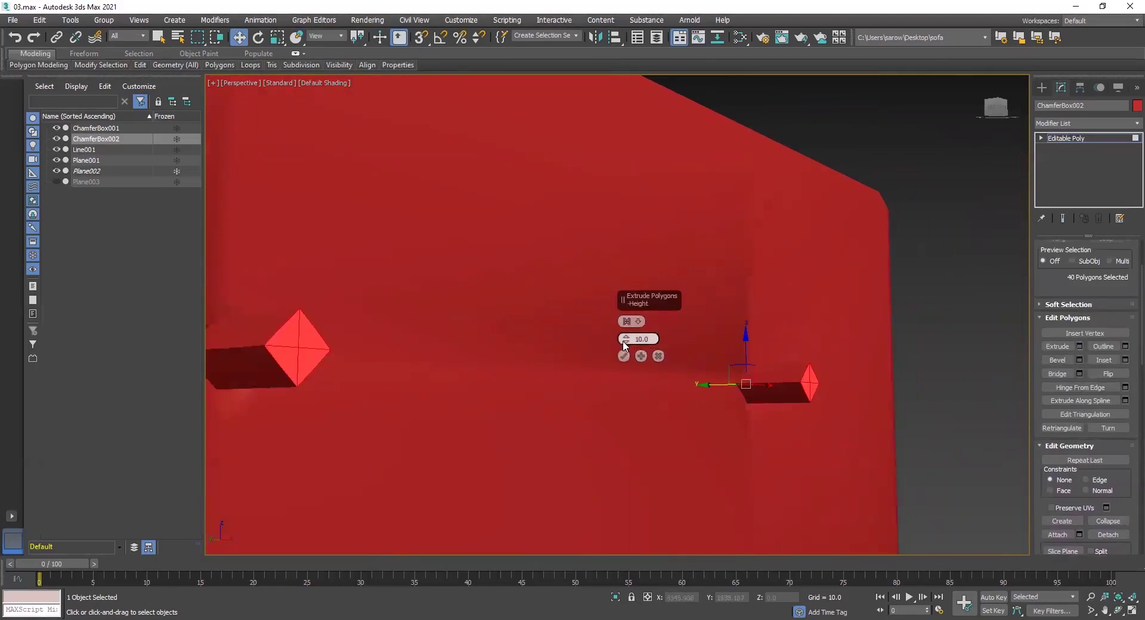
{"action": "left_click_drag", "start_coordinate": [625, 345], "coordinate": [622, 404]}
{"action": "scroll", "coordinate": [612, 403], "scroll_direction": "down", "scroll_amount": 5}
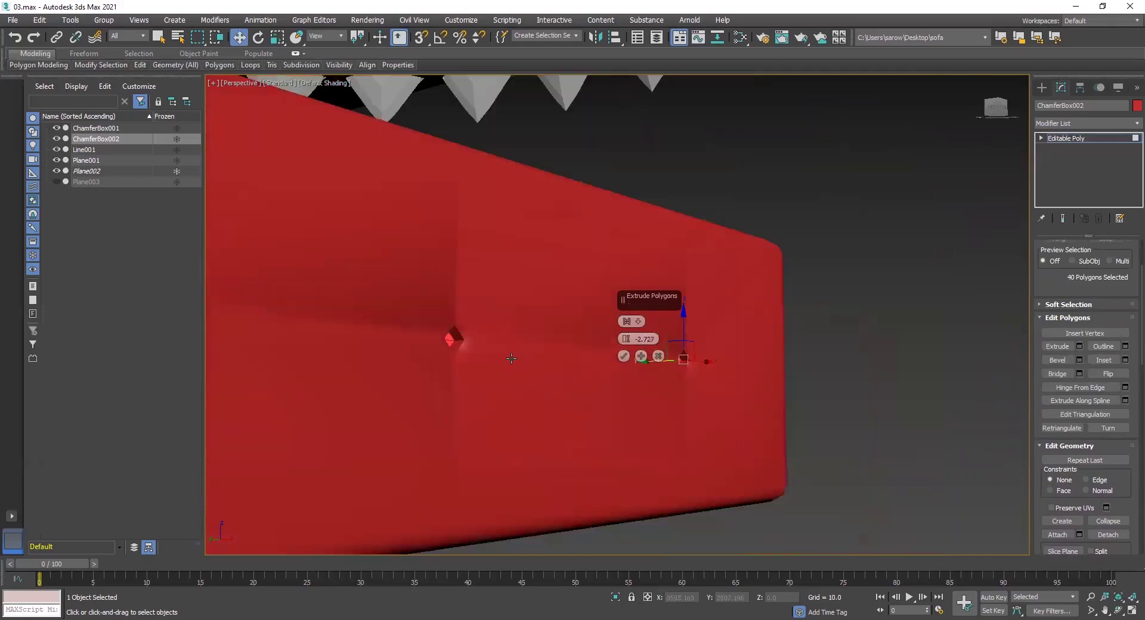
{"action": "middle_click_drag", "start_coordinate": [511, 360], "coordinate": [488, 361], "text": "alt"}
{"action": "scroll", "coordinate": [503, 341], "scroll_direction": "up", "scroll_amount": 5}
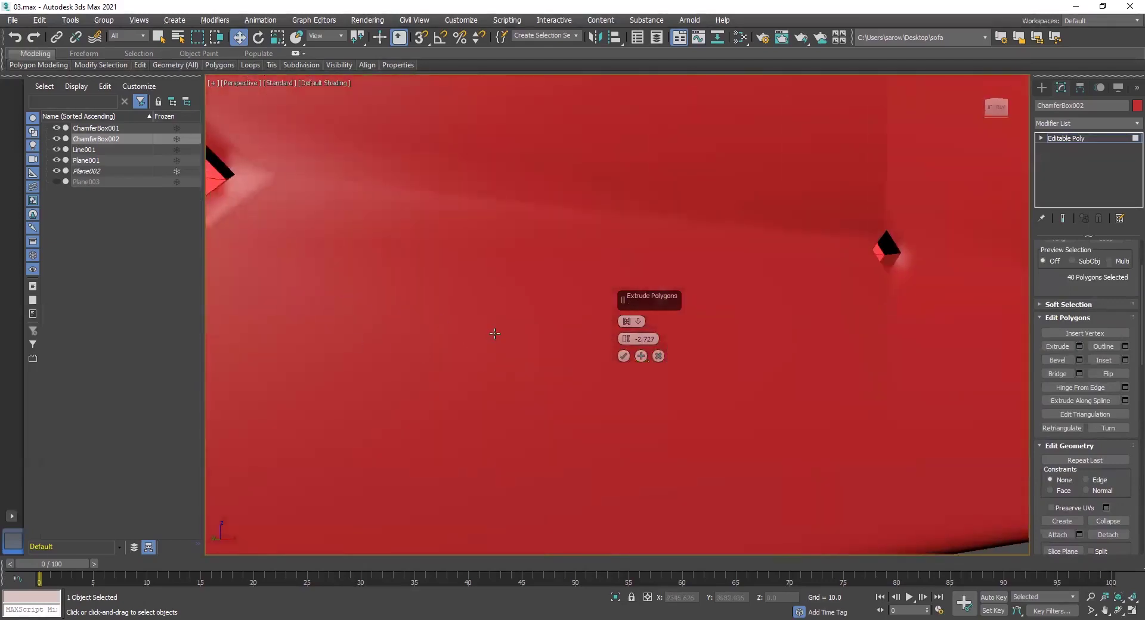
{"action": "left_click_drag", "start_coordinate": [656, 338], "coordinate": [625, 341]}
{"action": "left_click", "coordinate": [623, 357]}
Inspect the recessed button points, leave polygon editing and compare the rail with the sofa in the reference image.
{"action": "scroll", "coordinate": [624, 358], "scroll_direction": "down", "scroll_amount": 3}
{"action": "middle_click_drag", "start_coordinate": [611, 363], "coordinate": [637, 366]}
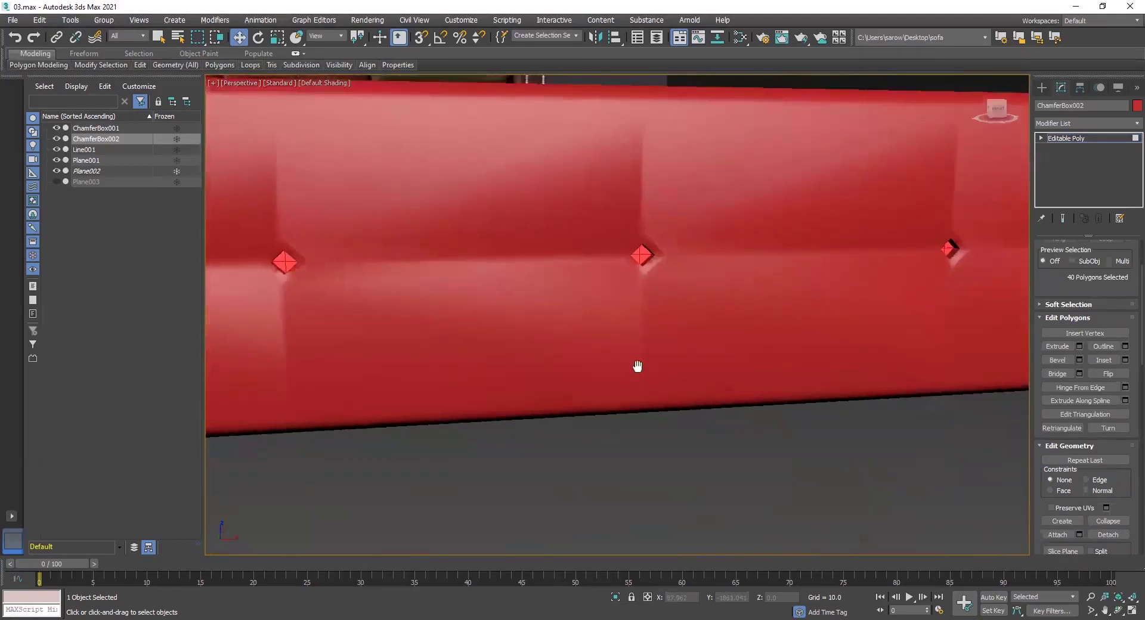
{"action": "scroll", "coordinate": [638, 366], "scroll_direction": "down", "scroll_amount": 3}
{"action": "middle_click_drag", "start_coordinate": [478, 358], "coordinate": [706, 349], "text": "alt"}
{"action": "middle_click_drag", "start_coordinate": [707, 348], "coordinate": [805, 360]}
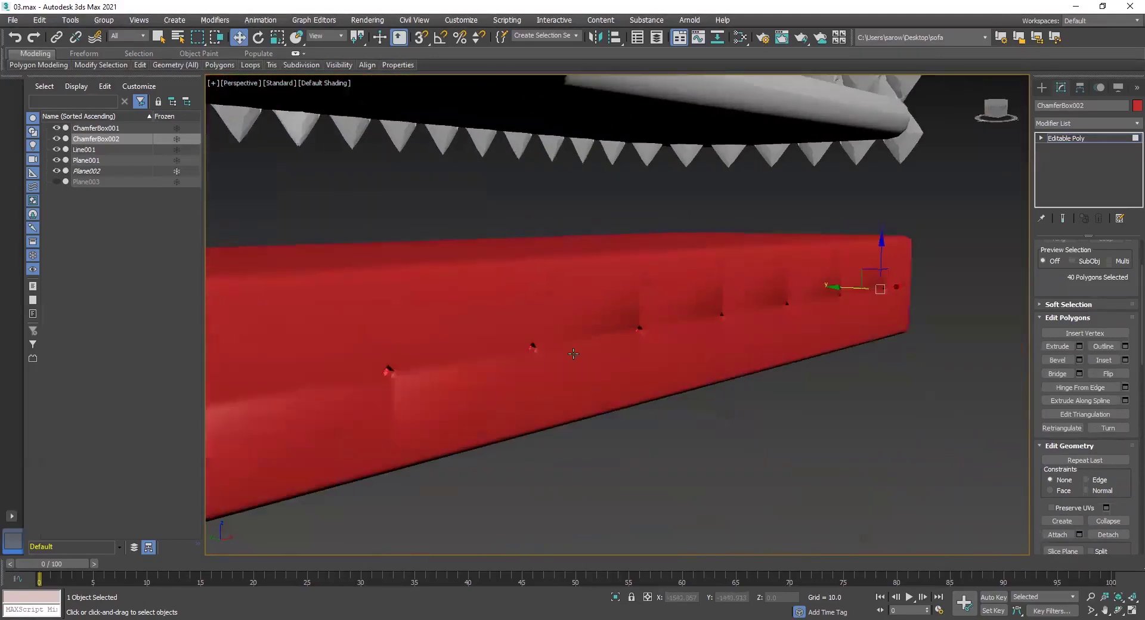
{"action": "left_click", "coordinate": [1068, 139]}
{"action": "middle_click_drag", "start_coordinate": [721, 355], "coordinate": [873, 366], "text": "alt"}
{"action": "scroll", "coordinate": [741, 365], "scroll_direction": "down", "scroll_amount": 2}
{"action": "scroll", "coordinate": [804, 370], "scroll_direction": "down", "scroll_amount": 2}
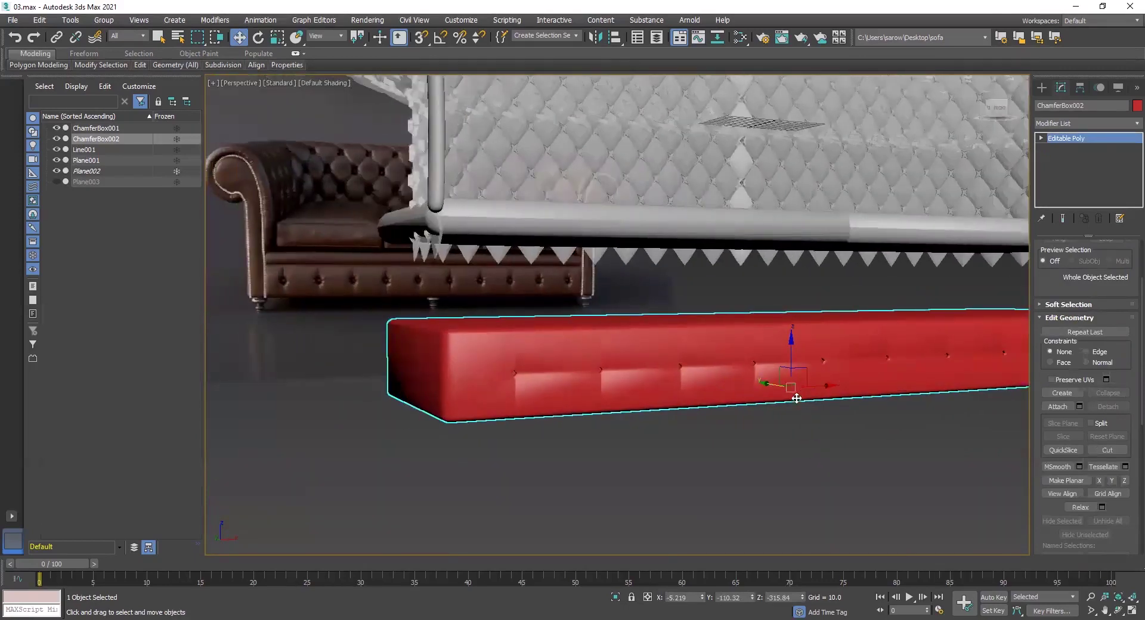
{"action": "scroll", "coordinate": [522, 319], "scroll_direction": "up", "scroll_amount": 5}
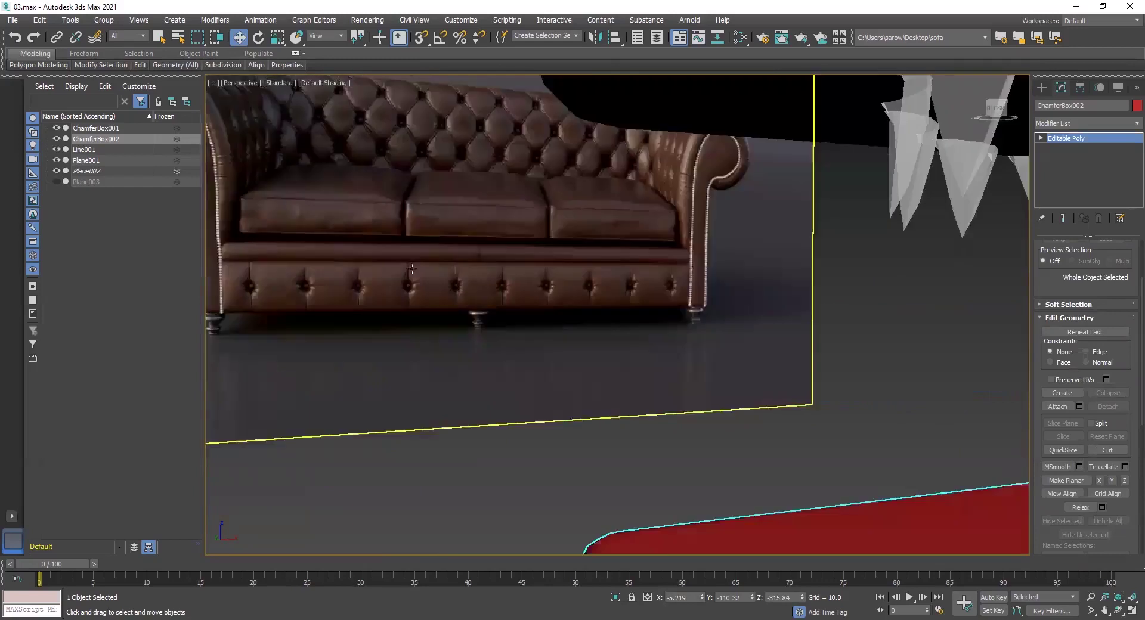
{"action": "scroll", "coordinate": [537, 313], "scroll_direction": "down", "scroll_amount": 5}
{"action": "scroll", "coordinate": [654, 346], "scroll_direction": "up", "scroll_amount": 6}
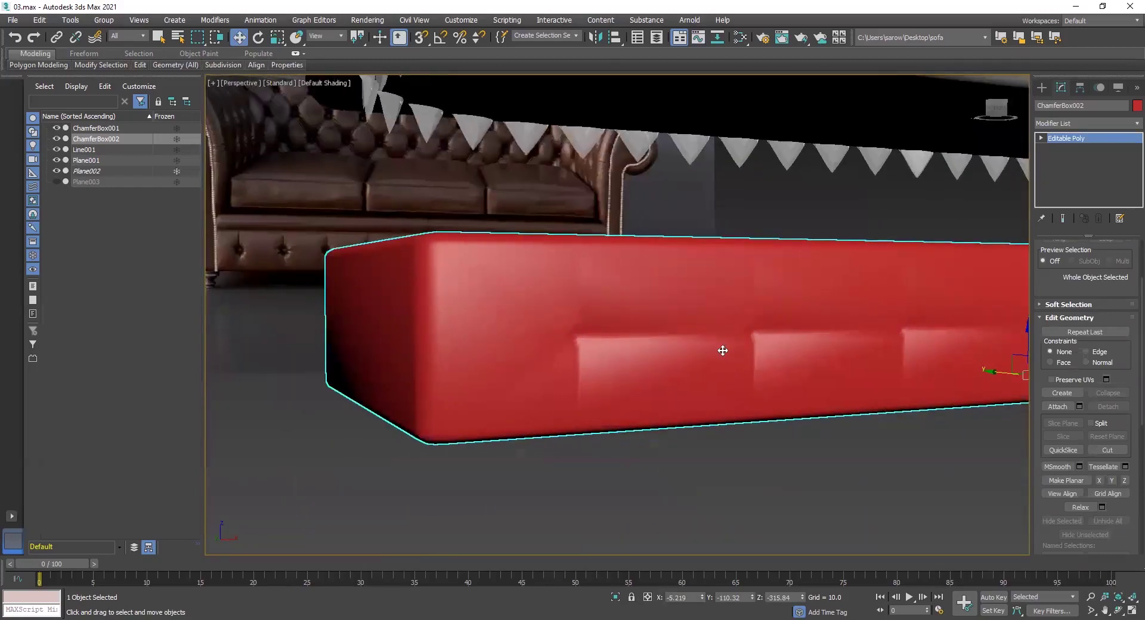
Undo the extrusion and the inward move of the rail's diamond faces.
{"action": "key", "text": "ctrl+z"}
{"action": "middle_click_drag", "start_coordinate": [710, 348], "coordinate": [627, 346]}
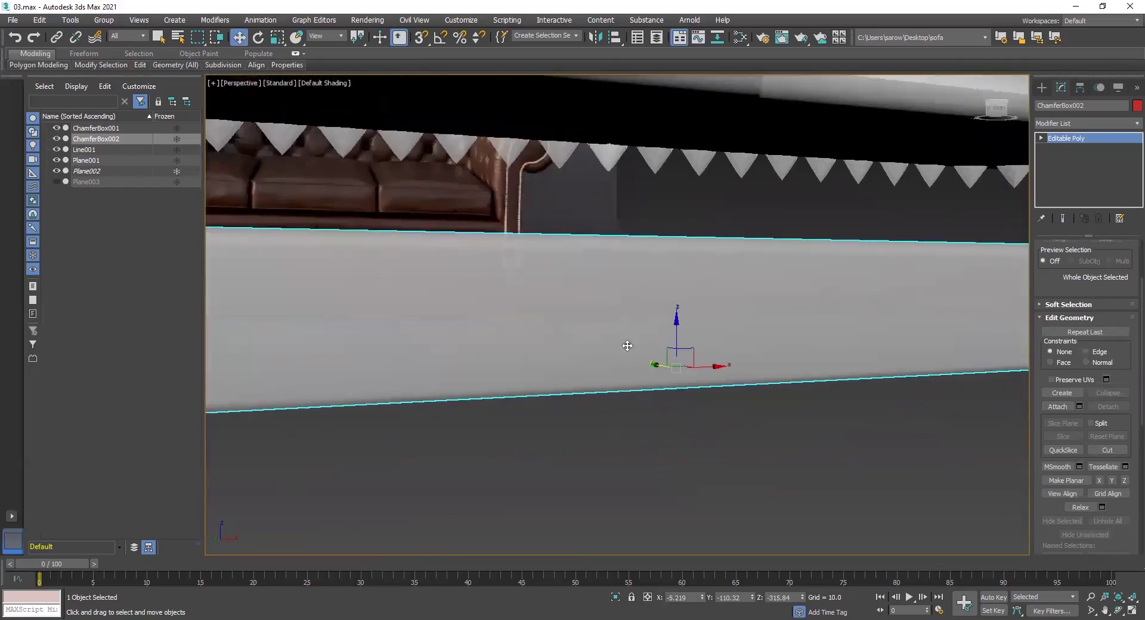
{"action": "scroll", "coordinate": [1096, 288], "scroll_direction": "up", "scroll_amount": 2}
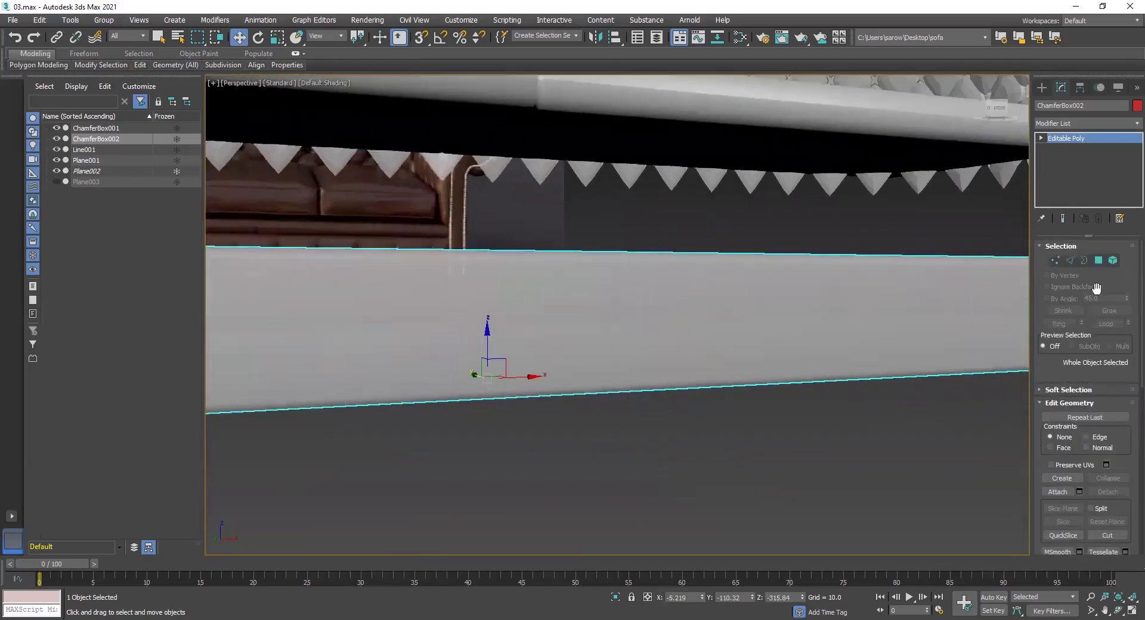
Return to polygon editing and extrude the selected diamond faces into the rail with a height of -5.0.
{"action": "left_click", "coordinate": [1099, 260]}
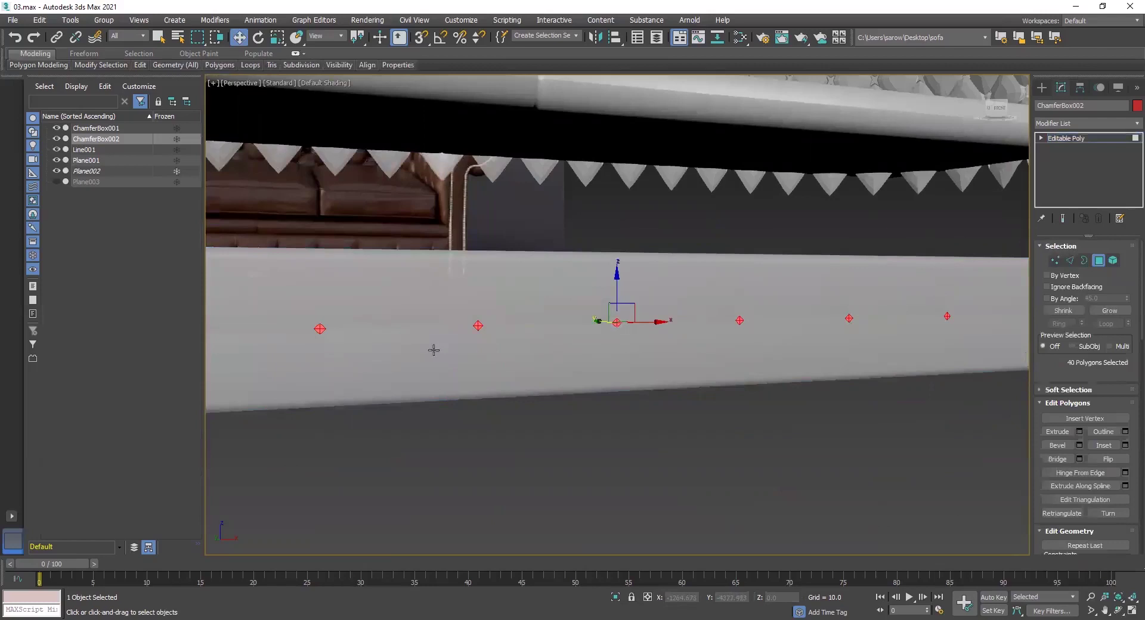
{"action": "key", "text": "z"}
{"action": "middle_click_drag", "start_coordinate": [774, 348], "coordinate": [437, 352]}
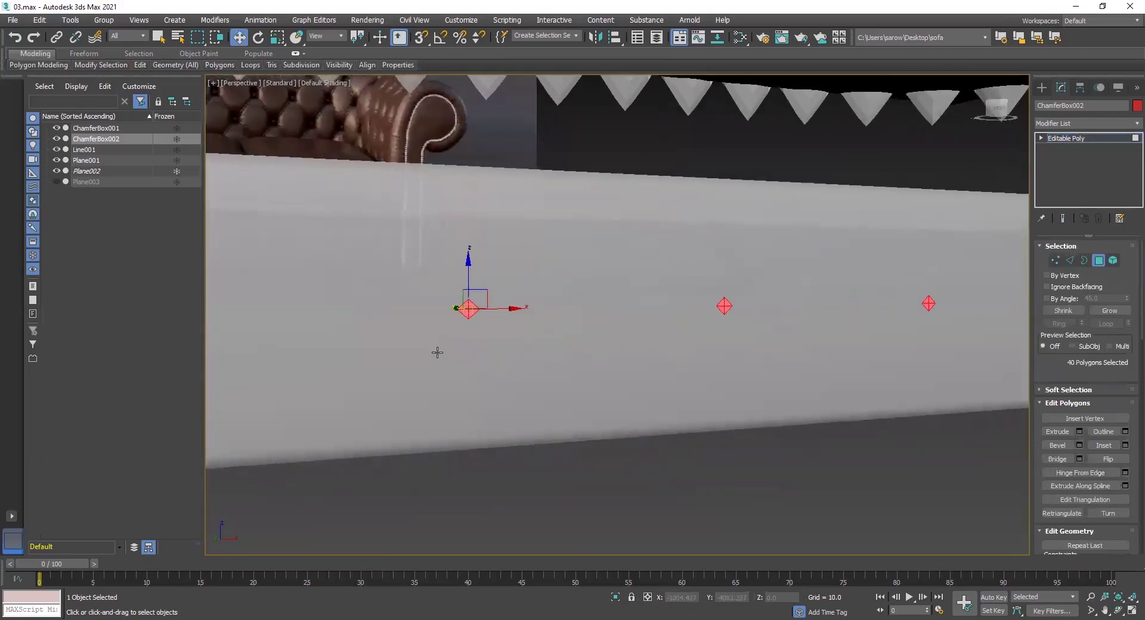
{"action": "left_click", "coordinate": [1079, 432]}
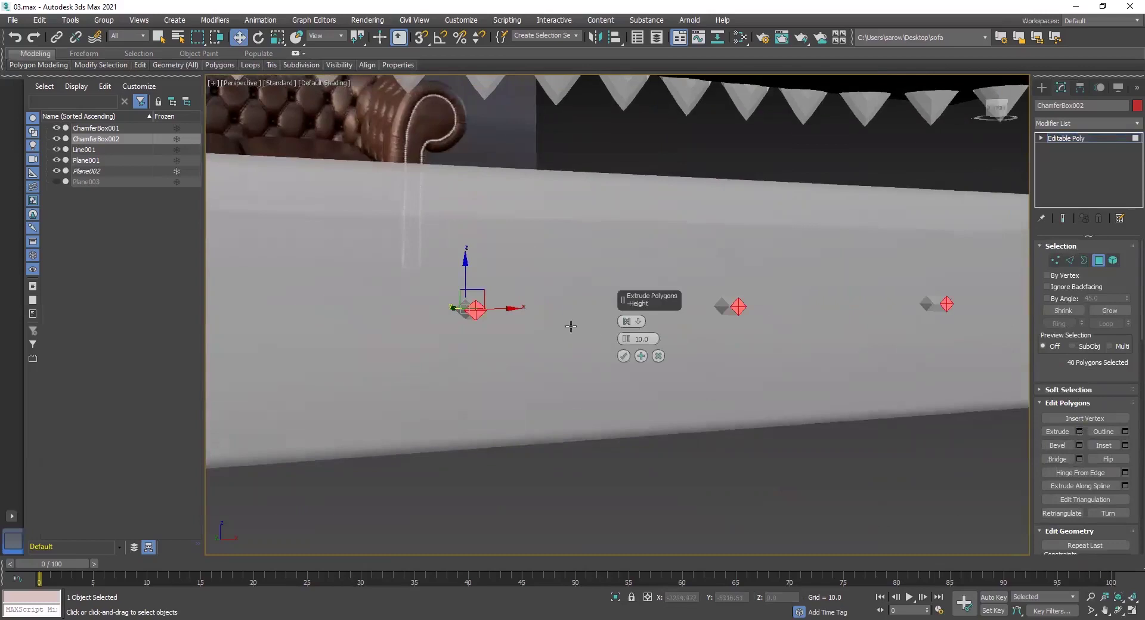
{"action": "middle_click_drag", "start_coordinate": [511, 352], "coordinate": [620, 342], "text": "alt"}
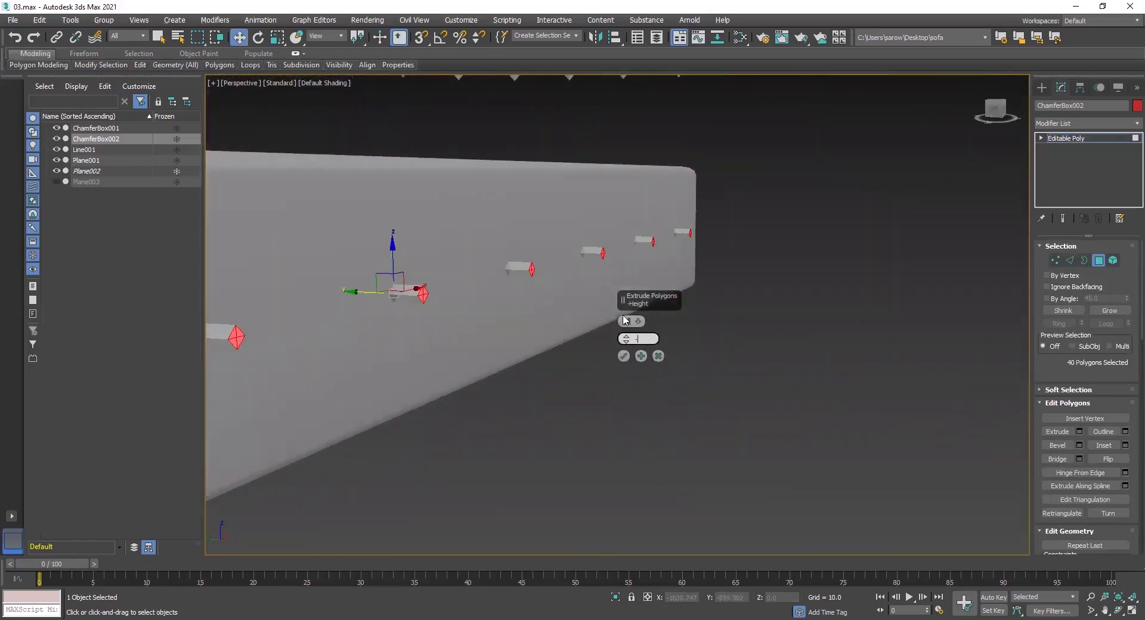
{"action": "key", "text": "Return"}
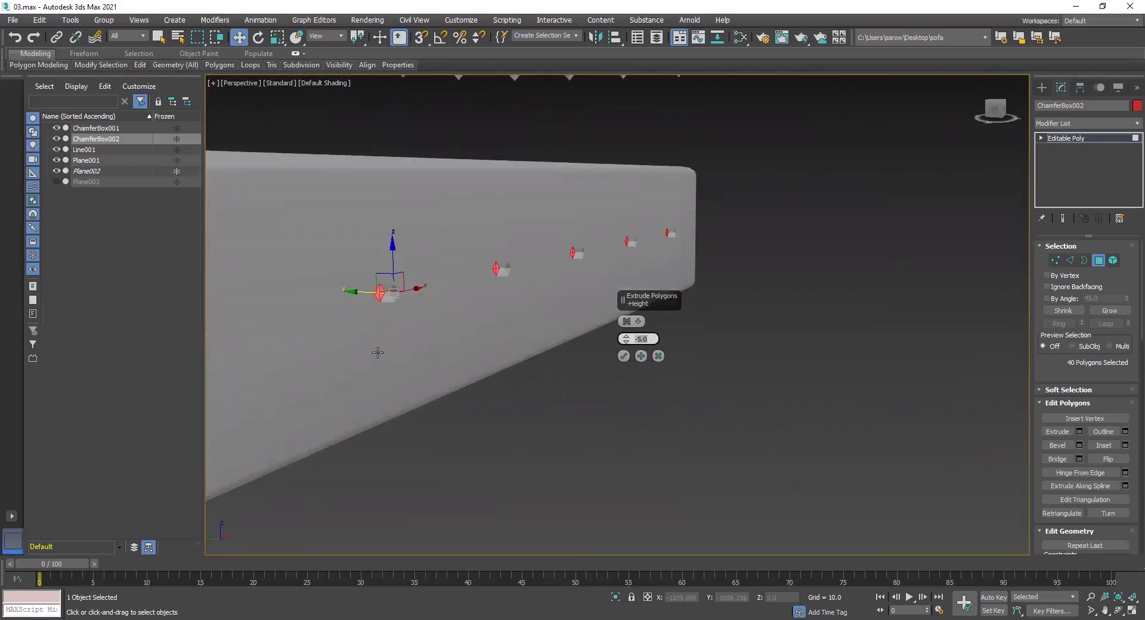
{"action": "middle_click_drag", "start_coordinate": [312, 357], "coordinate": [480, 359], "text": "alt"}
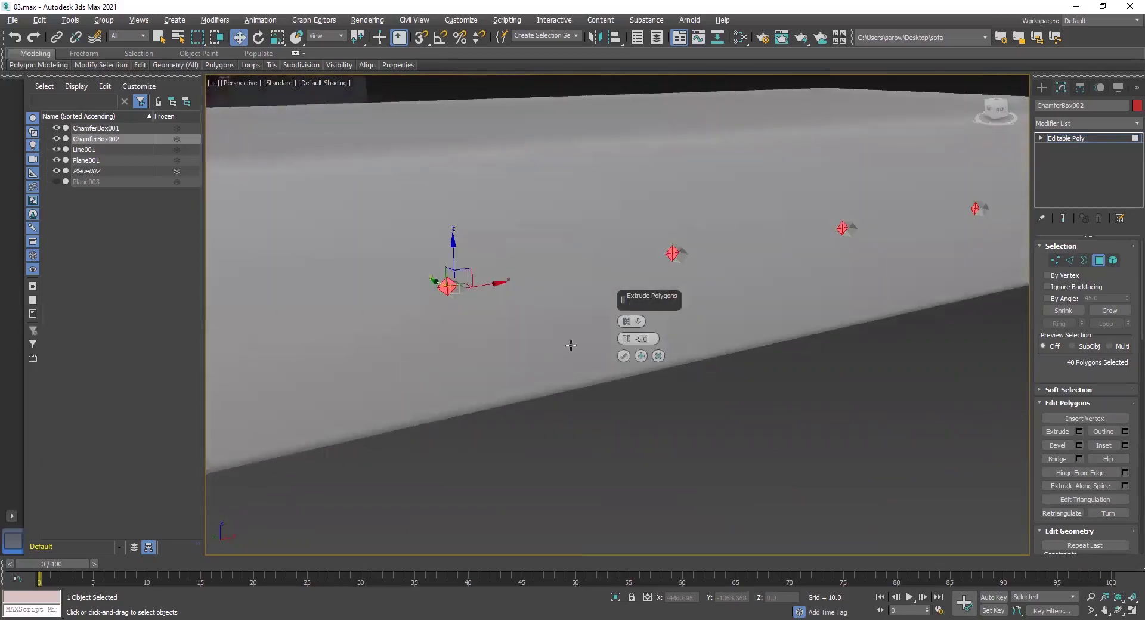
{"action": "left_click", "coordinate": [624, 362]}
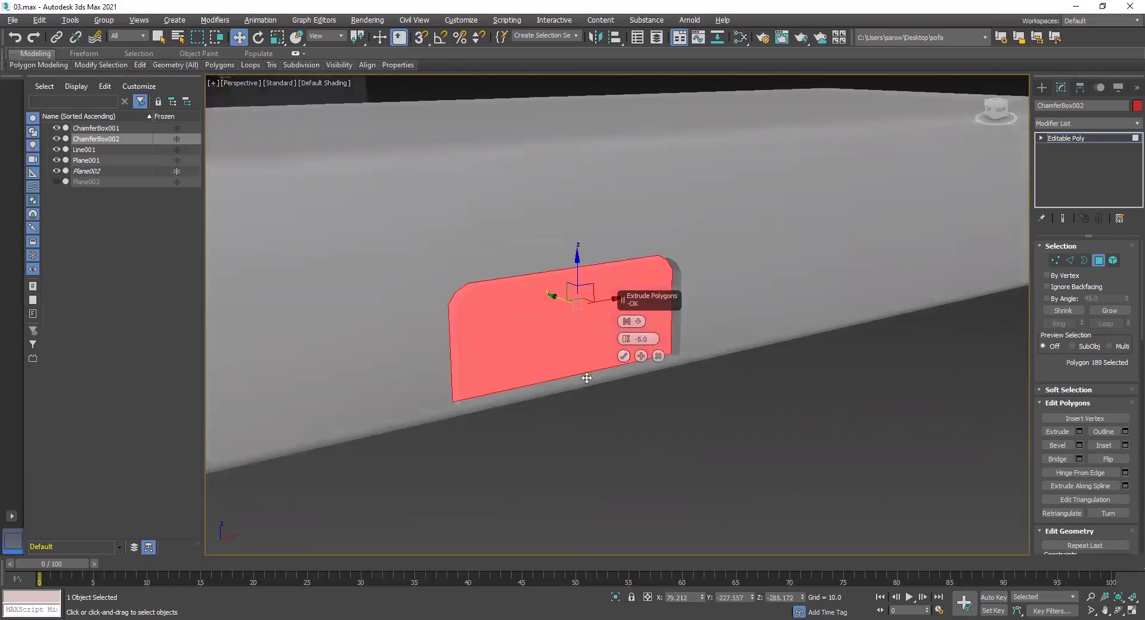
{"action": "key", "text": "ctrl+z"}
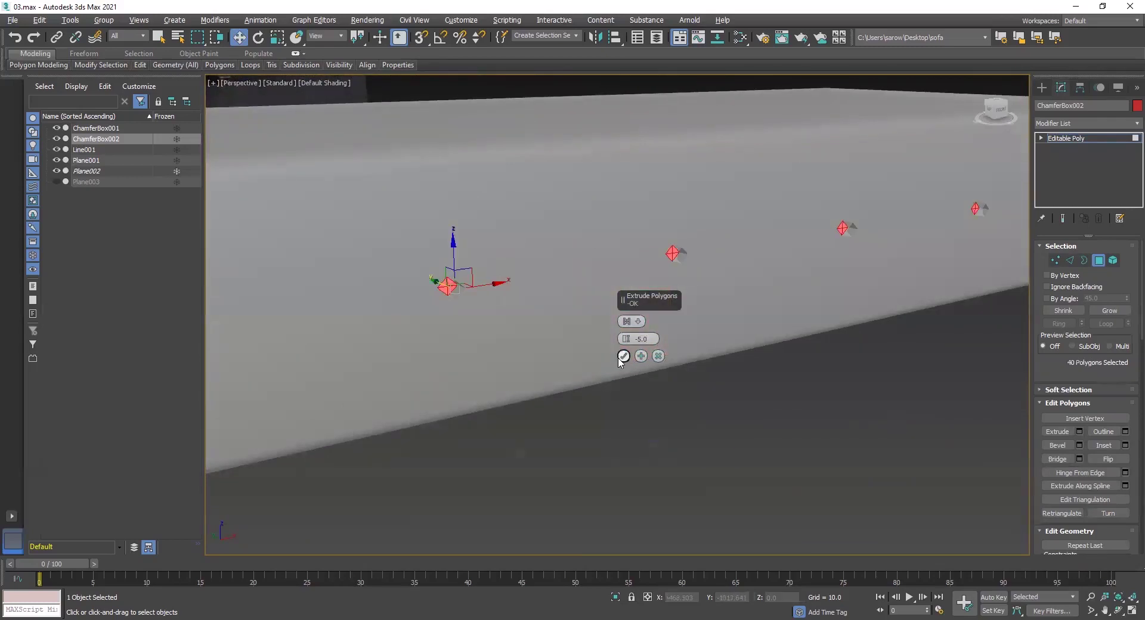
{"action": "scroll", "coordinate": [402, 333], "scroll_direction": "down", "scroll_amount": 5}
{"action": "middle_click_drag", "start_coordinate": [401, 333], "coordinate": [639, 348]}
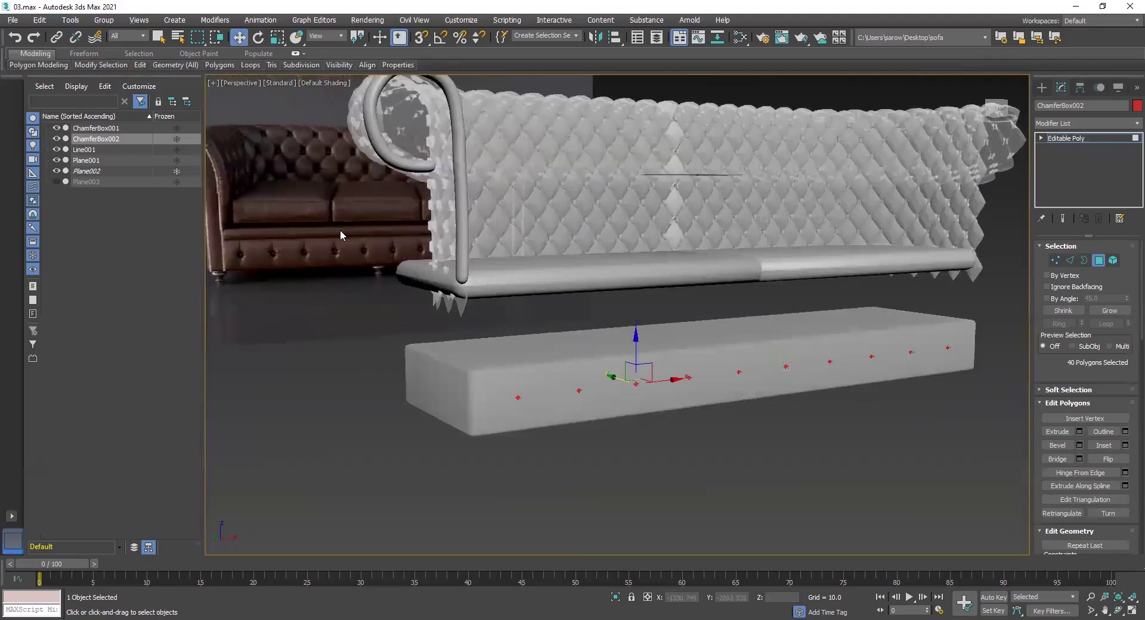
Examine the rail's recessed diamond points up close, leave polygon editing and compare them with the buttons on the reference sofa.
{"action": "scroll", "coordinate": [627, 365], "scroll_direction": "up", "scroll_amount": 5}
{"action": "scroll", "coordinate": [627, 365], "scroll_direction": "down", "scroll_amount": 2}
{"action": "scroll", "coordinate": [627, 365], "scroll_direction": "up", "scroll_amount": 2}
{"action": "middle_click_drag", "start_coordinate": [626, 366], "coordinate": [588, 388], "text": "alt"}
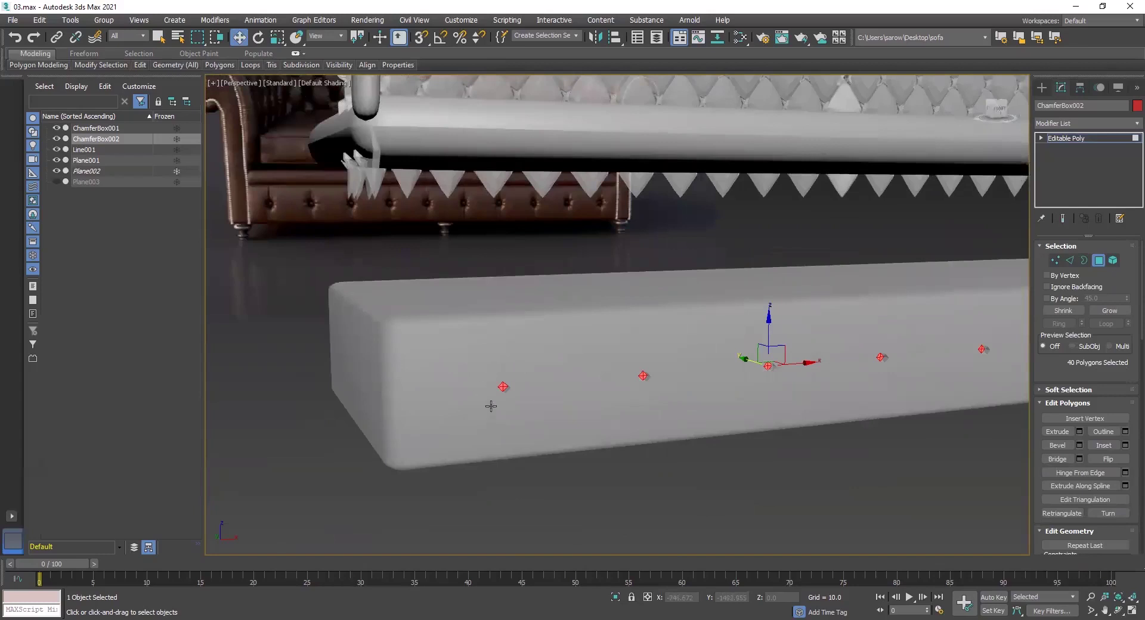
{"action": "scroll", "coordinate": [490, 406], "scroll_direction": "up", "scroll_amount": 2}
{"action": "middle_click_drag", "start_coordinate": [491, 406], "coordinate": [517, 406]}
{"action": "scroll", "coordinate": [524, 406], "scroll_direction": "up", "scroll_amount": 2}
{"action": "middle_click_drag", "start_coordinate": [560, 365], "coordinate": [603, 388], "text": "alt"}
{"action": "middle_click_drag", "start_coordinate": [677, 371], "coordinate": [561, 381]}
{"action": "scroll", "coordinate": [581, 371], "scroll_direction": "down", "scroll_amount": 2}
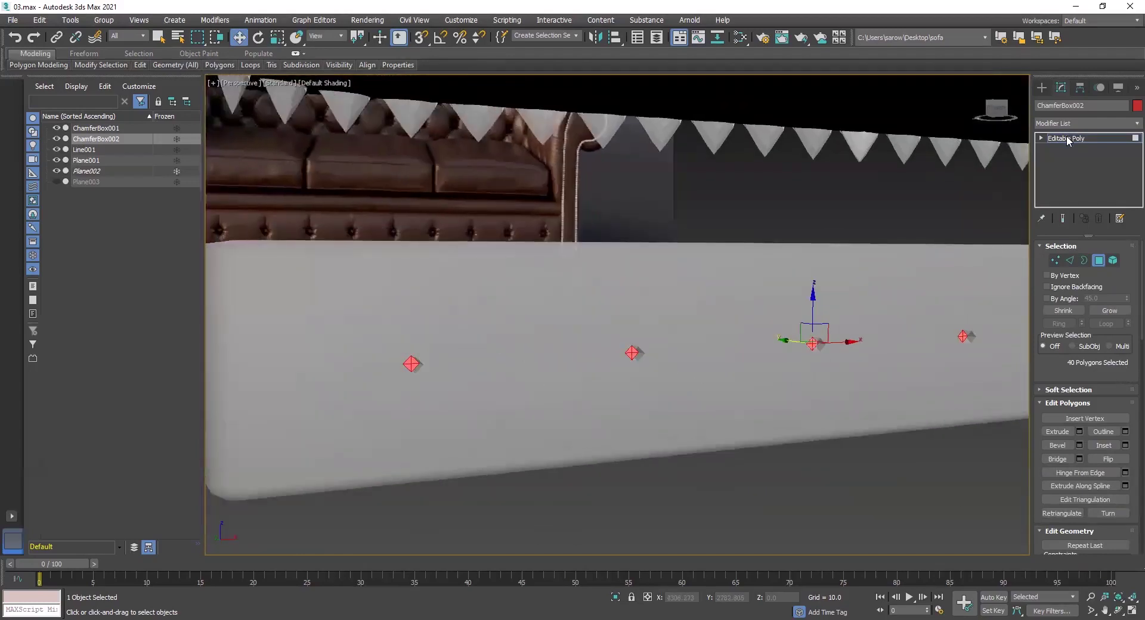
{"action": "left_click", "coordinate": [1068, 139]}
{"action": "middle_click_drag", "start_coordinate": [677, 349], "coordinate": [680, 350], "text": "alt"}
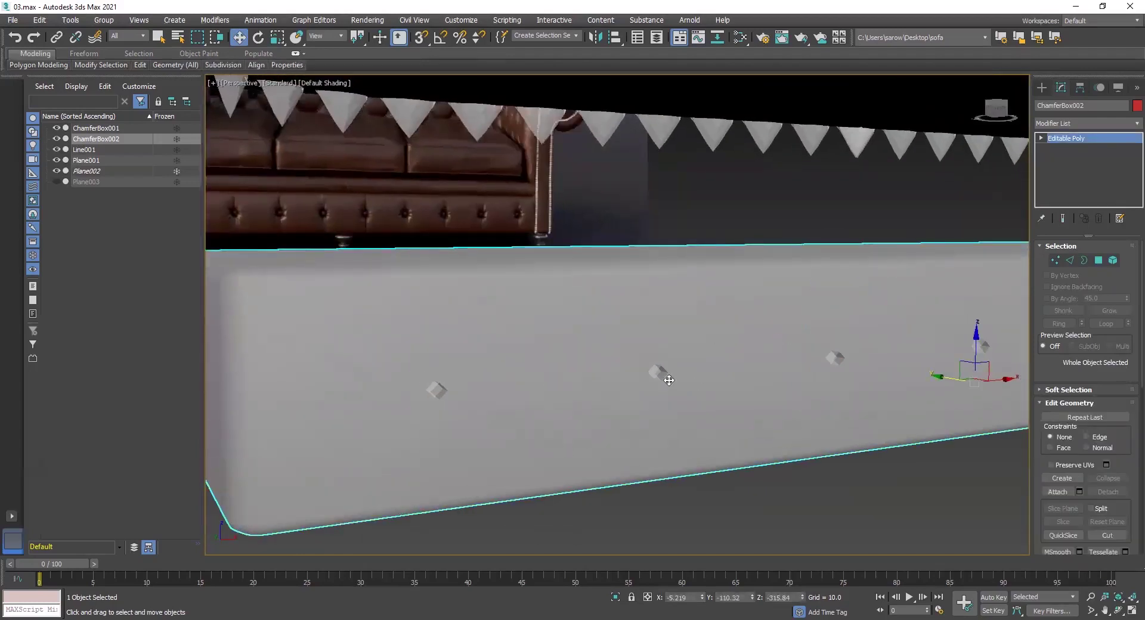
{"action": "middle_click_drag", "start_coordinate": [432, 221], "coordinate": [434, 222], "text": "alt"}
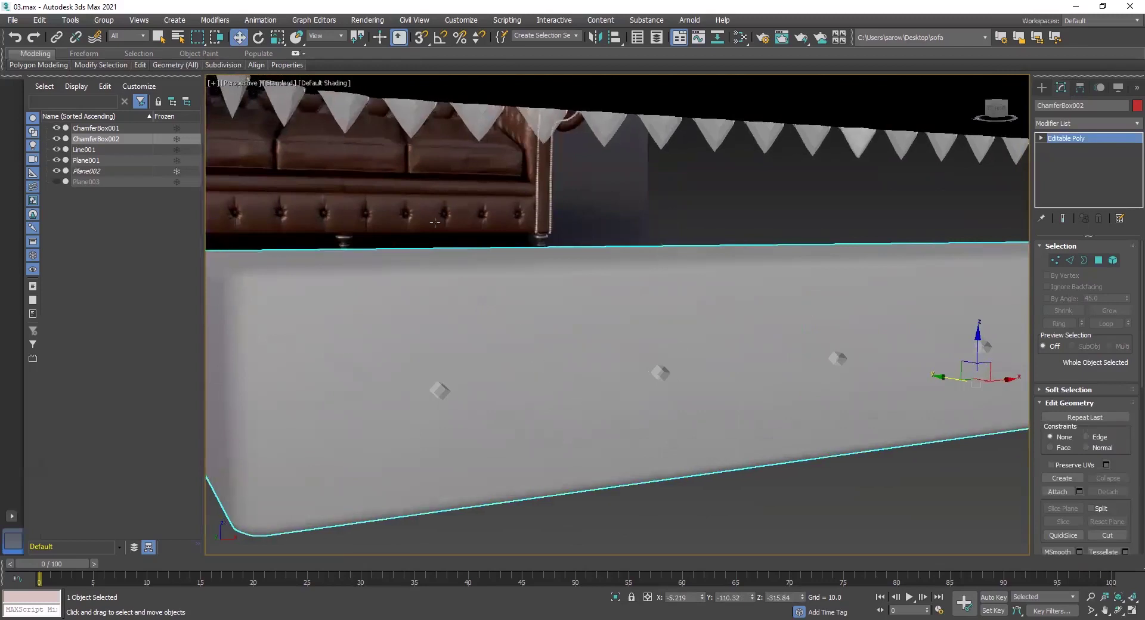
{"action": "middle_click_drag", "start_coordinate": [511, 464], "coordinate": [516, 454], "text": "alt"}
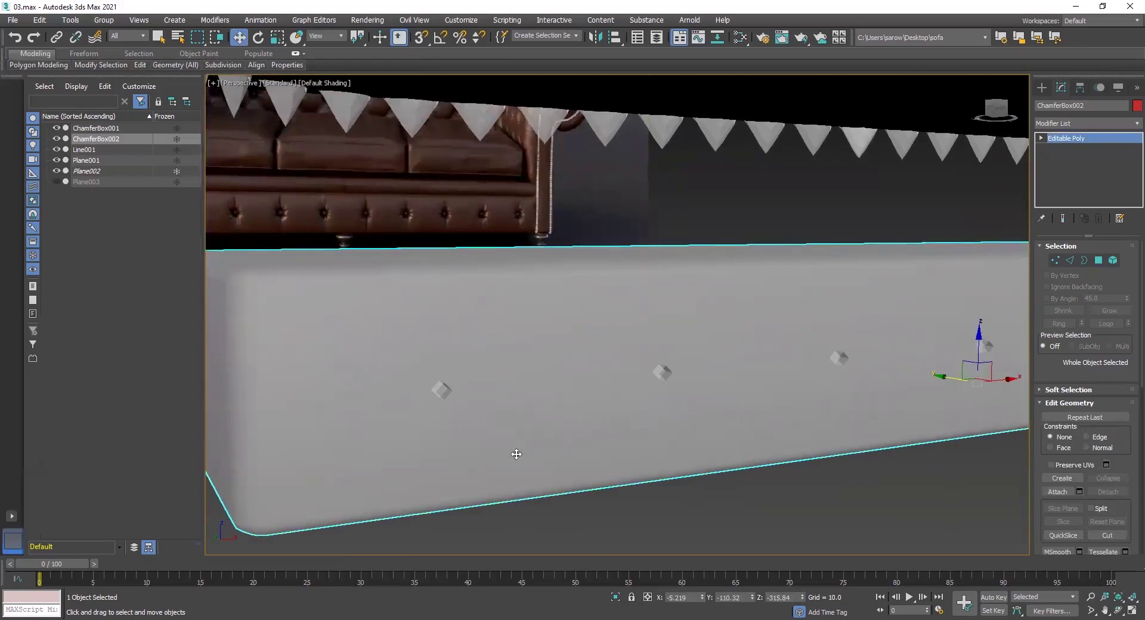
Show the mesh edges and select the two large front polygons between the rail's end corner and its first button point.
{"action": "key", "text": "F4"}
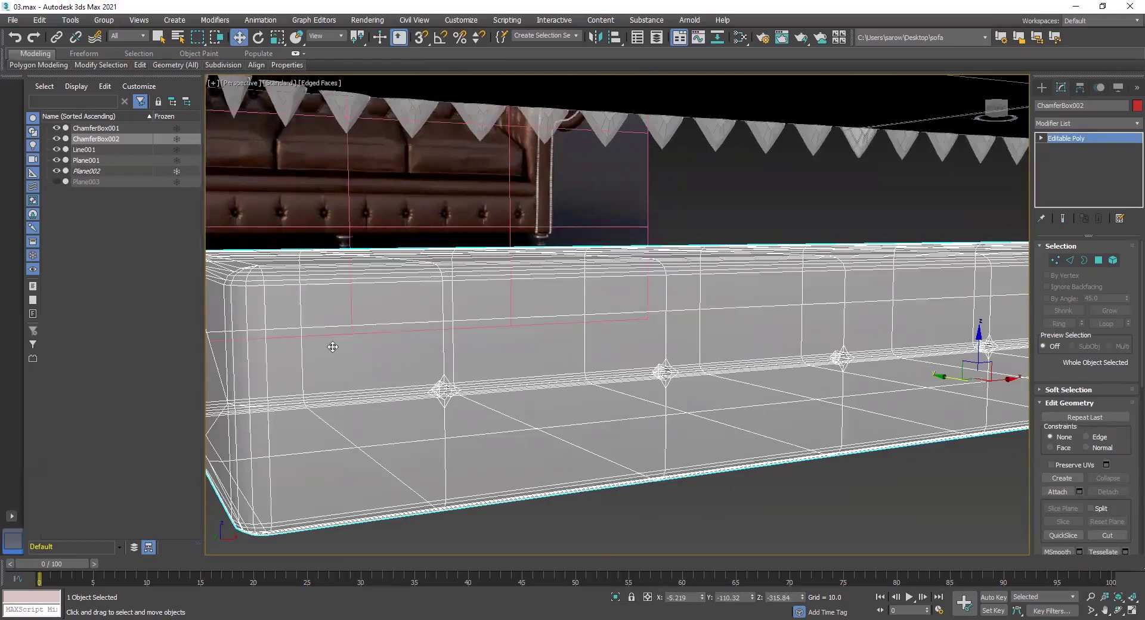
{"action": "left_click", "coordinate": [1098, 261]}
{"action": "left_click", "coordinate": [368, 359]}
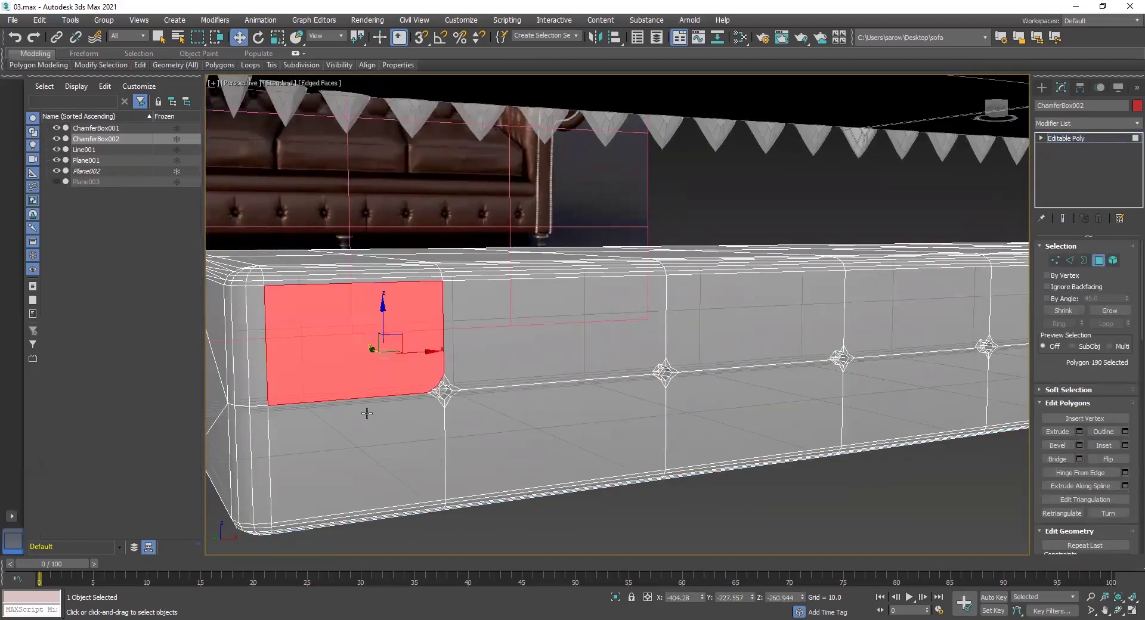
{"action": "left_click", "coordinate": [367, 423], "text": "ctrl"}
{"action": "middle_click_drag", "start_coordinate": [406, 439], "coordinate": [449, 408], "text": "alt"}
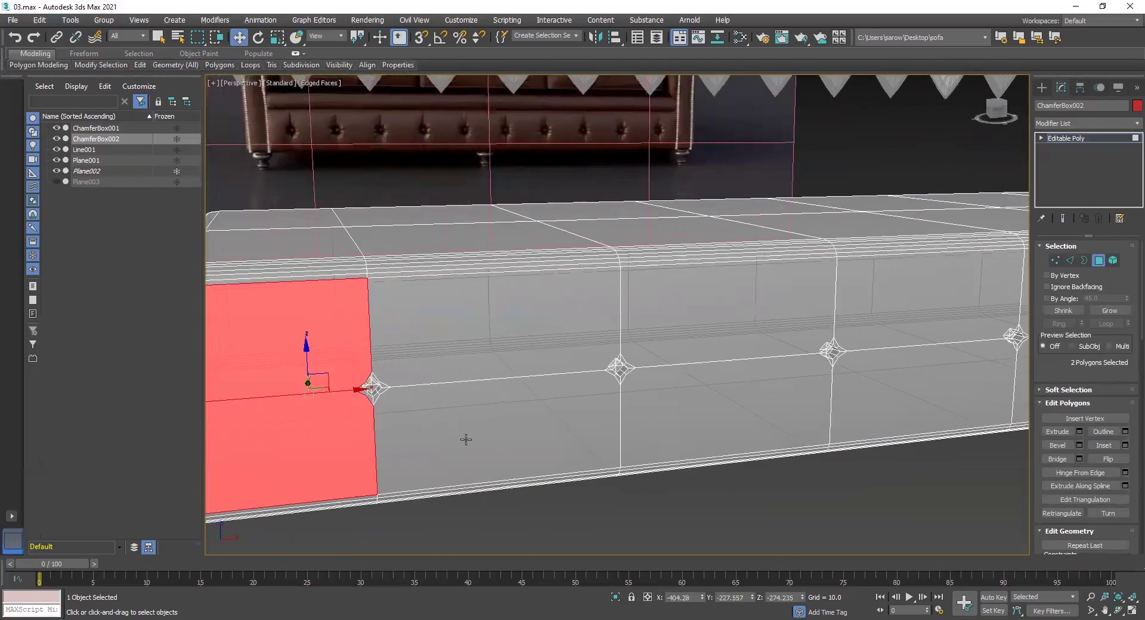
{"action": "middle_click_drag", "start_coordinate": [451, 366], "coordinate": [490, 368], "text": "alt"}
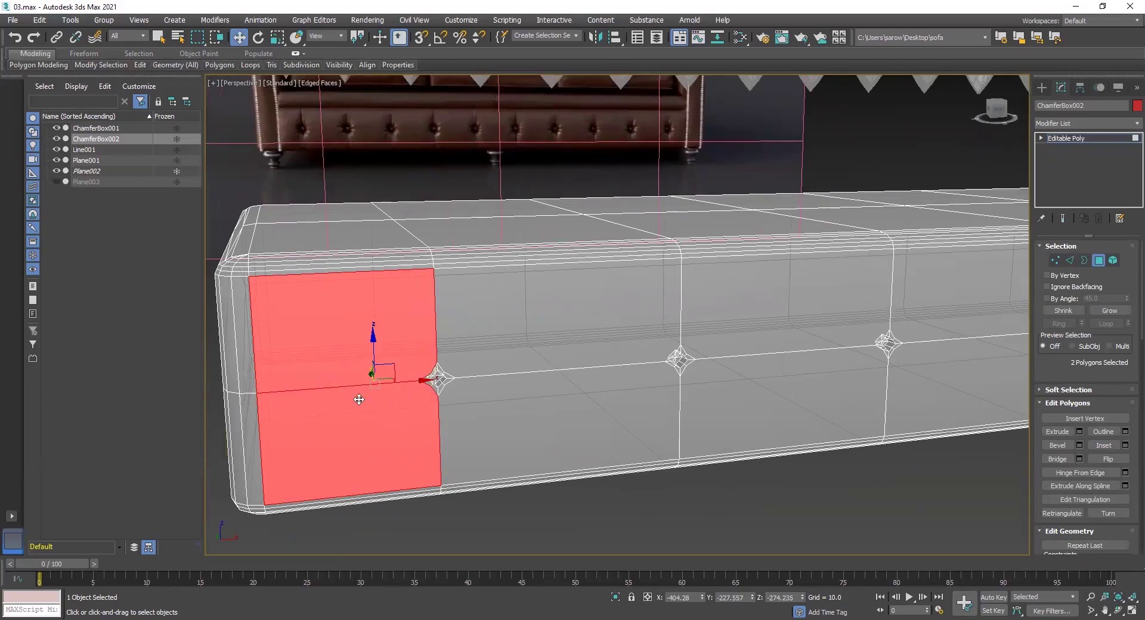
{"action": "middle_click_drag", "start_coordinate": [411, 415], "coordinate": [327, 388], "text": "alt"}
{"action": "mouse_move", "coordinate": [401, 406]}
{"action": "middle_mouse_down", "text": "alt"}
{"action": "mouse_move", "coordinate": [394, 427]}
{"action": "mouse_move", "coordinate": [388, 407]}
{"action": "middle_mouse_up", "text": "alt"}
{"action": "scroll", "coordinate": [387, 408], "scroll_direction": "up", "scroll_amount": 3}
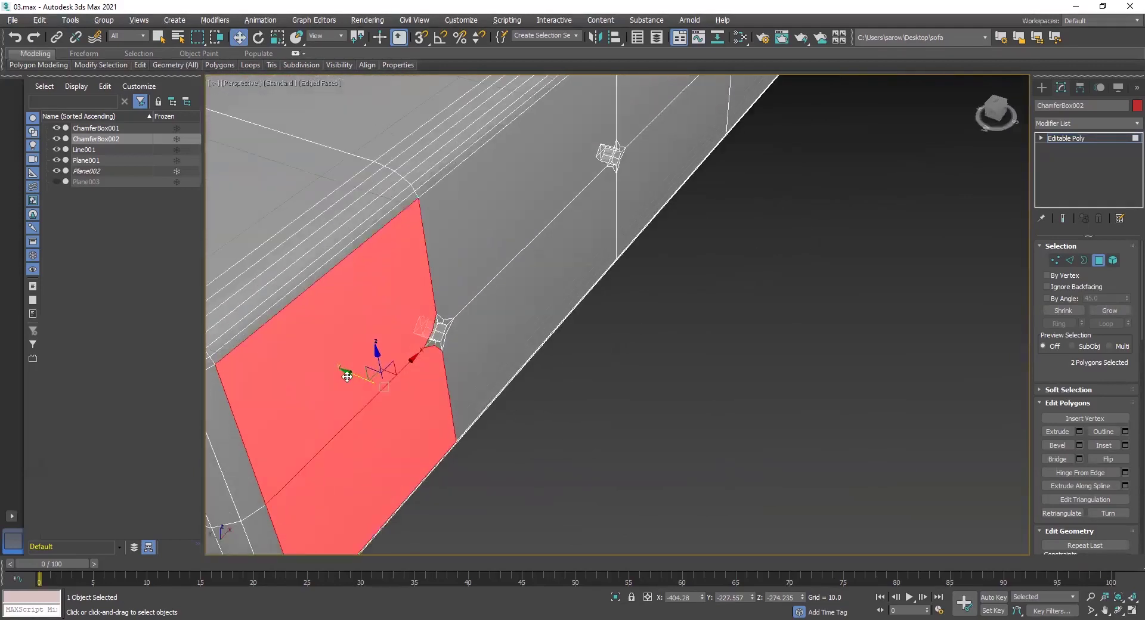
{"action": "middle_click_drag", "start_coordinate": [347, 376], "coordinate": [328, 373], "text": "alt"}
{"action": "middle_click_drag", "start_coordinate": [386, 398], "coordinate": [389, 396], "text": "alt"}
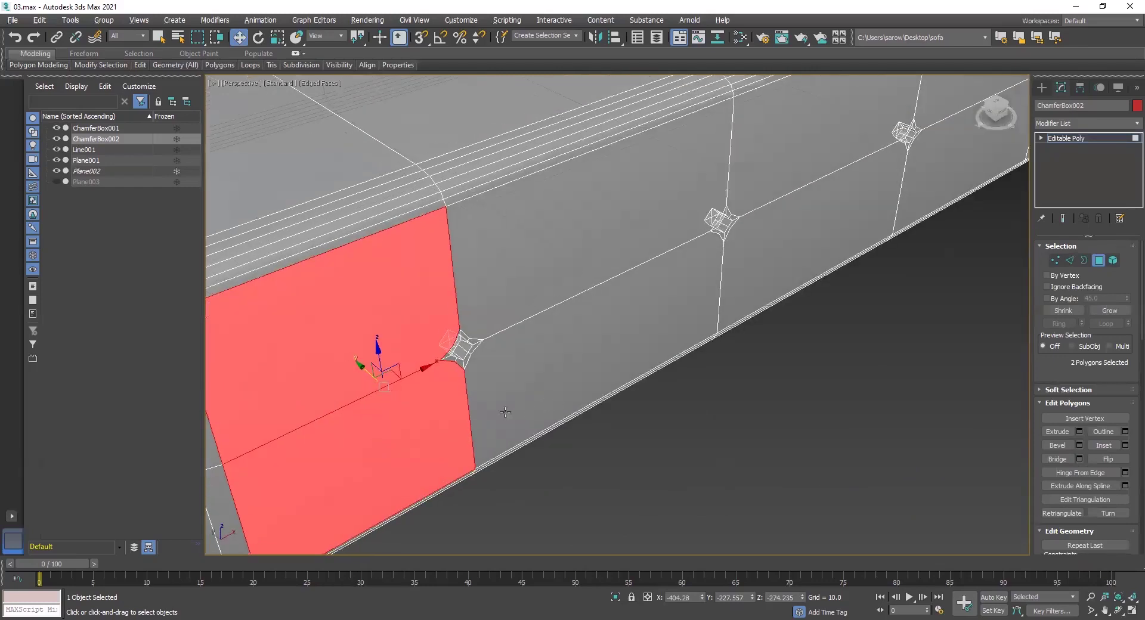
{"action": "scroll", "coordinate": [509, 396], "scroll_direction": "down", "scroll_amount": 3}
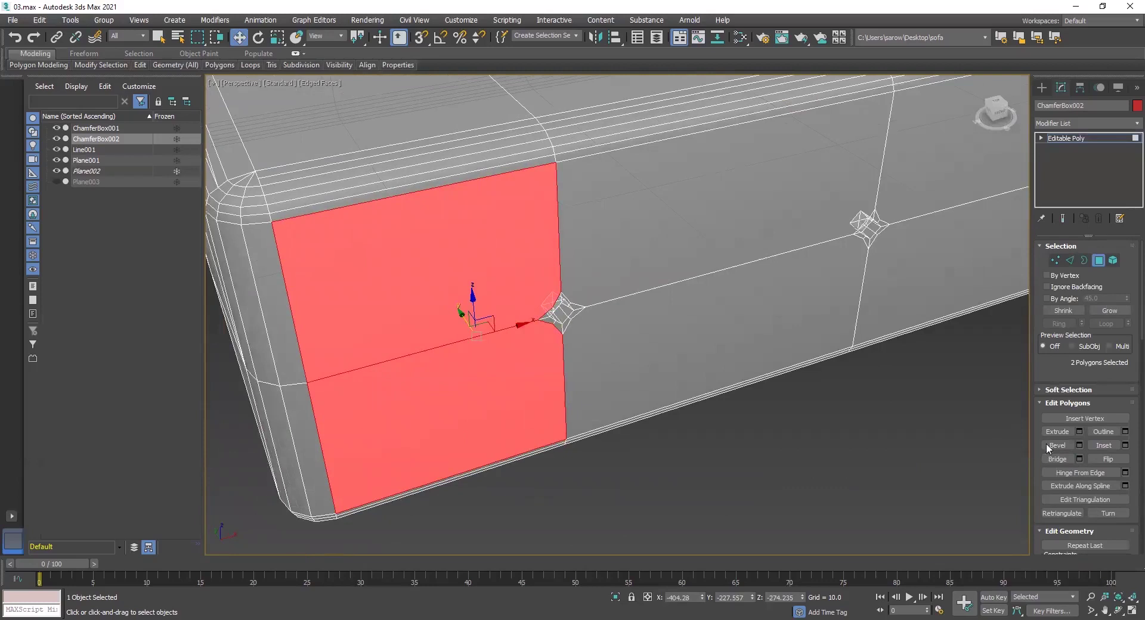
Start a Bevel on the two selected end polygons and set its height to 1.0.
{"action": "left_click", "coordinate": [1078, 445]}
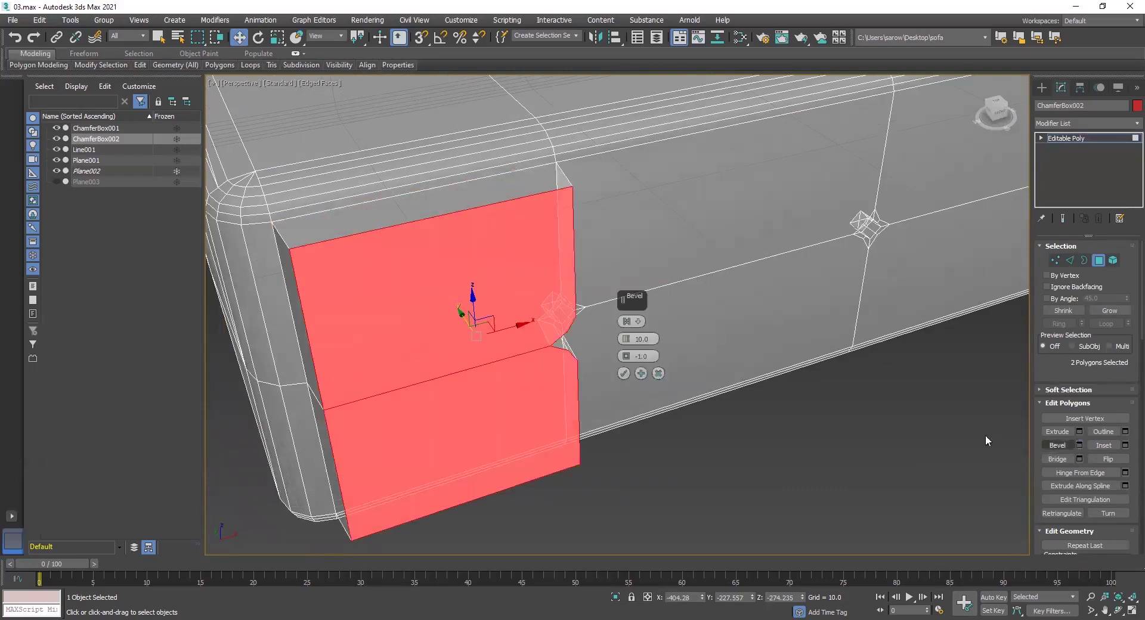
{"action": "middle_click_drag", "start_coordinate": [482, 406], "coordinate": [536, 384], "text": "alt"}
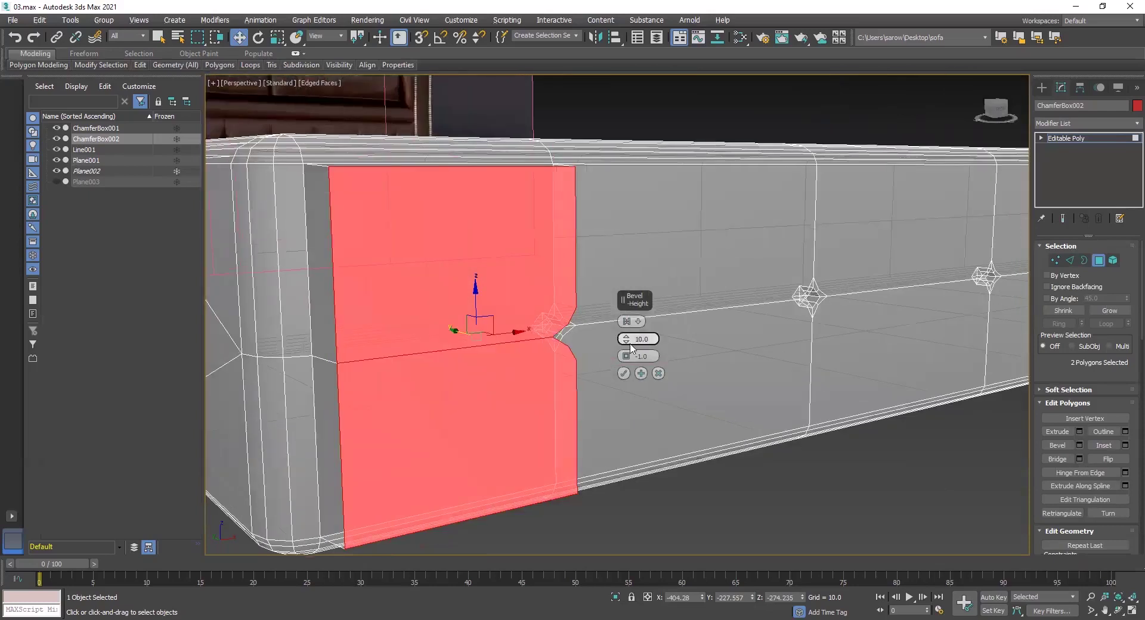
{"action": "left_click_drag", "start_coordinate": [628, 346], "coordinate": [625, 394]}
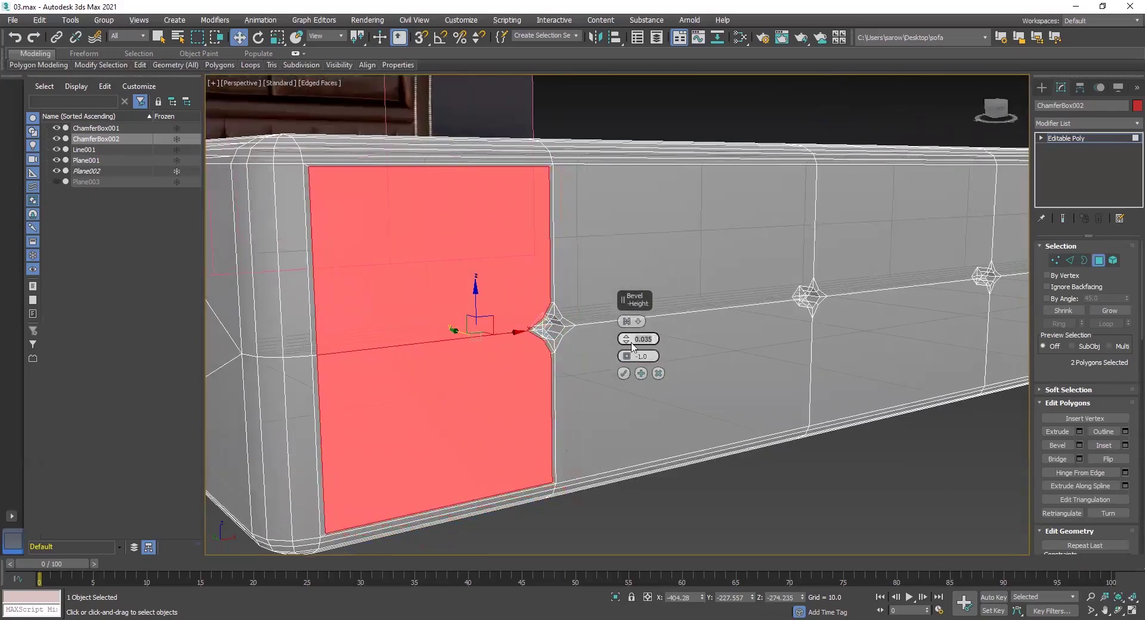
{"action": "type", "text": "0.5"}
{"action": "middle_click_drag", "start_coordinate": [406, 248], "coordinate": [593, 310], "text": "alt"}
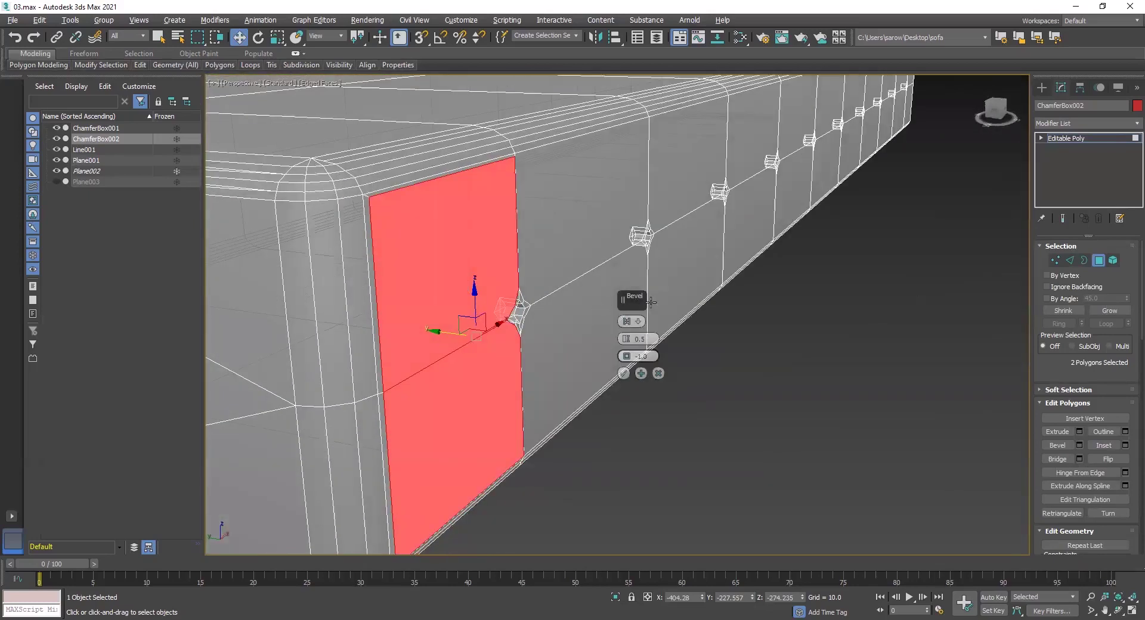
{"action": "left_click_drag", "start_coordinate": [652, 339], "coordinate": [608, 338]}
{"action": "type", "text": "1"}
{"action": "key", "text": "Return"}
{"action": "middle_click_drag", "start_coordinate": [467, 249], "coordinate": [467, 326], "text": "alt"}
{"action": "middle_click_drag", "start_coordinate": [509, 381], "coordinate": [527, 382], "text": "alt"}
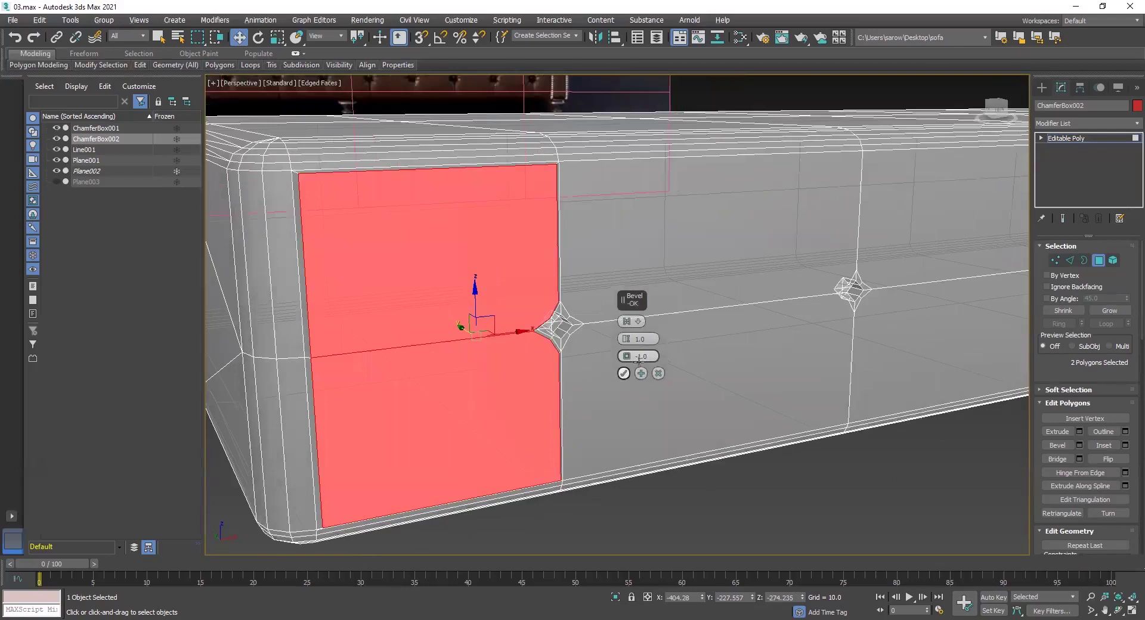
Try different outline amounts for the bevel on the end polygons and undo the accidental polygon selection.
{"action": "left_click_drag", "start_coordinate": [628, 359], "coordinate": [624, 359]}
{"action": "middle_click_drag", "start_coordinate": [411, 274], "coordinate": [353, 250], "text": "alt"}
{"action": "middle_click_drag", "start_coordinate": [429, 242], "coordinate": [560, 330], "text": "alt"}
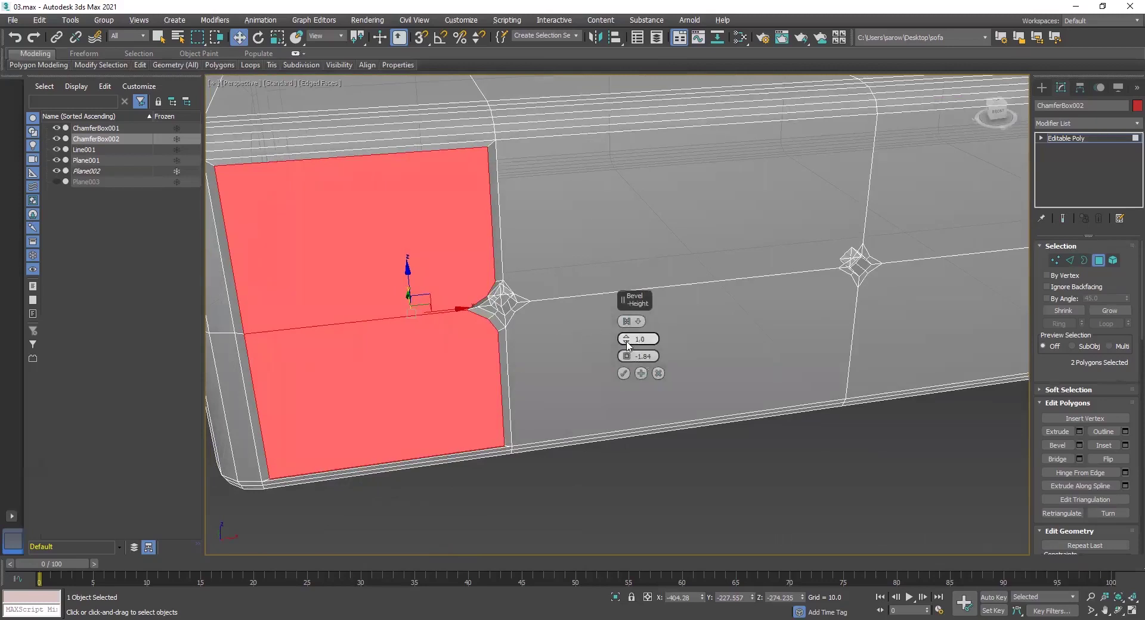
{"action": "left_click_drag", "start_coordinate": [626, 357], "coordinate": [626, 349]}
{"action": "left_click", "coordinate": [660, 356]}
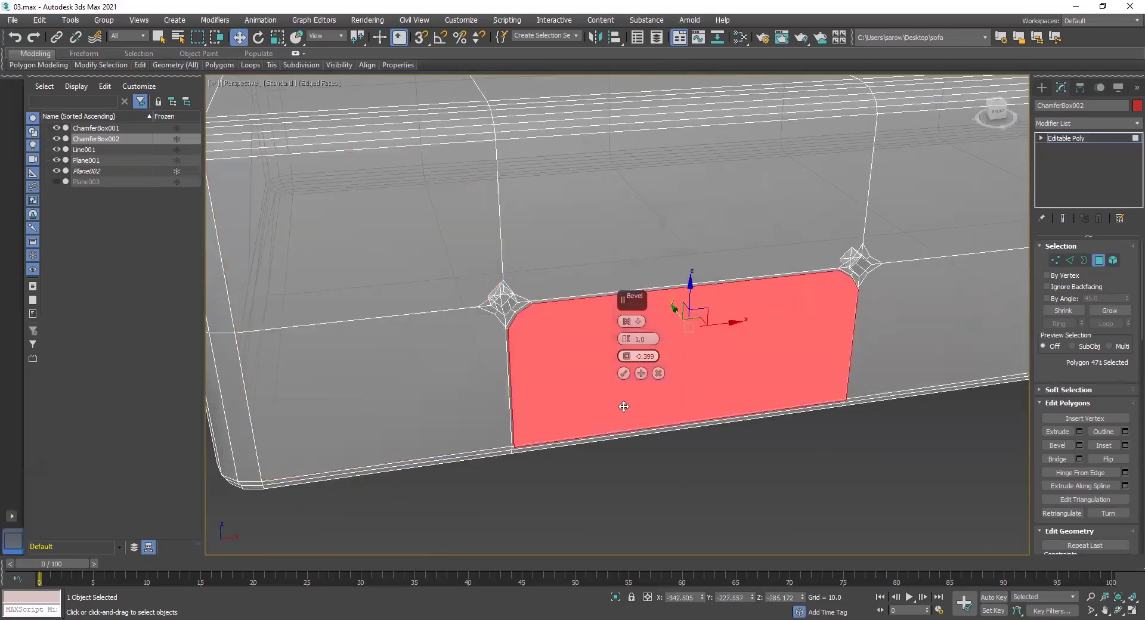
{"action": "key", "text": "ctrl+z"}
Set the bevel's outline to -1.0 so the two end polygons taper inward.
{"action": "left_click_drag", "start_coordinate": [654, 357], "coordinate": [637, 357]}
{"action": "type", "text": "1"}
{"action": "key", "text": "Return"}
{"action": "middle_click_drag", "start_coordinate": [585, 285], "coordinate": [714, 355], "text": "alt"}
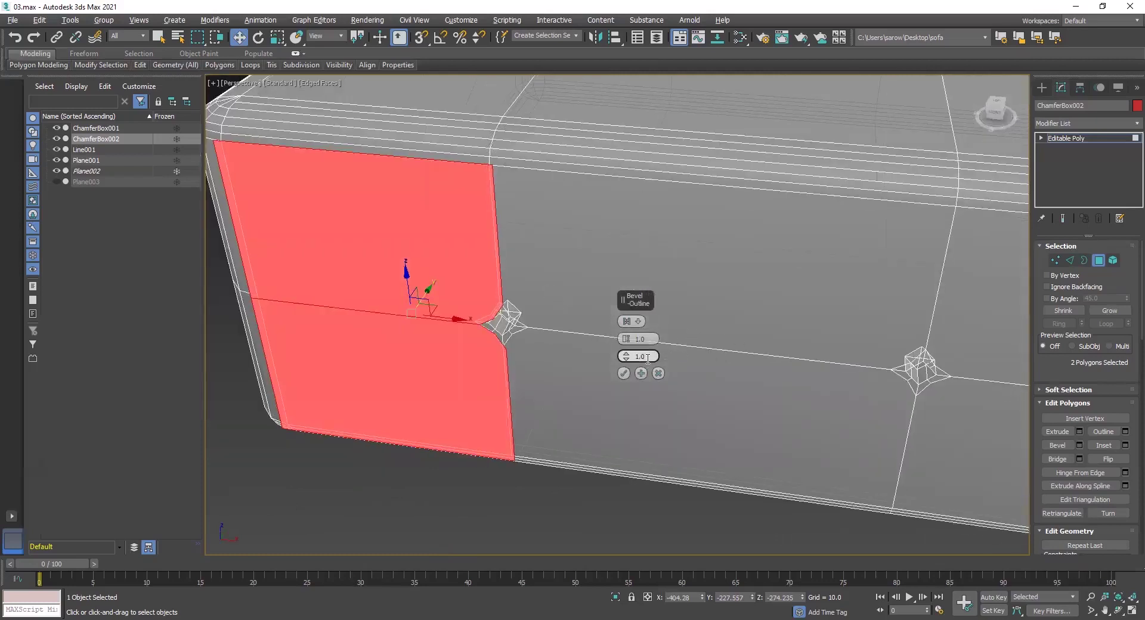
{"action": "type", "text": "-1"}
{"action": "key", "text": "Return"}
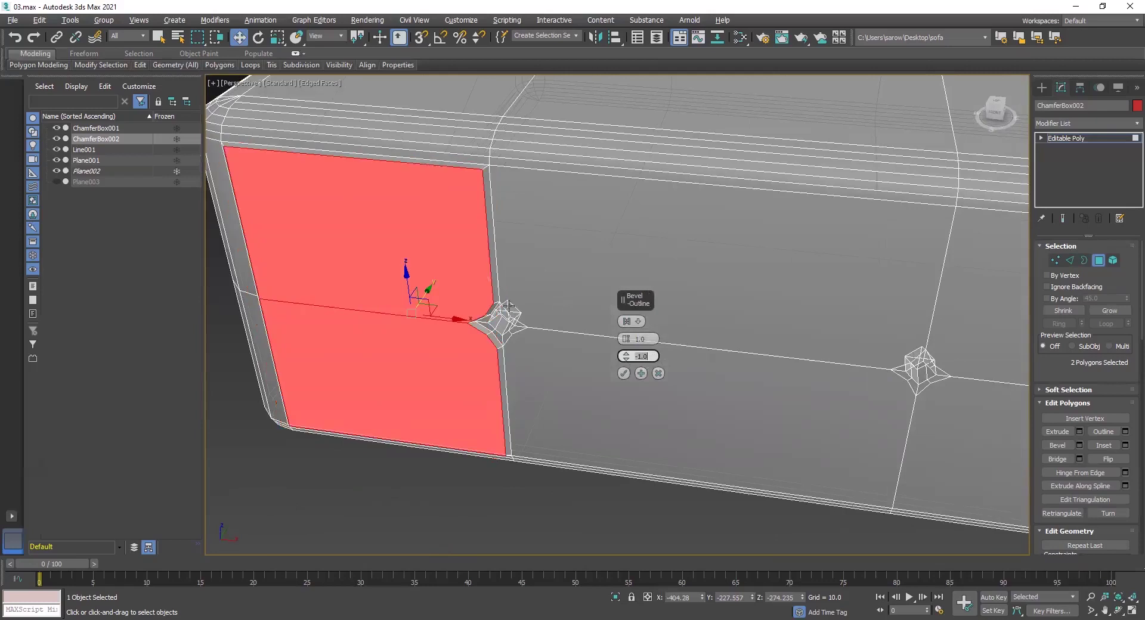
{"action": "middle_click_drag", "start_coordinate": [501, 241], "coordinate": [575, 311], "text": "alt"}
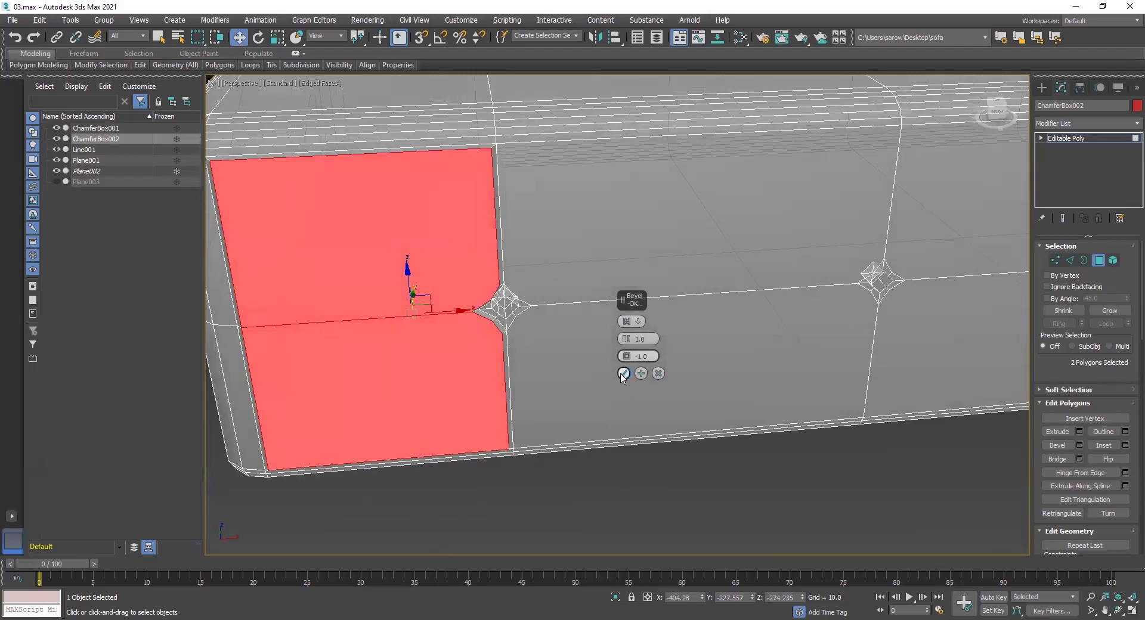
Try adding the adjacent pair of front polygons to the bevel.
{"action": "left_click", "coordinate": [708, 202], "text": "ctrl"}
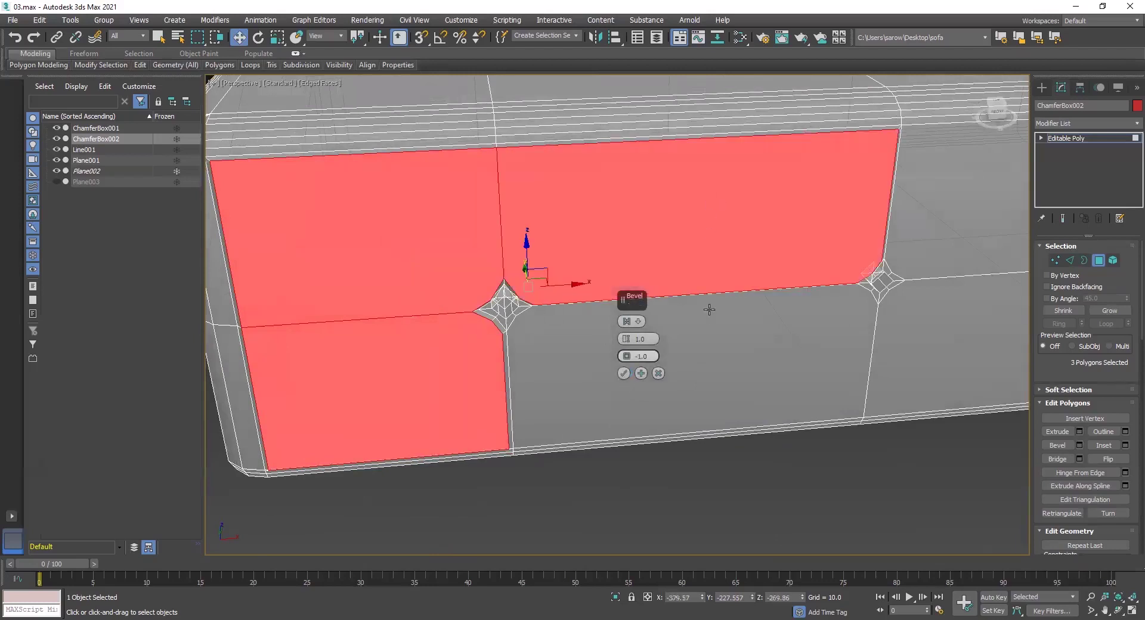
{"action": "left_click", "coordinate": [708, 313], "text": "ctrl"}
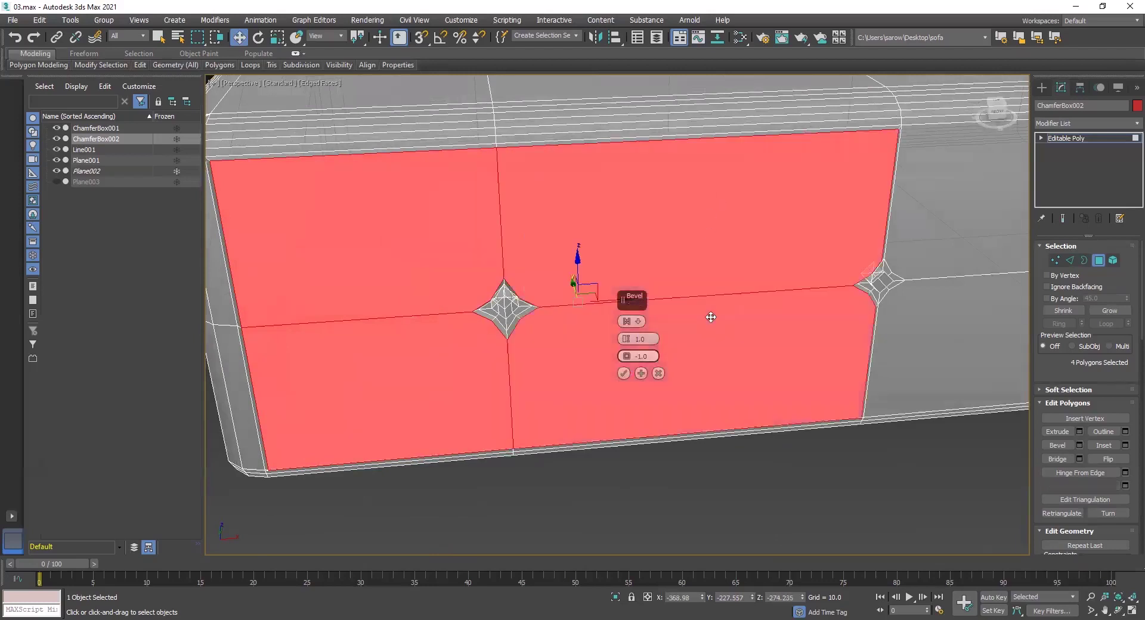
{"action": "left_click", "coordinate": [537, 311], "text": "alt"}
{"action": "left_click", "coordinate": [537, 303], "text": "alt"}
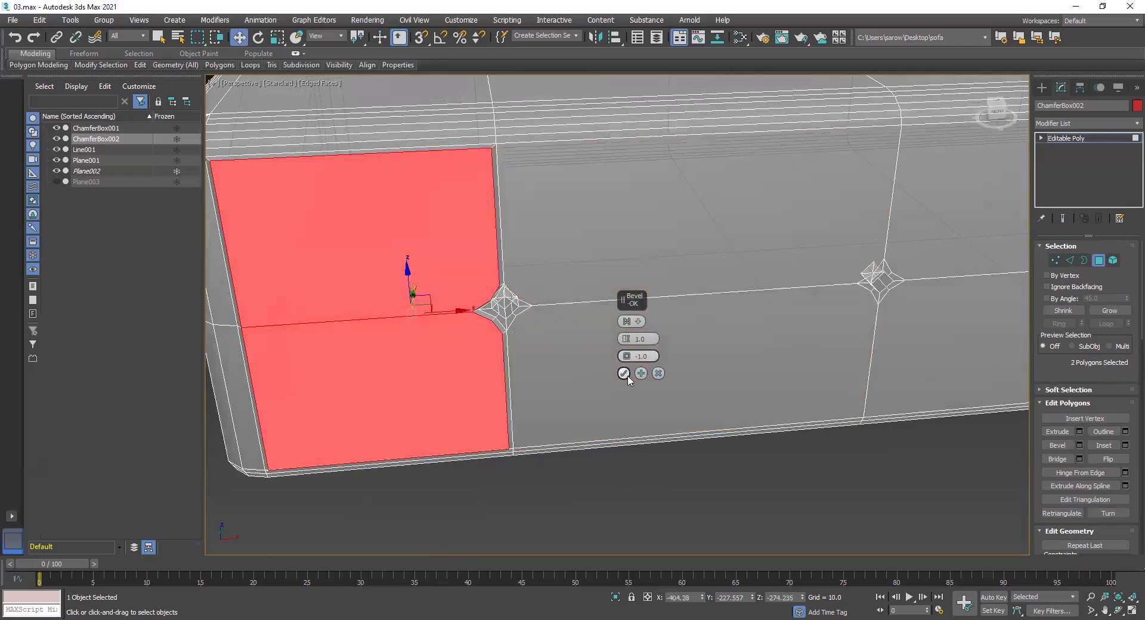
Bevel the front polygon pair between the first and second button points with height 1.0 and outline -1.0.
{"action": "left_click", "coordinate": [655, 278]}
{"action": "left_click", "coordinate": [636, 345], "text": "ctrl"}
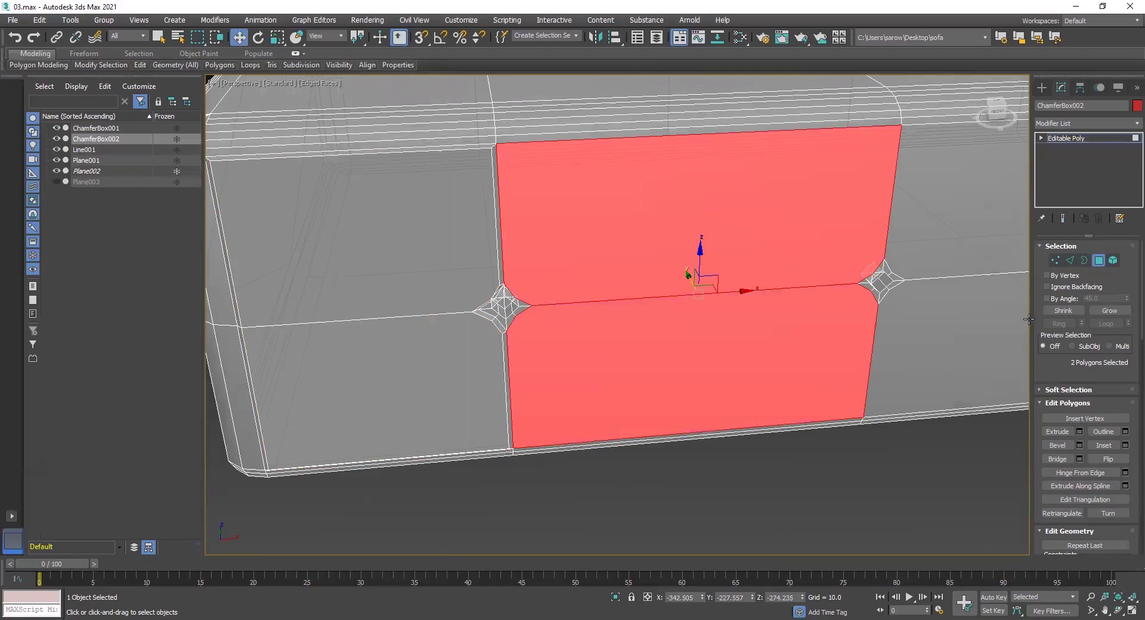
{"action": "left_click", "coordinate": [1052, 445]}
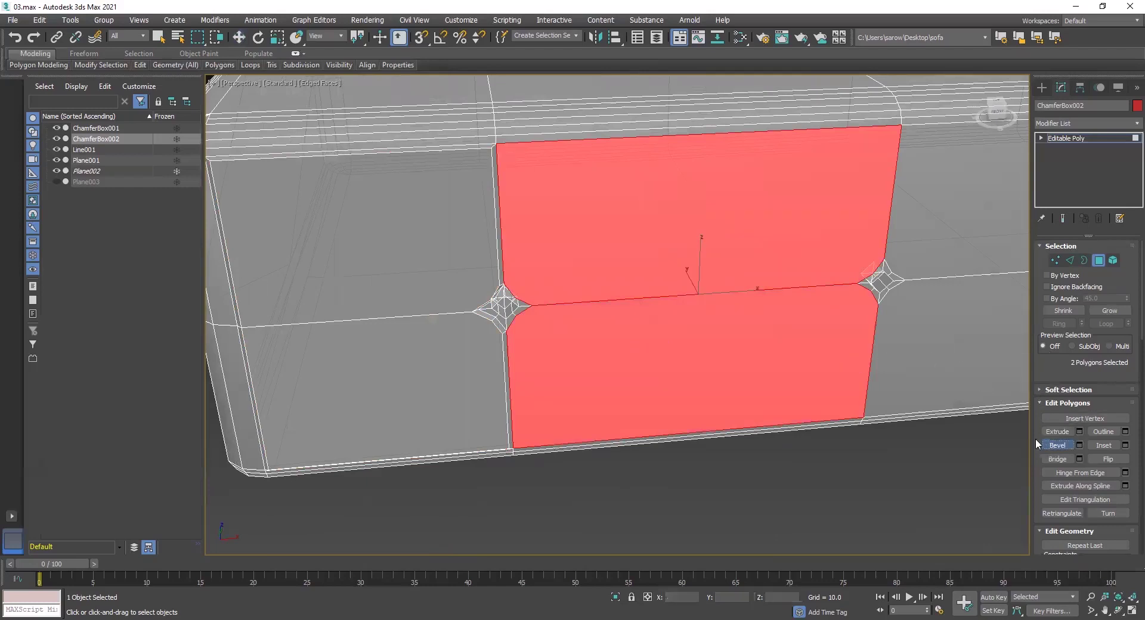
{"action": "middle_click_drag", "start_coordinate": [674, 279], "coordinate": [933, 377], "text": "alt"}
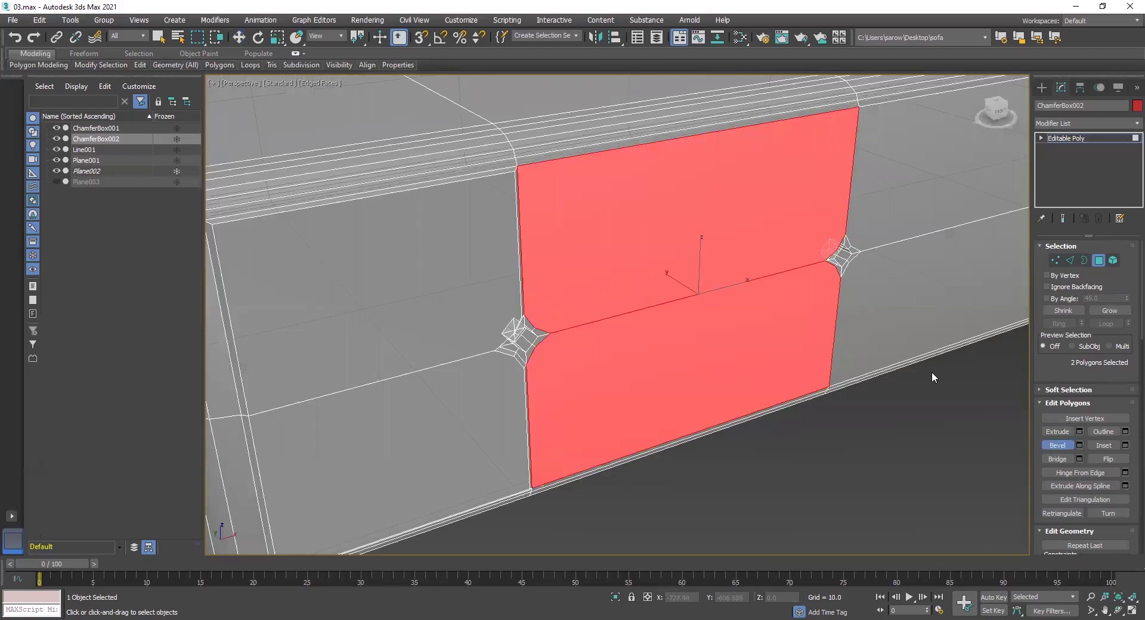
{"action": "left_click", "coordinate": [1079, 445]}
{"action": "middle_click_drag", "start_coordinate": [624, 312], "coordinate": [598, 314], "text": "alt"}
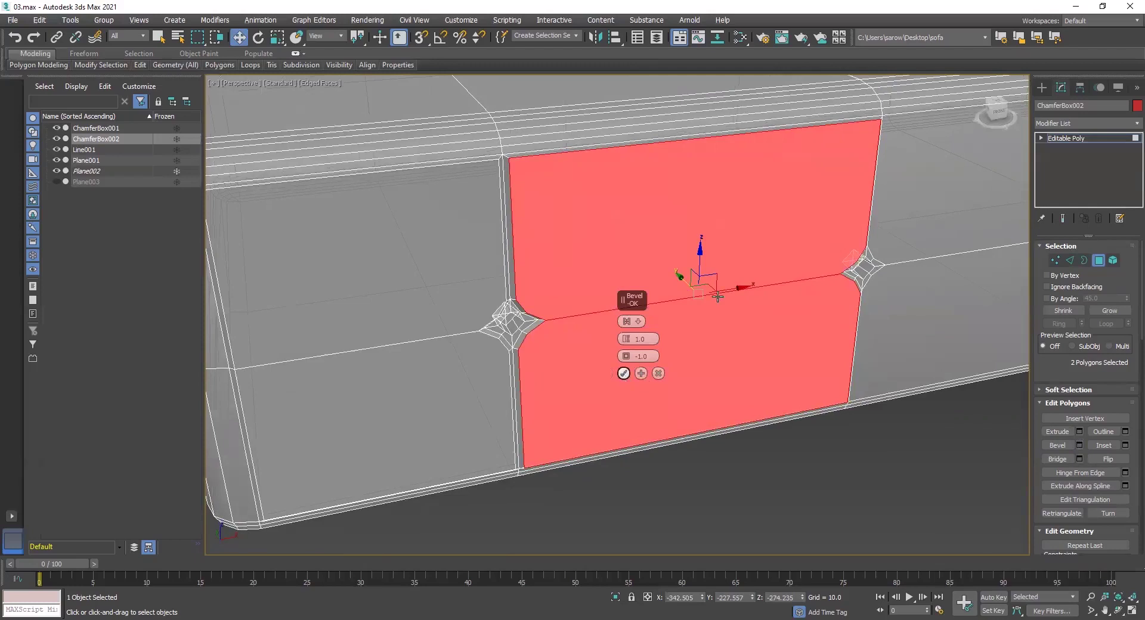
Bevel the front polygon pair between the second and third button points with height 1.0 and outline -1.0.
{"action": "middle_click_drag", "start_coordinate": [954, 256], "coordinate": [803, 265]}
{"action": "left_click", "coordinate": [836, 230]}
{"action": "left_click", "coordinate": [839, 307], "text": "ctrl"}
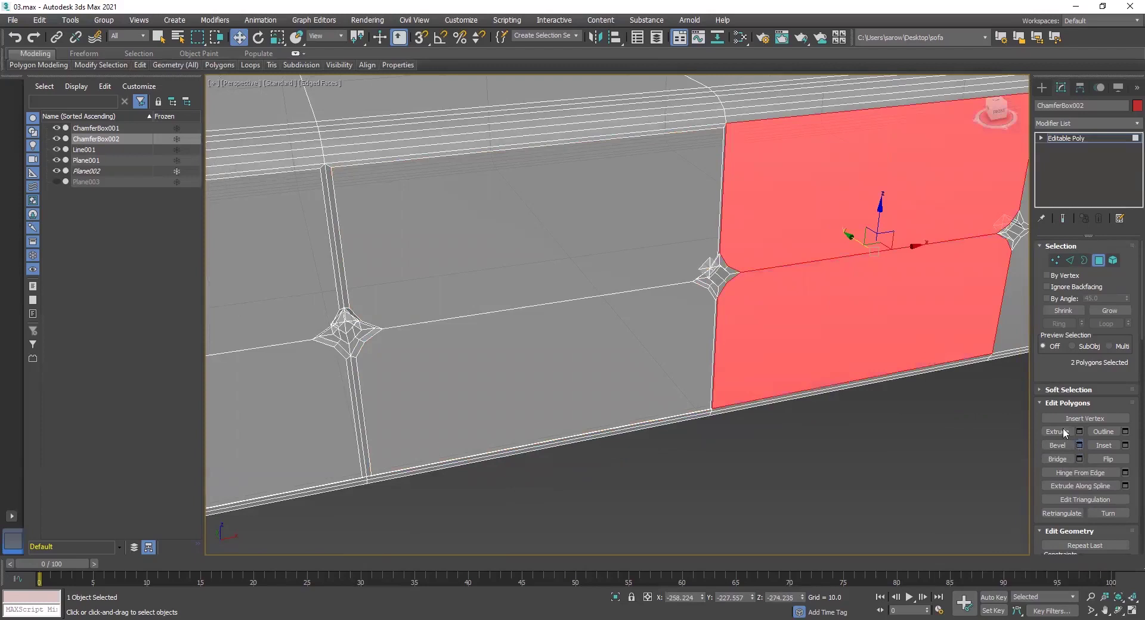
{"action": "left_click", "coordinate": [1079, 446]}
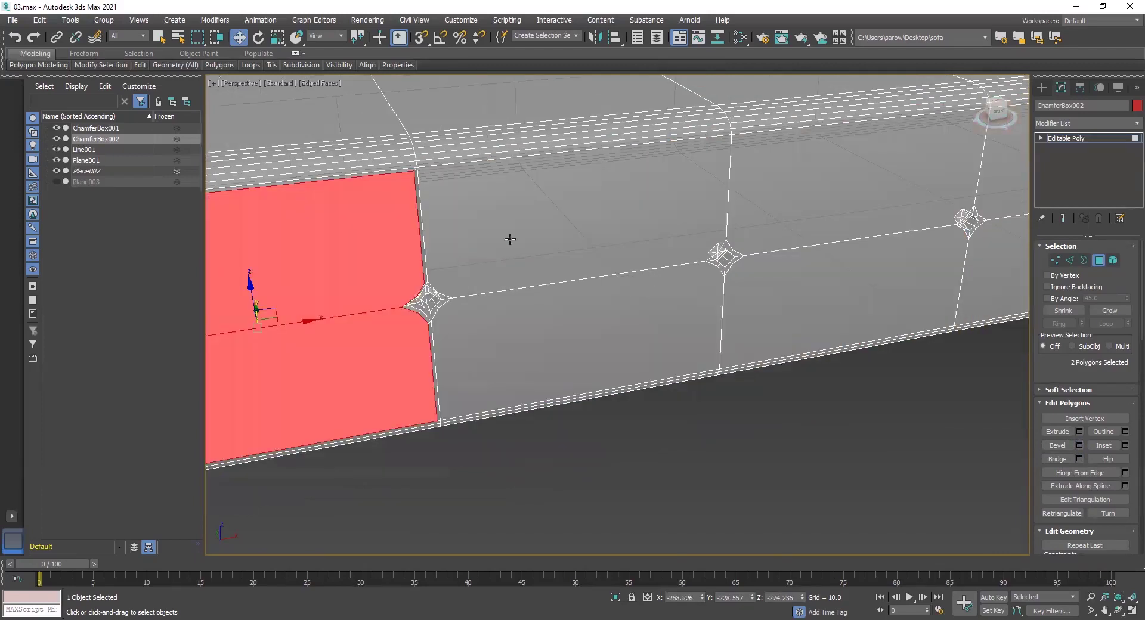
Bevel the fourth and fifth front polygon pairs along the rail separately, each with the same height 1.0 and outline -1.0.
{"action": "left_click", "coordinate": [511, 240]}
{"action": "left_click", "coordinate": [531, 316], "text": "ctrl"}
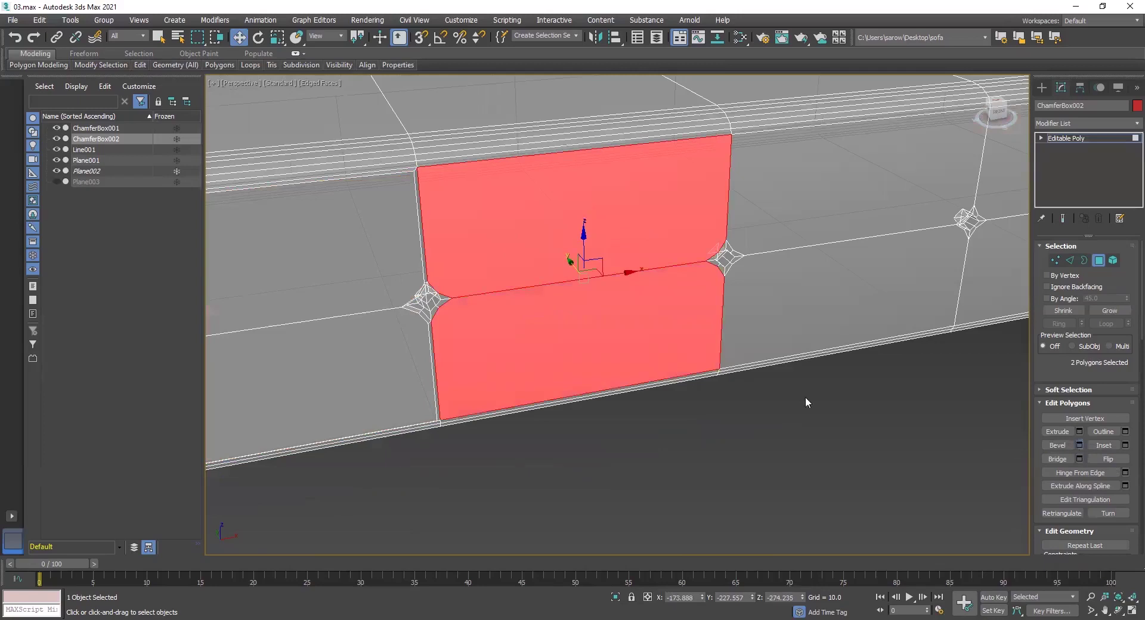
{"action": "left_click", "coordinate": [825, 237]}
{"action": "left_click", "coordinate": [836, 301], "text": "ctrl"}
{"action": "left_click", "coordinate": [1079, 445]}
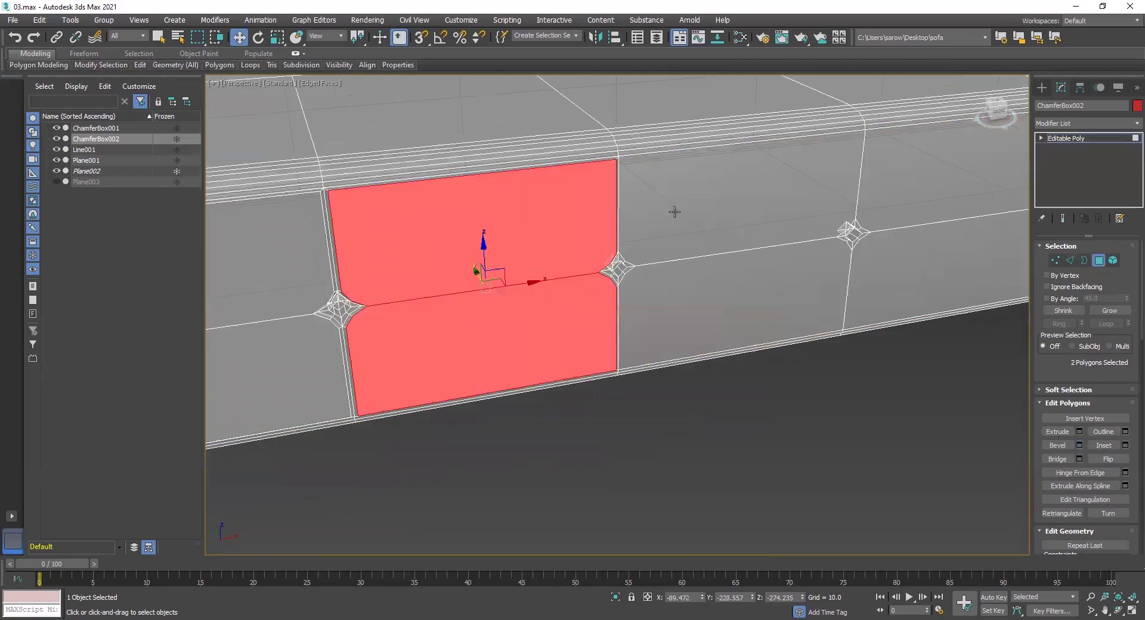
Bevel the sixth front polygon pair along the rail with the same height 1.0 and outline -1.0.
{"action": "left_click", "coordinate": [687, 256]}
{"action": "left_click", "coordinate": [696, 302], "text": "ctrl"}
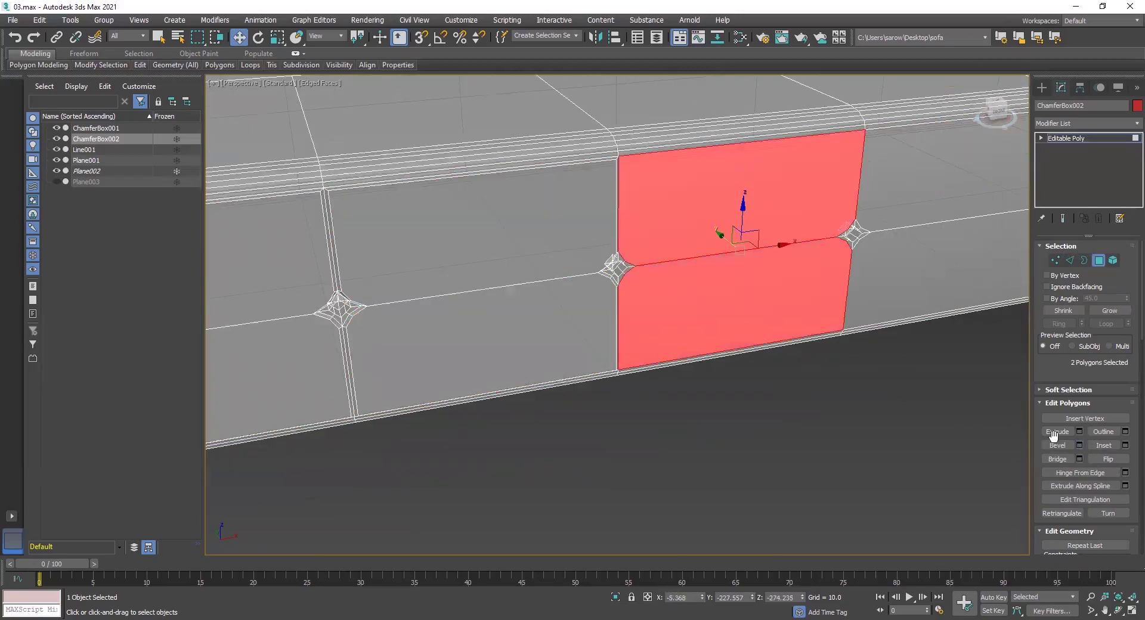
{"action": "left_click", "coordinate": [1079, 446]}
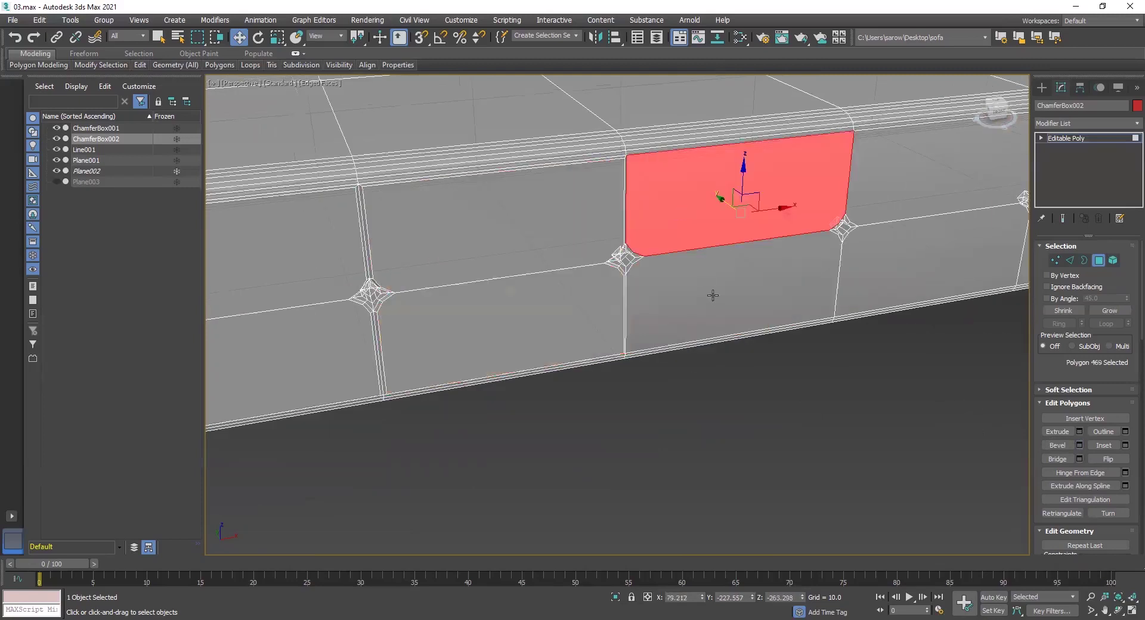
Bevel the seventh and eighth front polygon pairs along the rail separately, each with height 1.0 and outline -1.0.
{"action": "left_click", "coordinate": [725, 306], "text": "ctrl"}
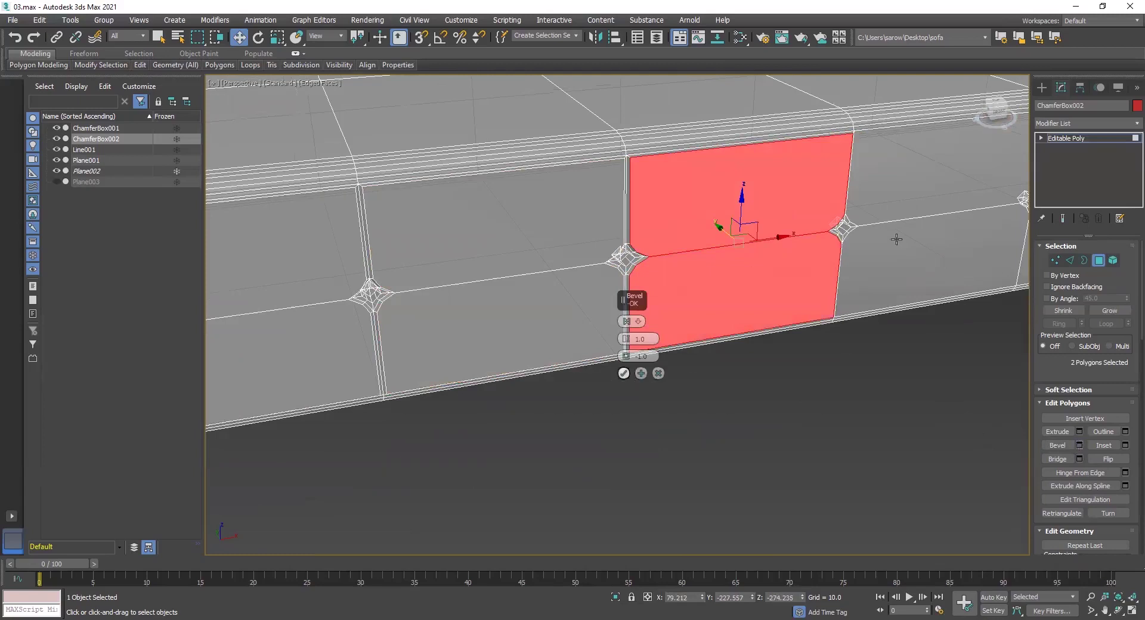
{"action": "left_click", "coordinate": [897, 209]}
{"action": "left_click", "coordinate": [900, 238], "text": "ctrl"}
{"action": "middle_click_drag", "start_coordinate": [900, 240], "coordinate": [618, 320]}
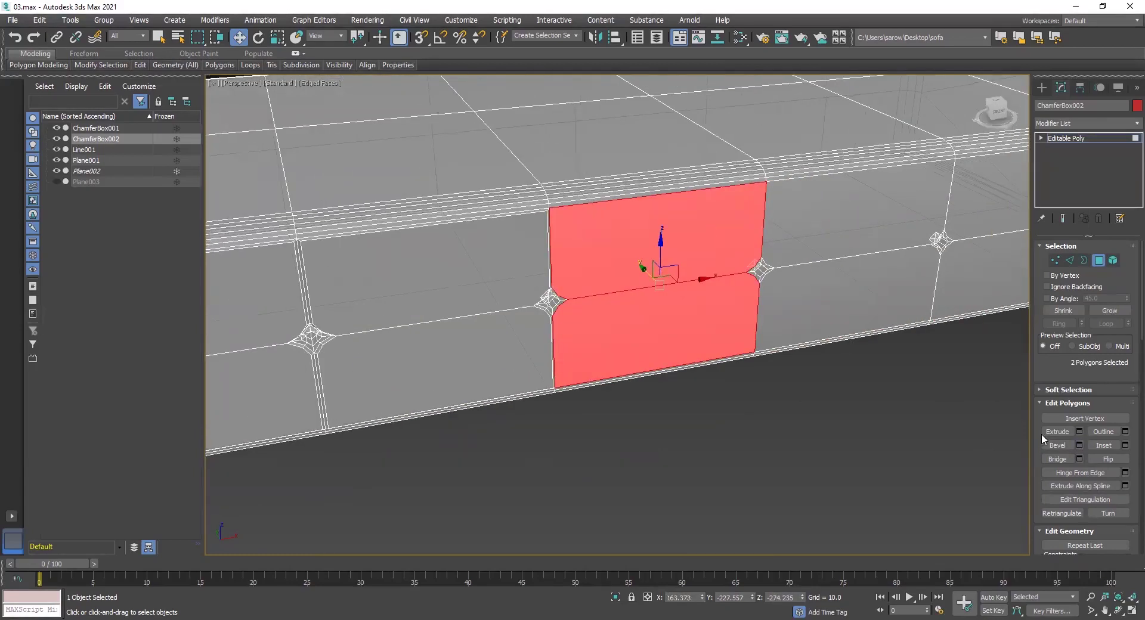
{"action": "left_click", "coordinate": [1080, 445]}
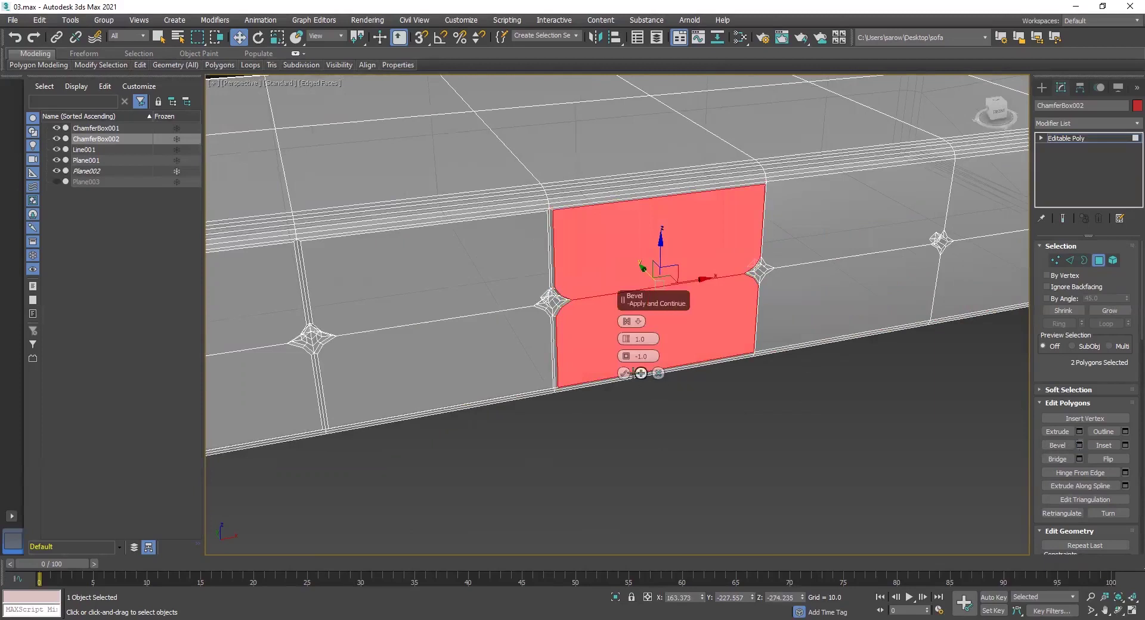
Bevel the ninth front polygon pair along the rail with height 1.0 and outline -1.0.
{"action": "middle_click_drag", "start_coordinate": [861, 204], "coordinate": [705, 235]}
{"action": "left_click", "coordinate": [708, 237]}
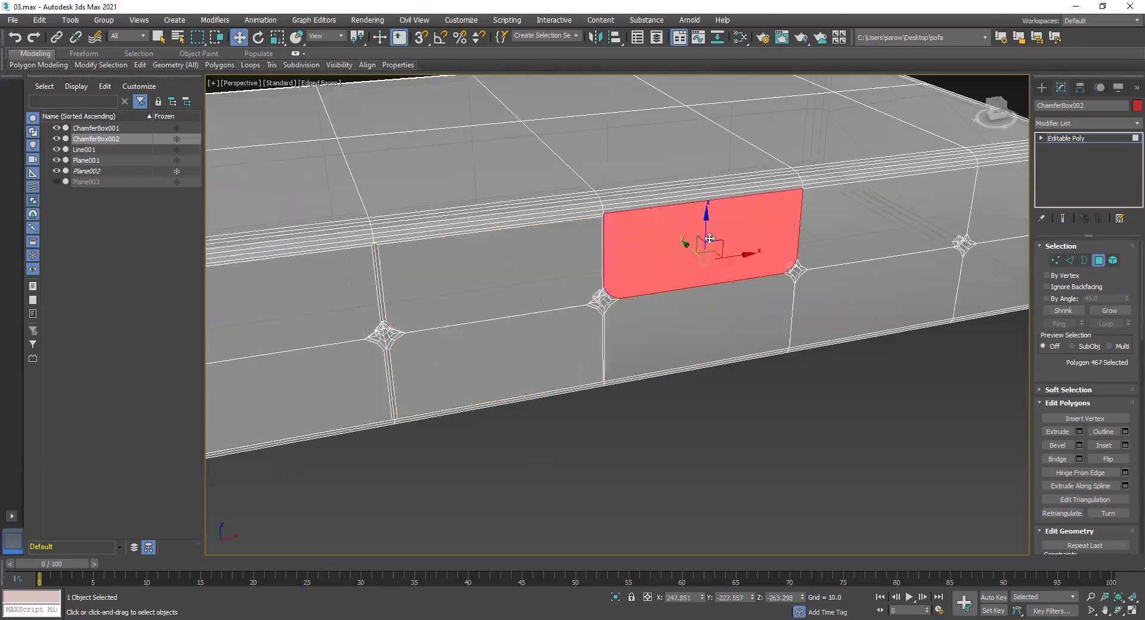
{"action": "left_click", "coordinate": [715, 315], "text": "ctrl"}
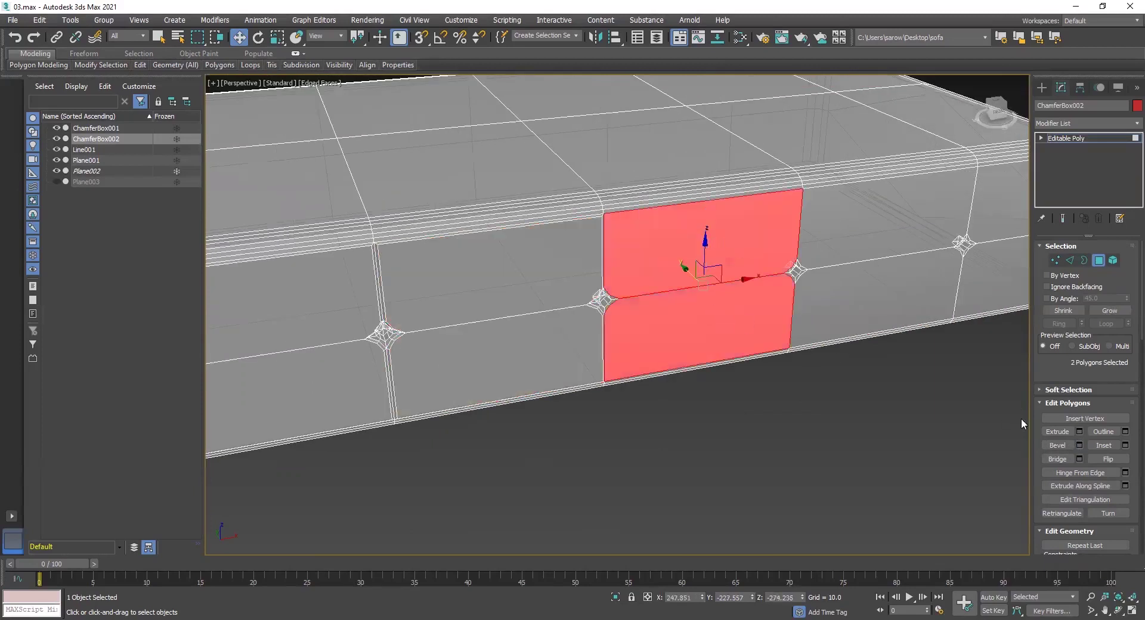
{"action": "left_click", "coordinate": [1079, 445]}
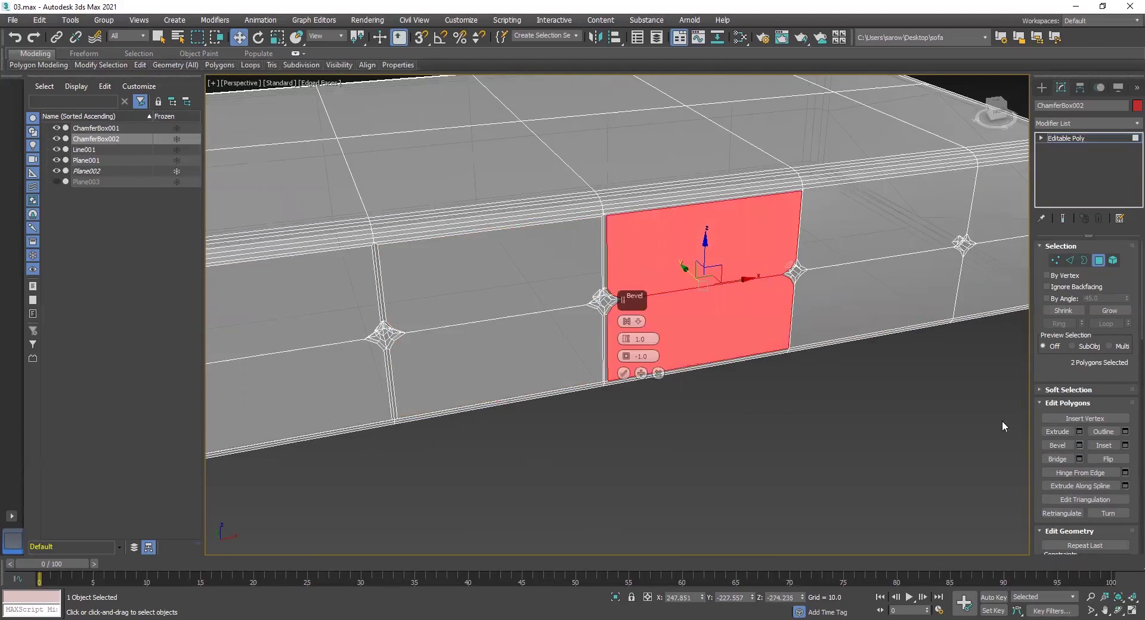
{"action": "left_click", "coordinate": [624, 374]}
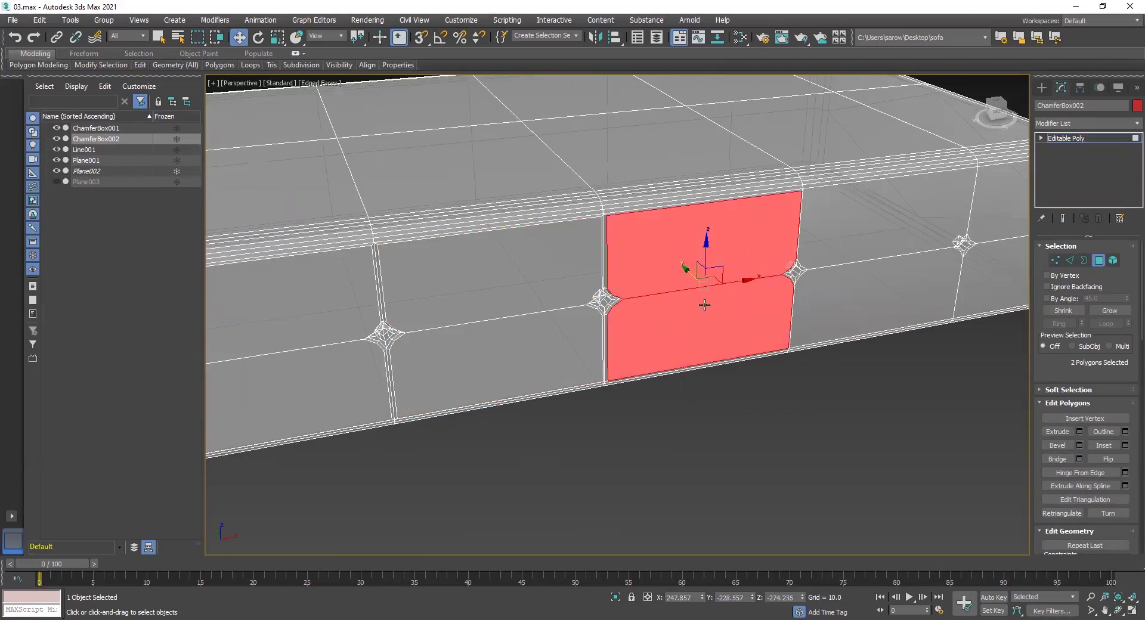
Bevel the tenth and the final end front polygon pairs separately with height 1.0 and outline -1.0, and leave polygon editing.
{"action": "scroll", "coordinate": [989, 442], "scroll_direction": "down", "scroll_amount": 2}
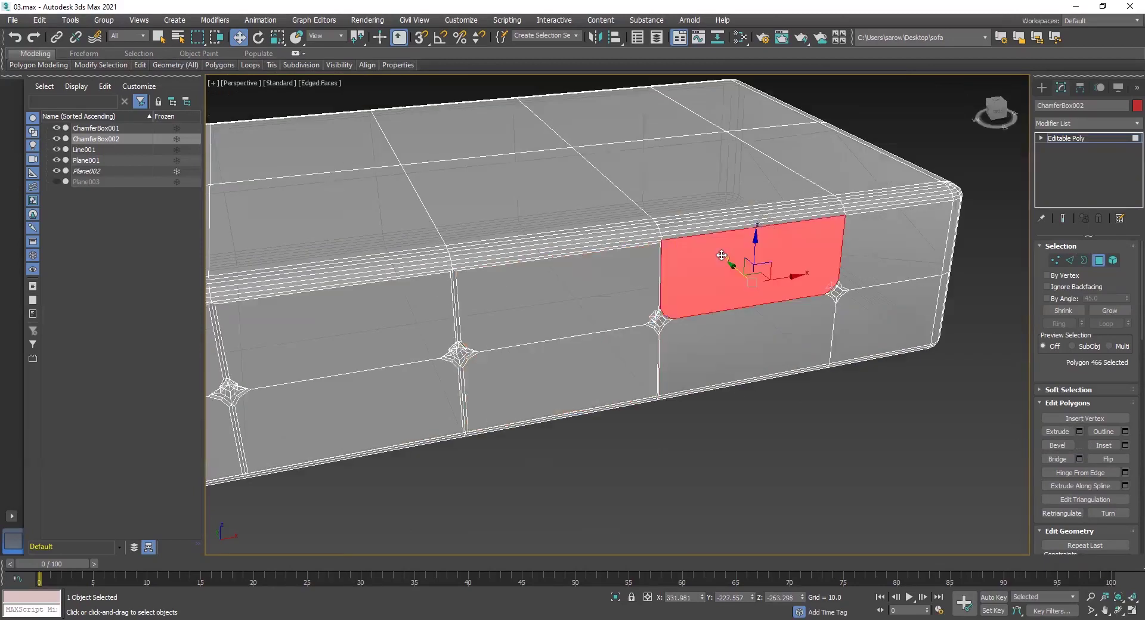
{"action": "left_click", "coordinate": [1079, 445]}
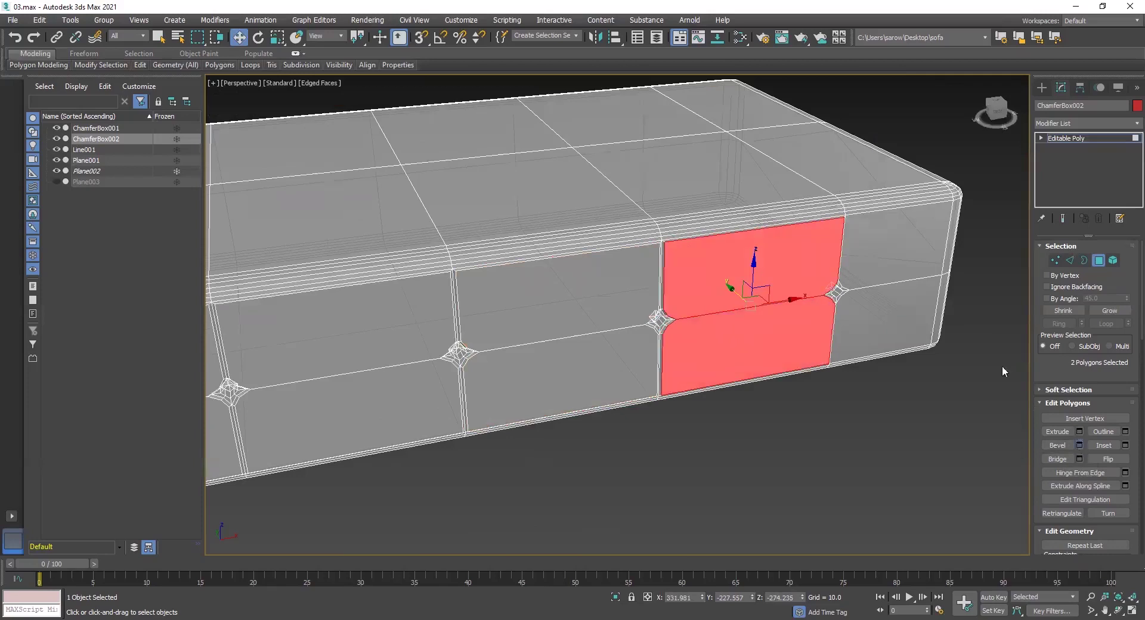
{"action": "left_click", "coordinate": [911, 267]}
{"action": "left_click", "coordinate": [923, 331], "text": "ctrl"}
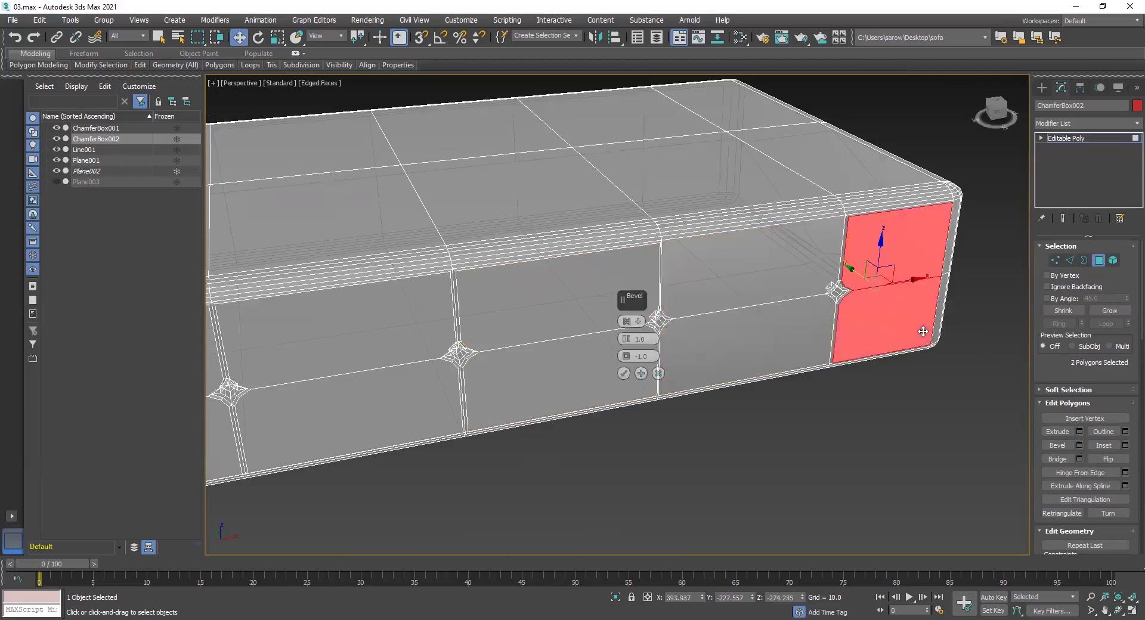
{"action": "left_click", "coordinate": [624, 374]}
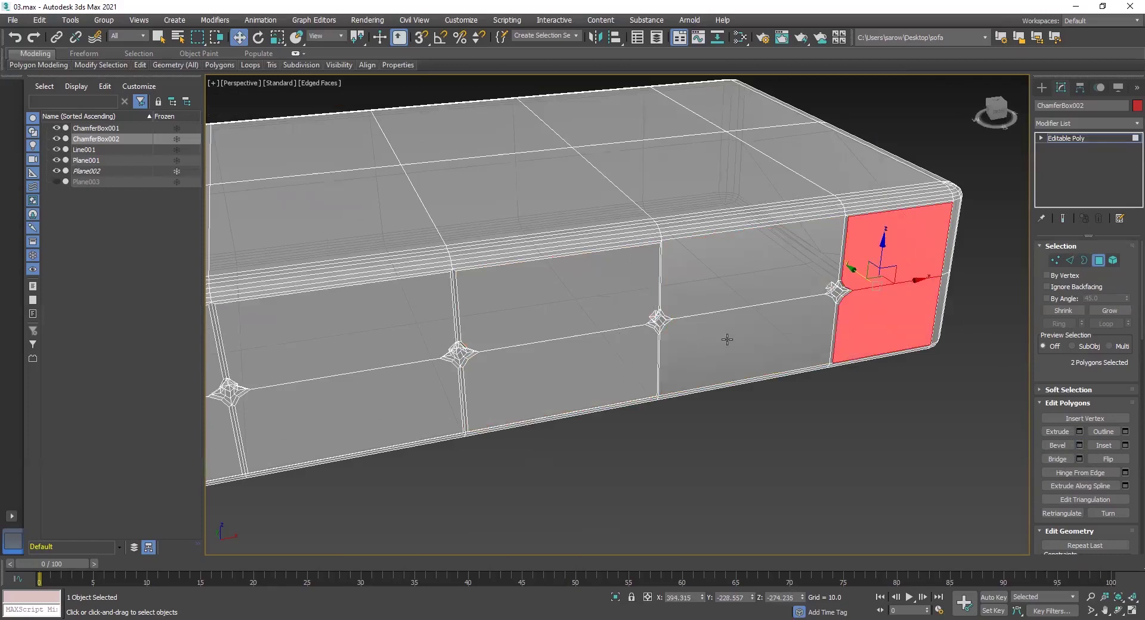
{"action": "scroll", "coordinate": [983, 188], "scroll_direction": "down", "scroll_amount": 1}
{"action": "left_click", "coordinate": [1052, 138]}
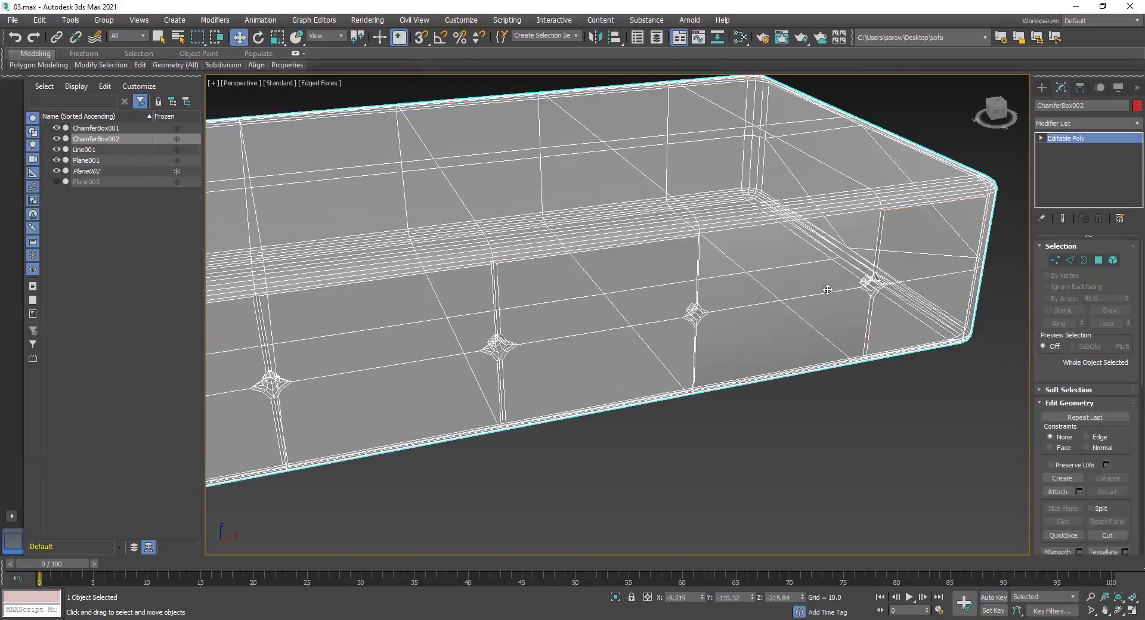
Apply a TurboSmooth modifier to the lower rail and set its iterations to 3.
{"action": "scroll", "coordinate": [826, 298], "scroll_direction": "down", "scroll_amount": 3}
{"action": "middle_click_drag", "start_coordinate": [759, 308], "coordinate": [662, 268], "text": "alt"}
{"action": "scroll", "coordinate": [655, 335], "scroll_direction": "down", "scroll_amount": 3}
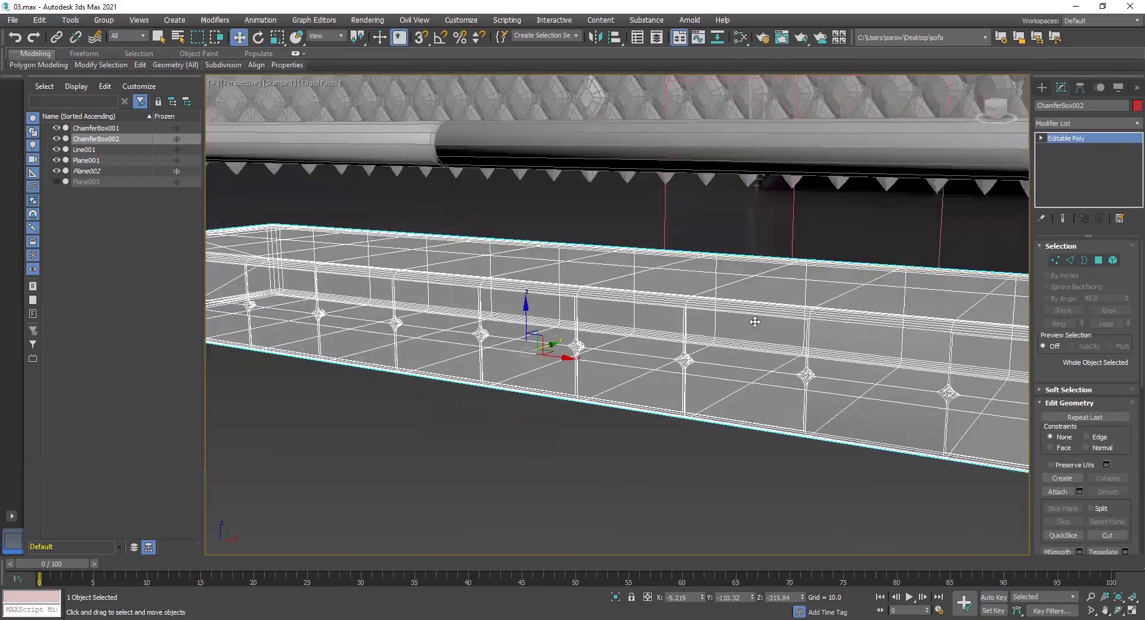
{"action": "mouse_move", "coordinate": [657, 358]}
{"action": "middle_mouse_down", "text": "alt"}
{"action": "mouse_move", "coordinate": [785, 350]}
{"action": "mouse_move", "coordinate": [669, 370]}
{"action": "mouse_move", "coordinate": [844, 364]}
{"action": "middle_mouse_up", "text": "alt"}
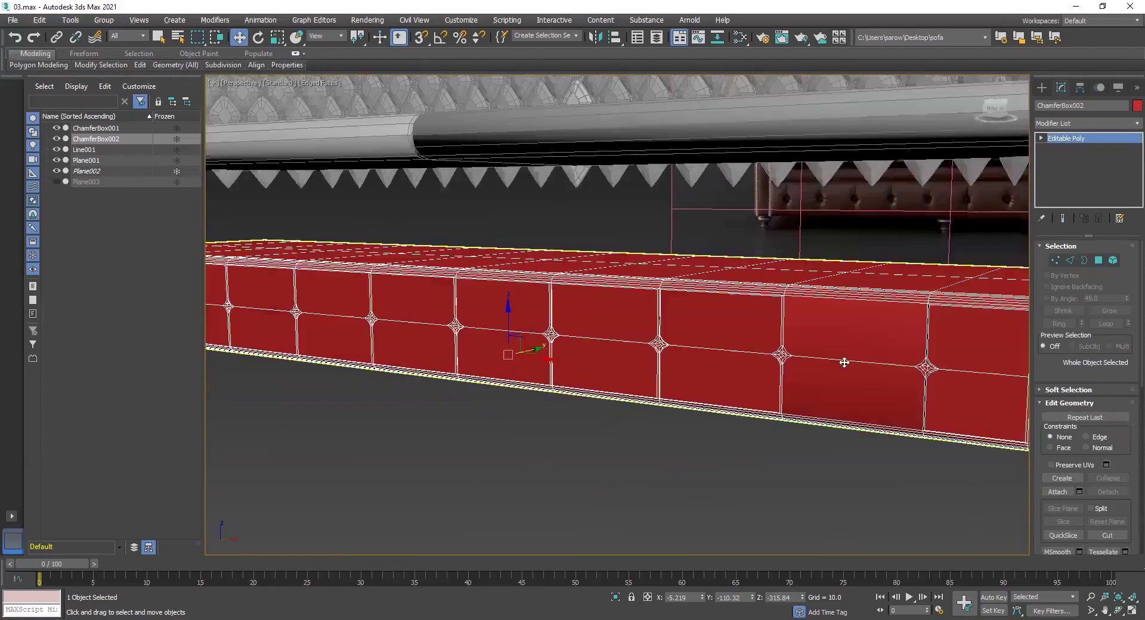
{"action": "left_click", "coordinate": [1074, 123]}
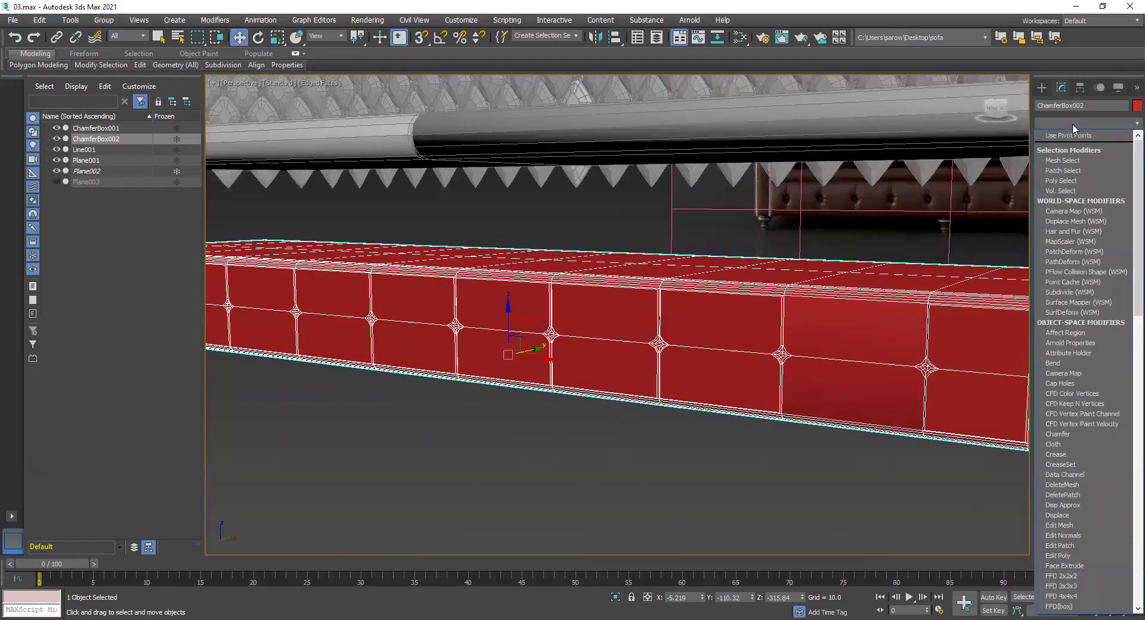
{"action": "type", "text": "tu"}
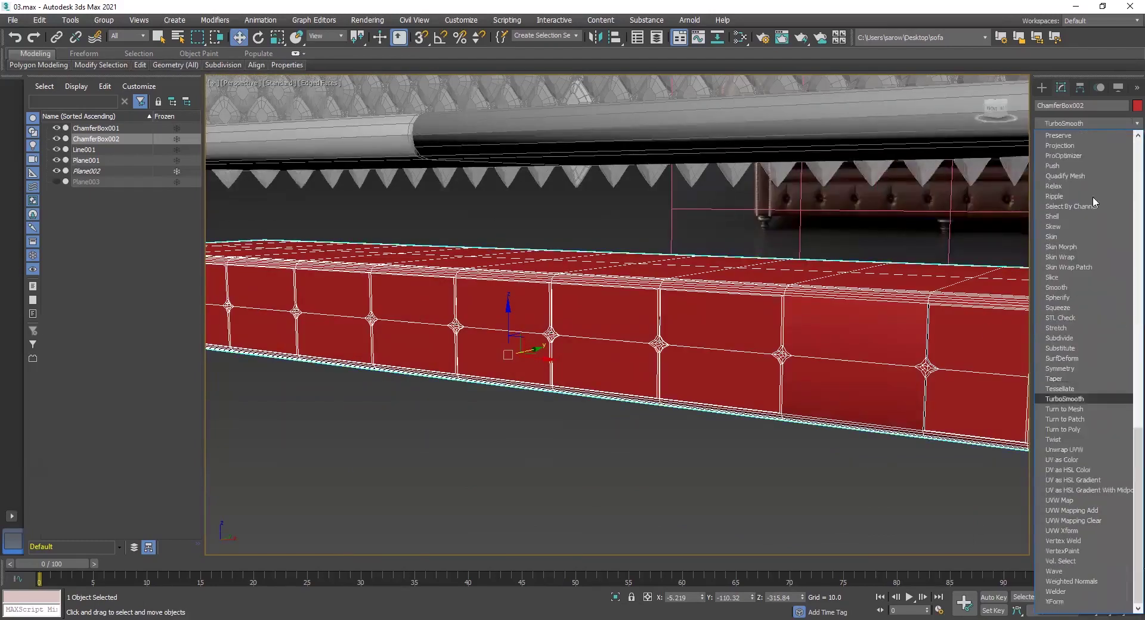
{"action": "left_click", "coordinate": [1077, 399]}
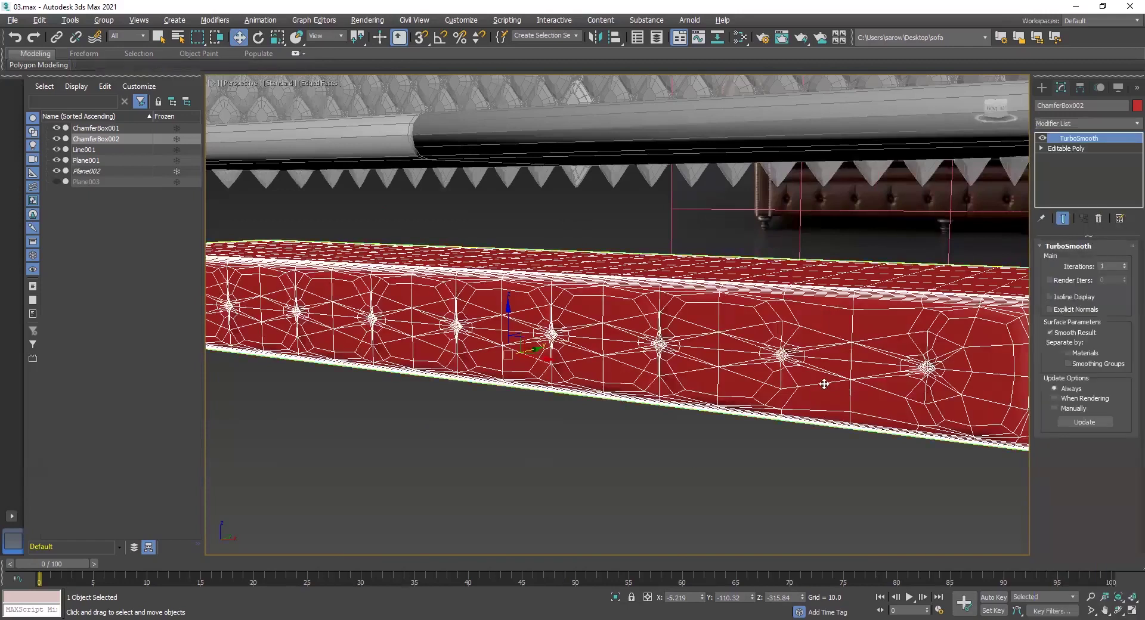
{"action": "middle_click_drag", "start_coordinate": [824, 384], "coordinate": [811, 386], "text": "alt"}
{"action": "middle_click_drag", "start_coordinate": [926, 356], "coordinate": [913, 358], "text": "alt"}
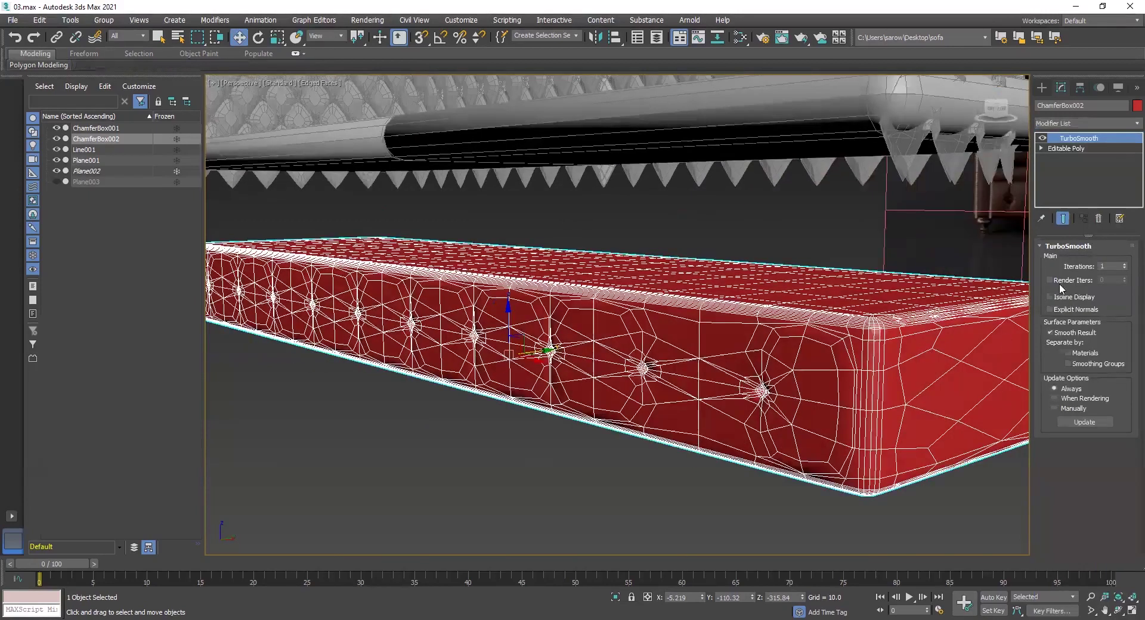
{"action": "left_click", "coordinate": [1123, 265]}
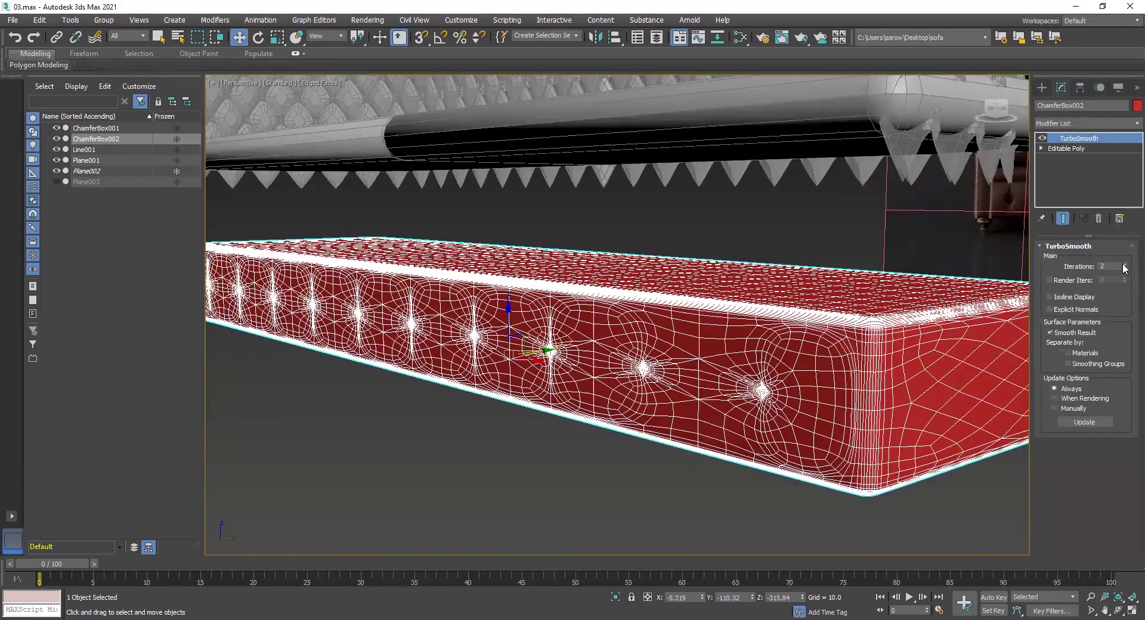
{"action": "left_click", "coordinate": [1124, 265]}
Hide the mesh edges in the perspective view and set the rail's TurboSmooth iterations to 2.
{"action": "middle_click_drag", "start_coordinate": [759, 430], "coordinate": [772, 434], "text": "alt"}
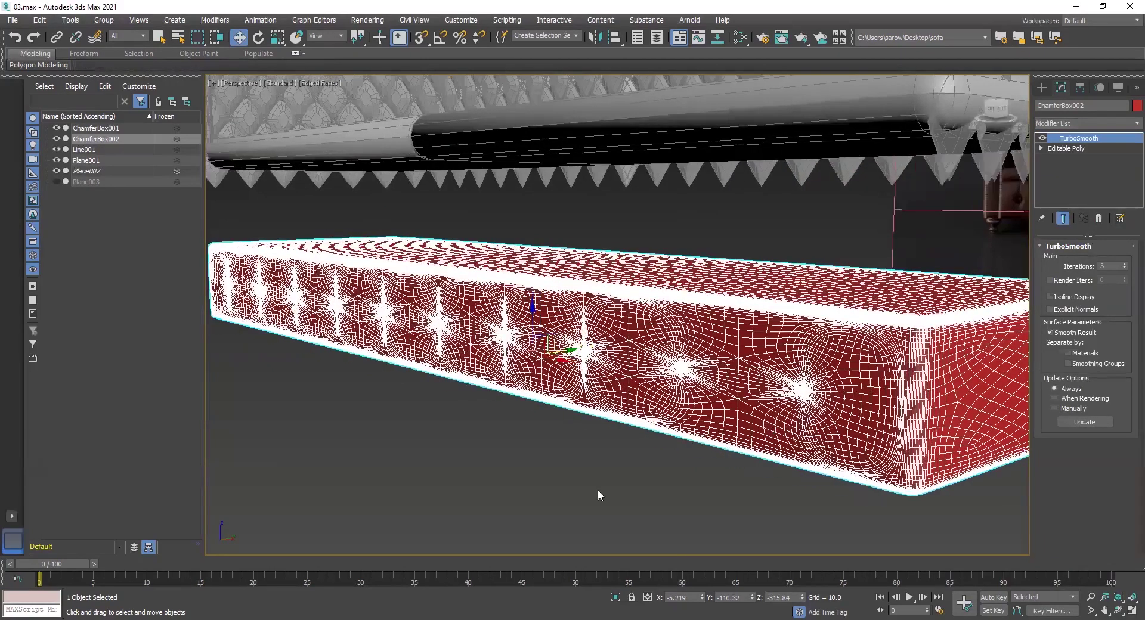
{"action": "key", "text": "F4"}
{"action": "mouse_move", "coordinate": [618, 489]}
{"action": "middle_mouse_down", "text": "alt"}
{"action": "mouse_move", "coordinate": [668, 497]}
{"action": "mouse_move", "coordinate": [740, 485]}
{"action": "mouse_move", "coordinate": [677, 459]}
{"action": "middle_mouse_up", "text": "alt"}
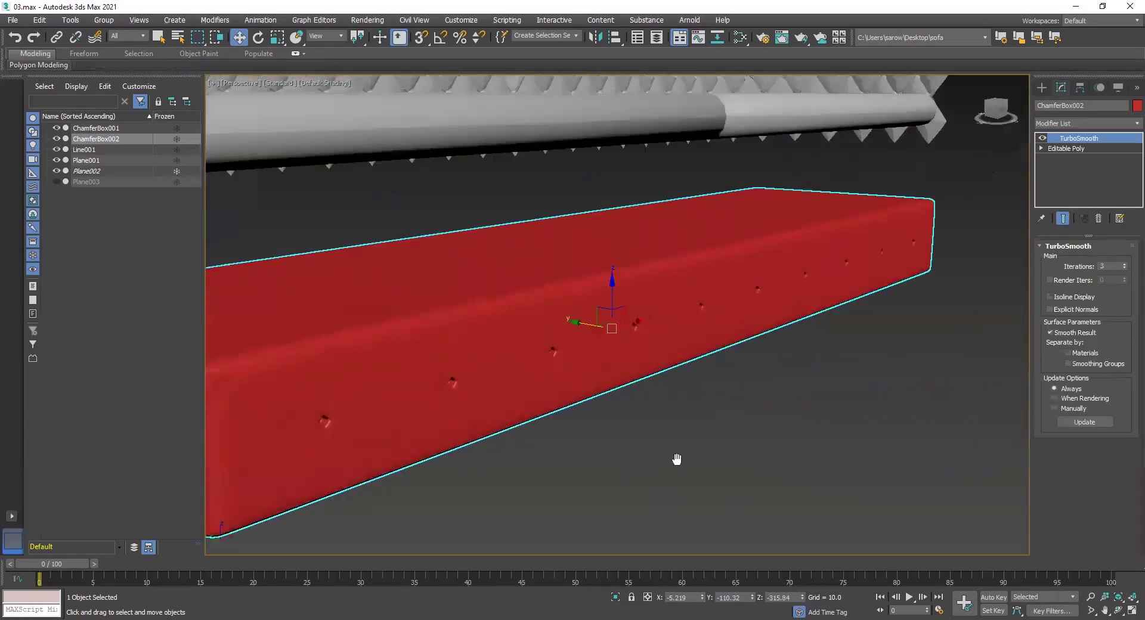
{"action": "scroll", "coordinate": [563, 444], "scroll_direction": "up", "scroll_amount": 4}
{"action": "middle_click_drag", "start_coordinate": [468, 420], "coordinate": [486, 334], "text": "alt"}
{"action": "middle_click_drag", "start_coordinate": [485, 334], "coordinate": [575, 473]}
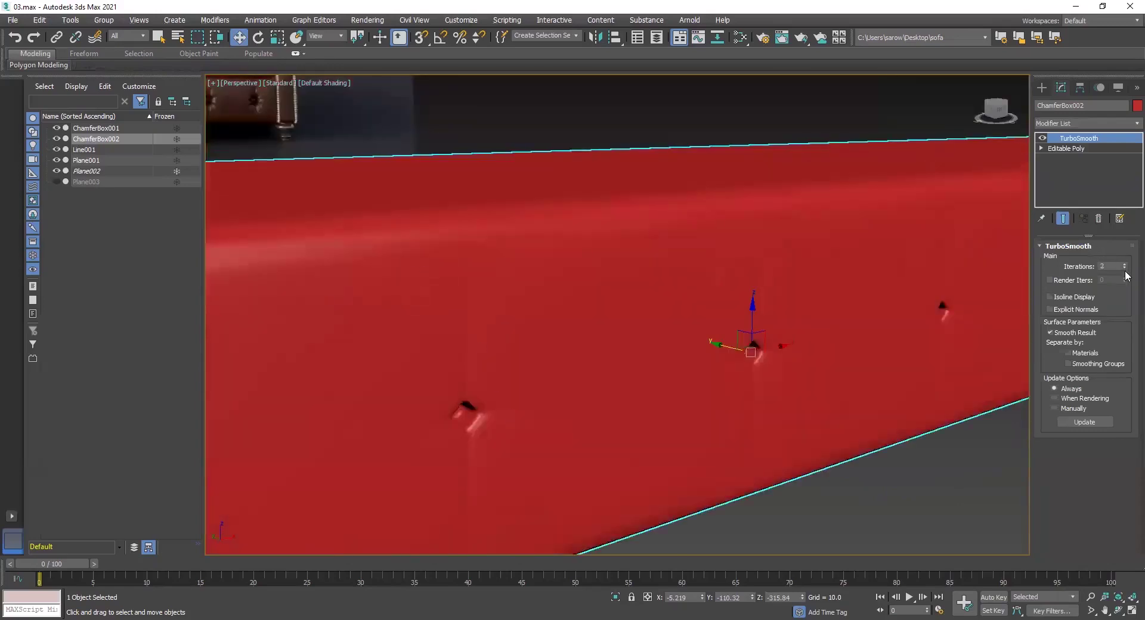
Examine the smoothed rail's button dimples and creases along the front against the reference sofa.
{"action": "middle_click_drag", "start_coordinate": [779, 408], "coordinate": [596, 359], "text": "alt"}
{"action": "scroll", "coordinate": [708, 401], "scroll_direction": "down", "scroll_amount": 4}
{"action": "middle_click_drag", "start_coordinate": [597, 359], "coordinate": [583, 324]}
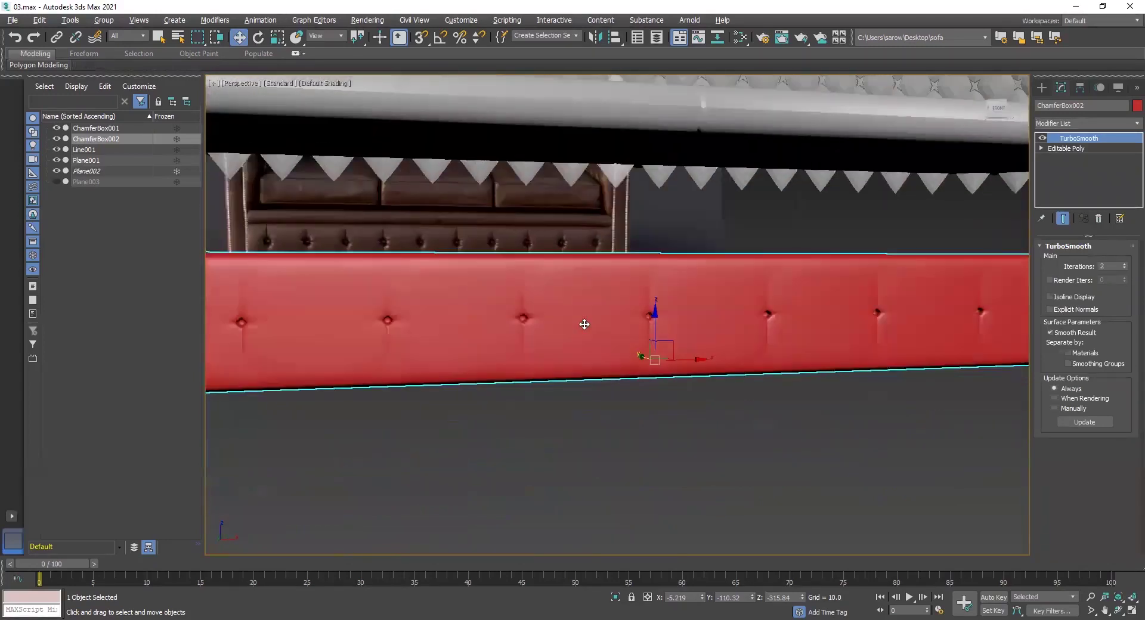
{"action": "scroll", "coordinate": [438, 340], "scroll_direction": "down", "scroll_amount": 4}
{"action": "middle_click_drag", "start_coordinate": [427, 345], "coordinate": [384, 370], "text": "alt"}
{"action": "scroll", "coordinate": [382, 366], "scroll_direction": "up", "scroll_amount": 2}
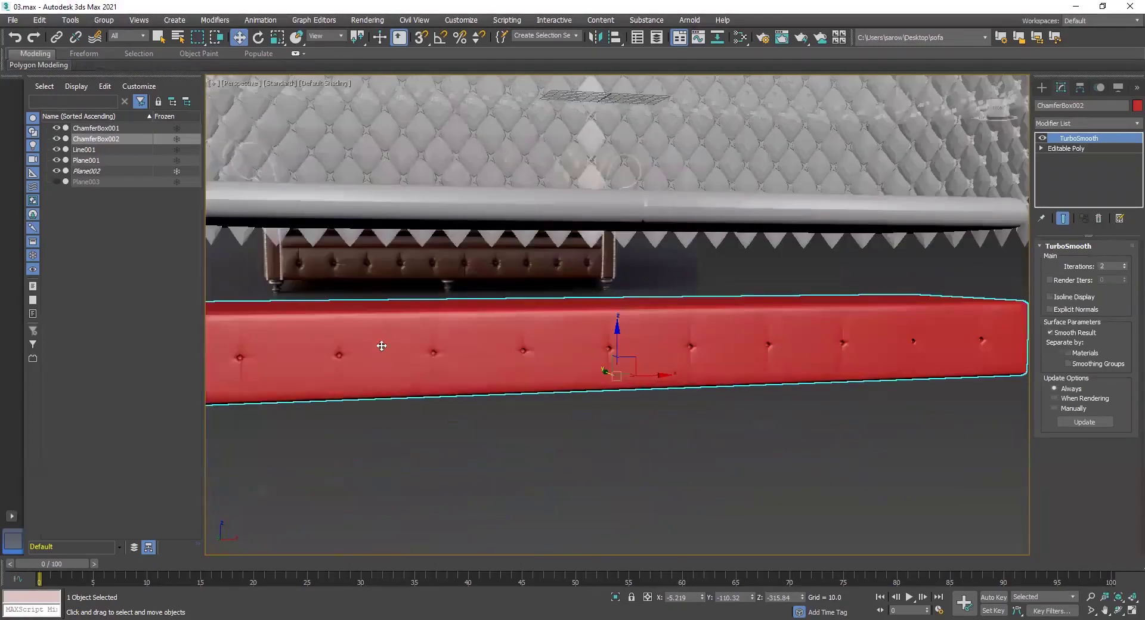
{"action": "scroll", "coordinate": [528, 327], "scroll_direction": "up", "scroll_amount": 4}
{"action": "middle_click_drag", "start_coordinate": [478, 325], "coordinate": [483, 345]}
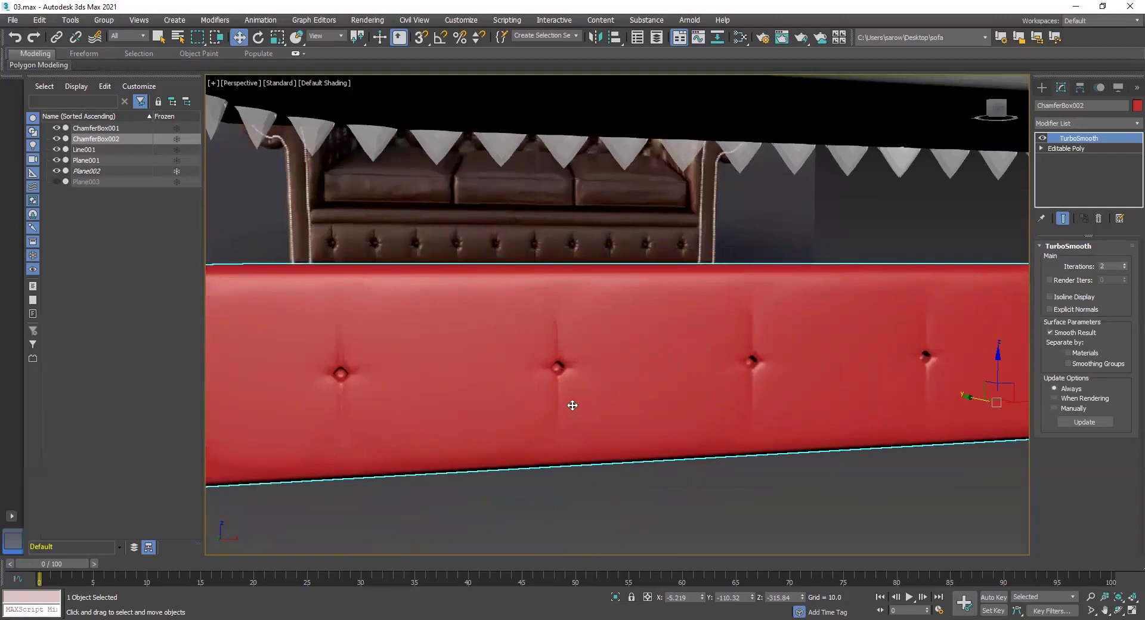
Set the rail's TurboSmooth iterations to 3 and check the smoothed end and front.
{"action": "middle_click_drag", "start_coordinate": [541, 397], "coordinate": [542, 426], "text": "alt"}
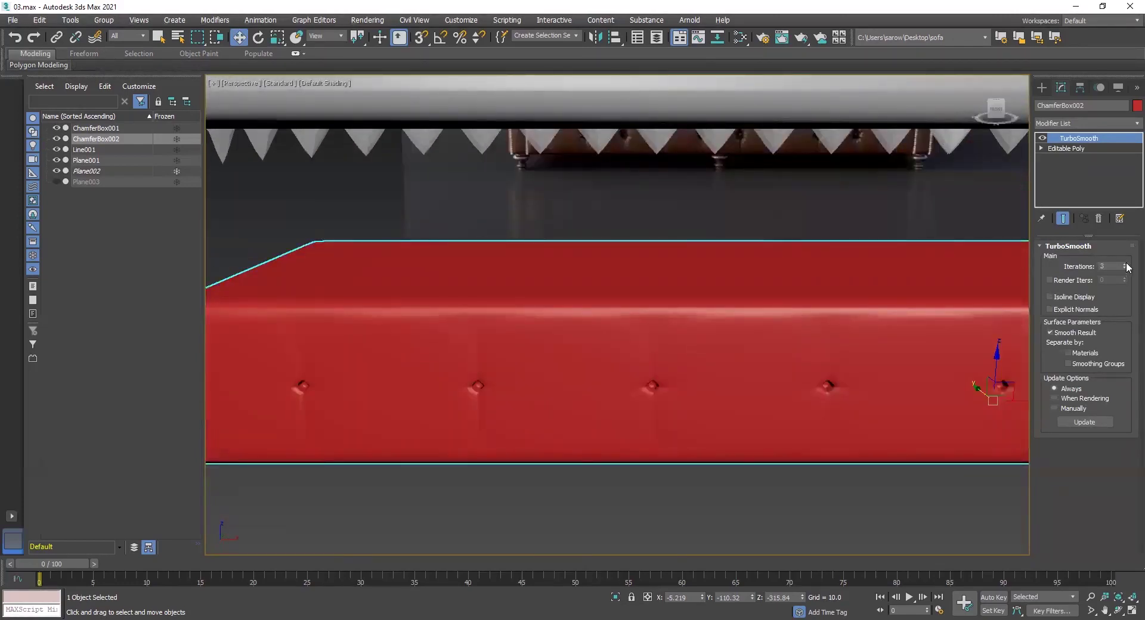
{"action": "middle_click_drag", "start_coordinate": [851, 391], "coordinate": [782, 390], "text": "alt"}
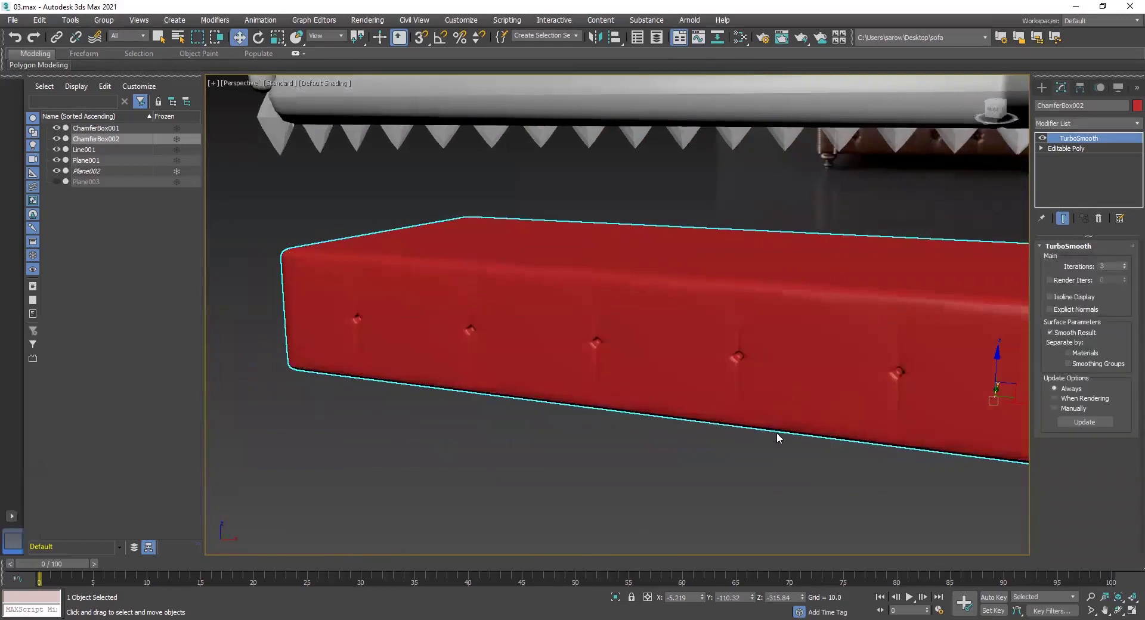
{"action": "scroll", "coordinate": [657, 460], "scroll_direction": "up", "scroll_amount": 5}
{"action": "scroll", "coordinate": [718, 463], "scroll_direction": "down", "scroll_amount": 5}
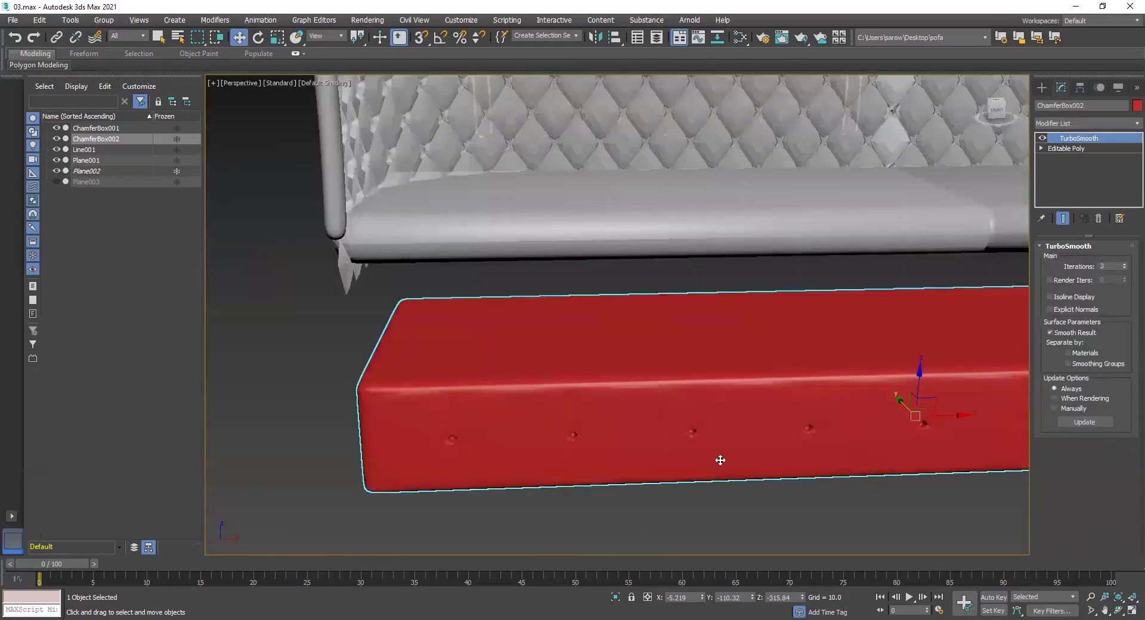
{"action": "middle_click_drag", "start_coordinate": [721, 459], "coordinate": [743, 439], "text": "alt"}
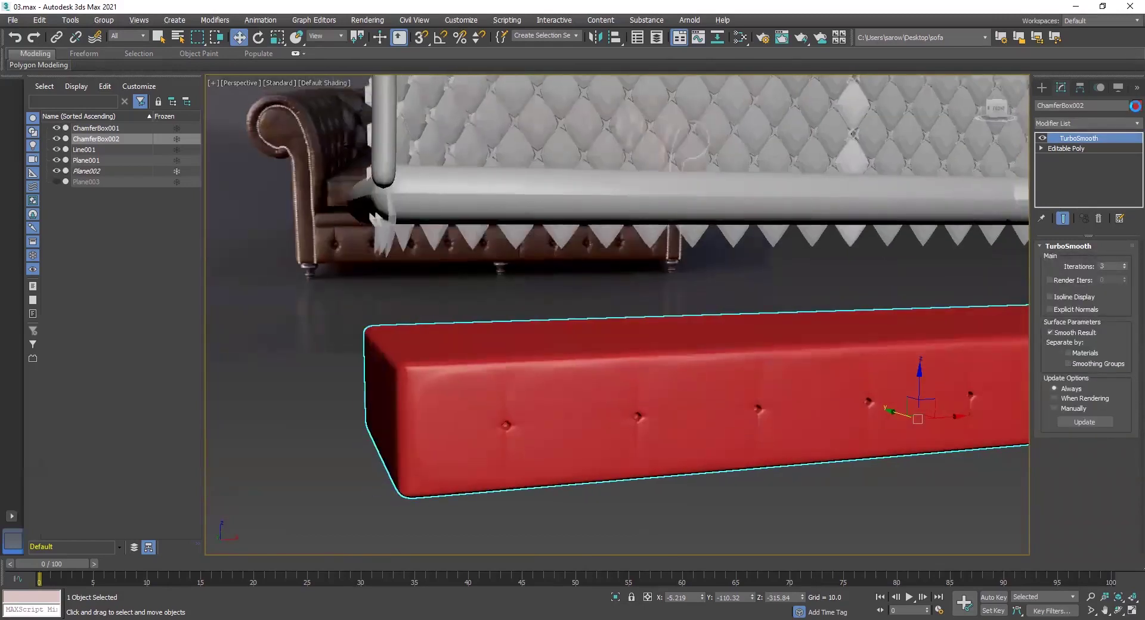
Change the rail's object color to the light grey custom color.
{"action": "left_click", "coordinate": [1135, 105]}
{"action": "left_click", "coordinate": [669, 270]}
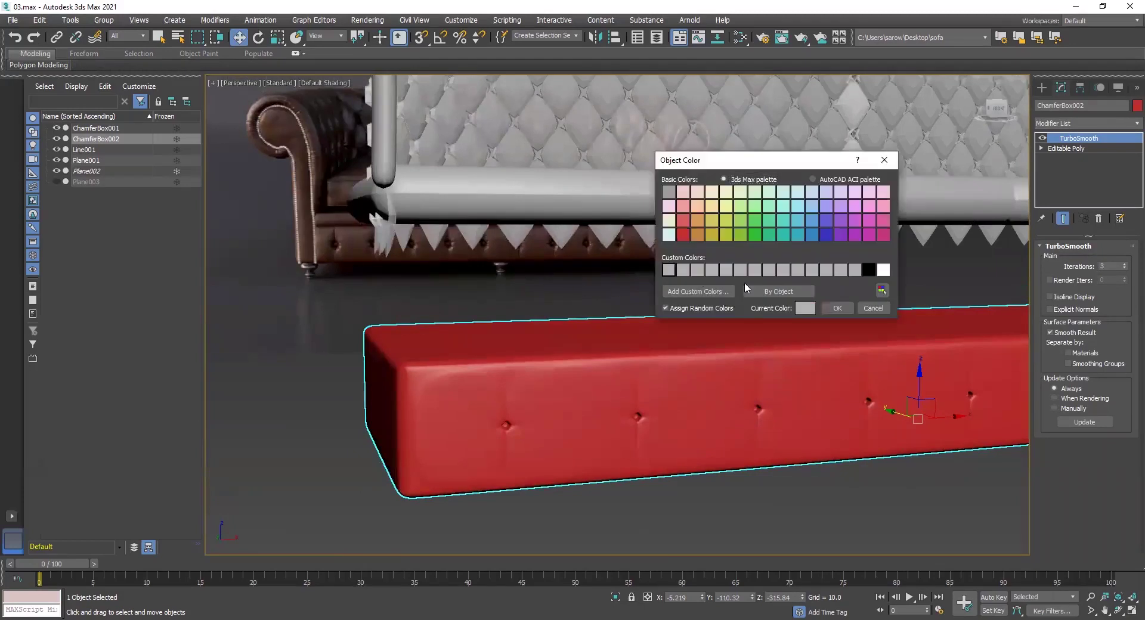
{"action": "left_click", "coordinate": [836, 308]}
Move the rail up in the maximized front view so it sits directly beneath the seat roll, above the reference feet.
{"action": "key", "text": "alt+w"}
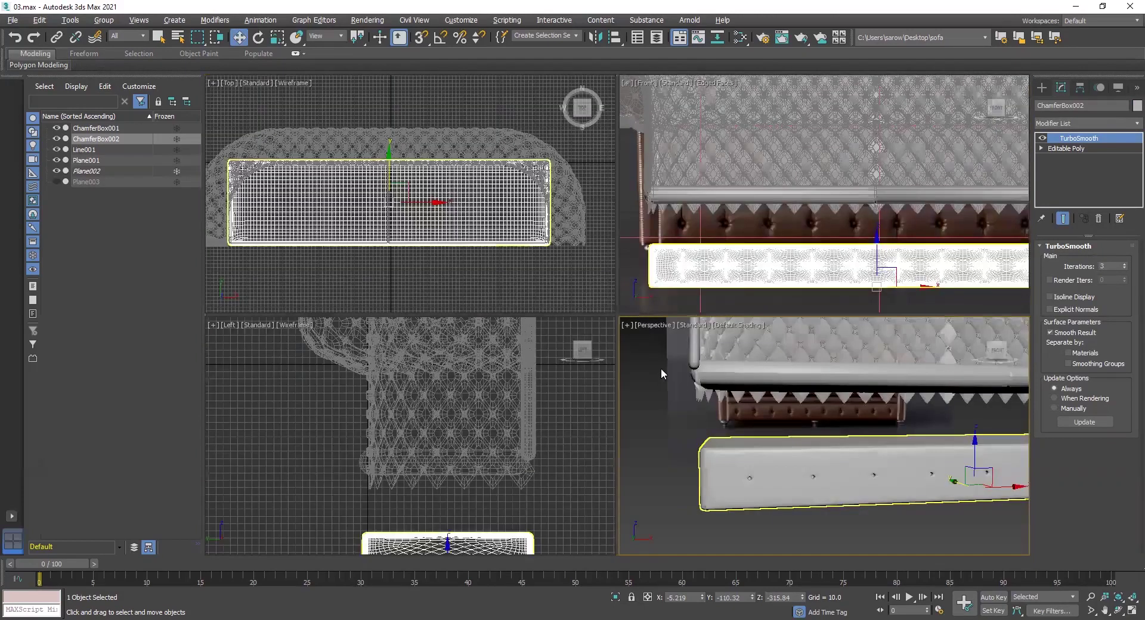
{"action": "left_click", "coordinate": [815, 278]}
{"action": "key", "text": "alt+w"}
{"action": "middle_click_drag", "start_coordinate": [685, 414], "coordinate": [665, 373]}
{"action": "left_click_drag", "start_coordinate": [696, 421], "coordinate": [716, 336]}
{"action": "left_click", "coordinate": [770, 422]}
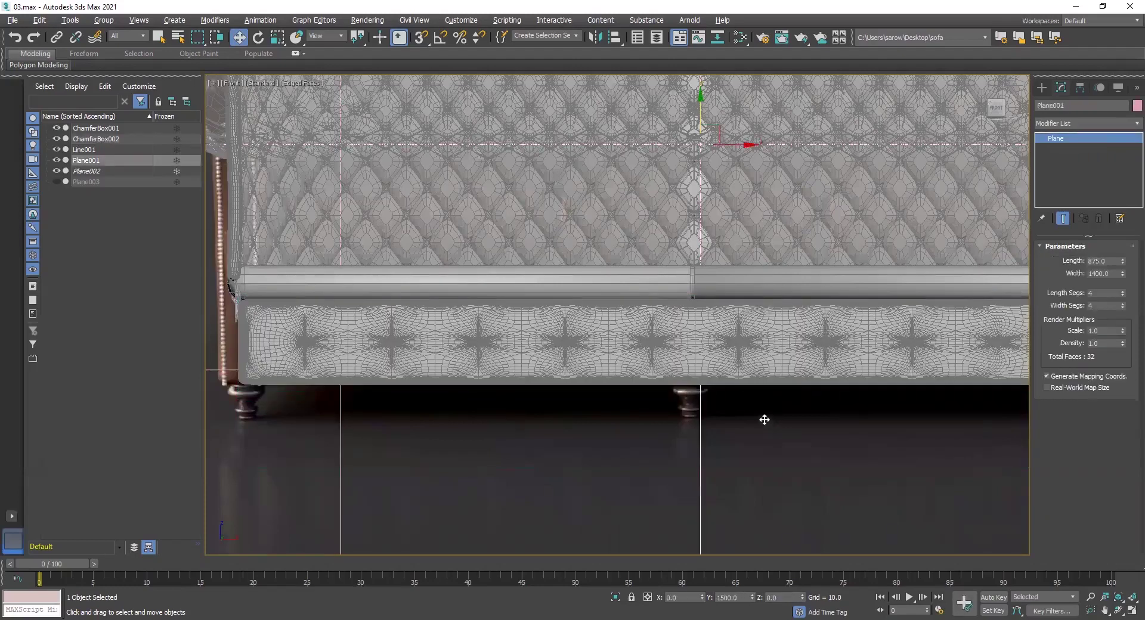
Examine the piping around the front scroll of the sofa's armrest and its lower end.
{"action": "scroll", "coordinate": [764, 418], "scroll_direction": "down", "scroll_amount": 4}
{"action": "scroll", "coordinate": [348, 287], "scroll_direction": "up", "scroll_amount": 3}
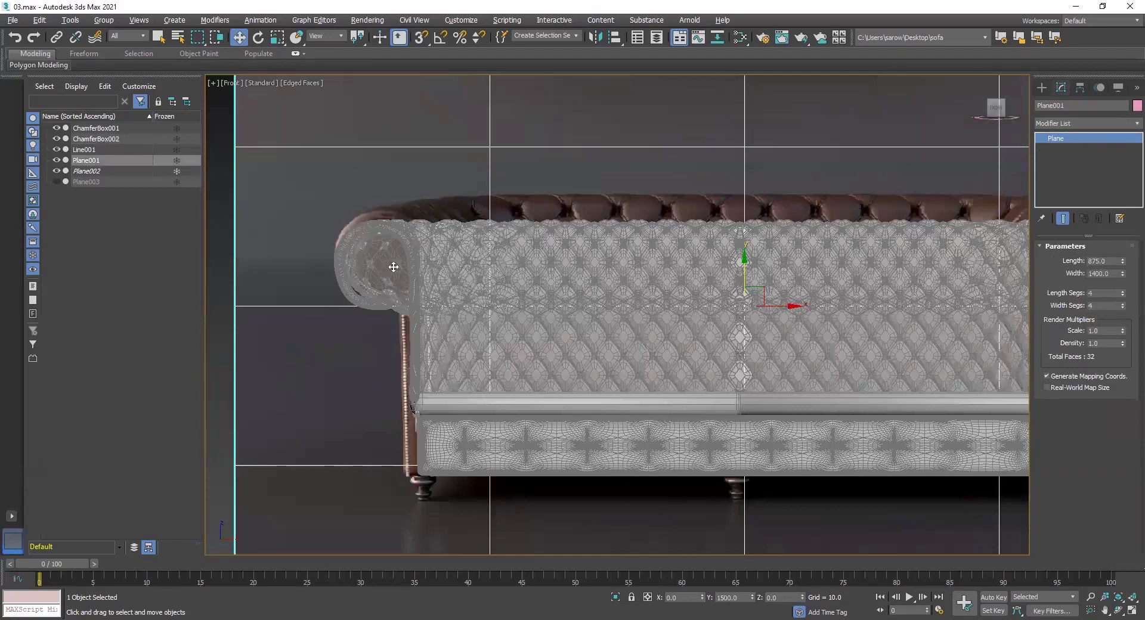
{"action": "scroll", "coordinate": [322, 285], "scroll_direction": "up", "scroll_amount": 5}
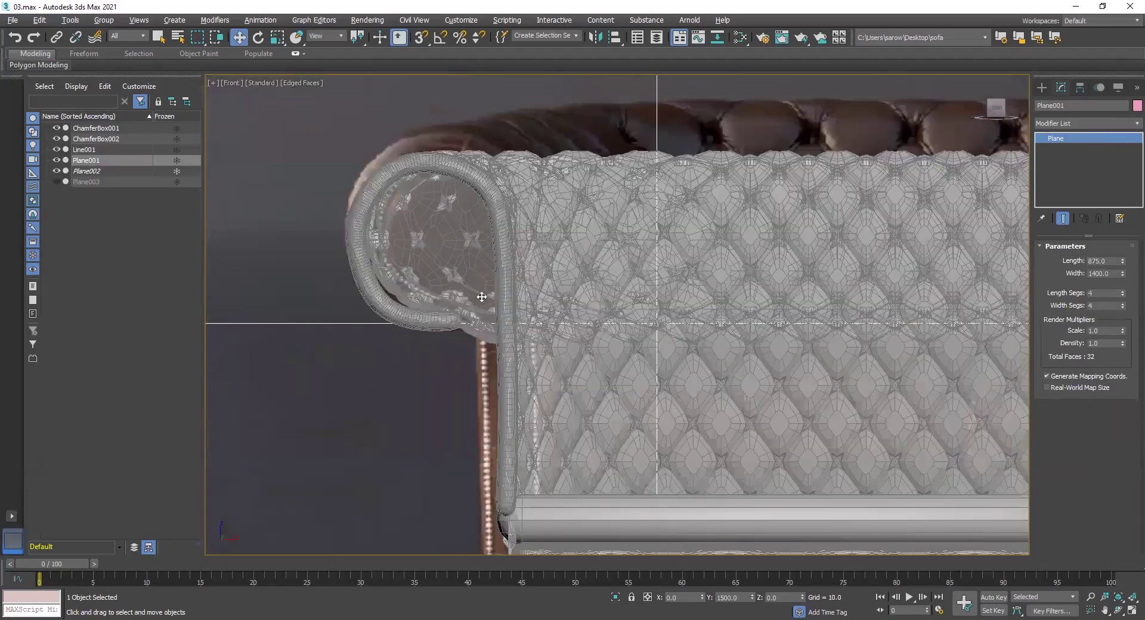
{"action": "scroll", "coordinate": [451, 294], "scroll_direction": "up", "scroll_amount": 5}
{"action": "scroll", "coordinate": [463, 258], "scroll_direction": "down", "scroll_amount": 2}
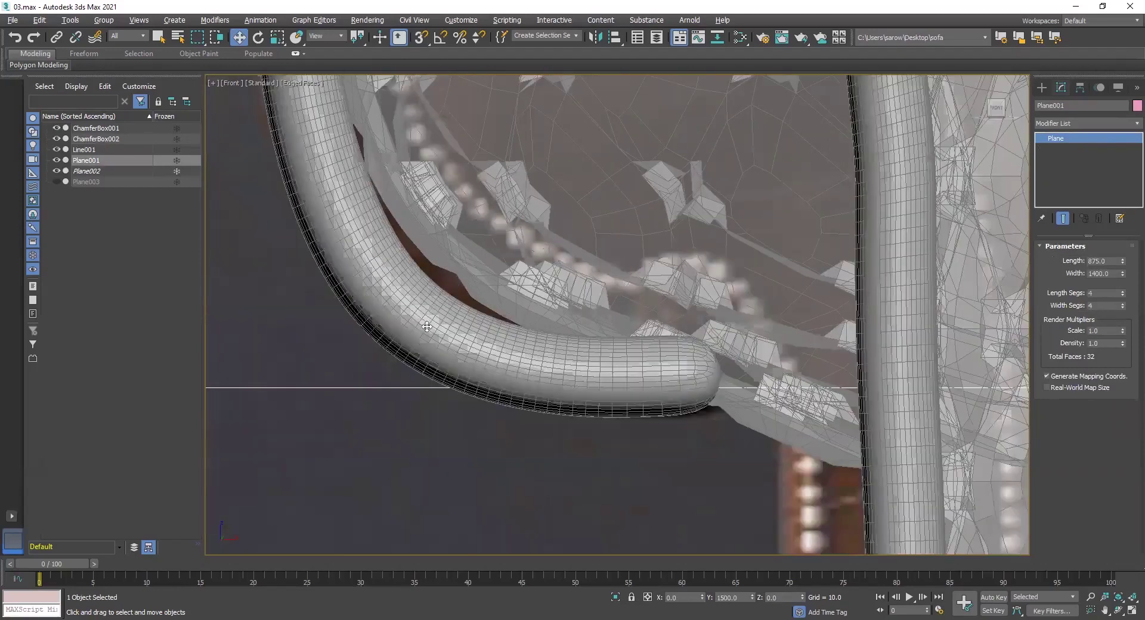
{"action": "scroll", "coordinate": [423, 361], "scroll_direction": "down", "scroll_amount": 2}
{"action": "scroll", "coordinate": [421, 399], "scroll_direction": "down", "scroll_amount": 4}
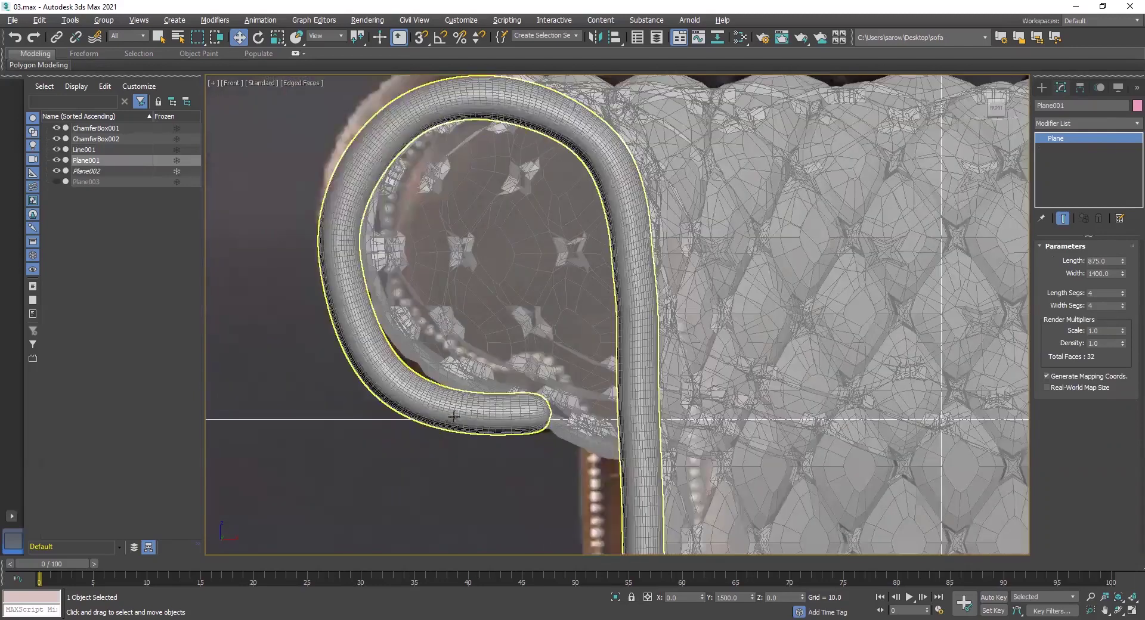
{"action": "scroll", "coordinate": [459, 373], "scroll_direction": "up", "scroll_amount": 3}
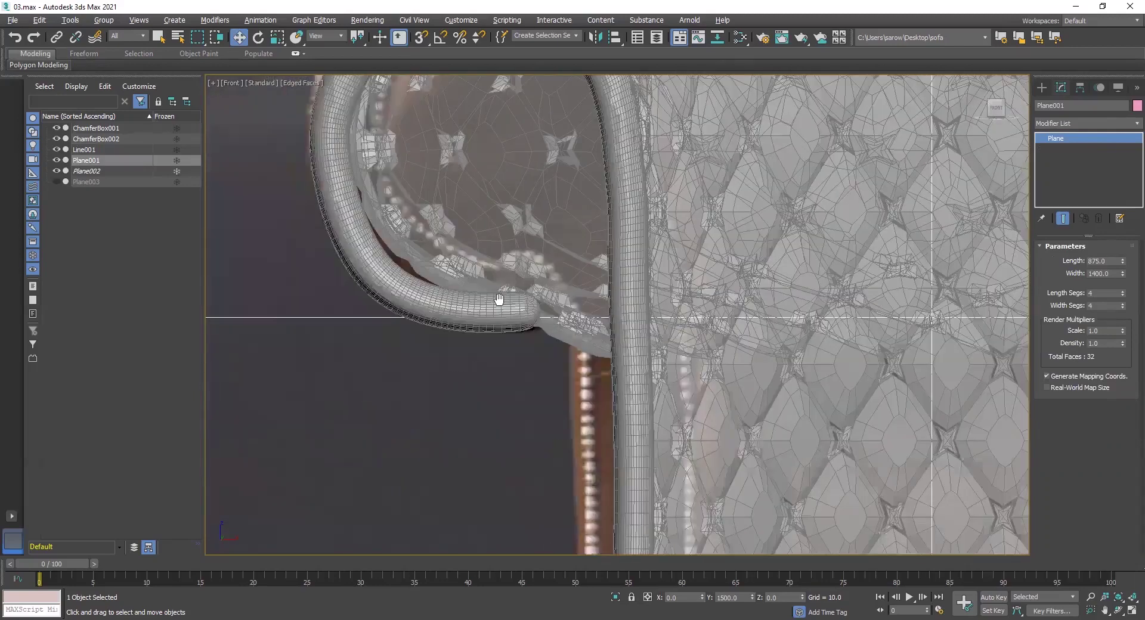
{"action": "scroll", "coordinate": [477, 373], "scroll_direction": "up", "scroll_amount": 3}
Unhide Plane003, the frame panel behind the armrest piping.
{"action": "left_click", "coordinate": [57, 182]}
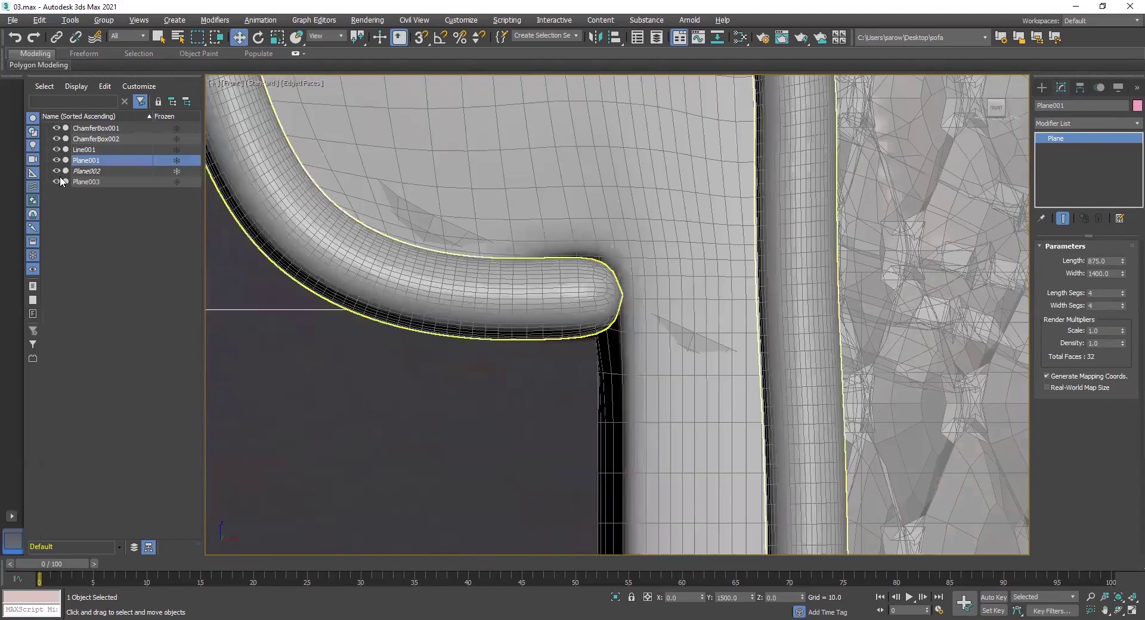
{"action": "left_click", "coordinate": [60, 178]}
{"action": "left_click", "coordinate": [59, 178]}
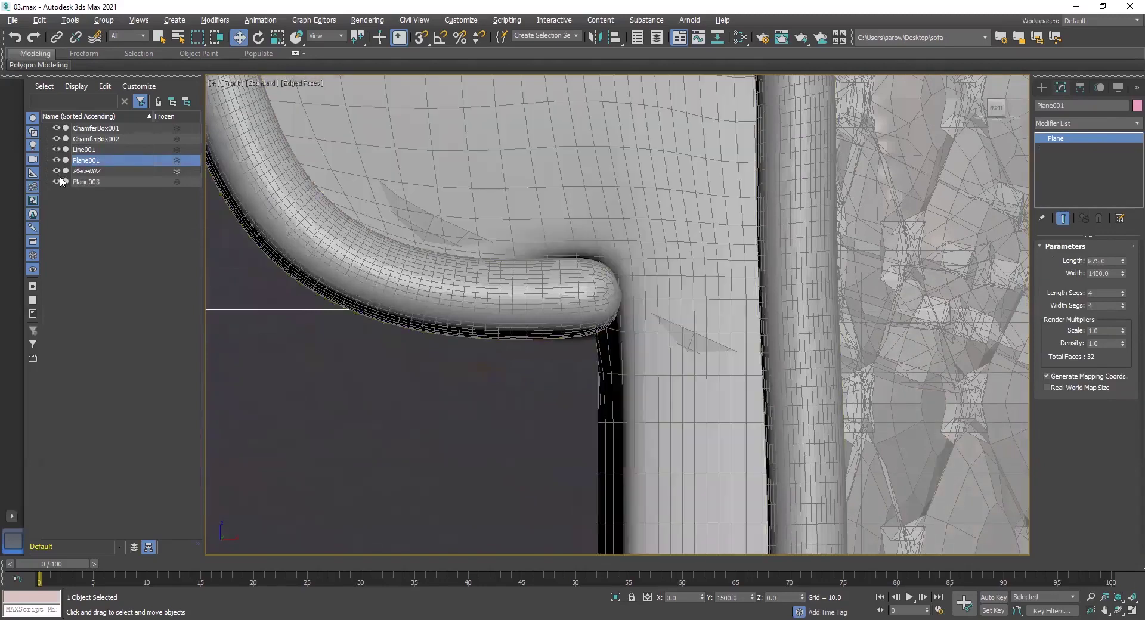
{"action": "scroll", "coordinate": [383, 259], "scroll_direction": "down", "scroll_amount": 2}
{"action": "scroll", "coordinate": [417, 351], "scroll_direction": "down", "scroll_amount": 3}
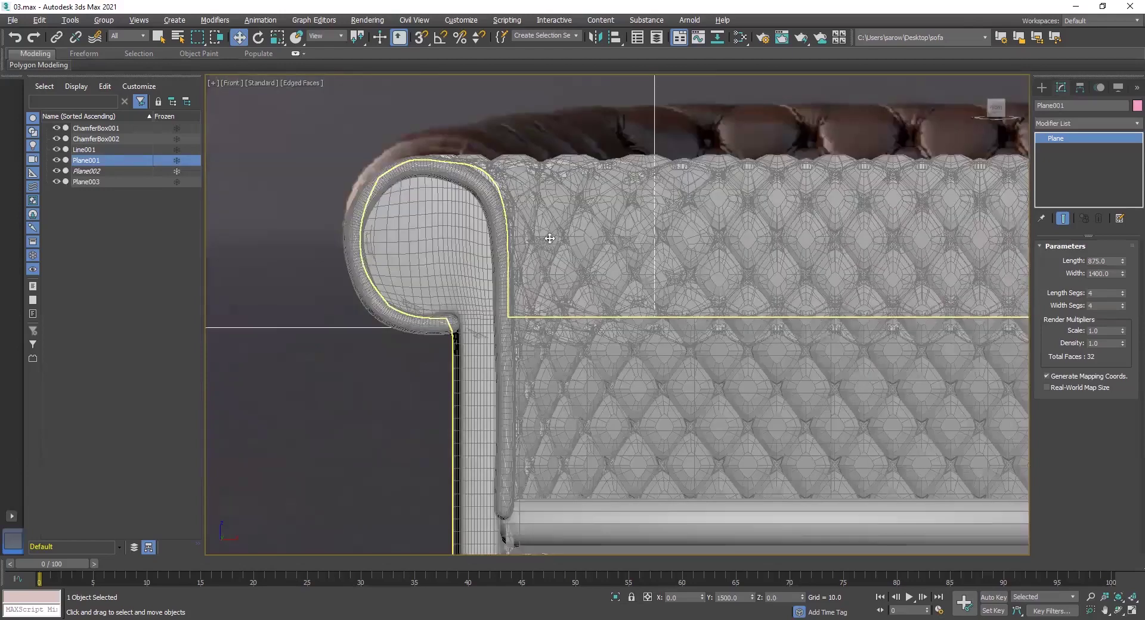
Select the frame panel Plane003 together with the armrest piping Line001.
{"action": "middle_click_drag", "start_coordinate": [482, 233], "coordinate": [462, 243]}
{"action": "left_click", "coordinate": [453, 245]}
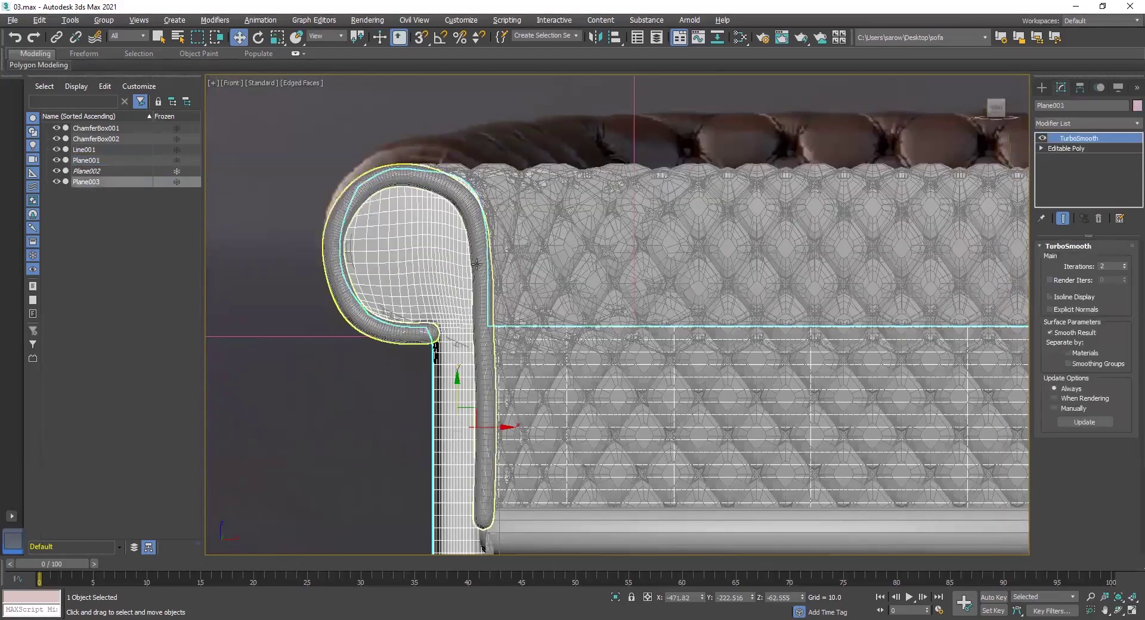
{"action": "left_click", "coordinate": [477, 265], "text": "ctrl"}
{"action": "middle_click_drag", "start_coordinate": [457, 268], "coordinate": [427, 190]}
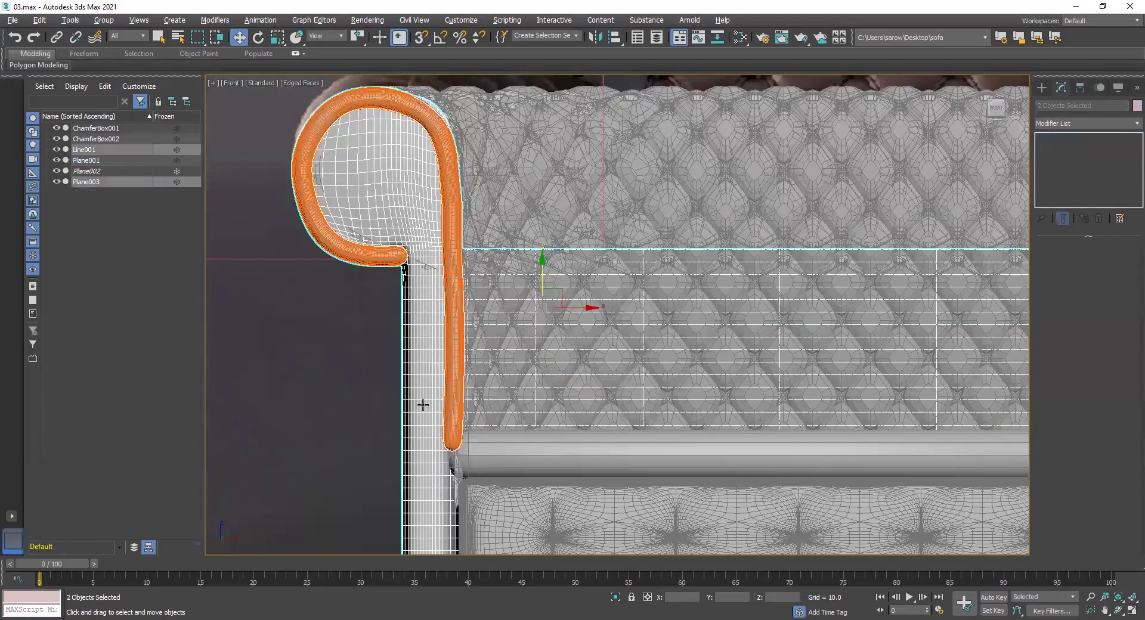
Move only the pivots of the frame panel and piping horizontally to the middle of the sofa.
{"action": "scroll", "coordinate": [535, 286], "scroll_direction": "down", "scroll_amount": 8}
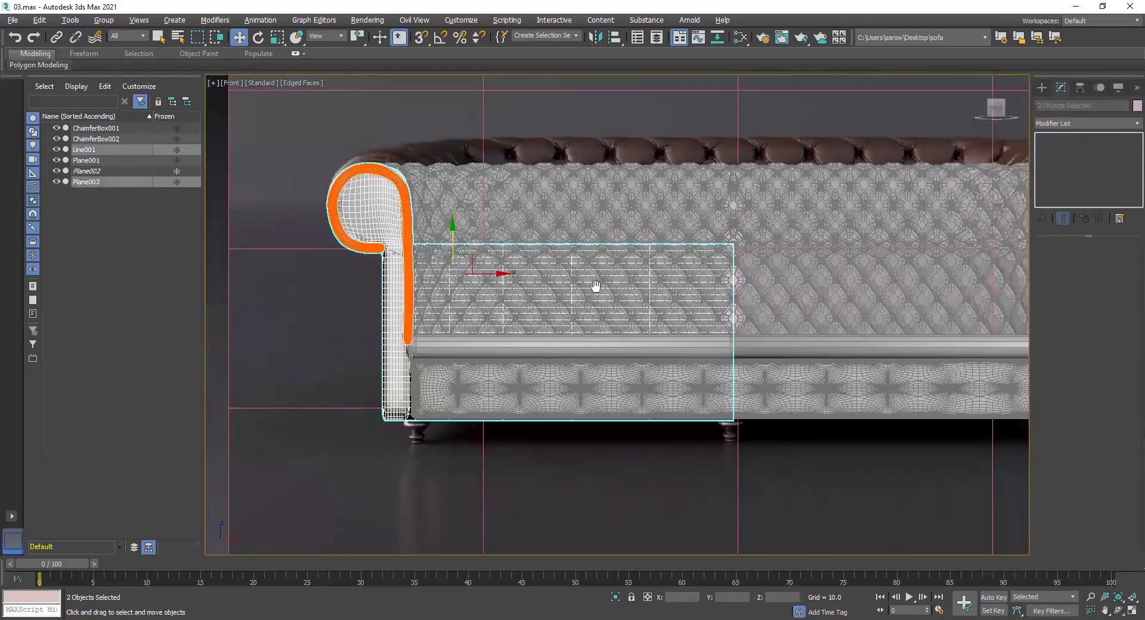
{"action": "scroll", "coordinate": [580, 269], "scroll_direction": "up", "scroll_amount": 1}
{"action": "middle_click_drag", "start_coordinate": [596, 302], "coordinate": [554, 294]}
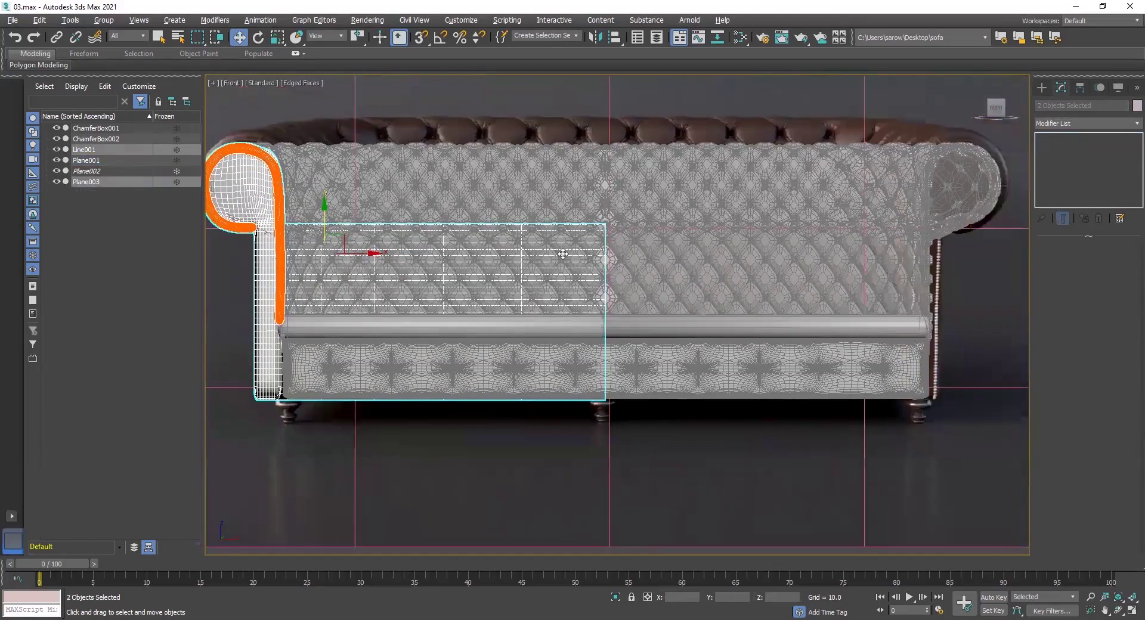
{"action": "left_click", "coordinate": [1080, 88]}
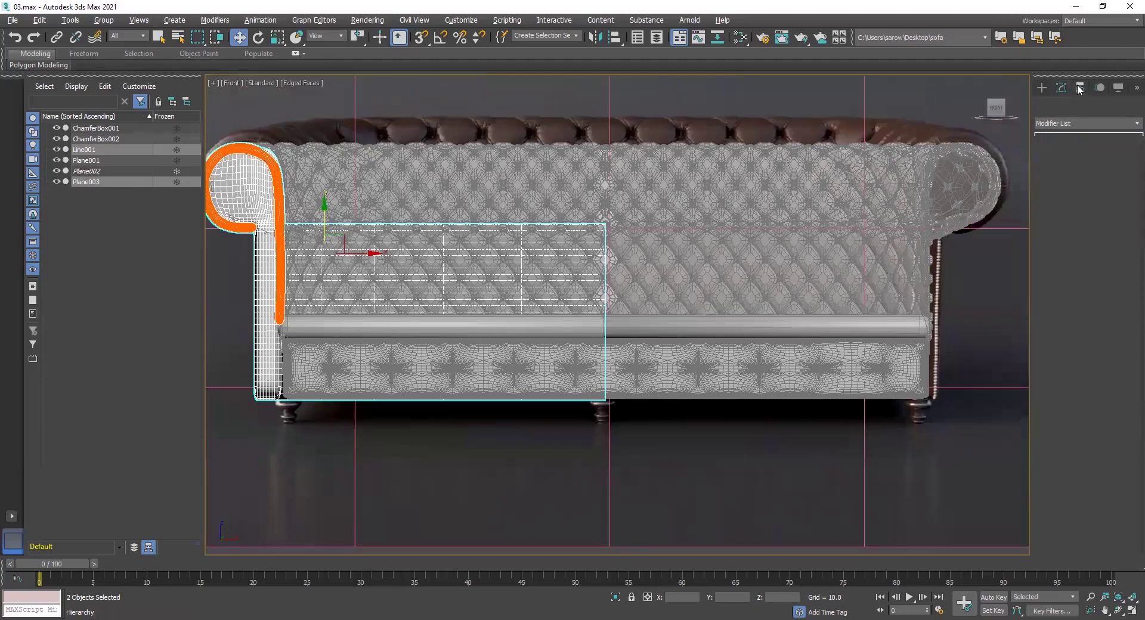
{"action": "left_click", "coordinate": [1086, 170]}
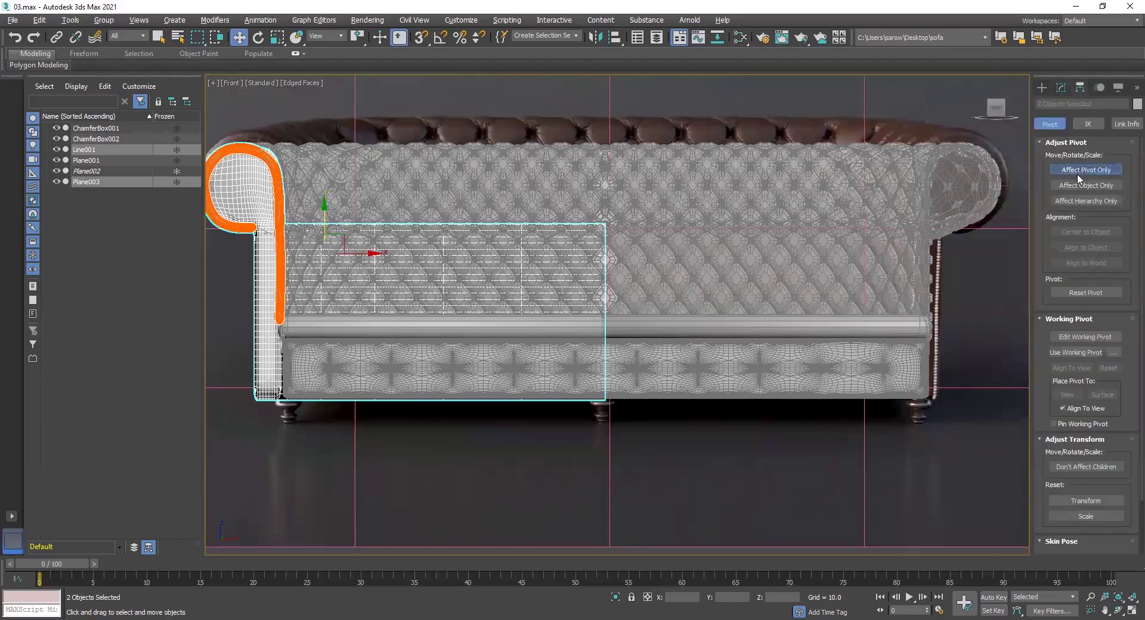
{"action": "middle_click_drag", "start_coordinate": [561, 289], "coordinate": [311, 260]}
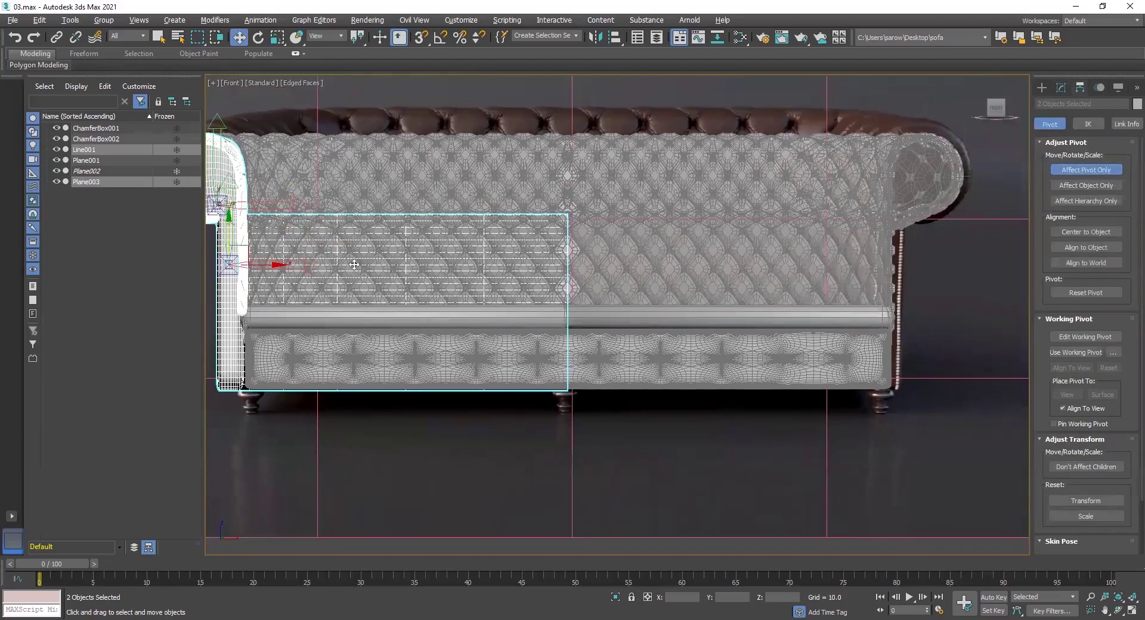
{"action": "left_click_drag", "start_coordinate": [280, 268], "coordinate": [610, 280]}
{"action": "scroll", "coordinate": [610, 279], "scroll_direction": "up", "scroll_amount": 5}
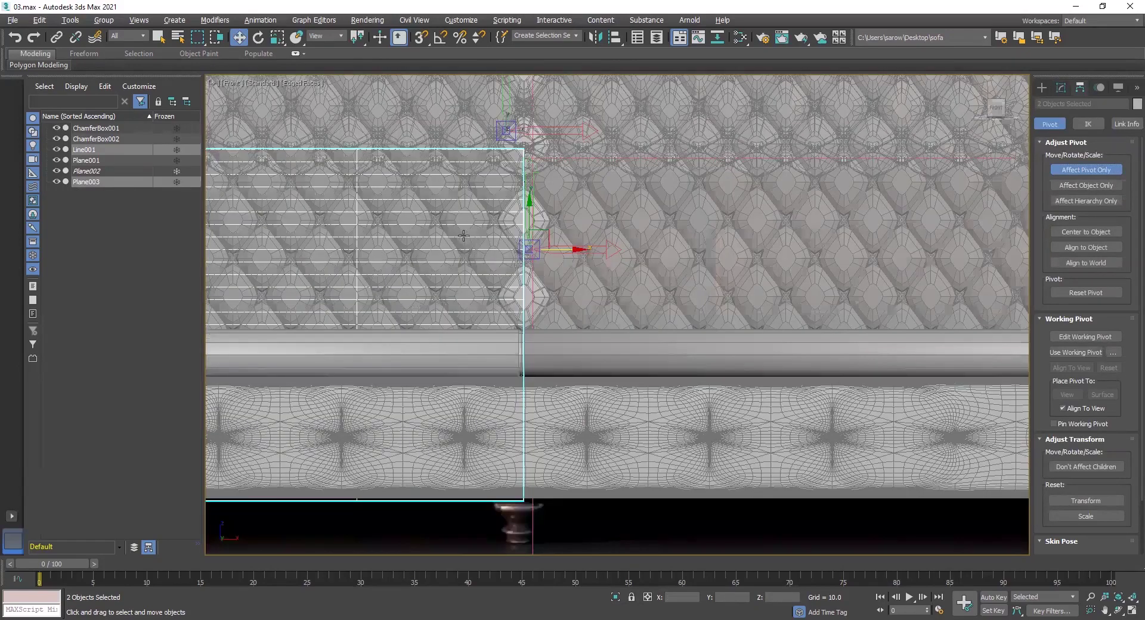
Fine-tune both pivots onto the frame panel's open edge at the sofa's centre and finish pivot editing.
{"action": "scroll", "coordinate": [590, 263], "scroll_direction": "up", "scroll_amount": 10}
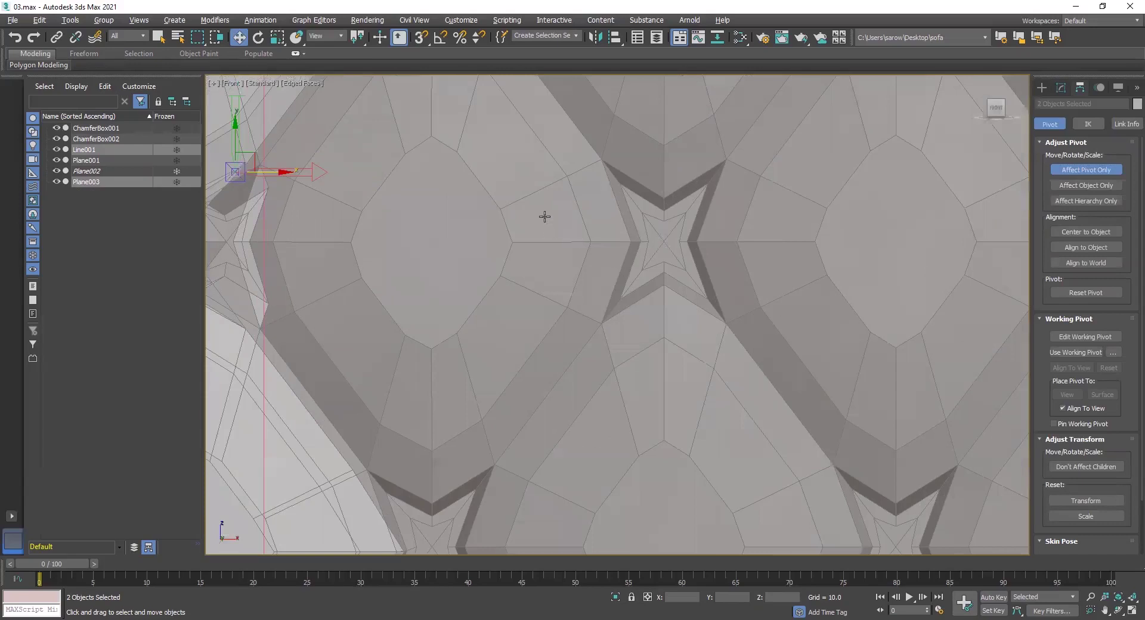
{"action": "middle_click_drag", "start_coordinate": [262, 178], "coordinate": [546, 210]}
{"action": "scroll", "coordinate": [545, 210], "scroll_direction": "up", "scroll_amount": 2}
{"action": "left_click_drag", "start_coordinate": [553, 200], "coordinate": [407, 208]}
{"action": "scroll", "coordinate": [442, 200], "scroll_direction": "up", "scroll_amount": 6}
{"action": "scroll", "coordinate": [406, 208], "scroll_direction": "down", "scroll_amount": 5}
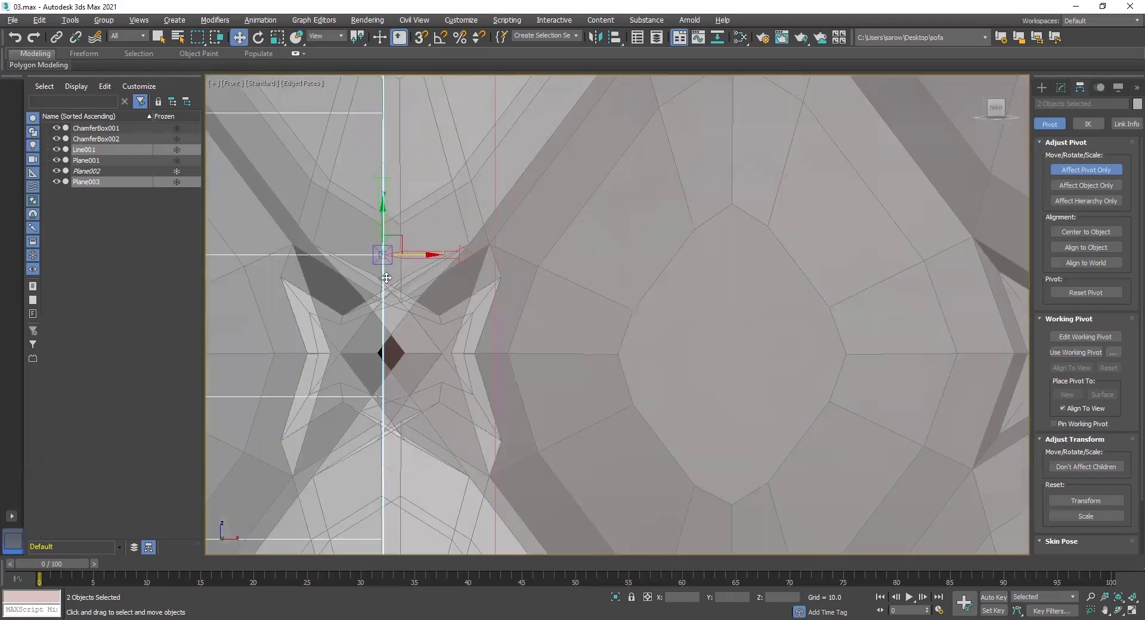
{"action": "scroll", "coordinate": [387, 277], "scroll_direction": "down", "scroll_amount": 4}
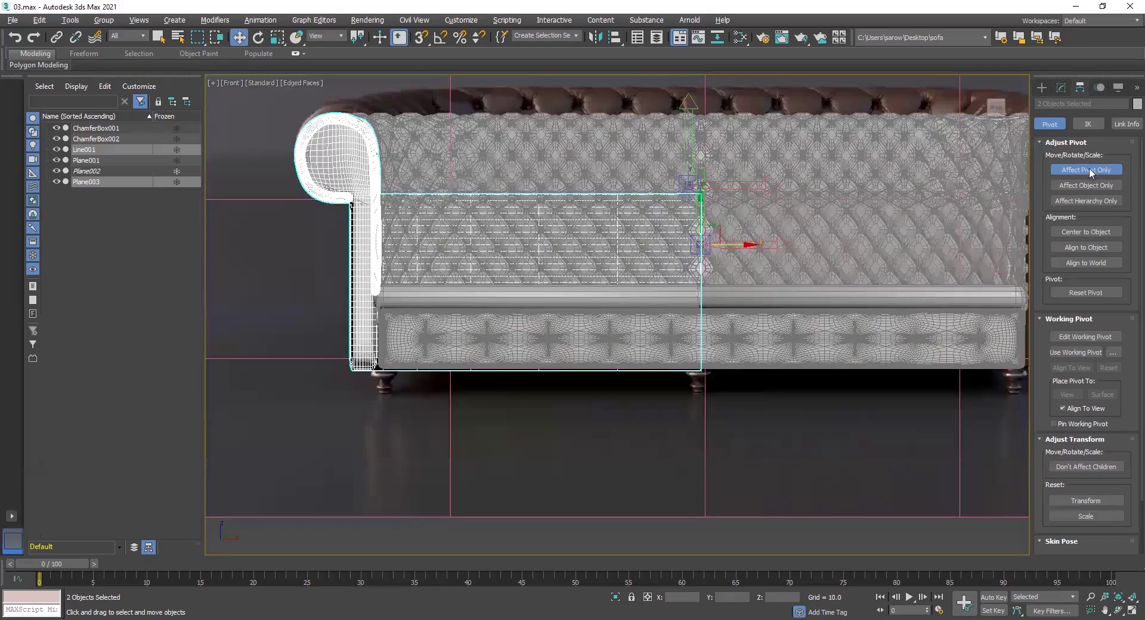
{"action": "left_click", "coordinate": [1090, 168]}
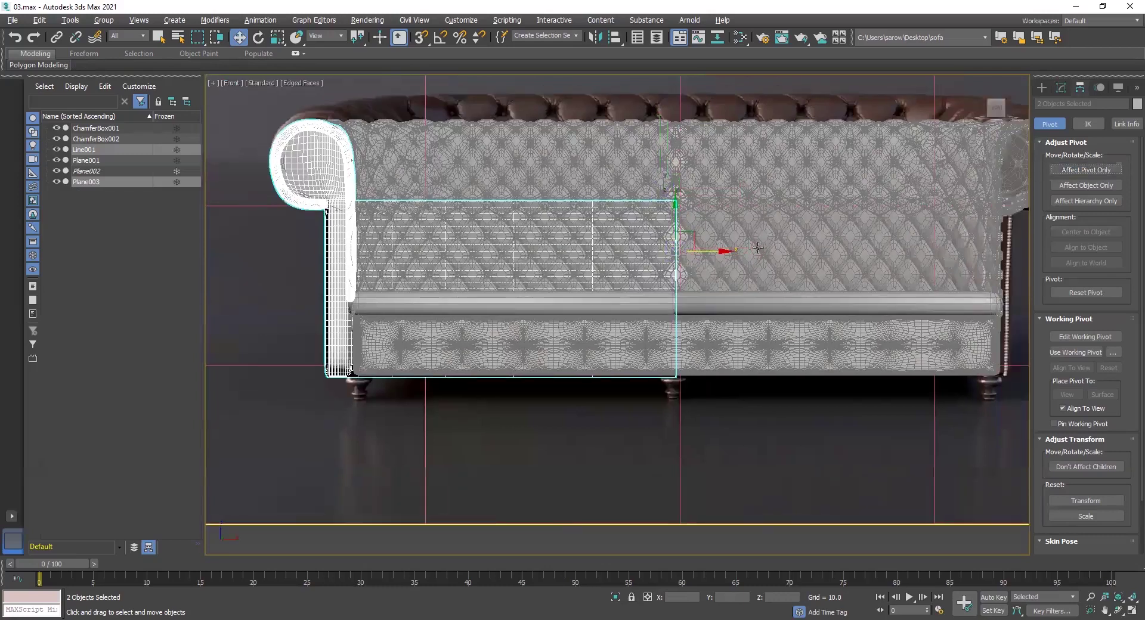
Add a Mirror modifier on the X axis with Copy enabled to the frame panel and piping.
{"action": "middle_click_drag", "start_coordinate": [758, 247], "coordinate": [689, 267]}
{"action": "left_click", "coordinate": [1061, 90]}
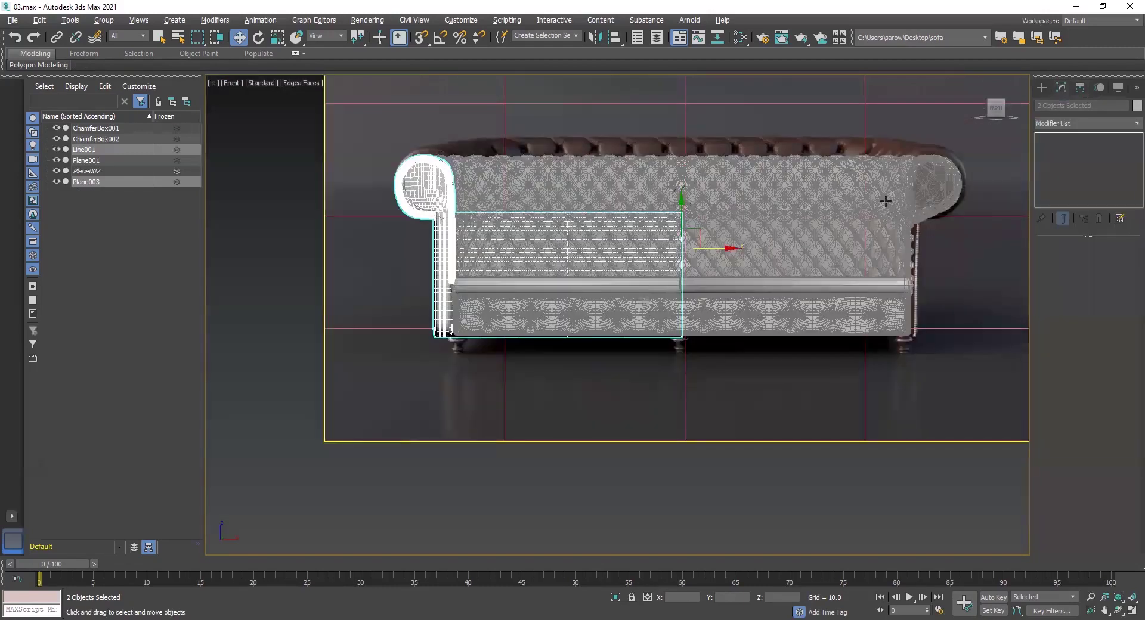
{"action": "middle_click_drag", "start_coordinate": [768, 291], "coordinate": [735, 378]}
{"action": "left_click", "coordinate": [1075, 123]}
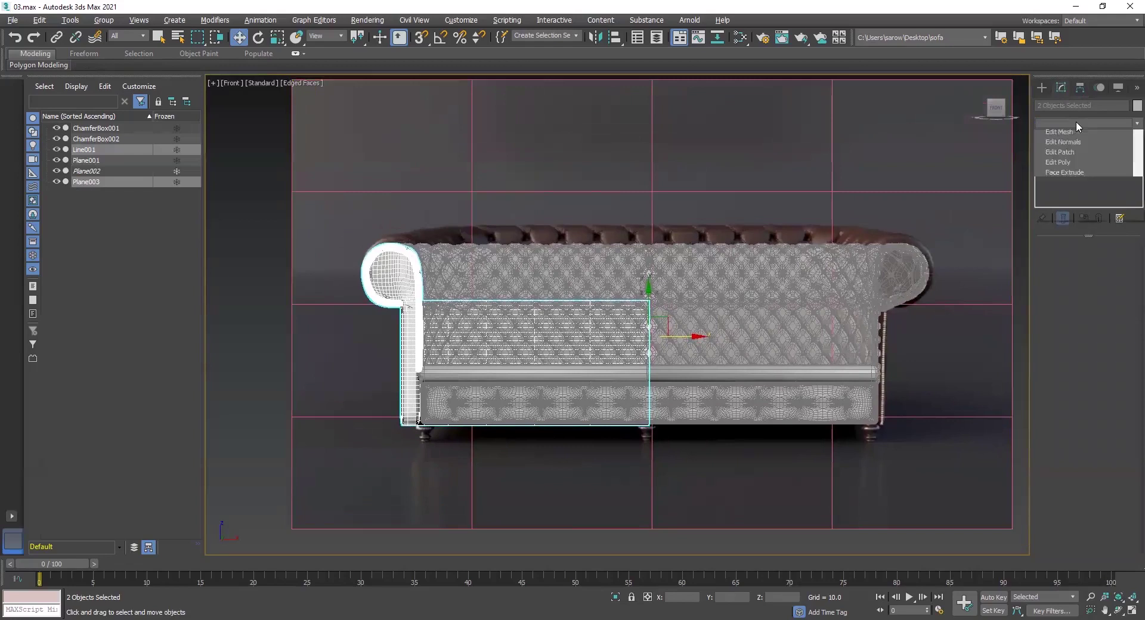
{"action": "type", "text": "mi"}
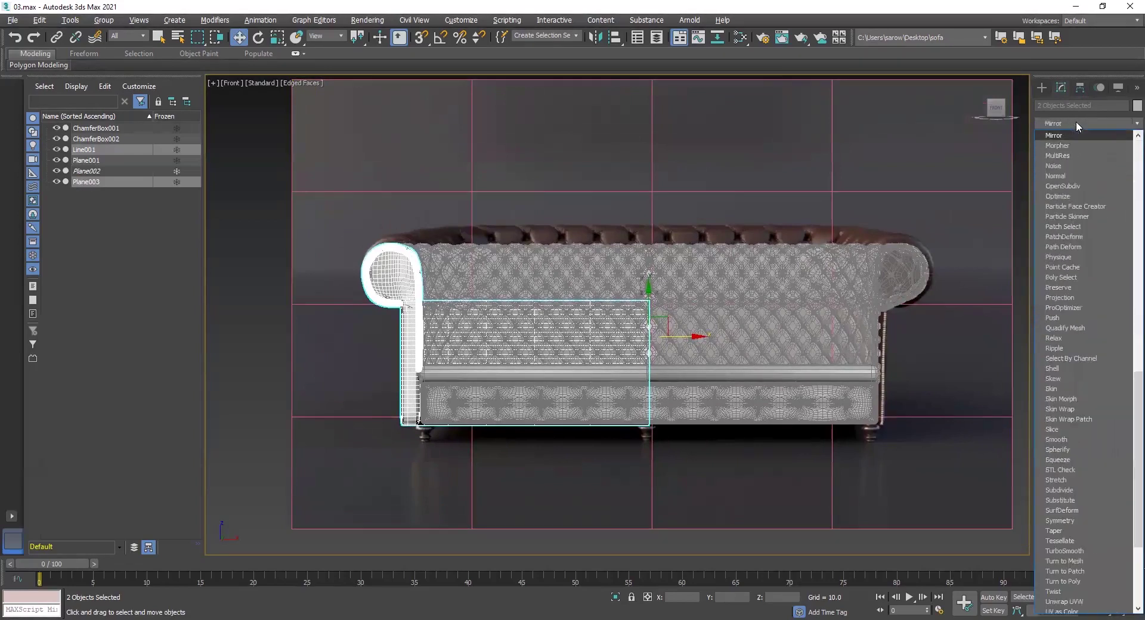
{"action": "left_click", "coordinate": [1075, 136]}
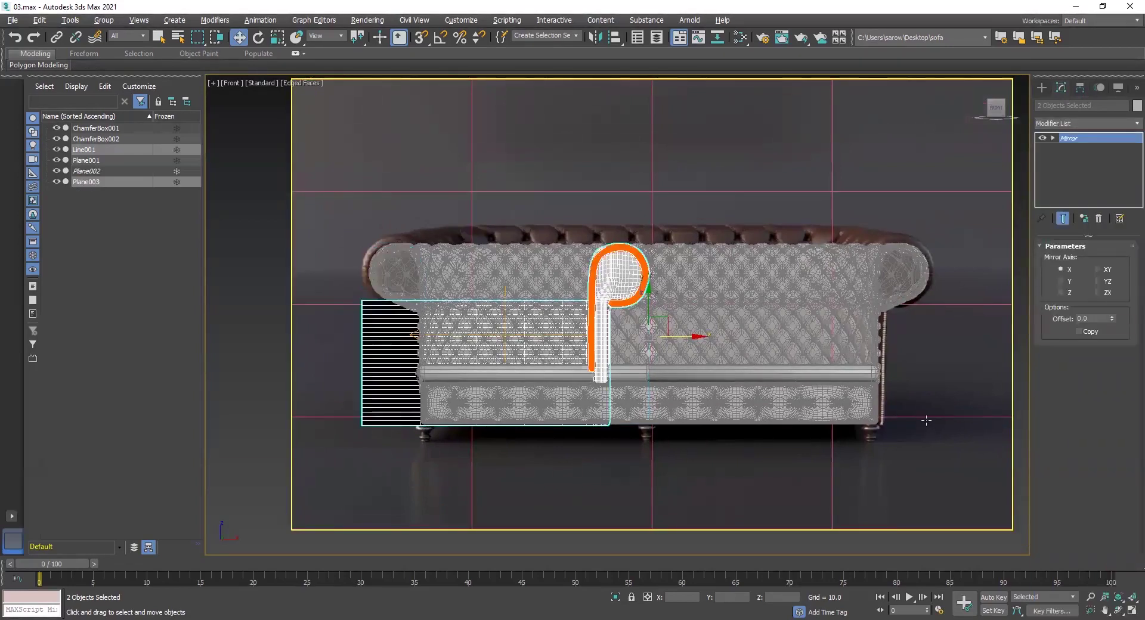
{"action": "middle_click_drag", "start_coordinate": [926, 420], "coordinate": [907, 401]}
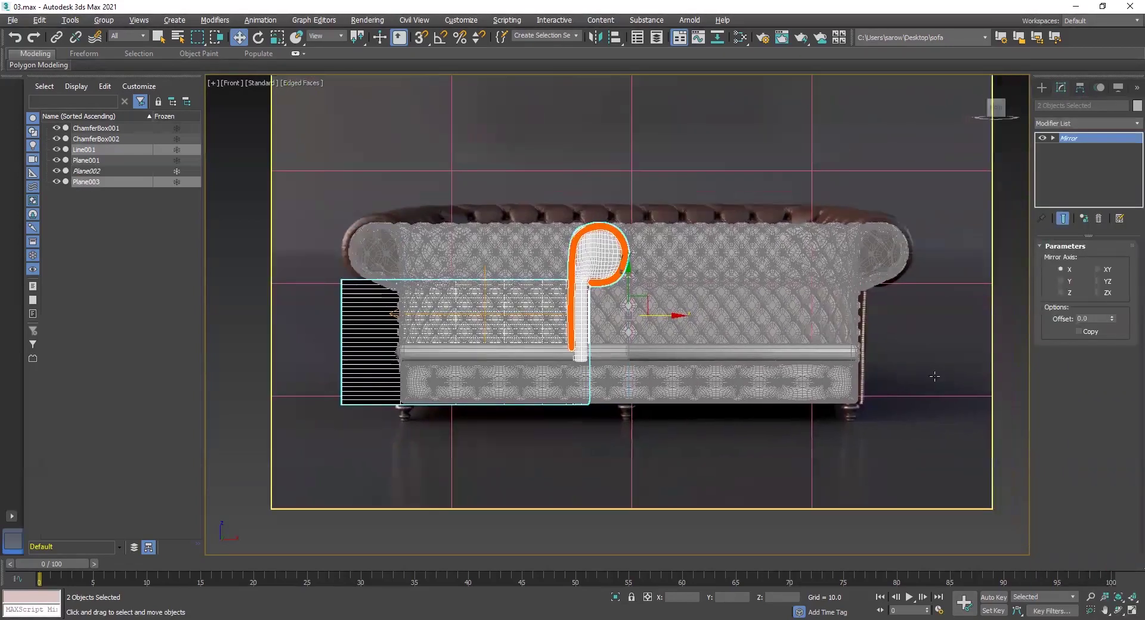
{"action": "left_click", "coordinate": [1078, 331]}
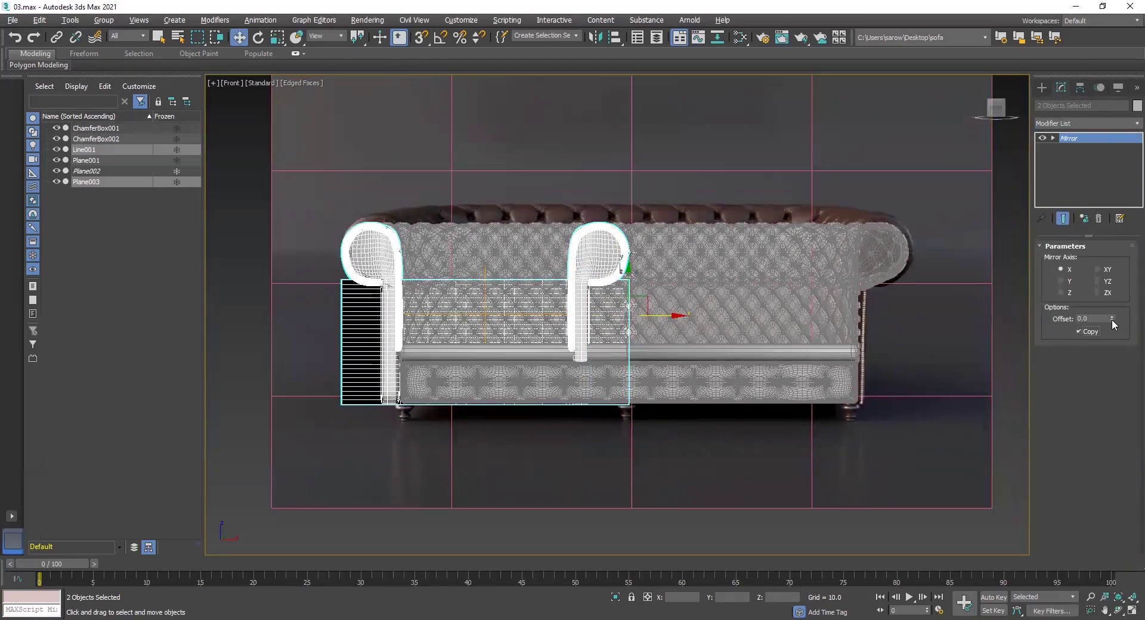
Set the Mirror offset to 548.851 so the copied armrest lines up with the opposite end of the sofa.
{"action": "left_click_drag", "start_coordinate": [1109, 320], "coordinate": [505, 598]}
{"action": "left_click_drag", "start_coordinate": [578, 144], "coordinate": [400, 300]}
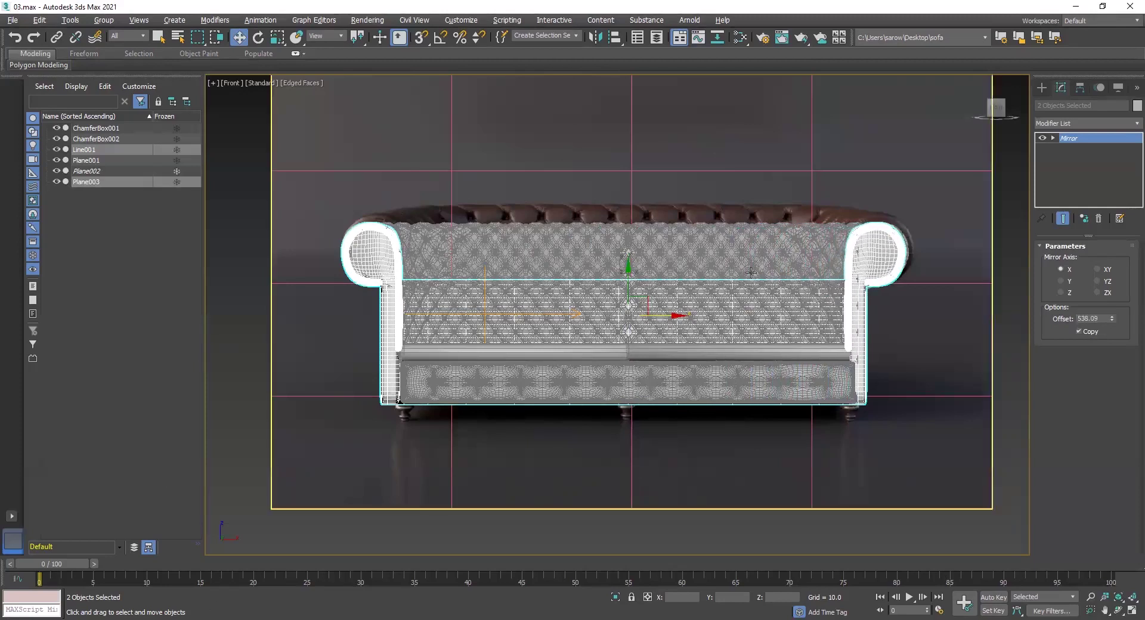
{"action": "scroll", "coordinate": [788, 262], "scroll_direction": "up", "scroll_amount": 5}
{"action": "scroll", "coordinate": [789, 261], "scroll_direction": "up", "scroll_amount": 2}
{"action": "middle_click_drag", "start_coordinate": [904, 282], "coordinate": [658, 391]}
{"action": "middle_click_drag", "start_coordinate": [978, 370], "coordinate": [901, 382]}
{"action": "left_click_drag", "start_coordinate": [1111, 316], "coordinate": [1114, 311]}
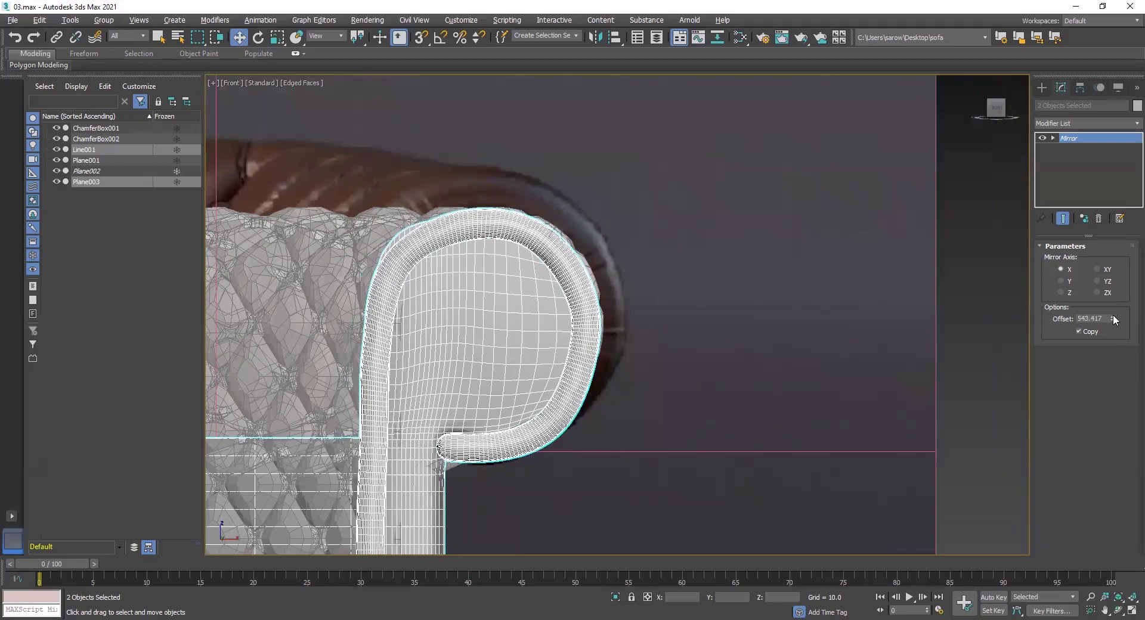
{"action": "left_click", "coordinate": [1112, 316]}
Inspect the mirrored frame and the tufted back in the Perspective view from behind the sofa.
{"action": "middle_click_drag", "start_coordinate": [689, 294], "coordinate": [664, 75]}
{"action": "scroll", "coordinate": [589, 298], "scroll_direction": "down", "scroll_amount": 3}
{"action": "middle_click_drag", "start_coordinate": [604, 291], "coordinate": [662, 285]}
{"action": "key", "text": "alt+w"}
{"action": "middle_click", "coordinate": [813, 440]}
{"action": "key", "text": "alt+w"}
{"action": "middle_click_drag", "start_coordinate": [799, 443], "coordinate": [628, 489]}
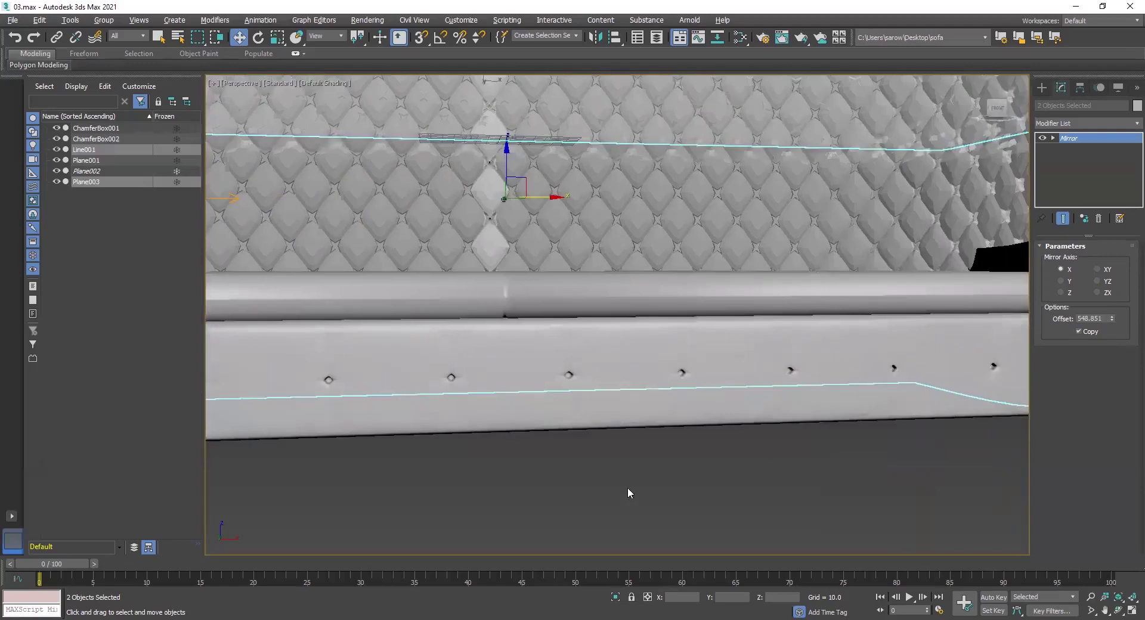
{"action": "scroll", "coordinate": [700, 478], "scroll_direction": "down", "scroll_amount": 5}
{"action": "mouse_move", "coordinate": [700, 477]}
{"action": "middle_mouse_down", "text": "alt"}
{"action": "mouse_move", "coordinate": [701, 450]}
{"action": "mouse_move", "coordinate": [721, 475]}
{"action": "middle_mouse_up", "text": "alt"}
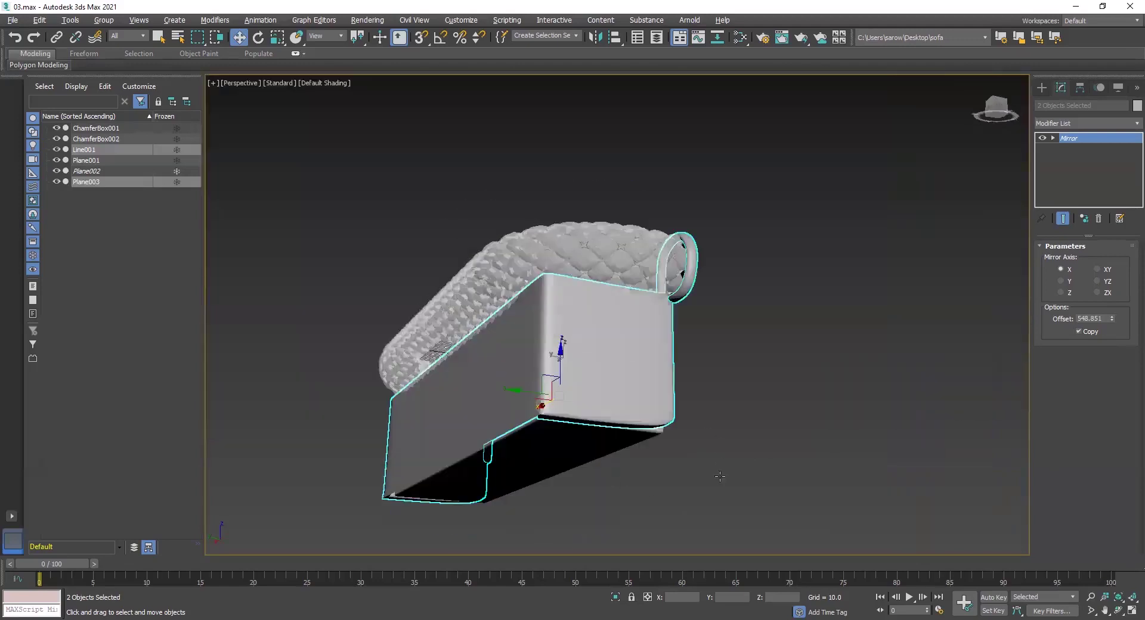
{"action": "middle_click_drag", "start_coordinate": [622, 458], "coordinate": [593, 455], "text": "alt"}
{"action": "scroll", "coordinate": [593, 454], "scroll_direction": "up", "scroll_amount": 3}
{"action": "scroll", "coordinate": [667, 320], "scroll_direction": "up", "scroll_amount": 2}
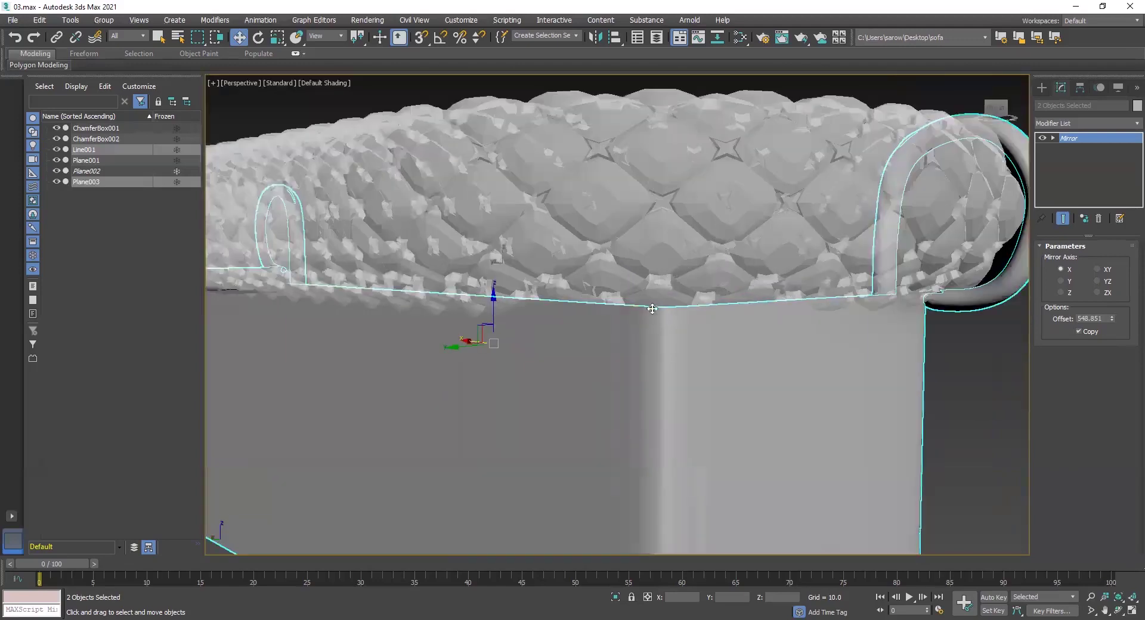
In the frame panel's Editable Poly, select only the four top-edge vertices along the sofa's back and around its rear corner.
{"action": "left_click", "coordinate": [665, 361]}
{"action": "middle_click_drag", "start_coordinate": [680, 366], "coordinate": [738, 387]}
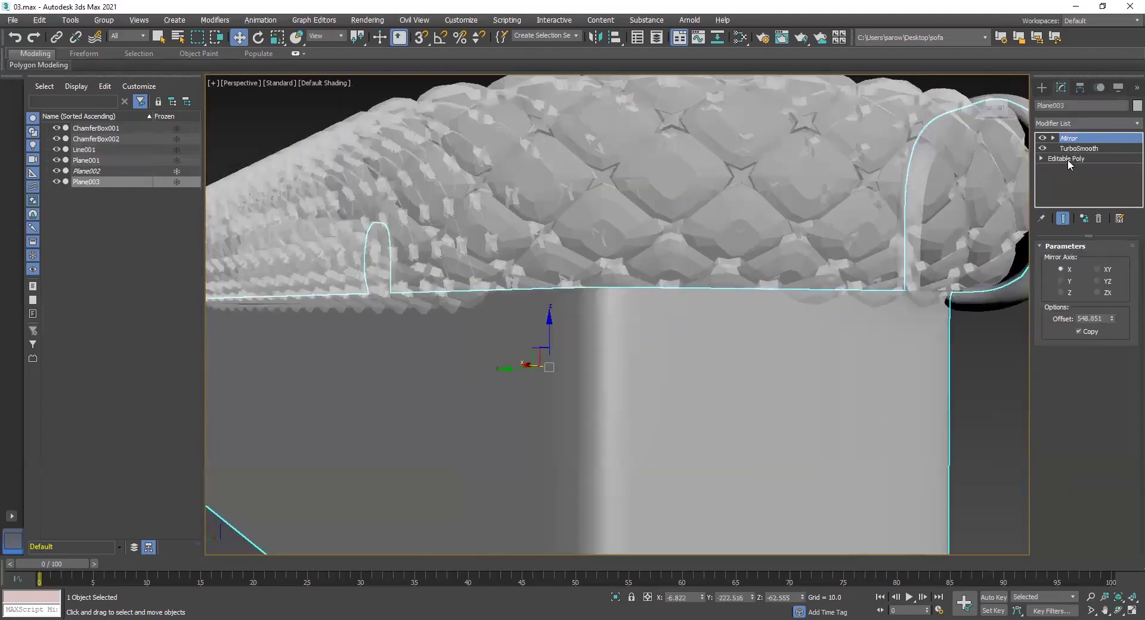
{"action": "left_click", "coordinate": [1068, 158]}
{"action": "left_click", "coordinate": [1054, 261]}
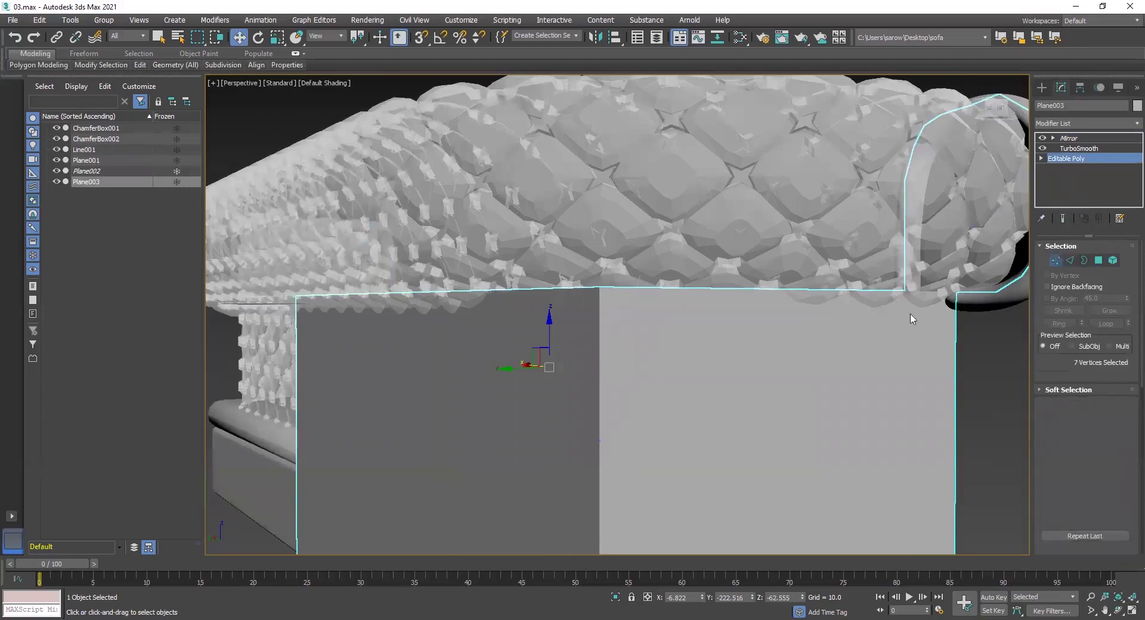
{"action": "scroll", "coordinate": [703, 345], "scroll_direction": "down", "scroll_amount": 5}
{"action": "mouse_move", "coordinate": [639, 325]}
{"action": "middle_mouse_down", "text": "alt"}
{"action": "mouse_move", "coordinate": [573, 310]}
{"action": "mouse_move", "coordinate": [517, 317]}
{"action": "mouse_move", "coordinate": [661, 322]}
{"action": "mouse_move", "coordinate": [628, 324]}
{"action": "middle_mouse_up", "text": "alt"}
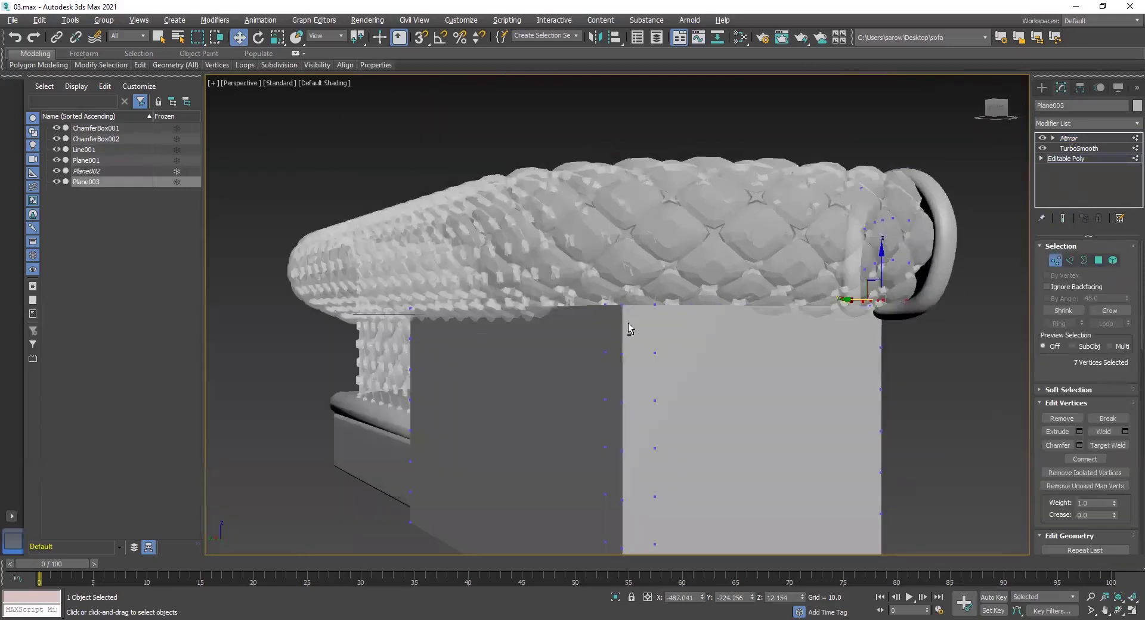
{"action": "left_click_drag", "start_coordinate": [350, 271], "coordinate": [926, 313]}
{"action": "mouse_move", "coordinate": [874, 317]}
{"action": "middle_mouse_down", "text": "alt"}
{"action": "mouse_move", "coordinate": [841, 294]}
{"action": "mouse_move", "coordinate": [822, 299]}
{"action": "mouse_move", "coordinate": [884, 308]}
{"action": "middle_mouse_up", "text": "alt"}
{"action": "middle_click_drag", "start_coordinate": [908, 307], "coordinate": [922, 308], "text": "alt"}
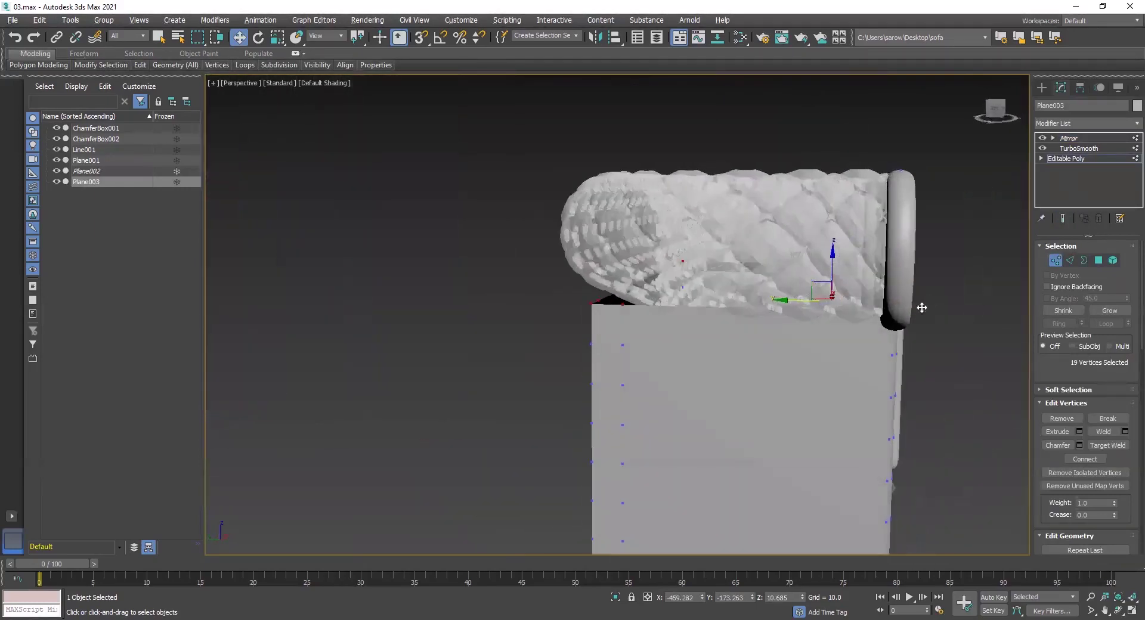
{"action": "left_click_drag", "start_coordinate": [965, 201], "coordinate": [880, 305], "text": "ctrl"}
{"action": "middle_click_drag", "start_coordinate": [880, 317], "coordinate": [835, 305], "text": "alt"}
{"action": "left_click_drag", "start_coordinate": [957, 188], "coordinate": [810, 325], "text": "alt"}
{"action": "middle_click_drag", "start_coordinate": [811, 319], "coordinate": [892, 316], "text": "alt"}
Raise the four selected top-edge vertices of the frame panel into the tufted back and leave vertex editing.
{"action": "left_click", "coordinate": [778, 248]}
{"action": "key", "text": "ctrl+z"}
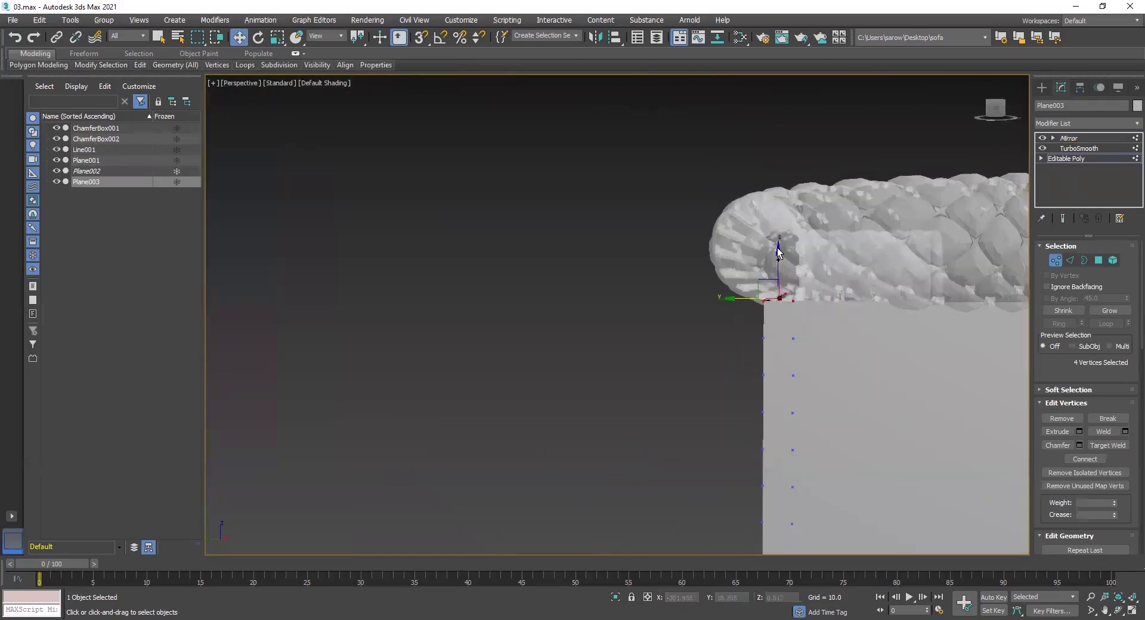
{"action": "mouse_move", "coordinate": [779, 252]}
{"action": "left_mouse_down"}
{"action": "mouse_move", "coordinate": [787, 182]}
{"action": "mouse_move", "coordinate": [785, 242]}
{"action": "left_mouse_up"}
{"action": "middle_click_drag", "start_coordinate": [784, 242], "coordinate": [864, 412], "text": "alt"}
{"action": "middle_click_drag", "start_coordinate": [829, 379], "coordinate": [785, 353]}
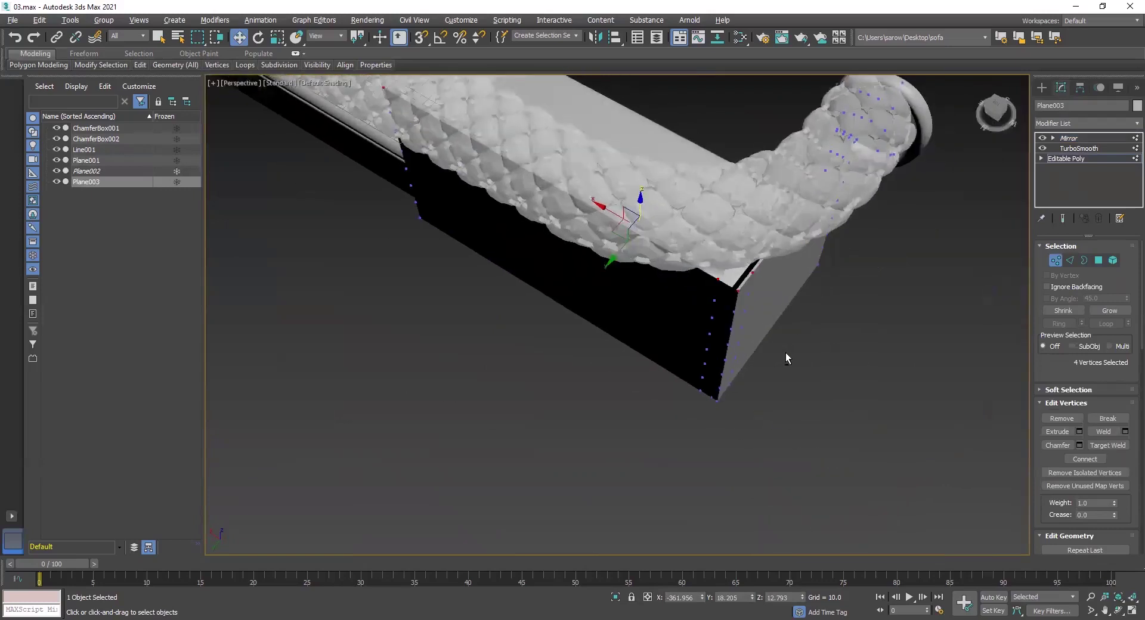
{"action": "middle_click_drag", "start_coordinate": [932, 166], "coordinate": [668, 179], "text": "alt"}
{"action": "left_click_drag", "start_coordinate": [643, 167], "coordinate": [648, 150]}
{"action": "middle_click_drag", "start_coordinate": [649, 151], "coordinate": [691, 152], "text": "alt"}
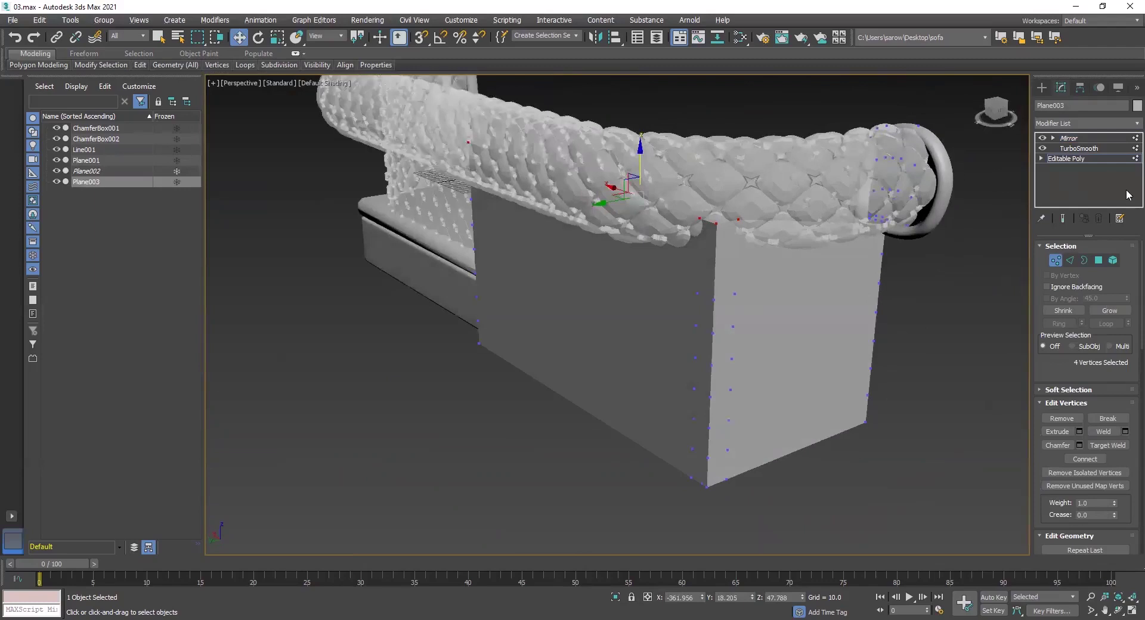
{"action": "left_click", "coordinate": [1078, 159]}
{"action": "left_click", "coordinate": [1078, 149]}
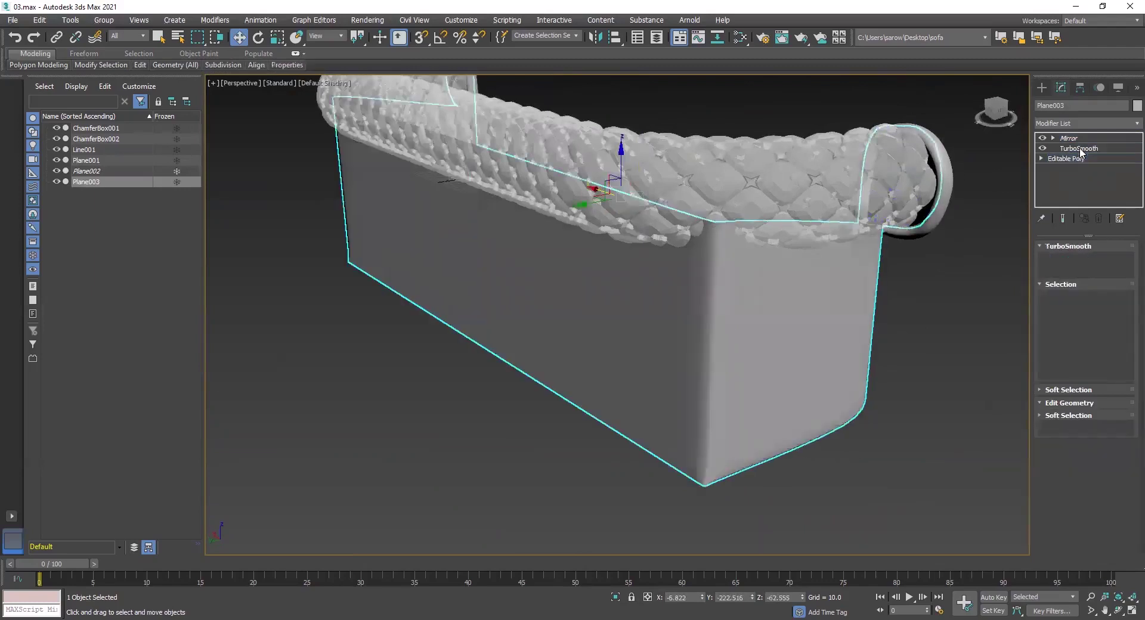
{"action": "left_click", "coordinate": [926, 365]}
With the smoothed end result shown during vertex editing, raise the frame panel's upper rear corner vertex behind the tufting.
{"action": "middle_click_drag", "start_coordinate": [926, 365], "coordinate": [650, 333], "text": "alt"}
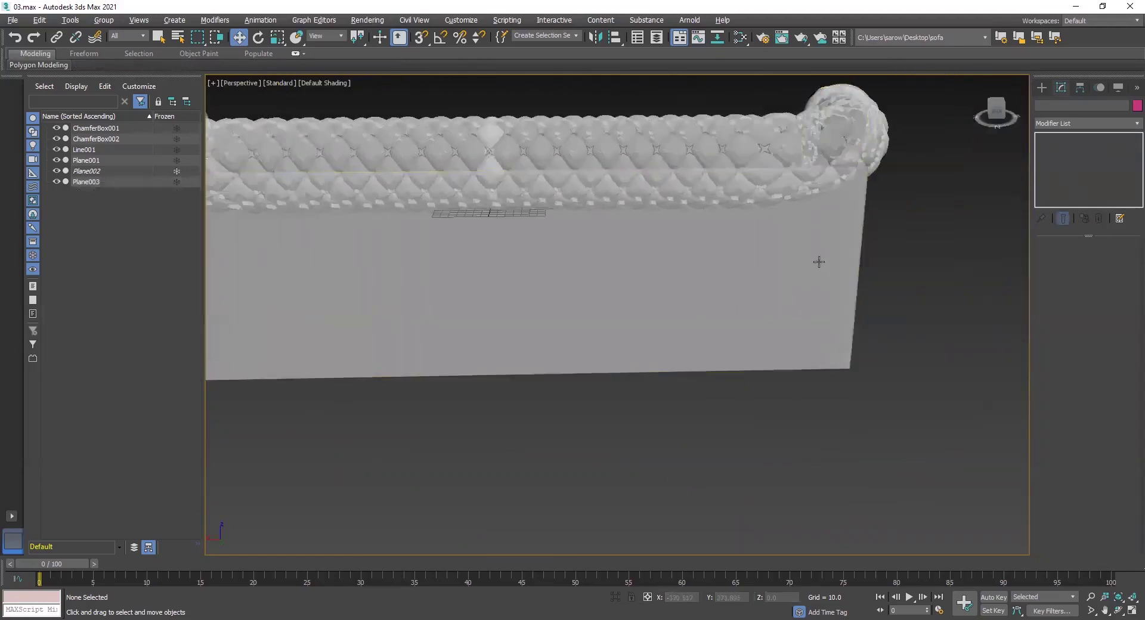
{"action": "middle_click_drag", "start_coordinate": [818, 261], "coordinate": [746, 248], "text": "alt"}
{"action": "scroll", "coordinate": [746, 248], "scroll_direction": "up", "scroll_amount": 4}
{"action": "middle_click_drag", "start_coordinate": [736, 205], "coordinate": [647, 285]}
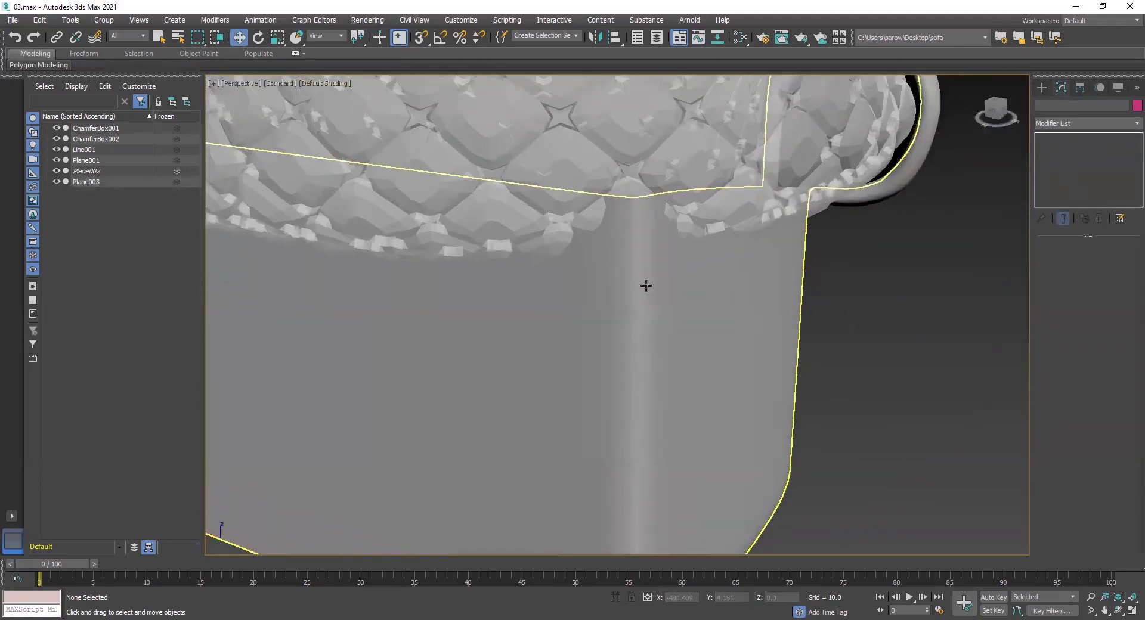
{"action": "left_click", "coordinate": [646, 273]}
{"action": "left_click", "coordinate": [1063, 157]}
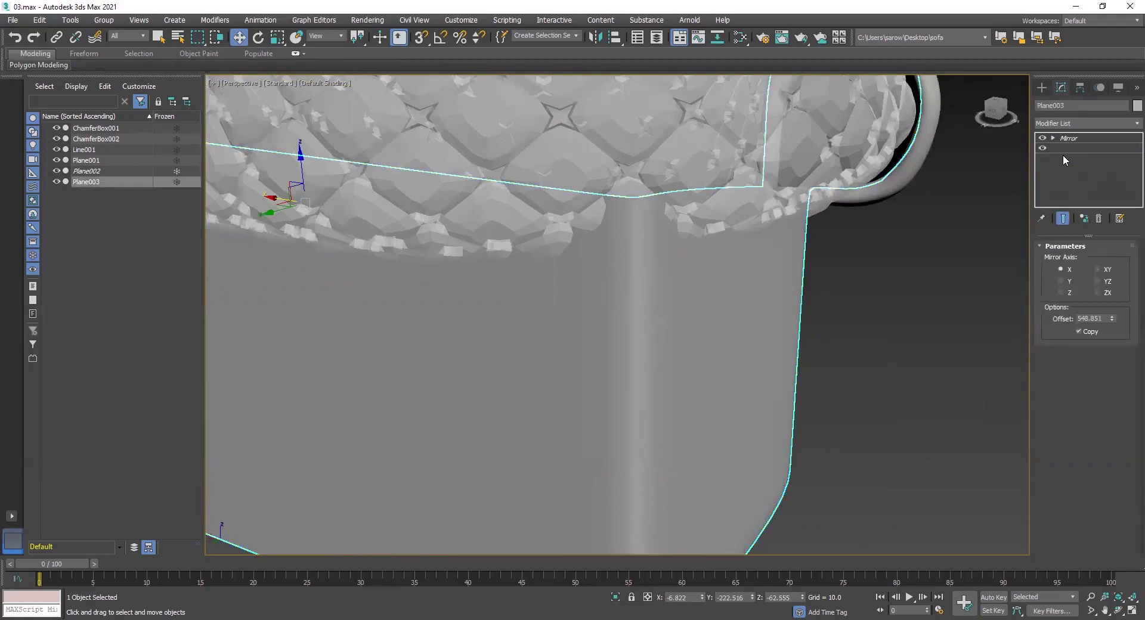
{"action": "left_click", "coordinate": [1063, 219]}
{"action": "left_click", "coordinate": [1054, 263]}
{"action": "middle_click_drag", "start_coordinate": [690, 265], "coordinate": [661, 191], "text": "alt"}
{"action": "left_click", "coordinate": [640, 235]}
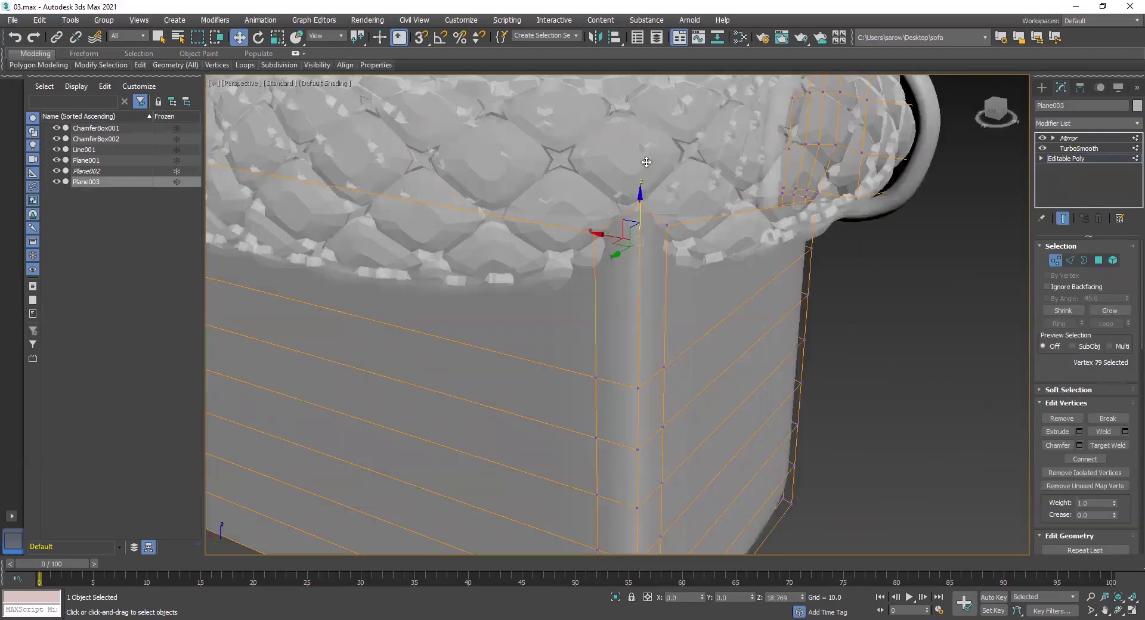
Reposition the three vertices around the frame panel's upper rear corner to follow the tufted back, then finish editing and deselect the panel.
{"action": "key", "text": "z"}
{"action": "middle_click_drag", "start_coordinate": [662, 237], "coordinate": [661, 373], "text": "alt"}
{"action": "left_click_drag", "start_coordinate": [484, 409], "coordinate": [483, 409]}
{"action": "middle_click_drag", "start_coordinate": [495, 396], "coordinate": [603, 444], "text": "alt"}
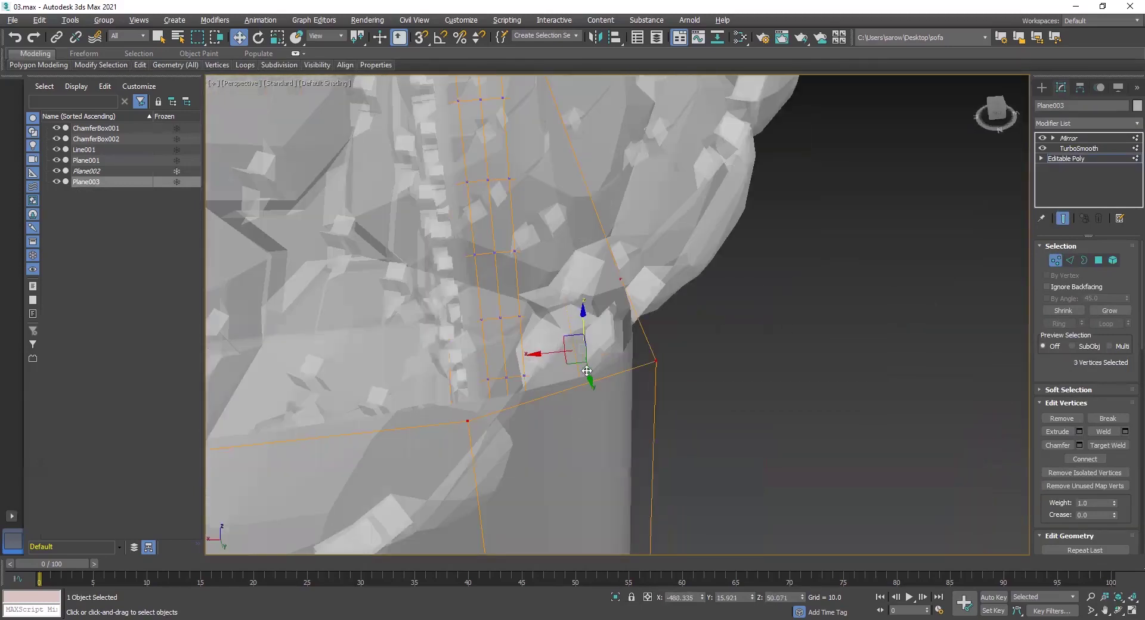
{"action": "left_click_drag", "start_coordinate": [580, 321], "coordinate": [585, 348]}
{"action": "middle_click_drag", "start_coordinate": [585, 348], "coordinate": [539, 266], "text": "alt"}
{"action": "scroll", "coordinate": [535, 315], "scroll_direction": "up", "scroll_amount": 3}
{"action": "left_click_drag", "start_coordinate": [537, 258], "coordinate": [524, 252]}
{"action": "middle_click_drag", "start_coordinate": [539, 302], "coordinate": [586, 340], "text": "alt"}
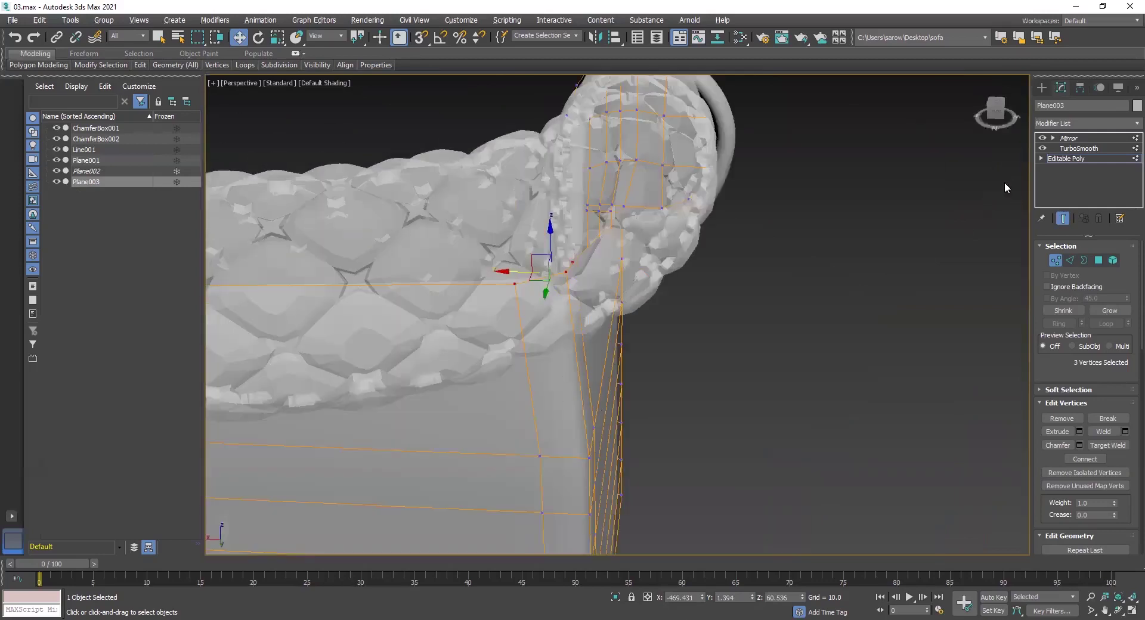
{"action": "left_click", "coordinate": [1077, 159]}
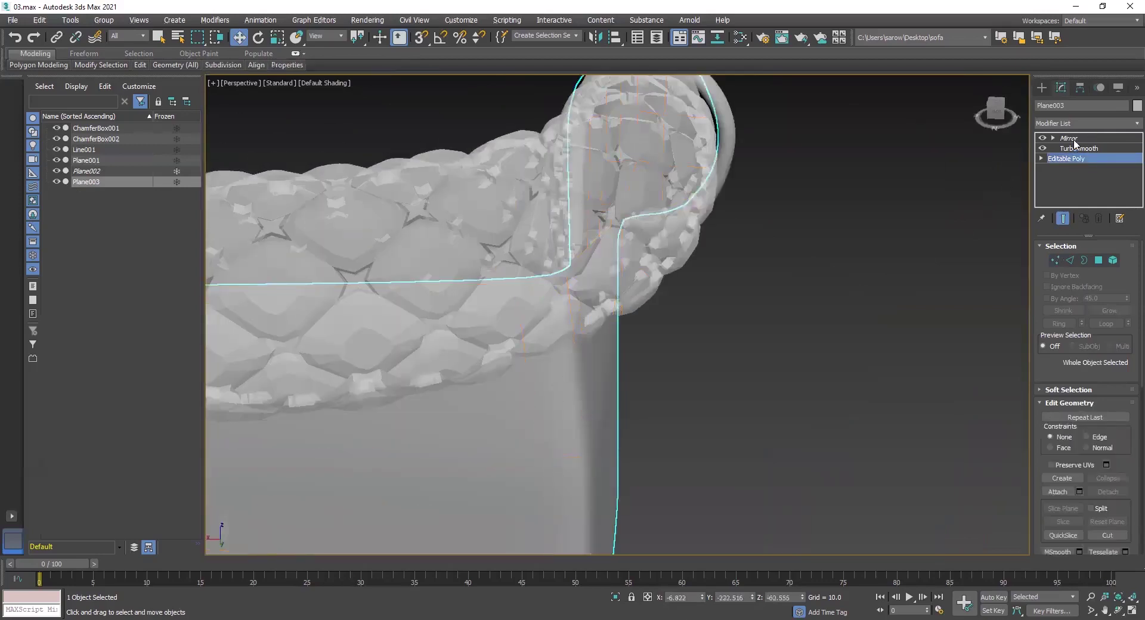
{"action": "left_click", "coordinate": [1075, 139]}
{"action": "left_click", "coordinate": [848, 291]}
Inspect the whole sofa model from the side and front beside the reference image.
{"action": "scroll", "coordinate": [799, 427], "scroll_direction": "down", "scroll_amount": 8}
{"action": "middle_click_drag", "start_coordinate": [795, 445], "coordinate": [624, 428], "text": "alt"}
{"action": "middle_click_drag", "start_coordinate": [656, 334], "coordinate": [940, 403]}
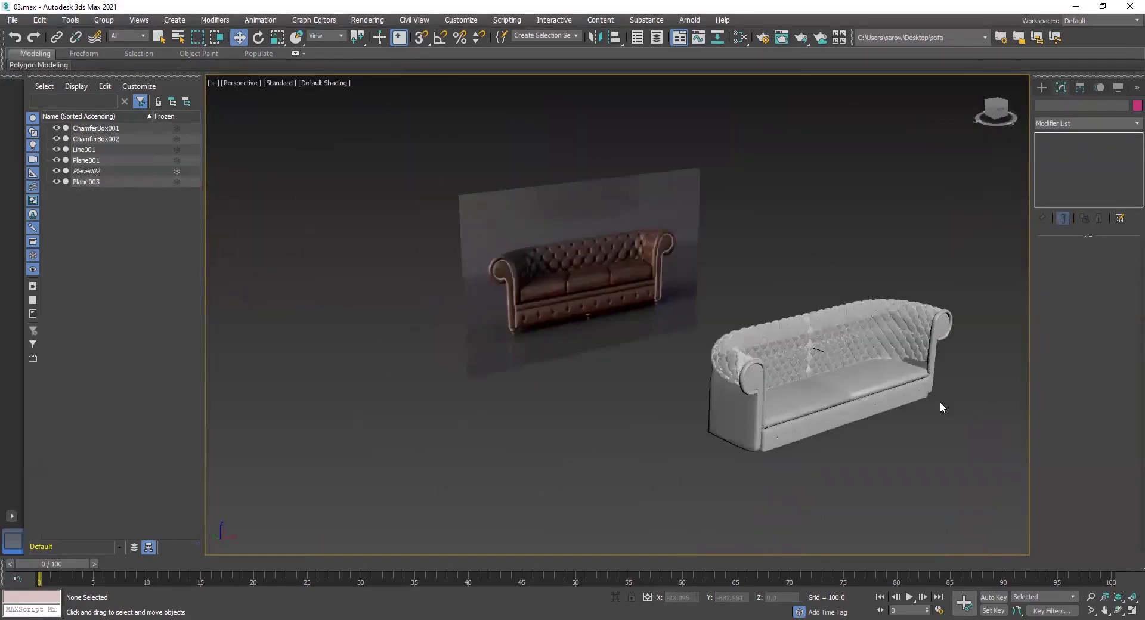
{"action": "scroll", "coordinate": [940, 402], "scroll_direction": "up", "scroll_amount": 5}
{"action": "middle_click_drag", "start_coordinate": [1034, 443], "coordinate": [947, 439], "text": "alt"}
{"action": "middle_click_drag", "start_coordinate": [955, 395], "coordinate": [806, 301]}
{"action": "middle_click_drag", "start_coordinate": [623, 450], "coordinate": [692, 441], "text": "alt"}
{"action": "middle_click_drag", "start_coordinate": [560, 310], "coordinate": [644, 391]}
{"action": "middle_click_drag", "start_coordinate": [644, 391], "coordinate": [672, 417], "text": "alt"}
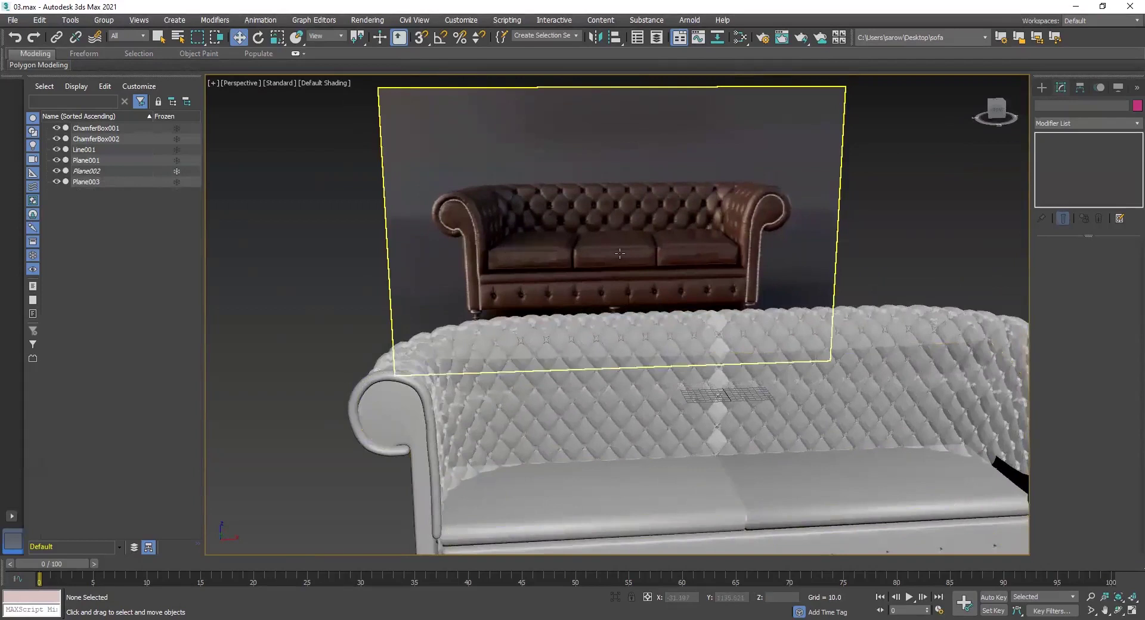
Examine the seat cushions, tufting and base in the reference image and compare them with the model.
{"action": "scroll", "coordinate": [660, 288], "scroll_direction": "up", "scroll_amount": 10}
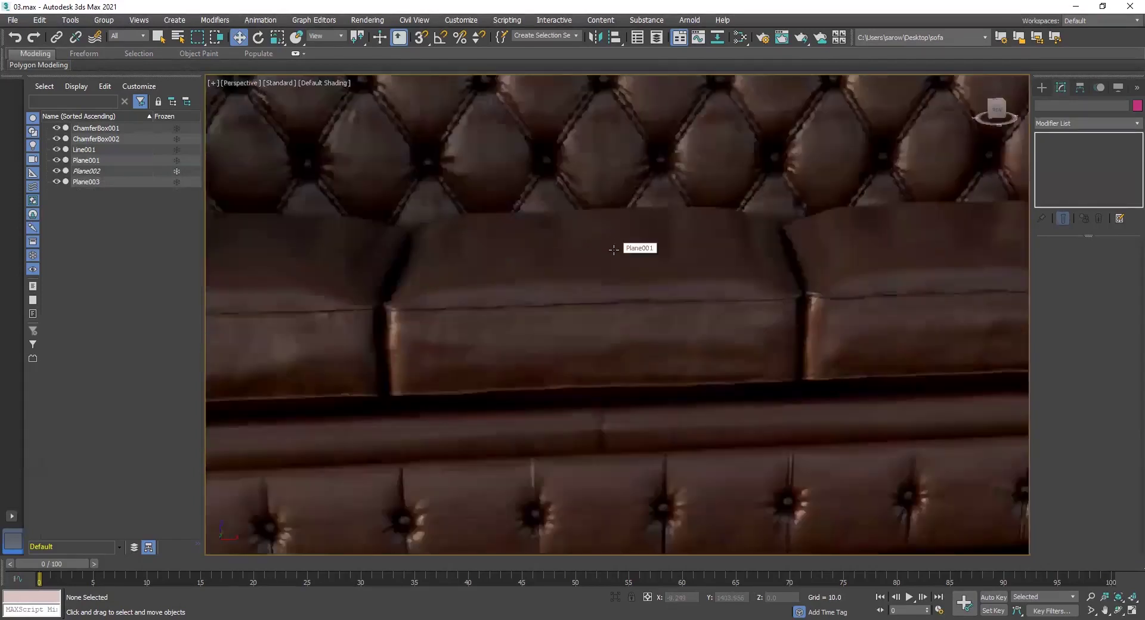
{"action": "scroll", "coordinate": [623, 251], "scroll_direction": "down", "scroll_amount": 12}
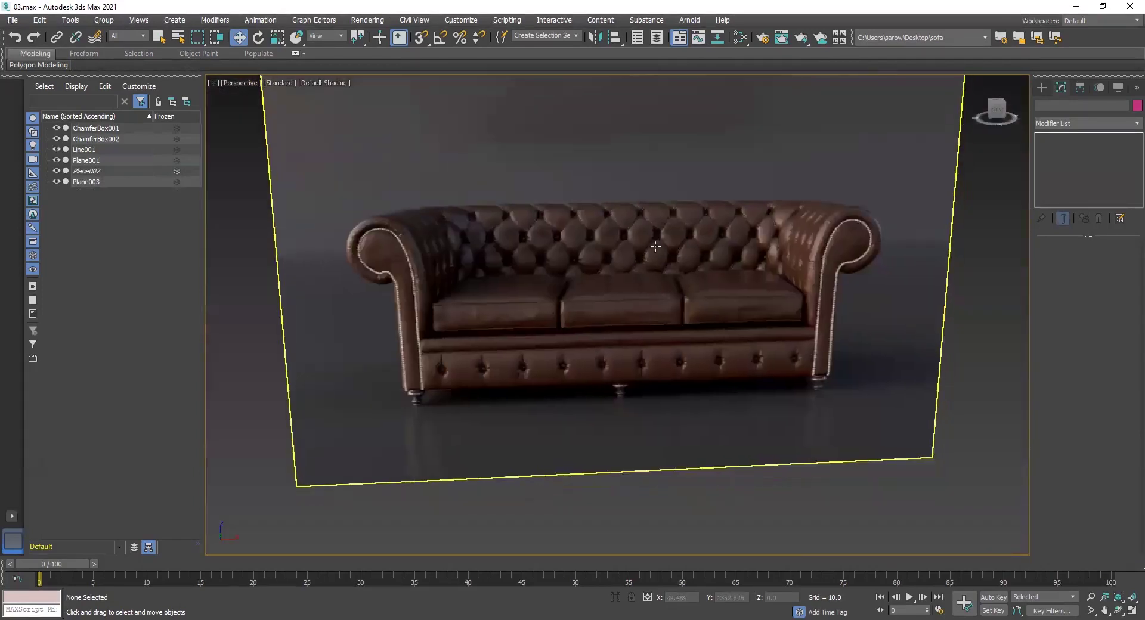
{"action": "scroll", "coordinate": [655, 357], "scroll_direction": "up", "scroll_amount": 10}
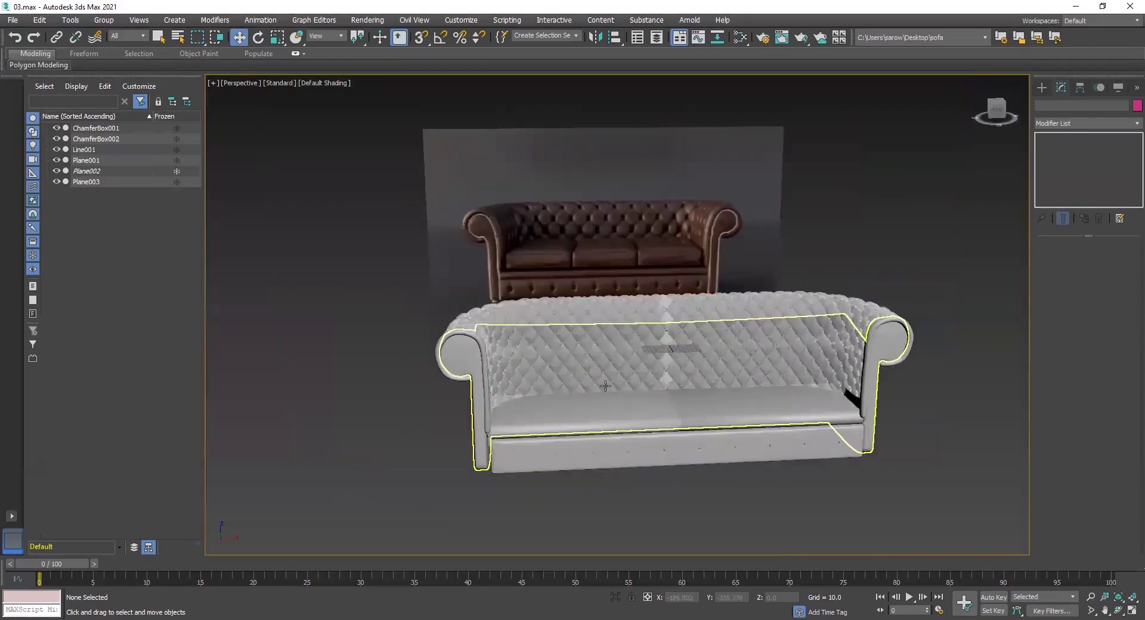
{"action": "scroll", "coordinate": [605, 396], "scroll_direction": "down", "scroll_amount": 6}
{"action": "scroll", "coordinate": [524, 352], "scroll_direction": "up", "scroll_amount": 4}
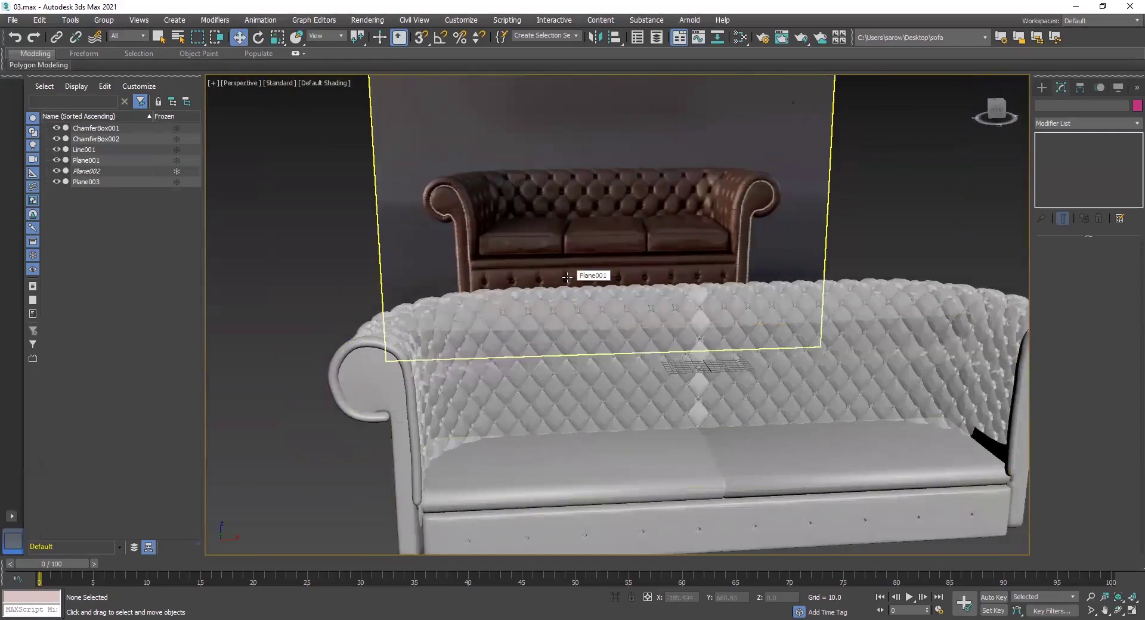
{"action": "middle_click_drag", "start_coordinate": [616, 263], "coordinate": [556, 99]}
{"action": "middle_click_drag", "start_coordinate": [580, 253], "coordinate": [543, 404]}
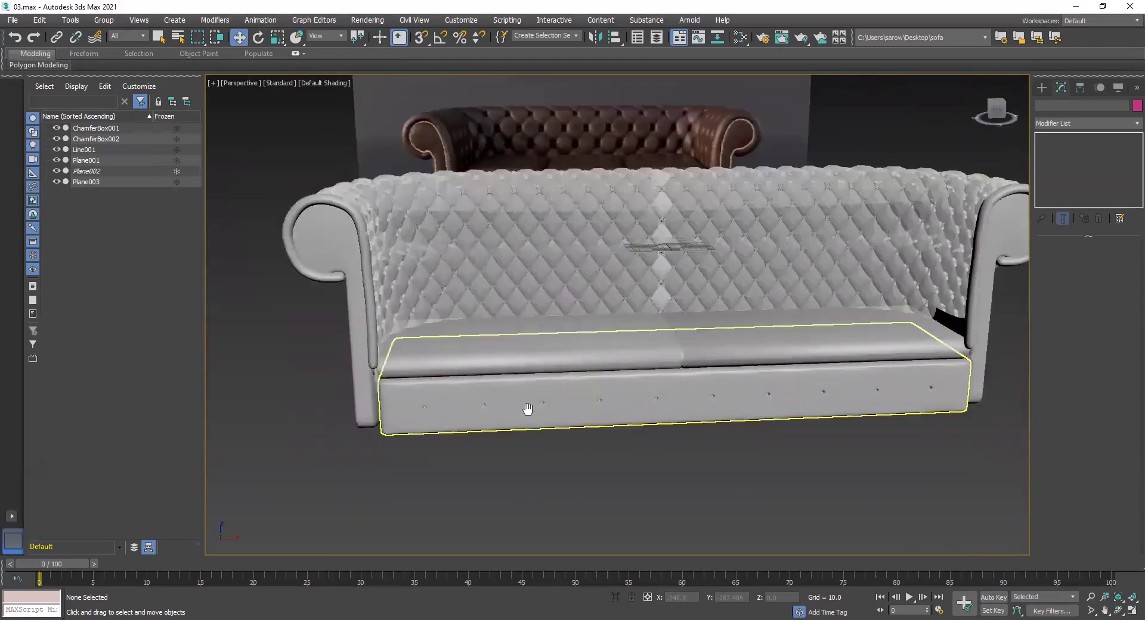
Examine the reference sofa's turned leg beneath the frame's lower corner in the Front view.
{"action": "key", "text": "alt+w"}
{"action": "key", "text": "alt+w"}
{"action": "middle_click_drag", "start_coordinate": [654, 260], "coordinate": [744, 128]}
{"action": "middle_click_drag", "start_coordinate": [399, 435], "coordinate": [1142, 229]}
{"action": "middle_click_drag", "start_coordinate": [362, 294], "coordinate": [876, 315]}
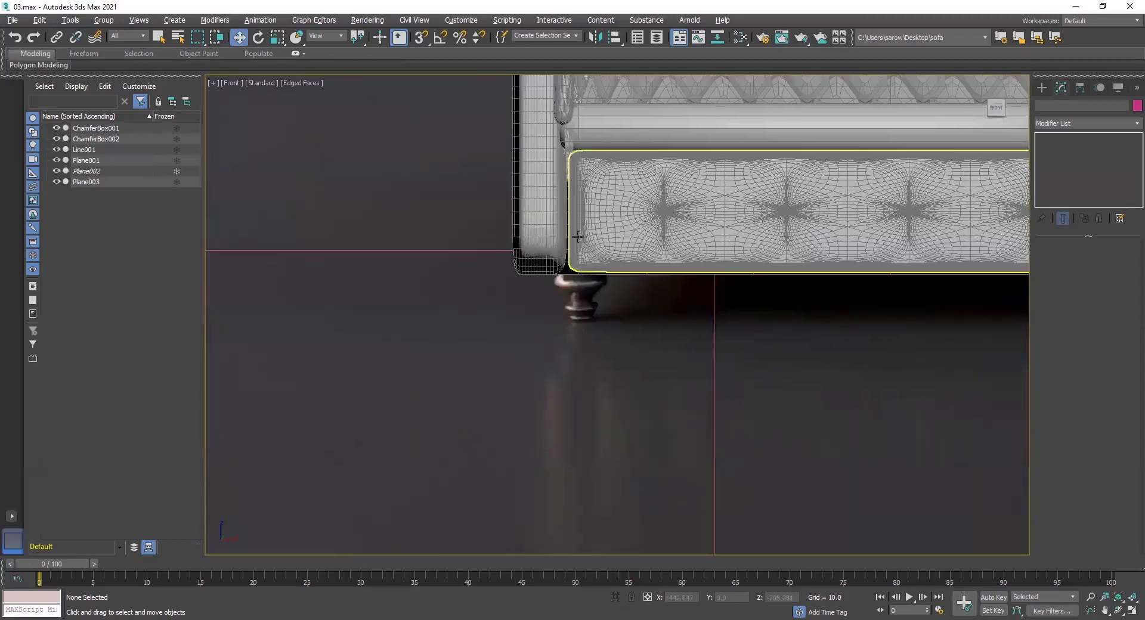
{"action": "scroll", "coordinate": [554, 251], "scroll_direction": "up", "scroll_amount": 3}
{"action": "left_click", "coordinate": [593, 295]}
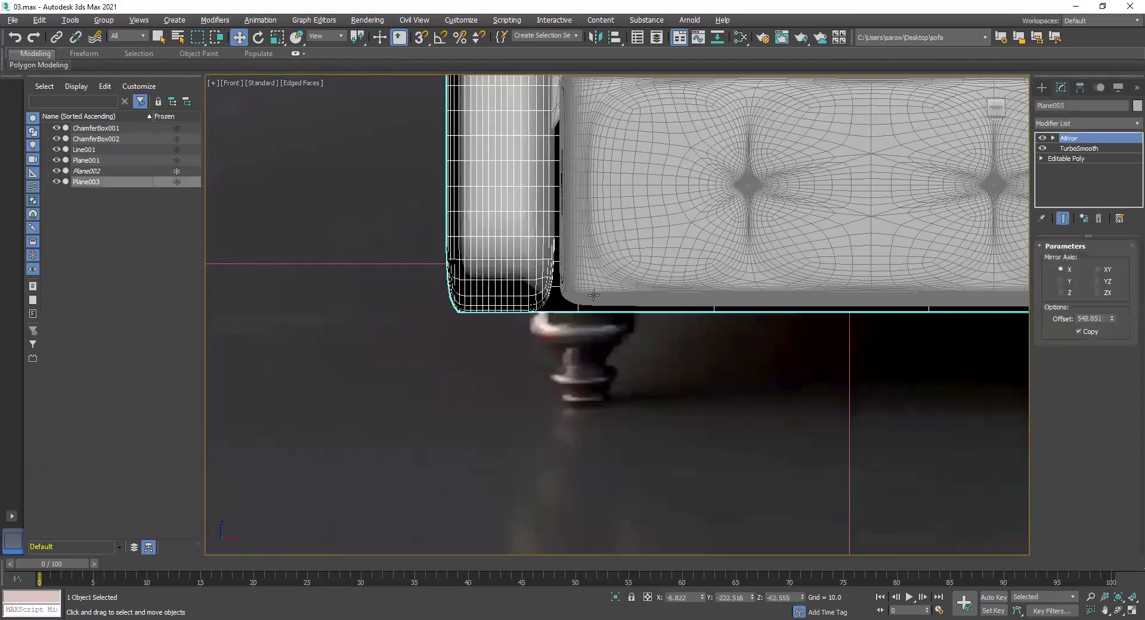
{"action": "left_click", "coordinate": [548, 332]}
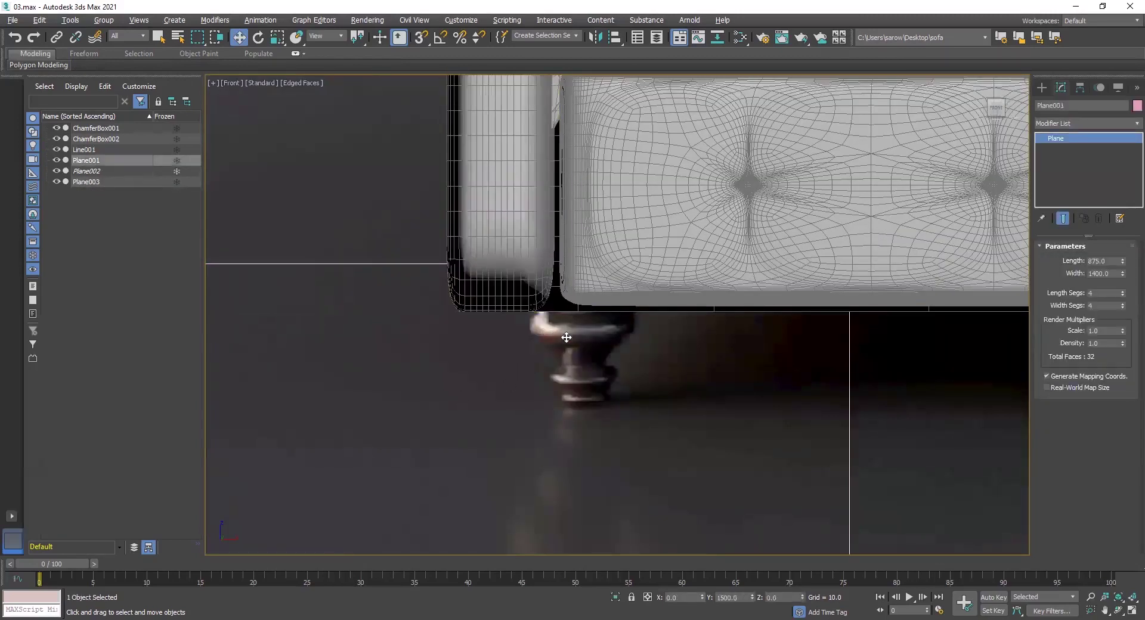
Return to the Perspective view and look closely at the lower front corner of the sofa's armrest.
{"action": "key", "text": "alt+w"}
{"action": "key", "text": "alt+w"}
{"action": "middle_click_drag", "start_coordinate": [579, 254], "coordinate": [523, 299], "text": "alt"}
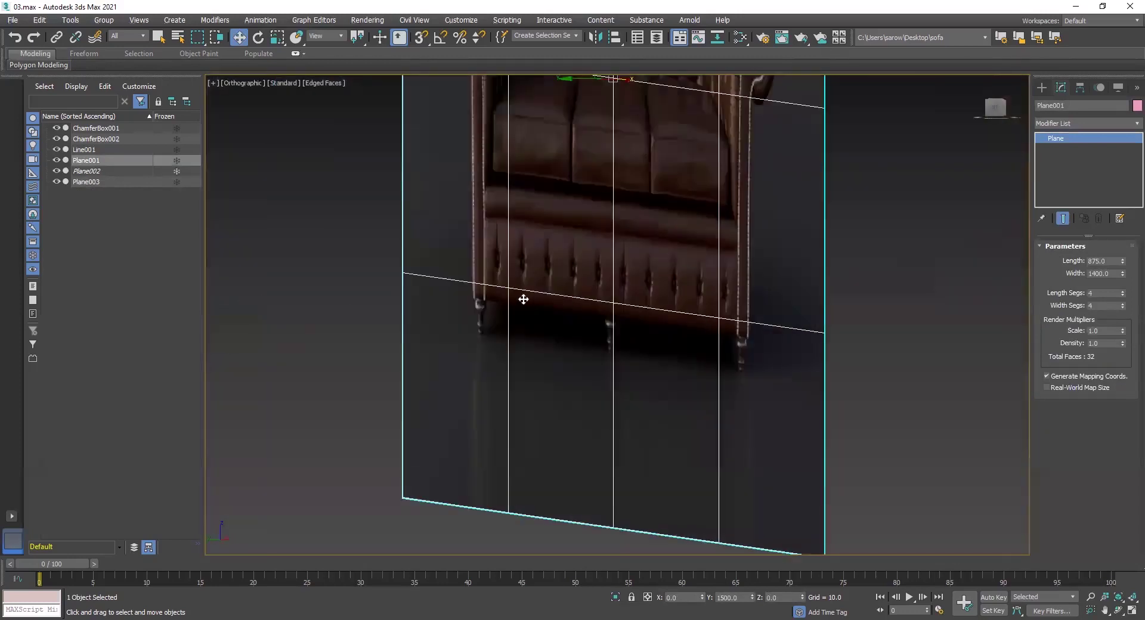
{"action": "key", "text": "p"}
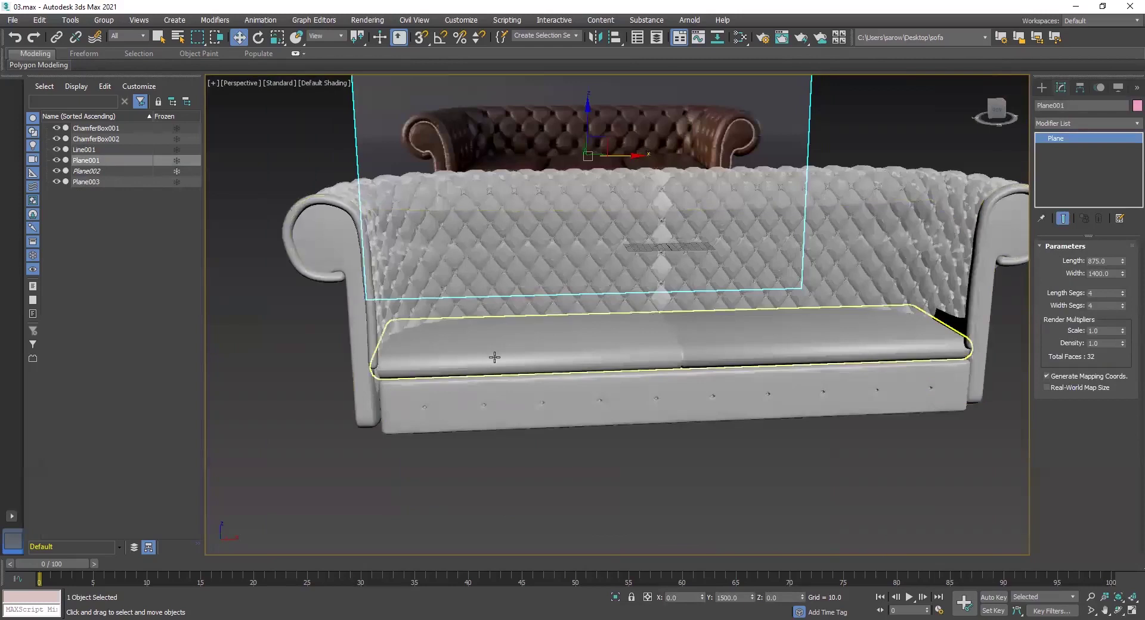
{"action": "middle_click_drag", "start_coordinate": [480, 364], "coordinate": [520, 360], "text": "alt"}
{"action": "key", "text": "z"}
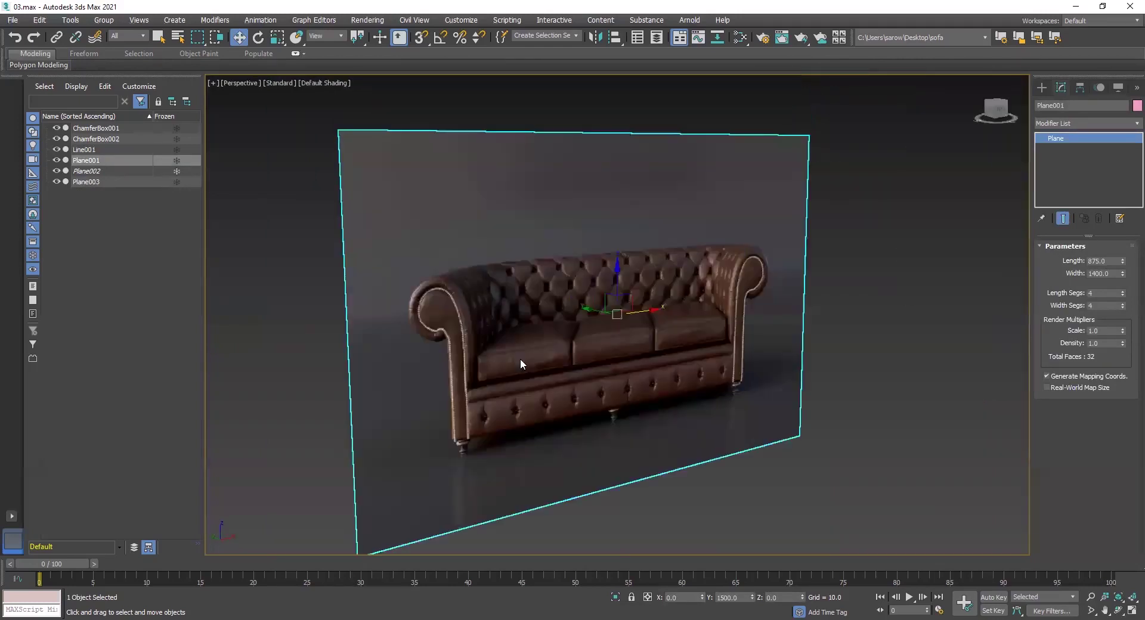
{"action": "scroll", "coordinate": [491, 322], "scroll_direction": "down", "scroll_amount": 5}
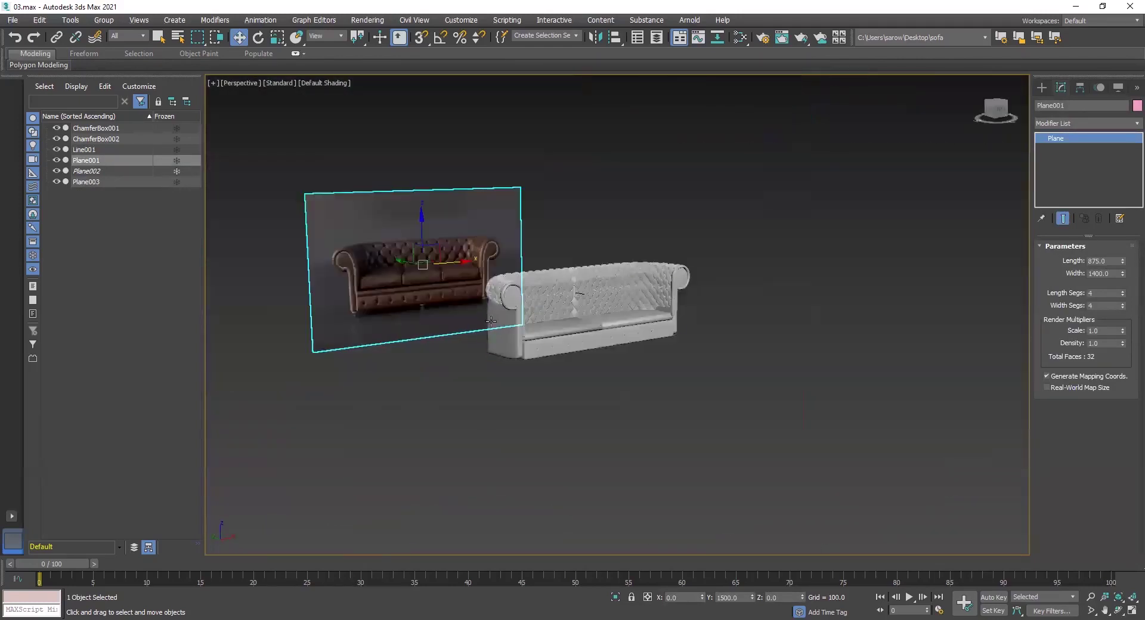
{"action": "left_click", "coordinate": [521, 353]}
{"action": "scroll", "coordinate": [521, 354], "scroll_direction": "up", "scroll_amount": 6}
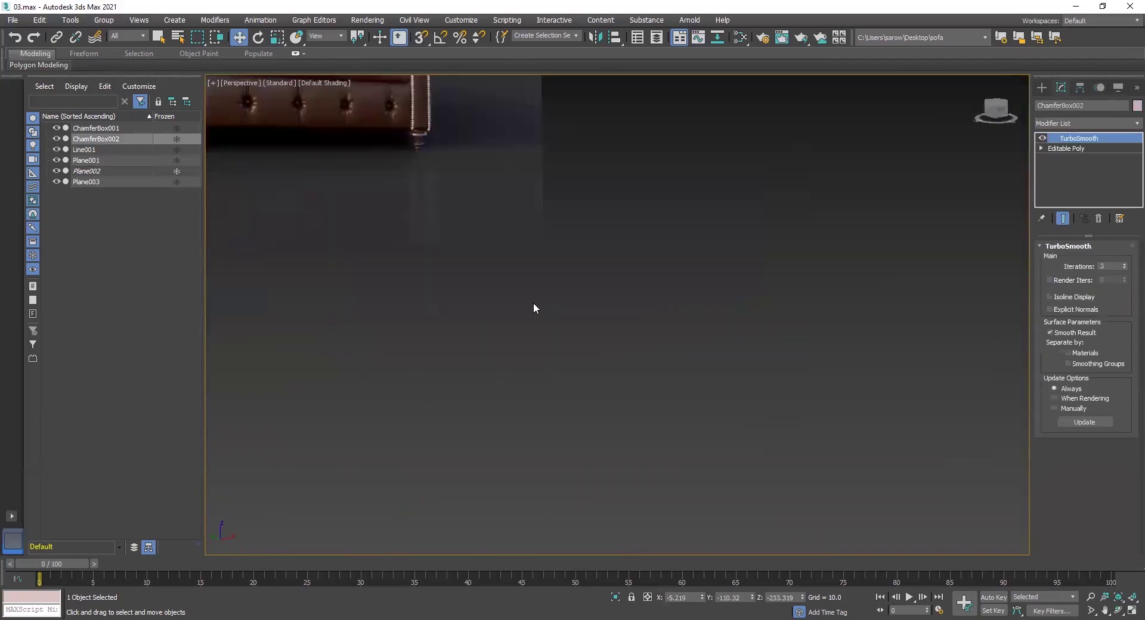
{"action": "scroll", "coordinate": [534, 303], "scroll_direction": "down", "scroll_amount": 2}
{"action": "middle_click_drag", "start_coordinate": [561, 279], "coordinate": [611, 420], "text": "alt"}
Show the sofa frame's unsmoothed Editable Poly cage with edged faces displayed and the modifier end result turned off.
{"action": "left_click", "coordinate": [656, 382]}
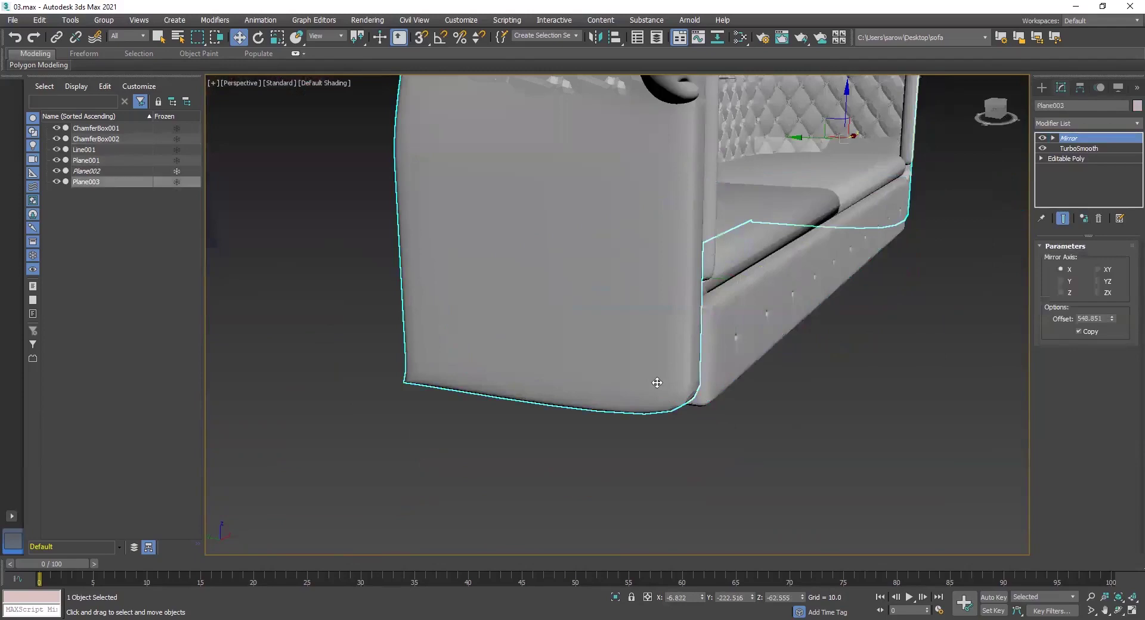
{"action": "left_click", "coordinate": [1077, 158]}
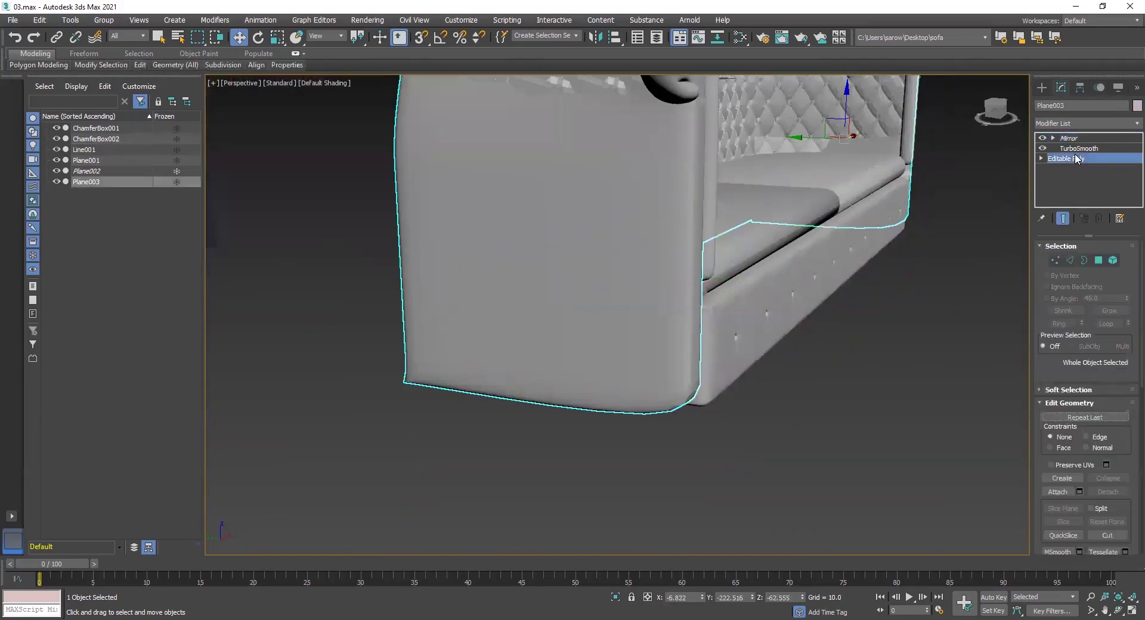
{"action": "middle_click_drag", "start_coordinate": [975, 288], "coordinate": [987, 314], "text": "alt"}
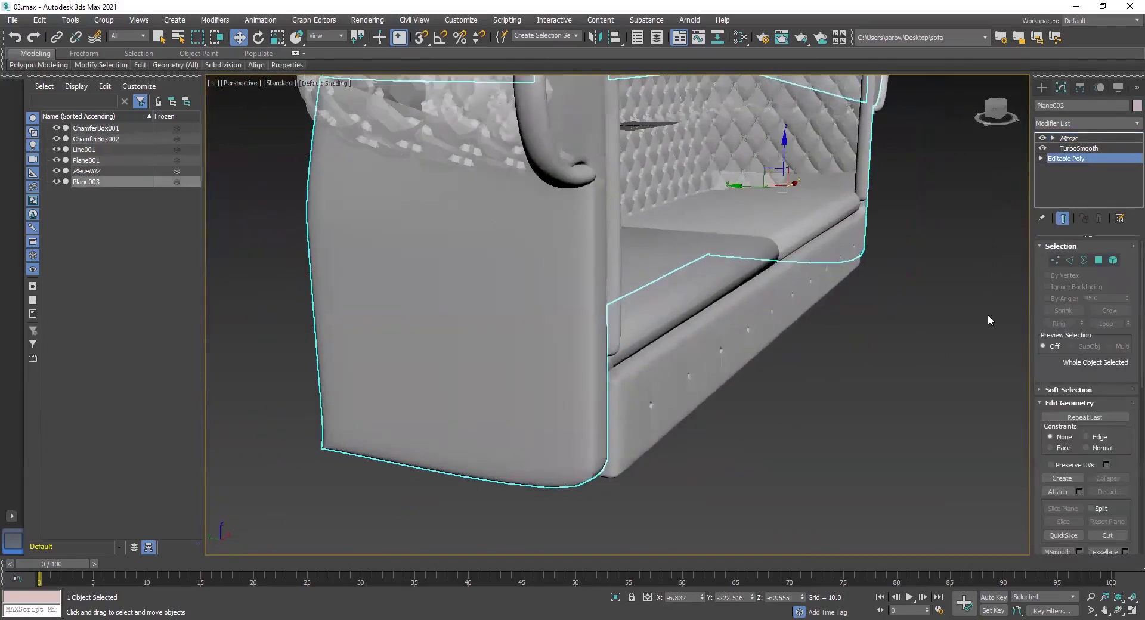
{"action": "mouse_move", "coordinate": [630, 442]}
{"action": "middle_mouse_down"}
{"action": "mouse_move", "coordinate": [647, 459]}
{"action": "mouse_move", "coordinate": [700, 447]}
{"action": "middle_mouse_up"}
{"action": "key", "text": "F4"}
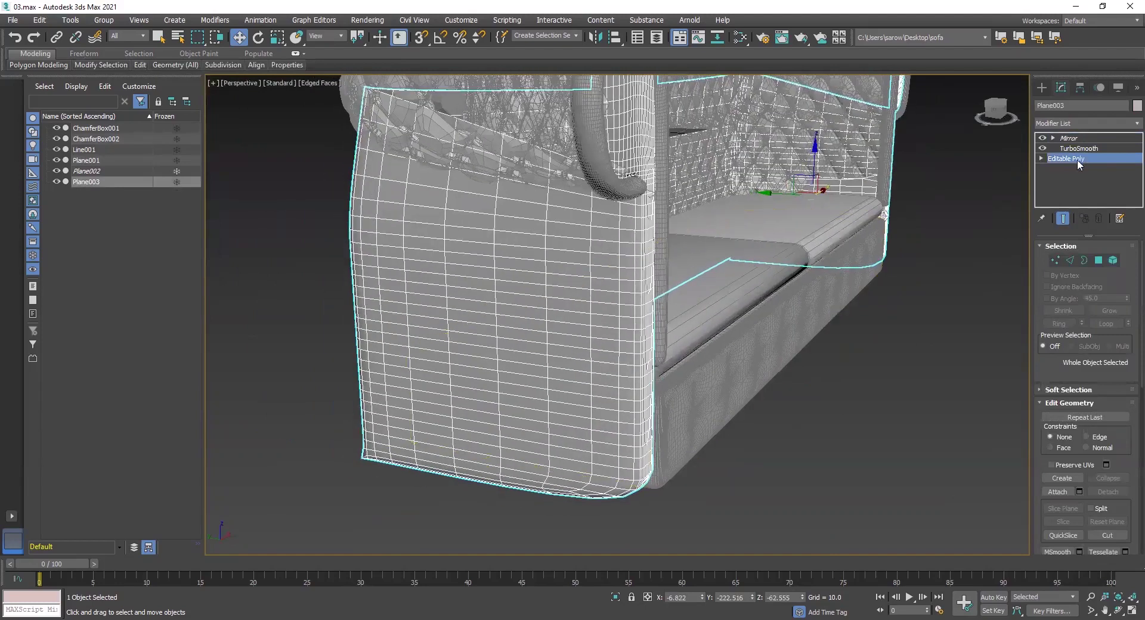
{"action": "key", "text": "1"}
{"action": "key", "text": "1"}
{"action": "left_click", "coordinate": [1061, 219]}
Insert a vertical edge loop beside the front corner of the frame's outer side with Swift Loop, then restore the smoothed, mirrored result.
{"action": "middle_click_drag", "start_coordinate": [708, 392], "coordinate": [725, 383]}
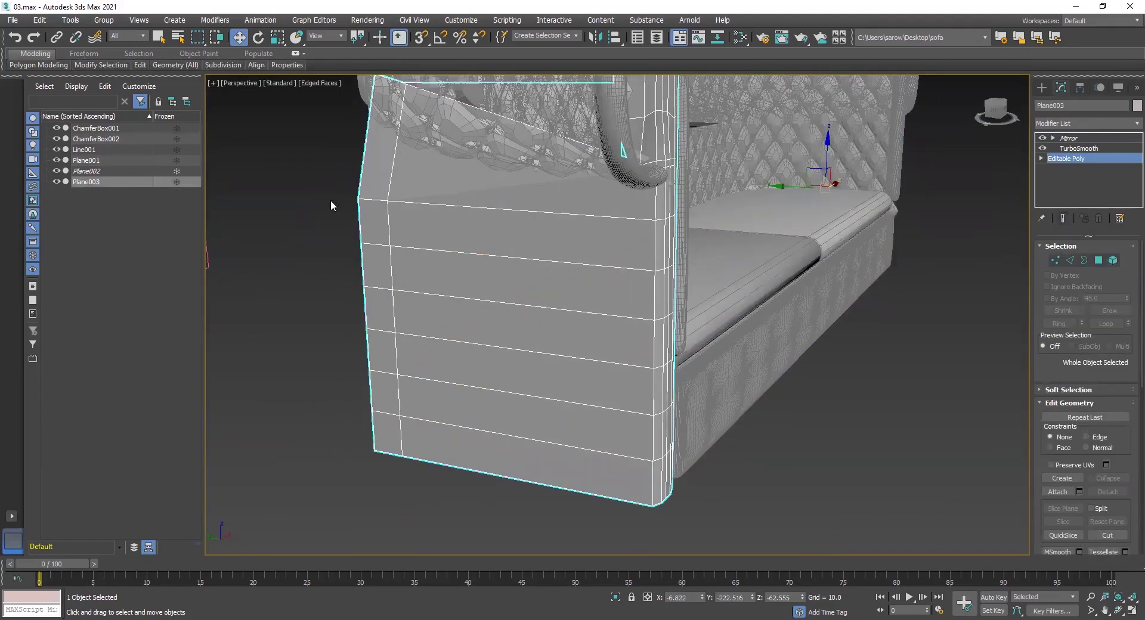
{"action": "mouse_move", "coordinate": [175, 65]}
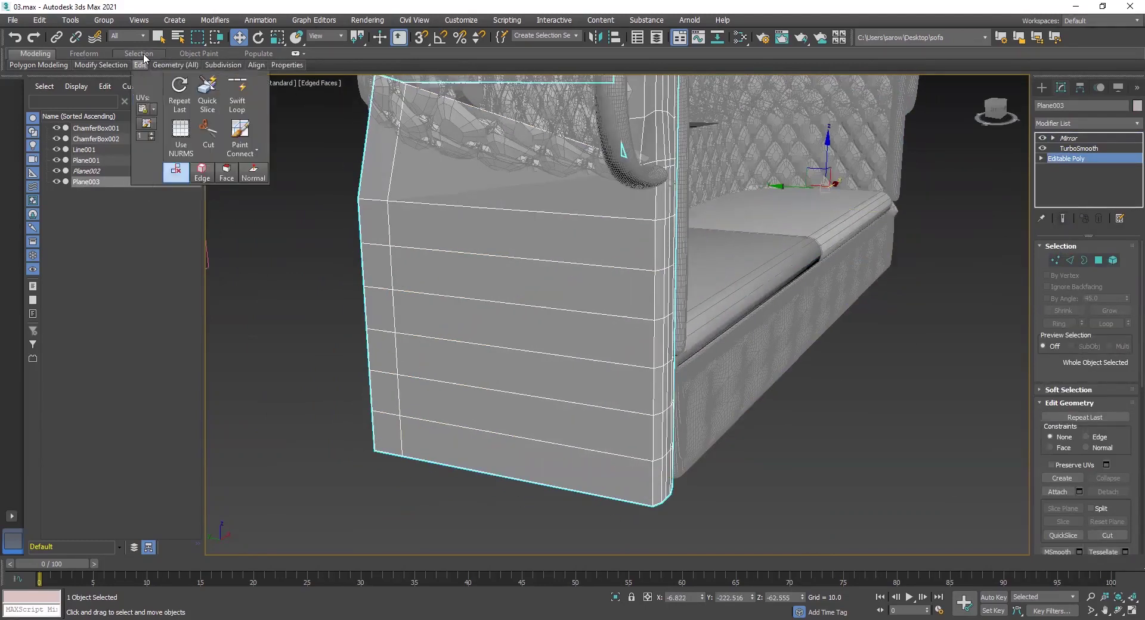
{"action": "left_click", "coordinate": [236, 94]}
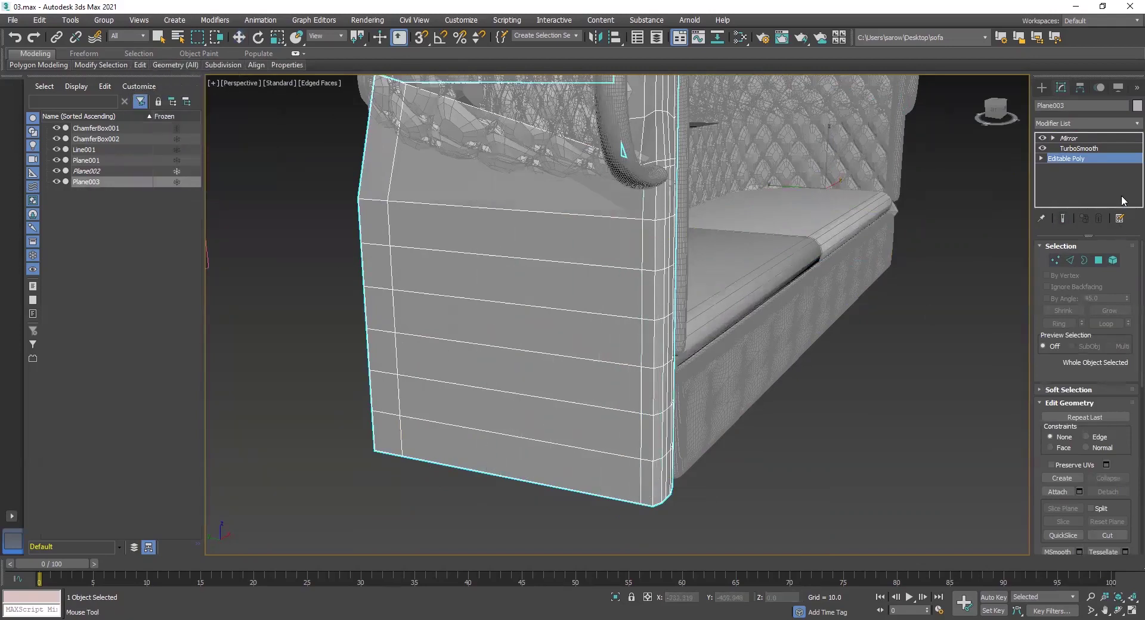
{"action": "left_click", "coordinate": [1074, 151]}
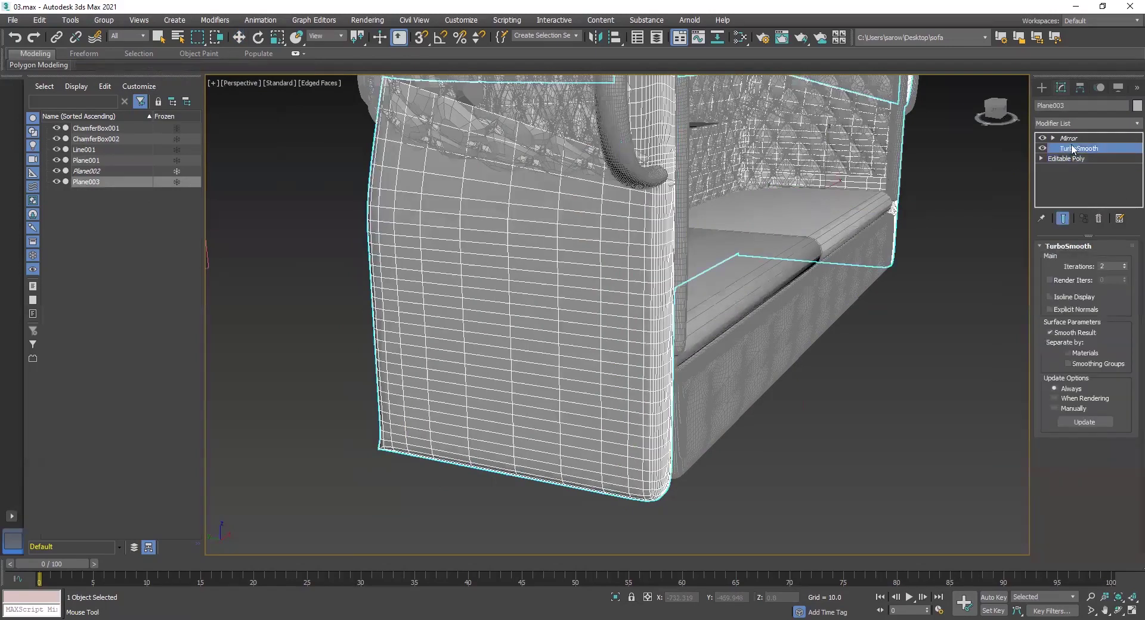
{"action": "left_click", "coordinate": [1069, 138]}
{"action": "key", "text": "w"}
{"action": "left_click", "coordinate": [925, 405]}
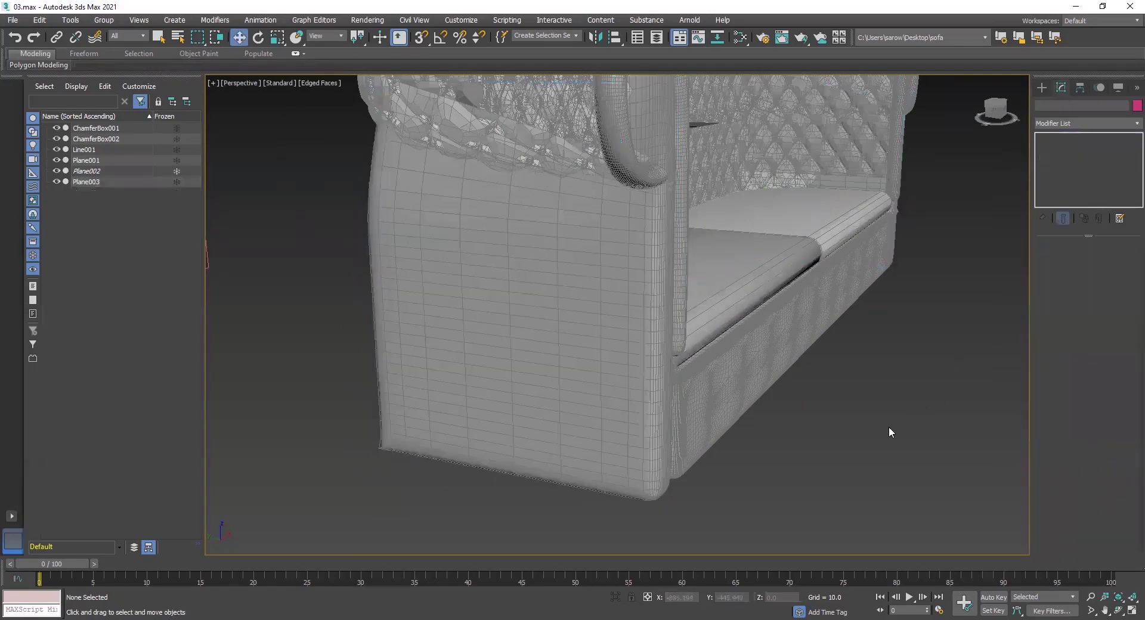
Examine the lower front of the sofa and compare the base panel's ends with the frame and reference in the Front view.
{"action": "scroll", "coordinate": [888, 427], "scroll_direction": "down", "scroll_amount": 5}
{"action": "middle_click_drag", "start_coordinate": [817, 421], "coordinate": [593, 370], "text": "alt"}
{"action": "scroll", "coordinate": [593, 370], "scroll_direction": "up", "scroll_amount": 4}
{"action": "scroll", "coordinate": [537, 343], "scroll_direction": "up", "scroll_amount": 3}
{"action": "scroll", "coordinate": [537, 343], "scroll_direction": "down", "scroll_amount": 7}
{"action": "middle_click_drag", "start_coordinate": [537, 343], "coordinate": [535, 365]}
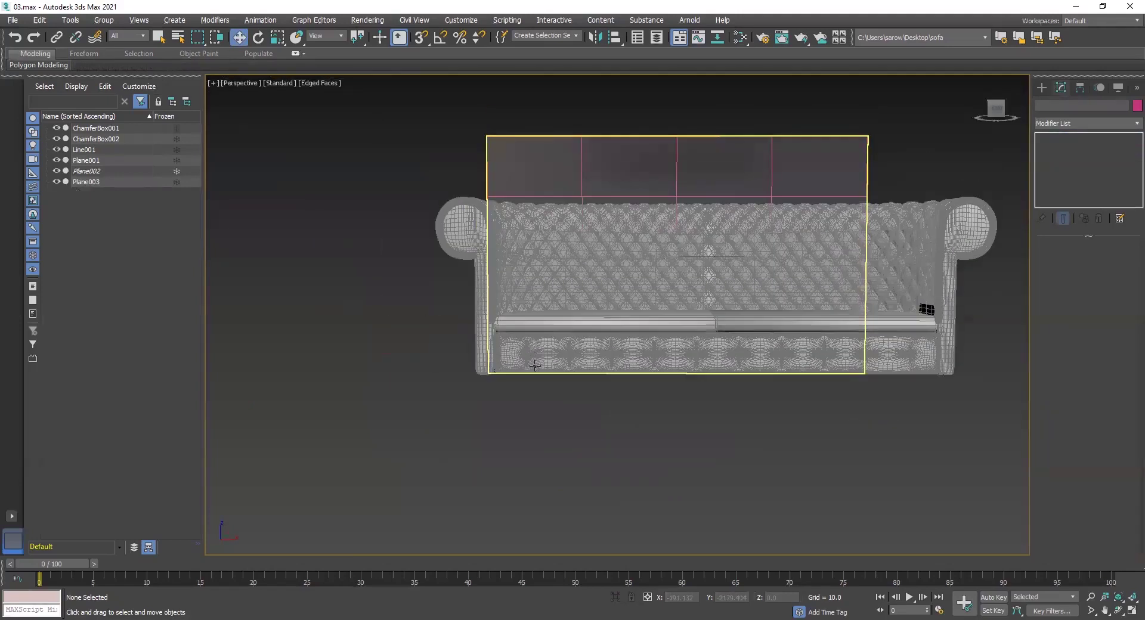
{"action": "key", "text": "f"}
{"action": "scroll", "coordinate": [587, 384], "scroll_direction": "up", "scroll_amount": 5}
{"action": "scroll", "coordinate": [542, 342], "scroll_direction": "down", "scroll_amount": 5}
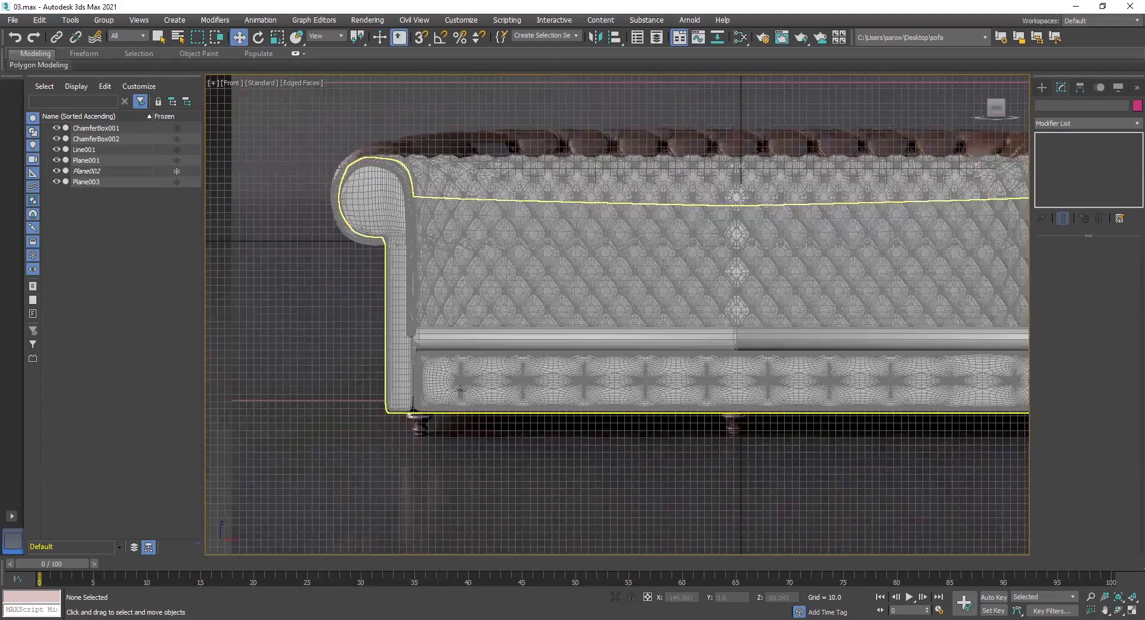
{"action": "scroll", "coordinate": [611, 376], "scroll_direction": "up", "scroll_amount": 2}
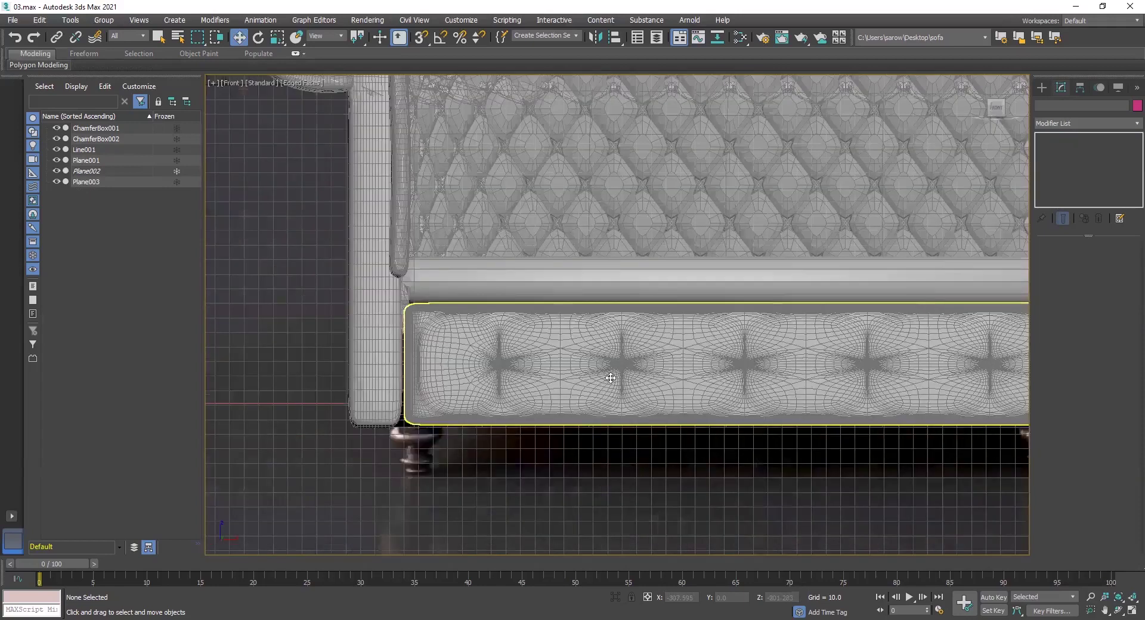
{"action": "scroll", "coordinate": [665, 414], "scroll_direction": "down", "scroll_amount": 1}
Widen the buttoned base panel along X to about 103.6% so that its ends reach into the side frames.
{"action": "left_click", "coordinate": [666, 413]}
{"action": "middle_click_drag", "start_coordinate": [862, 413], "coordinate": [635, 394]}
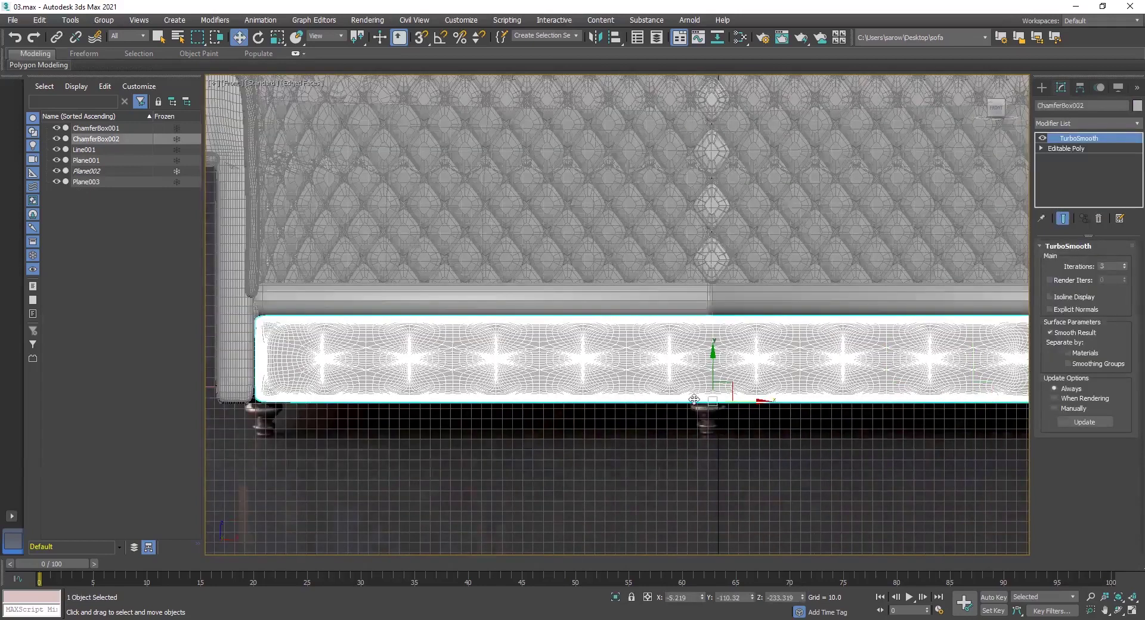
{"action": "key", "text": "r"}
{"action": "scroll", "coordinate": [694, 406], "scroll_direction": "up", "scroll_amount": 2}
{"action": "middle_click_drag", "start_coordinate": [935, 393], "coordinate": [955, 382]}
{"action": "scroll", "coordinate": [938, 387], "scroll_direction": "down", "scroll_amount": 3}
{"action": "left_click_drag", "start_coordinate": [956, 383], "coordinate": [956, 383]}
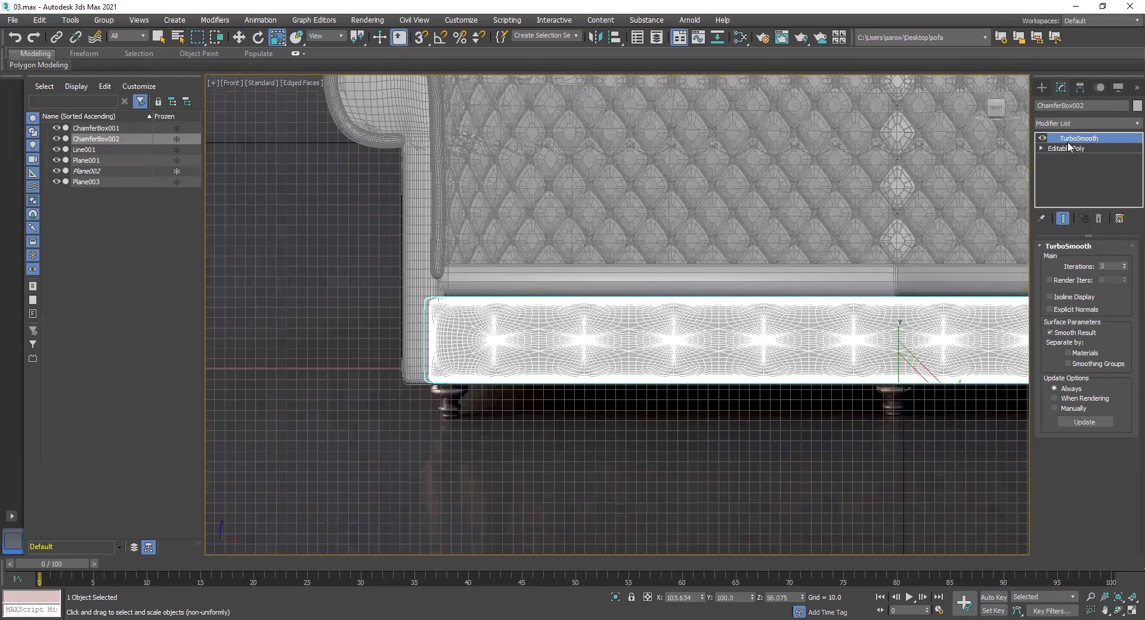
Hide the edged faces in the Front view and compare the whole shaded sofa with the reference image.
{"action": "left_click", "coordinate": [723, 490]}
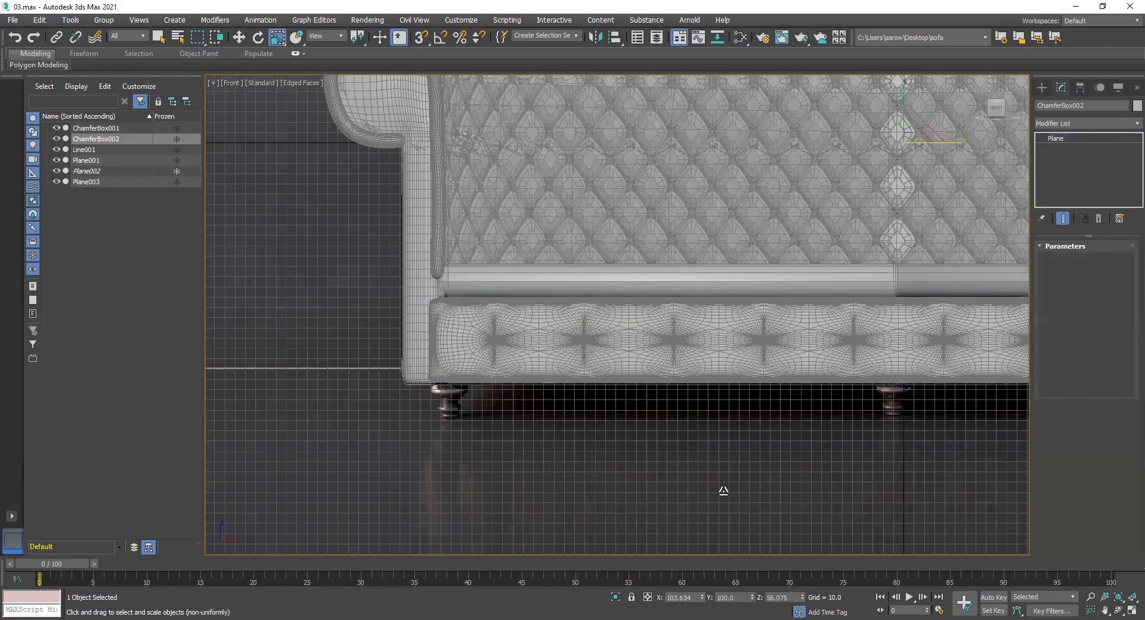
{"action": "key", "text": "F4"}
{"action": "middle_click_drag", "start_coordinate": [447, 353], "coordinate": [460, 352]}
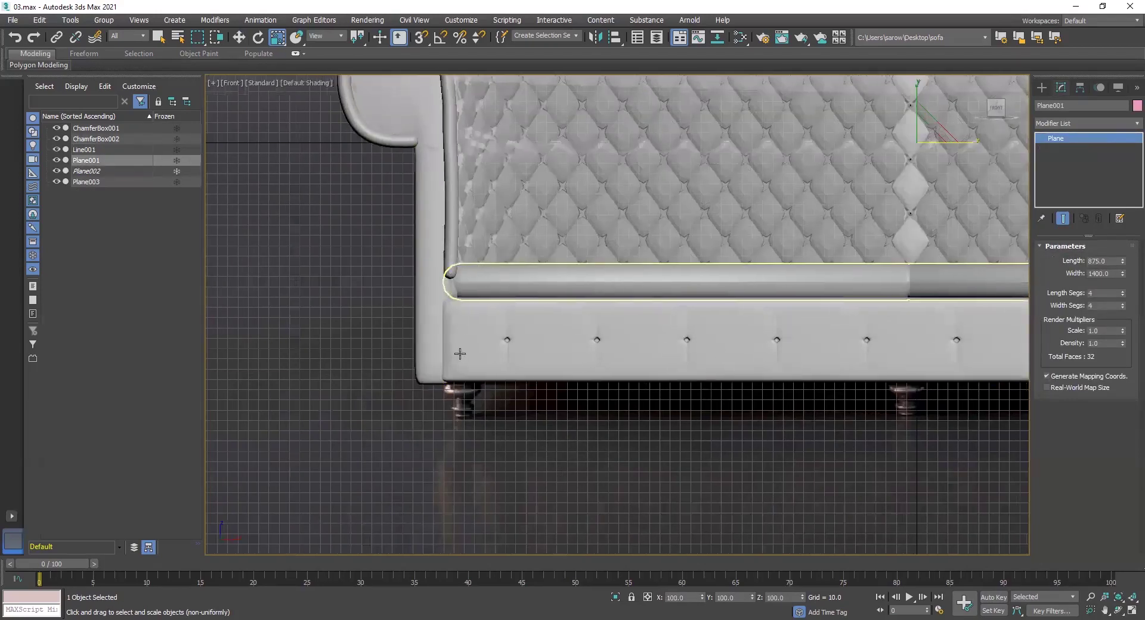
{"action": "left_click", "coordinate": [580, 462]}
{"action": "scroll", "coordinate": [581, 462], "scroll_direction": "down", "scroll_amount": 2}
{"action": "middle_click_drag", "start_coordinate": [702, 466], "coordinate": [397, 435]}
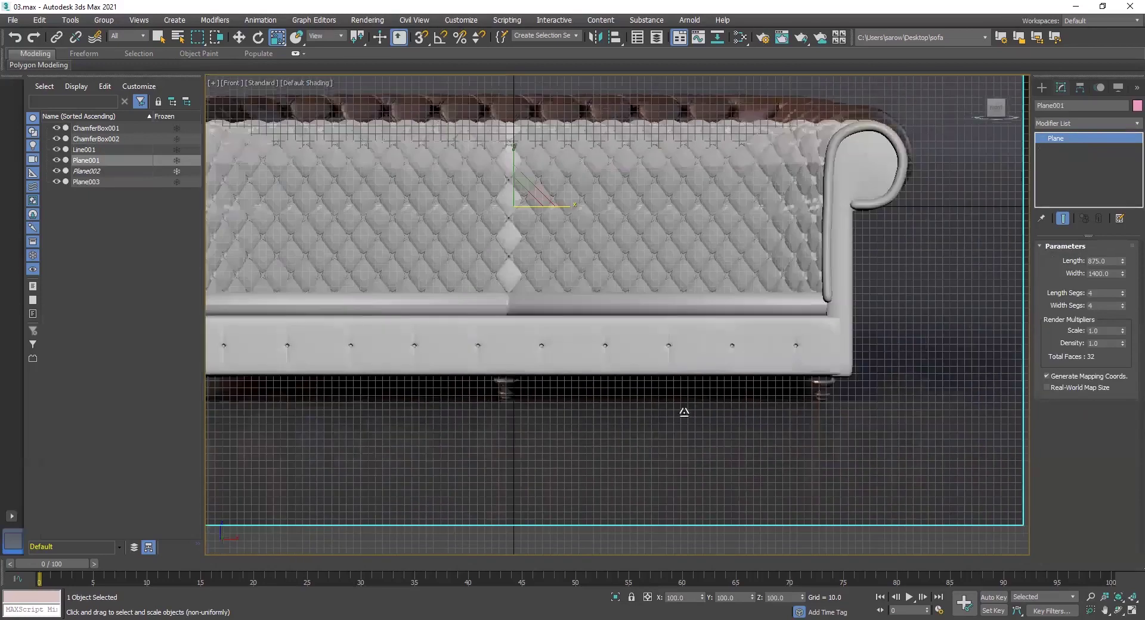
{"action": "scroll", "coordinate": [672, 425], "scroll_direction": "down", "scroll_amount": 2}
{"action": "middle_click_drag", "start_coordinate": [782, 382], "coordinate": [824, 409]}
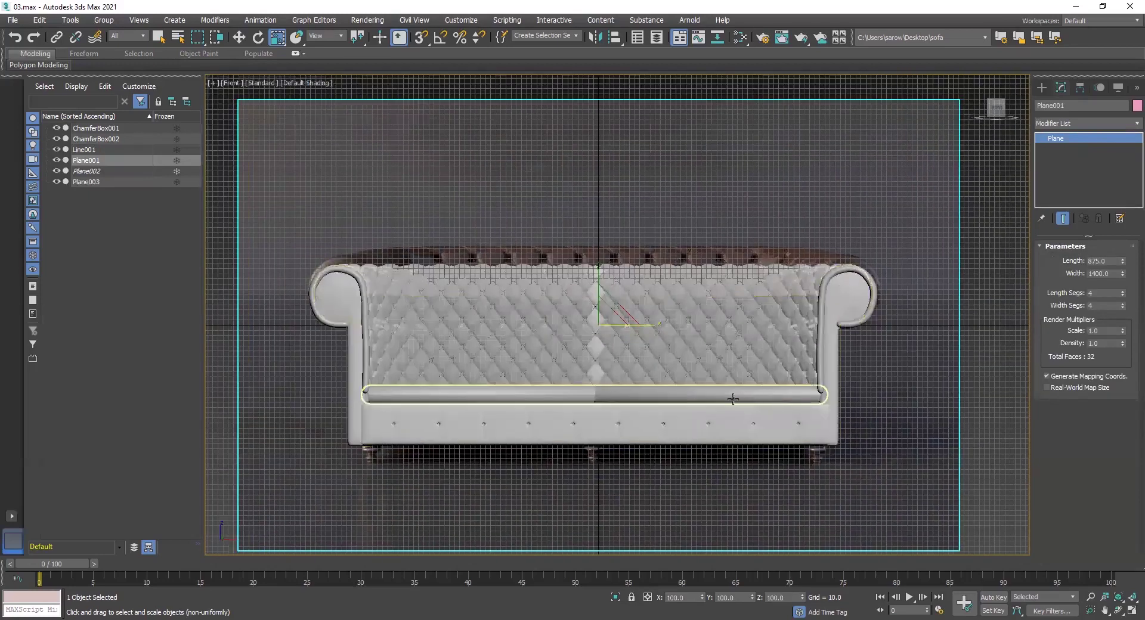
Set one viewport to Perspective and another to Front, and maximize the Perspective view on the whole sofa.
{"action": "key", "text": "alt+w"}
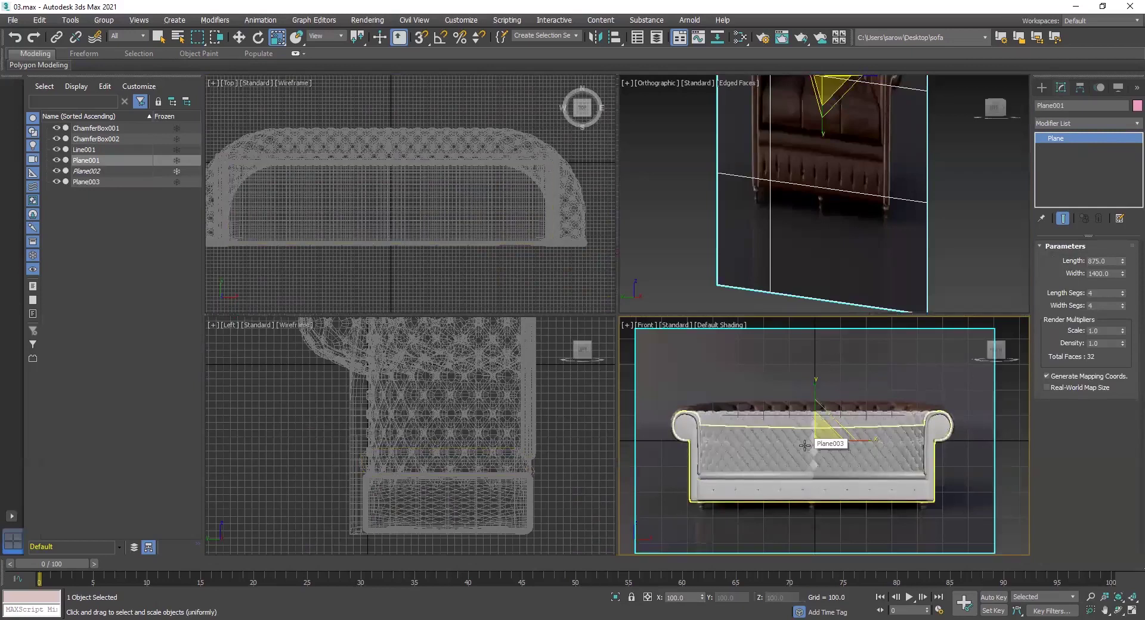
{"action": "key", "text": "p"}
{"action": "left_click", "coordinate": [818, 258]}
{"action": "key", "text": "f"}
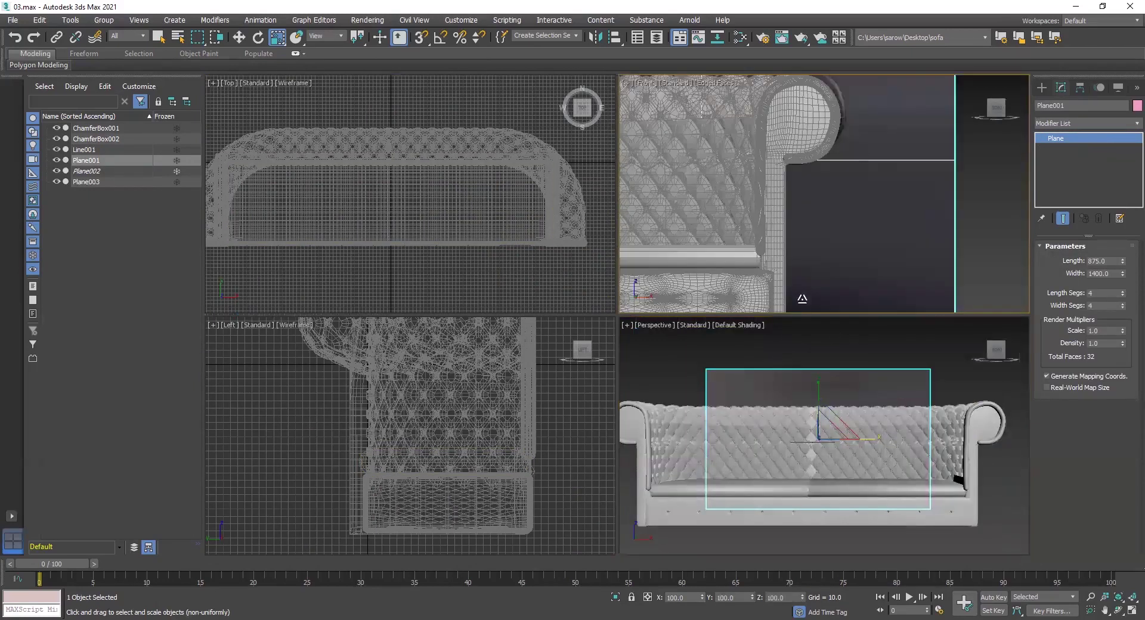
{"action": "middle_click", "coordinate": [807, 471]}
{"action": "middle_click_drag", "start_coordinate": [808, 467], "coordinate": [633, 346], "text": "alt"}
{"action": "scroll", "coordinate": [805, 471], "scroll_direction": "down", "scroll_amount": 2}
{"action": "key", "text": "alt+w"}
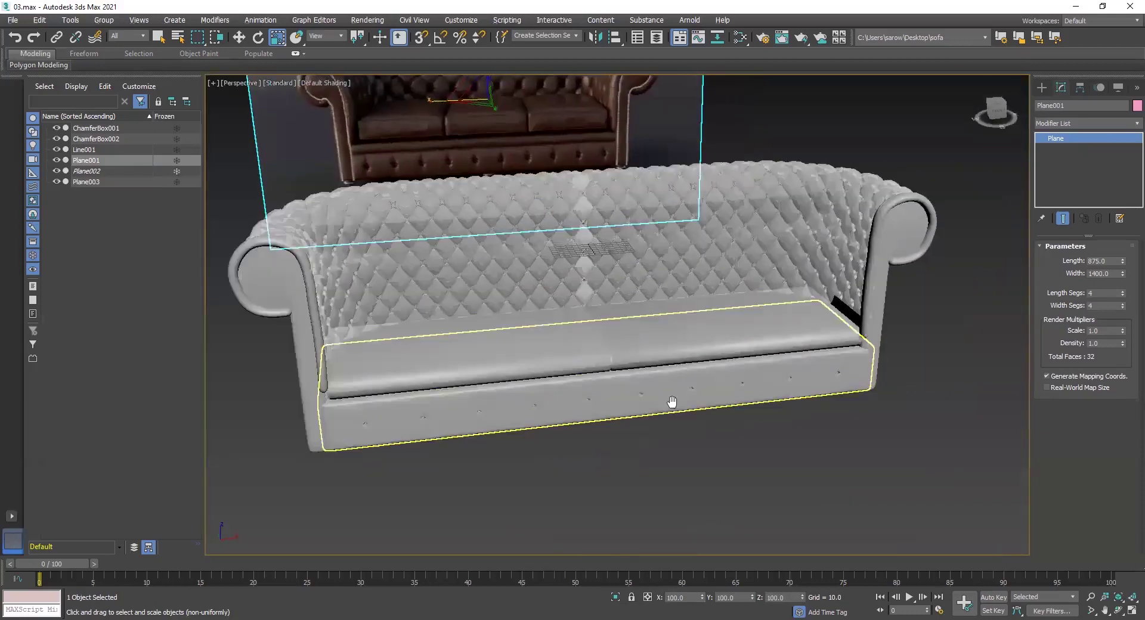
Deselect the reference plane and examine the reference sofa's seat cushions beside the model.
{"action": "middle_click_drag", "start_coordinate": [671, 404], "coordinate": [696, 442]}
{"action": "middle_click_drag", "start_coordinate": [767, 518], "coordinate": [781, 549]}
{"action": "left_click", "coordinate": [718, 455]}
{"action": "middle_click_drag", "start_coordinate": [706, 434], "coordinate": [767, 509]}
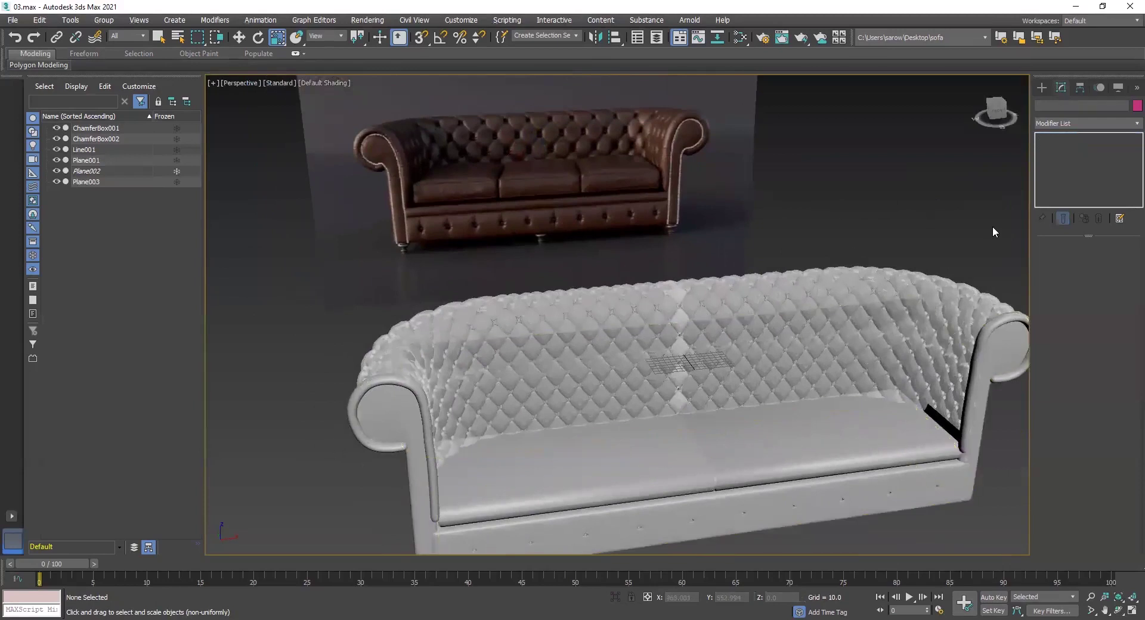
{"action": "middle_click_drag", "start_coordinate": [668, 186], "coordinate": [757, 177]}
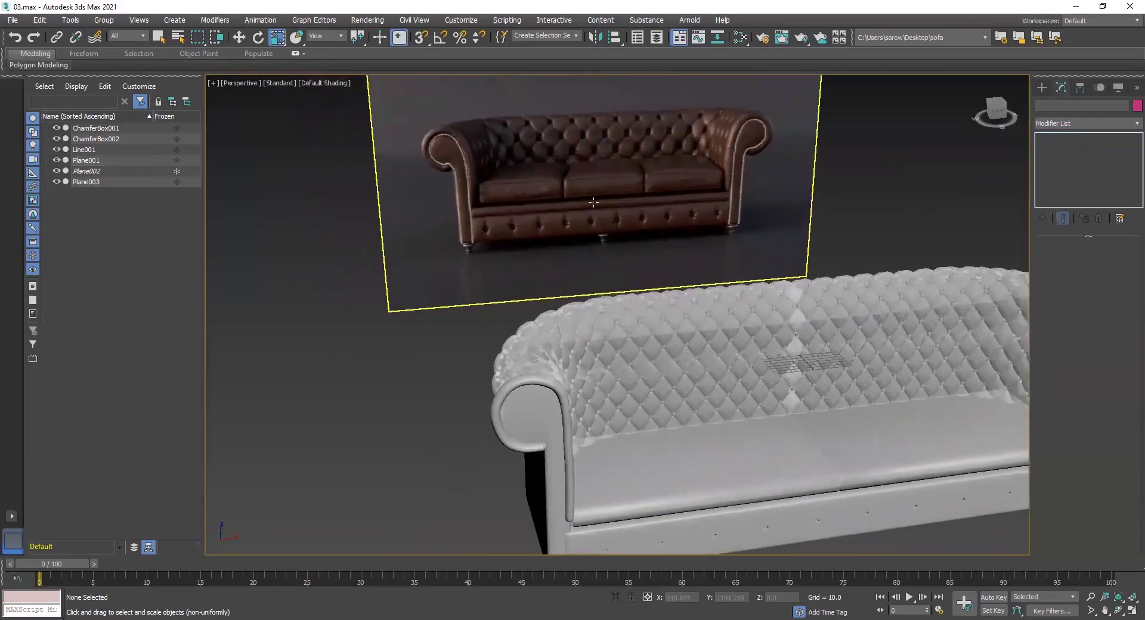
{"action": "scroll", "coordinate": [585, 209], "scroll_direction": "up", "scroll_amount": 2}
{"action": "scroll", "coordinate": [589, 210], "scroll_direction": "down", "scroll_amount": 1}
{"action": "scroll", "coordinate": [563, 179], "scroll_direction": "down", "scroll_amount": 4}
{"action": "scroll", "coordinate": [525, 211], "scroll_direction": "up", "scroll_amount": 1}
{"action": "middle_click_drag", "start_coordinate": [487, 221], "coordinate": [472, 312]}
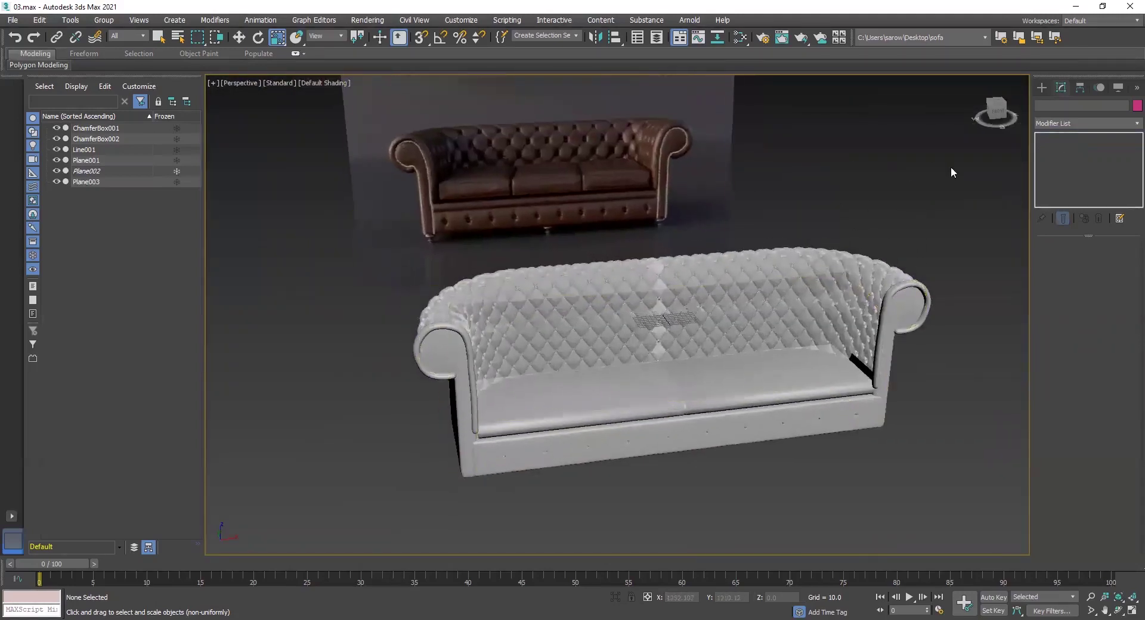
Create a ChamferBox for the first seat cushion in the Top view, about 208 long, 266 wide and 117 high with an 11.5 fillet.
{"action": "left_click", "coordinate": [1041, 88]}
{"action": "left_click", "coordinate": [1061, 172]}
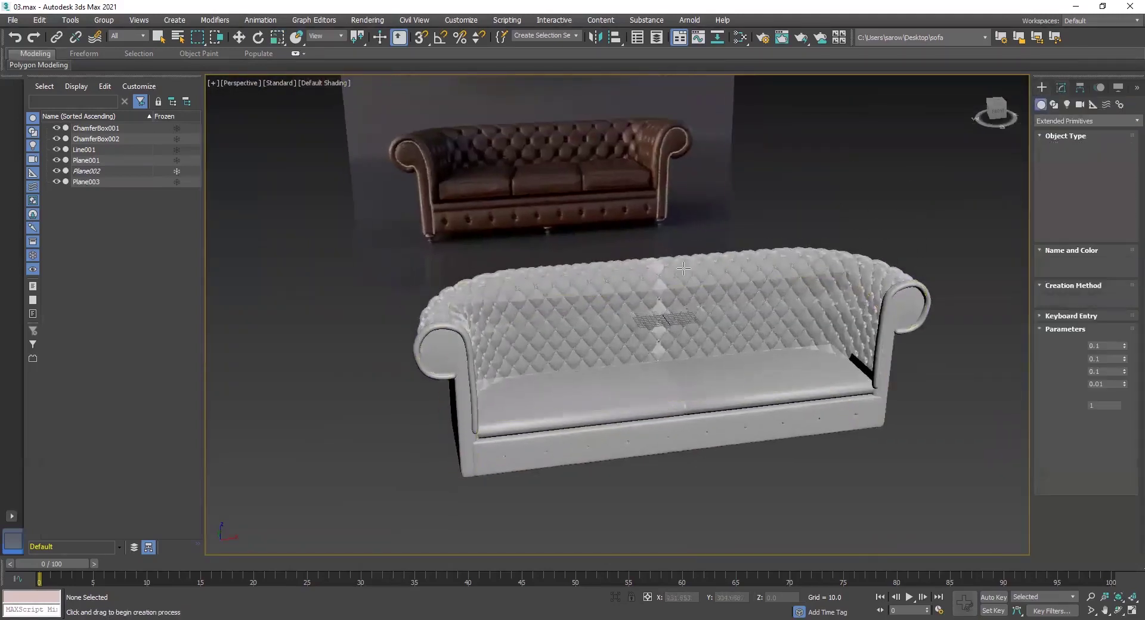
{"action": "middle_click_drag", "start_coordinate": [577, 241], "coordinate": [618, 258]}
{"action": "key", "text": "alt+w"}
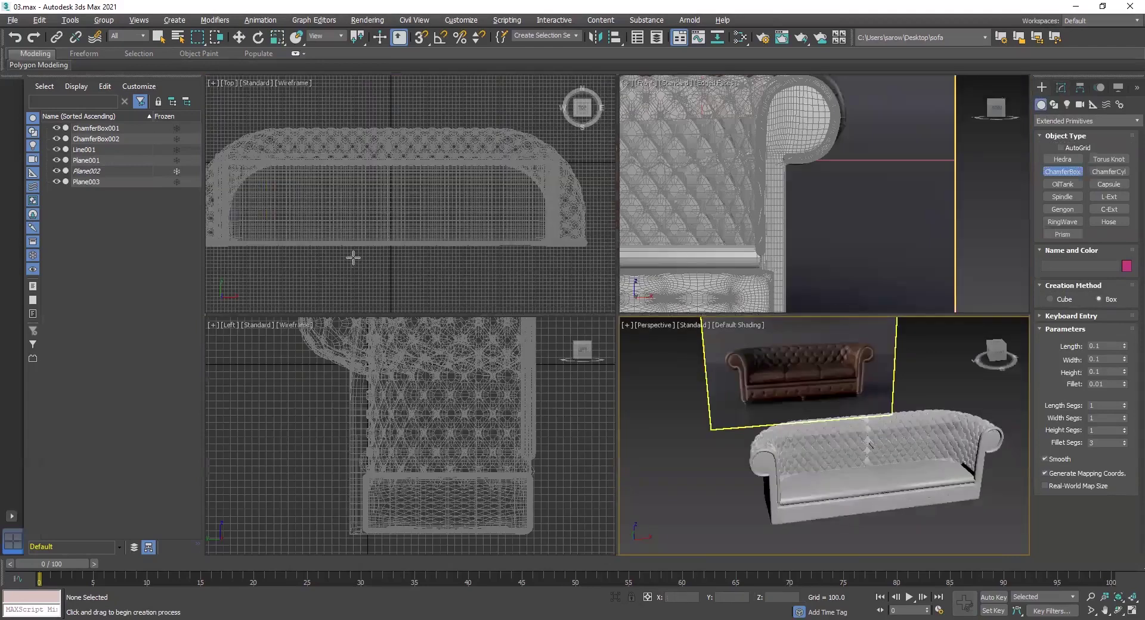
{"action": "middle_click", "coordinate": [352, 259]}
{"action": "key", "text": "alt+w"}
{"action": "middle_click_drag", "start_coordinate": [406, 237], "coordinate": [456, 219]}
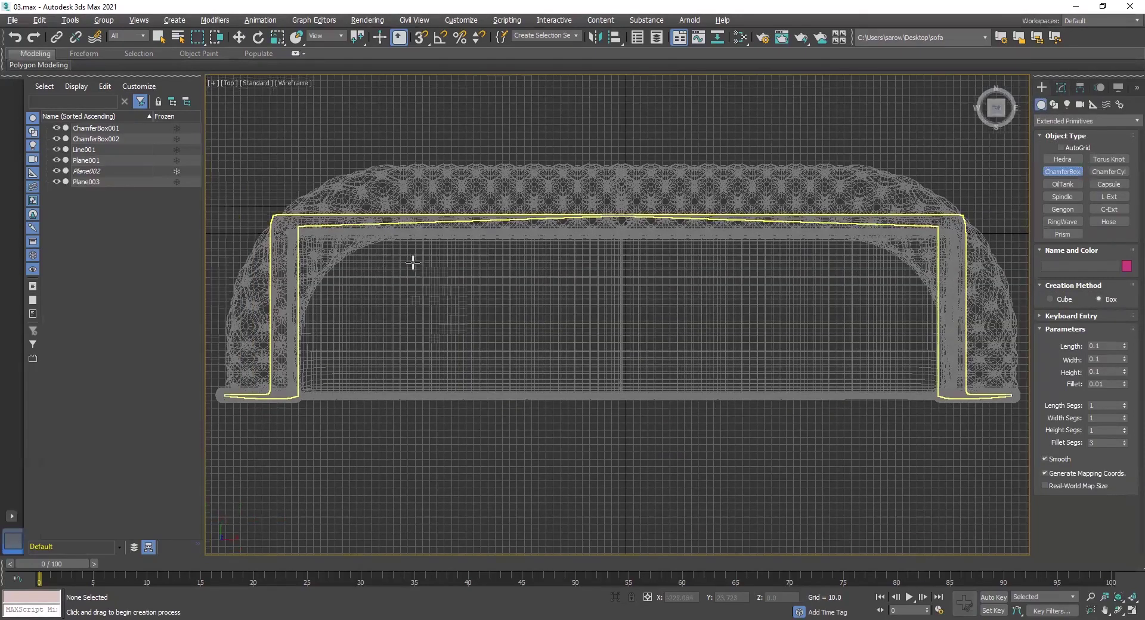
{"action": "middle_click_drag", "start_coordinate": [382, 274], "coordinate": [440, 247]}
{"action": "left_click_drag", "start_coordinate": [365, 215], "coordinate": [560, 368]}
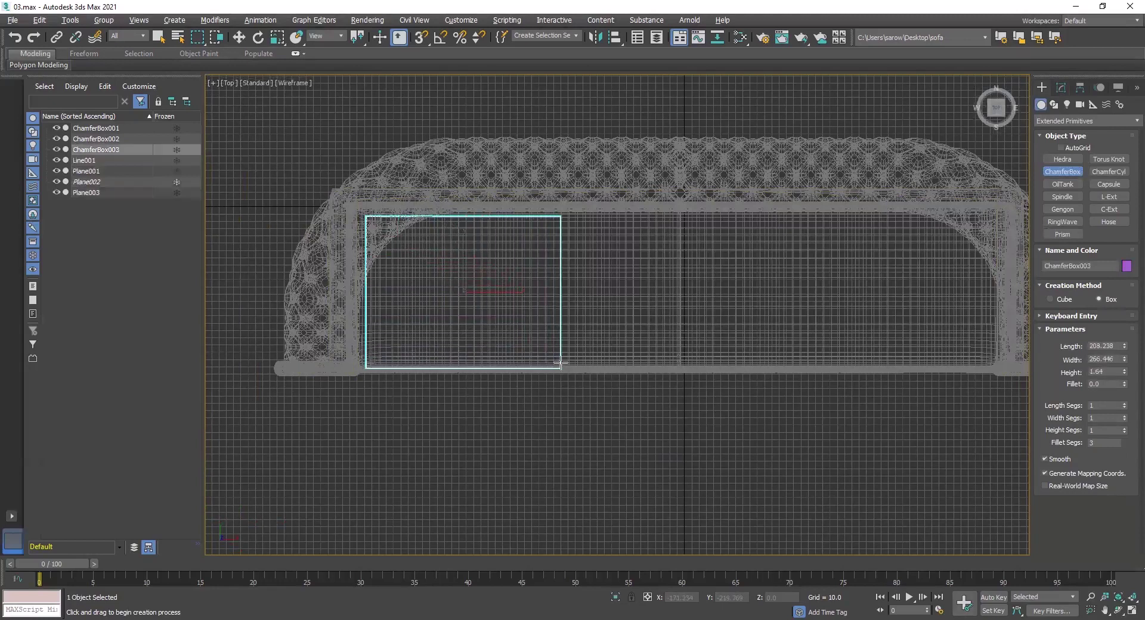
{"action": "left_click", "coordinate": [564, 283]}
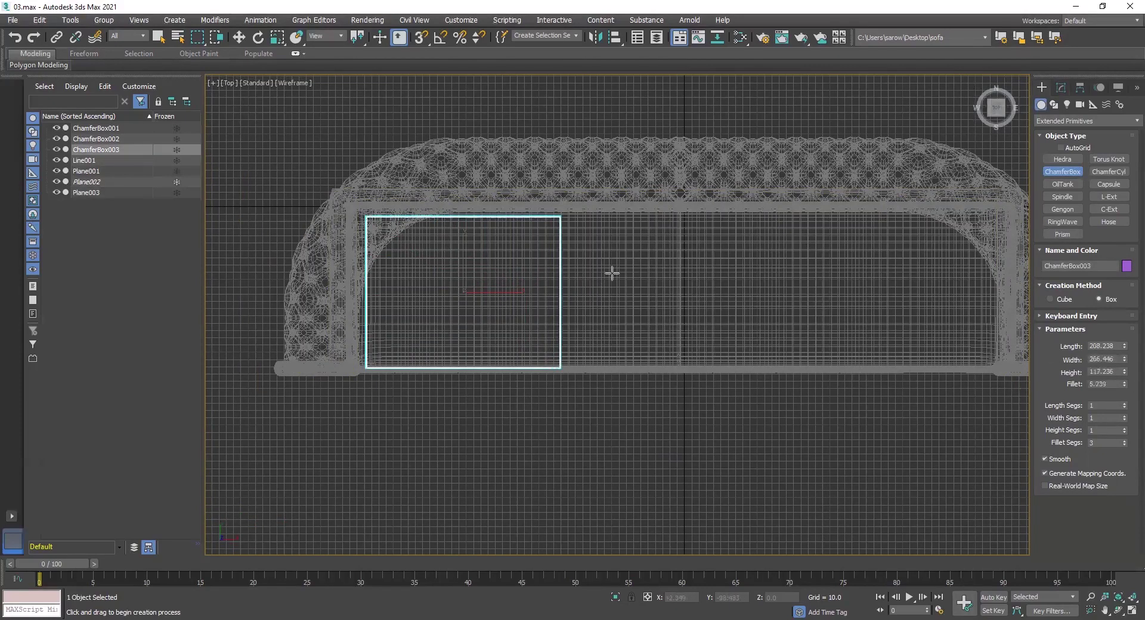
{"action": "left_click", "coordinate": [587, 272]}
Check the new cushion box's position relative to the seat in the Perspective view.
{"action": "middle_click_drag", "start_coordinate": [697, 383], "coordinate": [696, 378]}
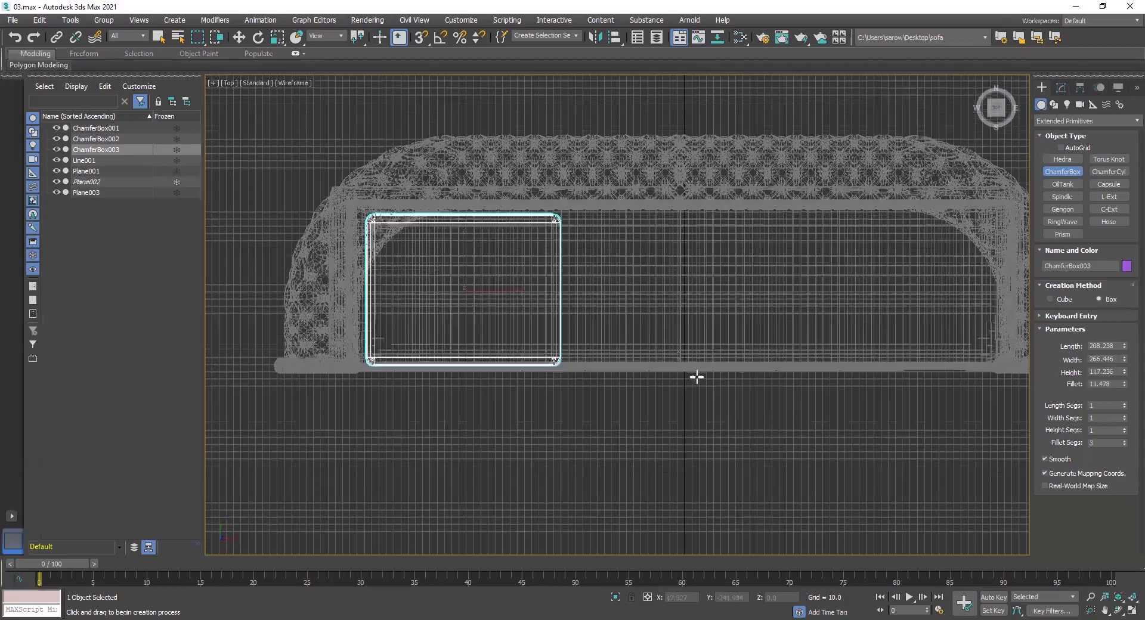
{"action": "key", "text": "alt+w"}
{"action": "middle_click", "coordinate": [858, 415]}
{"action": "key", "text": "alt+w"}
{"action": "middle_click_drag", "start_coordinate": [620, 356], "coordinate": [598, 346], "text": "alt"}
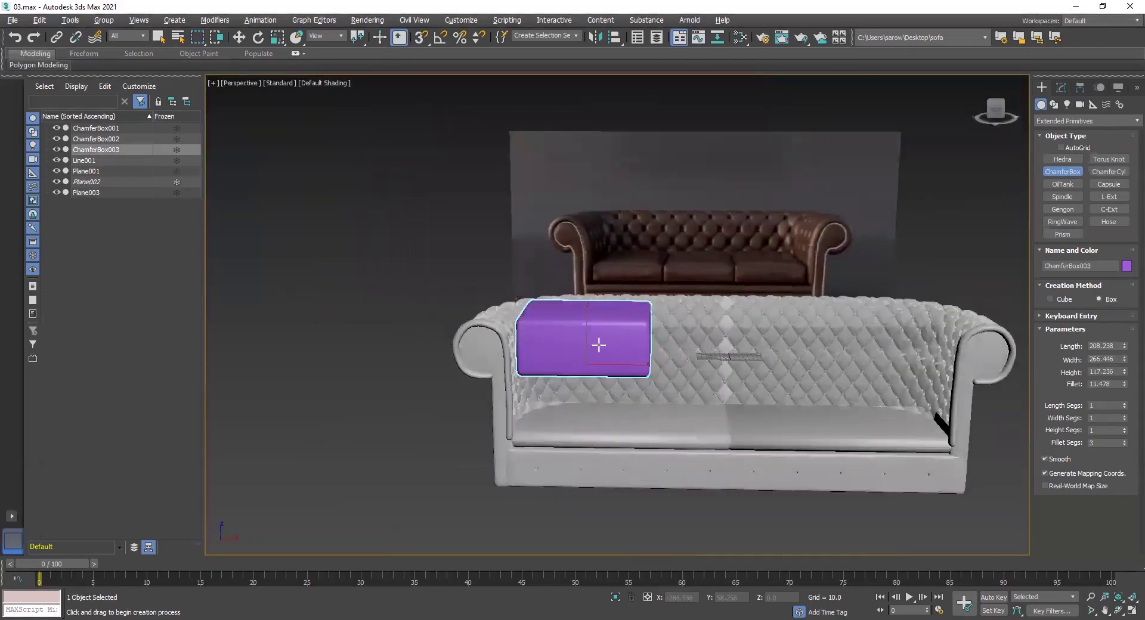
Lower the cushion box in the Front view to about Z -120.6 so that it sits on the seat.
{"action": "key", "text": "alt+w"}
{"action": "middle_click", "coordinate": [673, 234]}
{"action": "key", "text": "alt+w"}
{"action": "middle_click_drag", "start_coordinate": [577, 245], "coordinate": [791, 216]}
{"action": "middle_click_drag", "start_coordinate": [469, 254], "coordinate": [835, 262]}
{"action": "middle_click_drag", "start_coordinate": [537, 272], "coordinate": [894, 266]}
{"action": "scroll", "coordinate": [555, 271], "scroll_direction": "down", "scroll_amount": 4}
{"action": "key", "text": "w"}
{"action": "left_click_drag", "start_coordinate": [525, 186], "coordinate": [522, 254]}
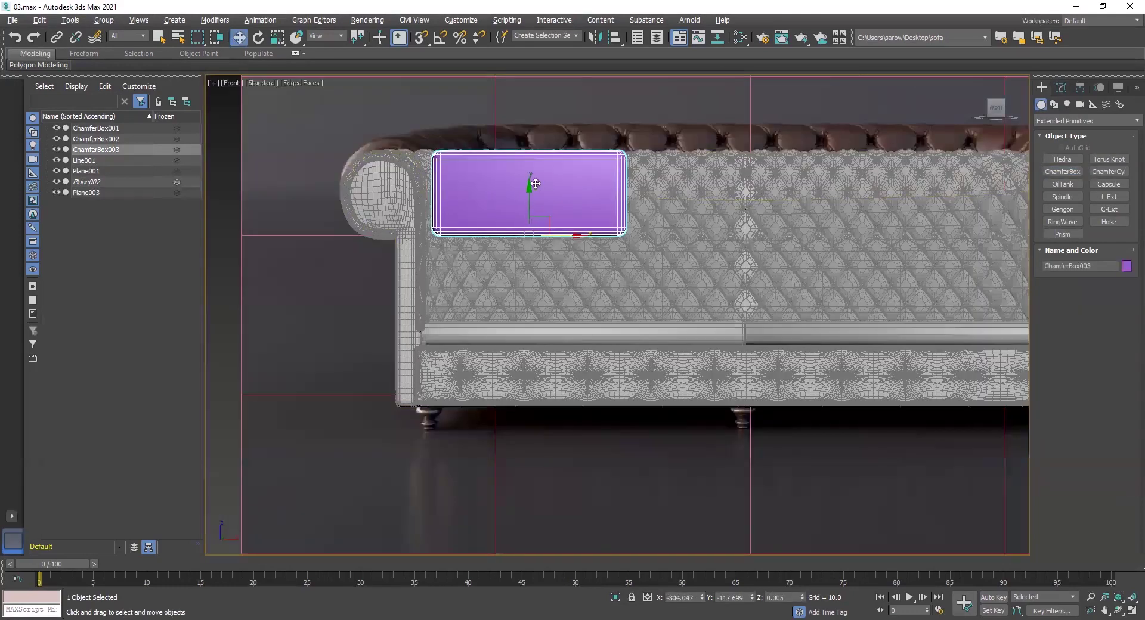
{"action": "left_click_drag", "start_coordinate": [526, 189], "coordinate": [525, 276]}
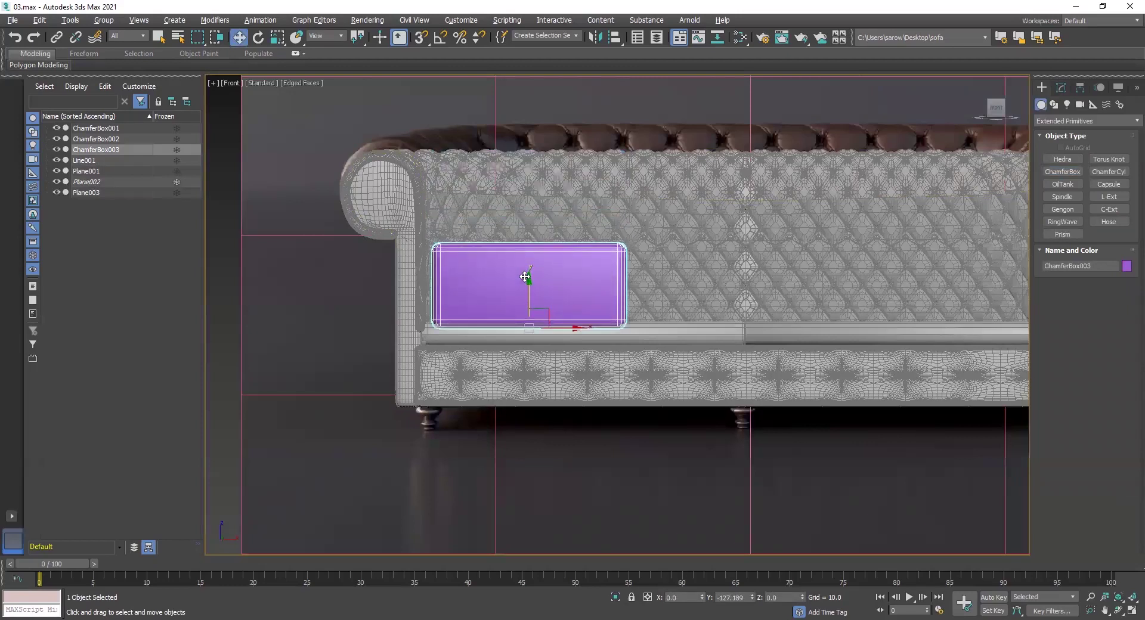
Check the lowered cushion box on the seat in the Perspective view and return to the Front view.
{"action": "key", "text": "alt+w"}
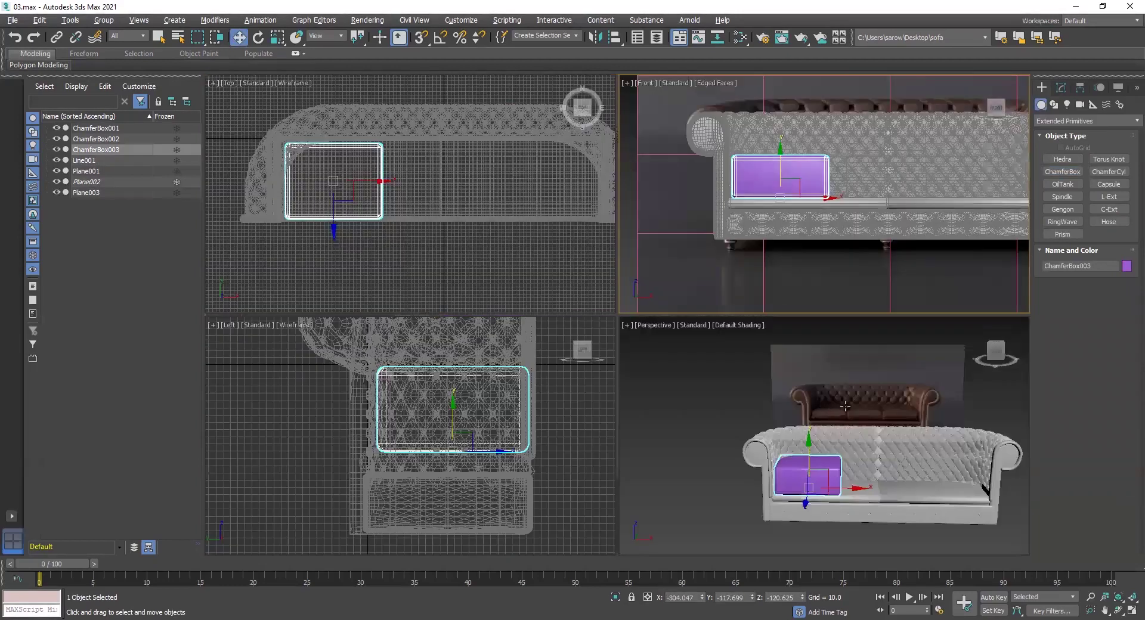
{"action": "middle_click", "coordinate": [844, 409]}
{"action": "key", "text": "alt+w"}
{"action": "mouse_move", "coordinate": [674, 348]}
{"action": "middle_mouse_down", "text": "alt"}
{"action": "mouse_move", "coordinate": [723, 343]}
{"action": "mouse_move", "coordinate": [695, 341]}
{"action": "middle_mouse_up", "text": "alt"}
{"action": "key", "text": "alt+w"}
{"action": "middle_click", "coordinate": [692, 256]}
{"action": "key", "text": "alt+w"}
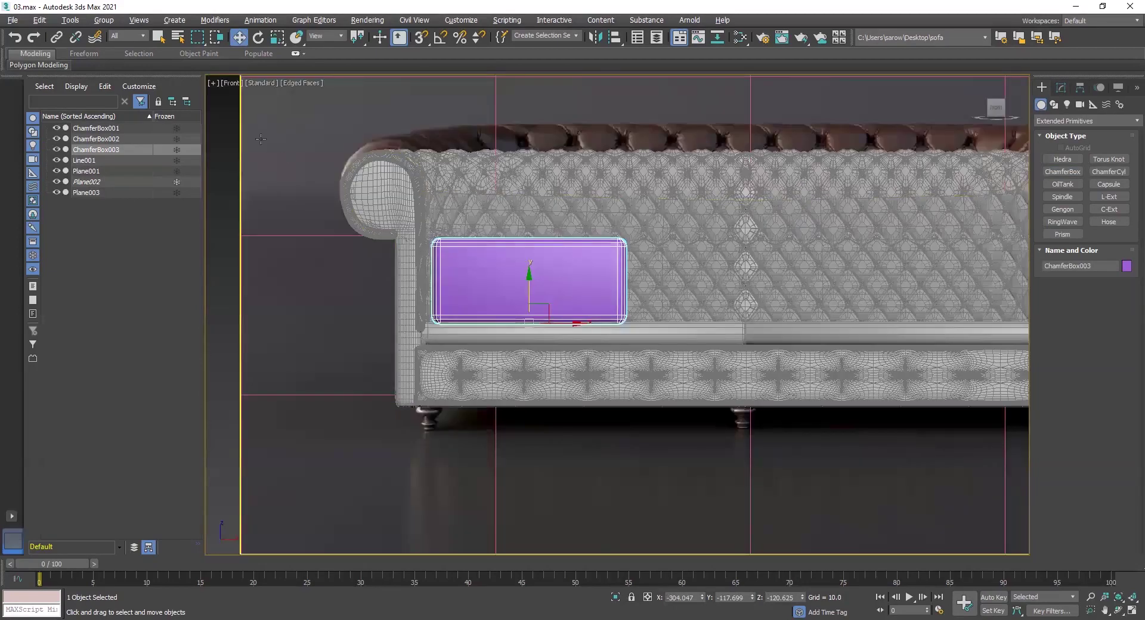
Find the tufted panels by toggling object visibility and hide Plane002 and Plane003 to expose the reference image.
{"action": "left_click", "coordinate": [56, 150]}
{"action": "left_click", "coordinate": [56, 150]}
{"action": "left_click", "coordinate": [56, 139]}
{"action": "left_click", "coordinate": [56, 139]}
{"action": "left_click", "coordinate": [53, 128]}
{"action": "left_click", "coordinate": [53, 128]}
{"action": "left_click", "coordinate": [56, 160]}
{"action": "left_click", "coordinate": [56, 160]}
{"action": "left_click", "coordinate": [55, 172]}
{"action": "left_click", "coordinate": [55, 172]}
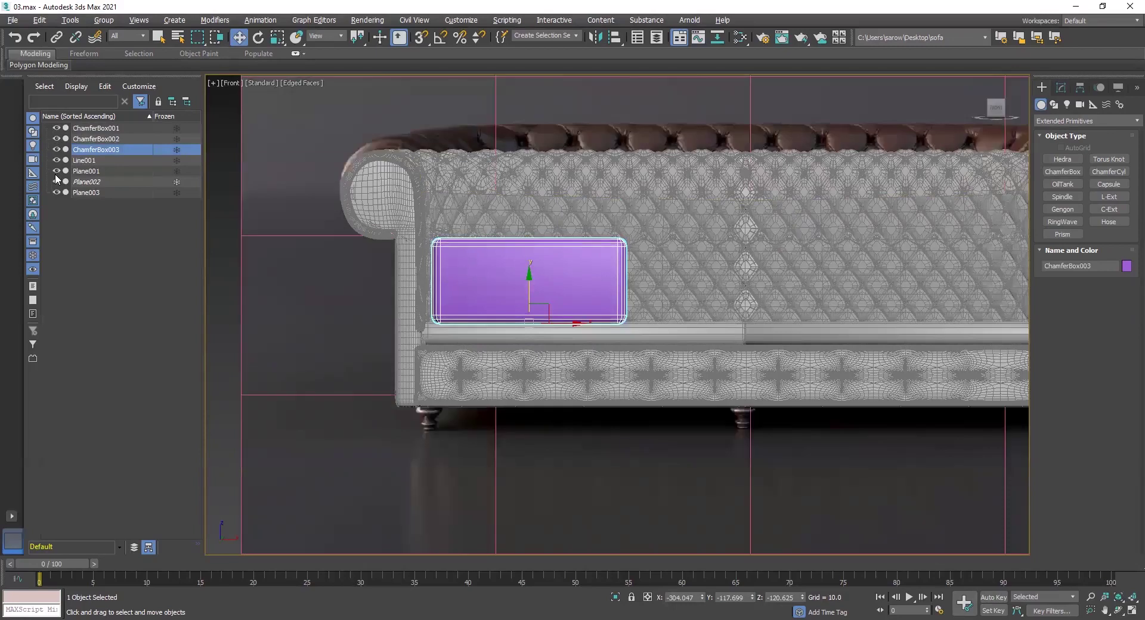
{"action": "left_click", "coordinate": [57, 181]}
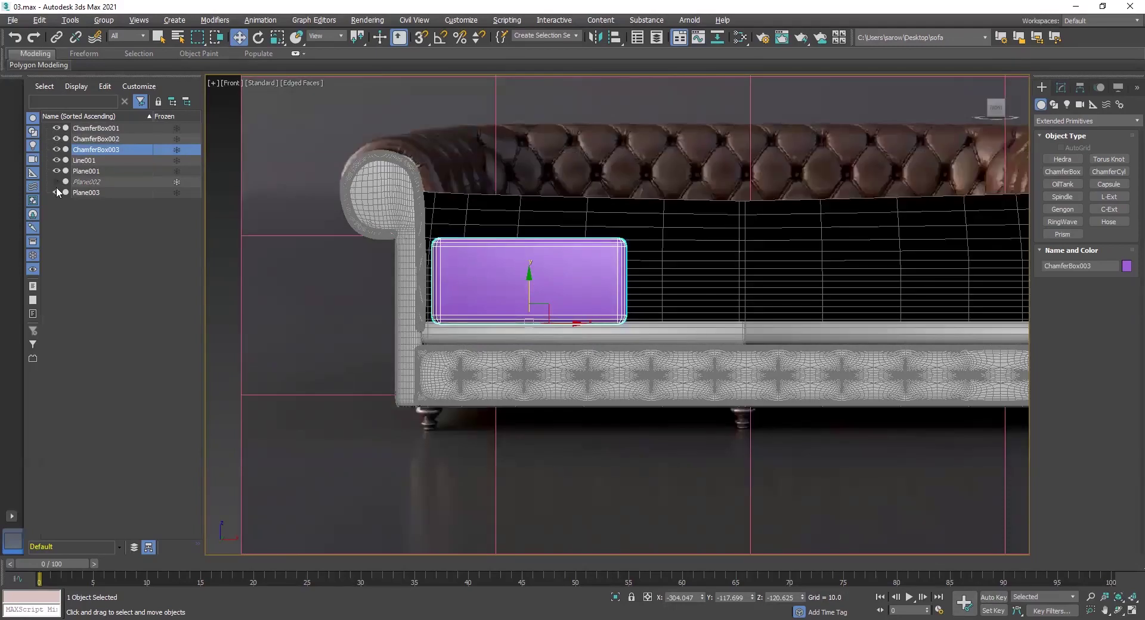
{"action": "left_click", "coordinate": [56, 191]}
Scale the cushion box vertically to about 70% of its height in the Front view.
{"action": "middle_click_drag", "start_coordinate": [529, 275], "coordinate": [514, 272]}
{"action": "scroll", "coordinate": [514, 272], "scroll_direction": "up", "scroll_amount": 2}
{"action": "middle_click_drag", "start_coordinate": [437, 261], "coordinate": [679, 227]}
{"action": "key", "text": "r"}
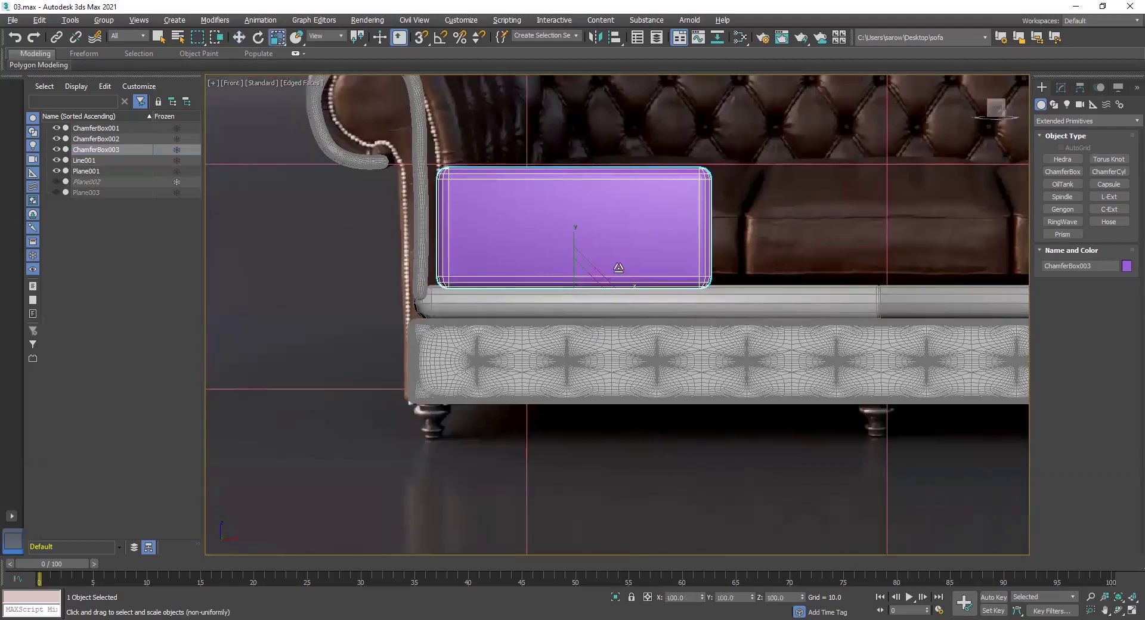
{"action": "left_click_drag", "start_coordinate": [575, 237], "coordinate": [572, 248]}
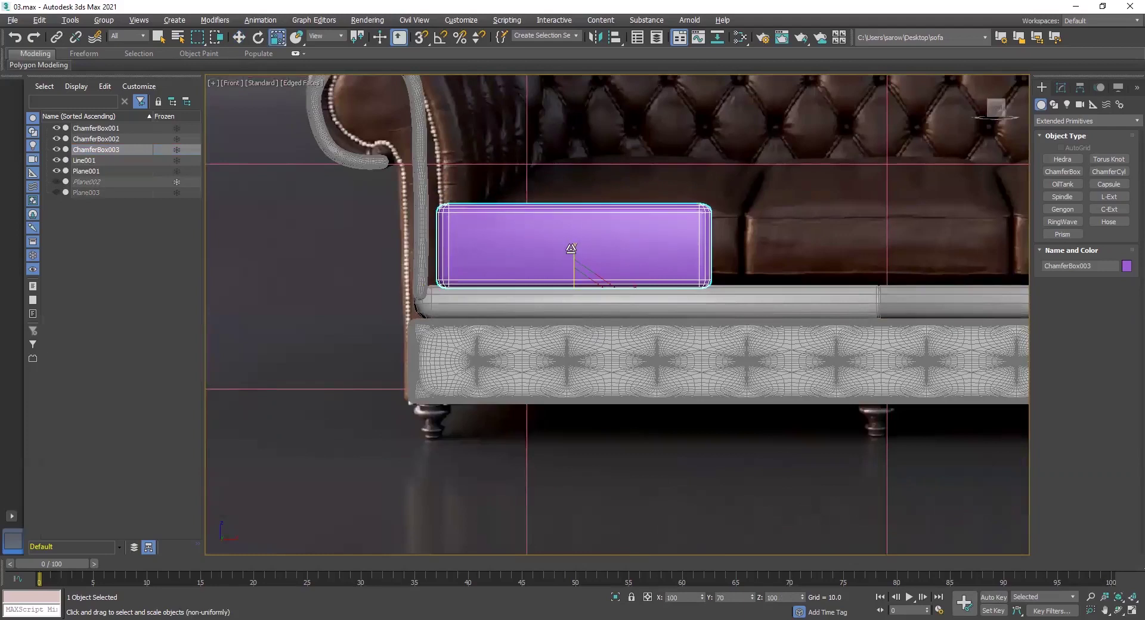
Widen the cushion box along X and shift it to about X -296.3 to match the first cushion in the reference.
{"action": "middle_click_drag", "start_coordinate": [686, 282], "coordinate": [574, 290]}
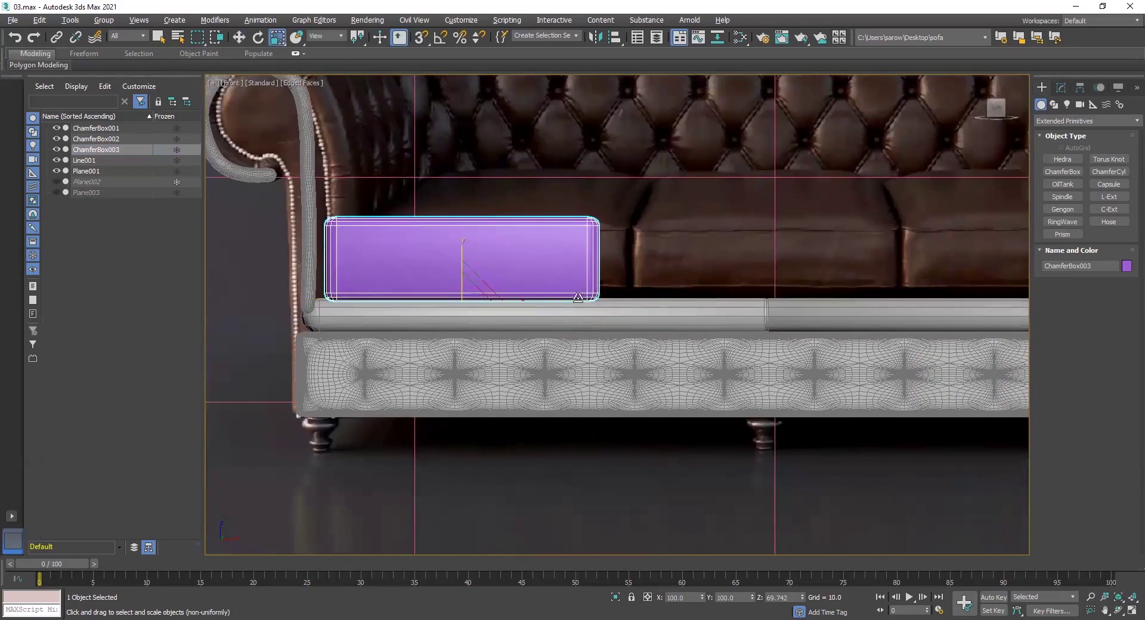
{"action": "left_click_drag", "start_coordinate": [516, 300], "coordinate": [544, 300]}
{"action": "key", "text": "w"}
{"action": "key", "text": "r"}
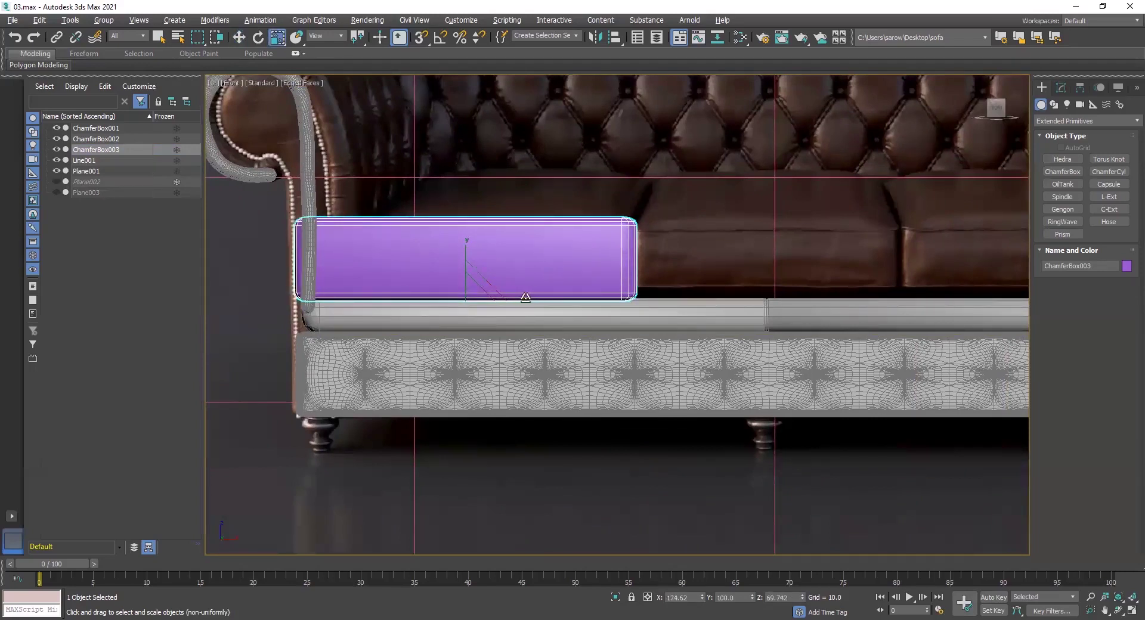
{"action": "left_click_drag", "start_coordinate": [524, 299], "coordinate": [521, 302]}
{"action": "key", "text": "w"}
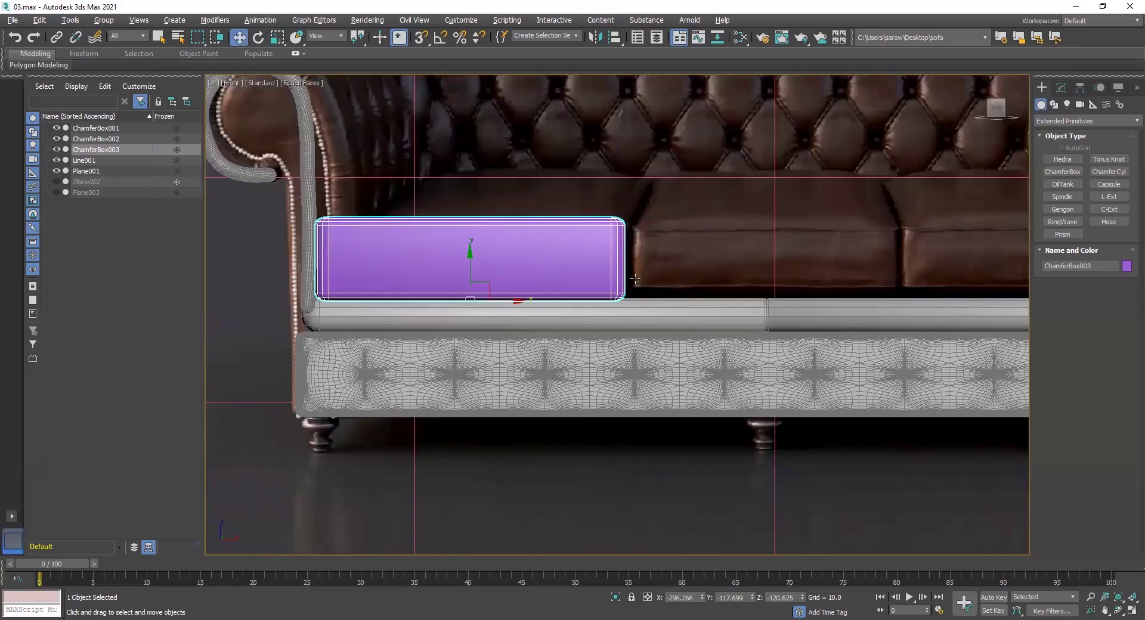
{"action": "middle_click_drag", "start_coordinate": [537, 296], "coordinate": [557, 322]}
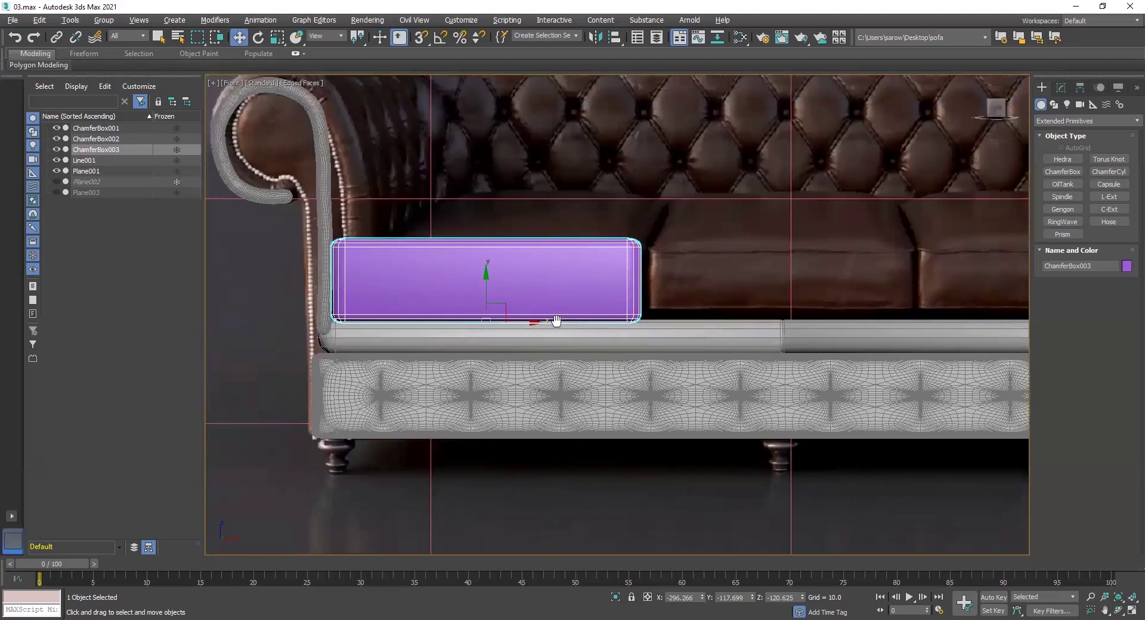
{"action": "middle_click_drag", "start_coordinate": [596, 273], "coordinate": [565, 322]}
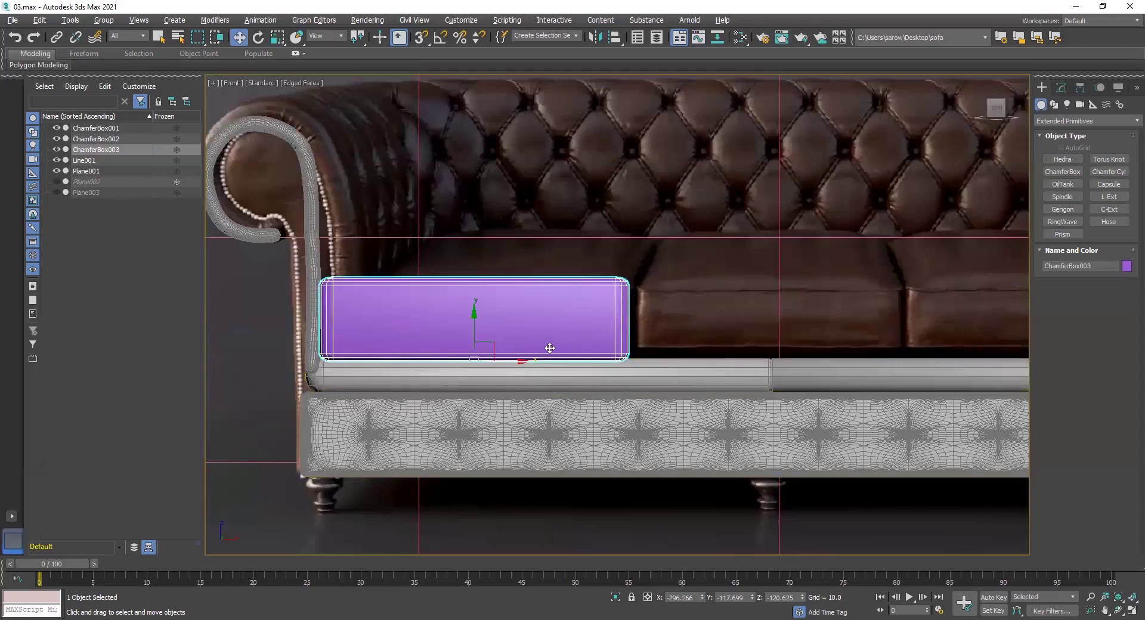
Convert the cushion box to Editable Poly and connect its vertical edges with one horizontal loop at mid-height.
{"action": "left_click", "coordinate": [1061, 89]}
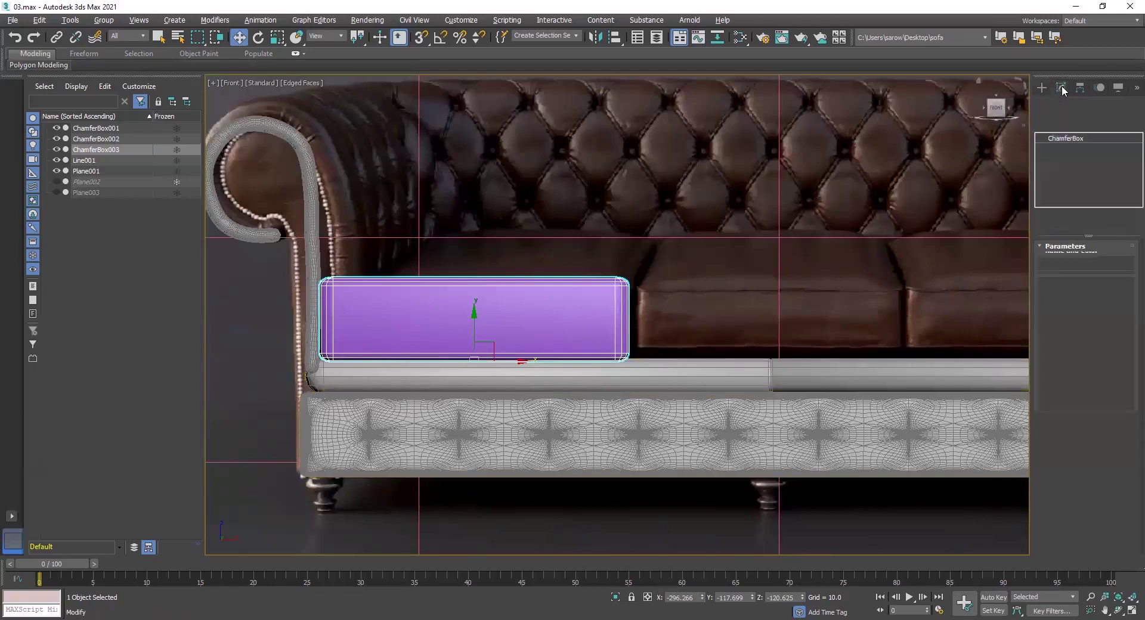
{"action": "right_click", "coordinate": [1061, 140]}
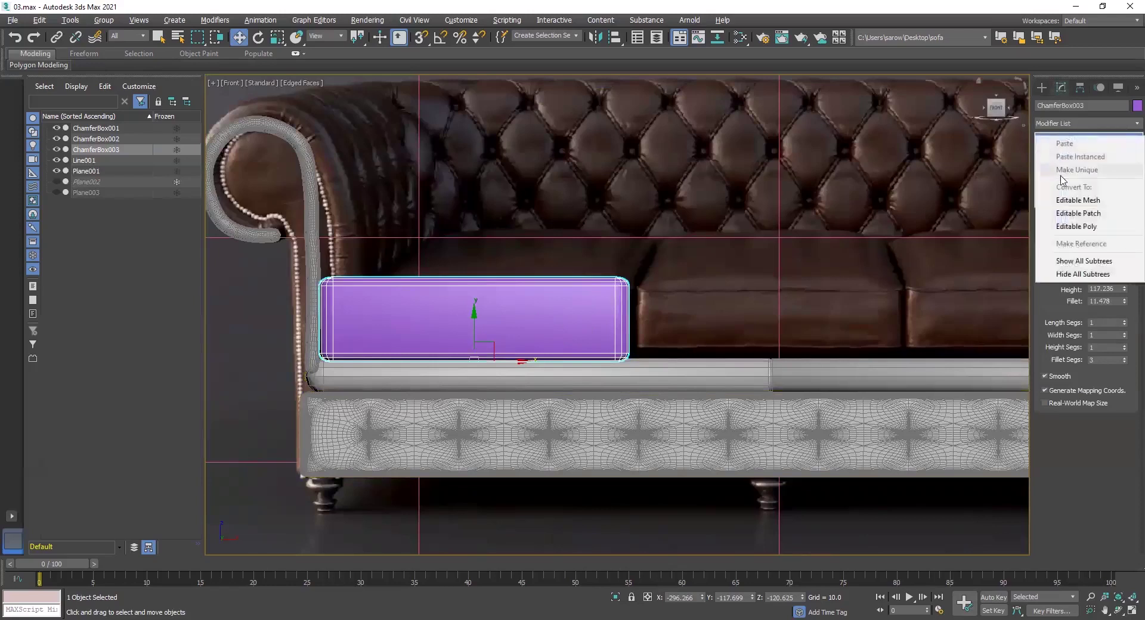
{"action": "left_click", "coordinate": [1068, 227]}
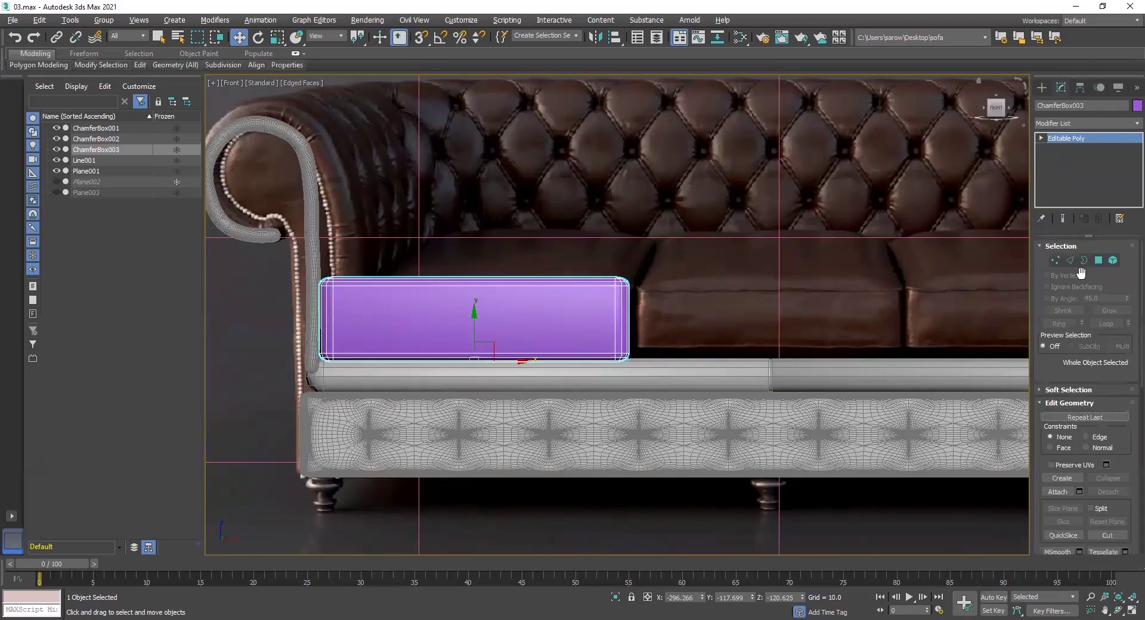
{"action": "left_click", "coordinate": [1073, 260]}
{"action": "left_click", "coordinate": [623, 317]}
{"action": "key", "text": "alt+r"}
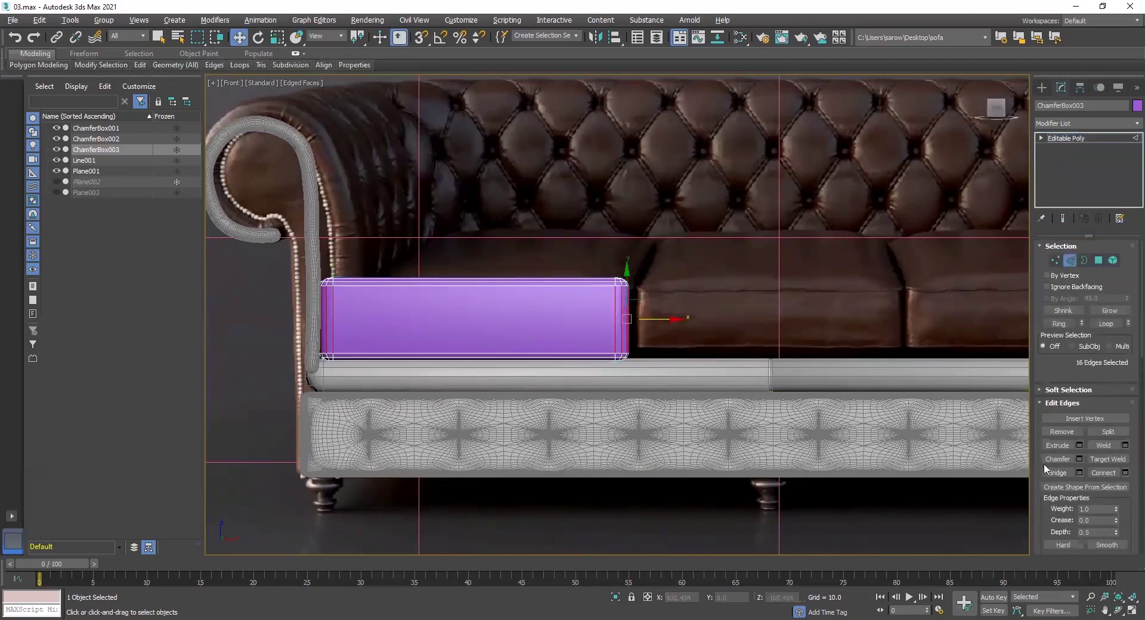
{"action": "left_click", "coordinate": [1126, 474]}
{"action": "left_click", "coordinate": [1125, 473]}
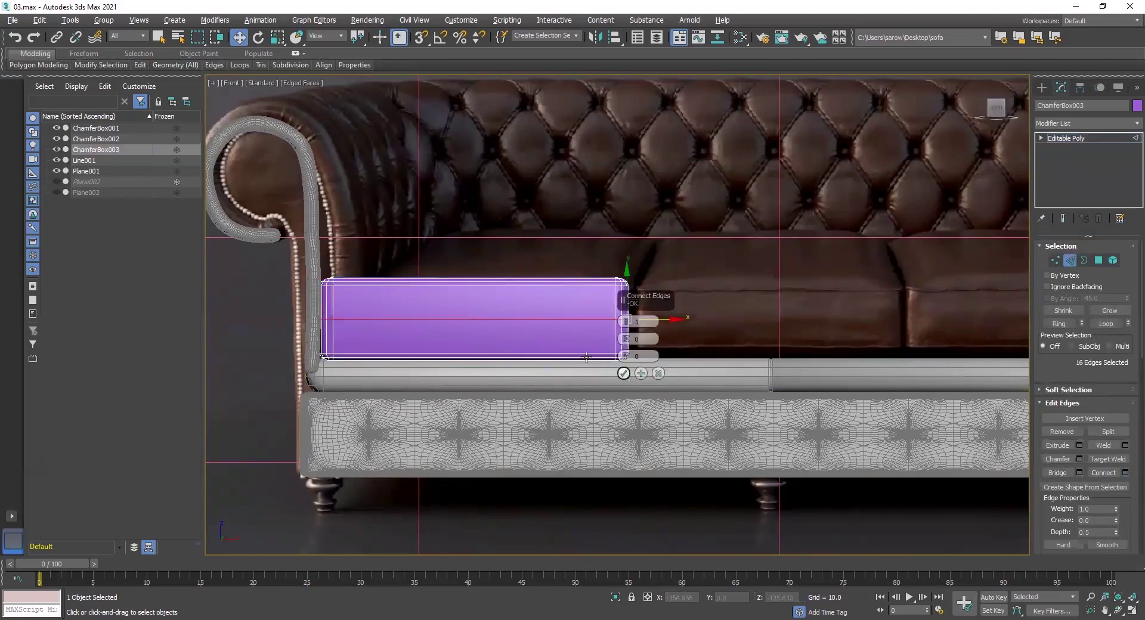
Try connecting all of the cushion's horizontal edges with one segment, check the result in Perspective and undo it.
{"action": "key", "text": "alt+r"}
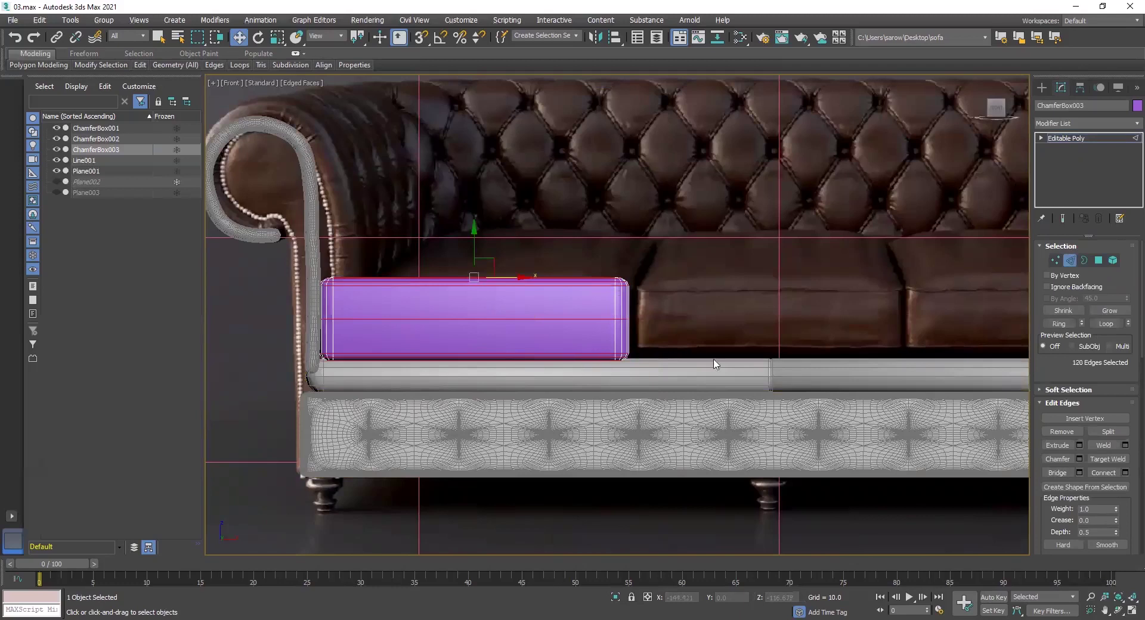
{"action": "left_click", "coordinate": [1126, 473]}
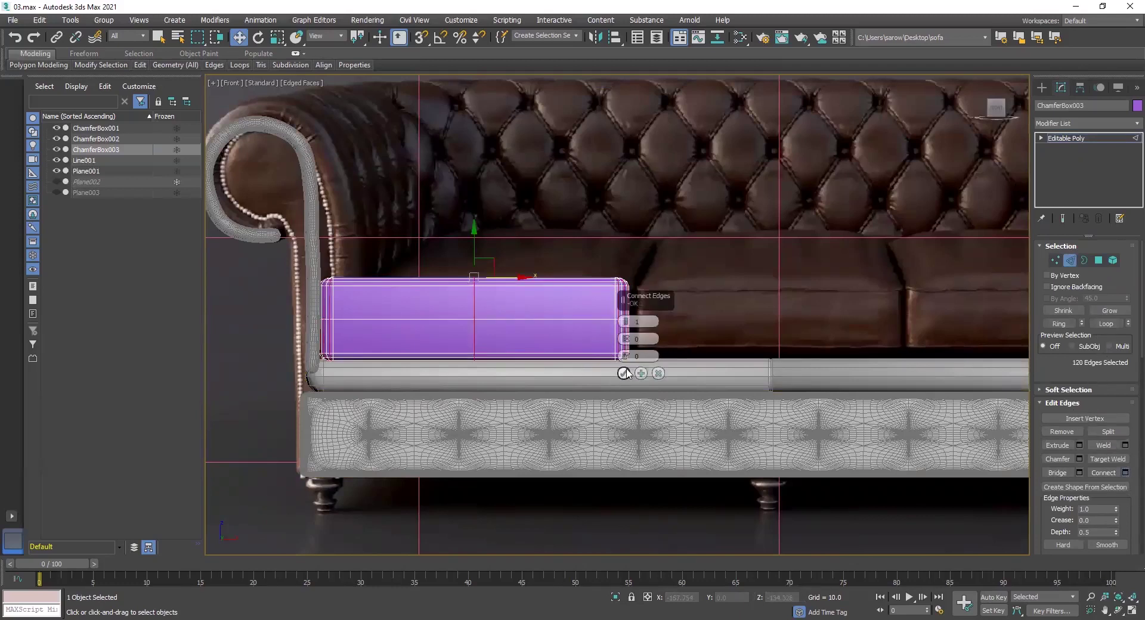
{"action": "key", "text": "alt+w"}
{"action": "middle_click", "coordinate": [676, 400]}
{"action": "key", "text": "alt+w"}
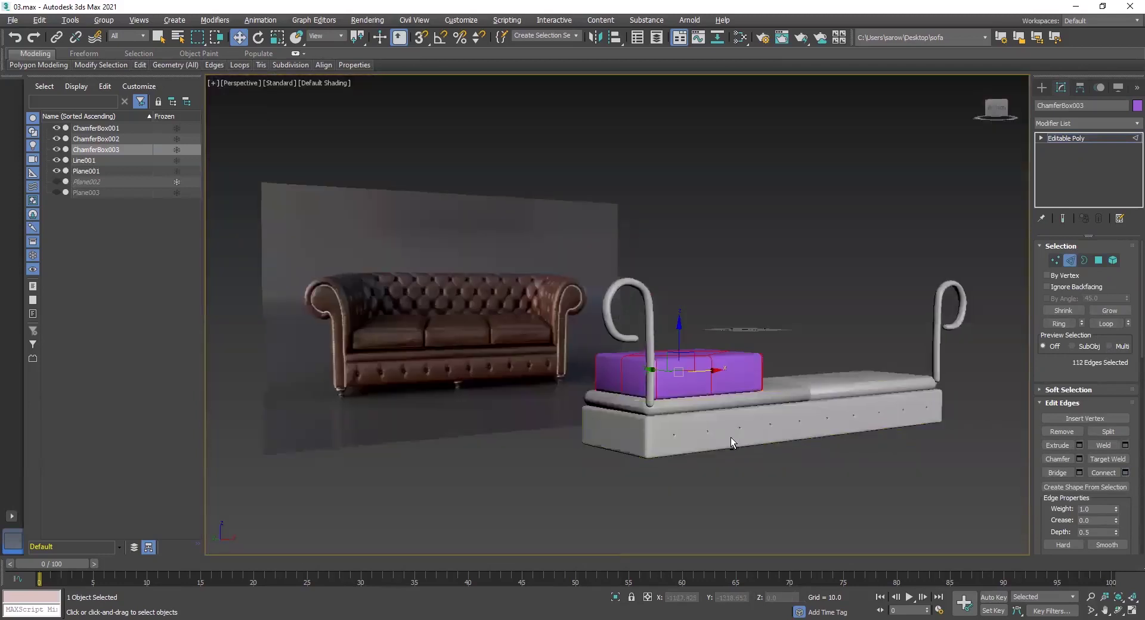
{"action": "middle_click_drag", "start_coordinate": [732, 439], "coordinate": [695, 479], "text": "alt"}
{"action": "scroll", "coordinate": [698, 424], "scroll_direction": "up", "scroll_amount": 5}
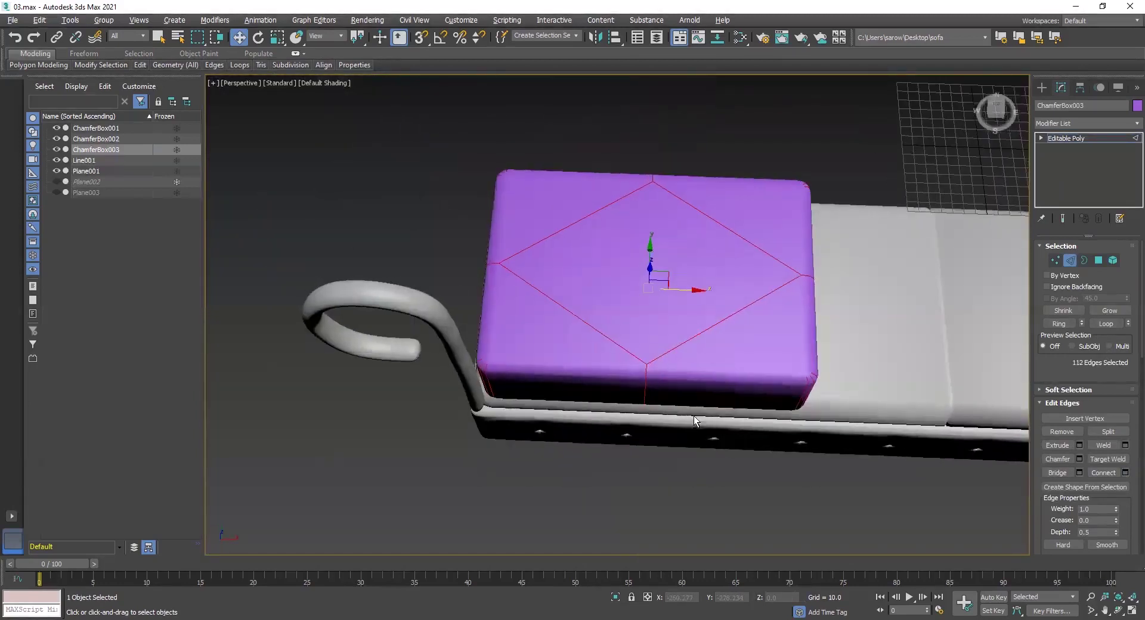
{"action": "key", "text": "ctrl+z"}
Connect the ring of edges running along the cushion's width with one segment, adding a front-to-back loop through the middle.
{"action": "left_click", "coordinate": [703, 333]}
{"action": "key", "text": "alt+r"}
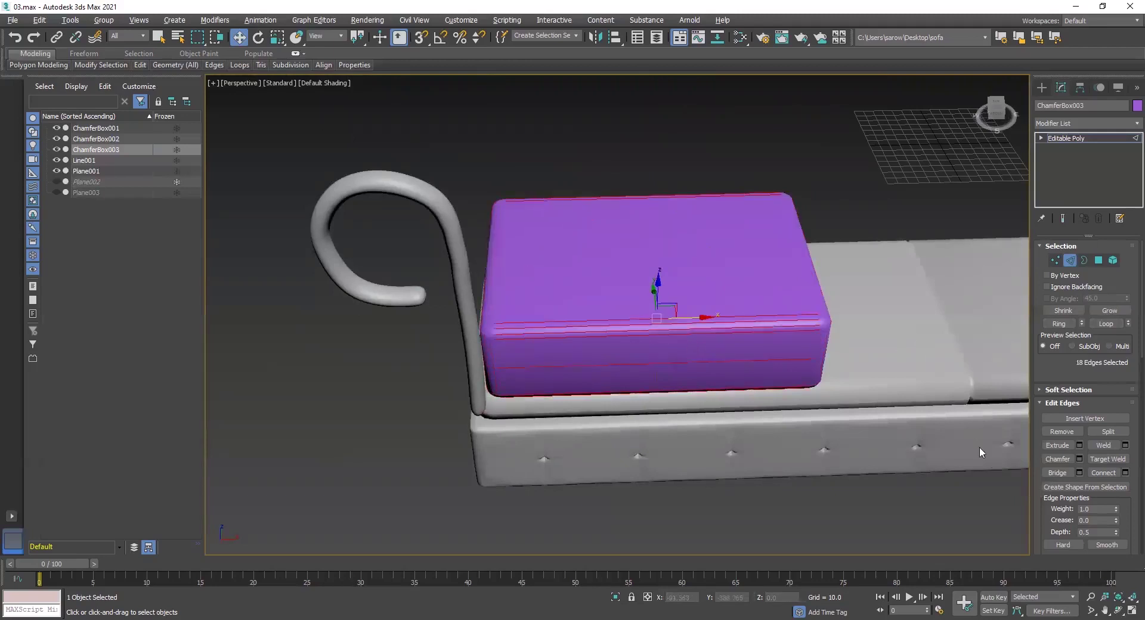
{"action": "left_click", "coordinate": [1126, 473]}
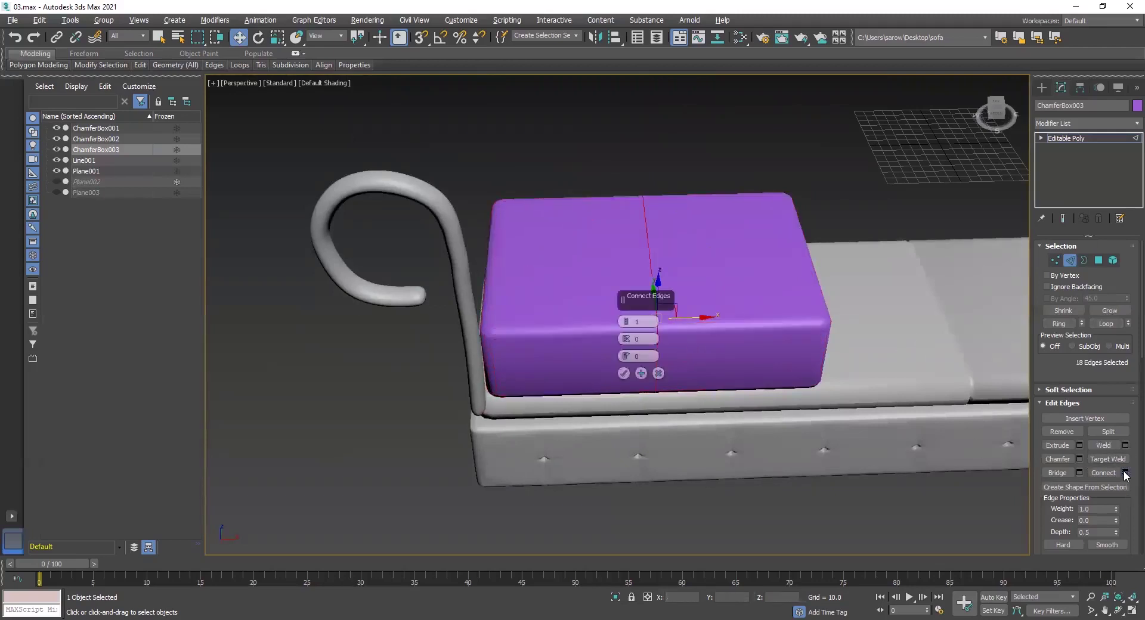
{"action": "left_click", "coordinate": [625, 373]}
Show edged faces and connect the cushion's front-to-back edges with one segment, adding a side-to-side loop across the middle.
{"action": "key", "text": "F4"}
{"action": "middle_click_drag", "start_coordinate": [777, 344], "coordinate": [795, 296], "text": "alt"}
{"action": "left_click", "coordinate": [795, 296]}
{"action": "key", "text": "alt+r"}
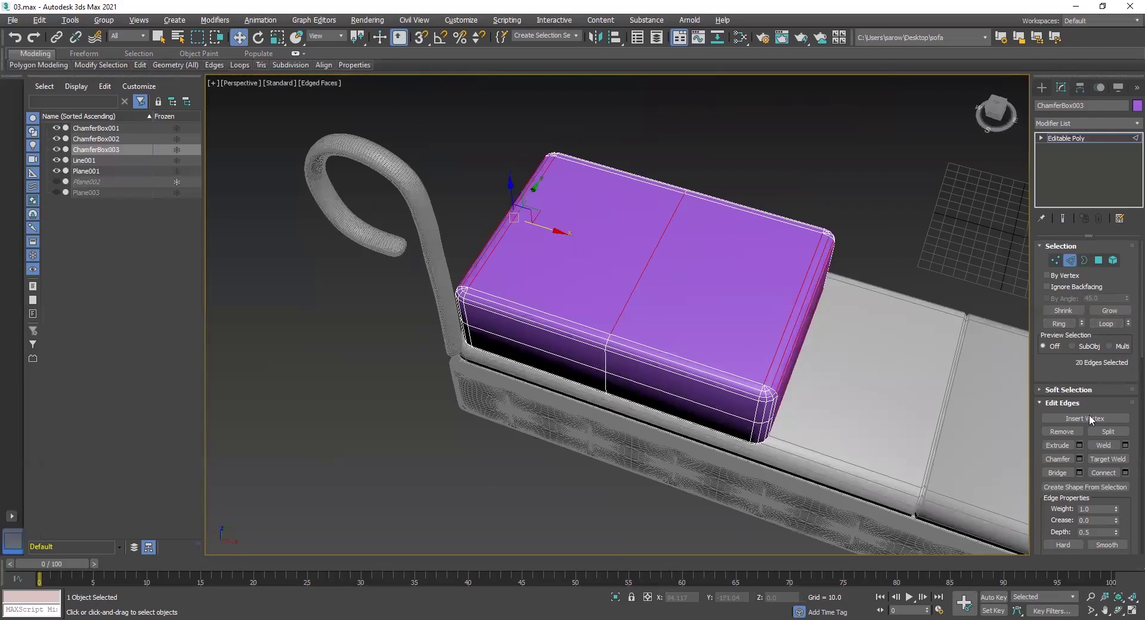
{"action": "left_click", "coordinate": [1126, 472]}
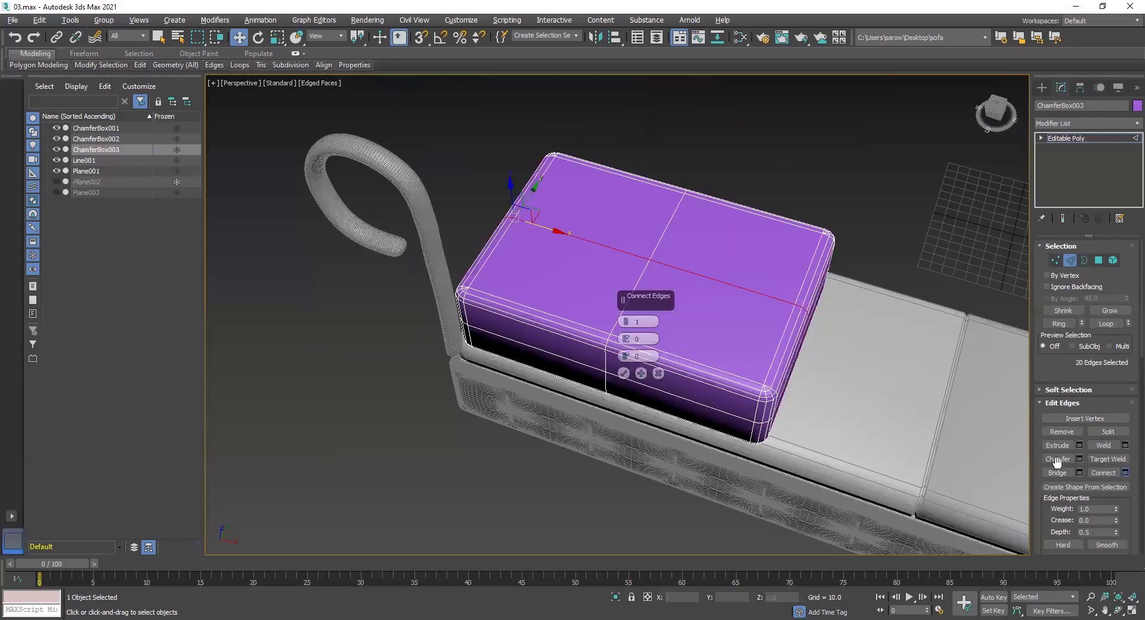
Select the mid-height loop around the cushion's sides and scale it slightly outward to bulge the sides.
{"action": "middle_click_drag", "start_coordinate": [558, 311], "coordinate": [702, 278], "text": "alt"}
{"action": "scroll", "coordinate": [695, 271], "scroll_direction": "up", "scroll_amount": 3}
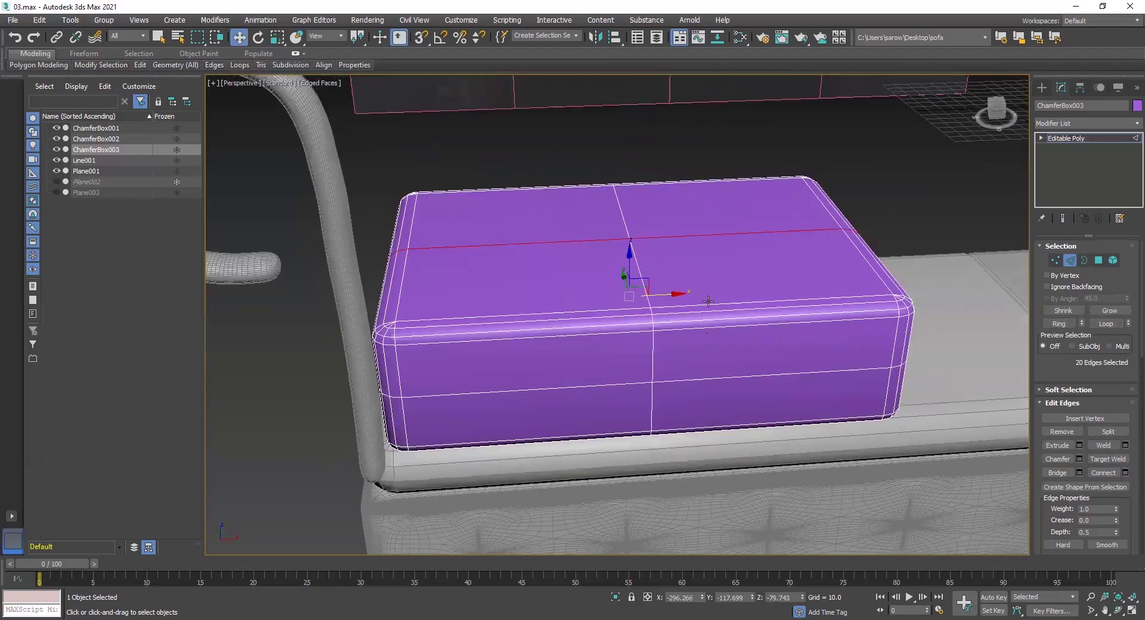
{"action": "double_click", "coordinate": [727, 378]}
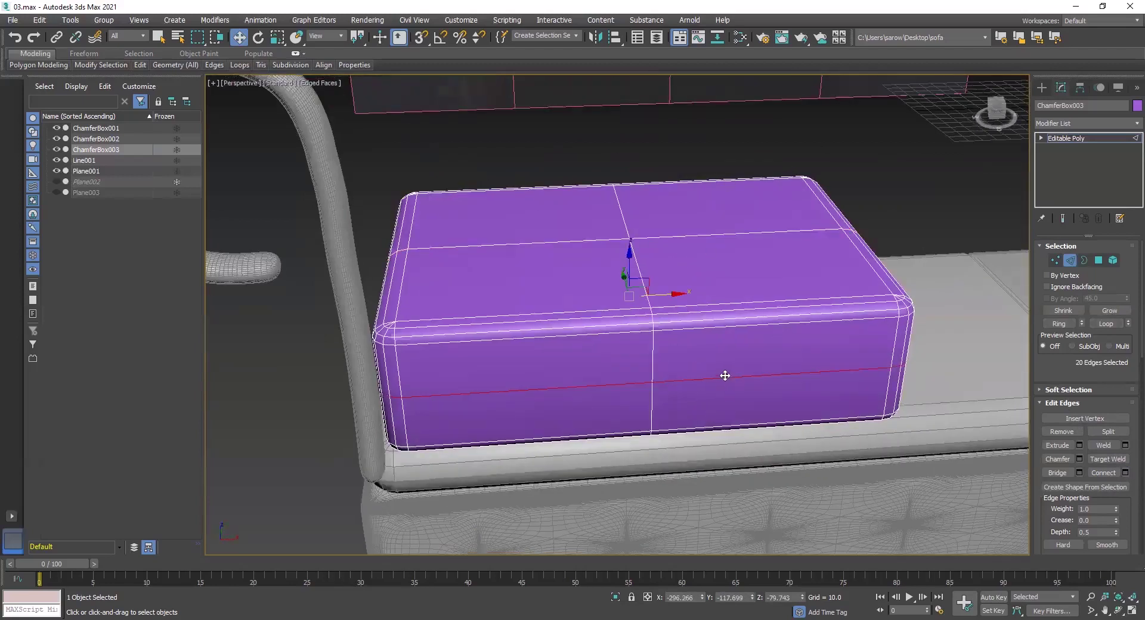
{"action": "key", "text": "q"}
{"action": "key", "text": "r"}
{"action": "left_click_drag", "start_coordinate": [620, 297], "coordinate": [618, 295]}
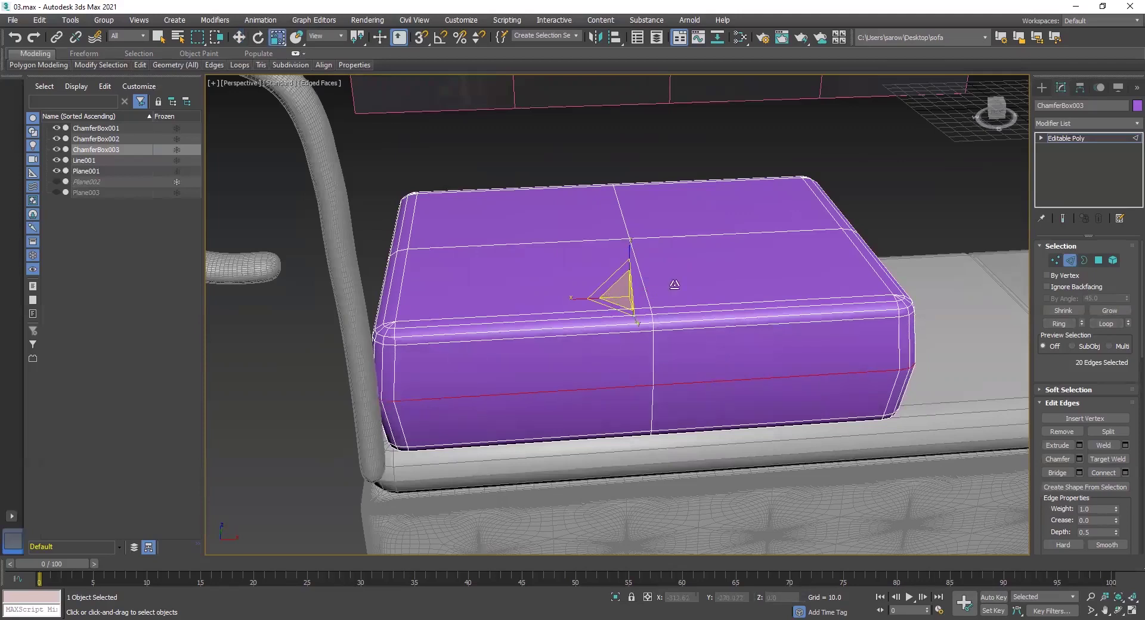
Try scaling the two loops crossing the cushion's top to 111% along Z, and undo it.
{"action": "double_click", "coordinate": [642, 270]}
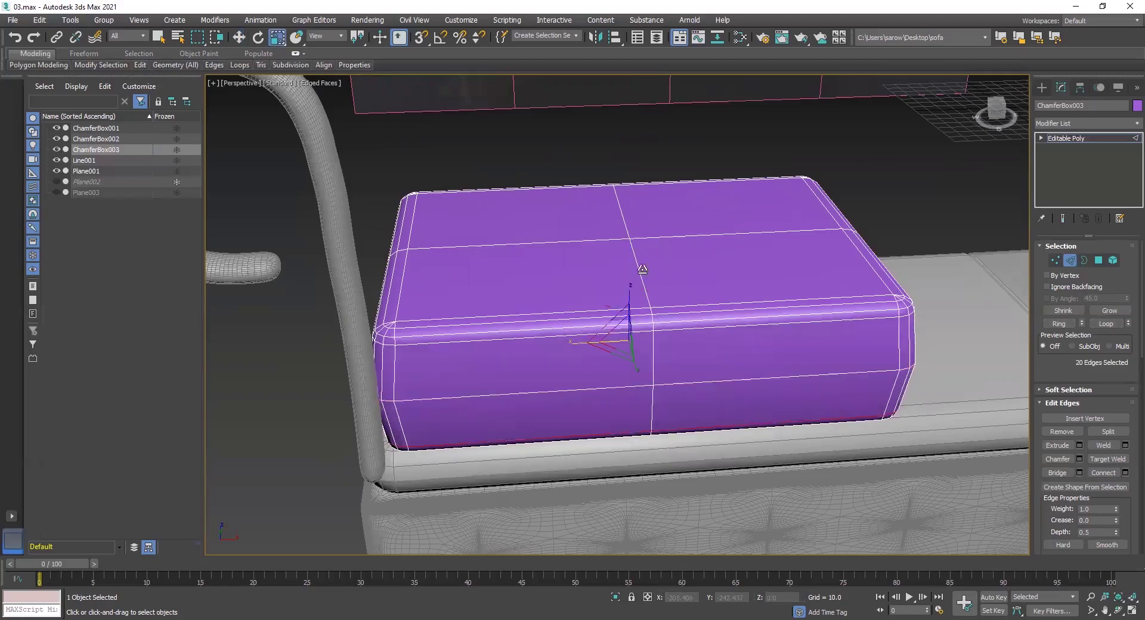
{"action": "double_click", "coordinate": [633, 252]}
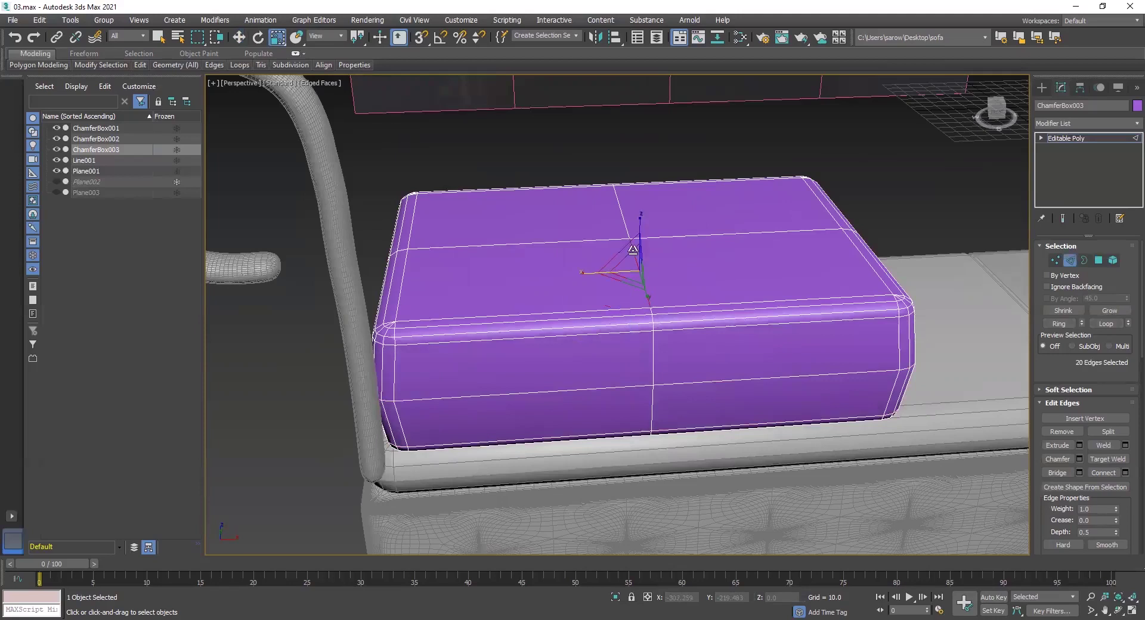
{"action": "double_click", "coordinate": [681, 236], "text": "ctrl"}
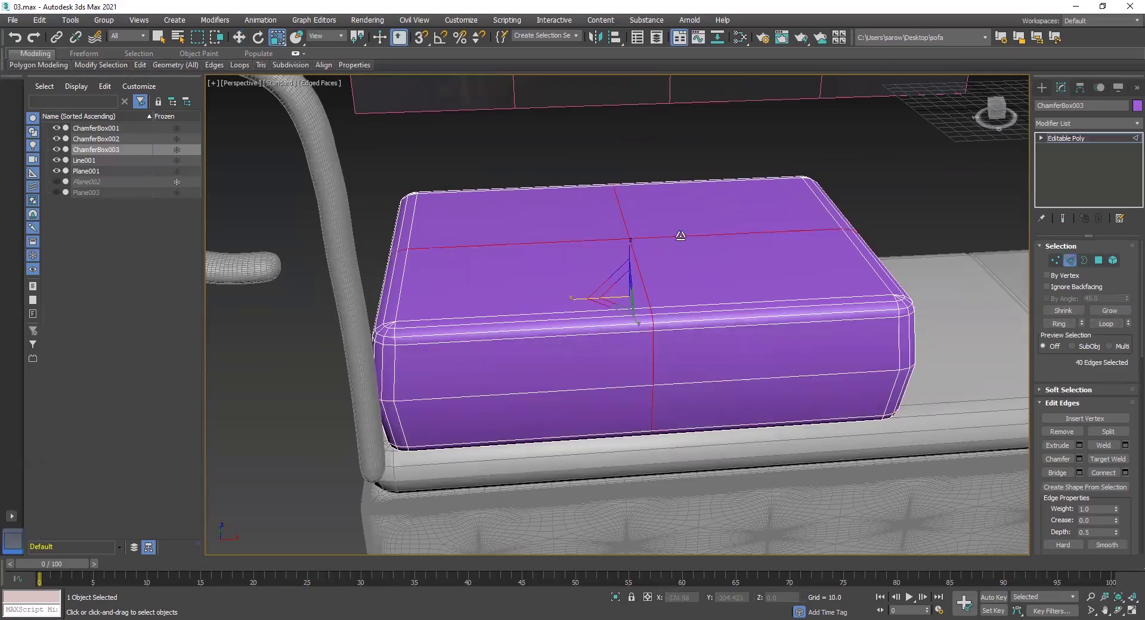
{"action": "left_click_drag", "start_coordinate": [632, 245], "coordinate": [632, 243]}
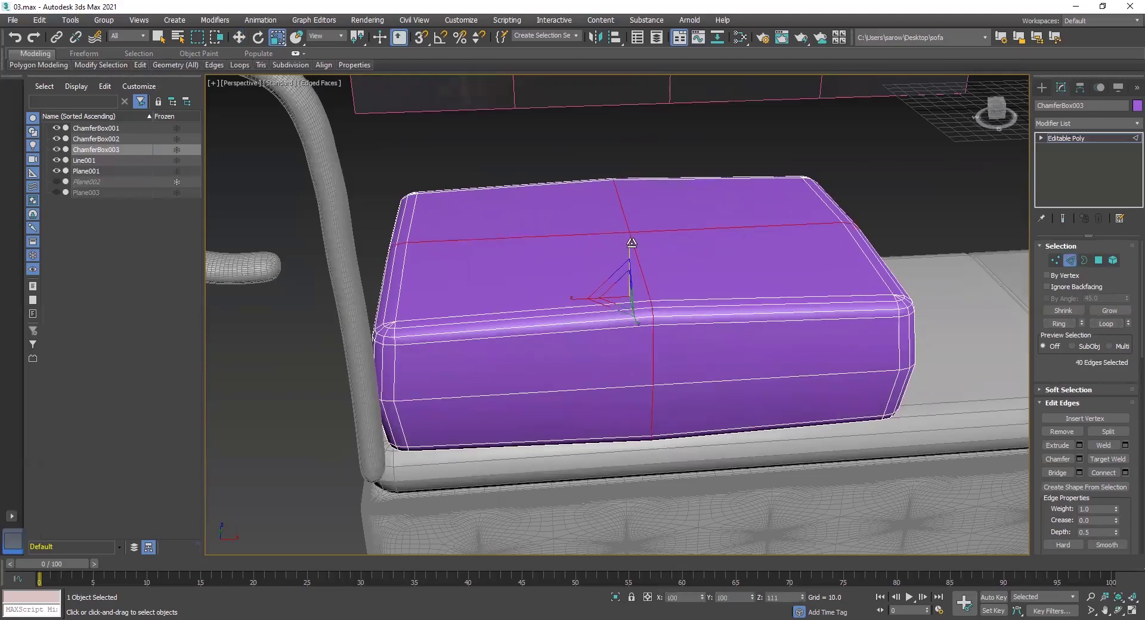
{"action": "key", "text": "ctrl+z"}
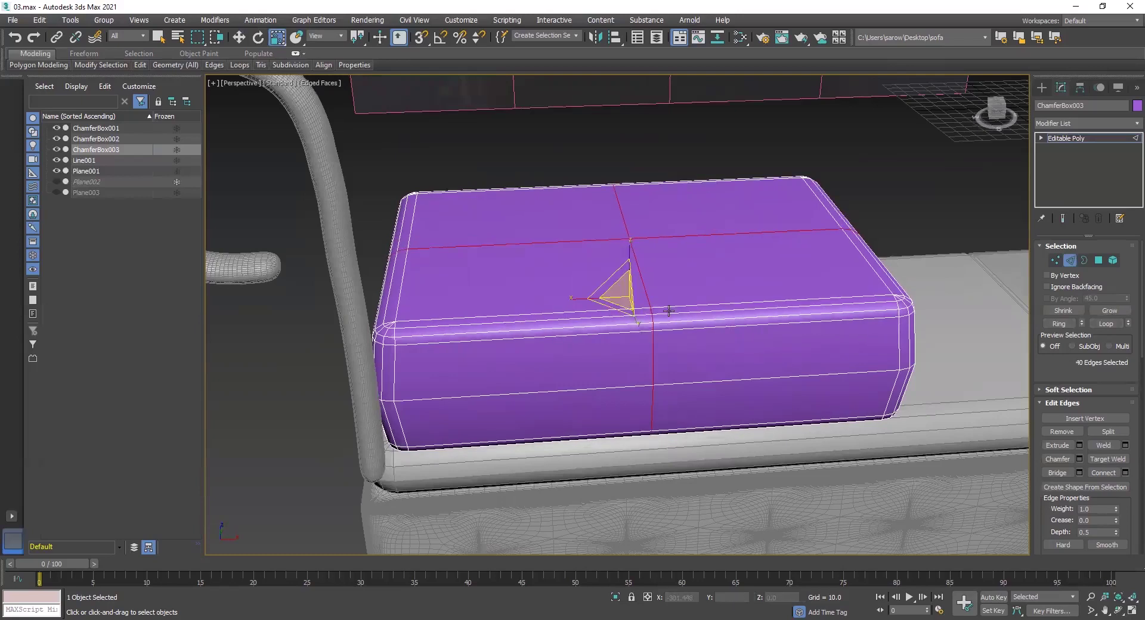
Try raising the vertex at the centre of the cushion's top to about Z -34.9.
{"action": "key", "text": "w"}
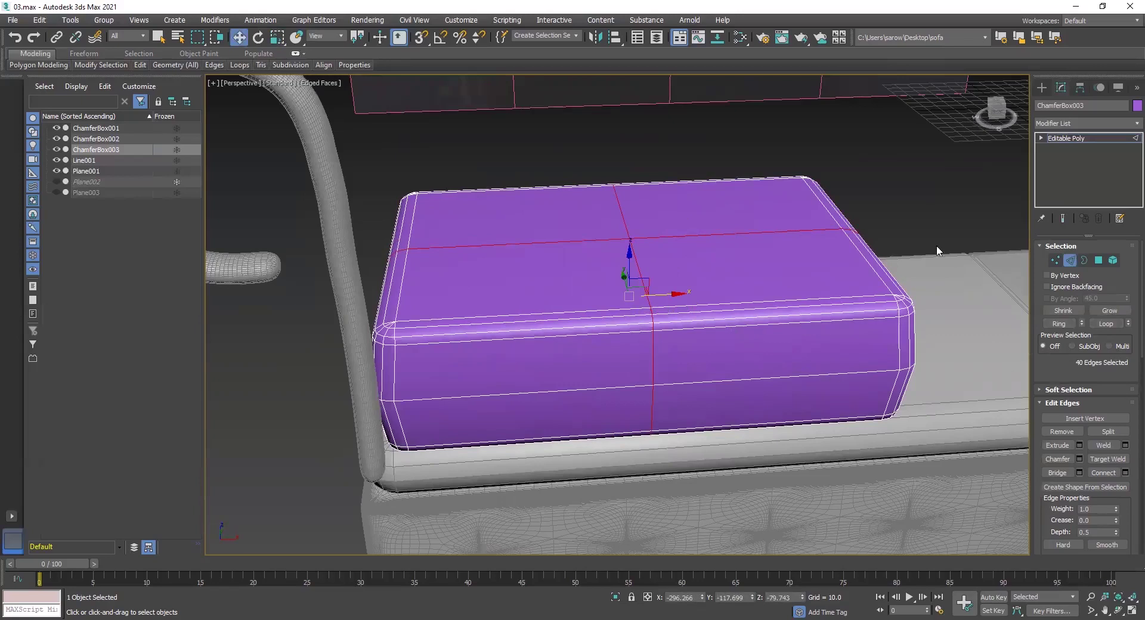
{"action": "left_click", "coordinate": [1055, 260]}
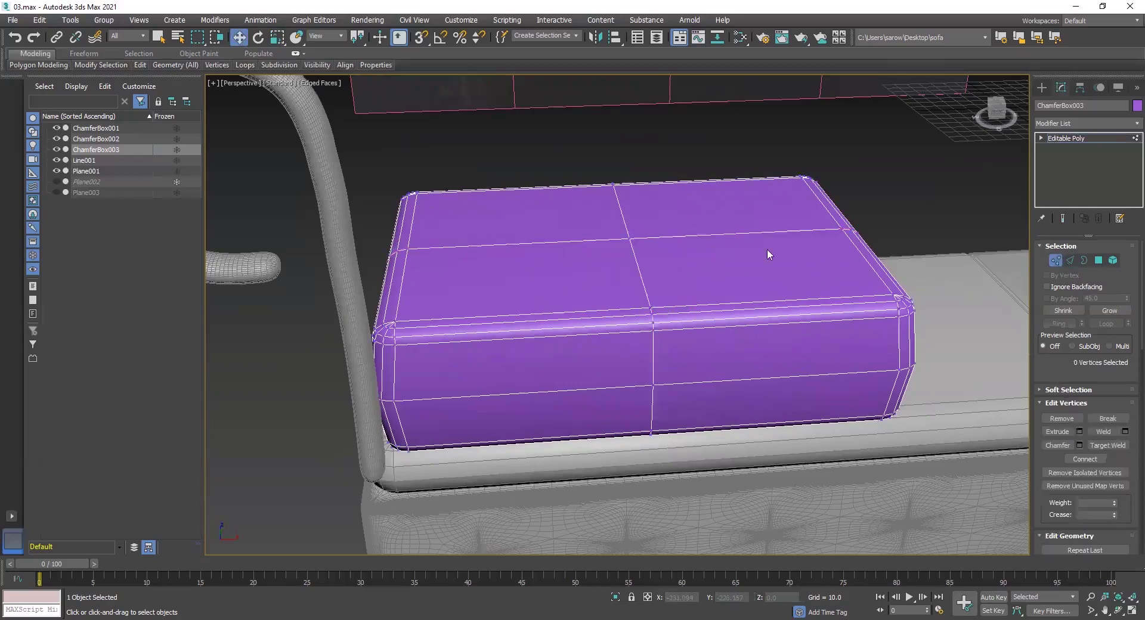
{"action": "left_click", "coordinate": [630, 240]}
{"action": "left_click_drag", "start_coordinate": [629, 189], "coordinate": [630, 187]}
{"action": "mouse_move", "coordinate": [630, 187]}
{"action": "middle_mouse_down", "text": "alt"}
{"action": "mouse_move", "coordinate": [640, 213]}
{"action": "mouse_move", "coordinate": [634, 189]}
{"action": "middle_mouse_up", "text": "alt"}
{"action": "left_click_drag", "start_coordinate": [631, 188], "coordinate": [631, 183]}
{"action": "middle_click_drag", "start_coordinate": [666, 261], "coordinate": [634, 279], "text": "alt"}
{"action": "middle_click_drag", "start_coordinate": [718, 303], "coordinate": [721, 302], "text": "alt"}
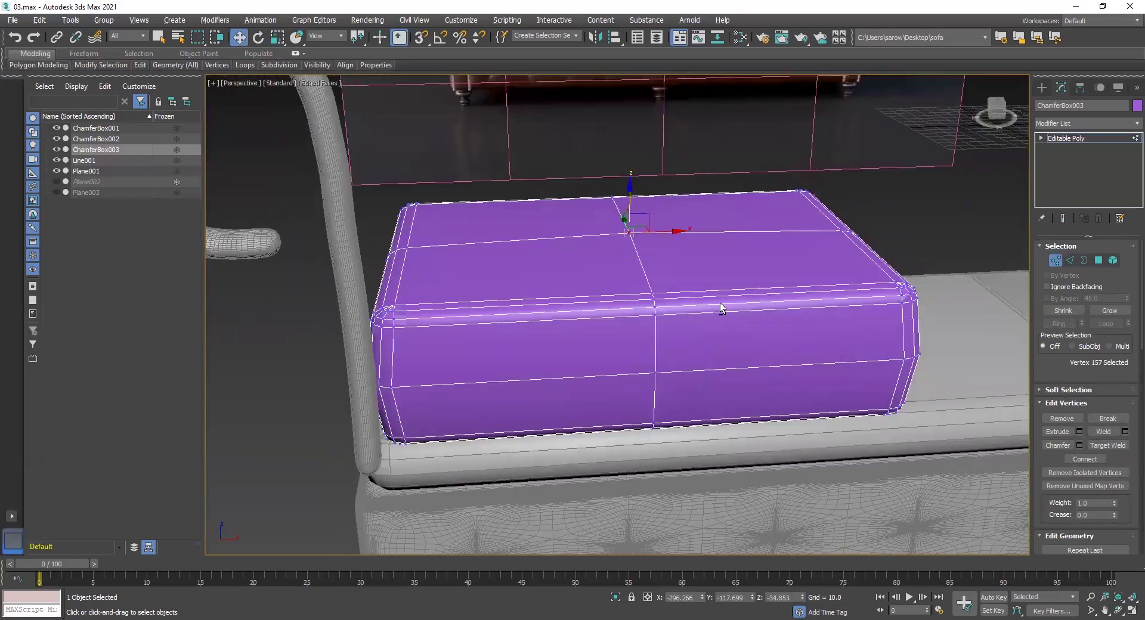
{"action": "left_click", "coordinate": [721, 302]}
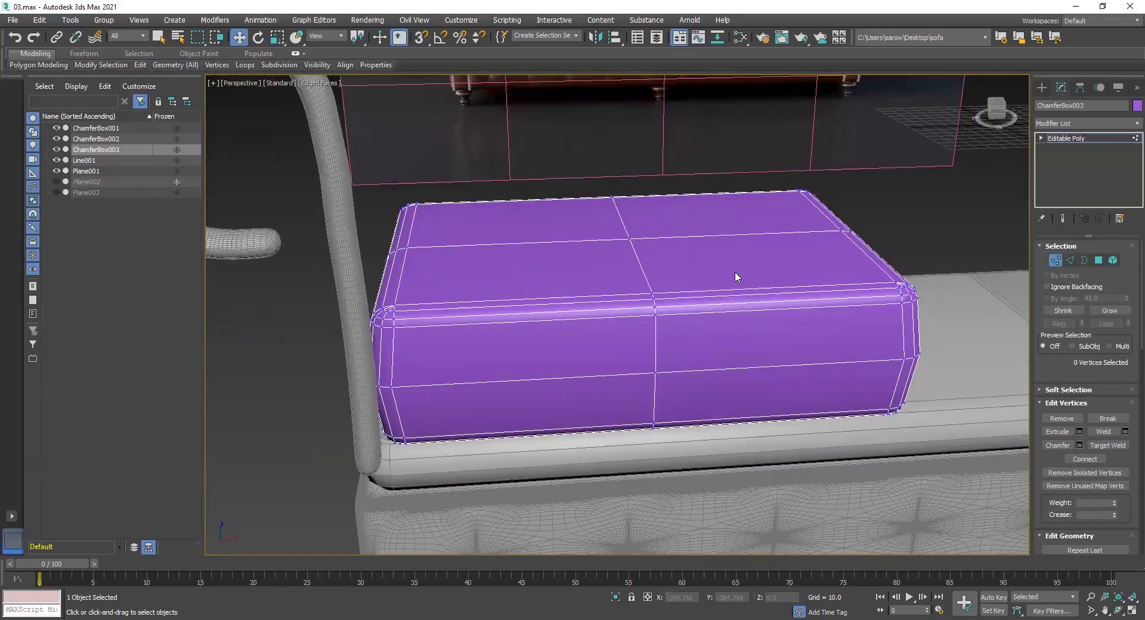
{"action": "middle_click_drag", "start_coordinate": [709, 291], "coordinate": [661, 294], "text": "alt"}
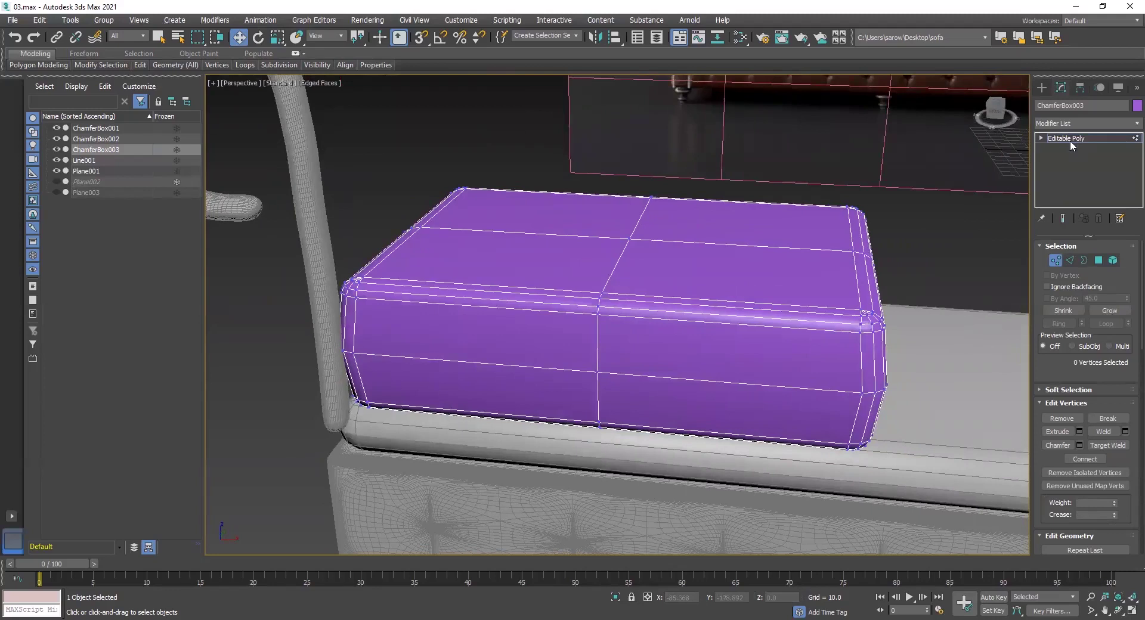
Undo the mid-height loop's outward scaling, and scale that loop around the cushion's sides slightly outward again.
{"action": "key", "text": "ctrl+z"}
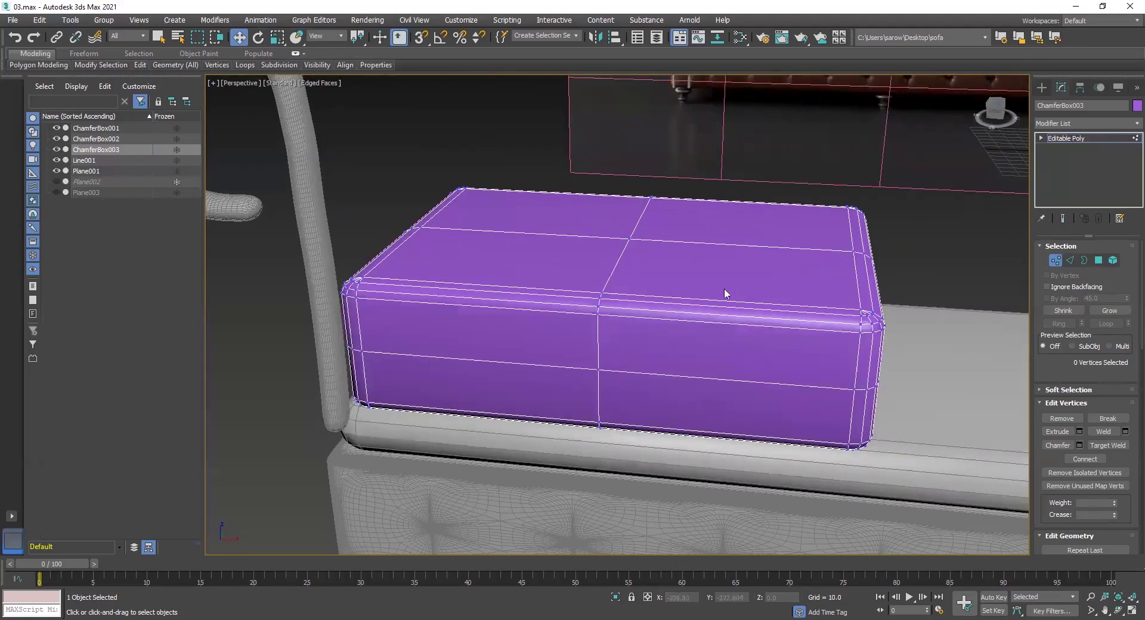
{"action": "key", "text": "2"}
{"action": "double_click", "coordinate": [679, 376]}
{"action": "key", "text": "r"}
{"action": "middle_click_drag", "start_coordinate": [692, 298], "coordinate": [631, 303], "text": "alt"}
{"action": "left_click_drag", "start_coordinate": [633, 302], "coordinate": [635, 299]}
{"action": "middle_click_drag", "start_coordinate": [636, 298], "coordinate": [633, 336], "text": "alt"}
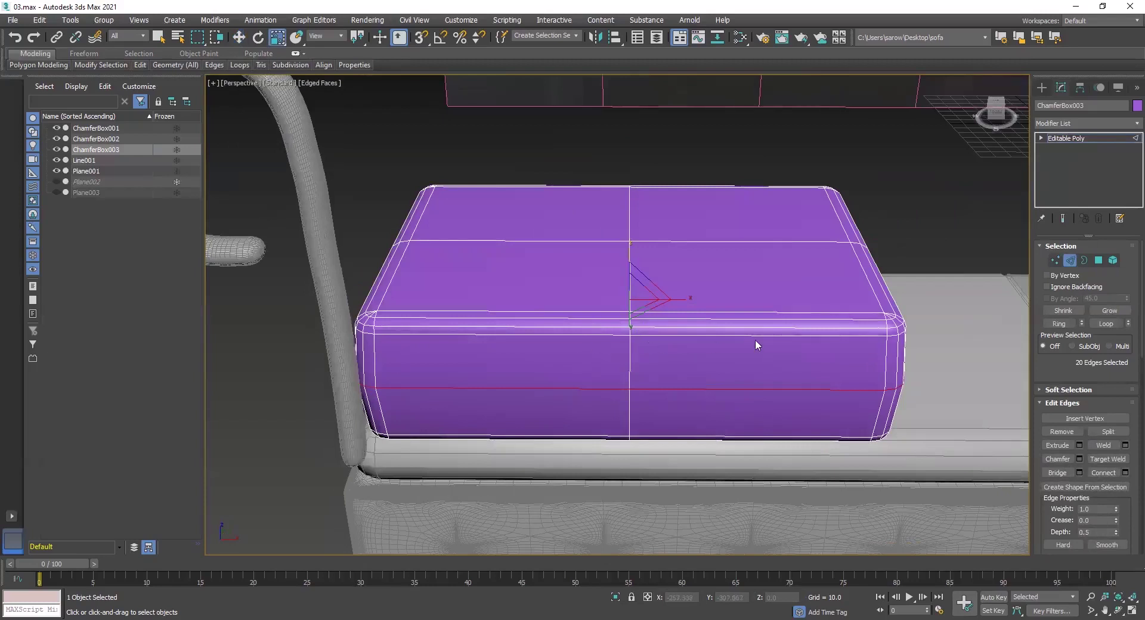
Connect the side-to-side edge rings in the cushion's right and left halves with one segment each.
{"action": "left_click", "coordinate": [739, 326]}
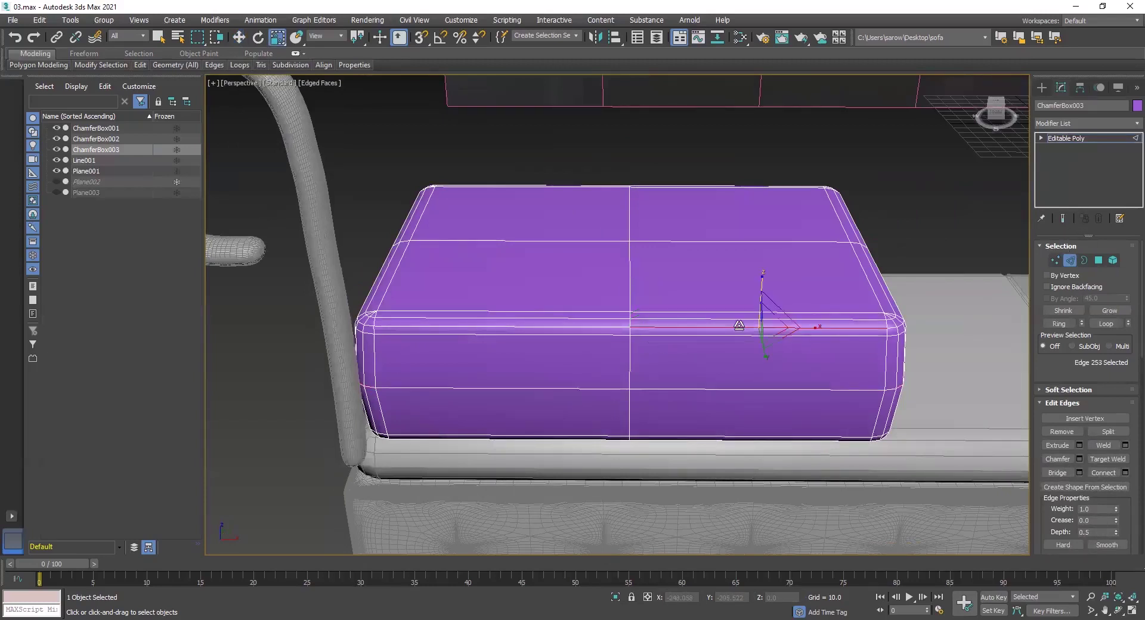
{"action": "key", "text": "ctrl+z"}
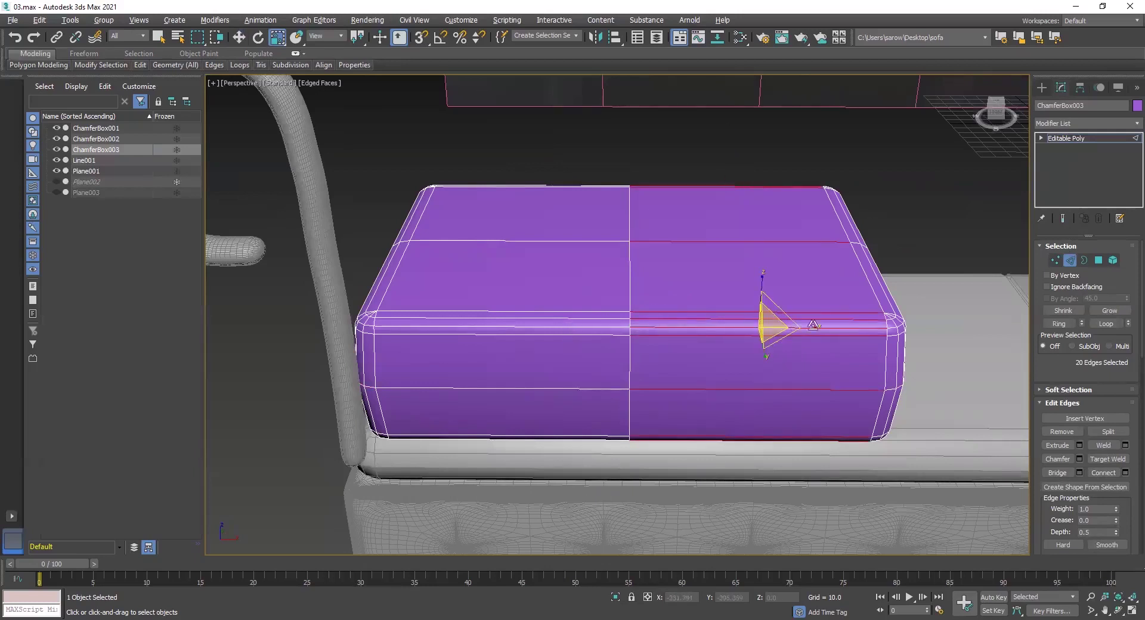
{"action": "left_click", "coordinate": [1125, 472]}
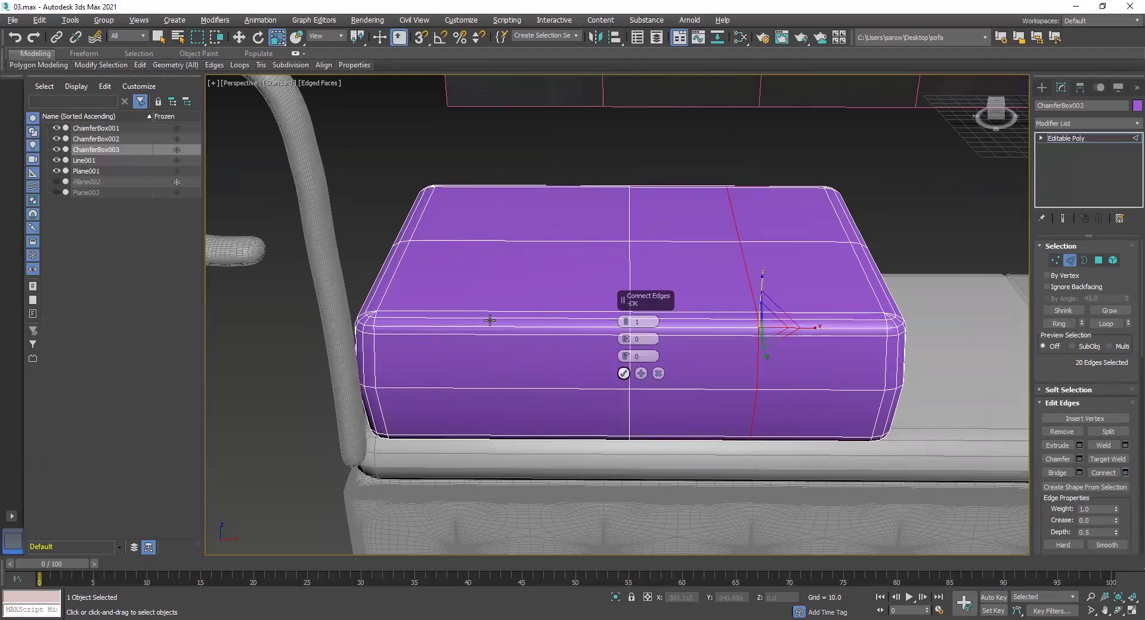
{"action": "double_click", "coordinate": [490, 320]}
{"action": "left_click", "coordinate": [489, 320]}
{"action": "key", "text": "alt+r"}
{"action": "left_click", "coordinate": [1125, 473]}
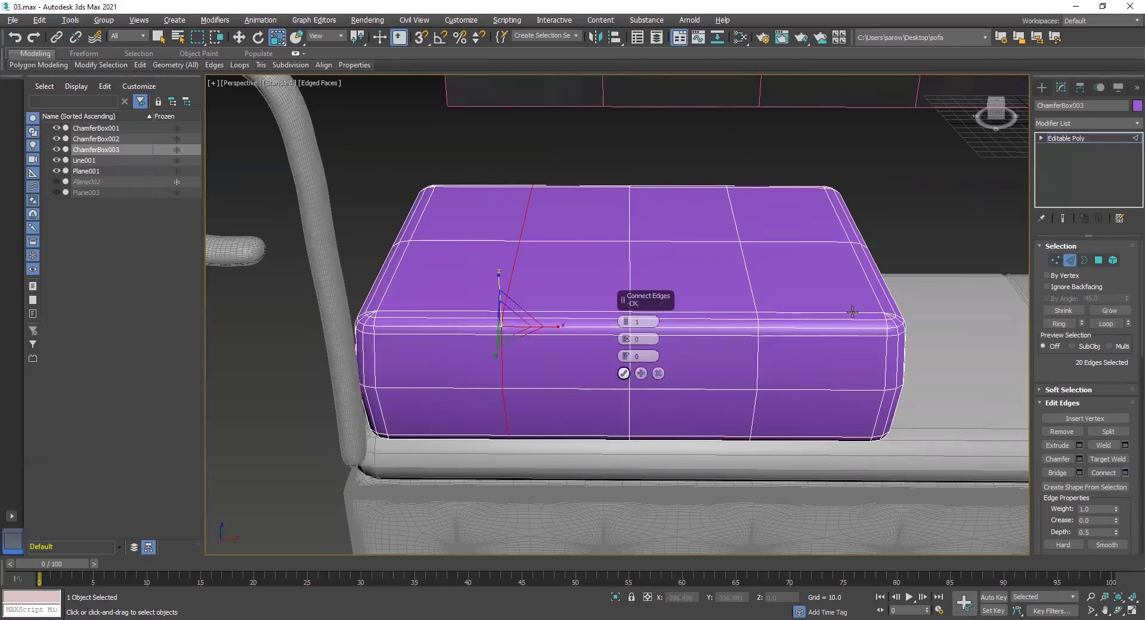
Connect the front-to-back edge rings in the front and rear halves of the cushion's top with one segment each.
{"action": "left_click", "coordinate": [886, 283]}
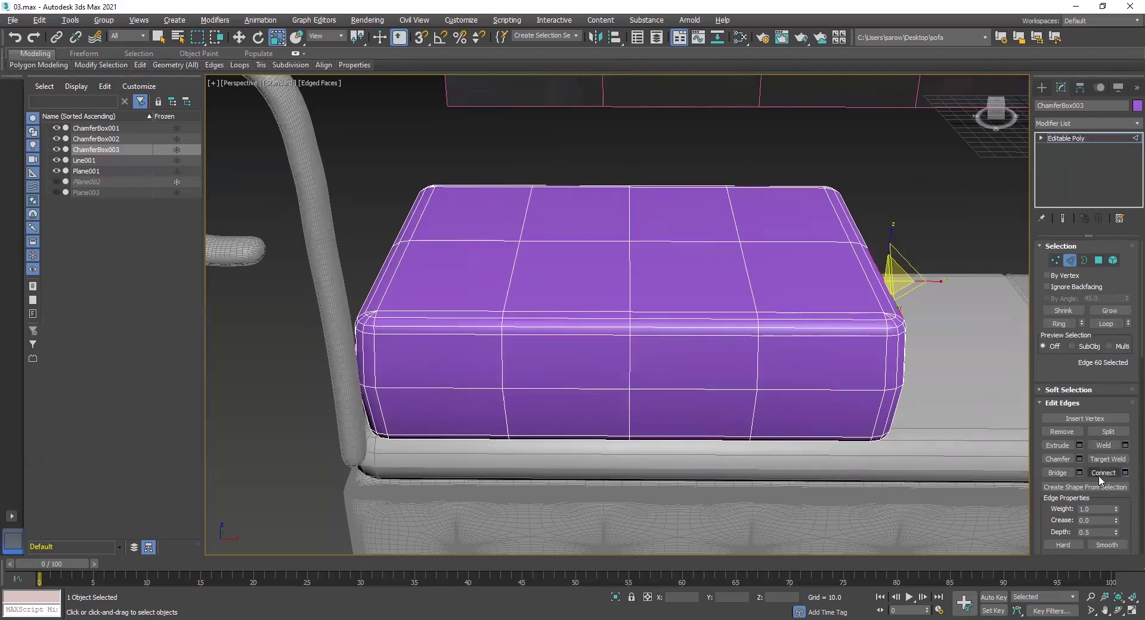
{"action": "key", "text": "alt+r"}
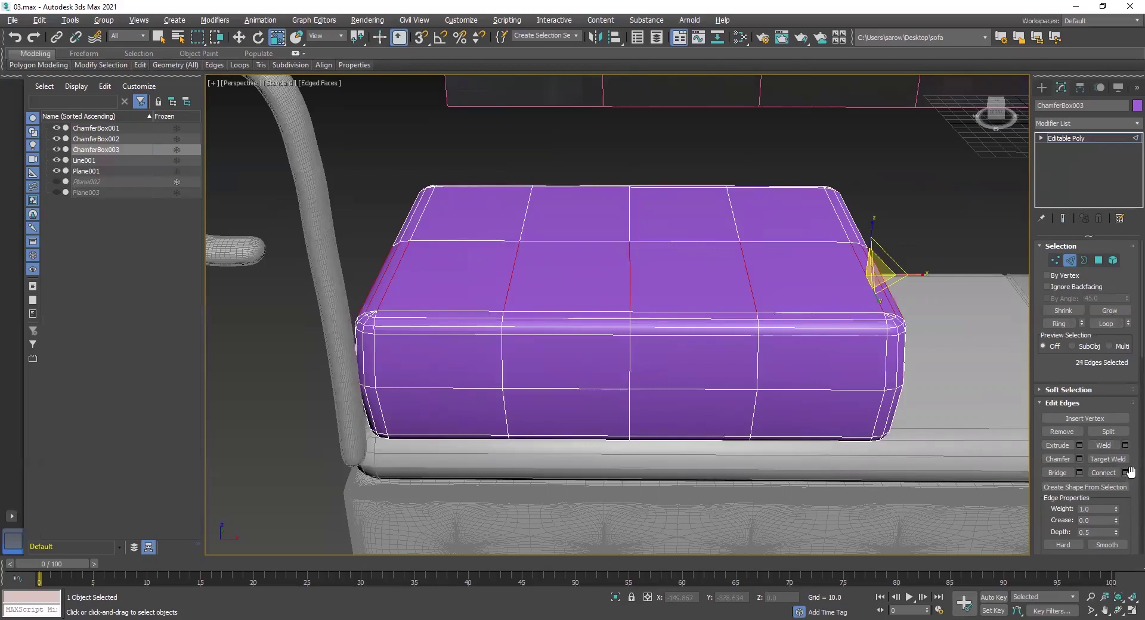
{"action": "left_click", "coordinate": [1126, 473]}
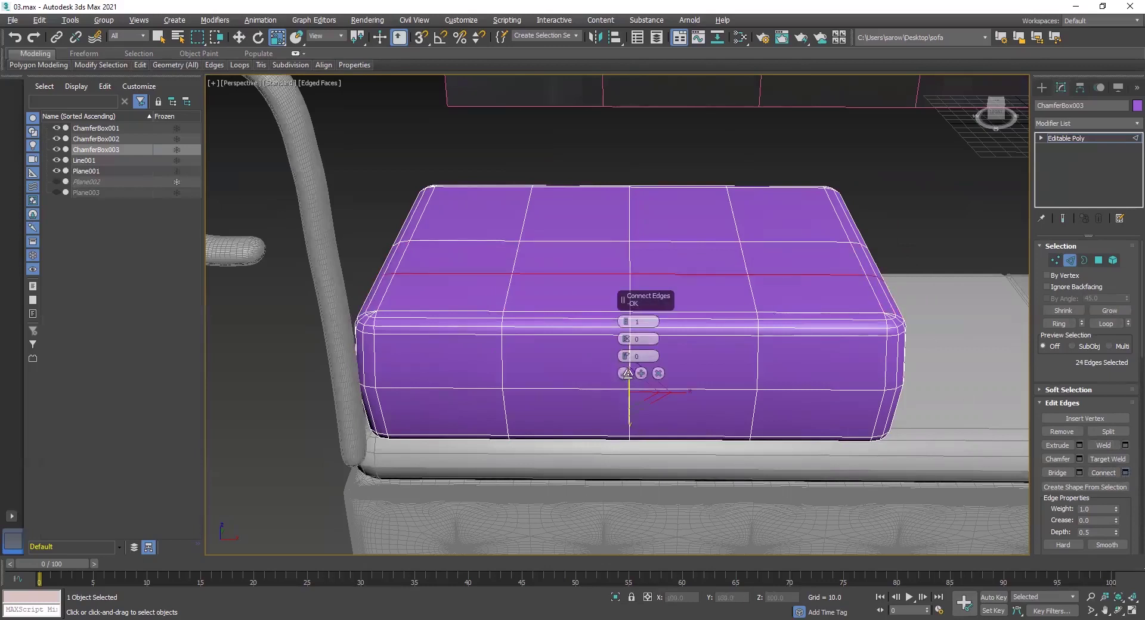
{"action": "key", "text": "Return"}
{"action": "left_click", "coordinate": [835, 214]}
{"action": "key", "text": "alt+r"}
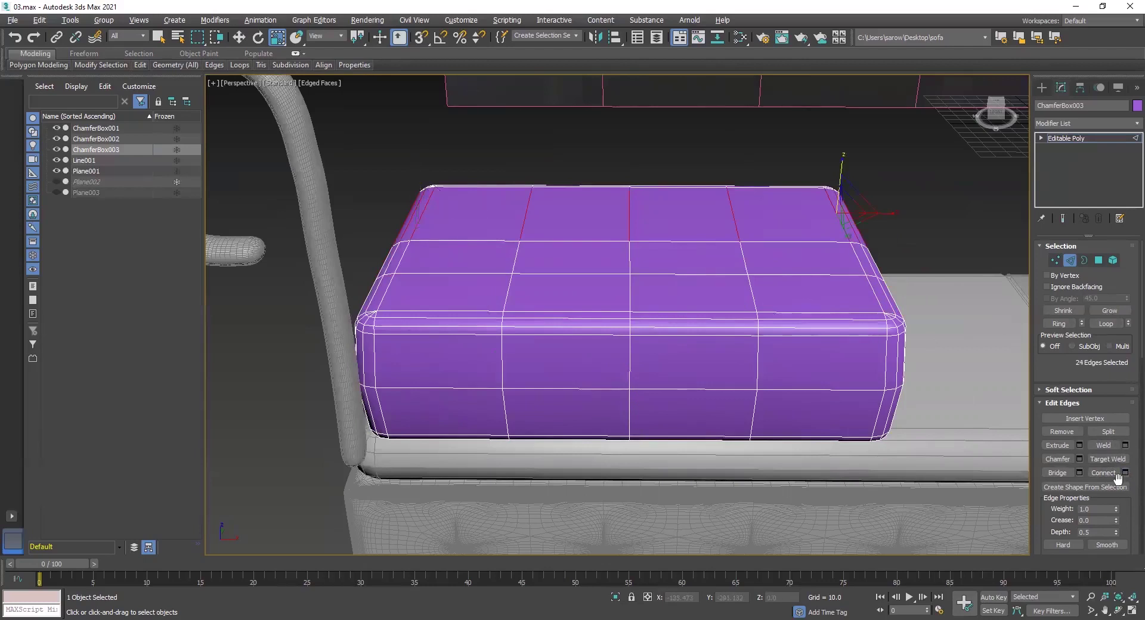
{"action": "left_click", "coordinate": [1125, 473]}
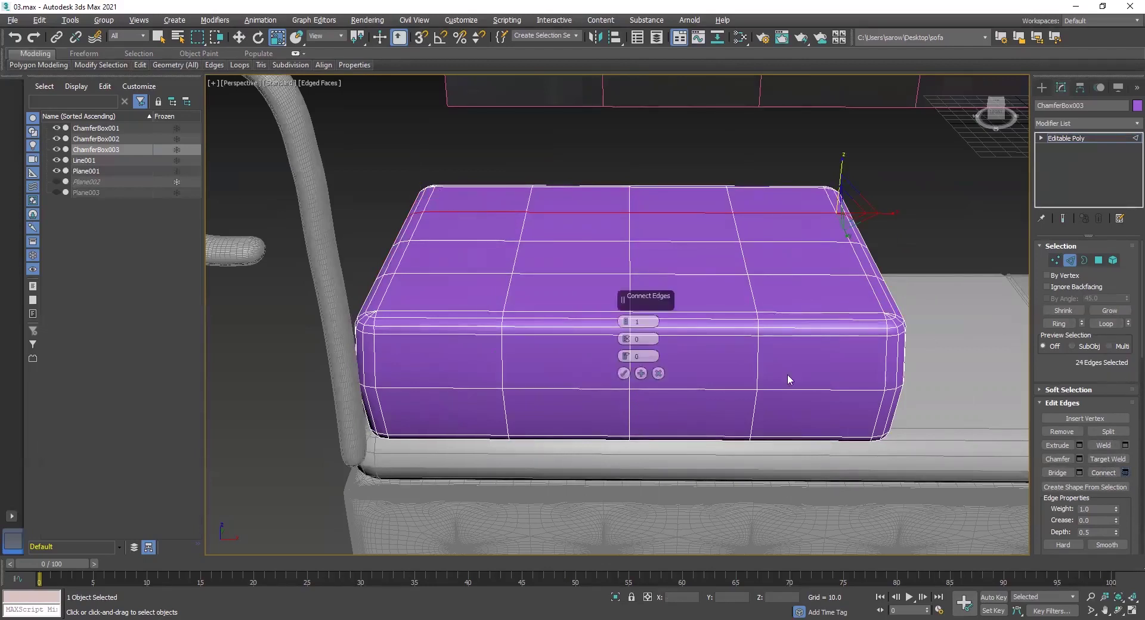
{"action": "key", "text": "Return"}
Select the four polygons at the centre of the cushion's top, raise them slightly along Z, and return to object level.
{"action": "middle_click_drag", "start_coordinate": [659, 286], "coordinate": [699, 250], "text": "alt"}
{"action": "left_click", "coordinate": [1055, 260]}
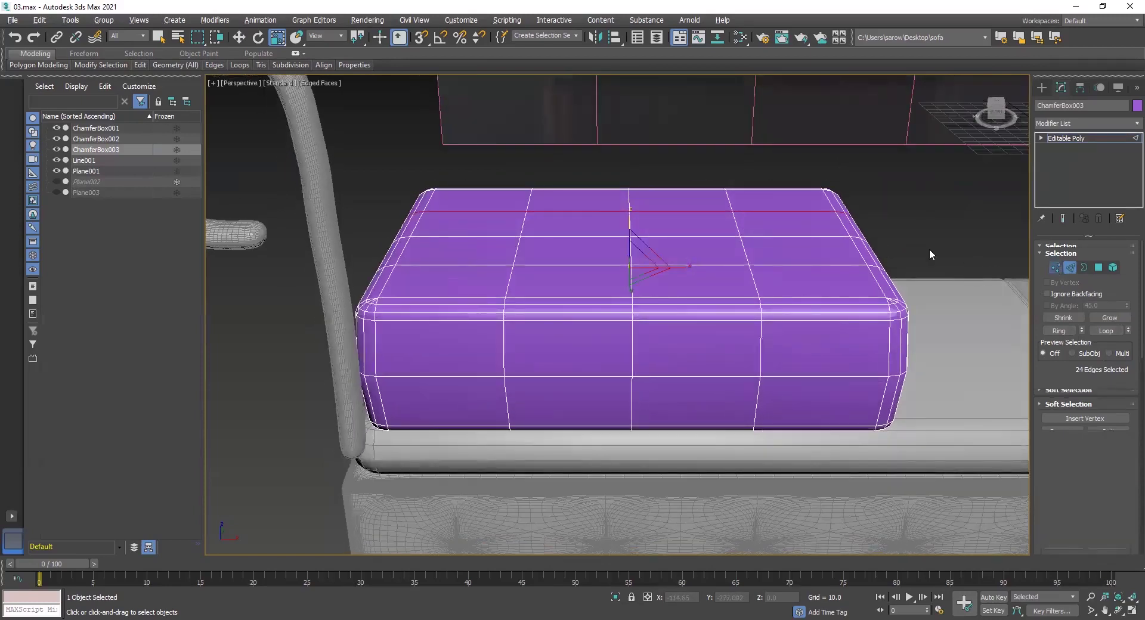
{"action": "left_click", "coordinate": [525, 210]}
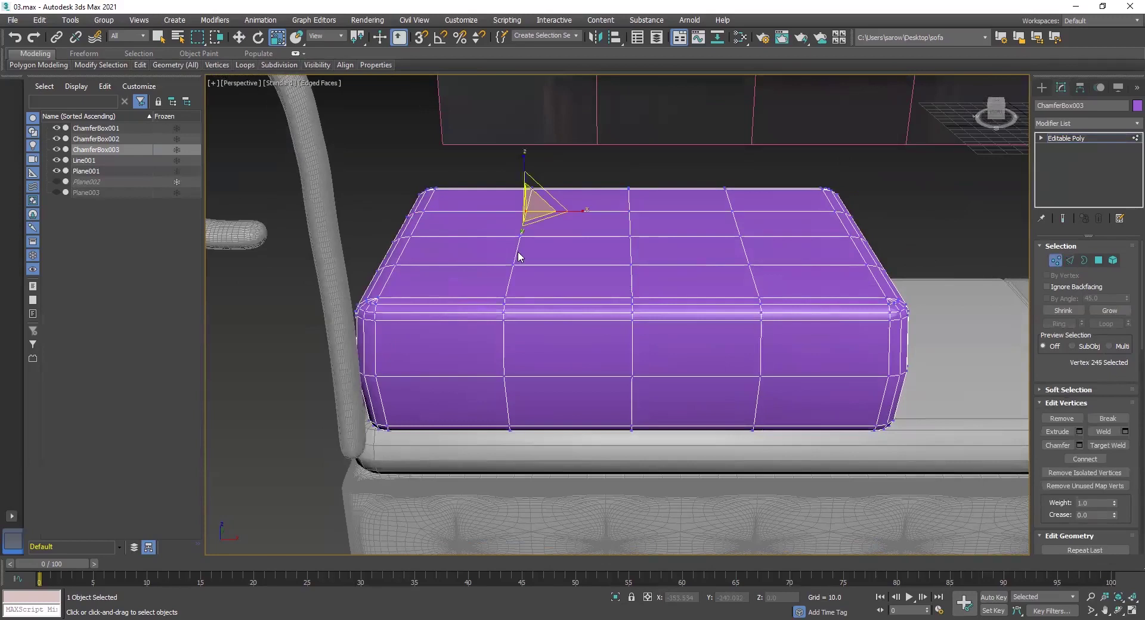
{"action": "scroll", "coordinate": [555, 238], "scroll_direction": "up", "scroll_amount": 2}
{"action": "middle_click_drag", "start_coordinate": [608, 232], "coordinate": [545, 260], "text": "alt"}
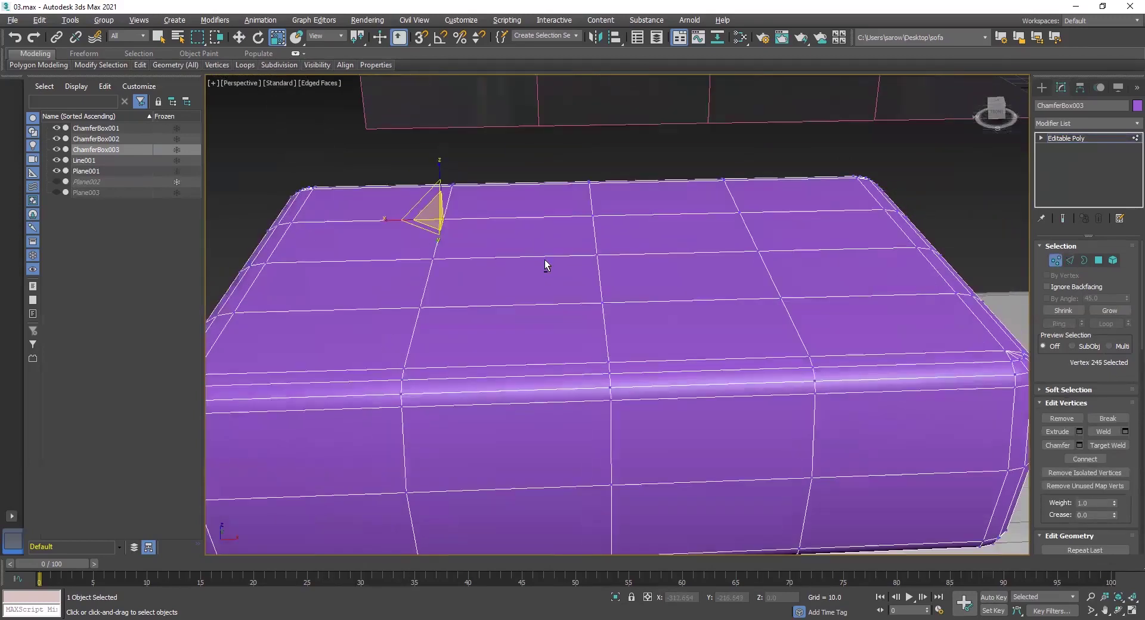
{"action": "left_click", "coordinate": [1099, 260]}
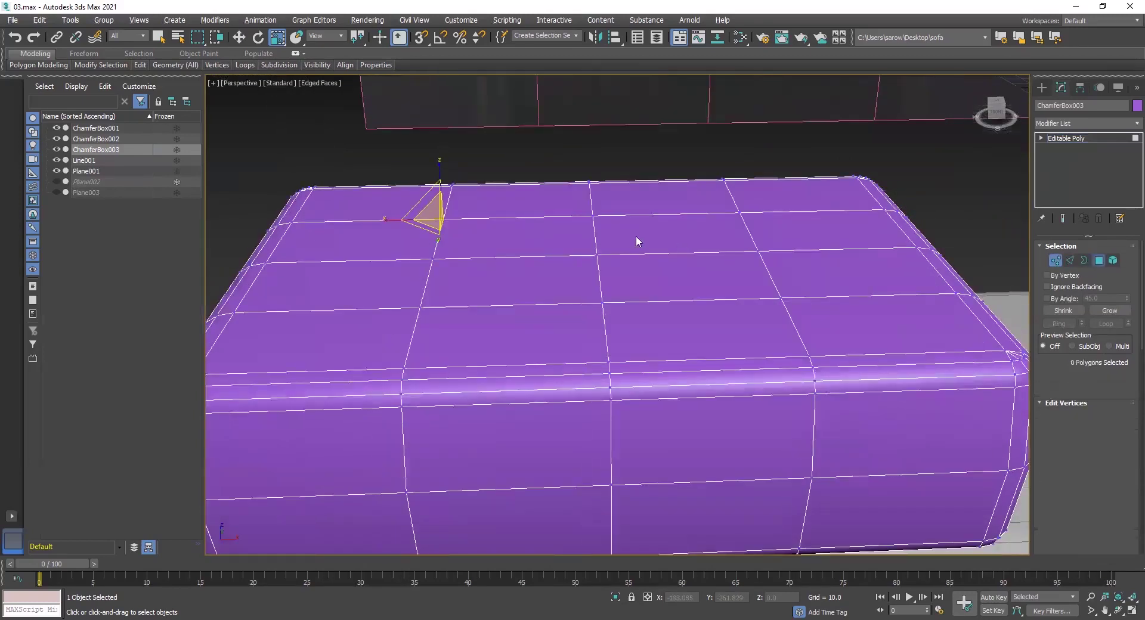
{"action": "left_click", "coordinate": [569, 234]}
{"action": "left_click", "coordinate": [641, 235], "text": "ctrl"}
{"action": "left_click", "coordinate": [600, 284], "text": "ctrl"}
{"action": "left_click", "coordinate": [558, 289], "text": "ctrl"}
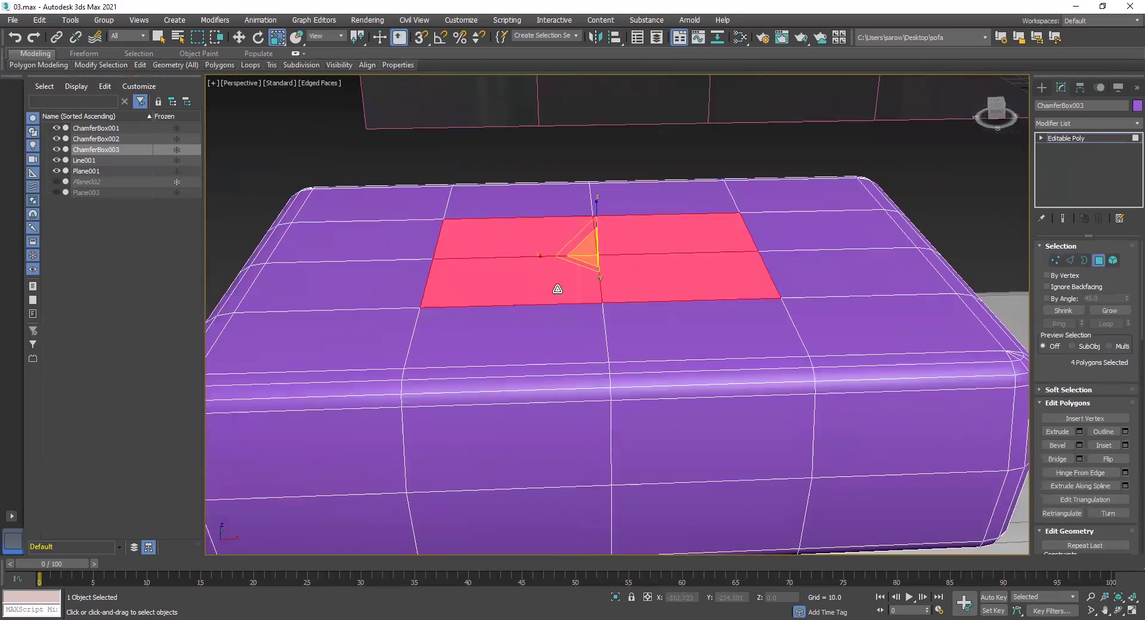
{"action": "key", "text": "w"}
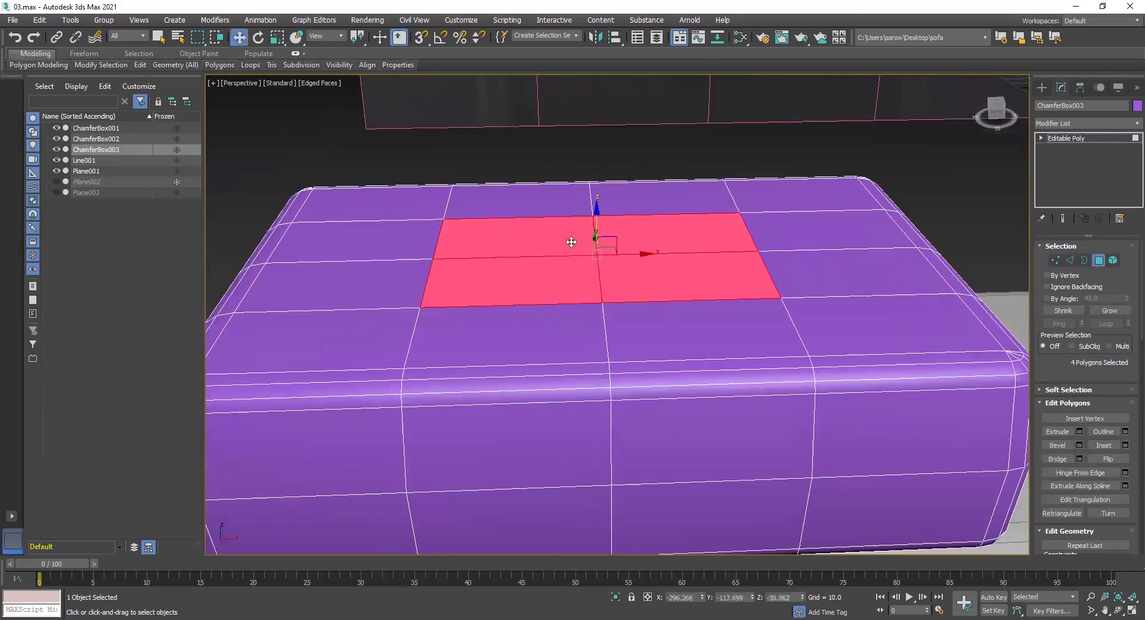
{"action": "left_click", "coordinate": [598, 208]}
{"action": "key", "text": "ctrl+z"}
{"action": "left_click_drag", "start_coordinate": [596, 213], "coordinate": [596, 207]}
{"action": "middle_click_drag", "start_coordinate": [601, 269], "coordinate": [631, 248], "text": "alt"}
{"action": "middle_click_drag", "start_coordinate": [759, 249], "coordinate": [719, 252], "text": "alt"}
{"action": "left_click", "coordinate": [1066, 140]}
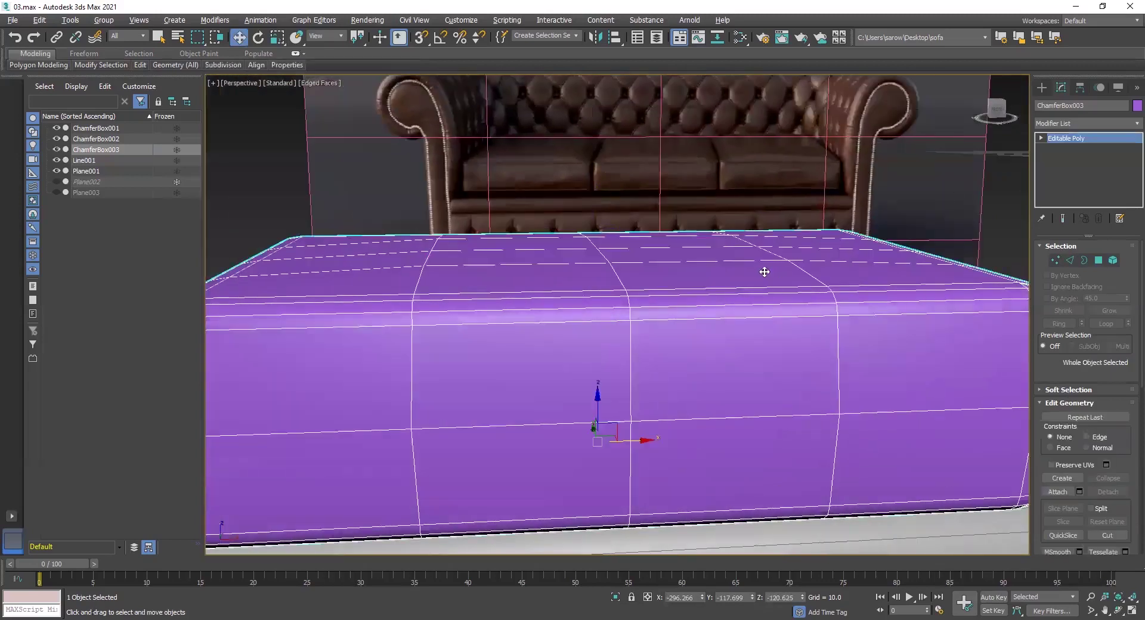
Add a TurboSmooth modifier to the cushion with 2 iterations.
{"action": "scroll", "coordinate": [764, 272], "scroll_direction": "down", "scroll_amount": 2}
{"action": "scroll", "coordinate": [922, 216], "scroll_direction": "down", "scroll_amount": 2}
{"action": "left_click", "coordinate": [1072, 124]}
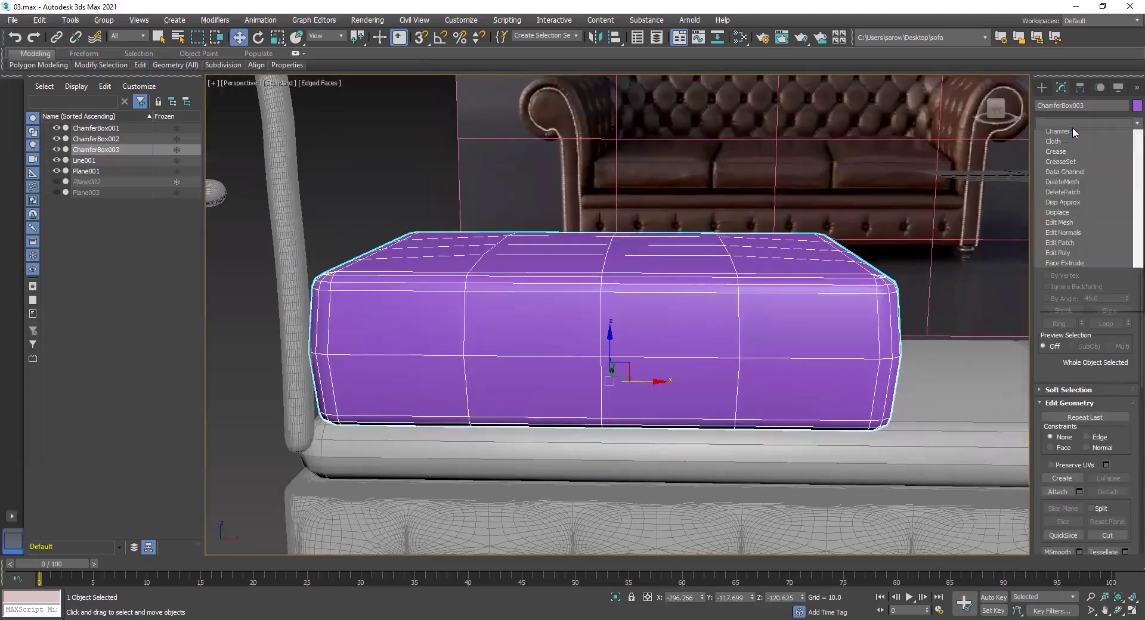
{"action": "key", "text": "t"}
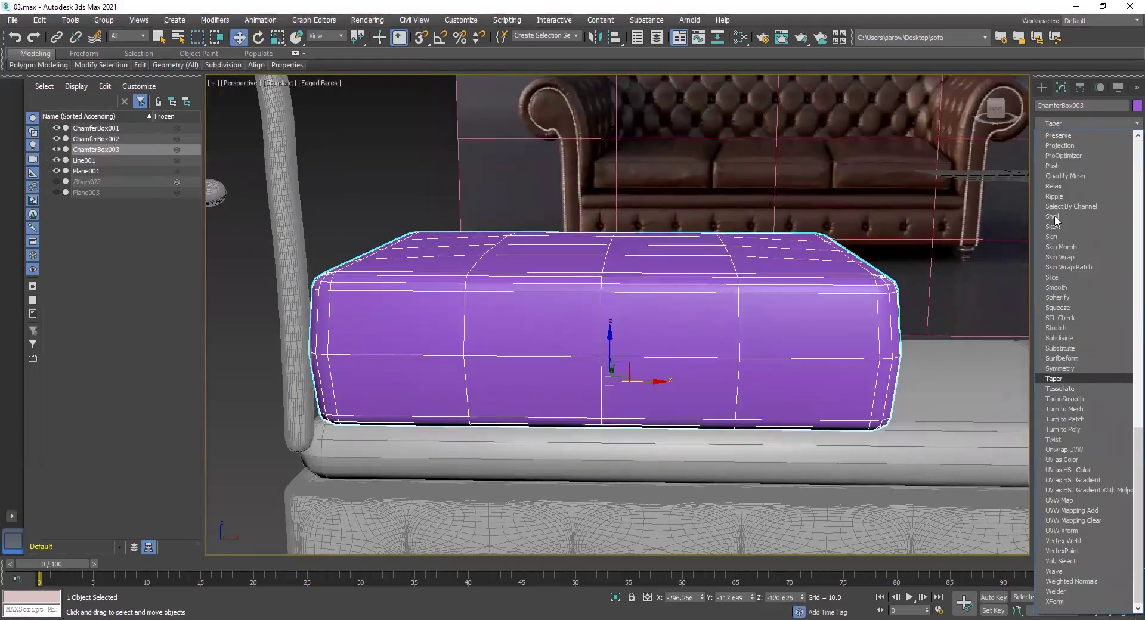
{"action": "left_click", "coordinate": [1085, 398]}
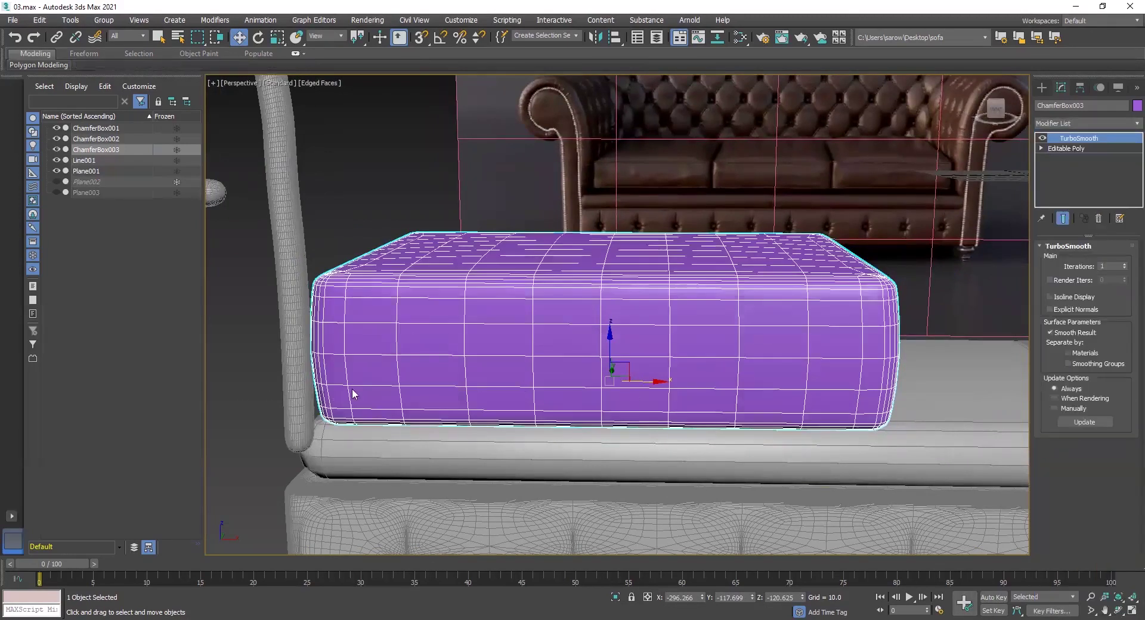
{"action": "left_click", "coordinate": [1124, 265]}
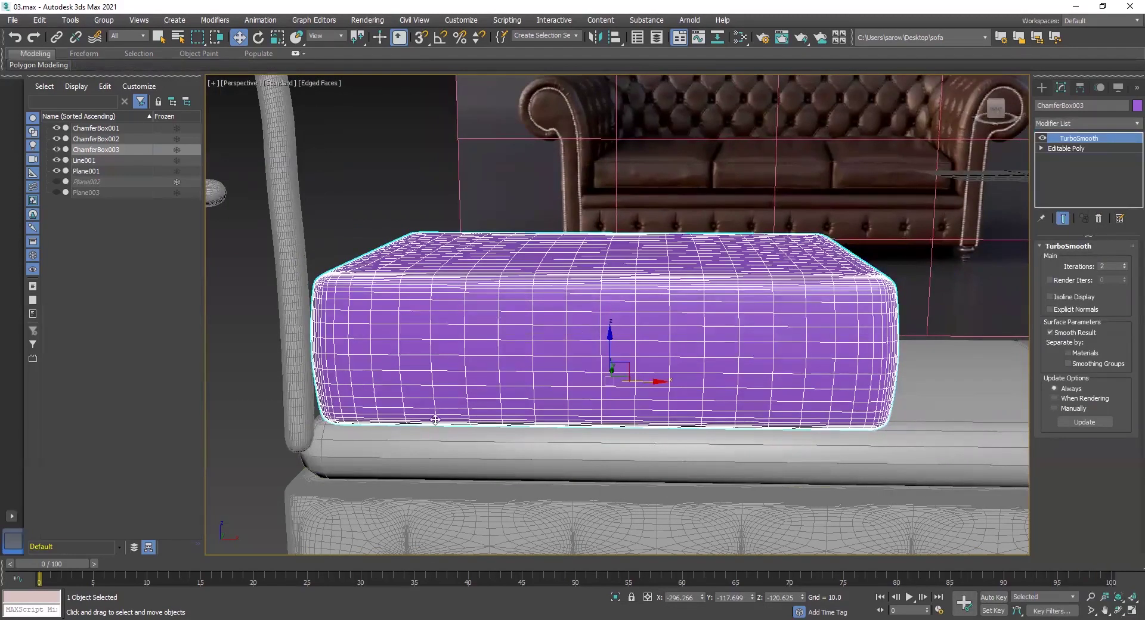
Set the active object colour and the cushion's colour to the first custom grey.
{"action": "left_click", "coordinate": [255, 416]}
{"action": "scroll", "coordinate": [513, 369], "scroll_direction": "down", "scroll_amount": 3}
{"action": "mouse_move", "coordinate": [521, 369]}
{"action": "middle_mouse_down", "text": "alt"}
{"action": "mouse_move", "coordinate": [632, 373]}
{"action": "mouse_move", "coordinate": [528, 382]}
{"action": "middle_mouse_up", "text": "alt"}
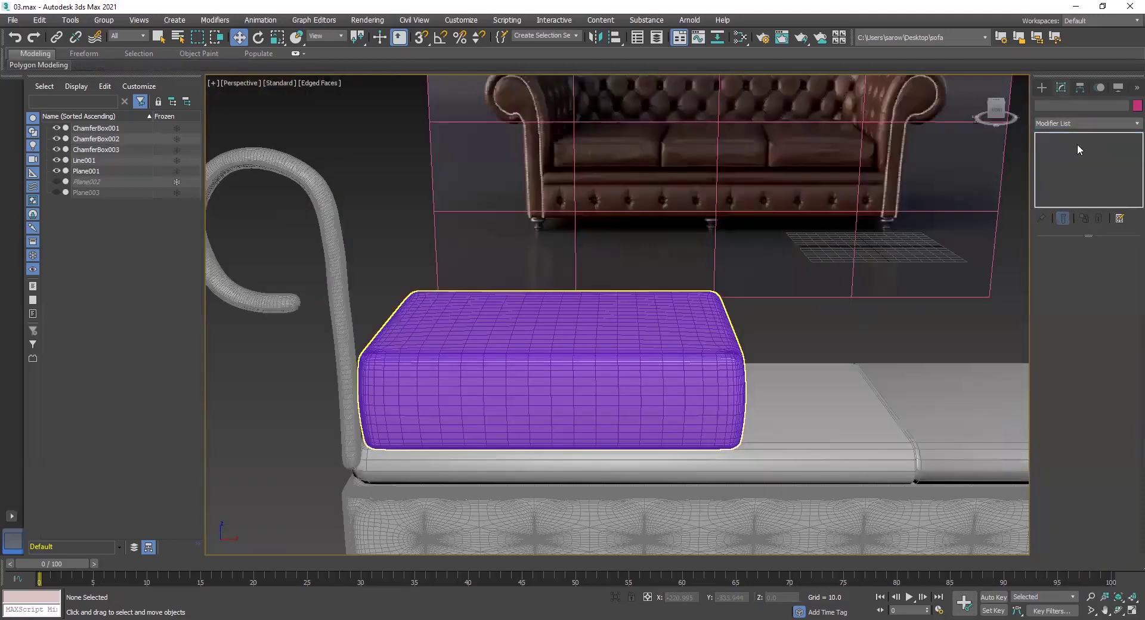
{"action": "left_click", "coordinate": [1136, 106]}
{"action": "left_click", "coordinate": [669, 270]}
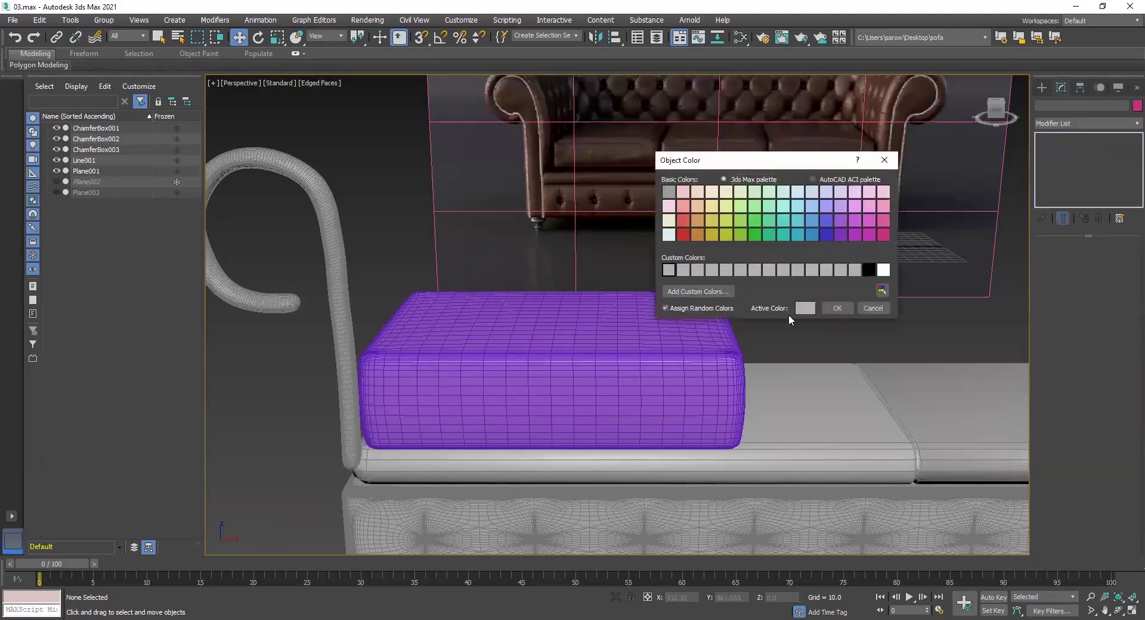
{"action": "left_click", "coordinate": [836, 308]}
{"action": "left_click", "coordinate": [527, 367]}
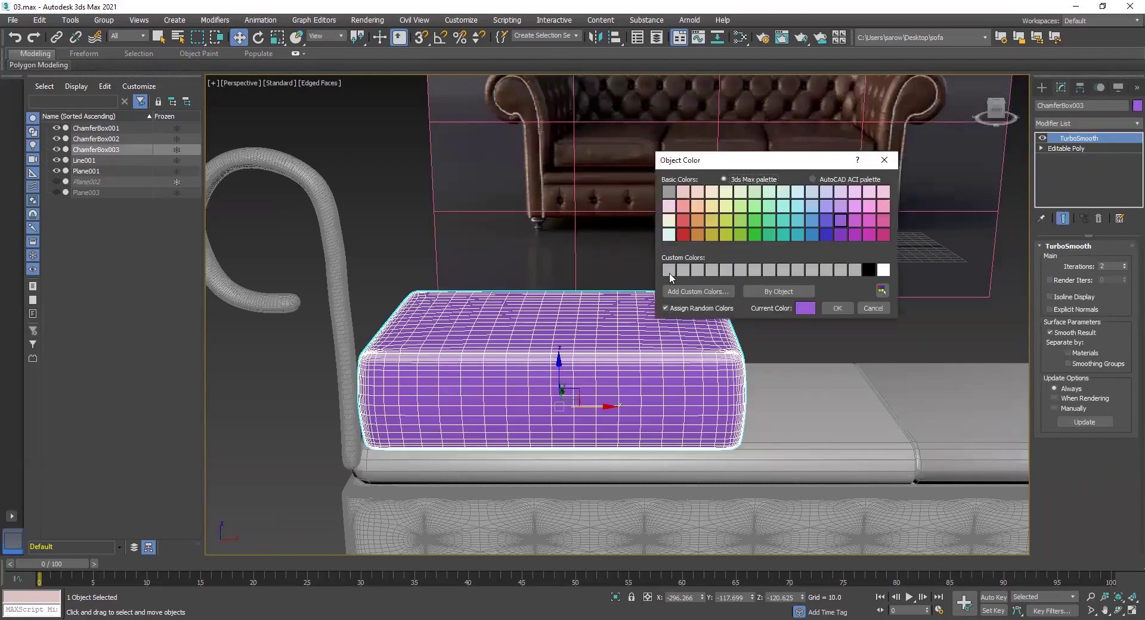
{"action": "left_click", "coordinate": [669, 270]}
{"action": "left_click", "coordinate": [848, 309]}
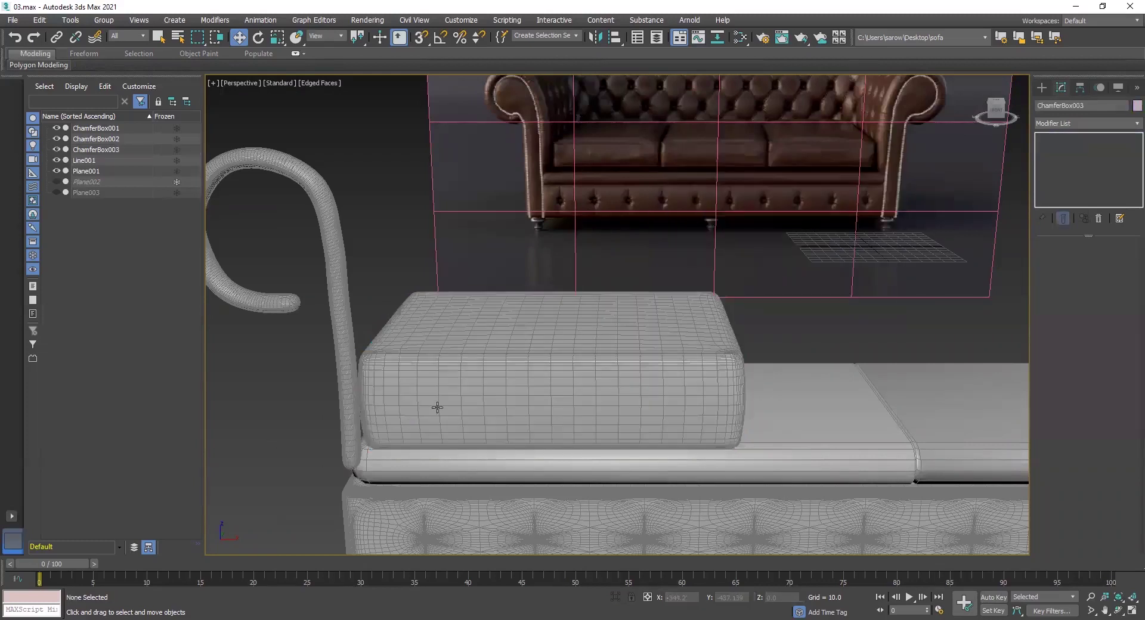
Examine the seat cushions in the reference image and compare them with the modelled cushion.
{"action": "middle_click_drag", "start_coordinate": [435, 406], "coordinate": [483, 388], "text": "alt"}
{"action": "middle_click_drag", "start_coordinate": [435, 274], "coordinate": [496, 401], "text": "alt"}
{"action": "scroll", "coordinate": [710, 137], "scroll_direction": "up", "scroll_amount": 4}
{"action": "middle_click_drag", "start_coordinate": [711, 138], "coordinate": [688, 326]}
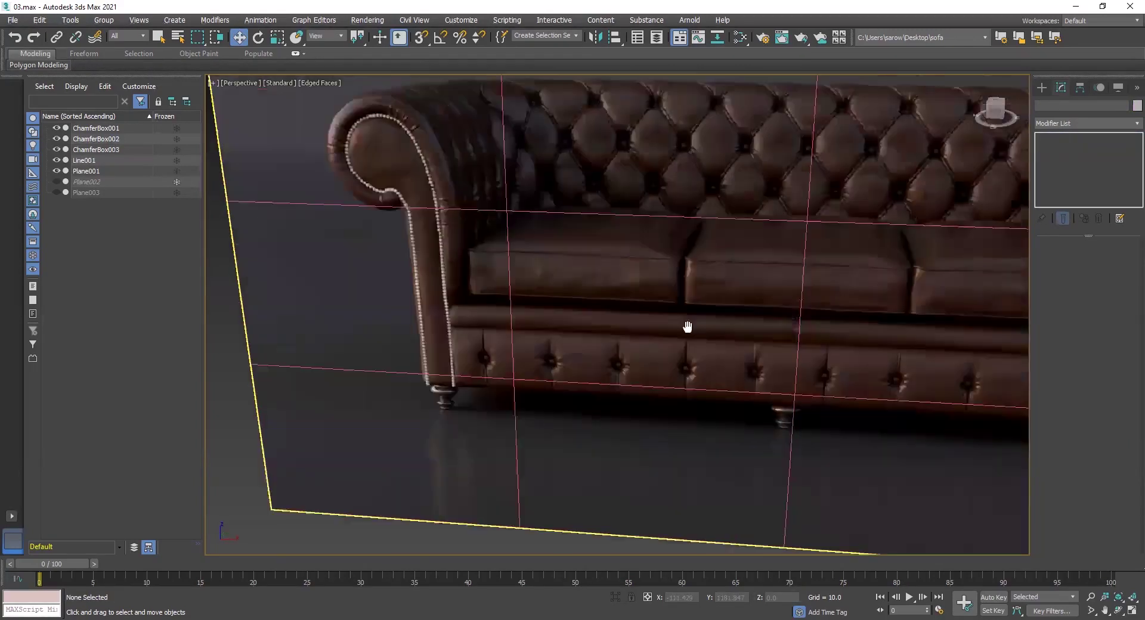
{"action": "scroll", "coordinate": [567, 313], "scroll_direction": "up", "scroll_amount": 5}
{"action": "scroll", "coordinate": [651, 319], "scroll_direction": "down", "scroll_amount": 7}
{"action": "middle_click_drag", "start_coordinate": [483, 447], "coordinate": [606, 352]}
{"action": "scroll", "coordinate": [588, 430], "scroll_direction": "up", "scroll_amount": 3}
{"action": "scroll", "coordinate": [636, 396], "scroll_direction": "up", "scroll_amount": 2}
{"action": "middle_click_drag", "start_coordinate": [636, 396], "coordinate": [567, 387]}
{"action": "middle_click_drag", "start_coordinate": [603, 347], "coordinate": [668, 325], "text": "alt"}
{"action": "middle_click_drag", "start_coordinate": [668, 325], "coordinate": [716, 326]}
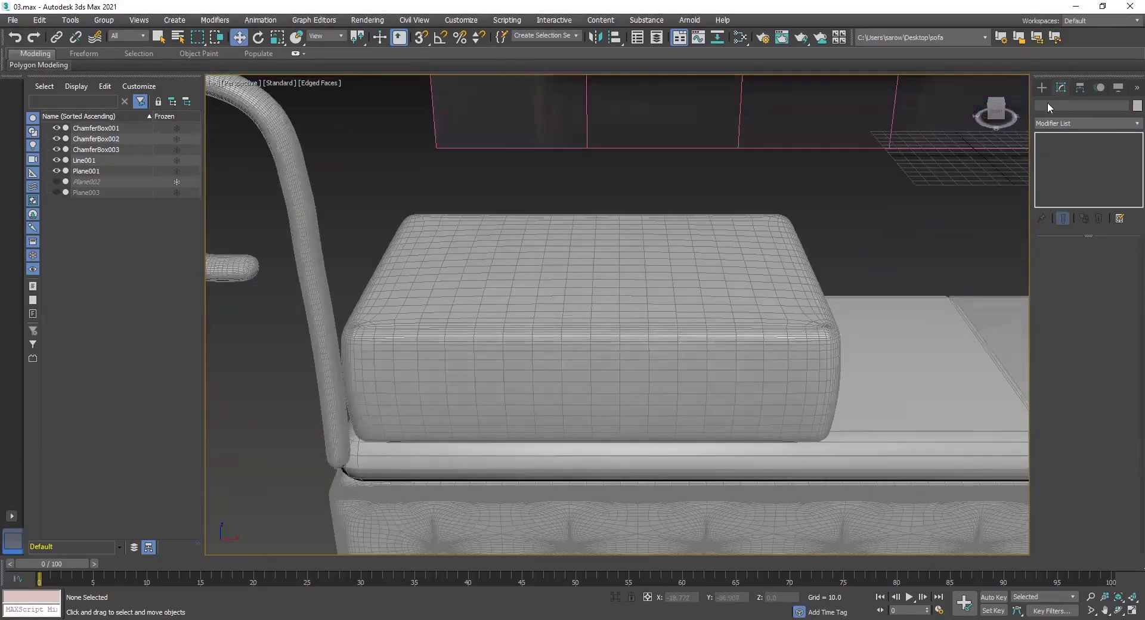
Draw a Rectangle spline around the cushion's outline in the Top view and return to the Perspective view.
{"action": "left_click", "coordinate": [1042, 87]}
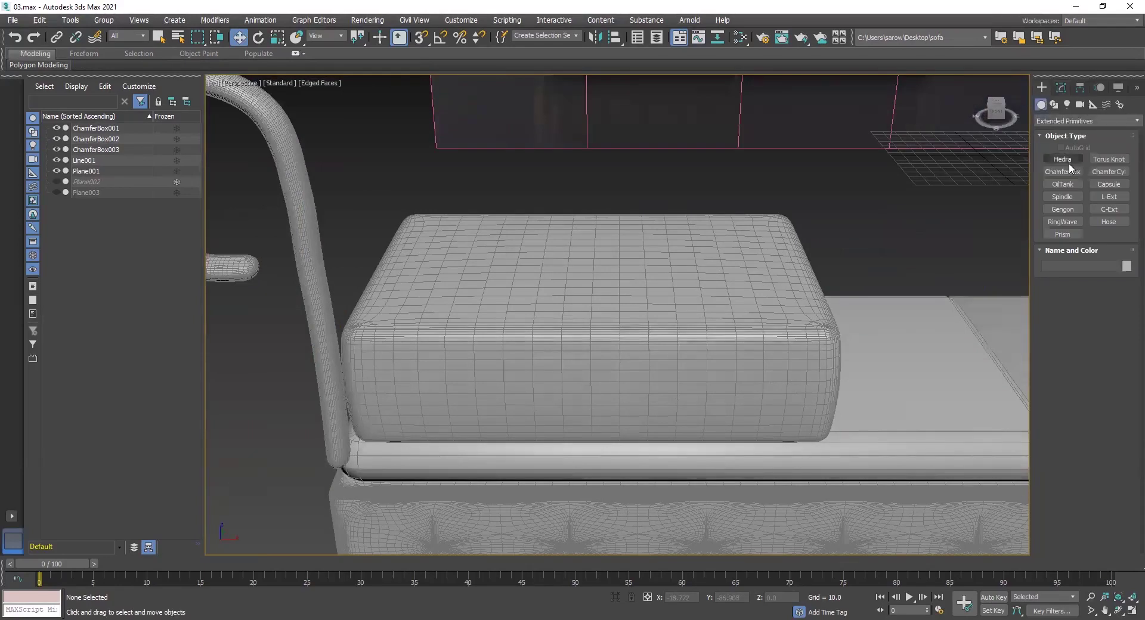
{"action": "left_click", "coordinate": [1054, 104]}
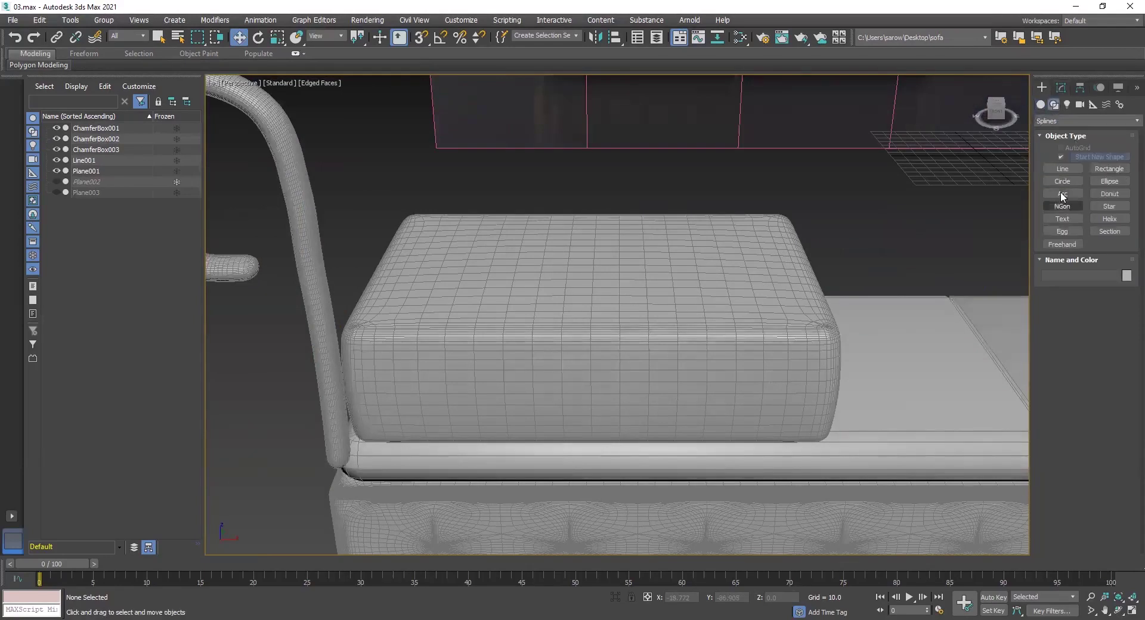
{"action": "left_click", "coordinate": [1110, 169]}
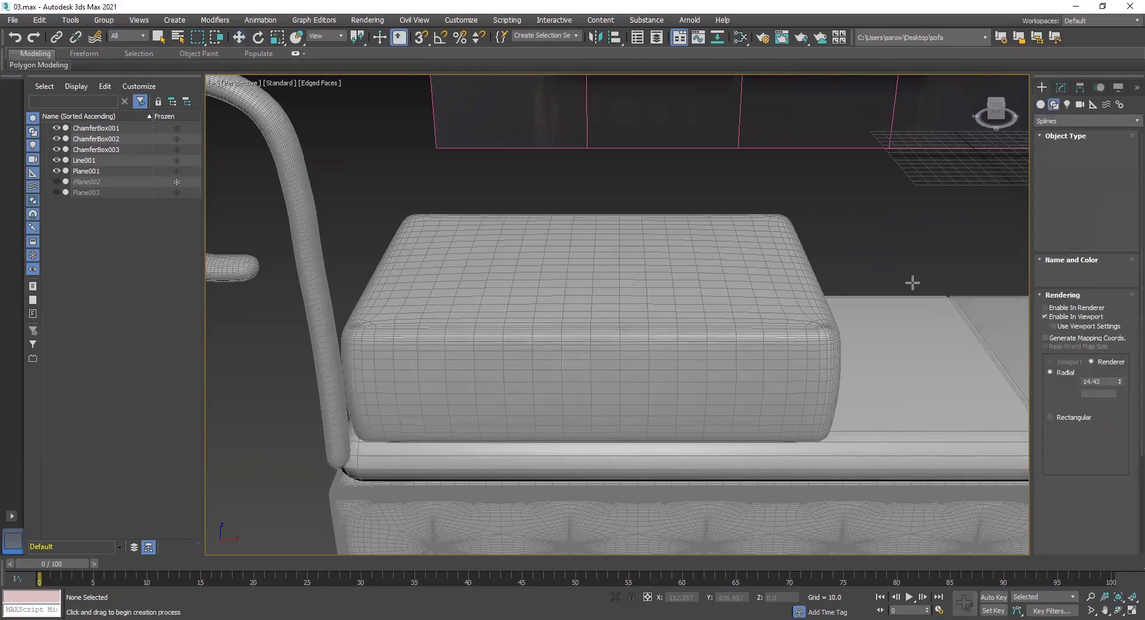
{"action": "mouse_move", "coordinate": [725, 305]}
{"action": "middle_mouse_down"}
{"action": "mouse_move", "coordinate": [742, 307]}
{"action": "mouse_move", "coordinate": [718, 302]}
{"action": "middle_mouse_up"}
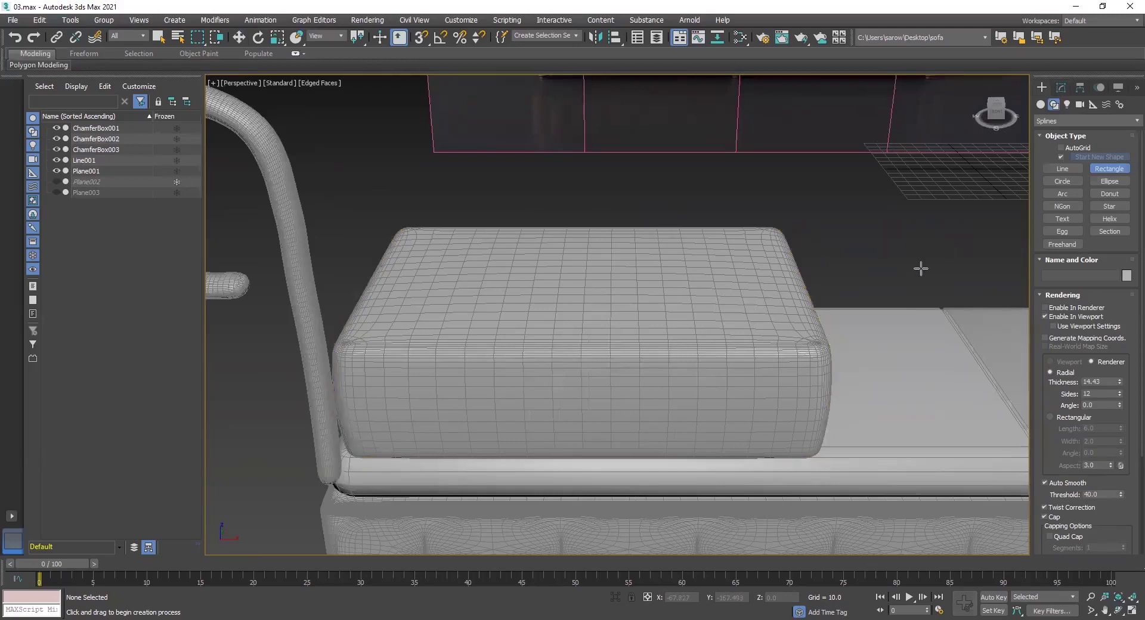
{"action": "middle_click_drag", "start_coordinate": [767, 313], "coordinate": [743, 323]}
{"action": "key", "text": "alt+w"}
{"action": "middle_click", "coordinate": [441, 230]}
{"action": "key", "text": "alt+w"}
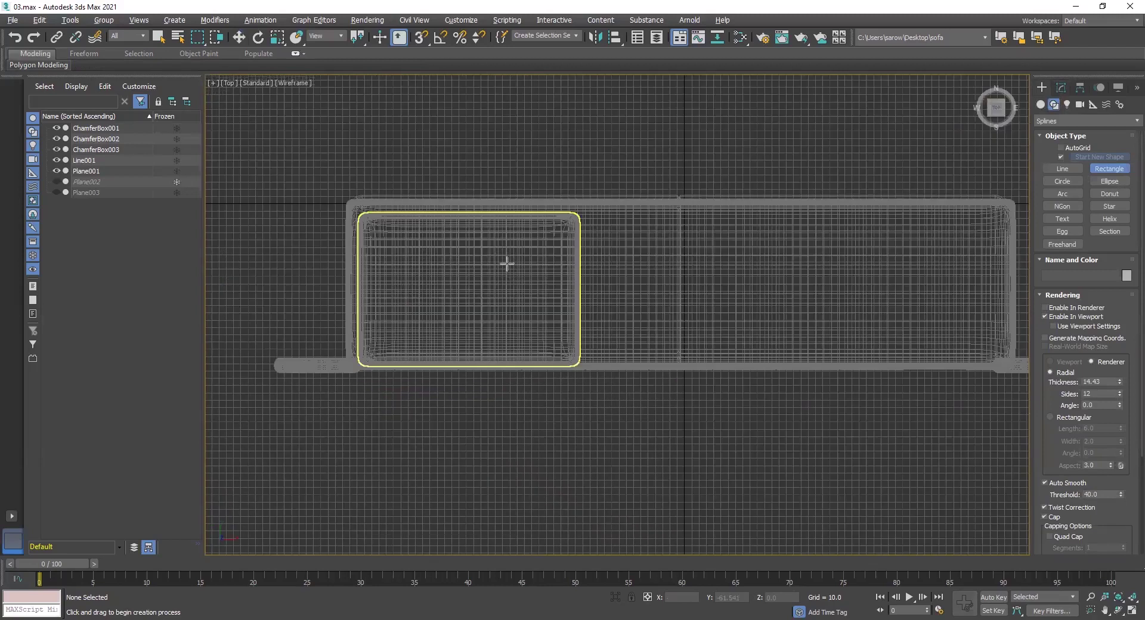
{"action": "middle_click_drag", "start_coordinate": [455, 299], "coordinate": [600, 289]}
{"action": "scroll", "coordinate": [608, 266], "scroll_direction": "up", "scroll_amount": 5}
{"action": "left_click_drag", "start_coordinate": [407, 148], "coordinate": [844, 446]}
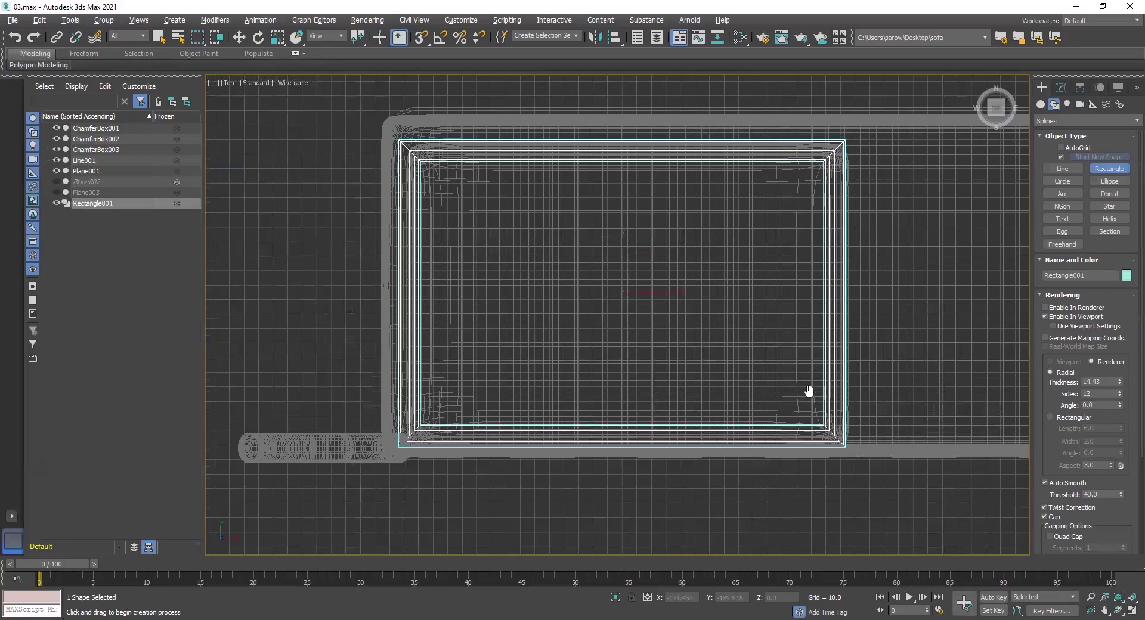
{"action": "key", "text": "alt+w"}
{"action": "middle_click", "coordinate": [878, 505]}
{"action": "key", "text": "alt+w"}
{"action": "middle_click_drag", "start_coordinate": [604, 341], "coordinate": [602, 301], "text": "alt"}
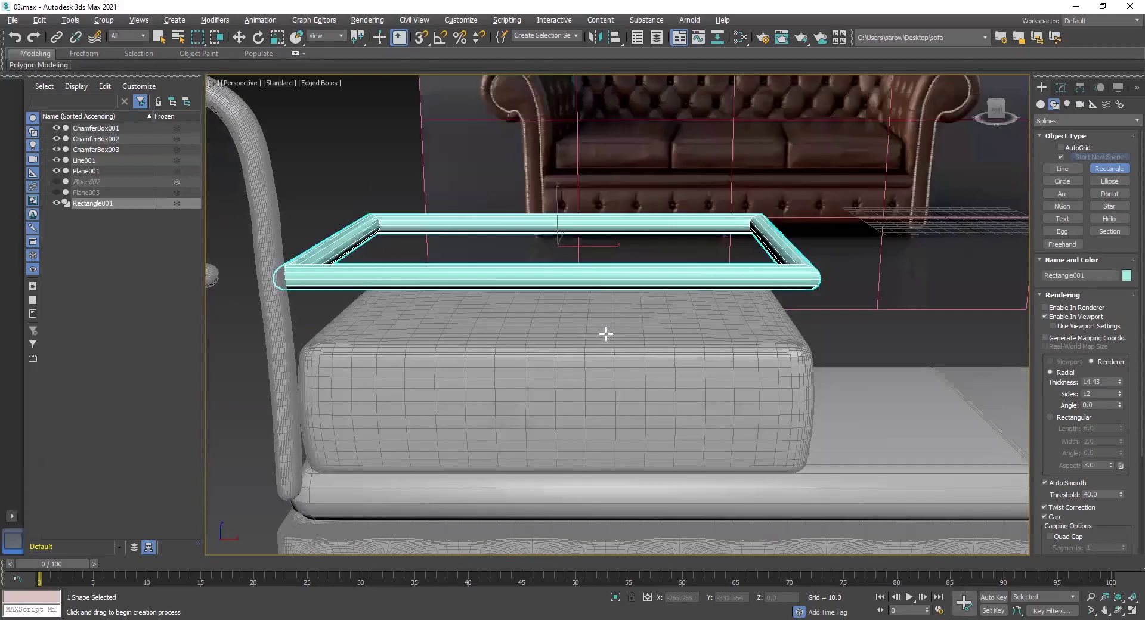
Lower the rectangle frame onto the cushion's upper edge and set its radial thickness to 2.
{"action": "key", "text": "w"}
{"action": "left_click_drag", "start_coordinate": [555, 202], "coordinate": [564, 311]}
{"action": "key", "text": "r"}
{"action": "left_click", "coordinate": [1062, 88]}
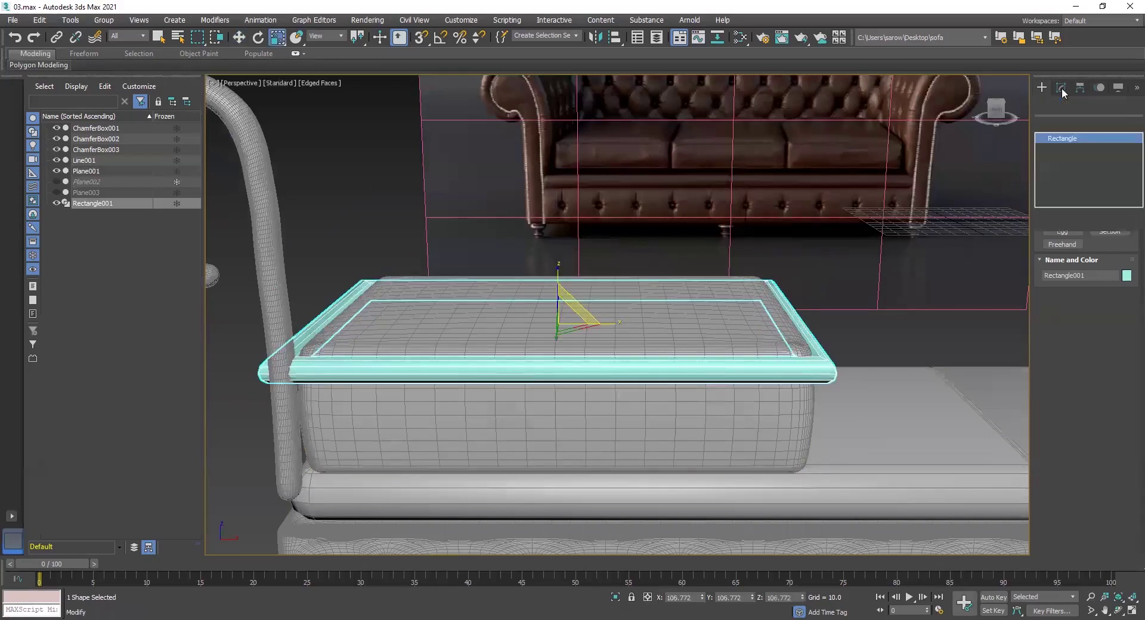
{"action": "double_click", "coordinate": [1108, 332]}
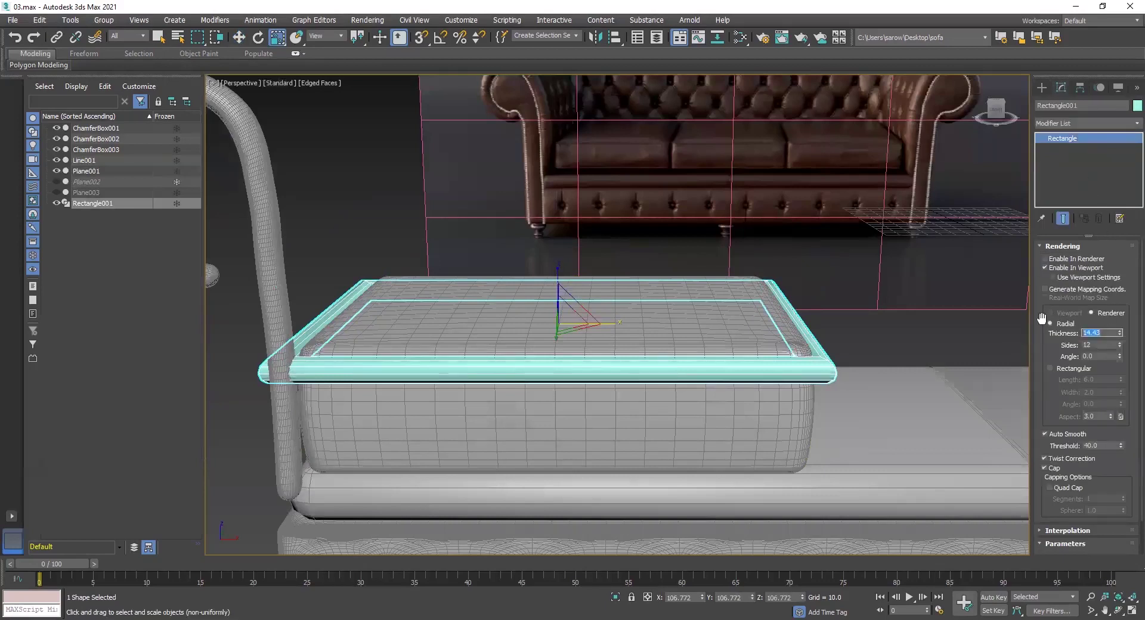
{"action": "type", "text": "2"}
{"action": "key", "text": "Return"}
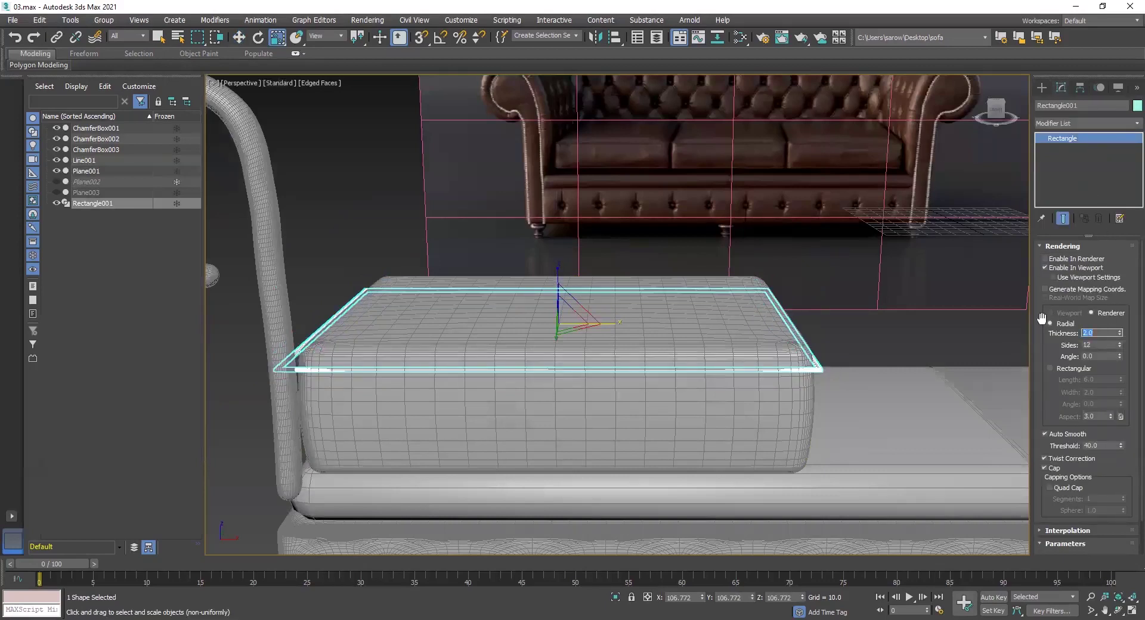
Increase the rectangle's radial rendering thickness to 3.
{"action": "middle_click_drag", "start_coordinate": [796, 325], "coordinate": [753, 326]}
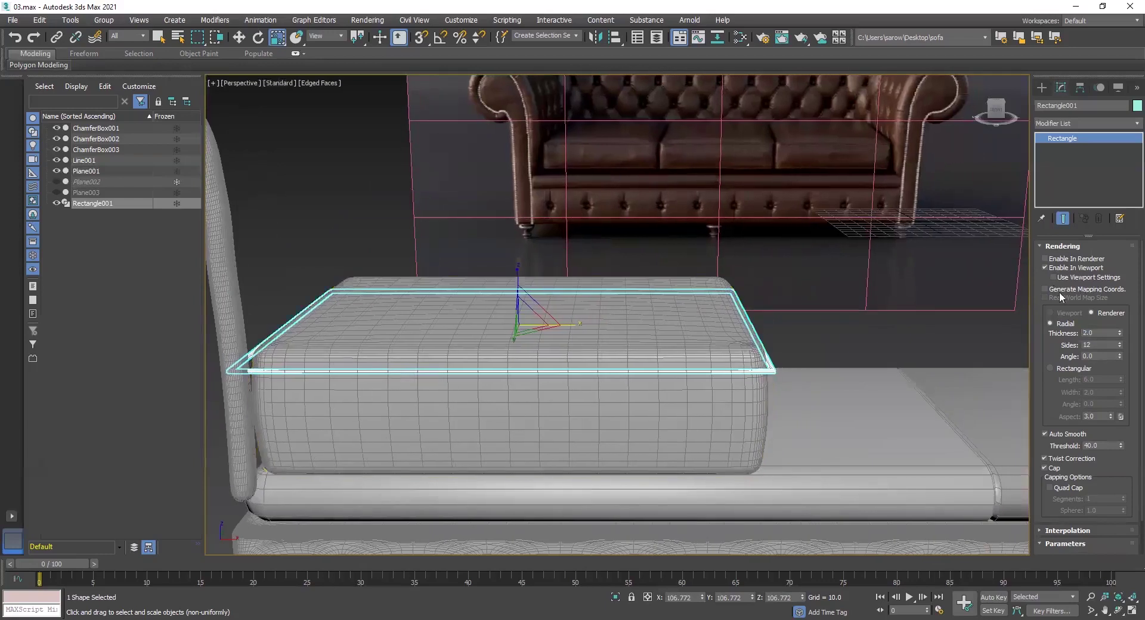
{"action": "left_click_drag", "start_coordinate": [1103, 332], "coordinate": [1007, 333]}
{"action": "type", "text": "3"}
{"action": "key", "text": "Return"}
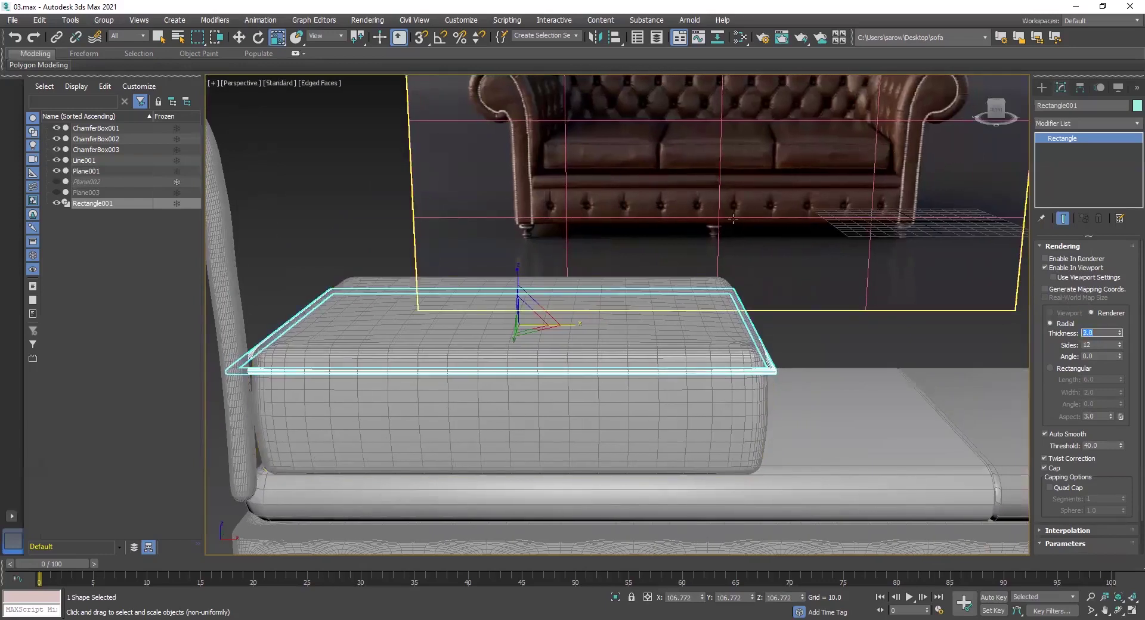
In the Front view, raise the rectangle about 8.7 units near the cushion's top and scale it uniformly to 99%.
{"action": "middle_click_drag", "start_coordinate": [872, 341], "coordinate": [829, 316], "text": "alt"}
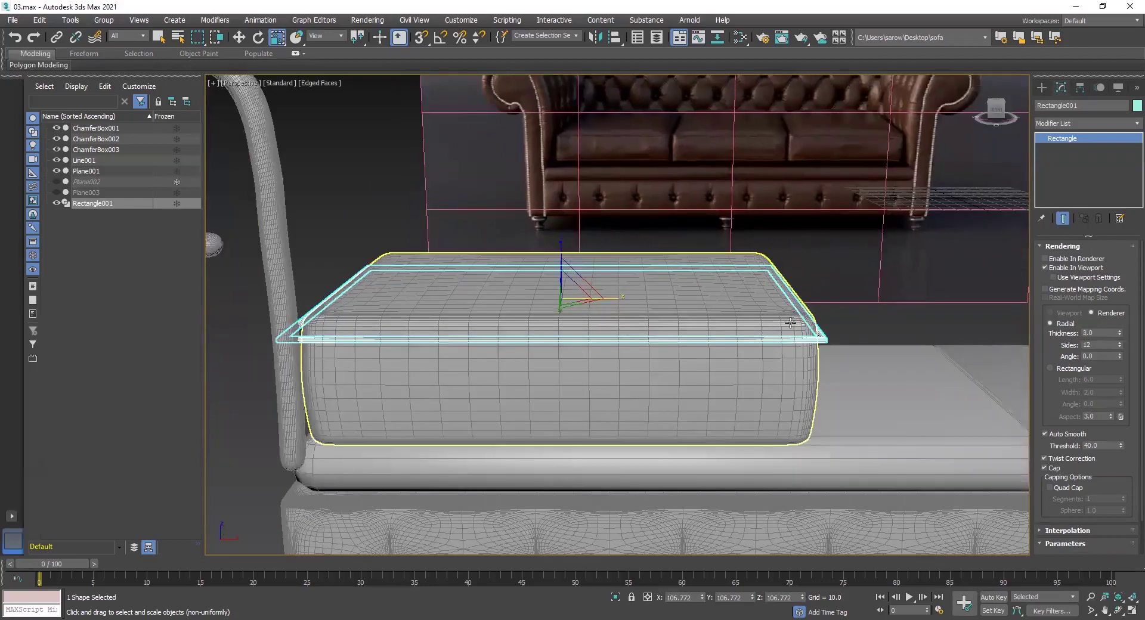
{"action": "key", "text": "alt+w"}
{"action": "key", "text": "alt+w"}
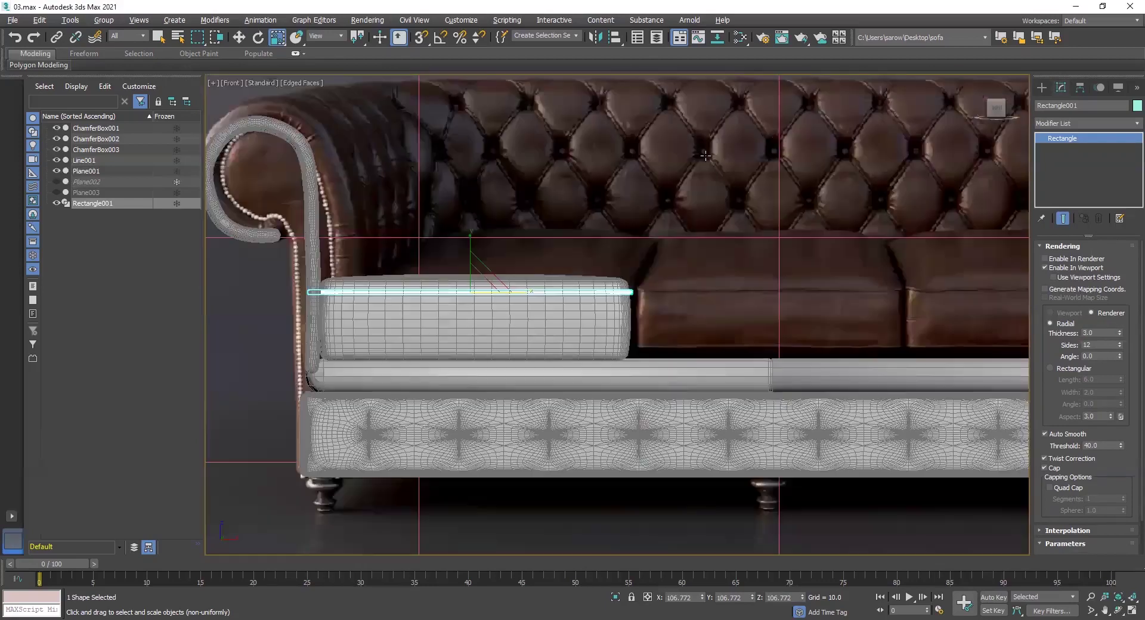
{"action": "scroll", "coordinate": [481, 288], "scroll_direction": "up", "scroll_amount": 5}
{"action": "key", "text": "w"}
{"action": "left_click_drag", "start_coordinate": [486, 276], "coordinate": [485, 259]}
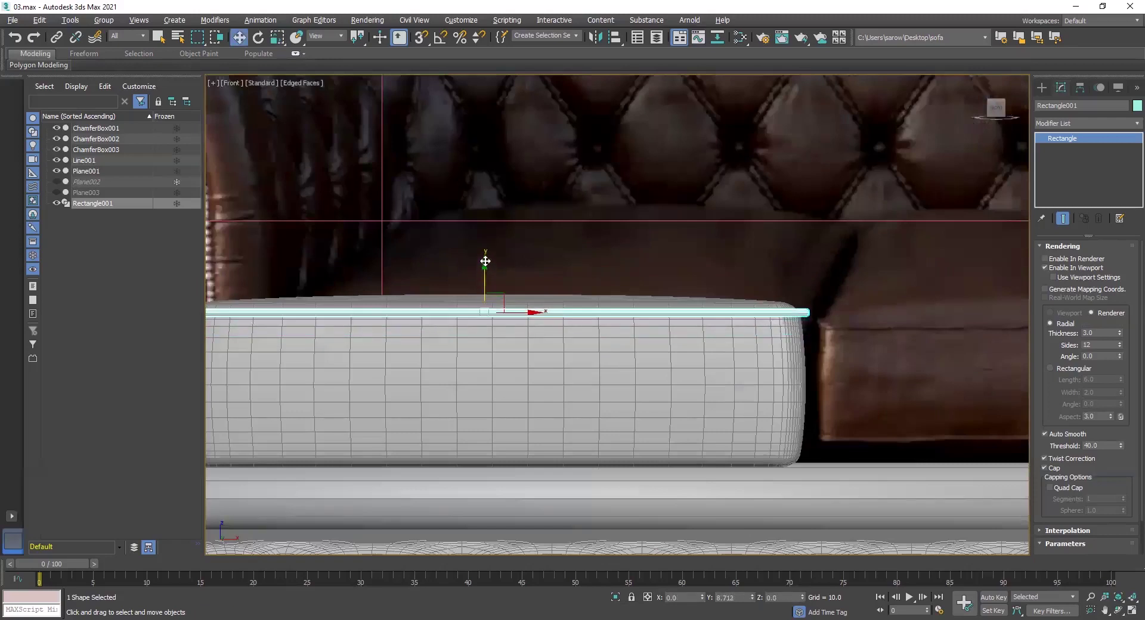
{"action": "key", "text": "r"}
{"action": "left_click_drag", "start_coordinate": [494, 302], "coordinate": [492, 304]}
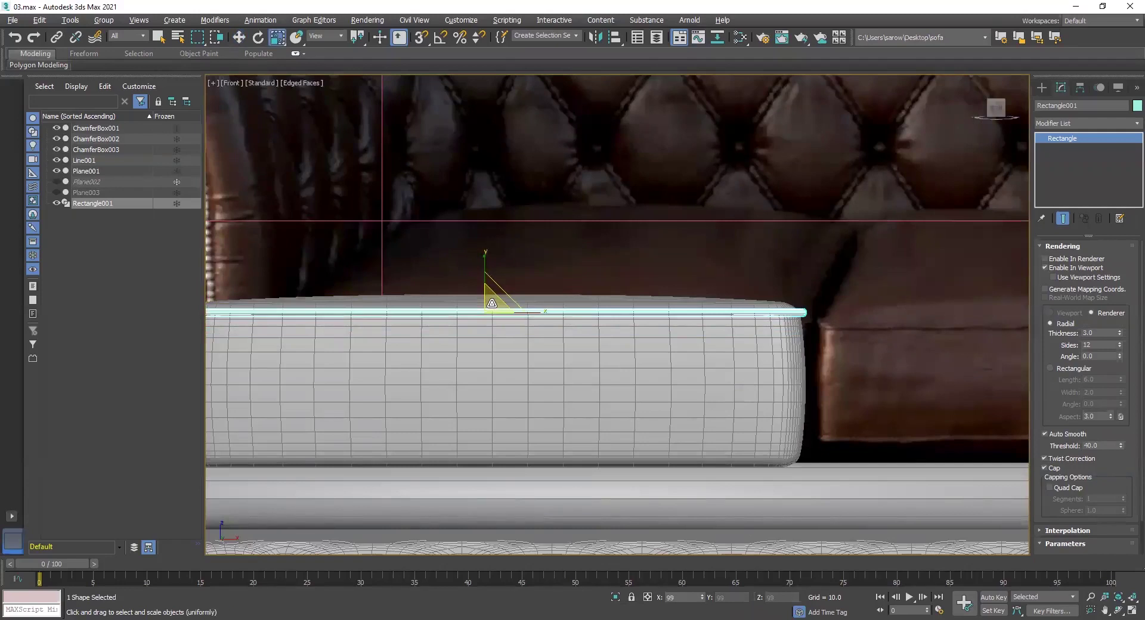
In the Perspective view, scale the rectangle uniformly to about 96% so it fits the cushion's top outline.
{"action": "key", "text": "alt+w"}
{"action": "key", "text": "alt+w"}
{"action": "middle_click_drag", "start_coordinate": [579, 404], "coordinate": [615, 405], "text": "alt"}
{"action": "middle_click_drag", "start_coordinate": [551, 371], "coordinate": [532, 314], "text": "alt"}
{"action": "scroll", "coordinate": [562, 267], "scroll_direction": "up", "scroll_amount": 3}
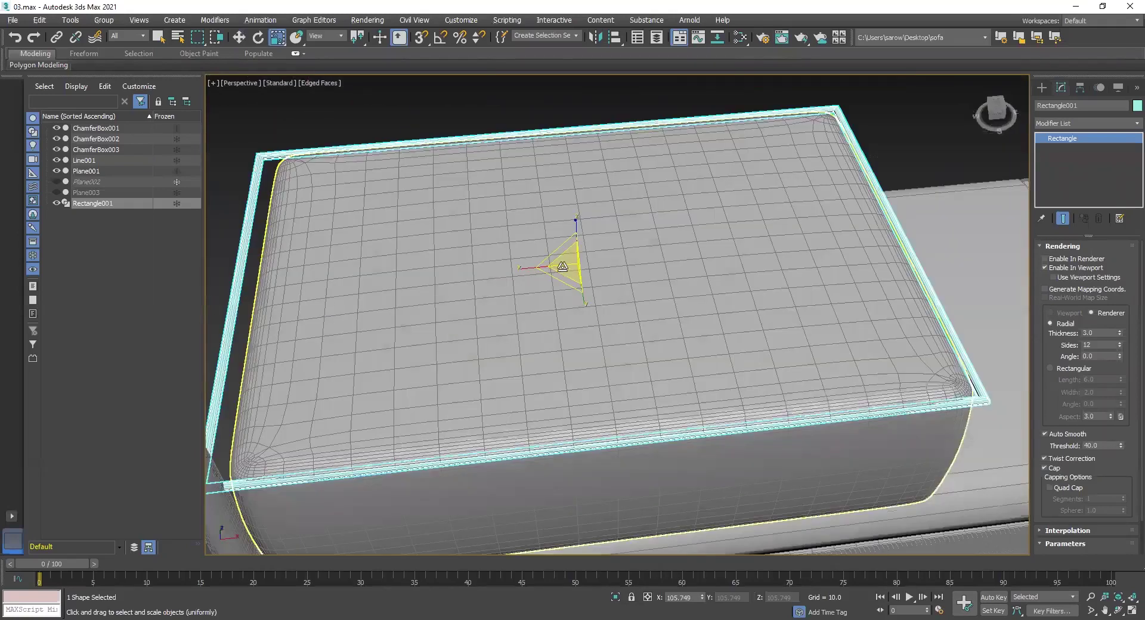
{"action": "left_click_drag", "start_coordinate": [563, 268], "coordinate": [562, 271]}
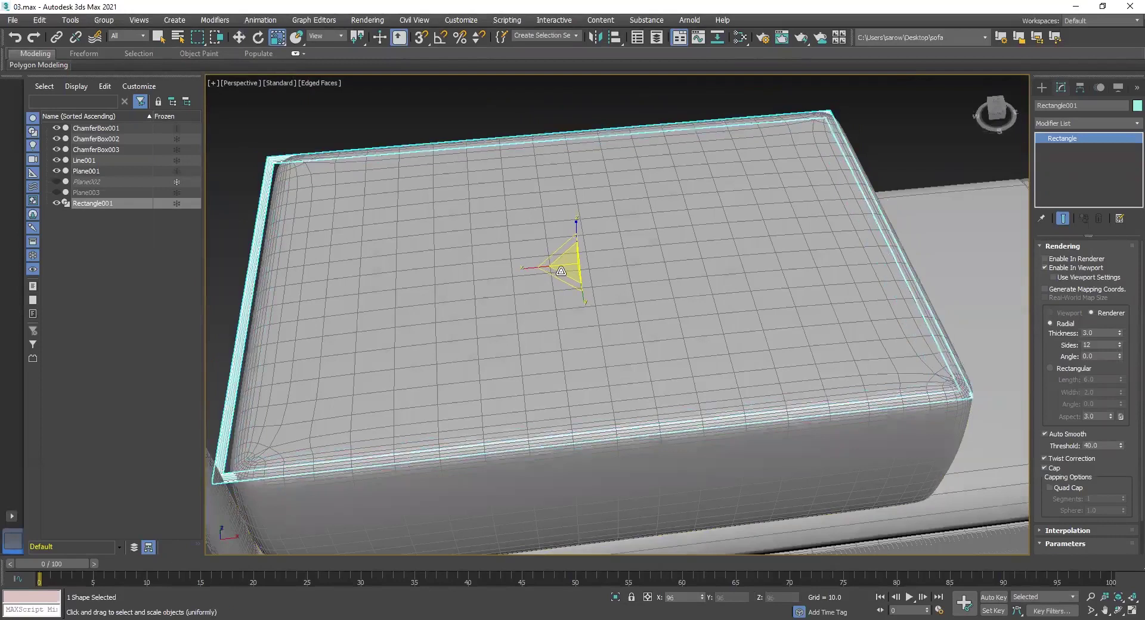
Raise the rectangle about 3 units and shift it about 3 units along X to align it with the cushion's edges.
{"action": "key", "text": "w"}
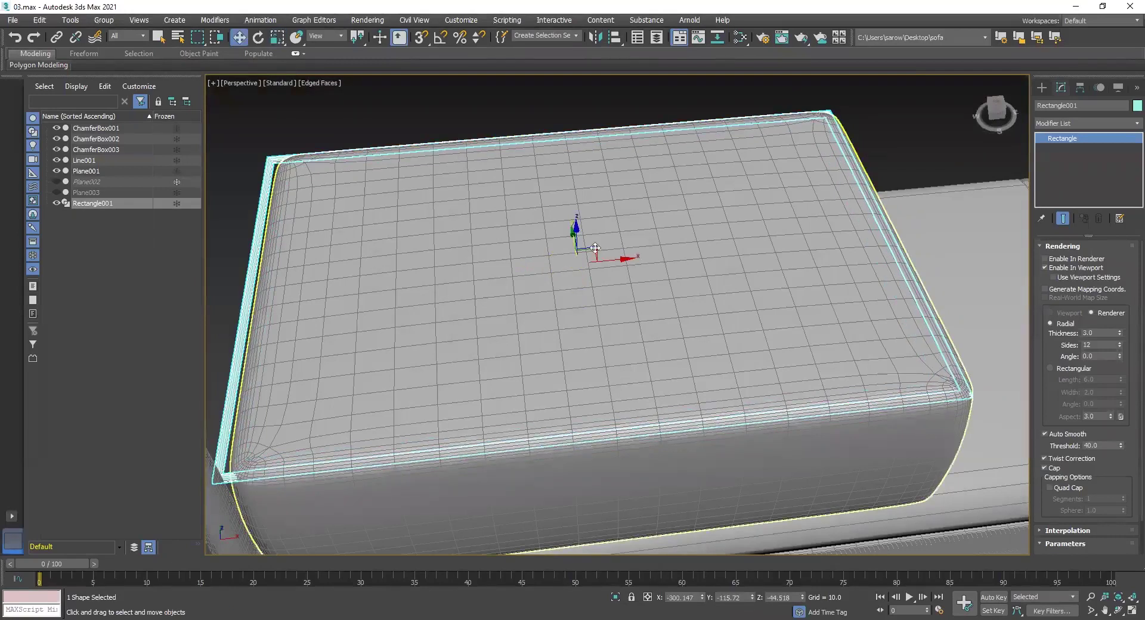
{"action": "left_click_drag", "start_coordinate": [574, 227], "coordinate": [575, 225]}
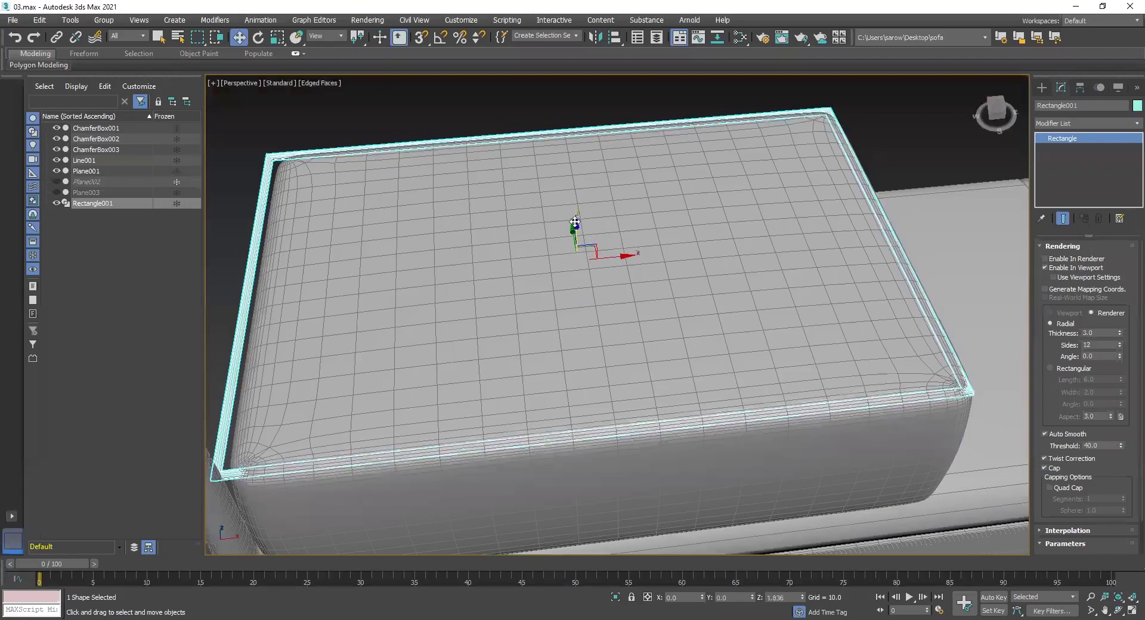
{"action": "left_click_drag", "start_coordinate": [627, 253], "coordinate": [634, 253]}
{"action": "middle_click_drag", "start_coordinate": [561, 336], "coordinate": [656, 285], "text": "alt"}
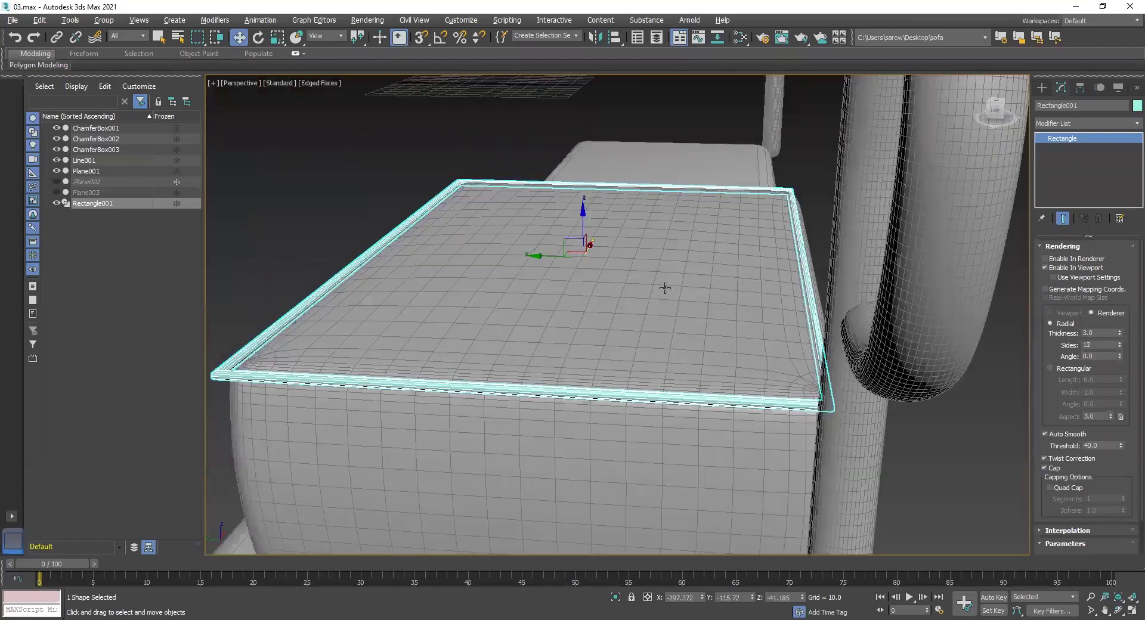
{"action": "key", "text": "shift+z"}
{"action": "key", "text": "shift+z"}
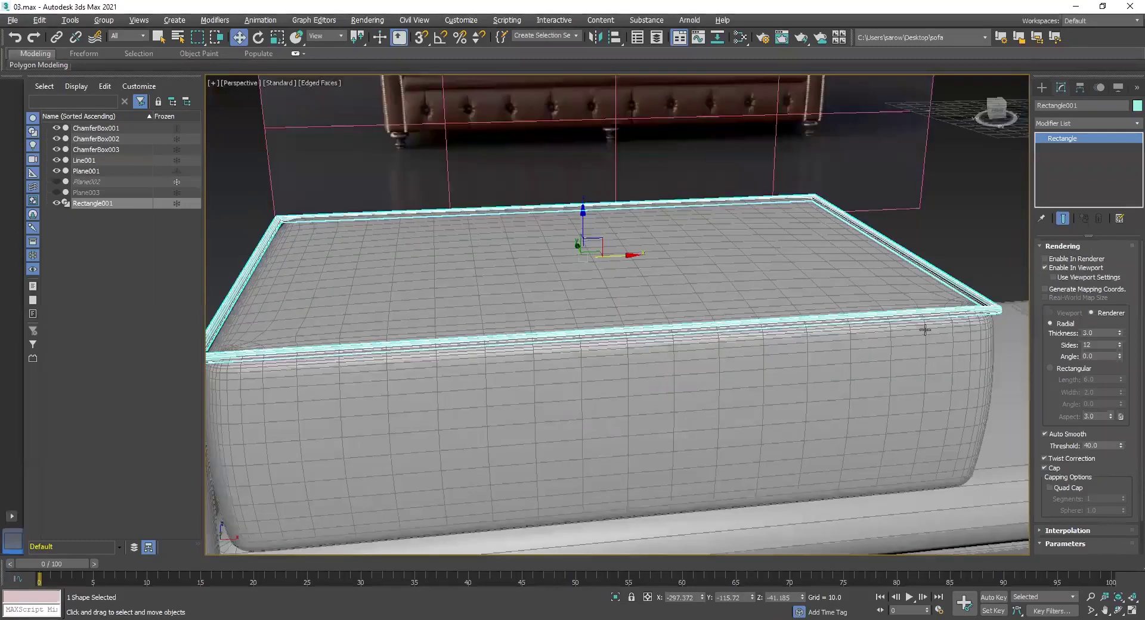
Reduce the rectangle's radial thickness to 2 and check the piping around the cushion against the reference sofa.
{"action": "double_click", "coordinate": [1095, 333]}
{"action": "type", "text": "2"}
{"action": "key", "text": "Return"}
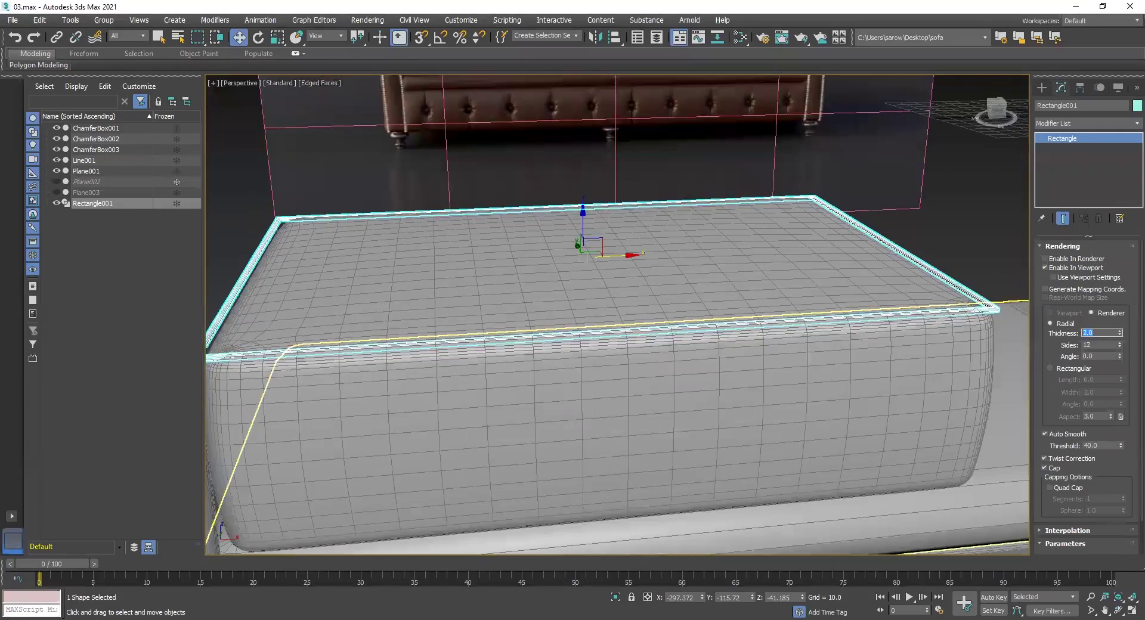
{"action": "key", "text": "shift+y"}
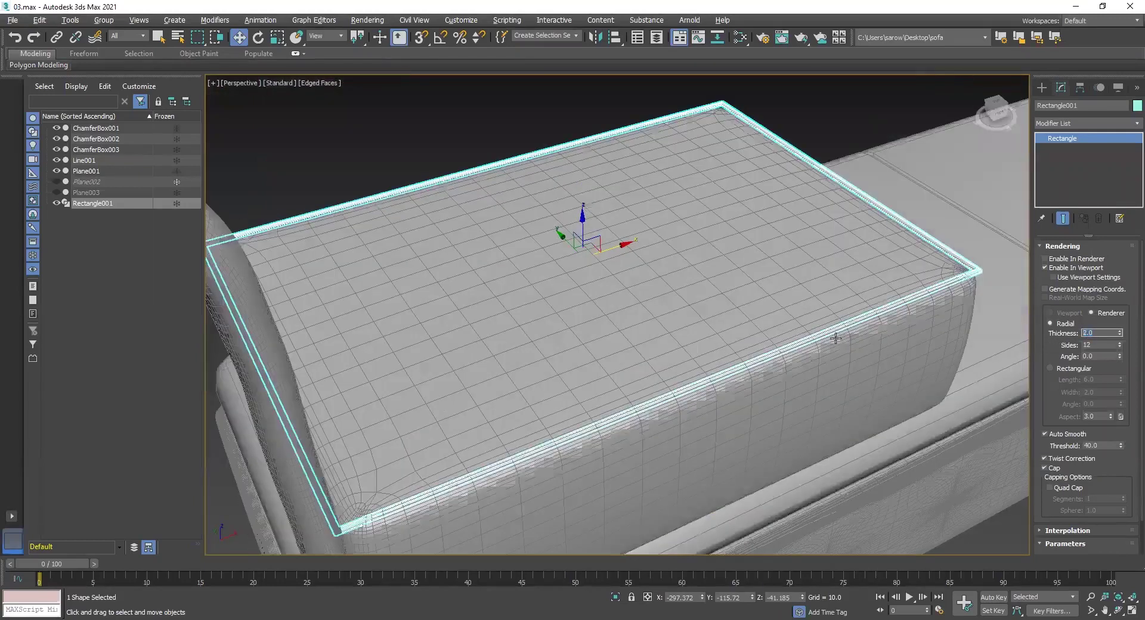
{"action": "key", "text": "shift+z"}
{"action": "key", "text": "shift+z"}
{"action": "key", "text": "shift+z"}
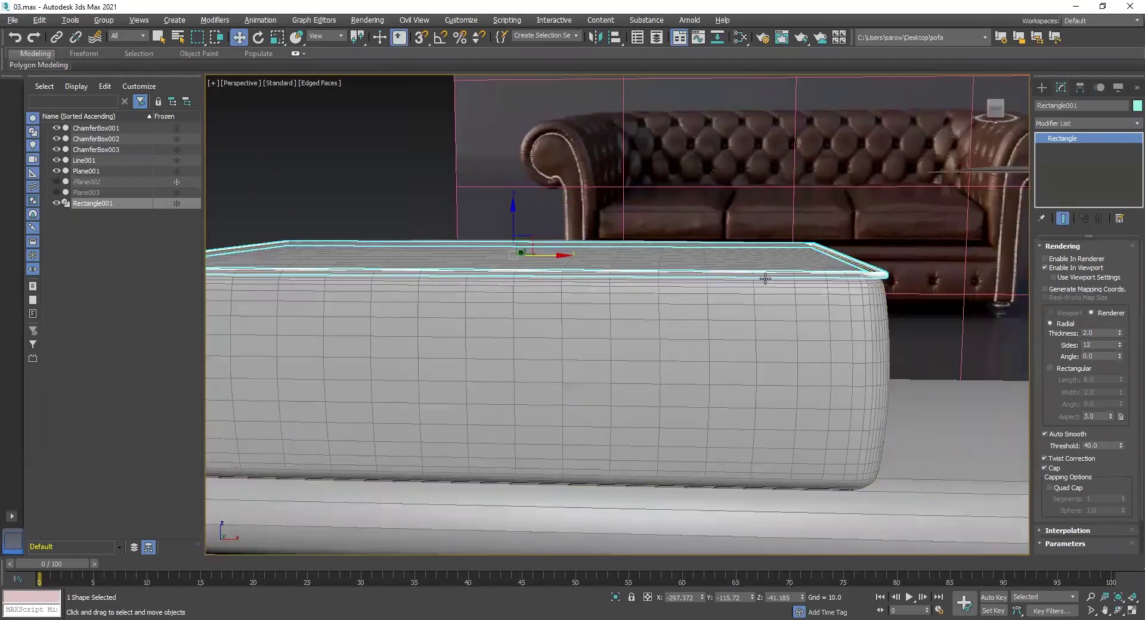
{"action": "key", "text": "shift+z"}
{"action": "key", "text": "shift+z"}
{"action": "key", "text": "shift+z"}
{"action": "key", "text": "shift+z"}
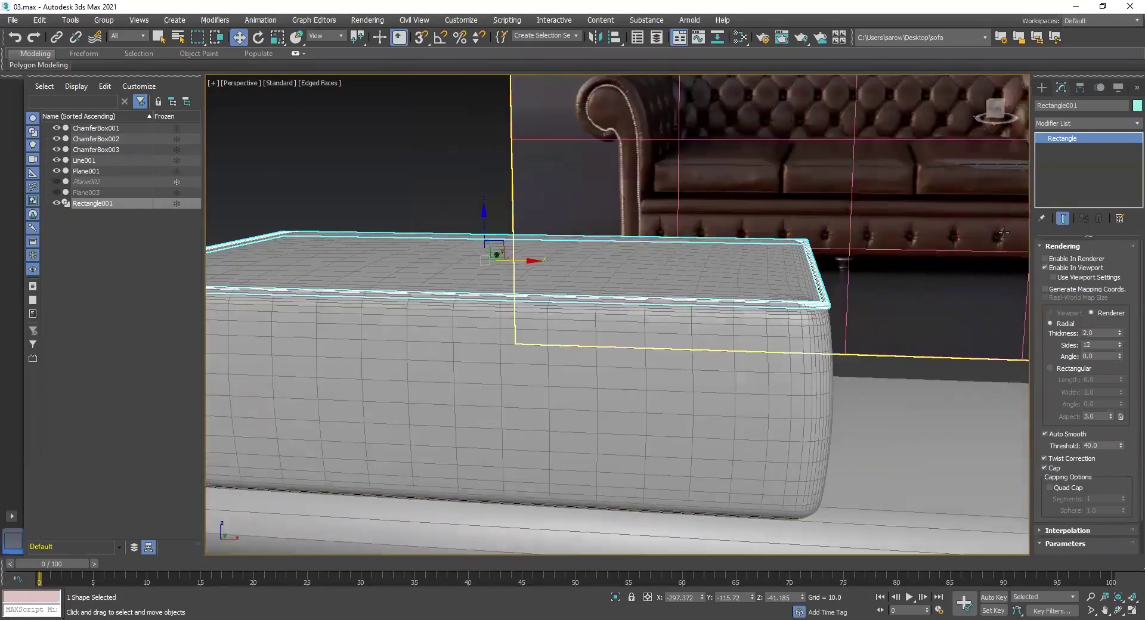
Convert the rectangle to an Editable Poly and examine its corner vertices at Vertex level.
{"action": "right_click", "coordinate": [1070, 139]}
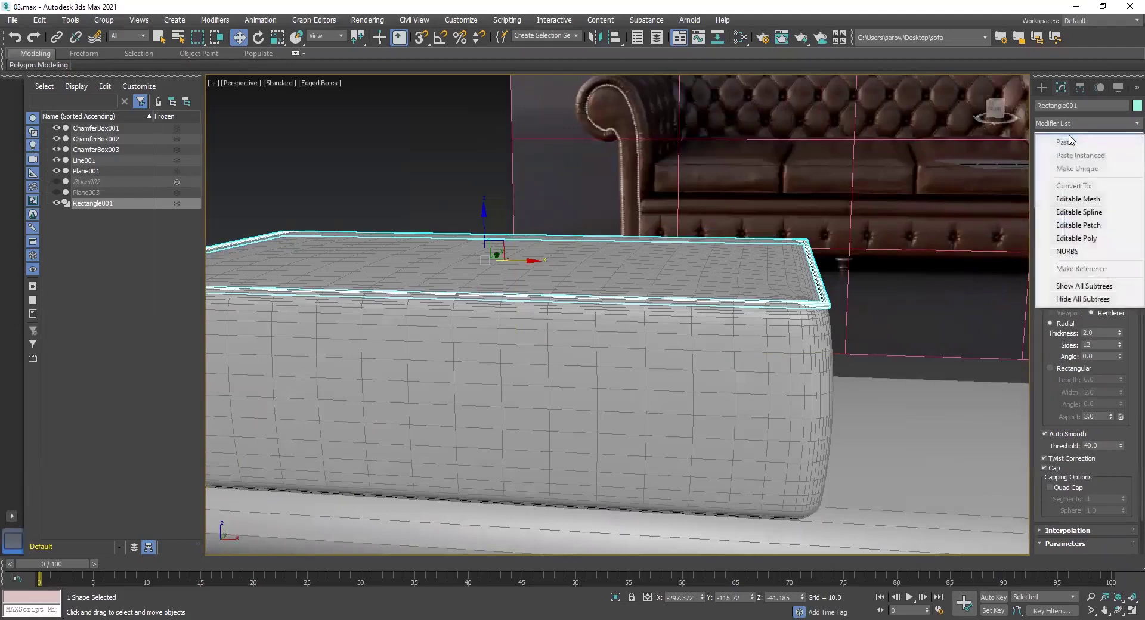
{"action": "left_click", "coordinate": [1072, 242]}
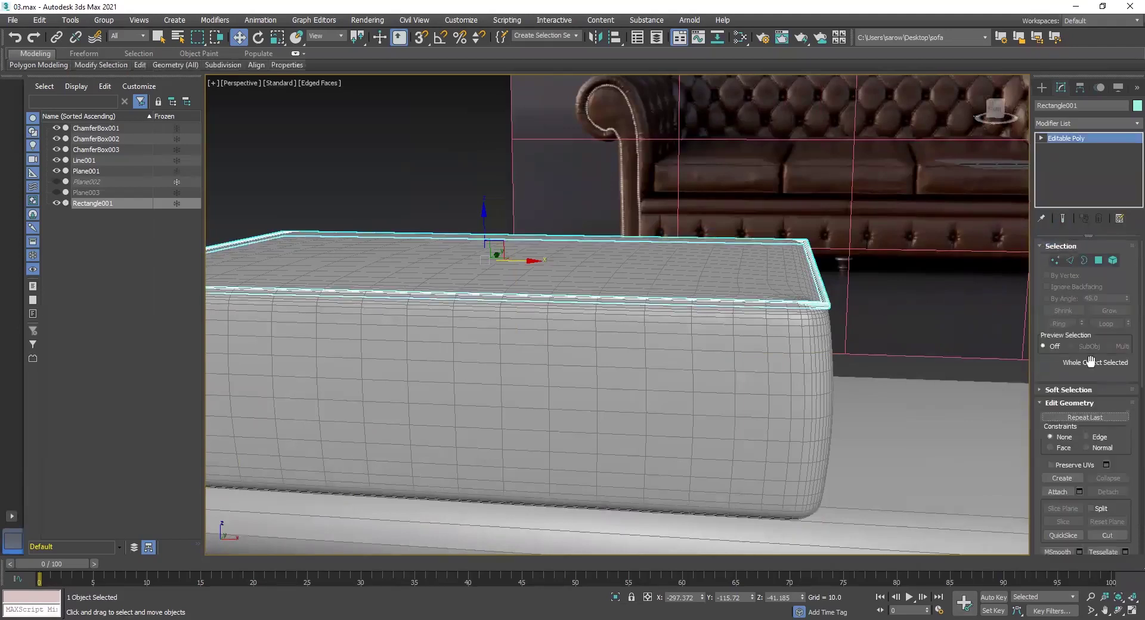
{"action": "left_click", "coordinate": [1054, 262]}
{"action": "mouse_move", "coordinate": [875, 303]}
{"action": "middle_mouse_down", "text": "alt"}
{"action": "mouse_move", "coordinate": [878, 332]}
{"action": "mouse_move", "coordinate": [851, 393]}
{"action": "mouse_move", "coordinate": [798, 401]}
{"action": "middle_mouse_up", "text": "alt"}
{"action": "scroll", "coordinate": [808, 442], "scroll_direction": "up", "scroll_amount": 5}
{"action": "scroll", "coordinate": [853, 424], "scroll_direction": "up", "scroll_amount": 3}
{"action": "scroll", "coordinate": [787, 396], "scroll_direction": "down", "scroll_amount": 5}
{"action": "scroll", "coordinate": [757, 384], "scroll_direction": "up", "scroll_amount": 2}
{"action": "middle_click_drag", "start_coordinate": [710, 373], "coordinate": [765, 429], "text": "alt"}
{"action": "scroll", "coordinate": [667, 378], "scroll_direction": "down", "scroll_amount": 4}
{"action": "scroll", "coordinate": [765, 428], "scroll_direction": "down", "scroll_amount": 5}
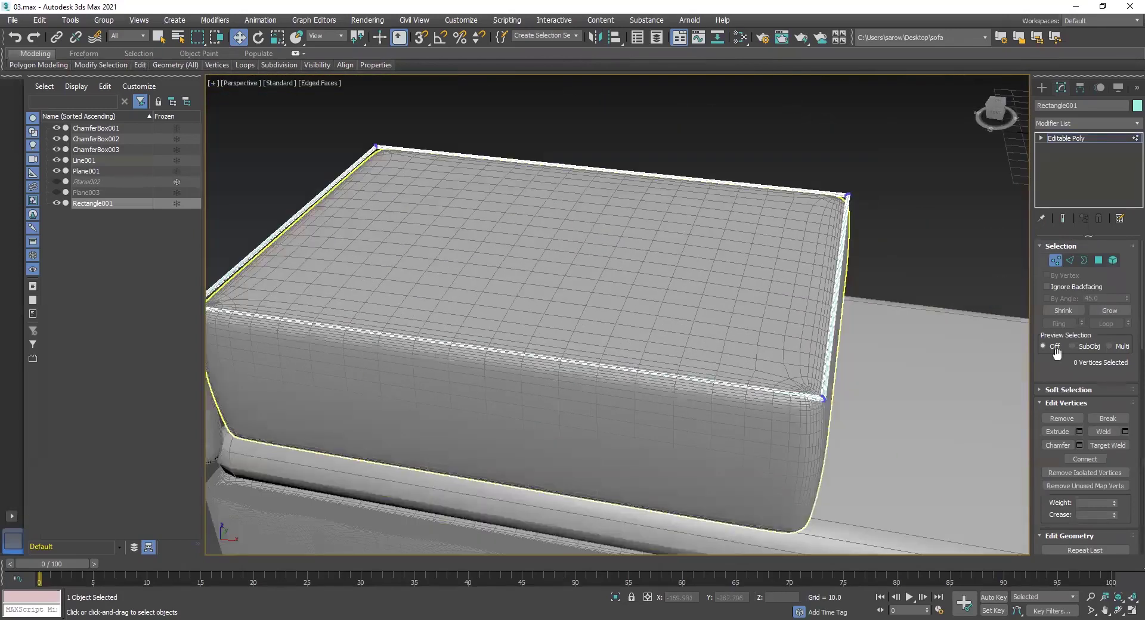
{"action": "left_click", "coordinate": [1070, 137]}
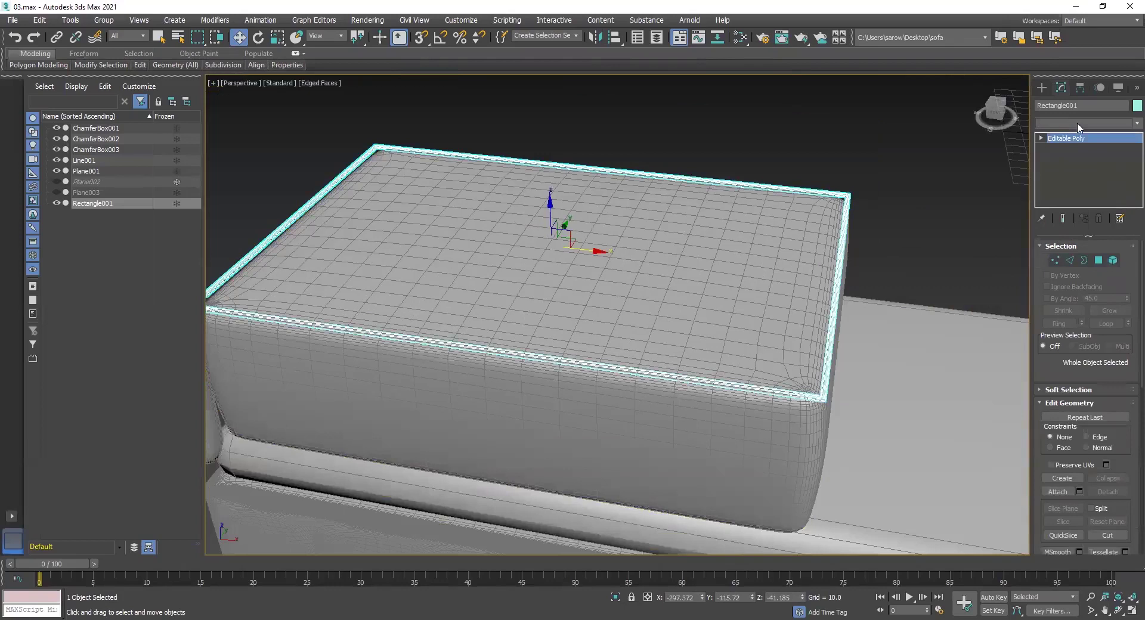
Try a TurboSmooth modifier on the piping frame with 0 to 2 iterations and delete it.
{"action": "left_click", "coordinate": [1080, 123]}
{"action": "type", "text": "tu"}
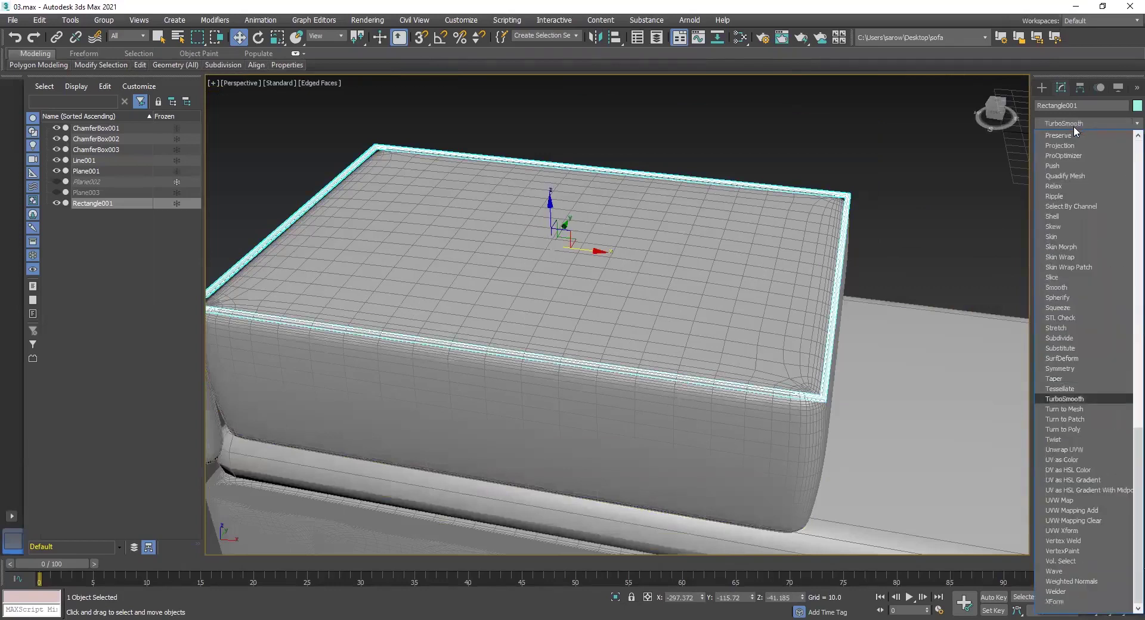
{"action": "left_click", "coordinate": [1085, 398]}
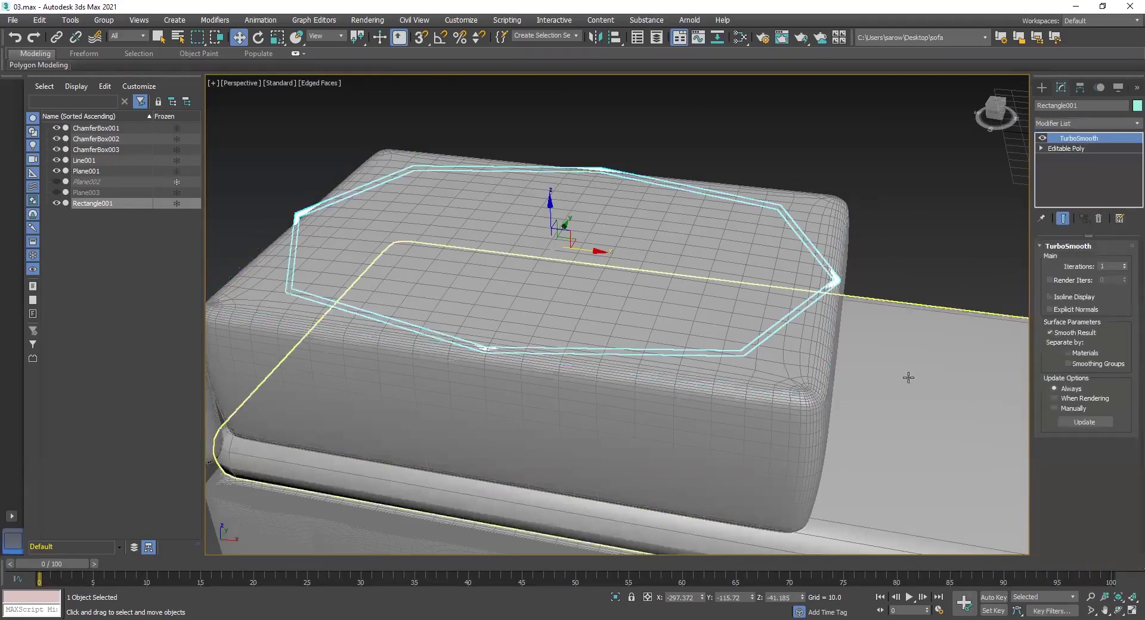
{"action": "left_click", "coordinate": [1125, 269]}
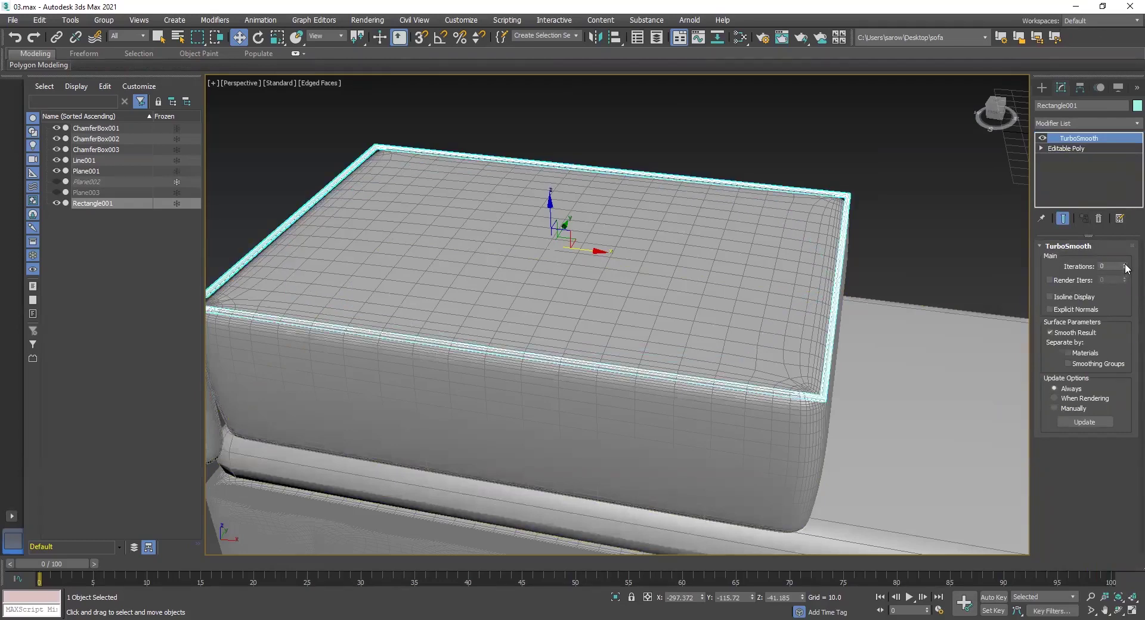
{"action": "left_click", "coordinate": [1125, 265]}
{"action": "left_click", "coordinate": [1125, 265]}
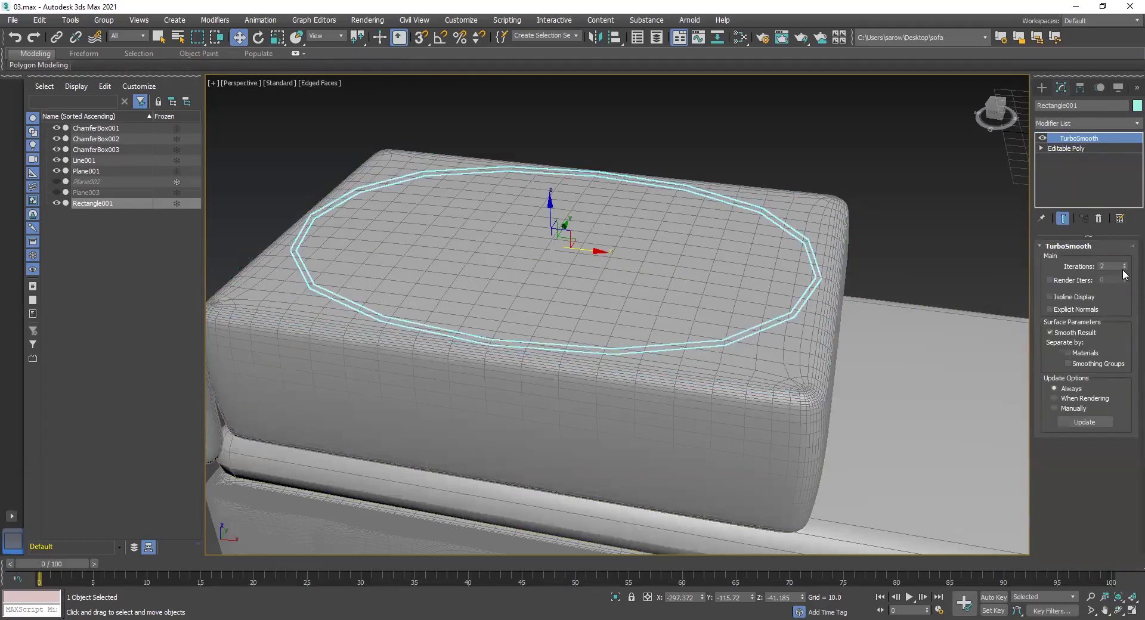
{"action": "left_click", "coordinate": [1125, 269]}
{"action": "left_click", "coordinate": [1125, 269]}
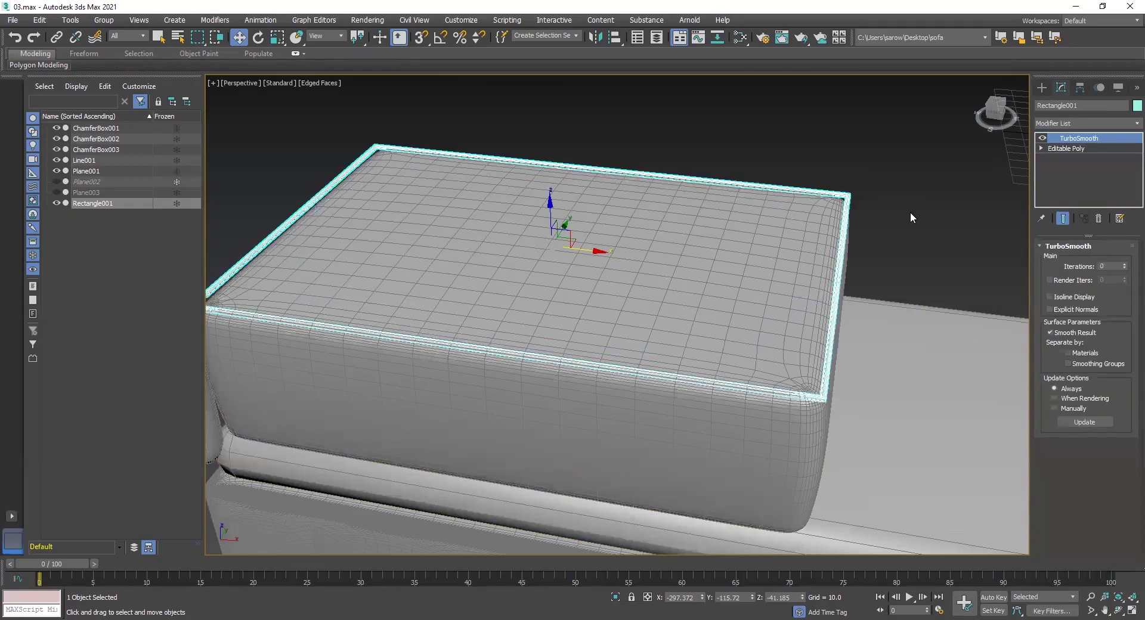
{"action": "left_click", "coordinate": [1097, 219]}
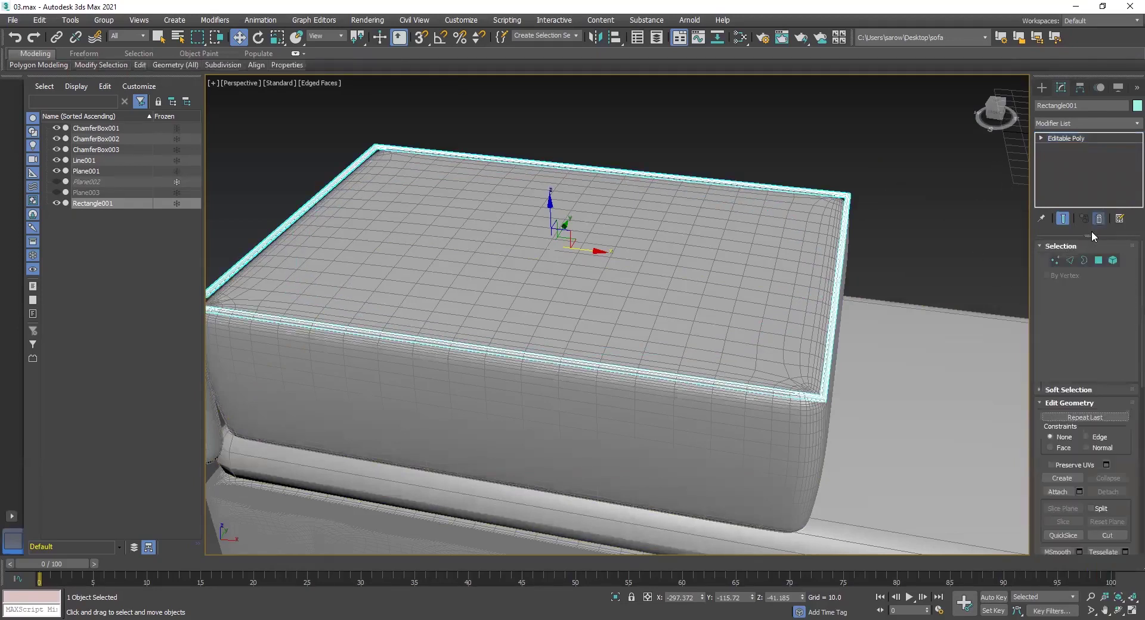
Add a Smooth modifier to the piping frame, assign smoothing group 2 and inspect its edge up close.
{"action": "left_click", "coordinate": [1073, 123]}
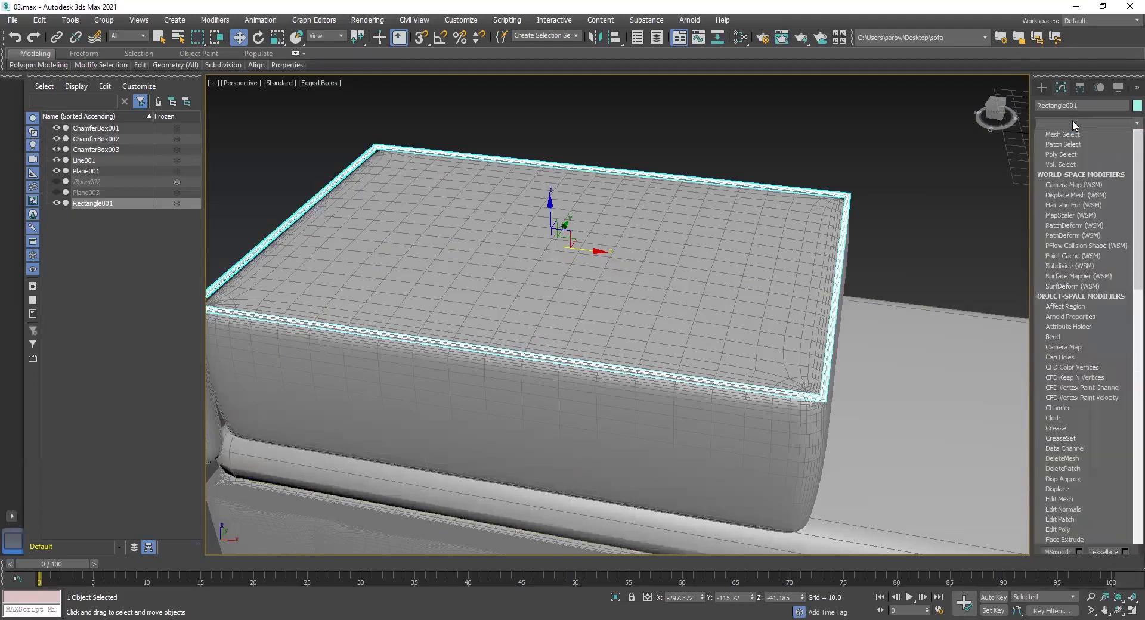
{"action": "type", "text": "sm"}
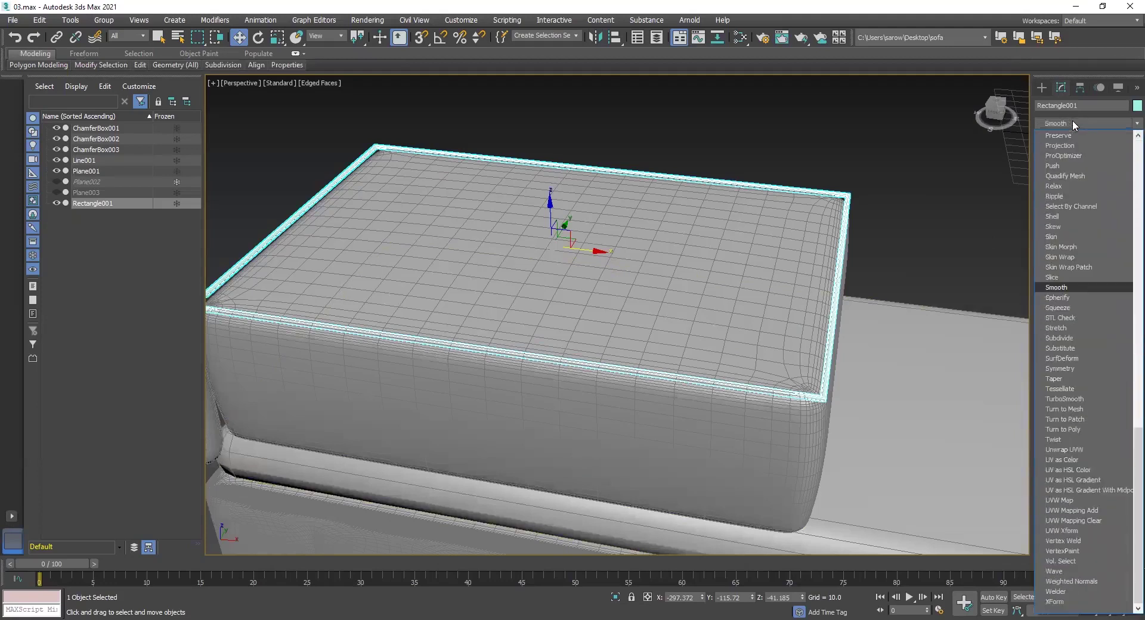
{"action": "left_click", "coordinate": [1069, 288]}
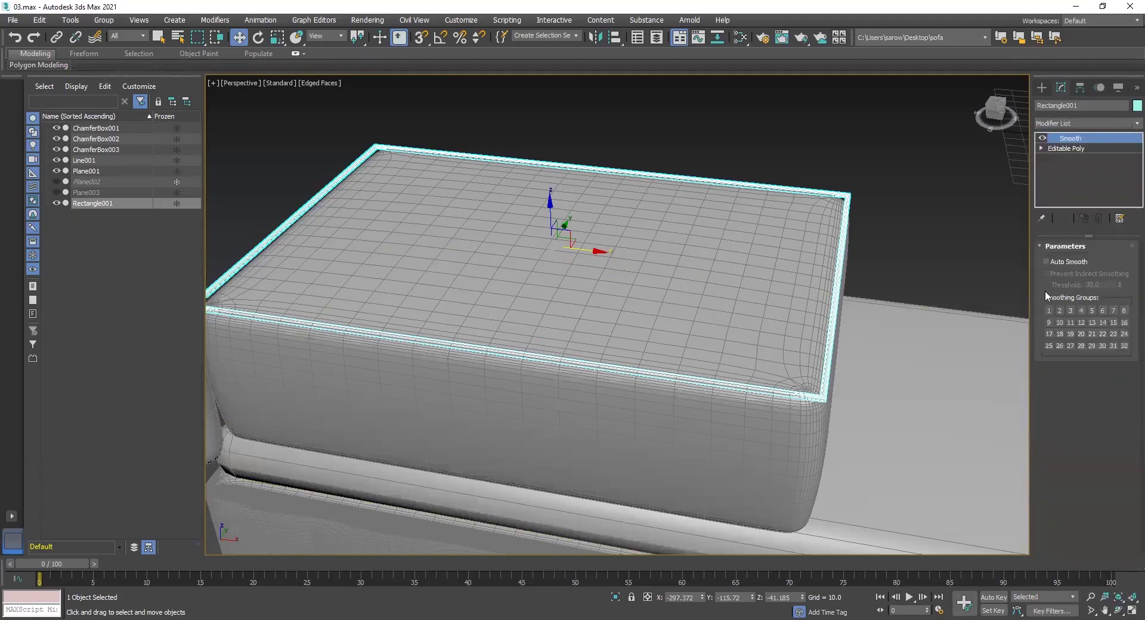
{"action": "left_click", "coordinate": [1060, 310]}
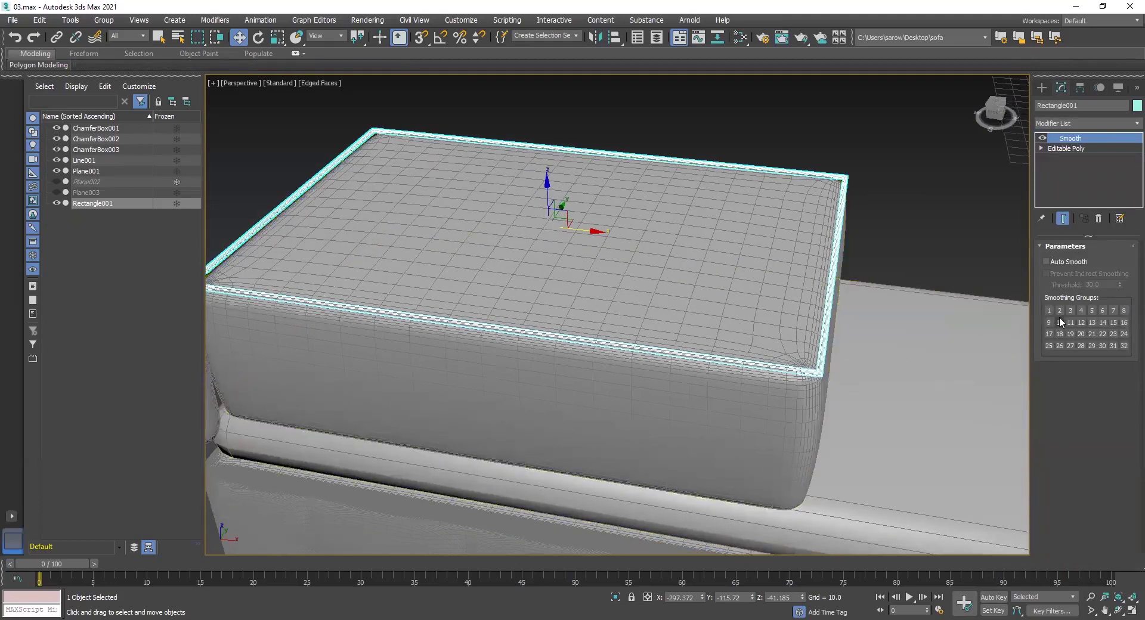
{"action": "scroll", "coordinate": [811, 352], "scroll_direction": "up", "scroll_amount": 6}
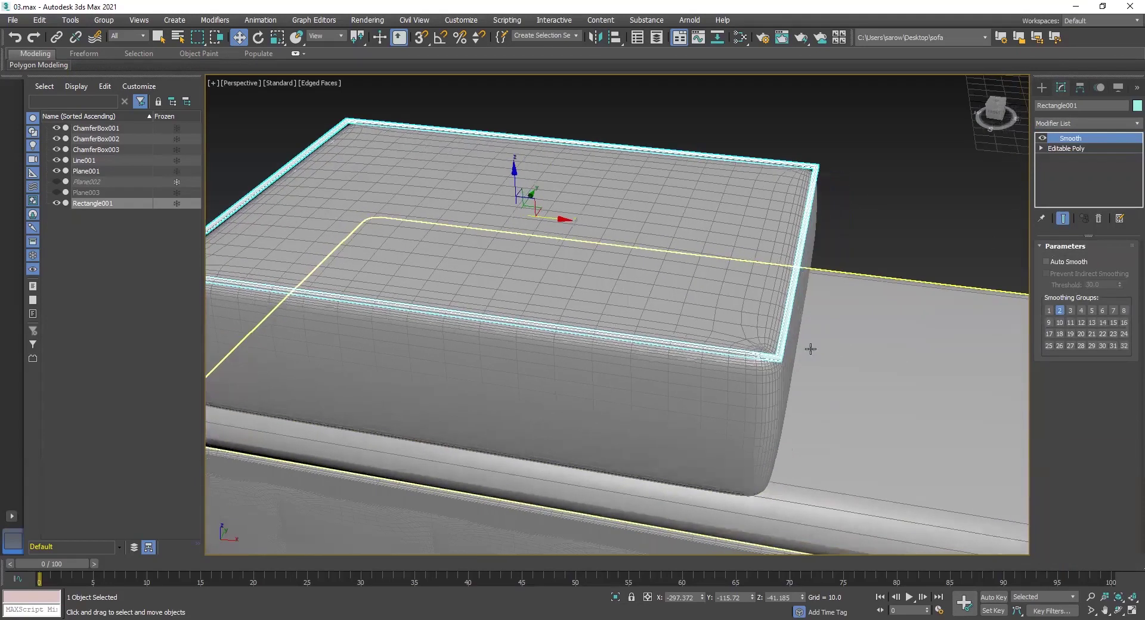
{"action": "middle_click_drag", "start_coordinate": [677, 370], "coordinate": [716, 364], "text": "alt"}
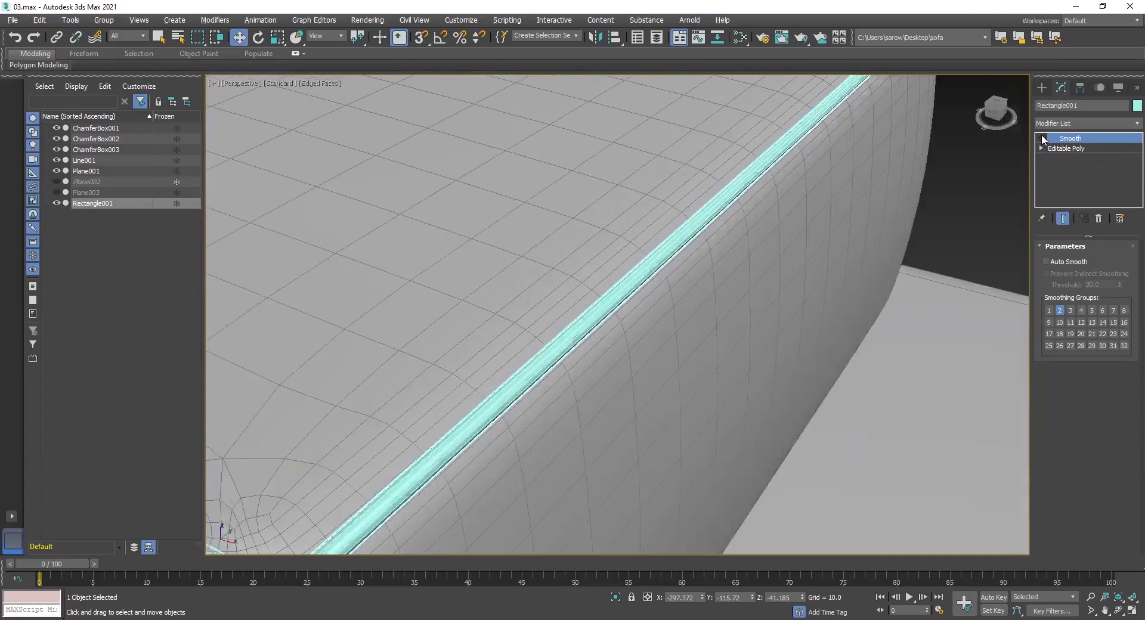
Try Auto Smooth on the piping frame's Smooth modifier, inspect the corner and delete the modifier.
{"action": "scroll", "coordinate": [664, 280], "scroll_direction": "down", "scroll_amount": 2}
{"action": "scroll", "coordinate": [664, 281], "scroll_direction": "up", "scroll_amount": 3}
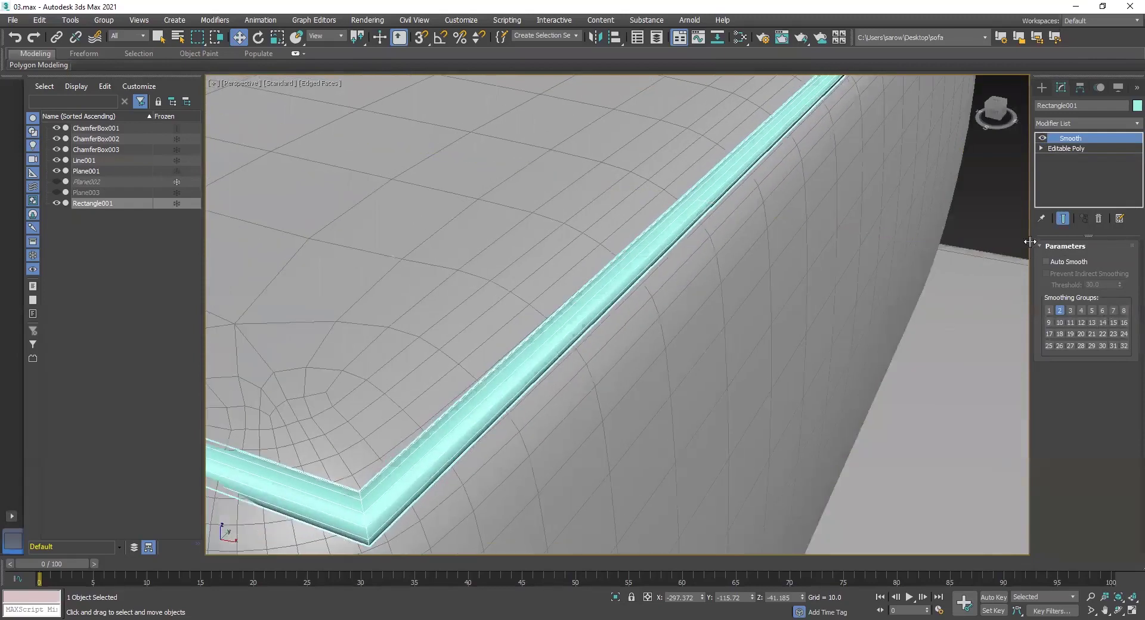
{"action": "left_click", "coordinate": [1048, 262]}
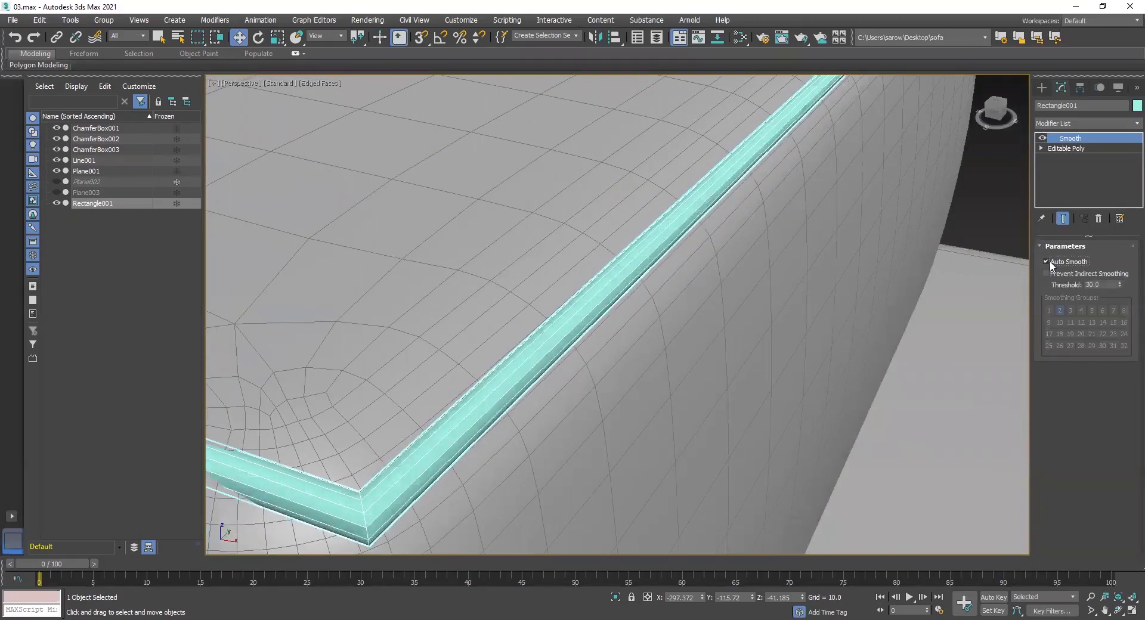
{"action": "scroll", "coordinate": [481, 302], "scroll_direction": "down", "scroll_amount": 2}
{"action": "scroll", "coordinate": [531, 312], "scroll_direction": "down", "scroll_amount": 1}
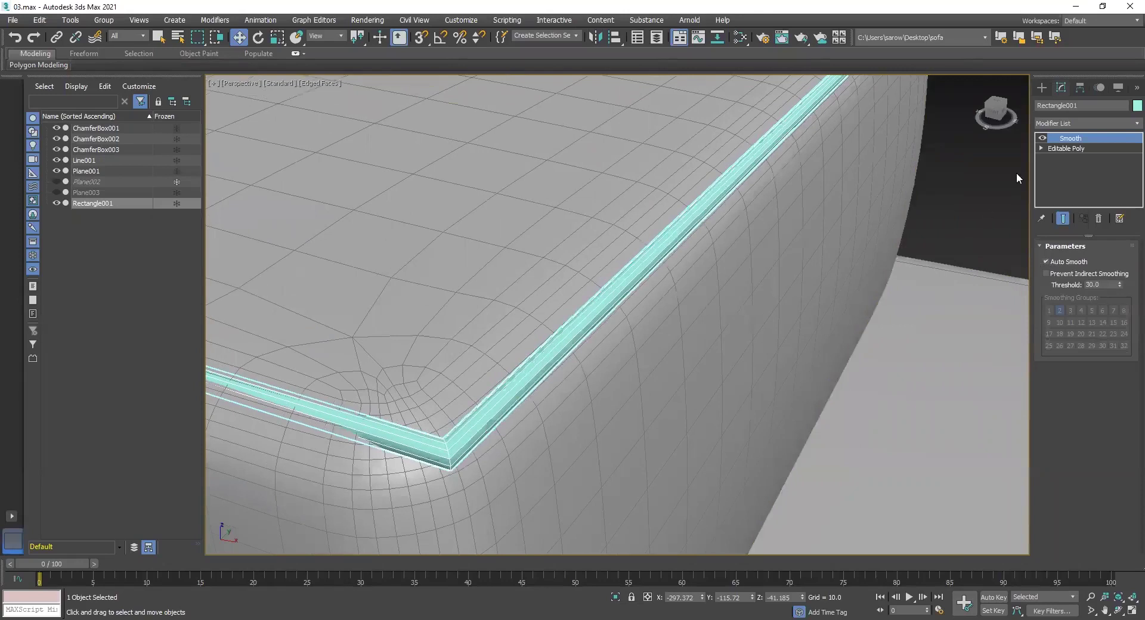
{"action": "left_click", "coordinate": [1098, 219]}
{"action": "scroll", "coordinate": [621, 273], "scroll_direction": "down", "scroll_amount": 1}
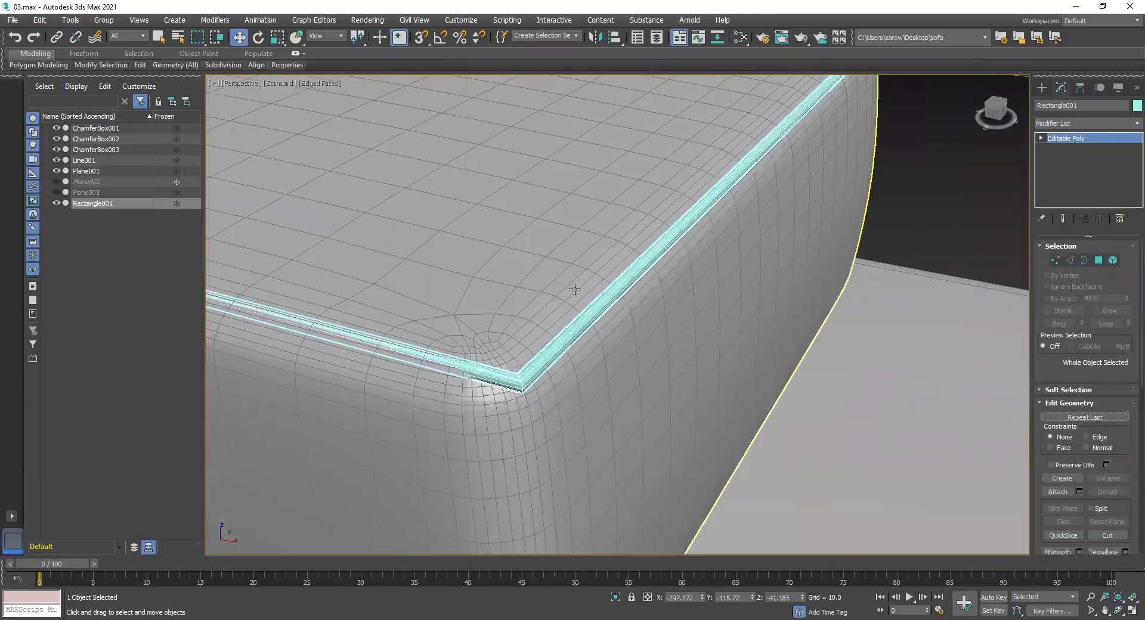
Undo the smoothing attempts and the Editable Poly conversion to restore the piping's parametric Rectangle.
{"action": "middle_click_drag", "start_coordinate": [628, 340], "coordinate": [964, 276], "text": "alt"}
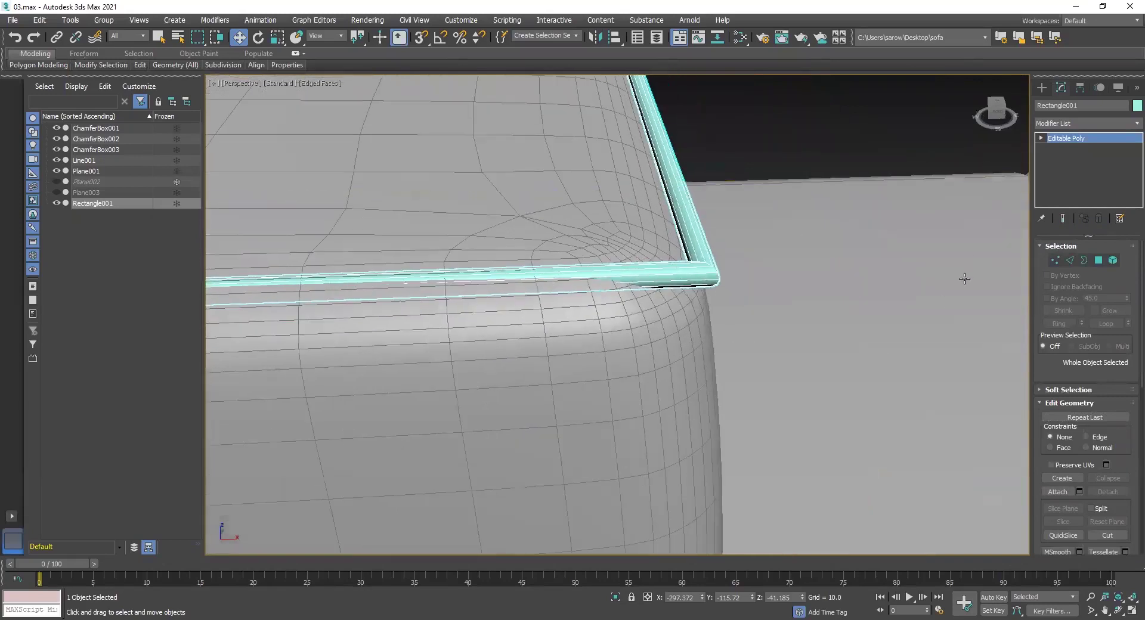
{"action": "middle_click_drag", "start_coordinate": [839, 328], "coordinate": [767, 325], "text": "alt"}
{"action": "key", "text": "shift+s"}
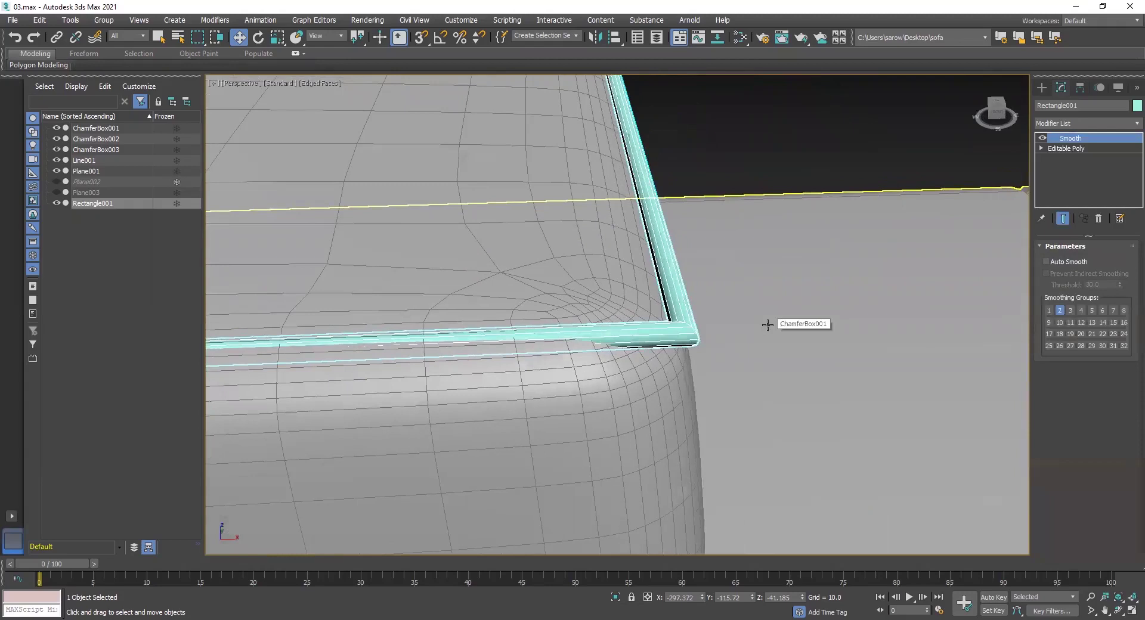
{"action": "key", "text": "ctrl+z"}
{"action": "key", "text": "ctrl+z"}
{"action": "key", "text": "ctrl+z"}
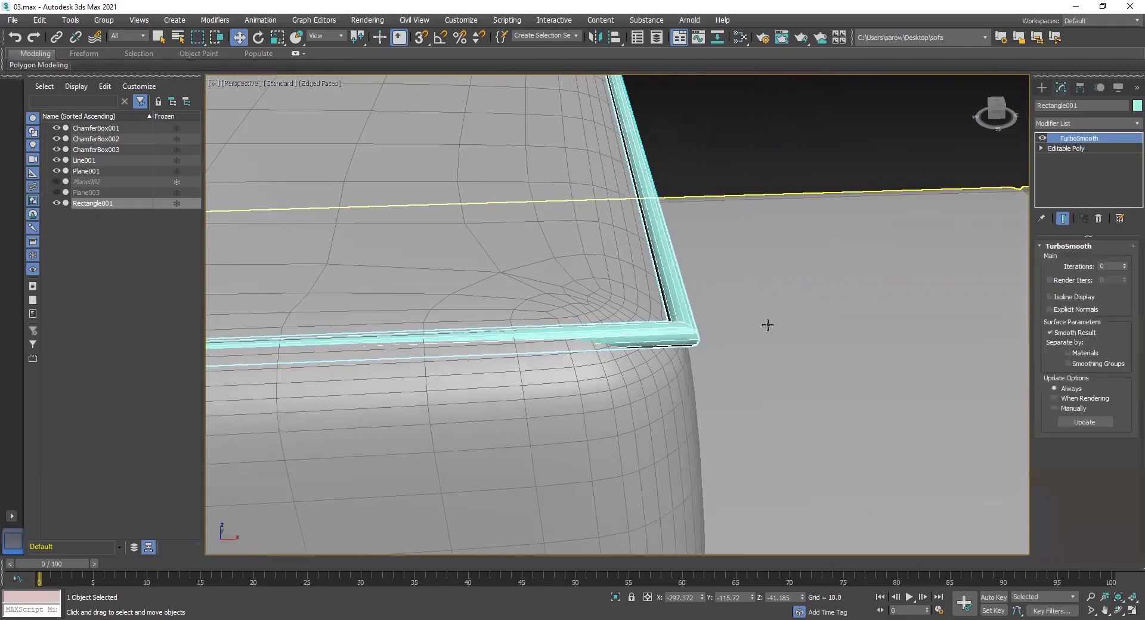
{"action": "key", "text": "ctrl+z"}
{"action": "key", "text": "ctrl+z"}
{"action": "key", "text": "ctrl+z"}
{"action": "key", "text": "ctrl+z"}
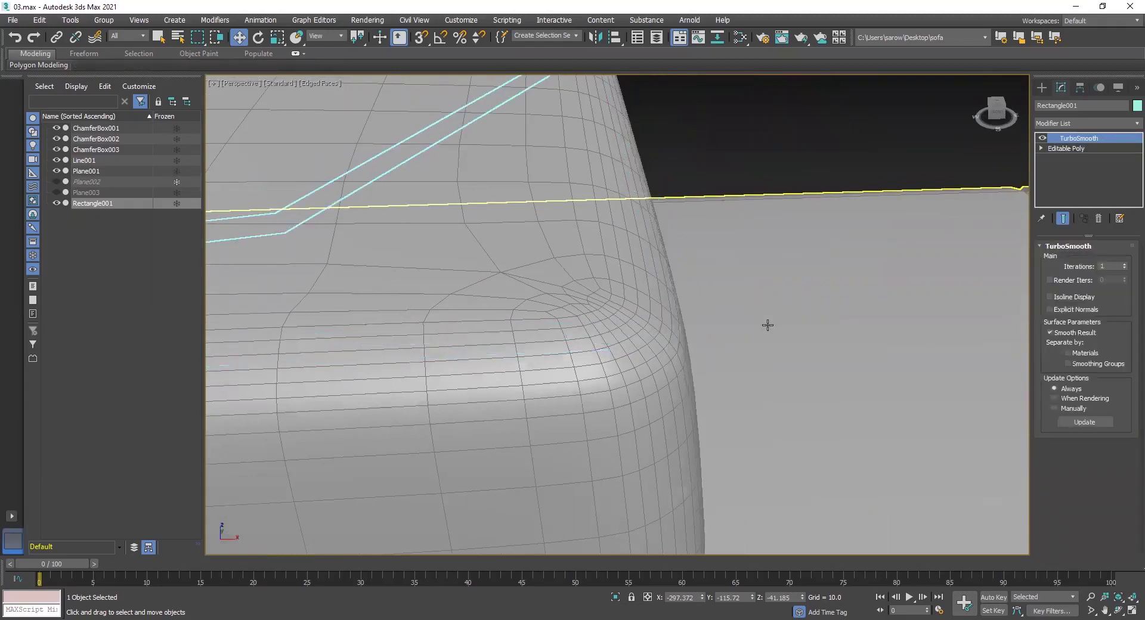
{"action": "key", "text": "ctrl+z"}
{"action": "key", "text": "ctrl+z"}
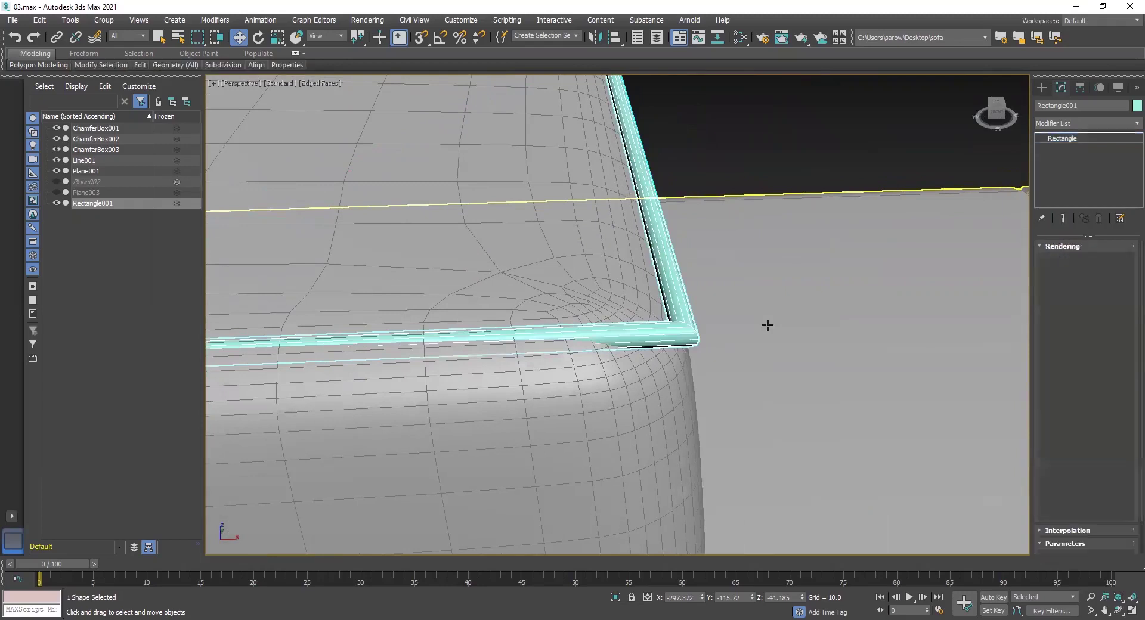
Try different radial cross-section angles on the rectangle and bring the angle back to 0.01.
{"action": "middle_click_drag", "start_coordinate": [662, 422], "coordinate": [792, 331]}
{"action": "middle_click_drag", "start_coordinate": [784, 384], "coordinate": [758, 422]}
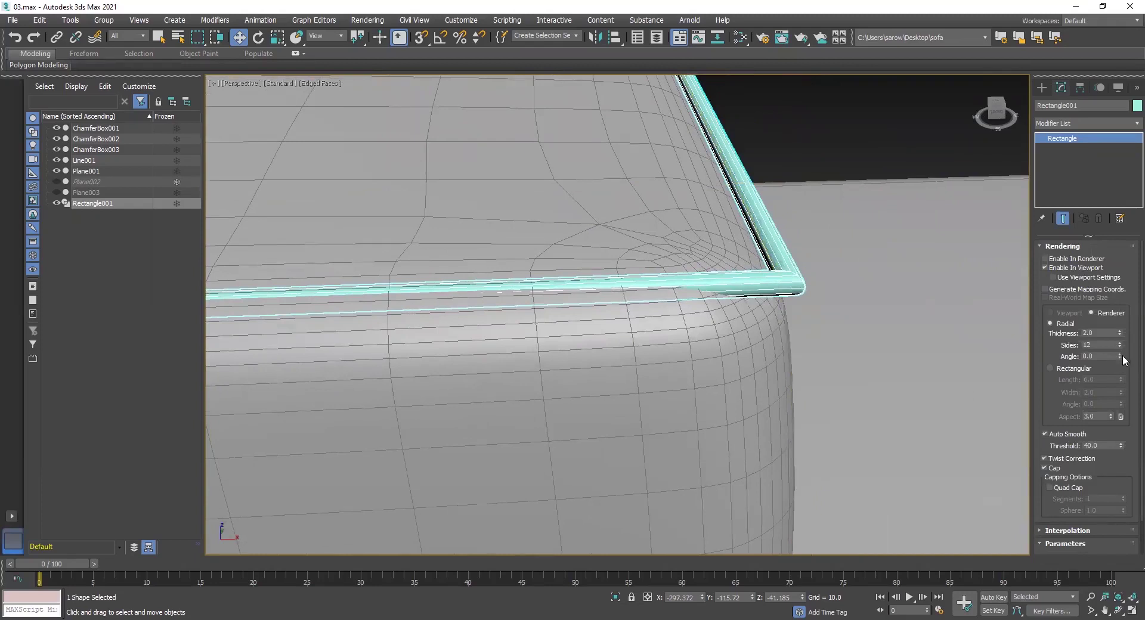
{"action": "left_click_drag", "start_coordinate": [1121, 356], "coordinate": [1120, 343]}
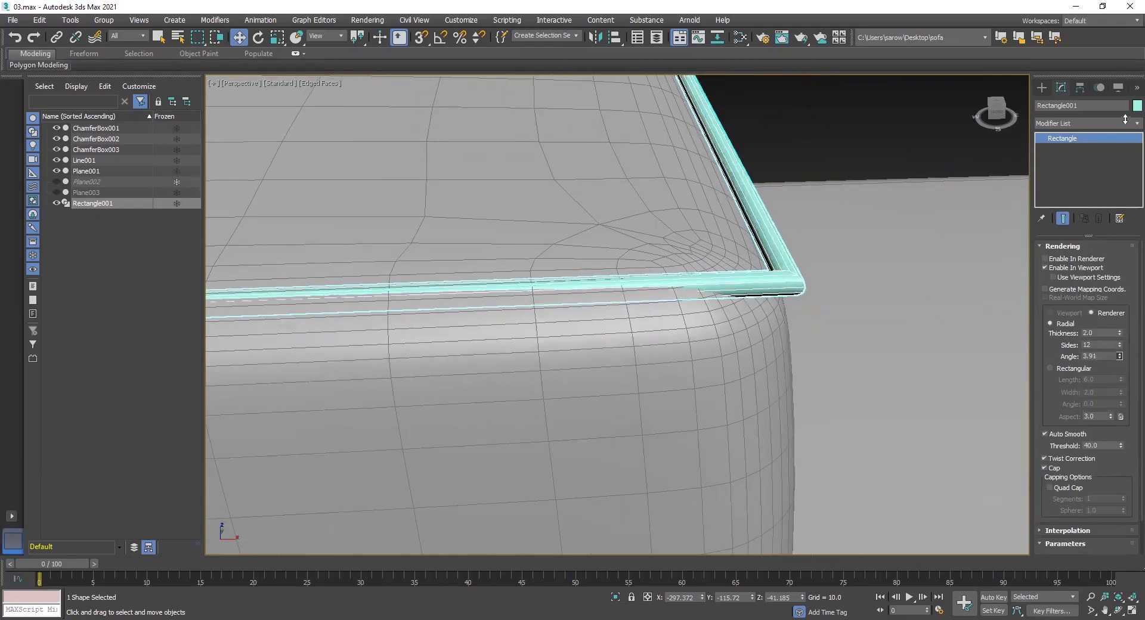
{"action": "key", "text": "ctrl+z"}
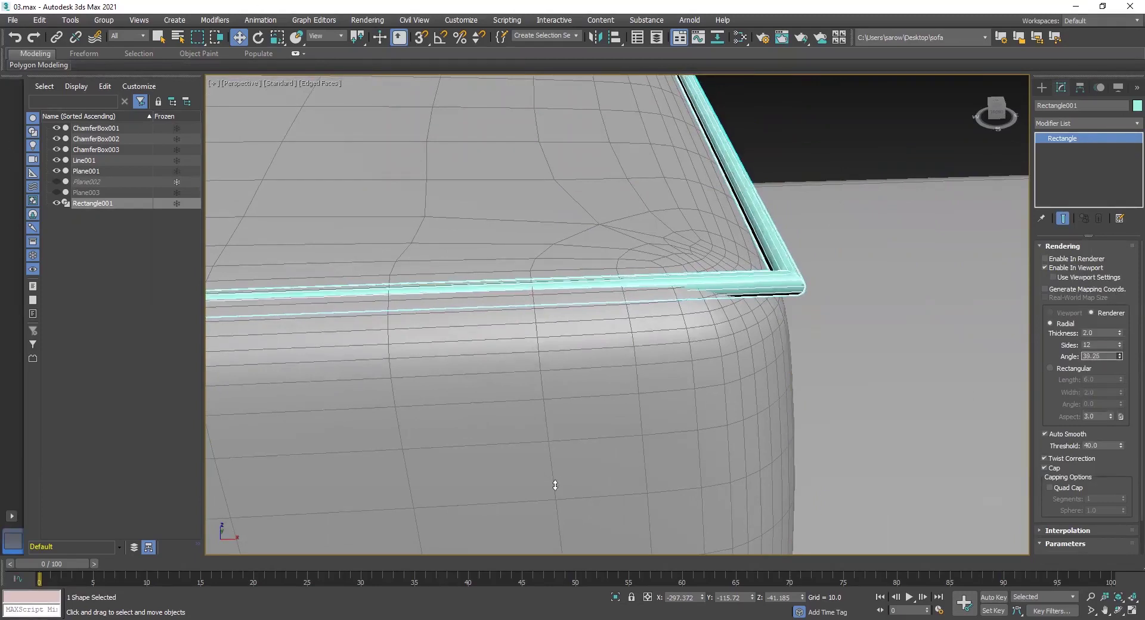
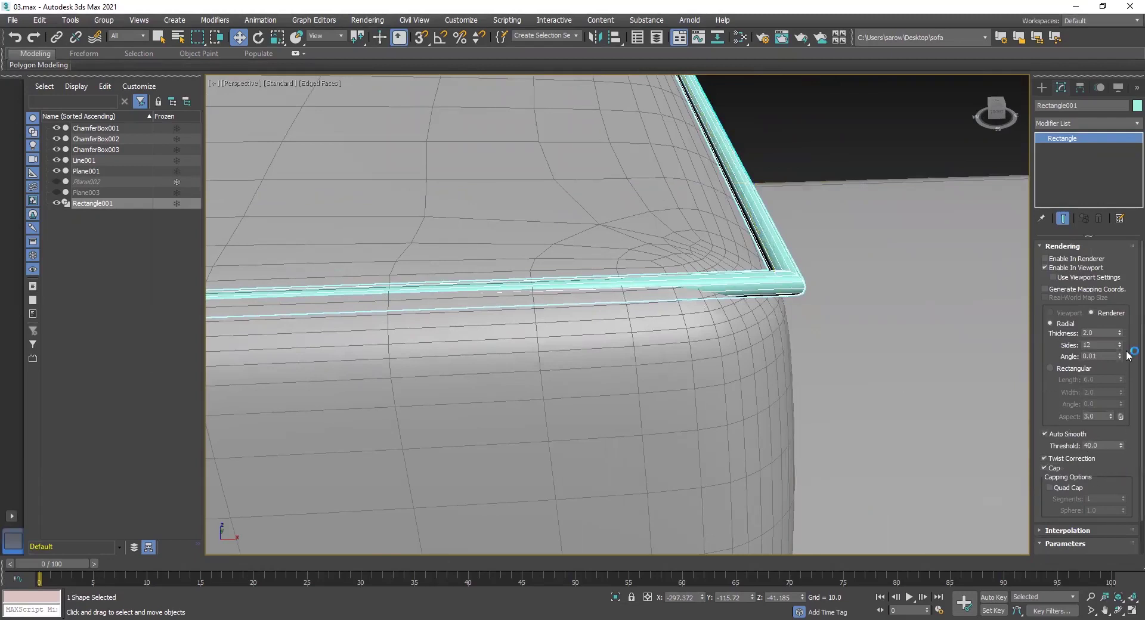
{"action": "left_click_drag", "start_coordinate": [1131, 349], "coordinate": [1130, 263]}
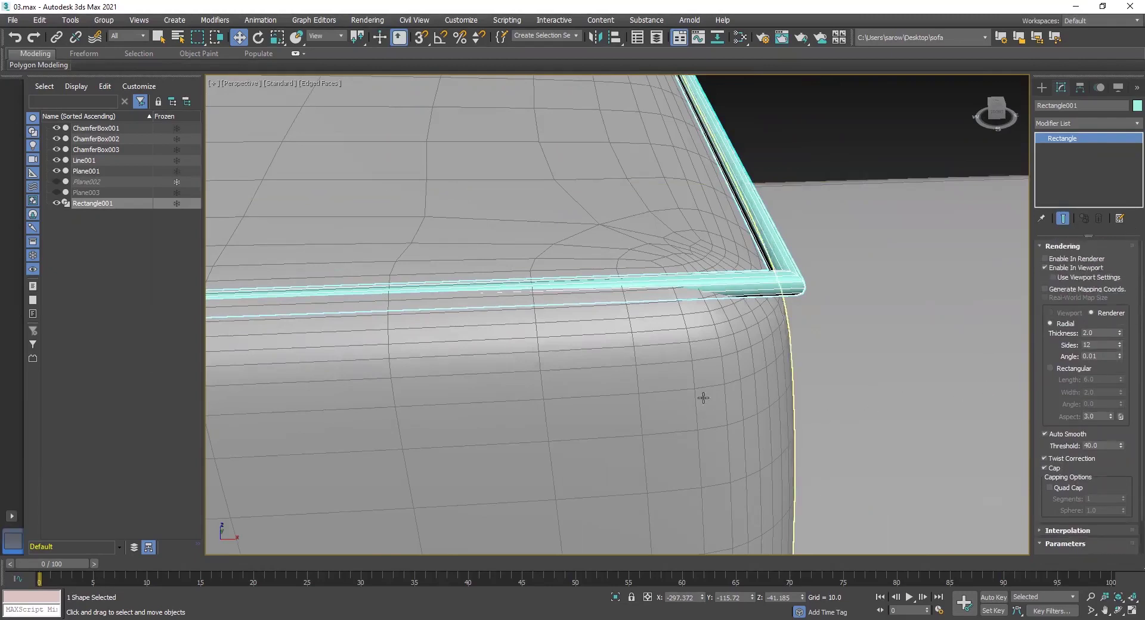
Convert the piping rectangle to an Editable Poly again.
{"action": "scroll", "coordinate": [706, 281], "scroll_direction": "down", "scroll_amount": 3}
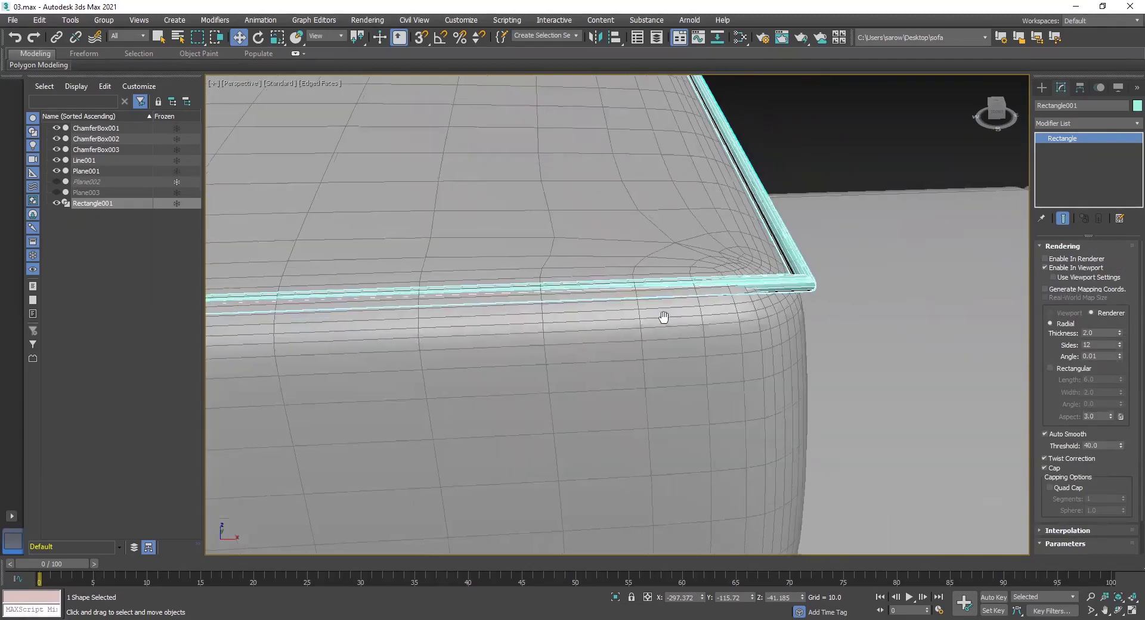
{"action": "right_click", "coordinate": [1064, 140]}
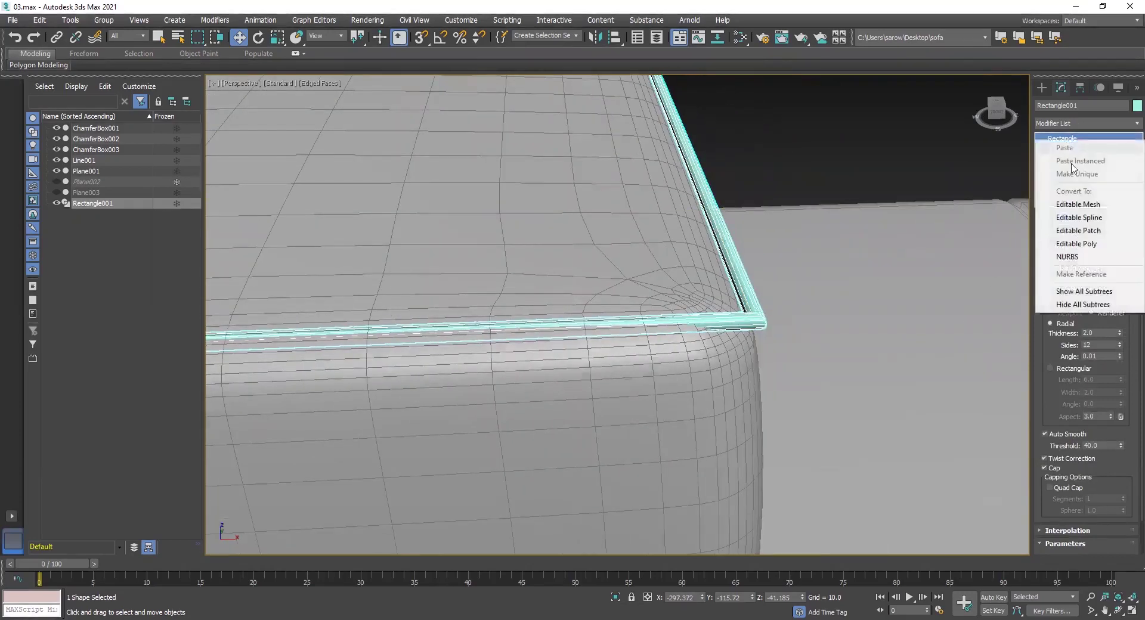
{"action": "left_click", "coordinate": [1071, 244]}
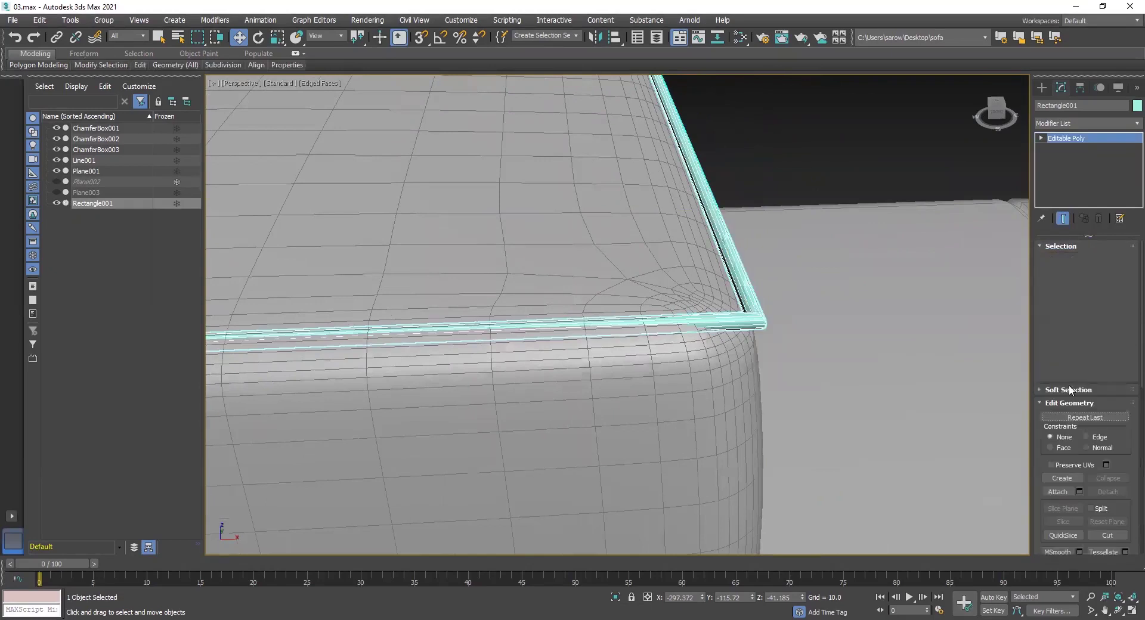
Select the ring of lengthwise edges along the piping's front run and connect them with 10 segments.
{"action": "middle_click_drag", "start_coordinate": [756, 325], "coordinate": [868, 335]}
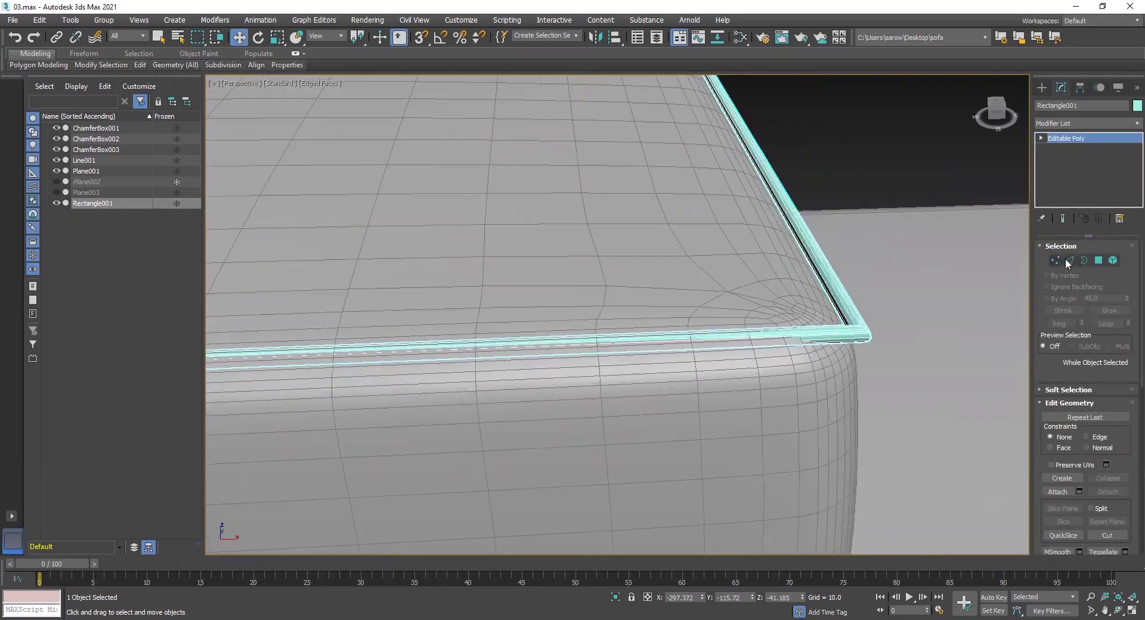
{"action": "left_click", "coordinate": [1065, 259]}
{"action": "left_click", "coordinate": [680, 335]}
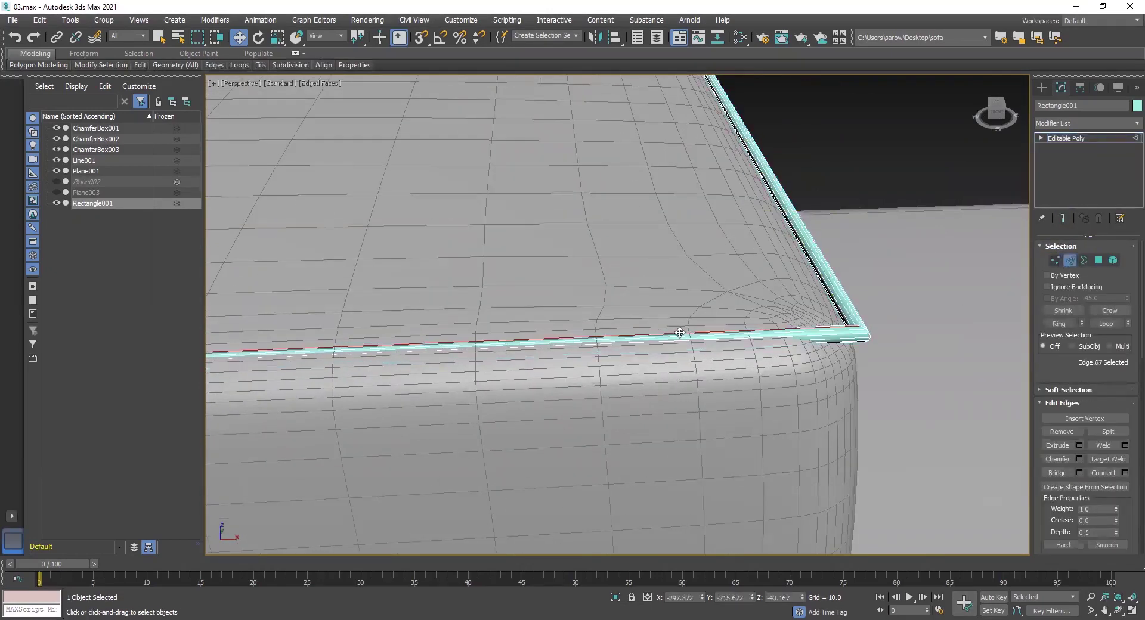
{"action": "left_click", "coordinate": [837, 340]}
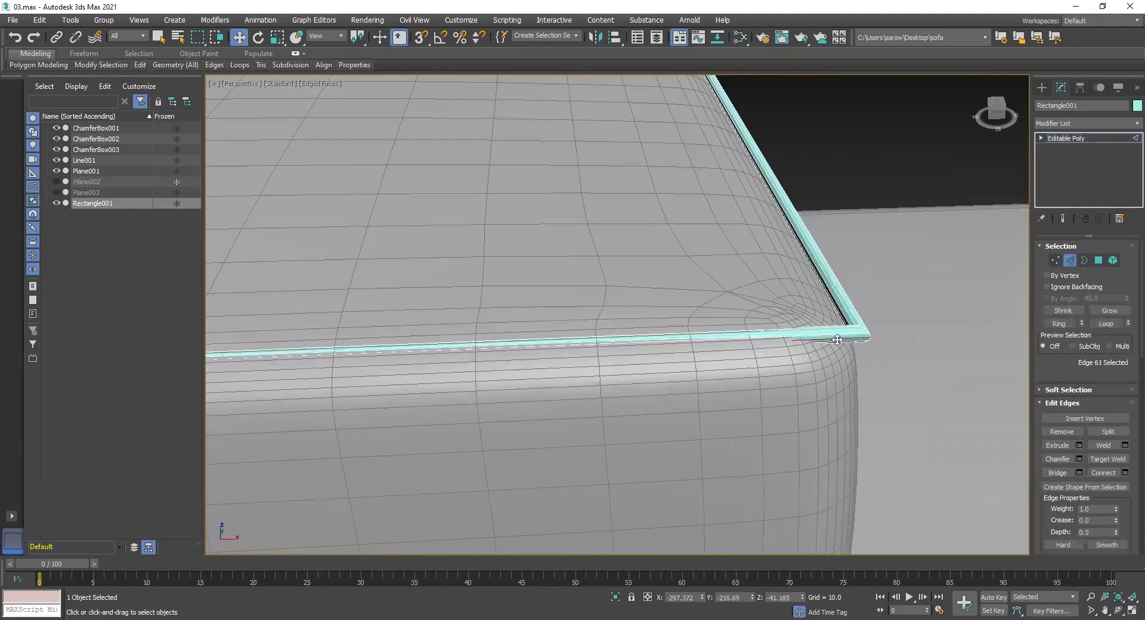
{"action": "left_click", "coordinate": [841, 330]}
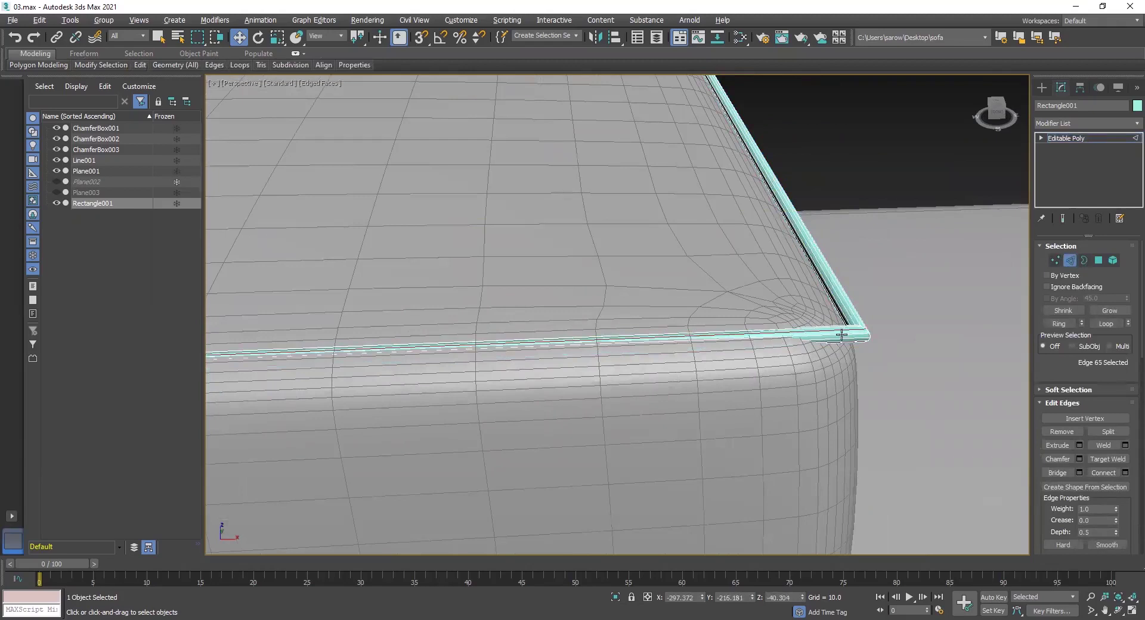
{"action": "double_click", "coordinate": [841, 335]}
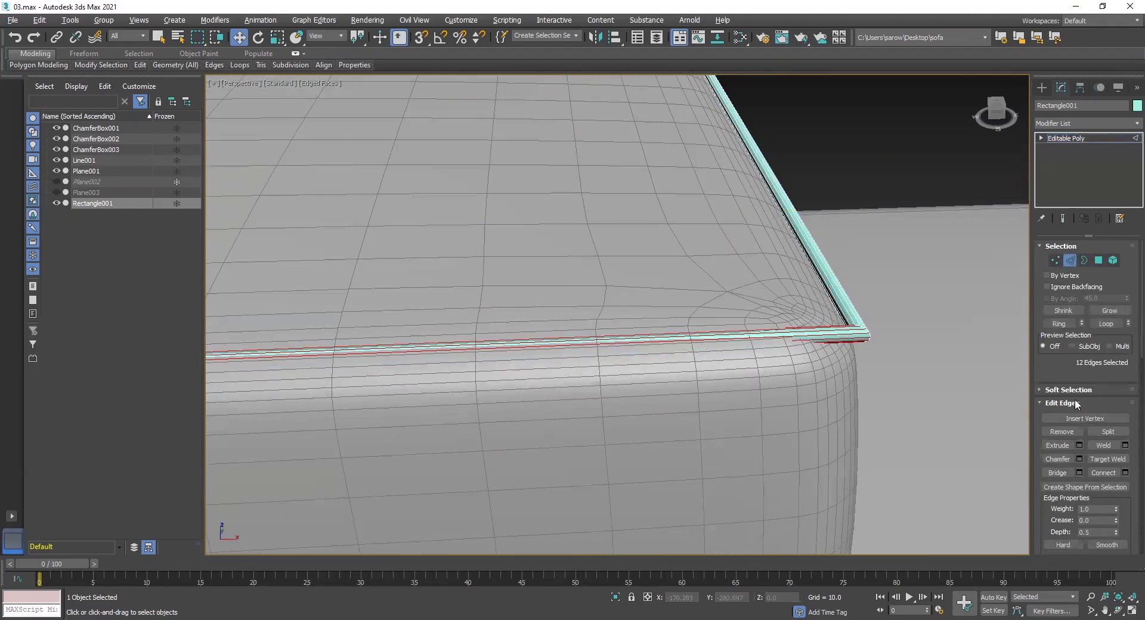
{"action": "left_click", "coordinate": [1126, 472]}
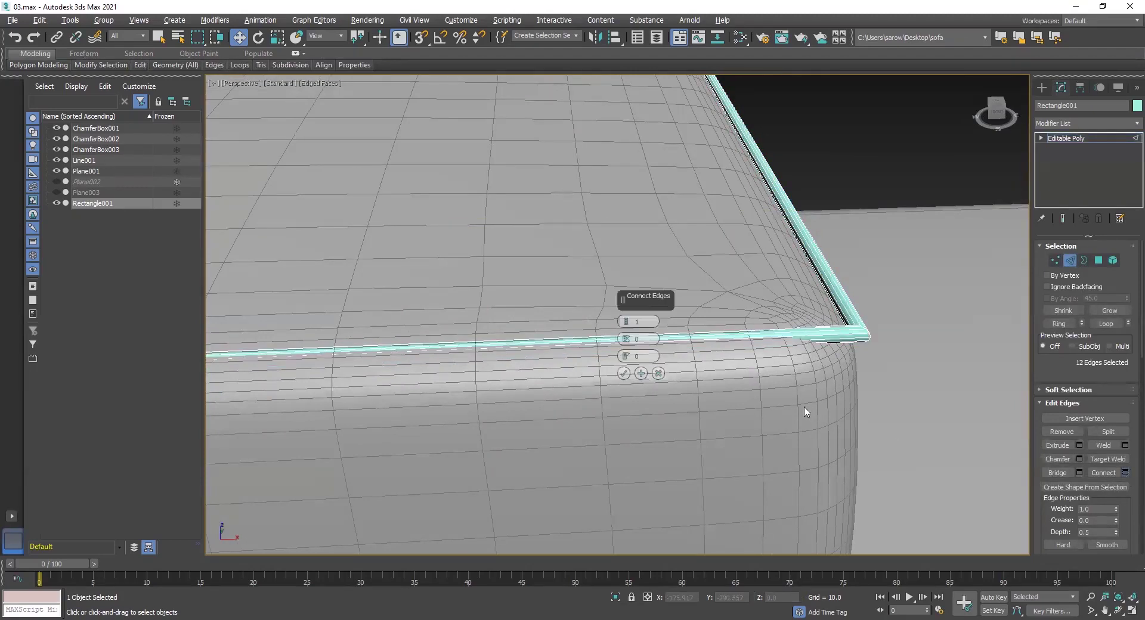
{"action": "left_click_drag", "start_coordinate": [649, 322], "coordinate": [629, 324]}
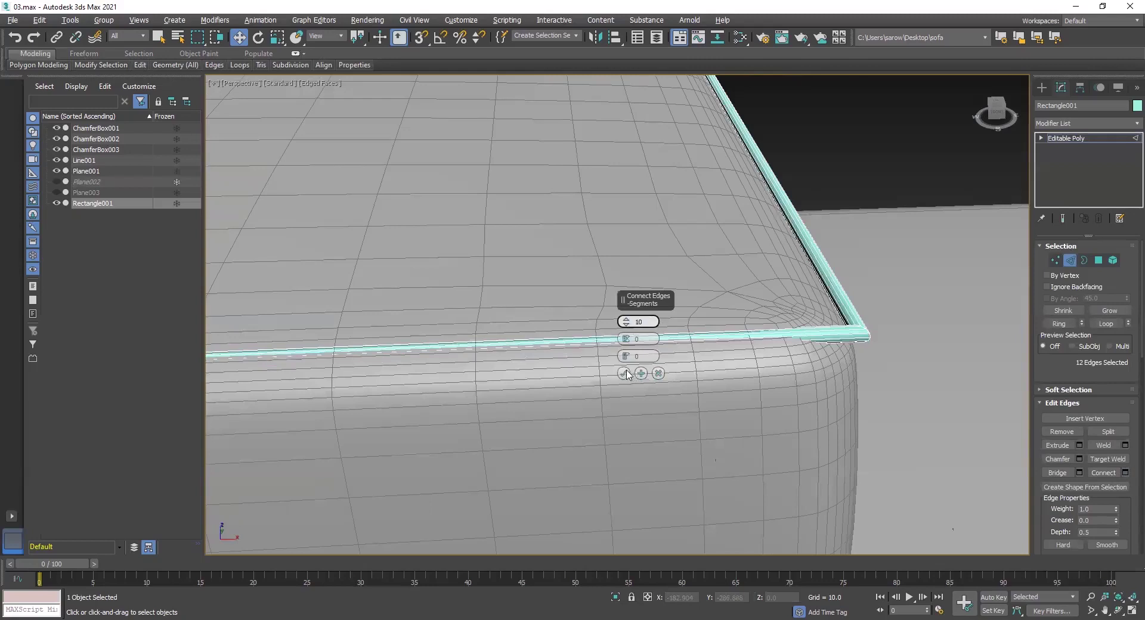
Examine the spacing of the new segments along the front piping and at its corner, in shaded and wireframe display.
{"action": "middle_click_drag", "start_coordinate": [708, 380], "coordinate": [767, 396], "text": "alt"}
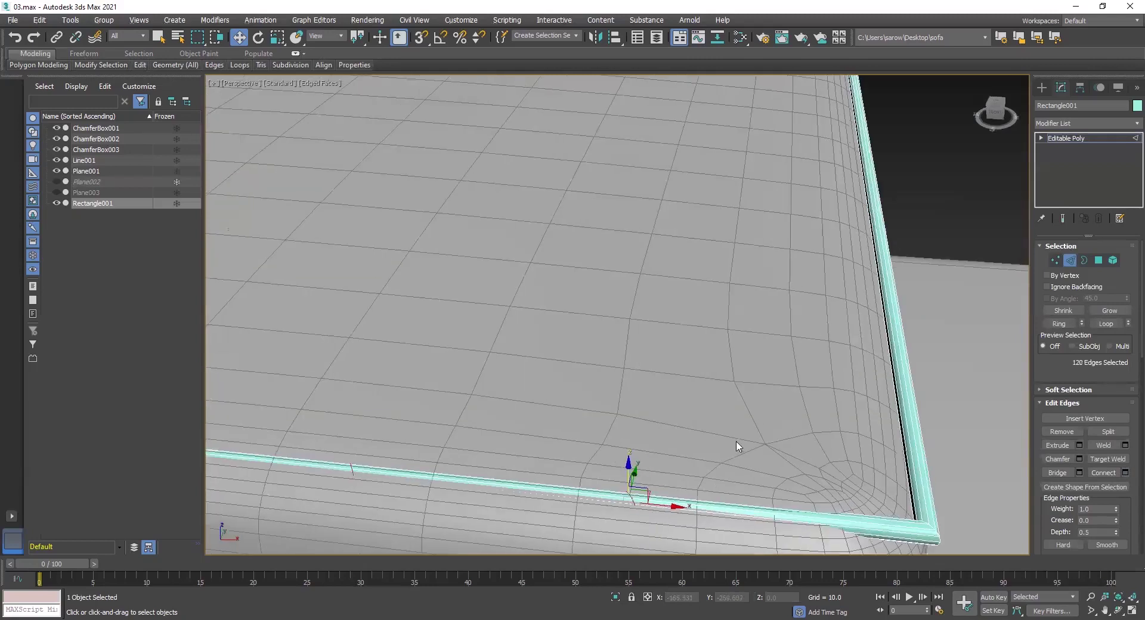
{"action": "middle_click_drag", "start_coordinate": [740, 449], "coordinate": [754, 399], "text": "alt"}
{"action": "scroll", "coordinate": [753, 400], "scroll_direction": "up", "scroll_amount": 3}
{"action": "scroll", "coordinate": [672, 430], "scroll_direction": "up", "scroll_amount": 3}
{"action": "scroll", "coordinate": [636, 439], "scroll_direction": "down", "scroll_amount": 4}
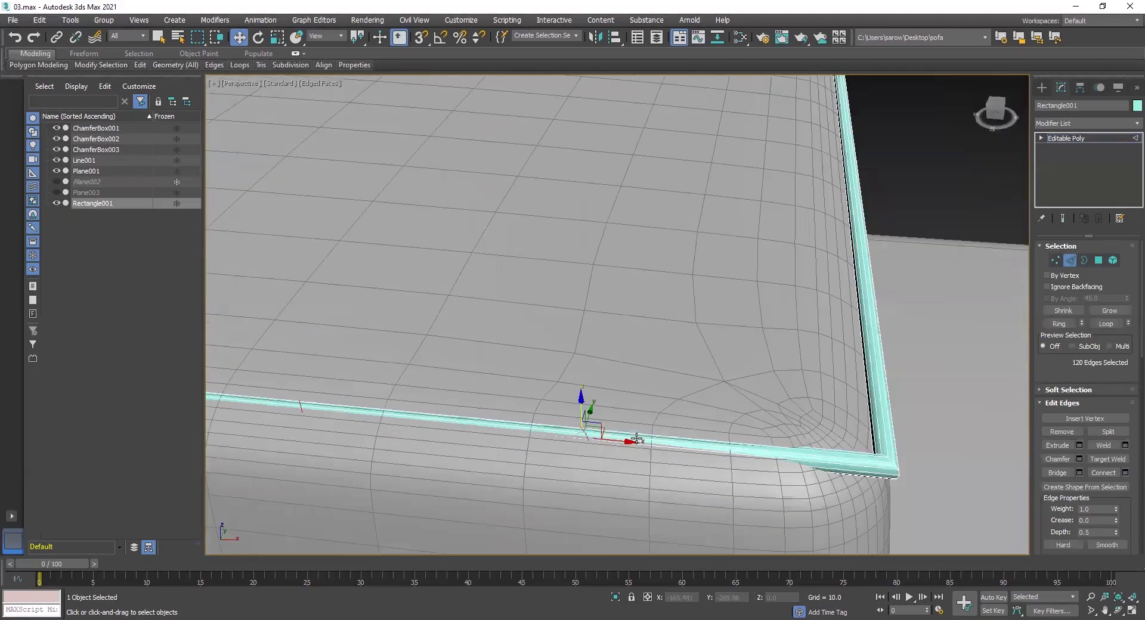
{"action": "middle_click_drag", "start_coordinate": [583, 439], "coordinate": [574, 440], "text": "alt"}
{"action": "middle_click_drag", "start_coordinate": [641, 391], "coordinate": [754, 416], "text": "alt"}
{"action": "scroll", "coordinate": [764, 416], "scroll_direction": "up", "scroll_amount": 4}
{"action": "middle_click_drag", "start_coordinate": [607, 381], "coordinate": [831, 383]}
{"action": "scroll", "coordinate": [817, 332], "scroll_direction": "up", "scroll_amount": 2}
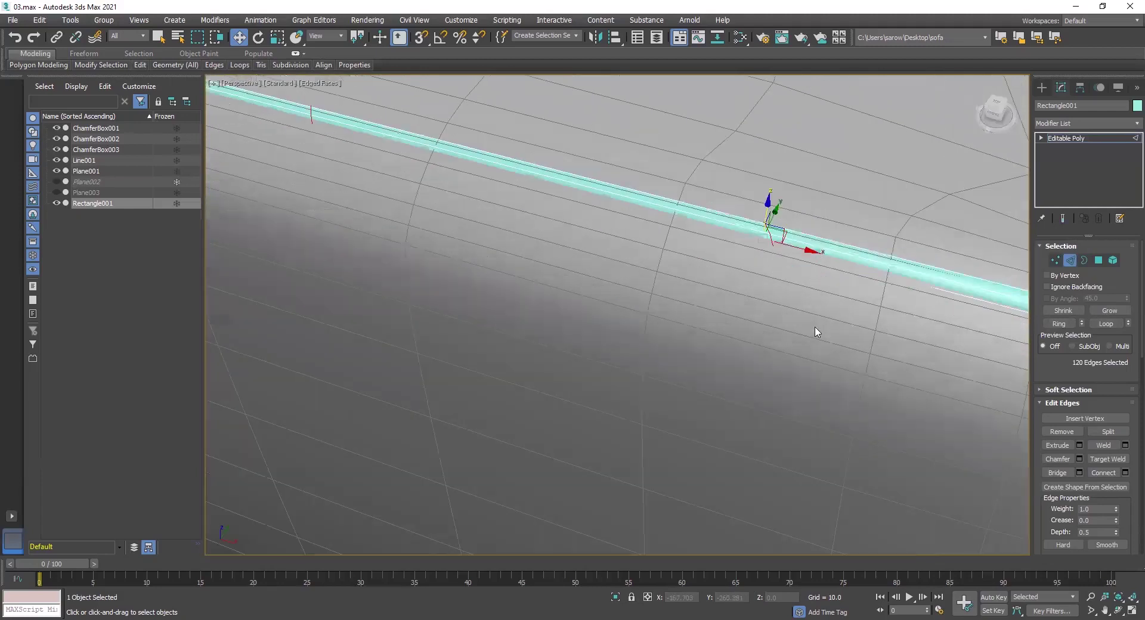
{"action": "mouse_move", "coordinate": [764, 273]}
{"action": "middle_mouse_down", "text": "alt"}
{"action": "mouse_move", "coordinate": [739, 262]}
{"action": "mouse_move", "coordinate": [712, 366]}
{"action": "mouse_move", "coordinate": [593, 371]}
{"action": "middle_mouse_up", "text": "alt"}
{"action": "key", "text": "F3"}
{"action": "scroll", "coordinate": [596, 366], "scroll_direction": "down", "scroll_amount": 2}
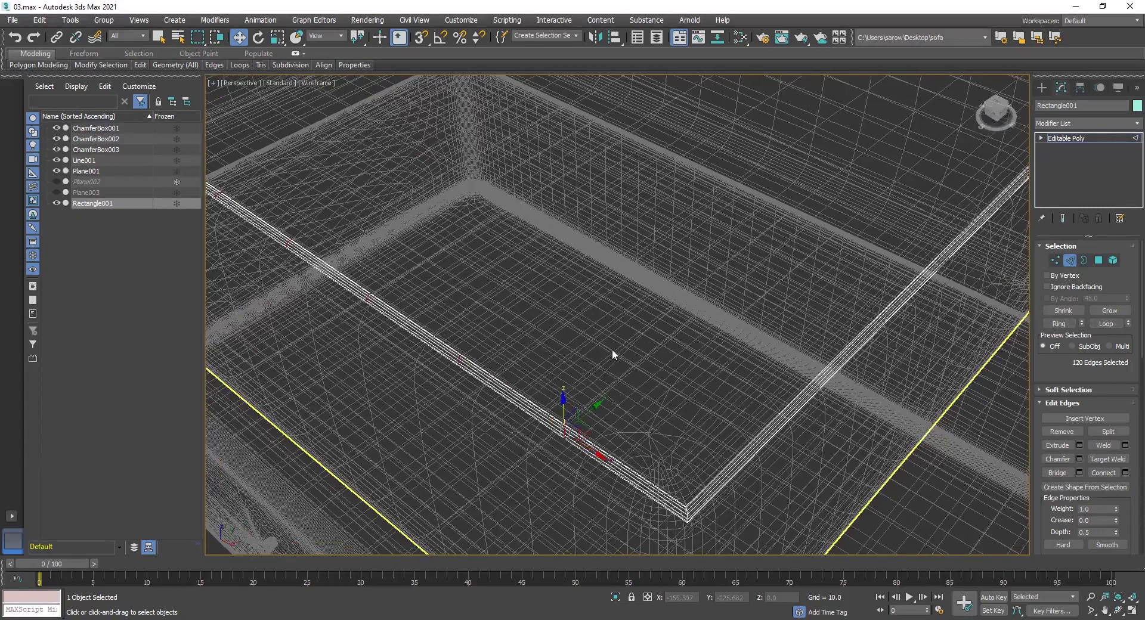
{"action": "middle_click_drag", "start_coordinate": [660, 384], "coordinate": [686, 402], "text": "alt"}
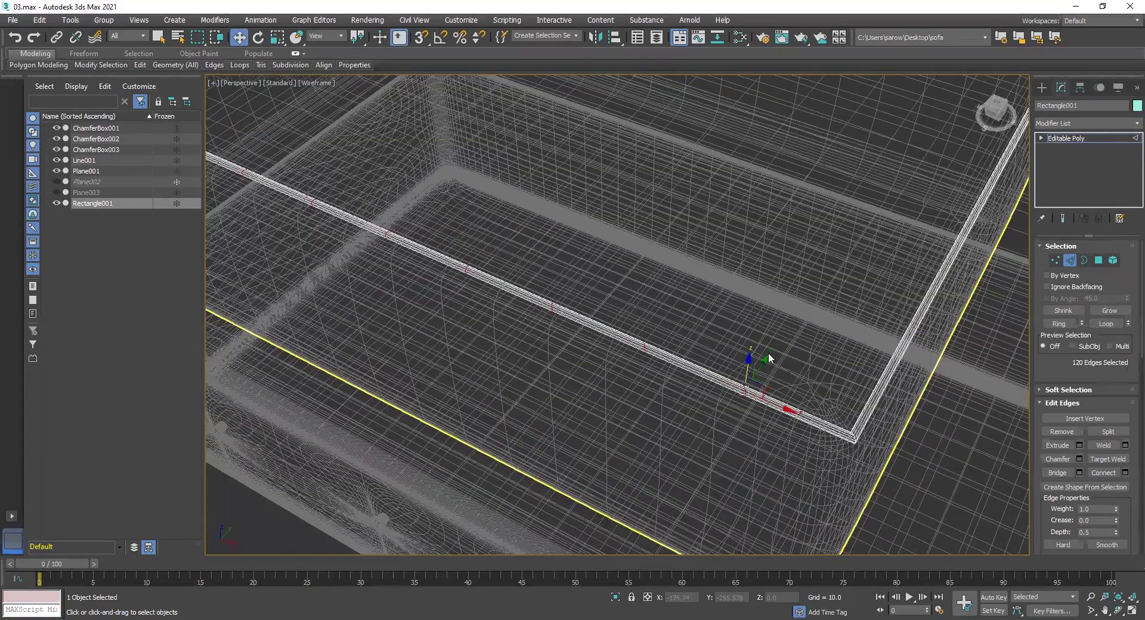
{"action": "scroll", "coordinate": [869, 343], "scroll_direction": "up", "scroll_amount": 2}
{"action": "middle_click_drag", "start_coordinate": [870, 344], "coordinate": [836, 353], "text": "alt"}
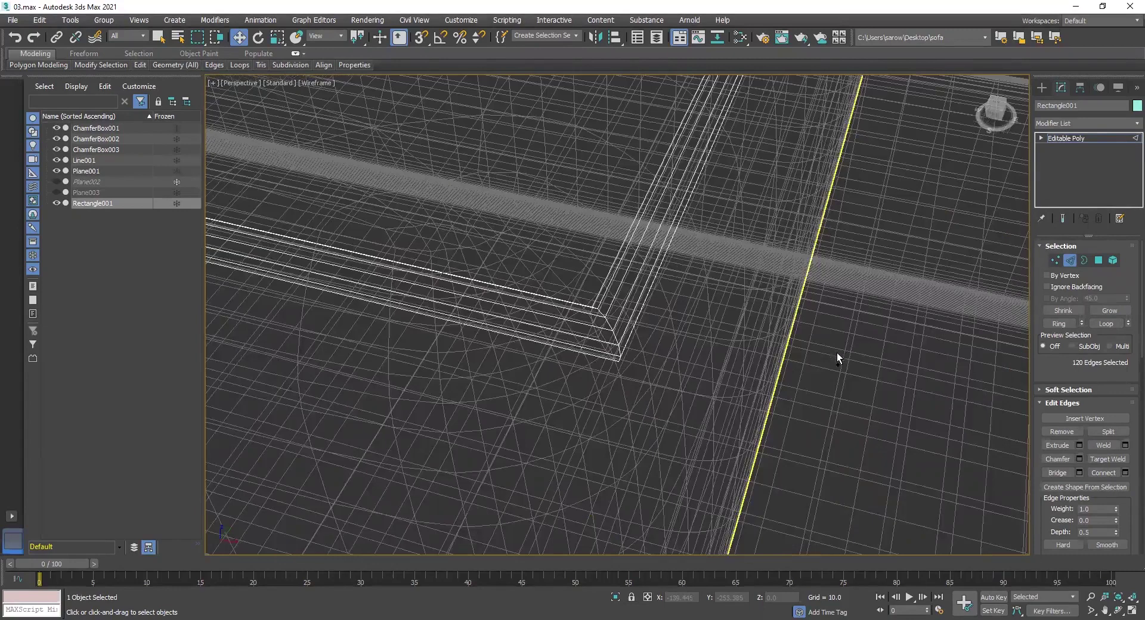
Undo the 10-segment connection and connect the front piping's lengthwise edges with 20 segments instead.
{"action": "key", "text": "ctrl+z"}
{"action": "middle_click_drag", "start_coordinate": [640, 366], "coordinate": [805, 407]}
{"action": "middle_click_drag", "start_coordinate": [547, 380], "coordinate": [575, 384], "text": "alt"}
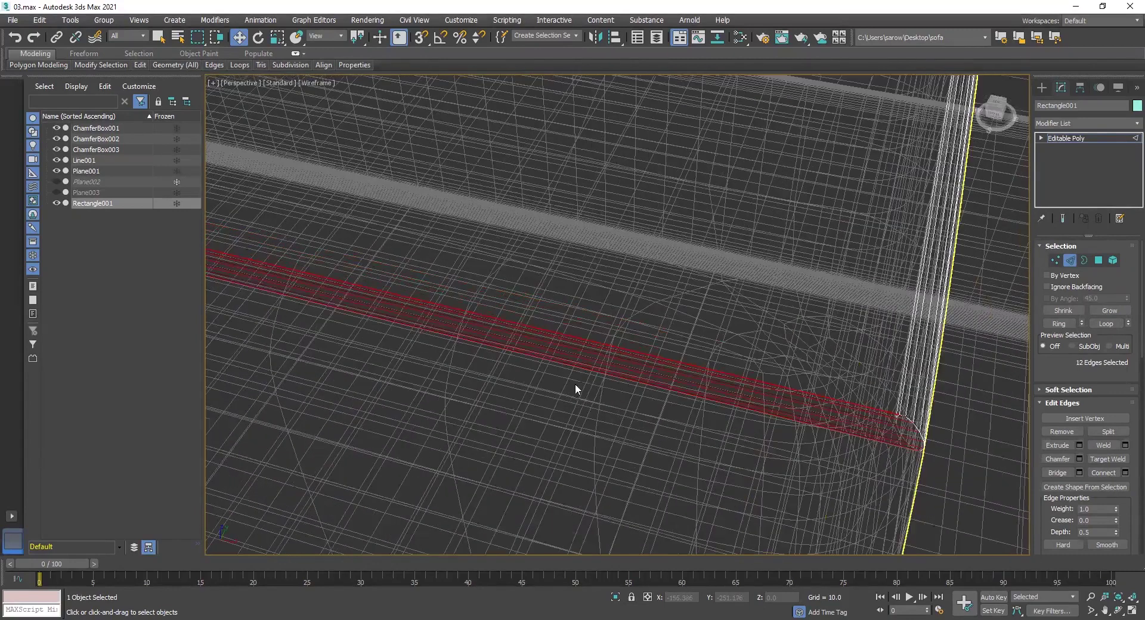
{"action": "middle_click_drag", "start_coordinate": [742, 410], "coordinate": [770, 417], "text": "alt"}
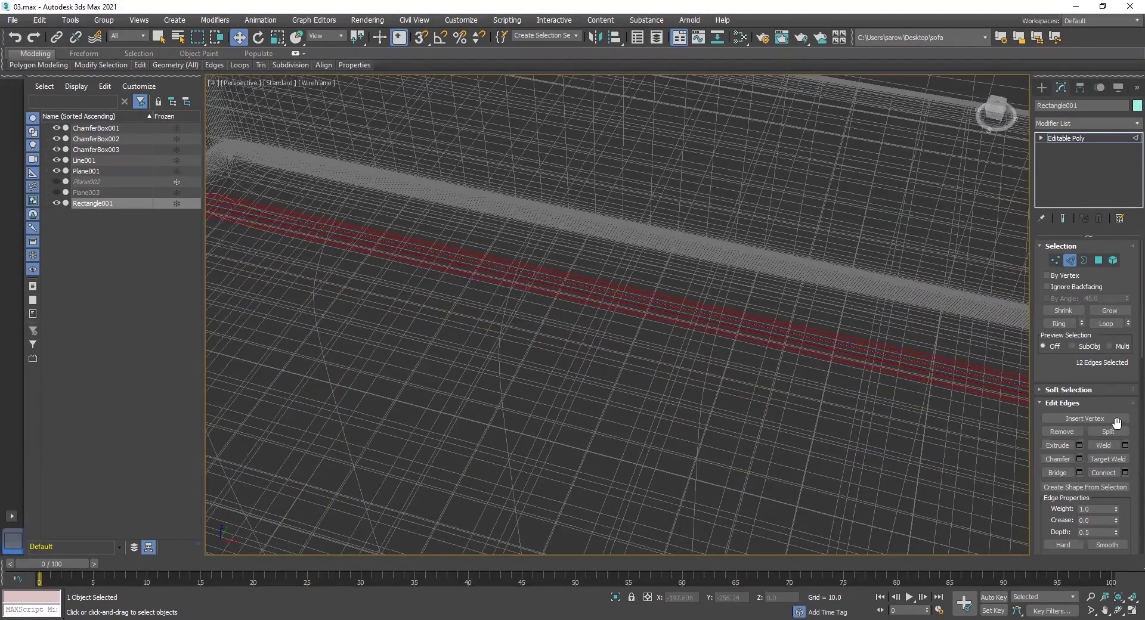
{"action": "left_click", "coordinate": [1126, 473]}
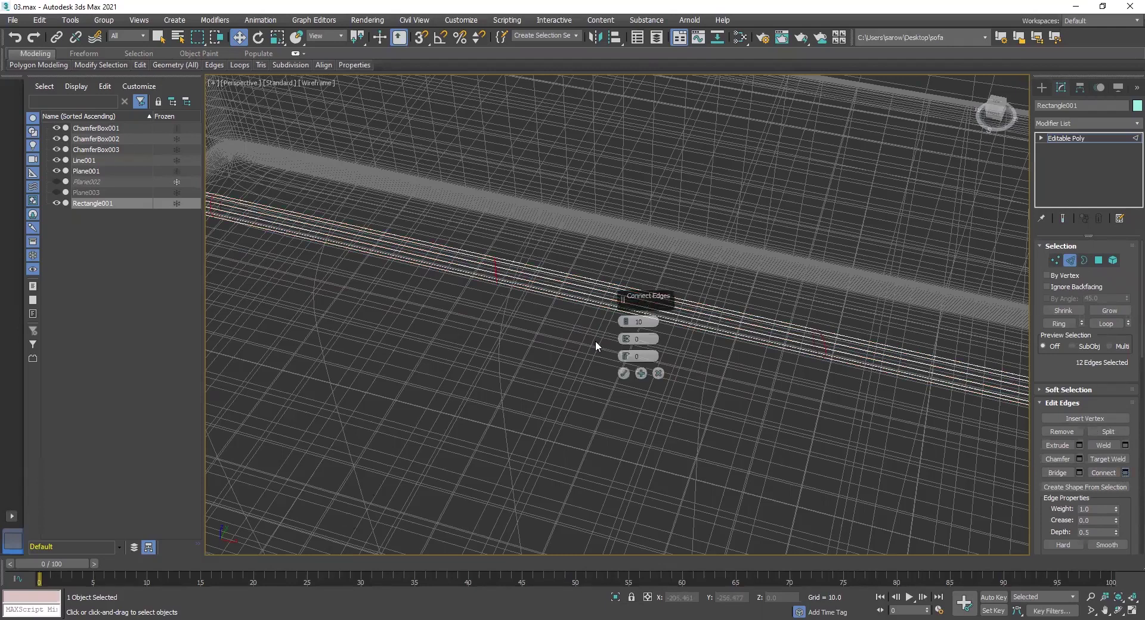
{"action": "type", "text": "30"}
{"action": "key", "text": "Return"}
{"action": "left_click_drag", "start_coordinate": [633, 321], "coordinate": [756, 402]}
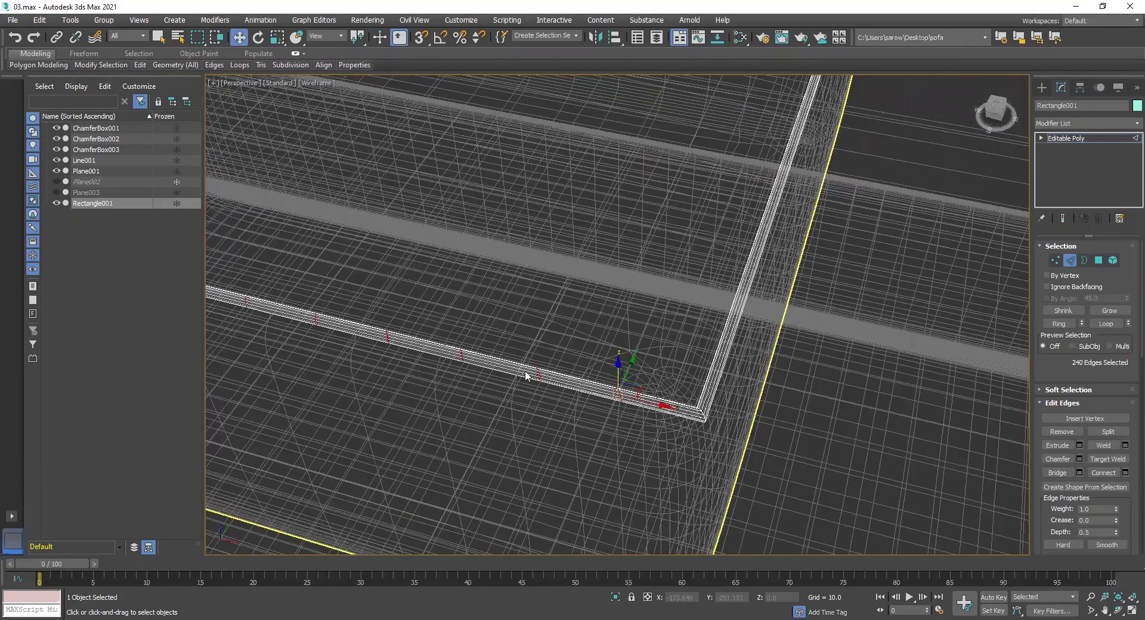
Connect the lengthwise edge rings of the piping's right side run and back run with 20 segments each.
{"action": "left_click", "coordinate": [620, 337]}
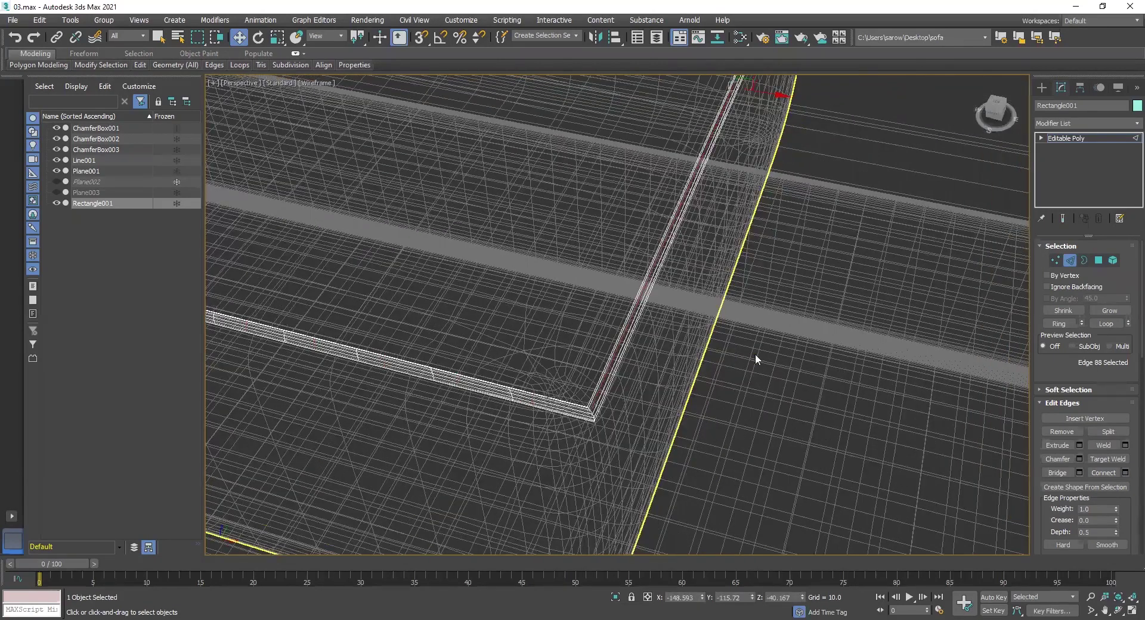
{"action": "key", "text": "alt+r"}
{"action": "left_click", "coordinate": [1124, 472]}
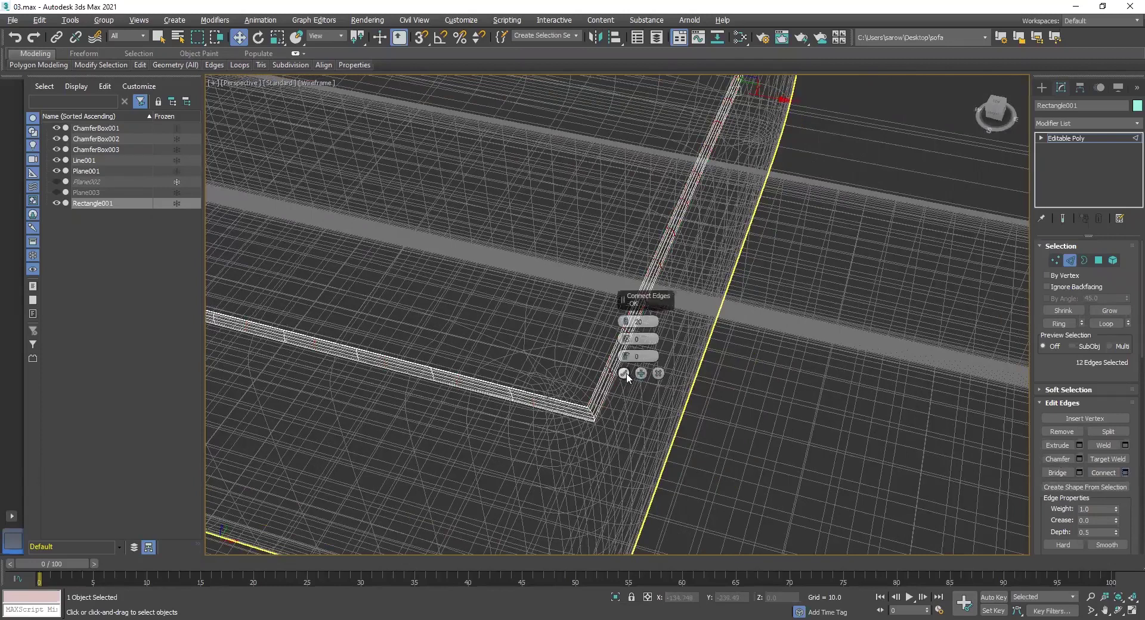
{"action": "middle_click_drag", "start_coordinate": [739, 21], "coordinate": [848, 149]}
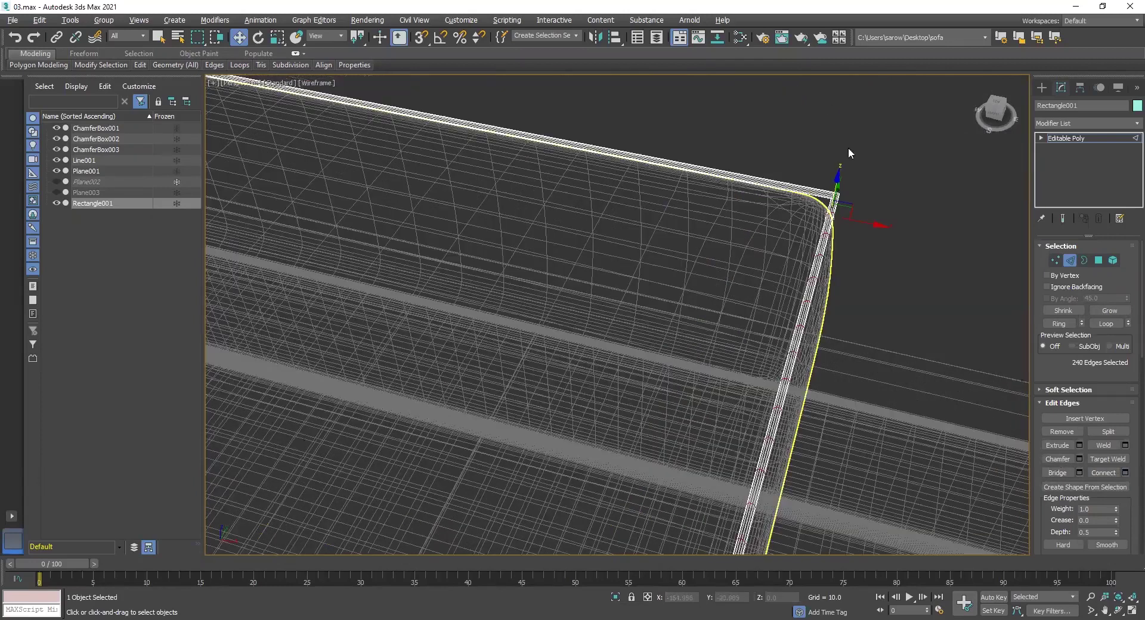
{"action": "left_click", "coordinate": [792, 183]}
{"action": "key", "text": "alt+r"}
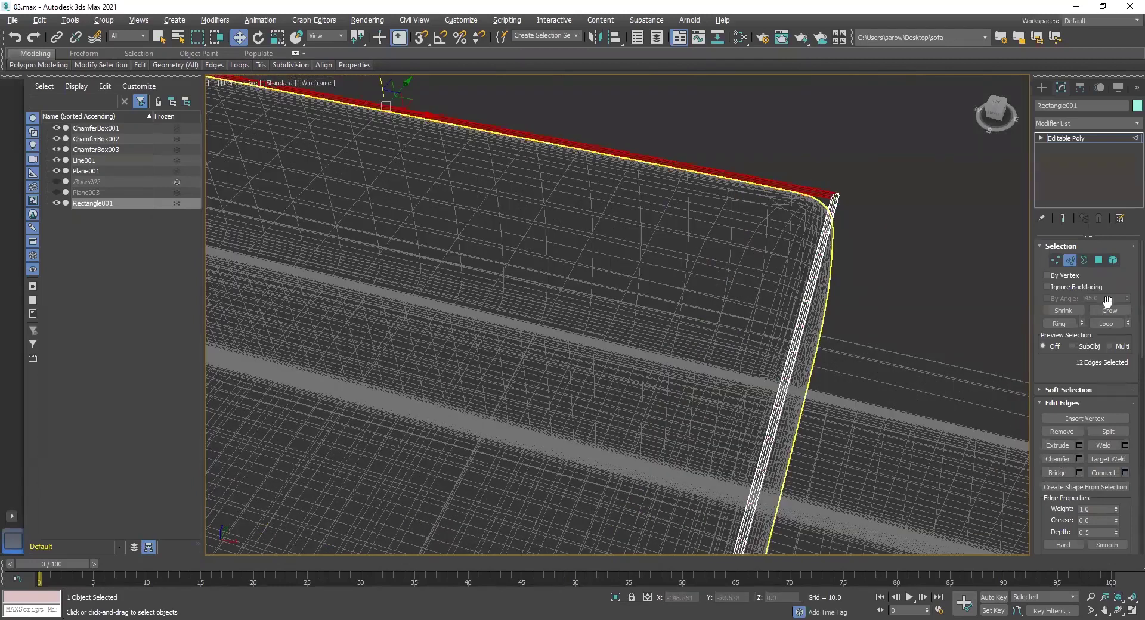
{"action": "left_click", "coordinate": [1125, 473]}
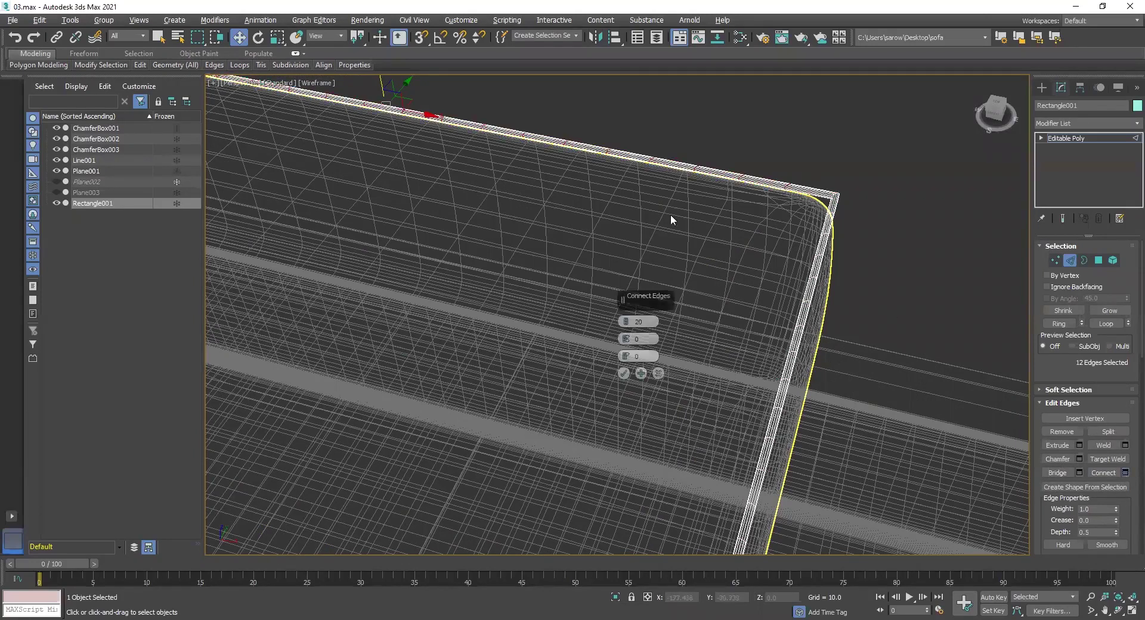
Connect the lengthwise edge ring of the piping's left side run with 20 segments and leave edge editing.
{"action": "middle_click_drag", "start_coordinate": [465, 327], "coordinate": [930, 391]}
{"action": "left_click", "coordinate": [499, 302]}
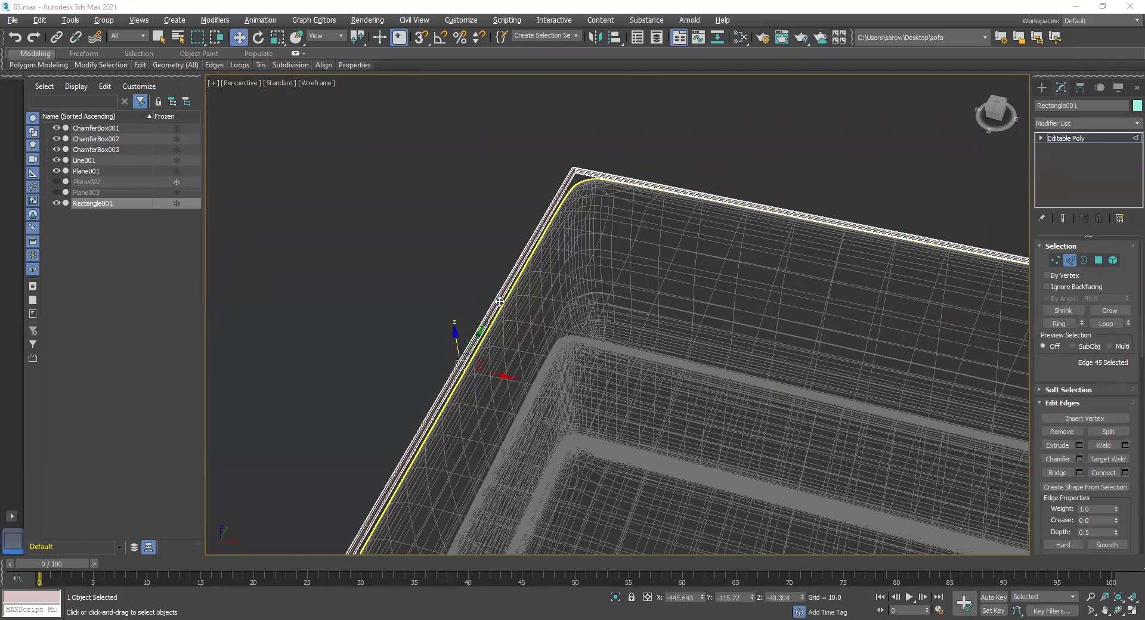
{"action": "key", "text": "alt+r"}
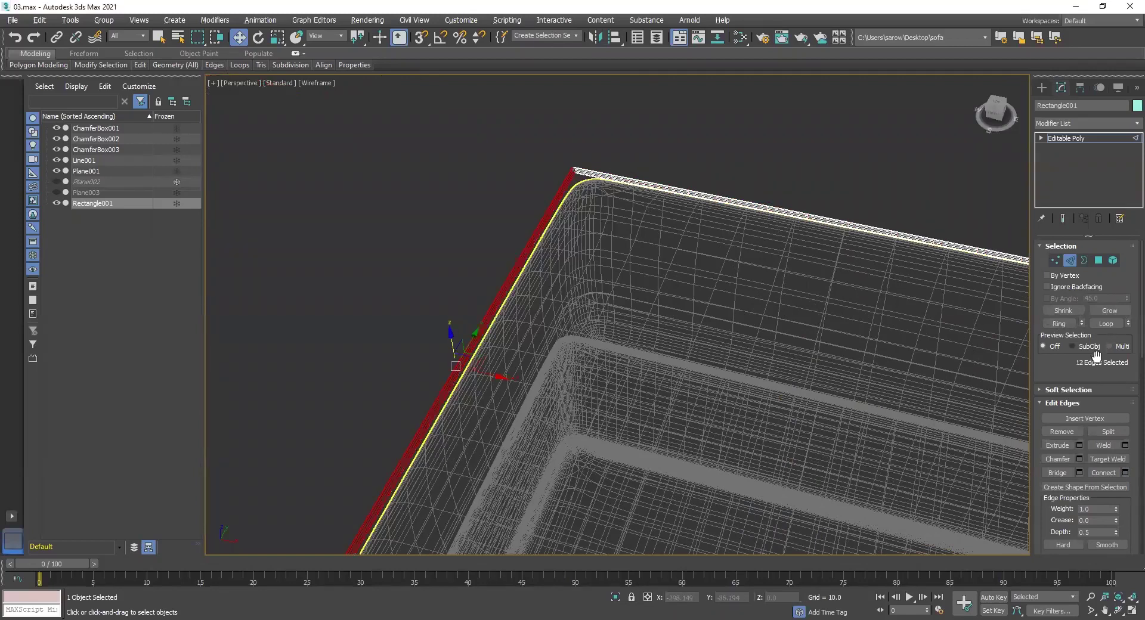
{"action": "left_click", "coordinate": [1125, 473]}
{"action": "left_click", "coordinate": [624, 375]}
{"action": "middle_click_drag", "start_coordinate": [690, 324], "coordinate": [472, 66]}
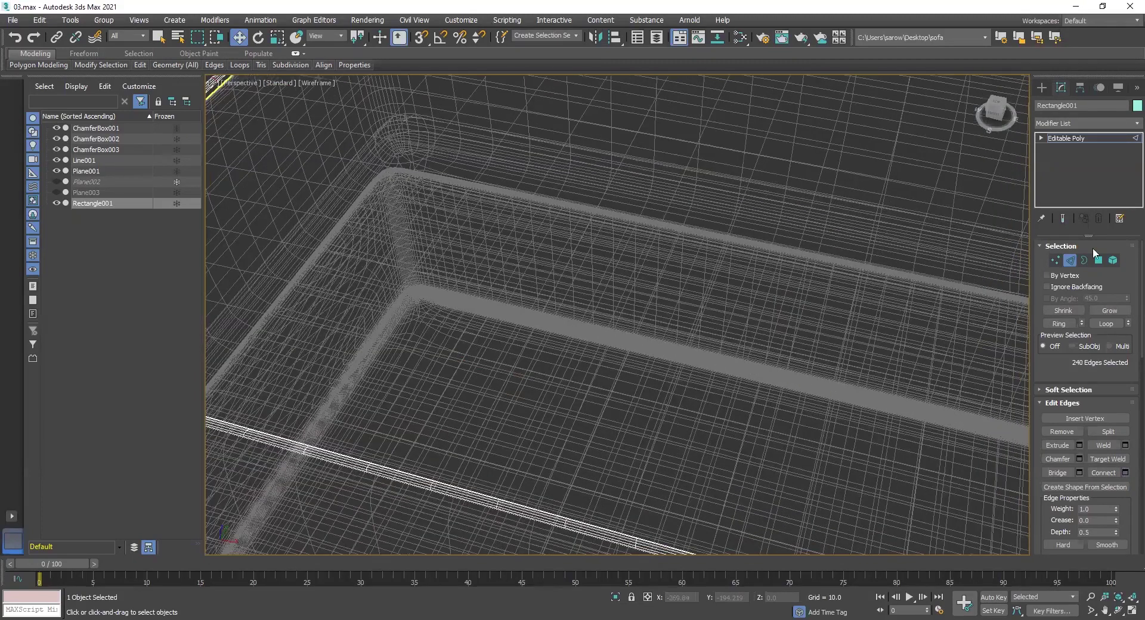
{"action": "left_click", "coordinate": [1076, 141]}
Apply a TurboSmooth modifier to the piping and inspect the smoothed front-right corner.
{"action": "scroll", "coordinate": [777, 315], "scroll_direction": "down", "scroll_amount": 5}
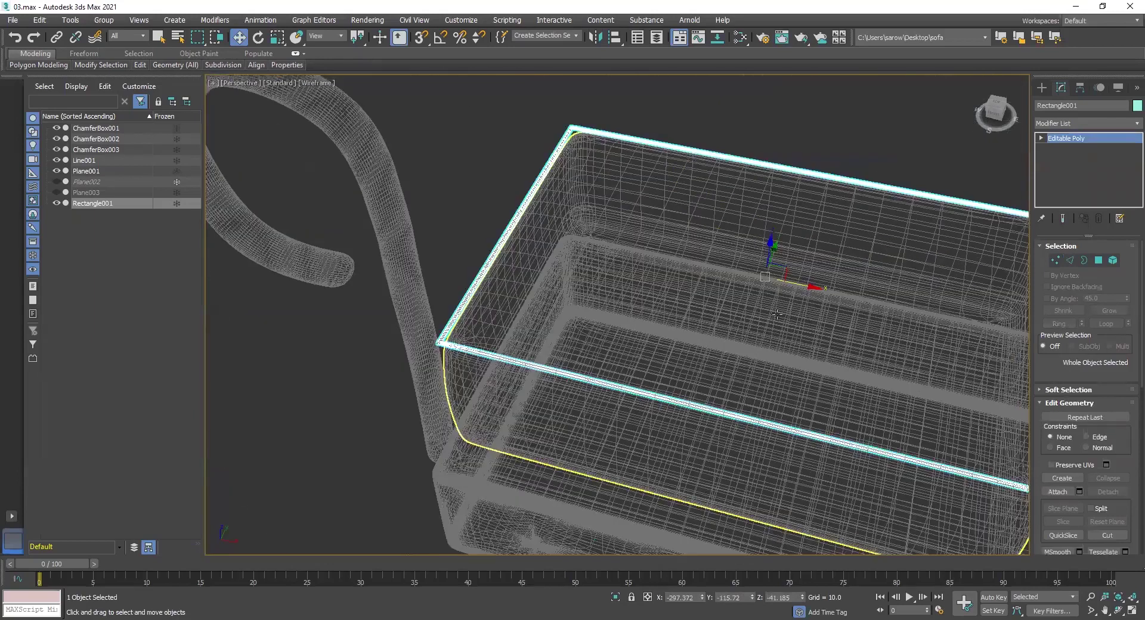
{"action": "middle_click_drag", "start_coordinate": [1025, 266], "coordinate": [896, 242]}
{"action": "left_click", "coordinate": [1072, 122]}
{"action": "type", "text": "tu"}
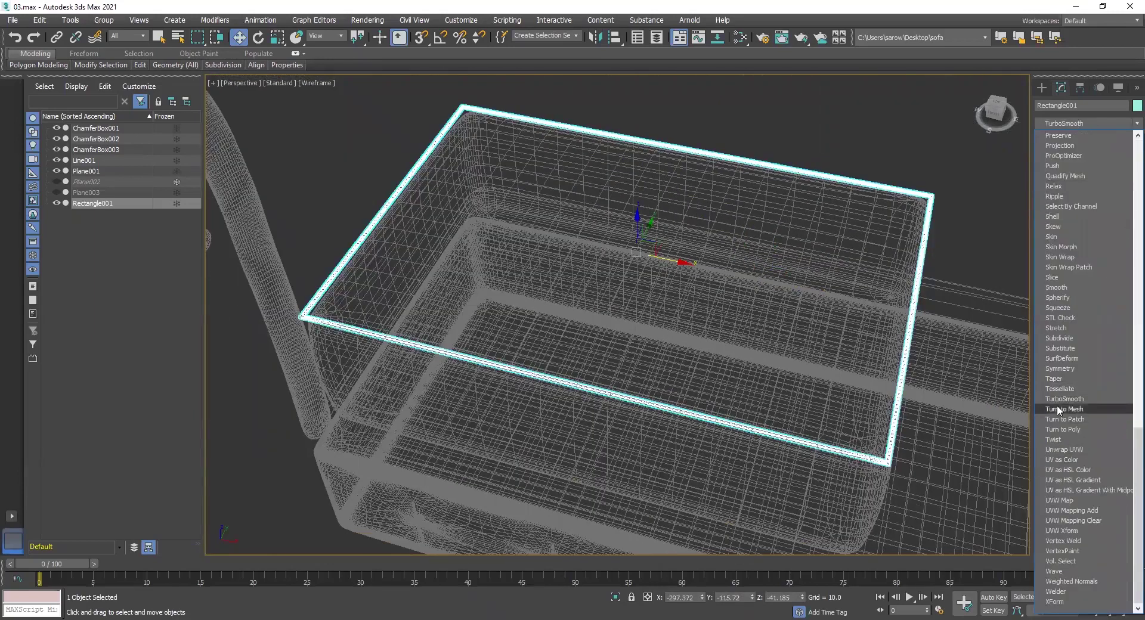
{"action": "left_click", "coordinate": [1062, 399]}
{"action": "scroll", "coordinate": [884, 442], "scroll_direction": "up", "scroll_amount": 4}
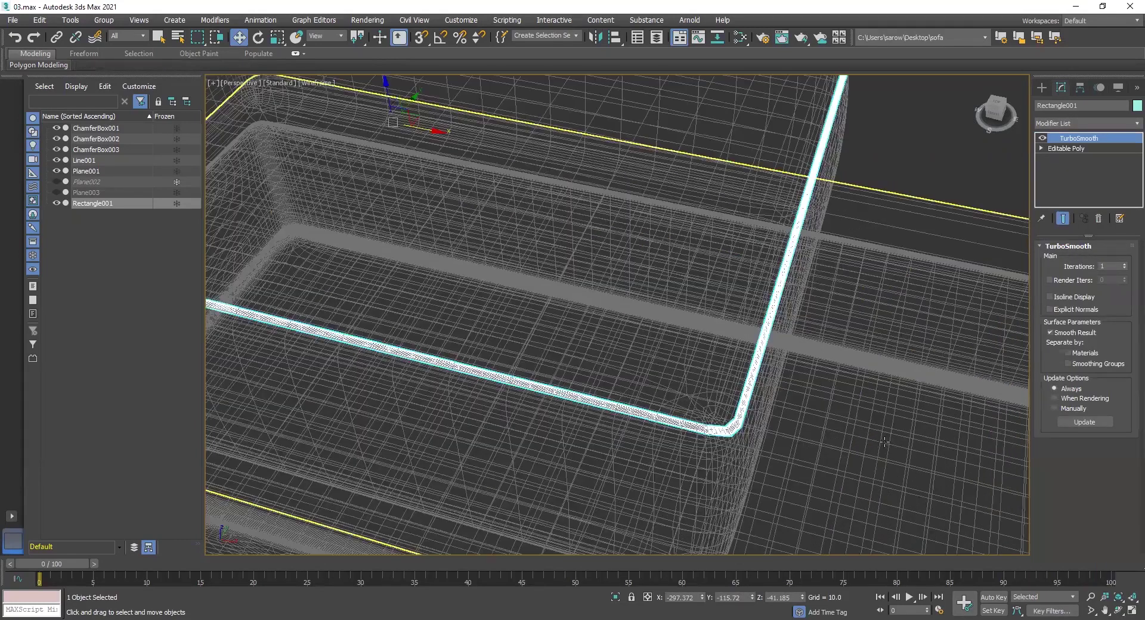
{"action": "scroll", "coordinate": [770, 425], "scroll_direction": "up", "scroll_amount": 3}
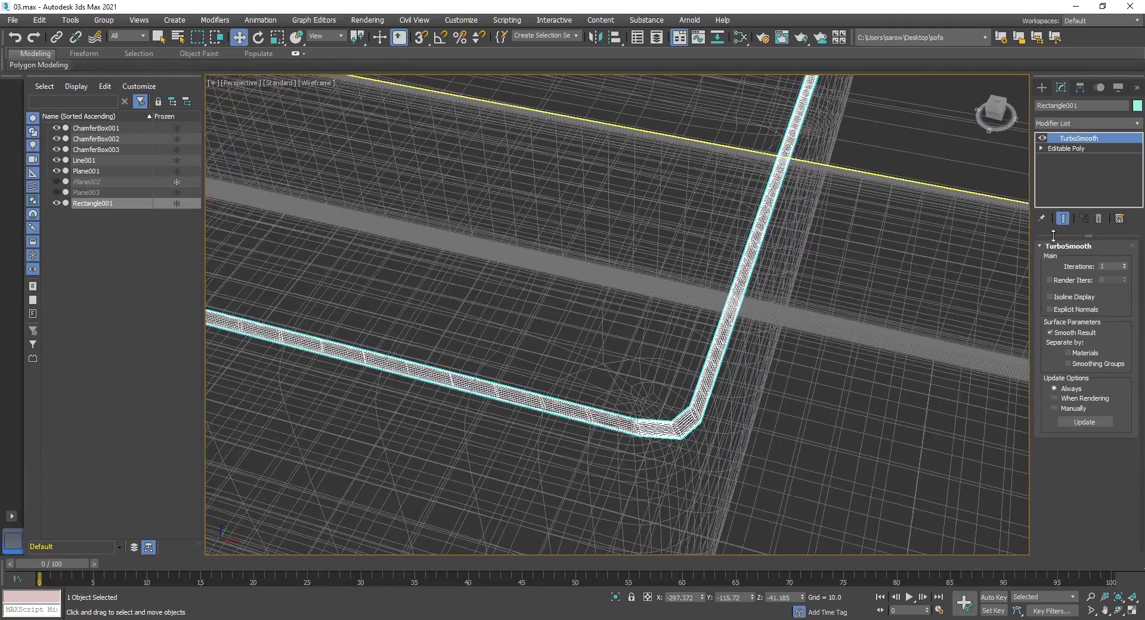
Select the Editable Poly vertices at the piping's front-right and back-right corners in shaded display.
{"action": "left_click", "coordinate": [1070, 150]}
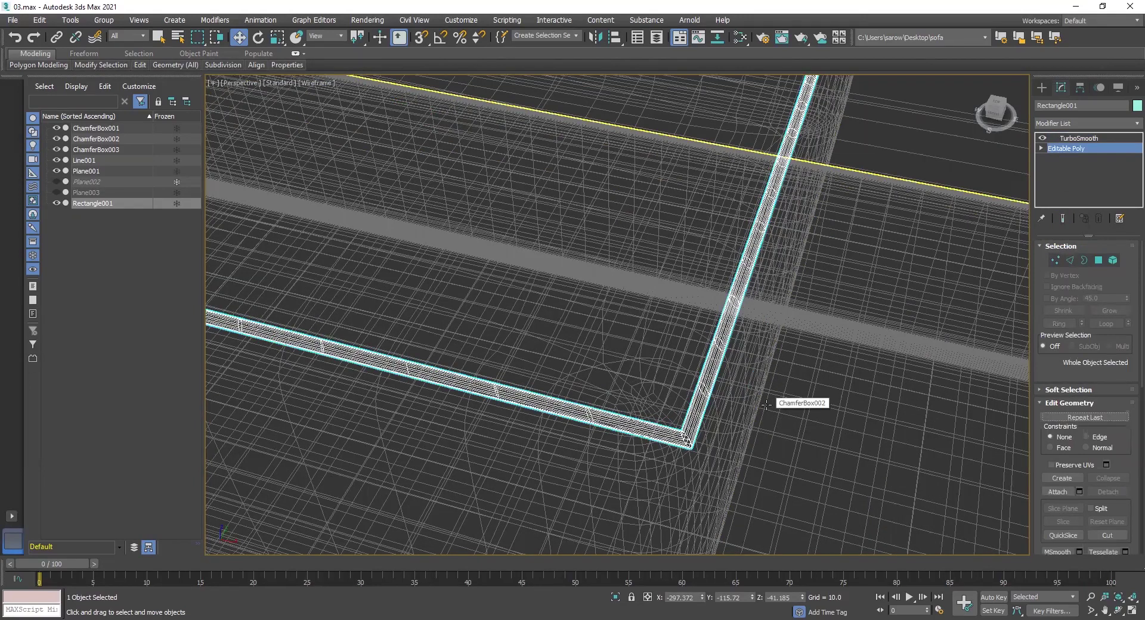
{"action": "mouse_move", "coordinate": [802, 387]}
{"action": "middle_mouse_down"}
{"action": "mouse_move", "coordinate": [780, 382]}
{"action": "mouse_move", "coordinate": [802, 374]}
{"action": "mouse_move", "coordinate": [800, 347]}
{"action": "mouse_move", "coordinate": [775, 352]}
{"action": "middle_mouse_up"}
{"action": "key", "text": "F3"}
{"action": "scroll", "coordinate": [823, 359], "scroll_direction": "down", "scroll_amount": 2}
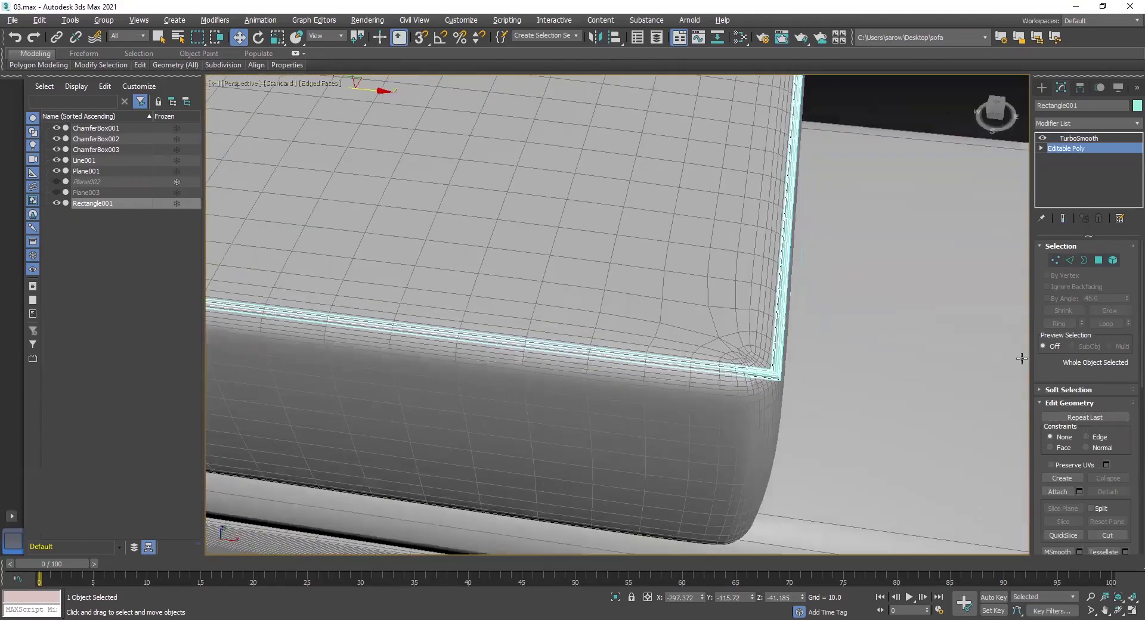
{"action": "left_click", "coordinate": [1056, 260]}
{"action": "left_click_drag", "start_coordinate": [775, 430], "coordinate": [741, 385]}
{"action": "mouse_move", "coordinate": [716, 382]}
{"action": "middle_mouse_down", "text": "alt"}
{"action": "mouse_move", "coordinate": [799, 255]}
{"action": "mouse_move", "coordinate": [721, 367]}
{"action": "middle_mouse_up", "text": "alt"}
{"action": "scroll", "coordinate": [708, 230], "scroll_direction": "up", "scroll_amount": 4}
{"action": "left_click_drag", "start_coordinate": [720, 224], "coordinate": [662, 266]}
Add the vertices at the piping's back-left and front-left corners to the vertex selection.
{"action": "middle_click_drag", "start_coordinate": [262, 220], "coordinate": [134, 366]}
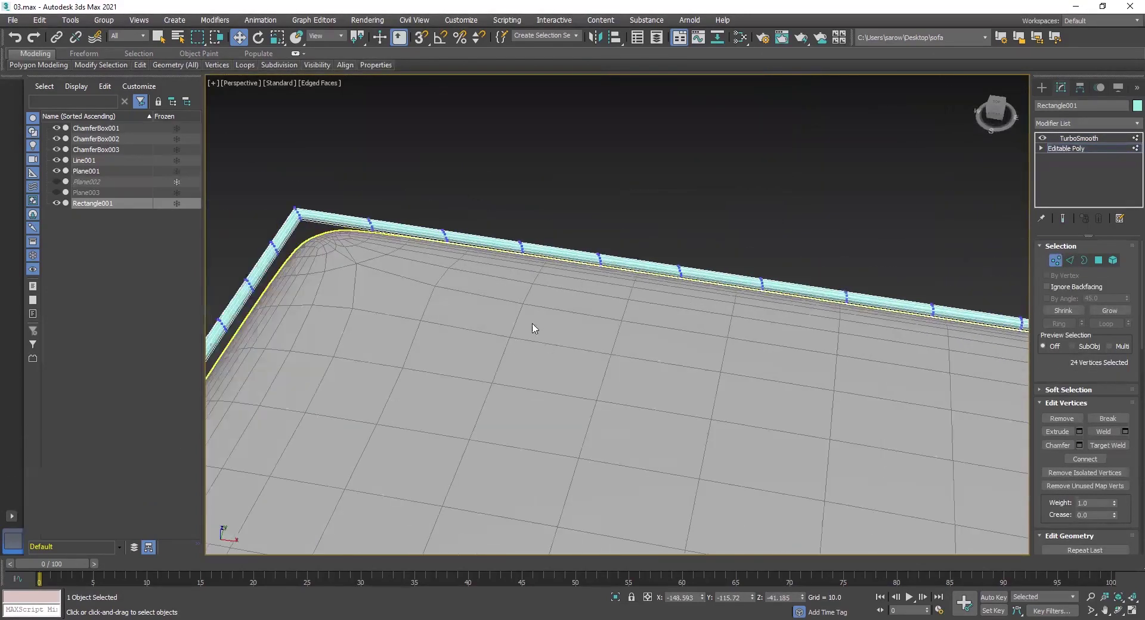
{"action": "middle_click_drag", "start_coordinate": [534, 329], "coordinate": [523, 362], "text": "alt"}
{"action": "left_click_drag", "start_coordinate": [484, 335], "coordinate": [456, 381], "text": "ctrl"}
{"action": "mouse_move", "coordinate": [522, 429]}
{"action": "middle_mouse_down"}
{"action": "mouse_move", "coordinate": [536, 248]}
{"action": "mouse_move", "coordinate": [475, 284]}
{"action": "mouse_move", "coordinate": [504, 154]}
{"action": "middle_mouse_up"}
{"action": "middle_click_drag", "start_coordinate": [456, 270], "coordinate": [500, 173]}
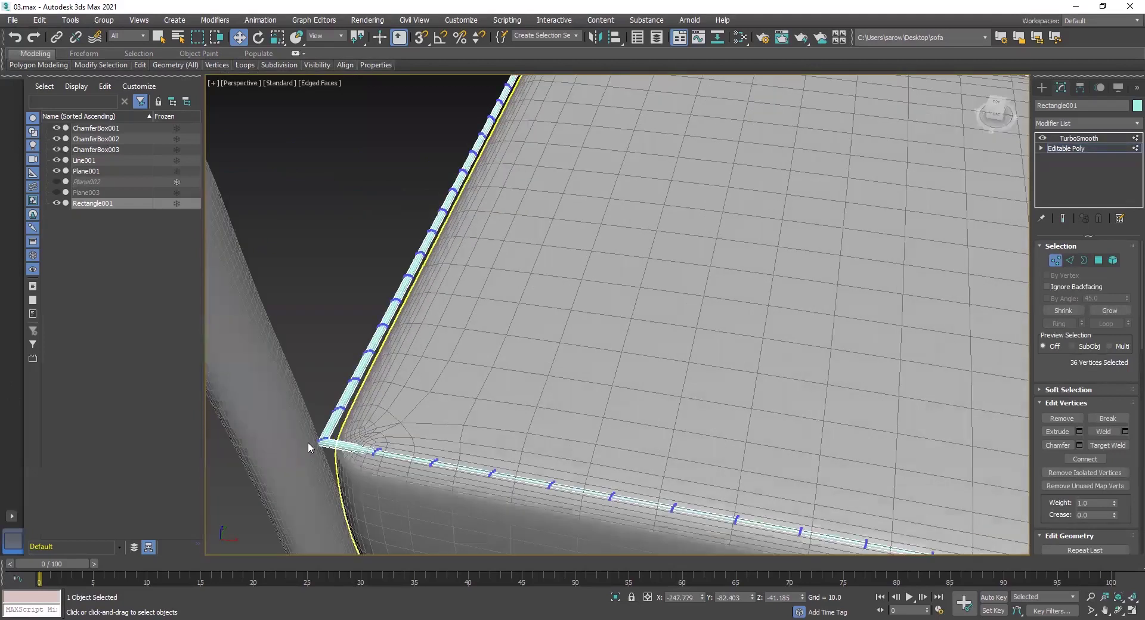
{"action": "left_click_drag", "start_coordinate": [351, 437], "coordinate": [350, 423], "text": "ctrl"}
{"action": "scroll", "coordinate": [690, 415], "scroll_direction": "down", "scroll_amount": 3}
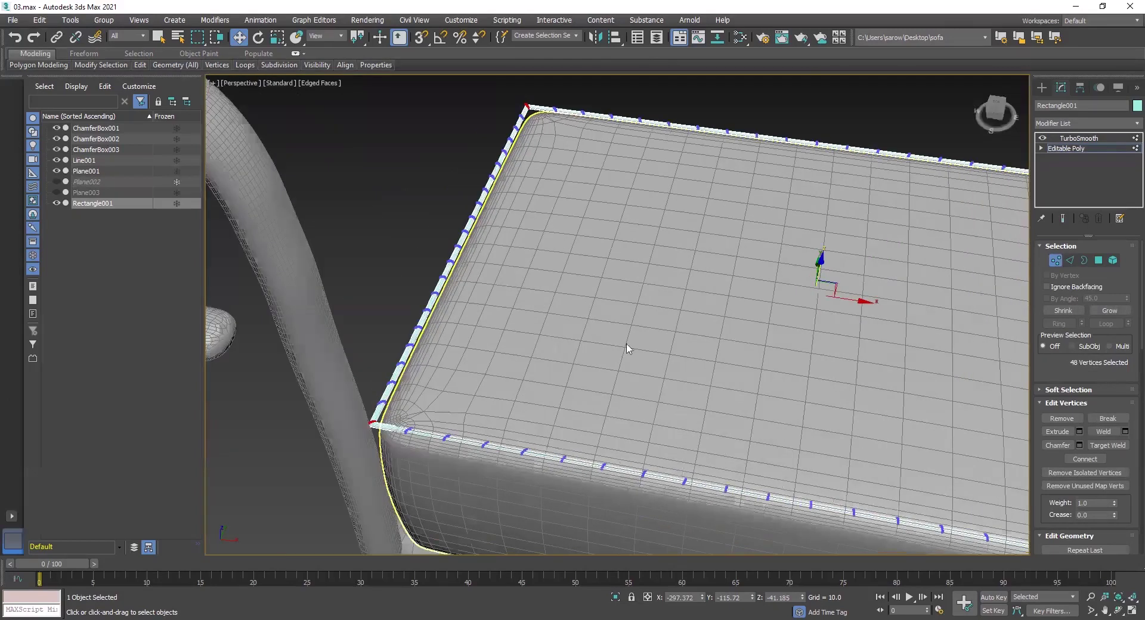
Lower the selected corner vertices by about 1.6 units in the front view to follow the cushion's rounded corners.
{"action": "middle_click_drag", "start_coordinate": [683, 386], "coordinate": [641, 350]}
{"action": "key", "text": "alt+w"}
{"action": "middle_click", "coordinate": [776, 232]}
{"action": "key", "text": "alt+w"}
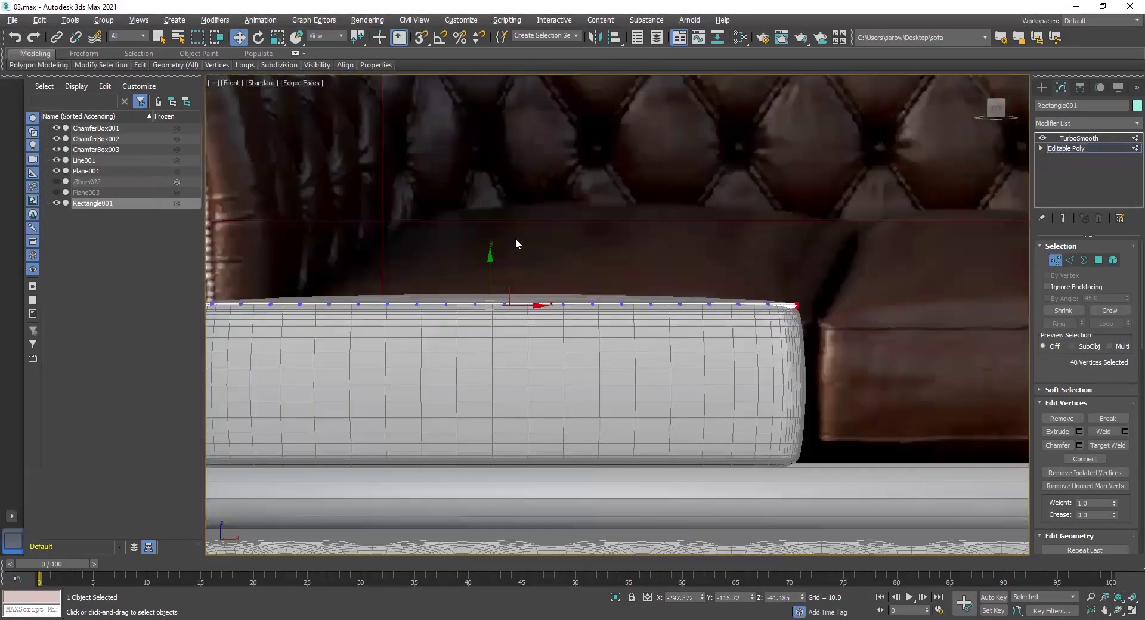
{"action": "scroll", "coordinate": [516, 241], "scroll_direction": "up", "scroll_amount": 4}
{"action": "scroll", "coordinate": [672, 294], "scroll_direction": "up", "scroll_amount": 1}
{"action": "middle_click_drag", "start_coordinate": [672, 294], "coordinate": [501, 199]}
{"action": "scroll", "coordinate": [572, 197], "scroll_direction": "down", "scroll_amount": 1}
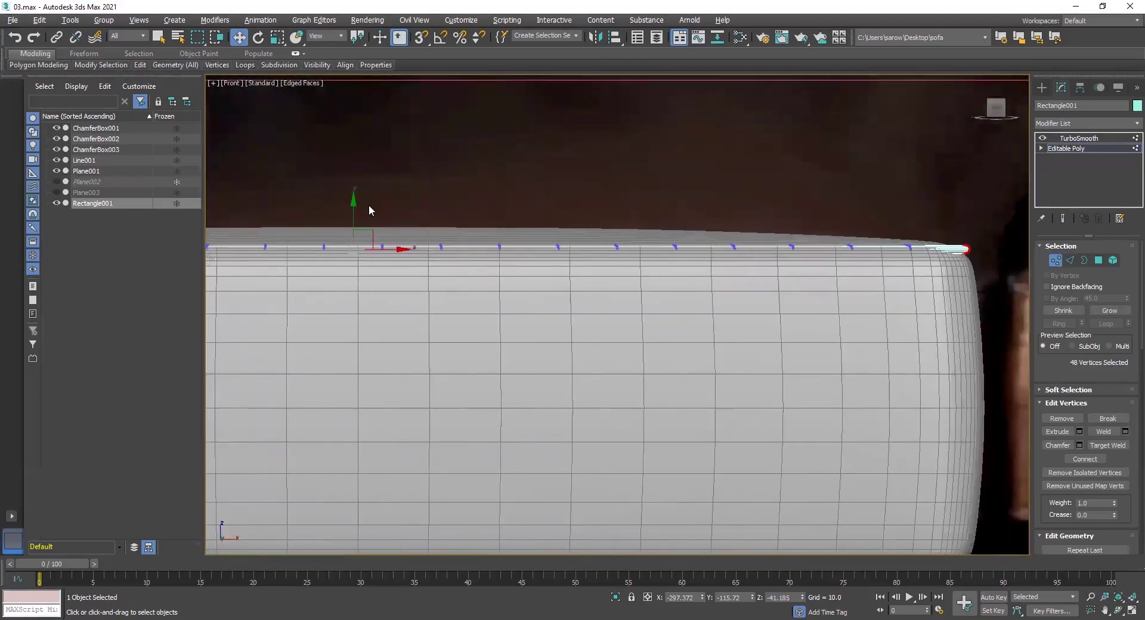
{"action": "left_click_drag", "start_coordinate": [355, 203], "coordinate": [355, 210]}
{"action": "middle_click_drag", "start_coordinate": [508, 318], "coordinate": [602, 330]}
{"action": "scroll", "coordinate": [601, 329], "scroll_direction": "down", "scroll_amount": 2}
{"action": "middle_click_drag", "start_coordinate": [398, 309], "coordinate": [557, 306]}
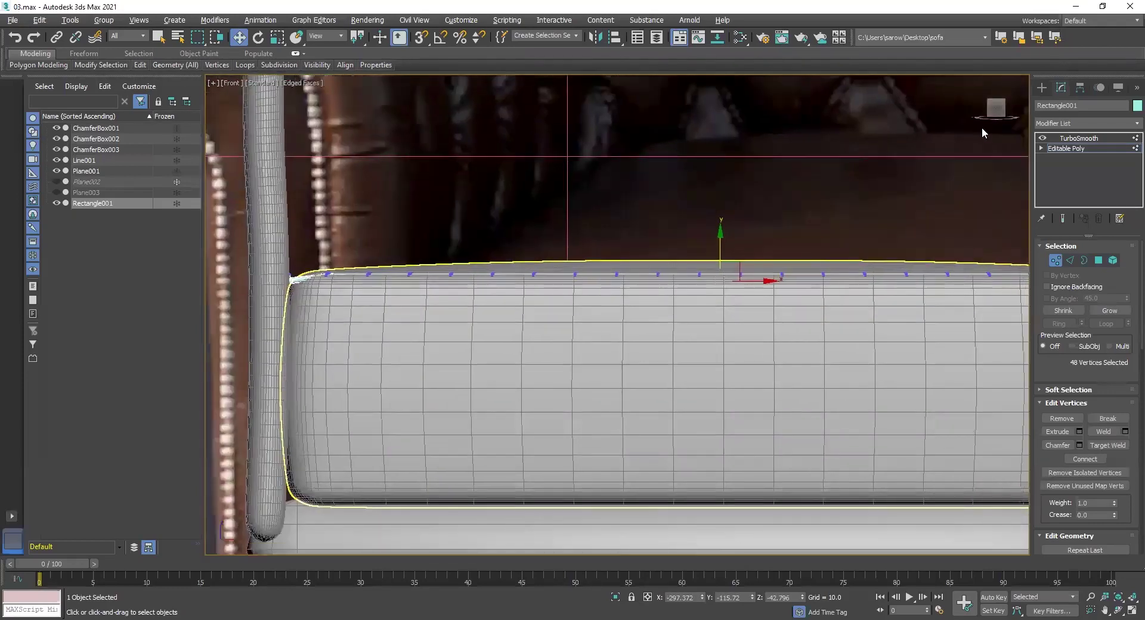
Leave vertex editing and add a Mirror modifier above the piping's TurboSmooth in the perspective view.
{"action": "left_click", "coordinate": [1067, 148]}
{"action": "middle_click_drag", "start_coordinate": [724, 279], "coordinate": [484, 277]}
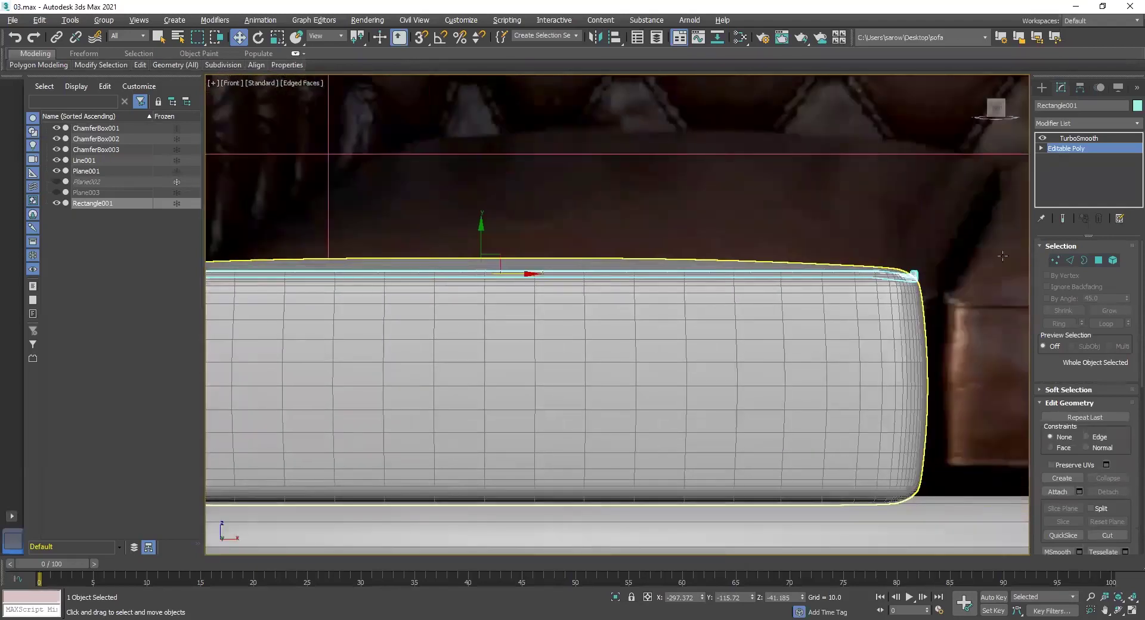
{"action": "left_click", "coordinate": [1078, 139]}
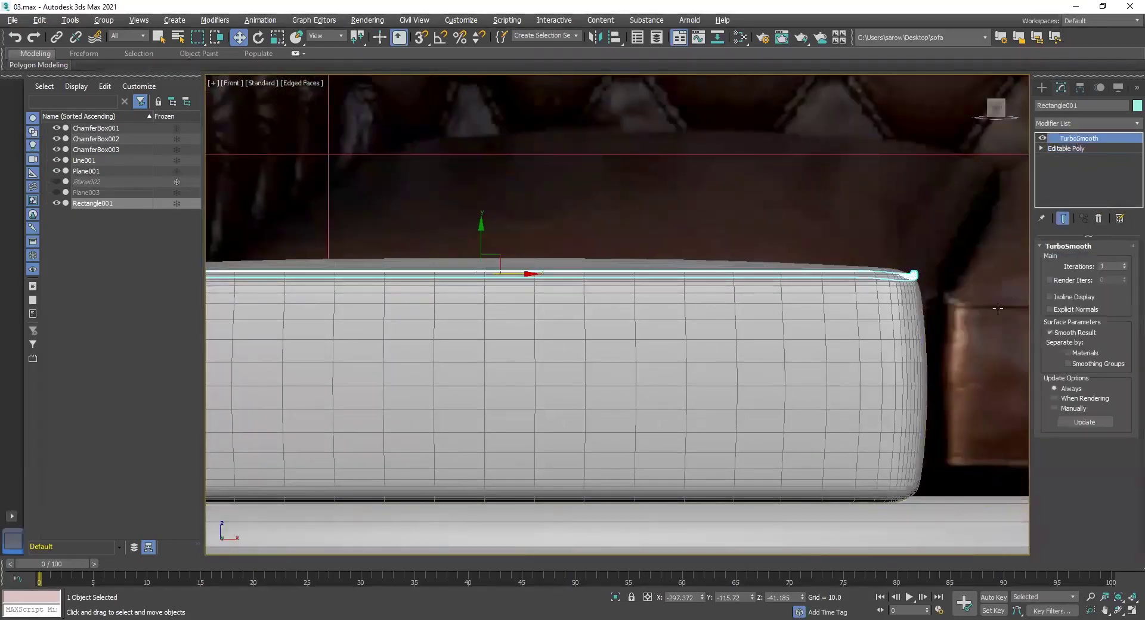
{"action": "key", "text": "alt+w"}
{"action": "middle_click", "coordinate": [871, 452]}
{"action": "key", "text": "alt+w"}
{"action": "middle_click_drag", "start_coordinate": [774, 388], "coordinate": [646, 325]}
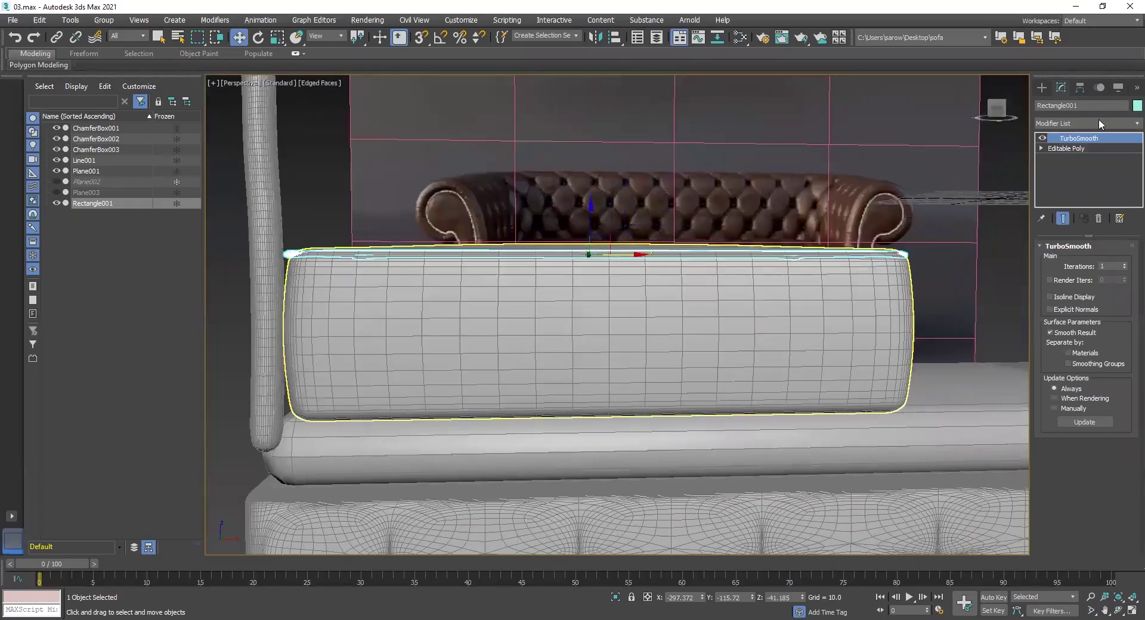
{"action": "left_click", "coordinate": [1089, 123]}
{"action": "type", "text": "mi"}
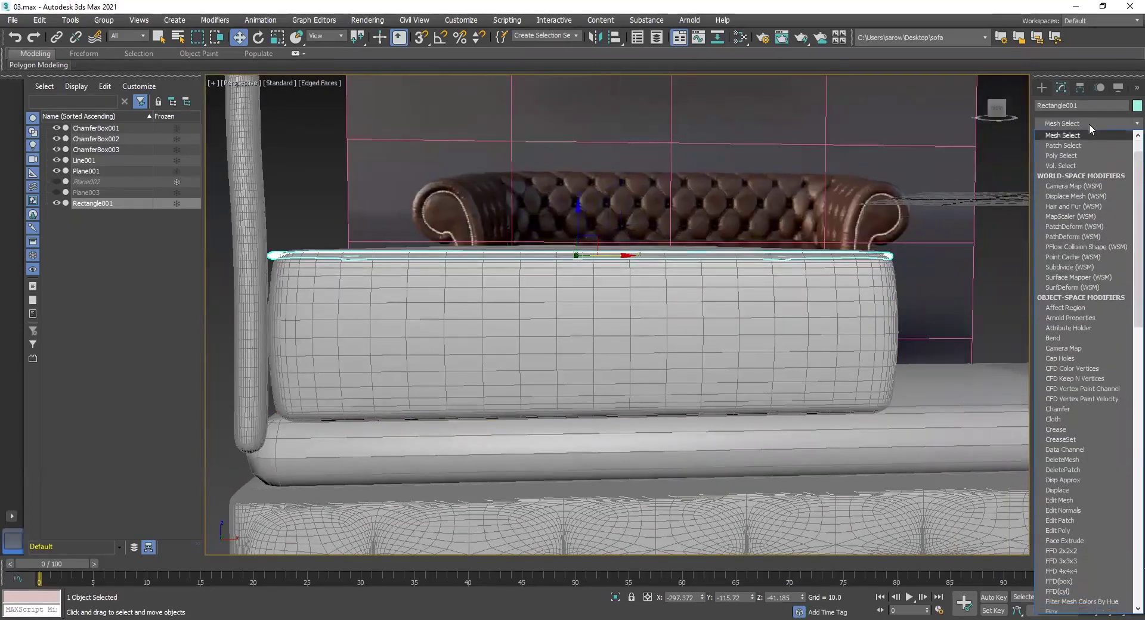
{"action": "left_click", "coordinate": [1076, 138]}
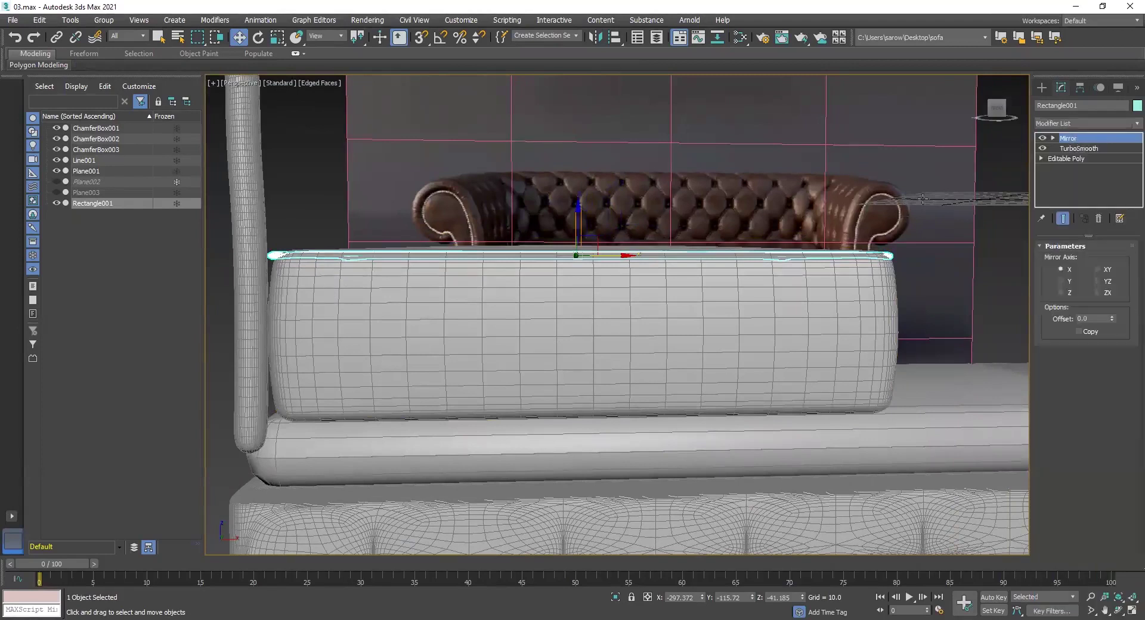
Set the Mirror modifier to the Z axis with Copy enabled.
{"action": "middle_click_drag", "start_coordinate": [690, 252], "coordinate": [691, 241]}
{"action": "left_click", "coordinate": [1060, 282]}
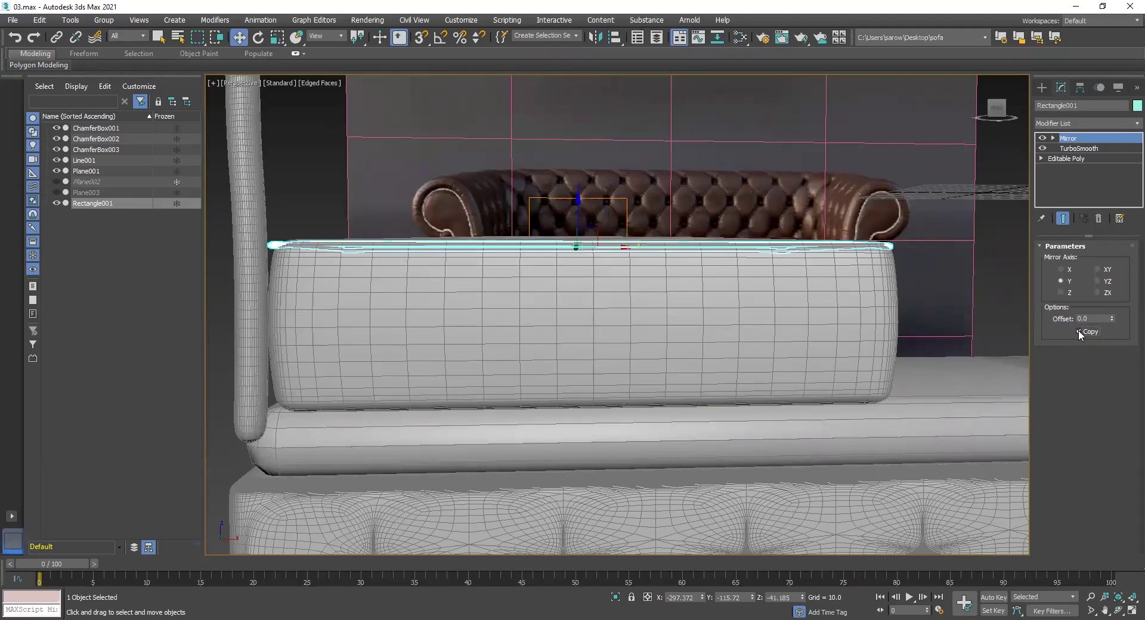
{"action": "middle_click_drag", "start_coordinate": [750, 296], "coordinate": [682, 305]}
{"action": "scroll", "coordinate": [517, 271], "scroll_direction": "up", "scroll_amount": 3}
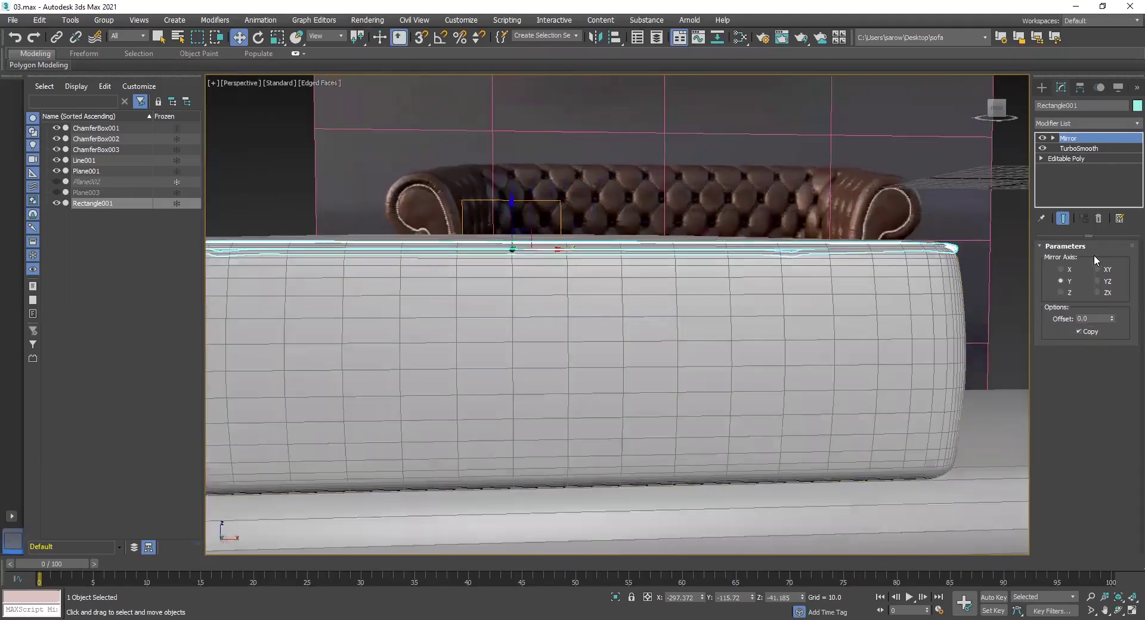
{"action": "left_click", "coordinate": [1061, 292]}
{"action": "middle_click_drag", "start_coordinate": [786, 289], "coordinate": [675, 290], "text": "alt"}
Lower the Mirror Center along Z until the mirrored piping copy sits along the cushion's bottom edge.
{"action": "left_click_drag", "start_coordinate": [523, 237], "coordinate": [524, 321]}
{"action": "key", "text": "ctrl+z"}
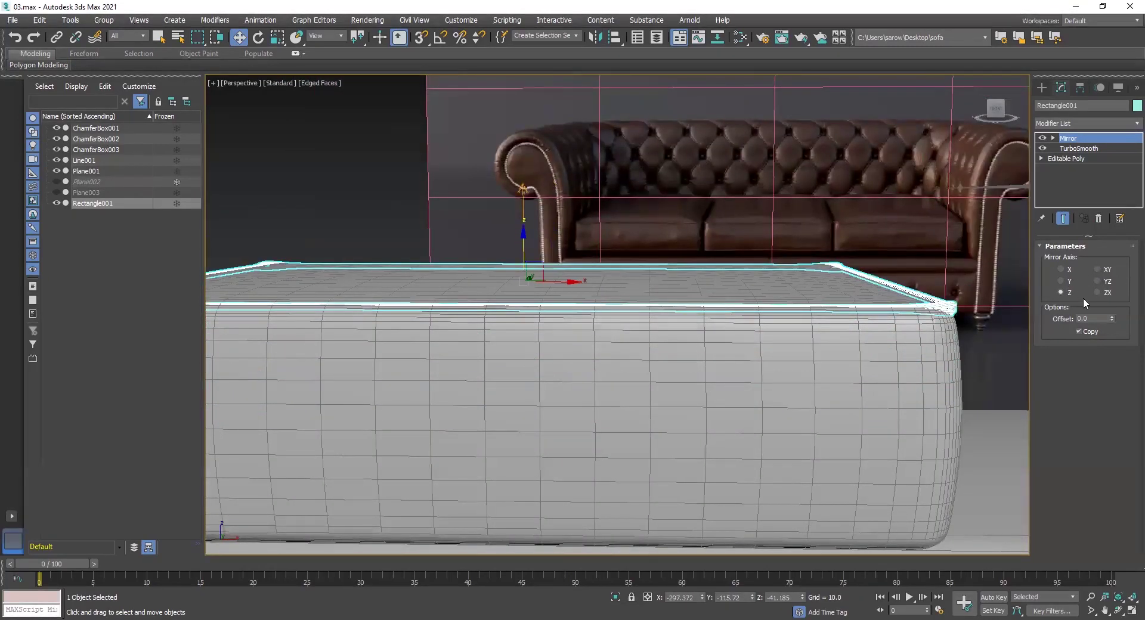
{"action": "left_click", "coordinate": [1054, 137]}
{"action": "left_click", "coordinate": [1089, 149]}
{"action": "left_click_drag", "start_coordinate": [525, 244], "coordinate": [519, 336]}
{"action": "middle_click_drag", "start_coordinate": [659, 358], "coordinate": [655, 240]}
{"action": "scroll", "coordinate": [796, 344], "scroll_direction": "up", "scroll_amount": 2}
{"action": "middle_click_drag", "start_coordinate": [796, 345], "coordinate": [601, 333], "text": "alt"}
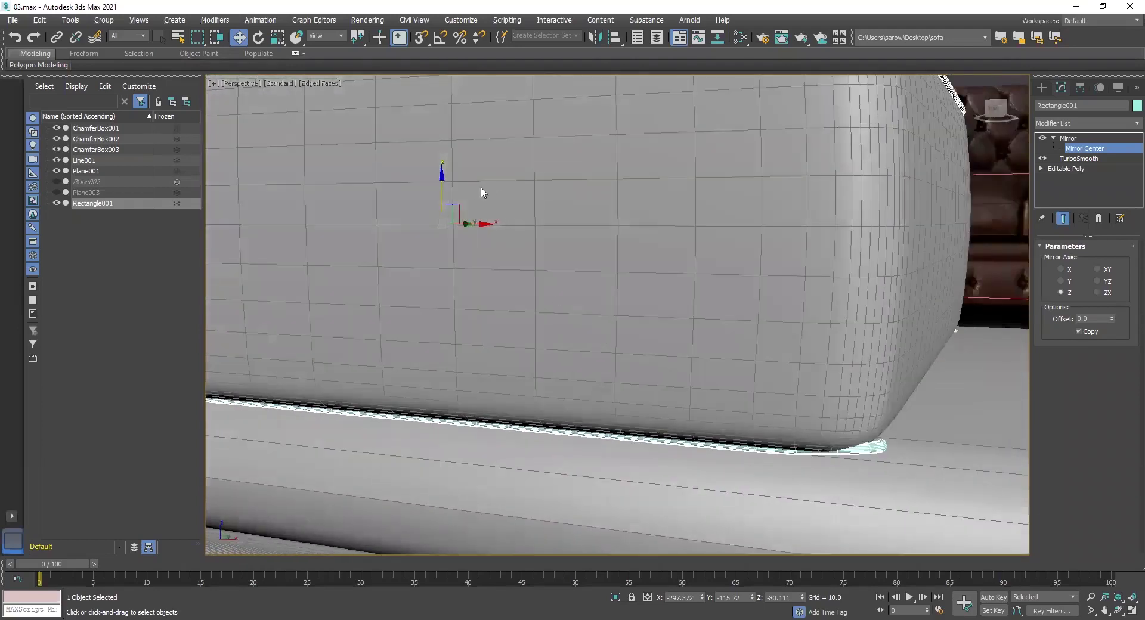
{"action": "left_click_drag", "start_coordinate": [439, 177], "coordinate": [436, 175]}
{"action": "middle_click_drag", "start_coordinate": [439, 177], "coordinate": [478, 211], "text": "alt"}
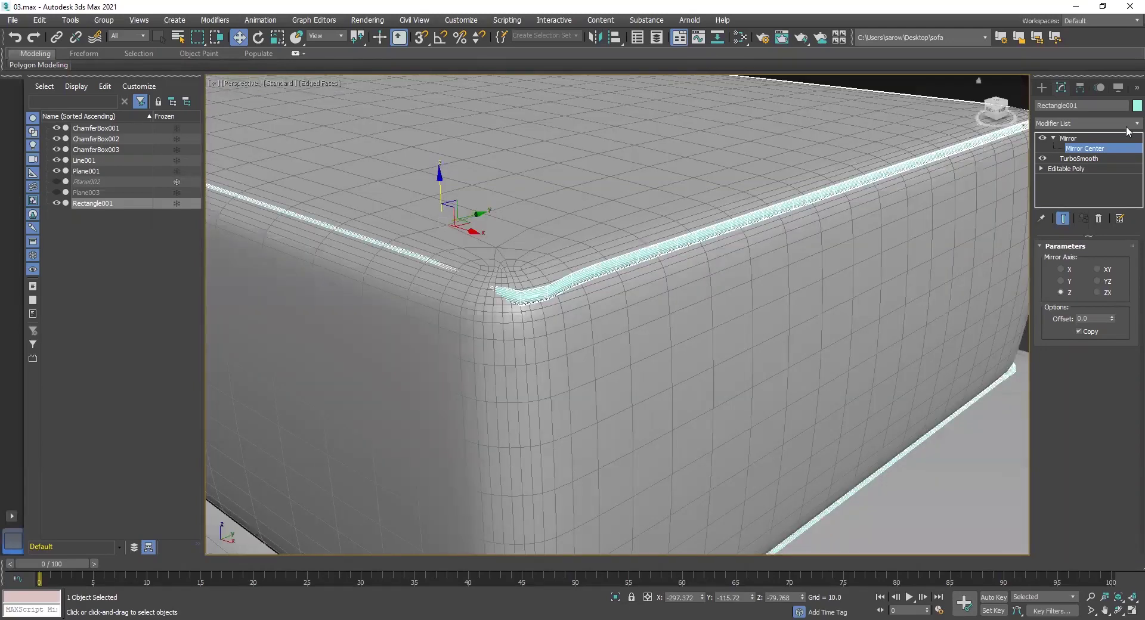
Move the mirrored piping about -1.27 units along Y to centre it on the cushion's edges.
{"action": "left_click", "coordinate": [1073, 138]}
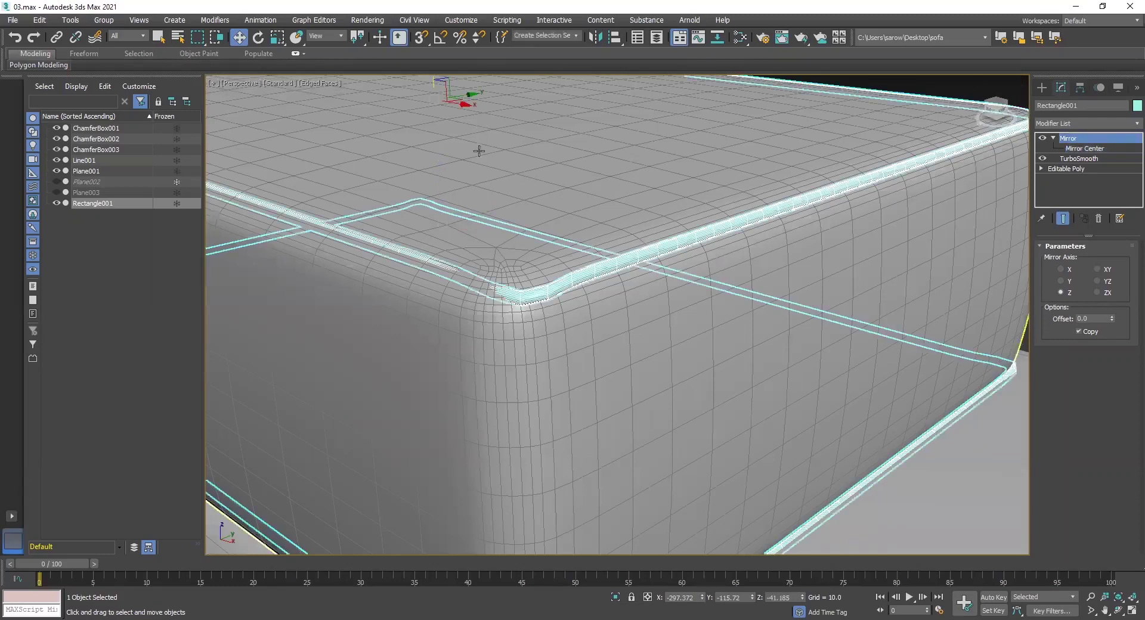
{"action": "left_click_drag", "start_coordinate": [463, 96], "coordinate": [467, 94]}
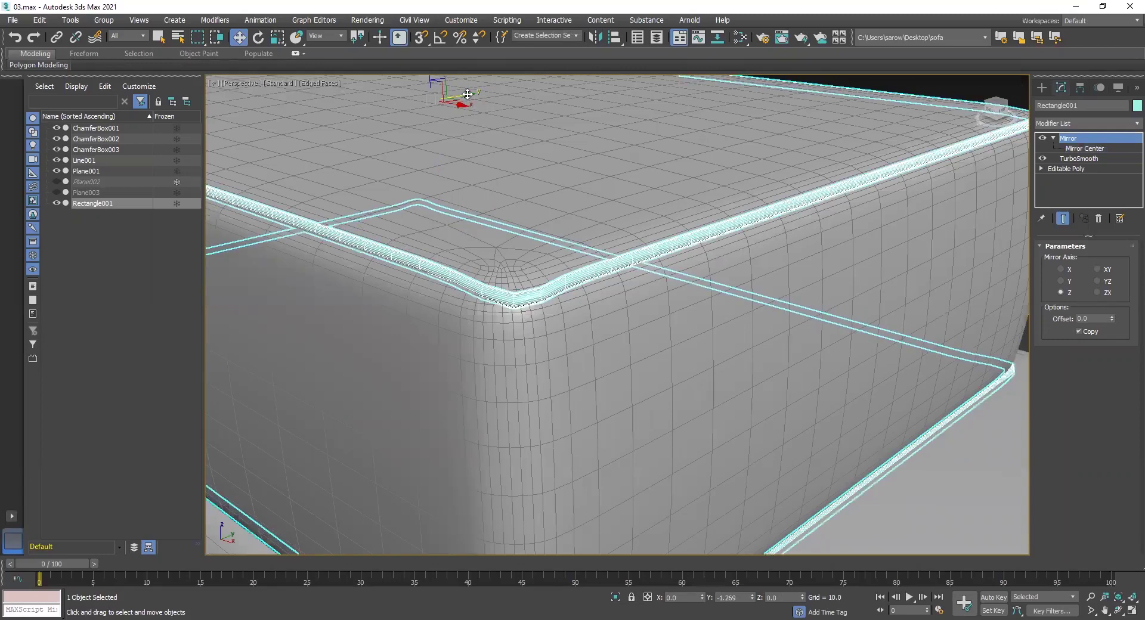
{"action": "scroll", "coordinate": [613, 187], "scroll_direction": "down", "scroll_amount": 8}
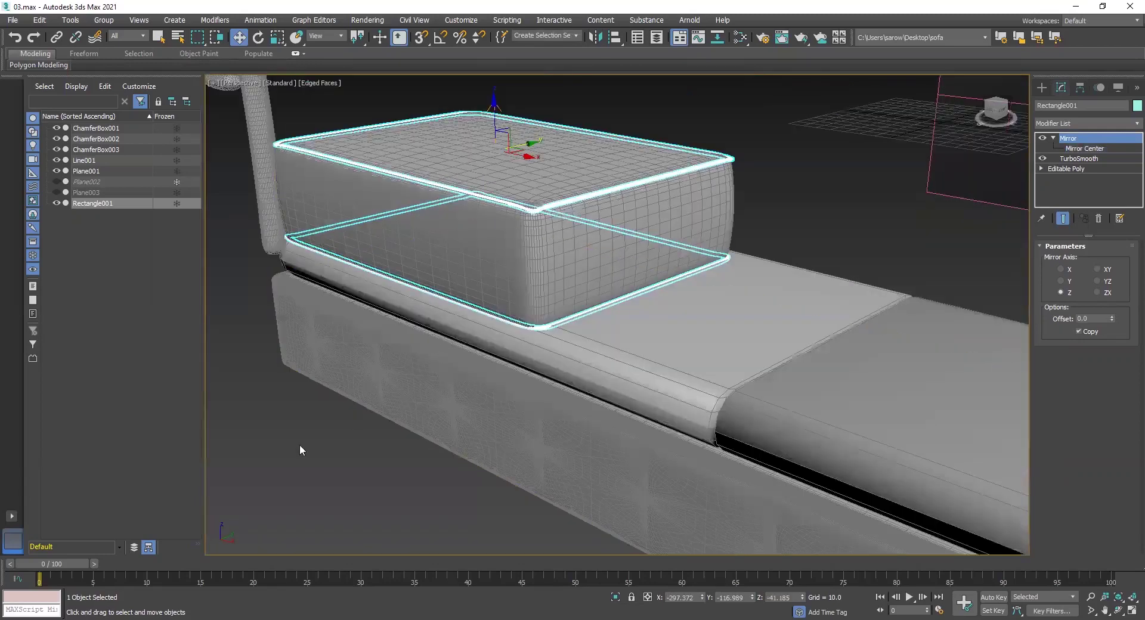
Select the seat cushion with its piping and make two copies spaced along X to form a row of three cushions.
{"action": "left_click", "coordinate": [350, 439]}
{"action": "middle_click_drag", "start_coordinate": [385, 319], "coordinate": [665, 209], "text": "alt"}
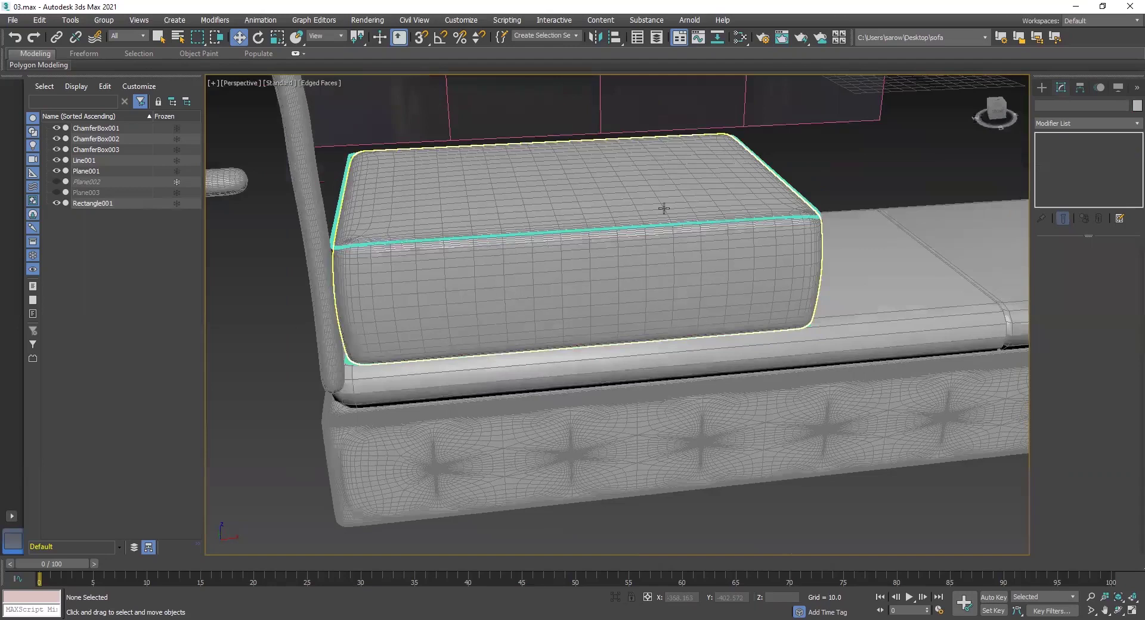
{"action": "left_click", "coordinate": [702, 224]}
{"action": "left_click", "coordinate": [719, 258], "text": "ctrl"}
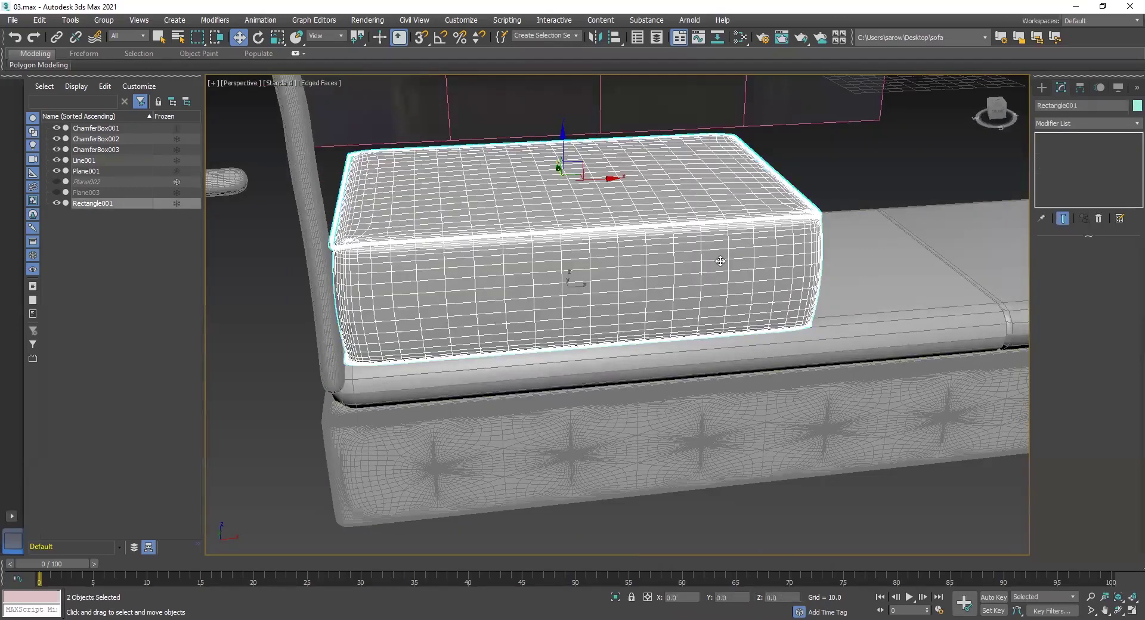
{"action": "scroll", "coordinate": [724, 259], "scroll_direction": "down", "scroll_amount": 3}
{"action": "key", "text": "z"}
{"action": "left_click_drag", "start_coordinate": [491, 273], "coordinate": [611, 264], "text": "shift"}
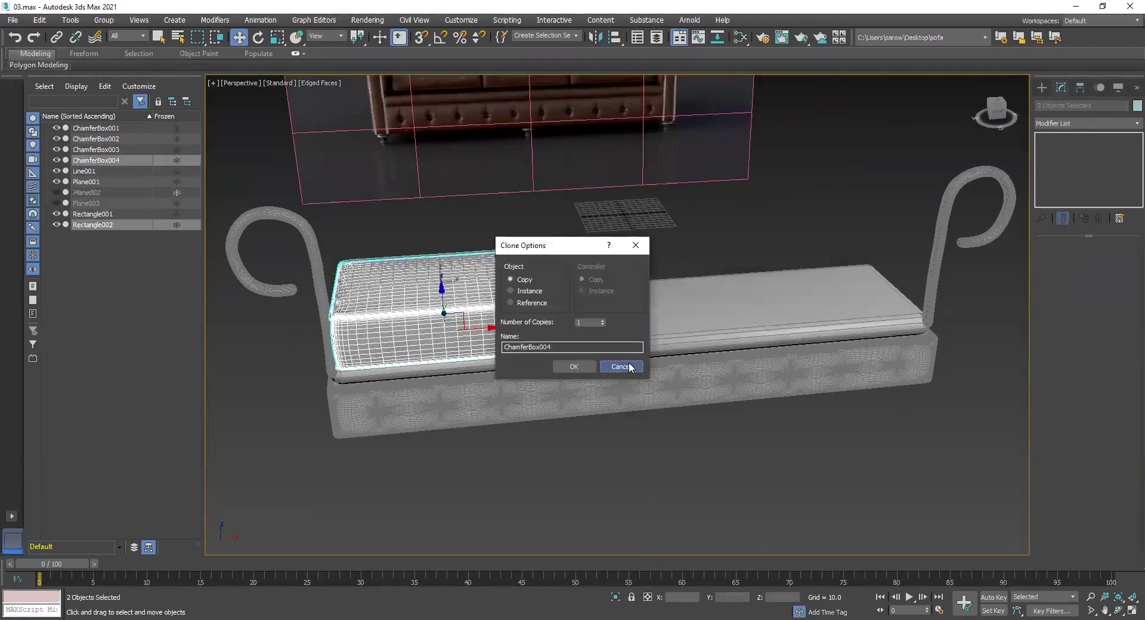
{"action": "left_click", "coordinate": [631, 367]}
{"action": "left_click_drag", "start_coordinate": [547, 279], "coordinate": [732, 265]}
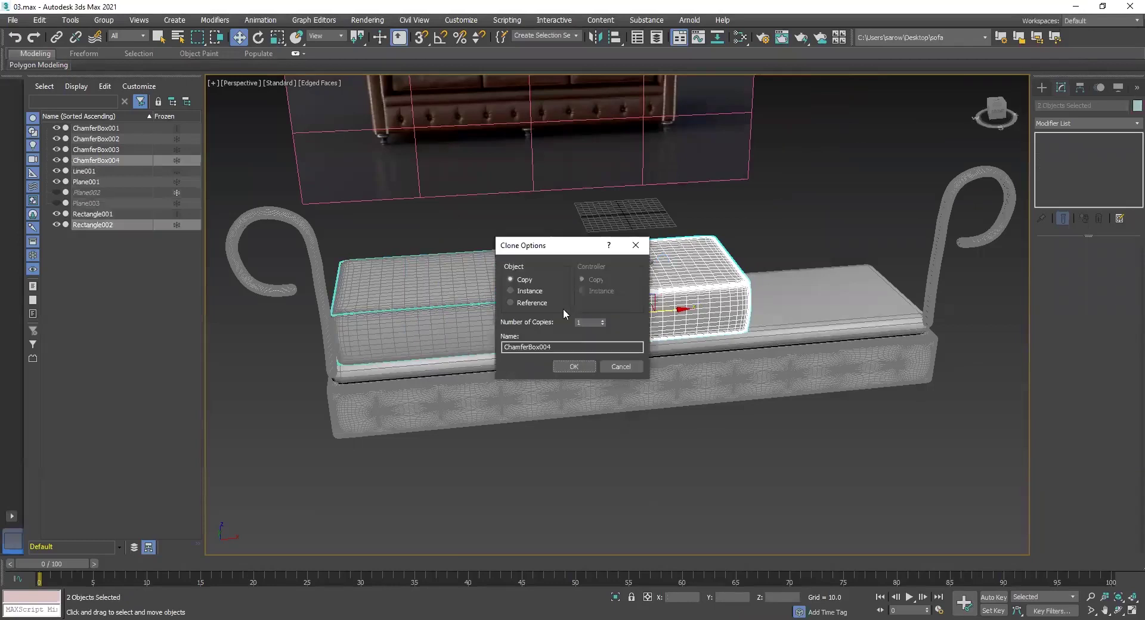
{"action": "left_click", "coordinate": [604, 321]}
{"action": "left_click", "coordinate": [575, 367]}
{"action": "middle_click_drag", "start_coordinate": [720, 375], "coordinate": [661, 360], "text": "alt"}
{"action": "middle_click_drag", "start_coordinate": [745, 358], "coordinate": [715, 356]}
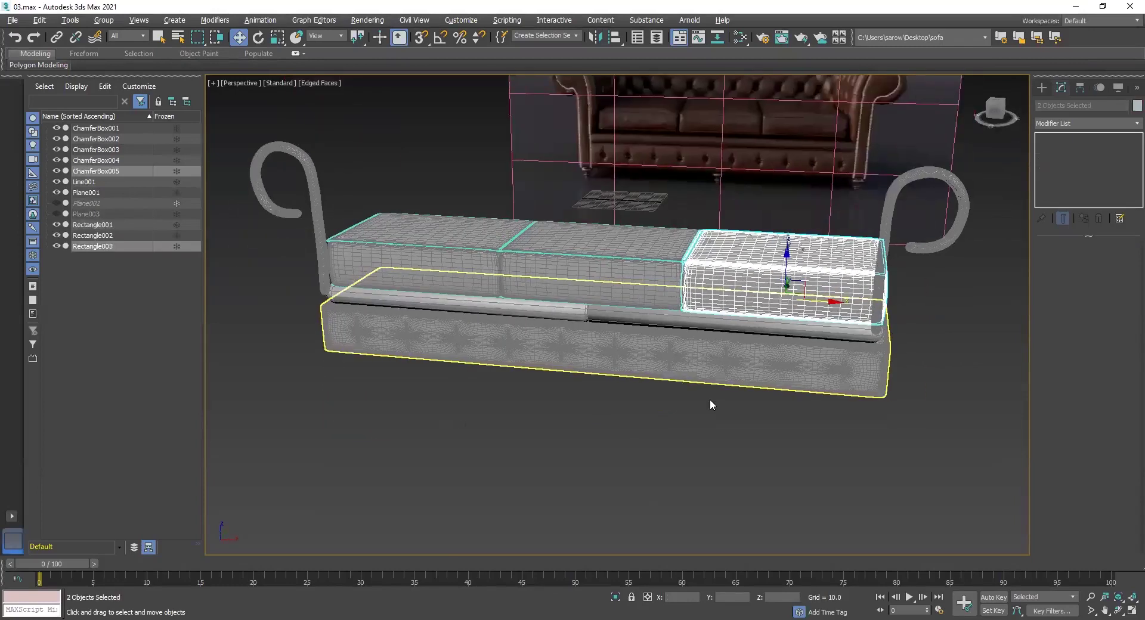
Select all three cushions with their piping and shift them slightly along X between the sofa arms.
{"action": "left_click", "coordinate": [733, 400]}
{"action": "middle_click_drag", "start_coordinate": [734, 404], "coordinate": [728, 352], "text": "alt"}
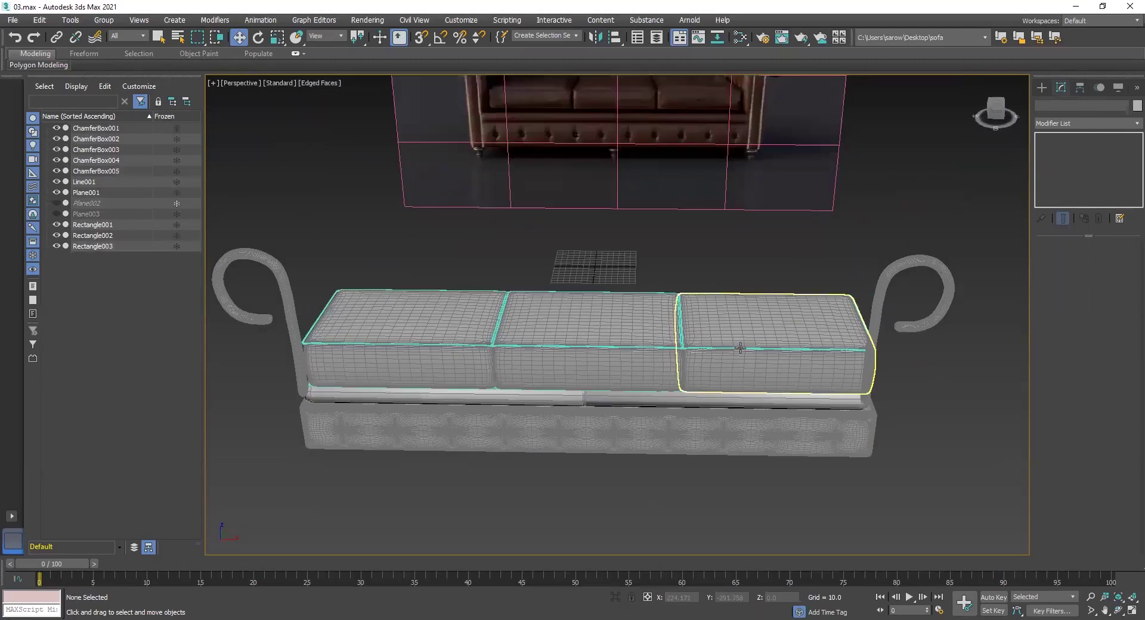
{"action": "left_click", "coordinate": [733, 352]}
{"action": "left_click", "coordinate": [673, 363], "text": "ctrl"}
{"action": "left_click", "coordinate": [457, 347], "text": "ctrl"}
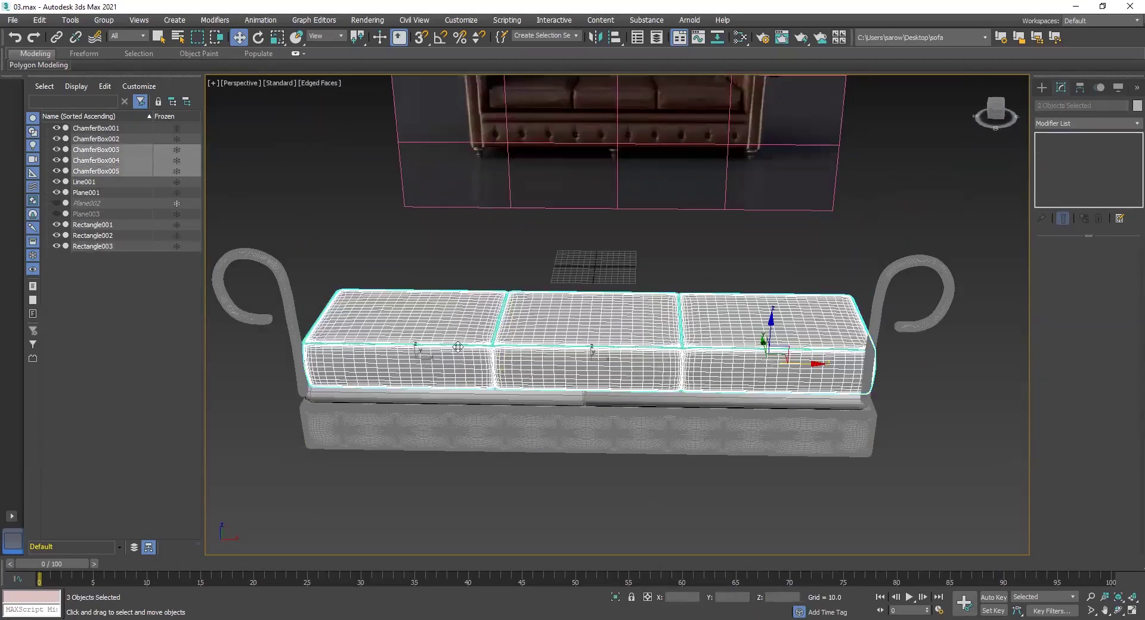
{"action": "left_click", "coordinate": [468, 346], "text": "ctrl"}
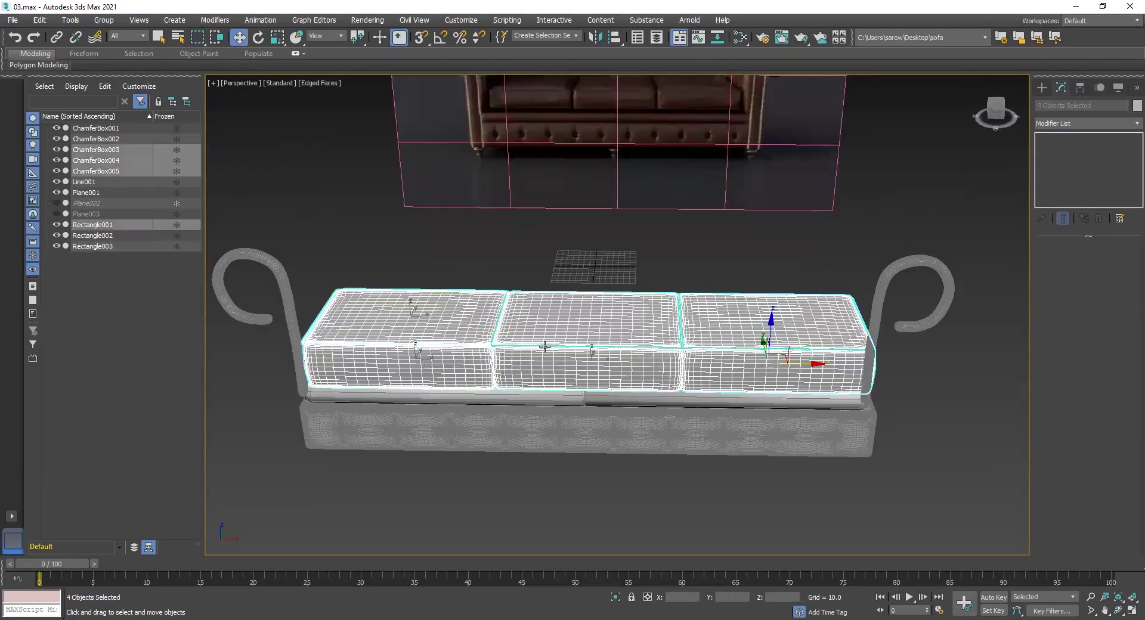
{"action": "left_click", "coordinate": [546, 346], "text": "ctrl"}
{"action": "left_click", "coordinate": [708, 347], "text": "ctrl"}
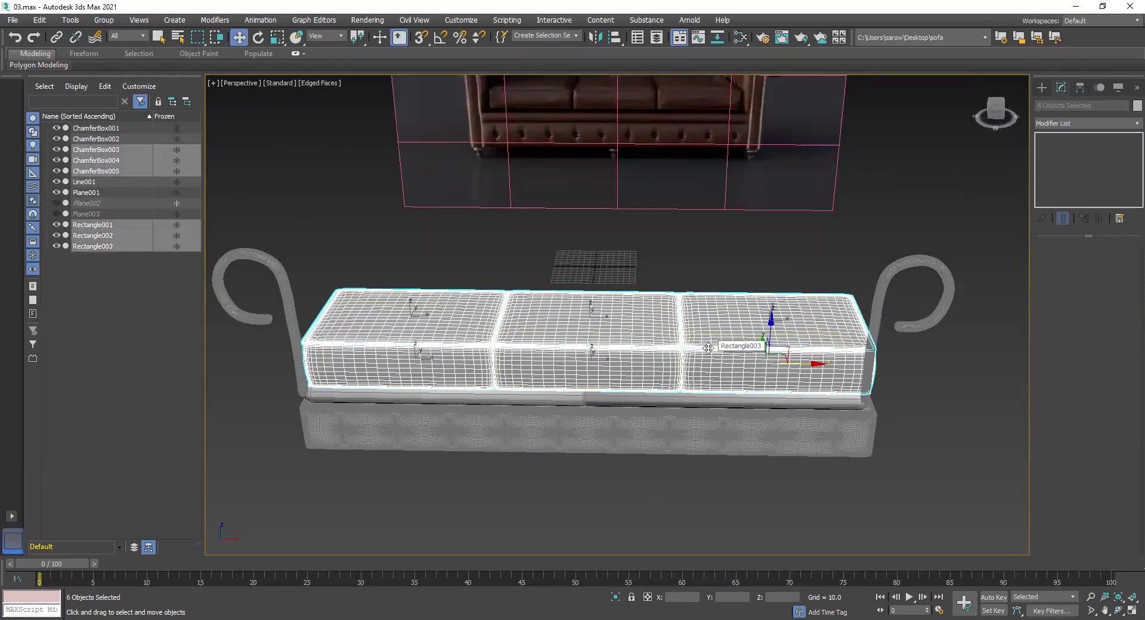
{"action": "left_click_drag", "start_coordinate": [809, 365], "coordinate": [807, 366]}
Fine-tune the X position of the cushions and piping against the reference image in the front view.
{"action": "key", "text": "alt+w"}
{"action": "middle_click", "coordinate": [835, 242]}
{"action": "key", "text": "alt+w"}
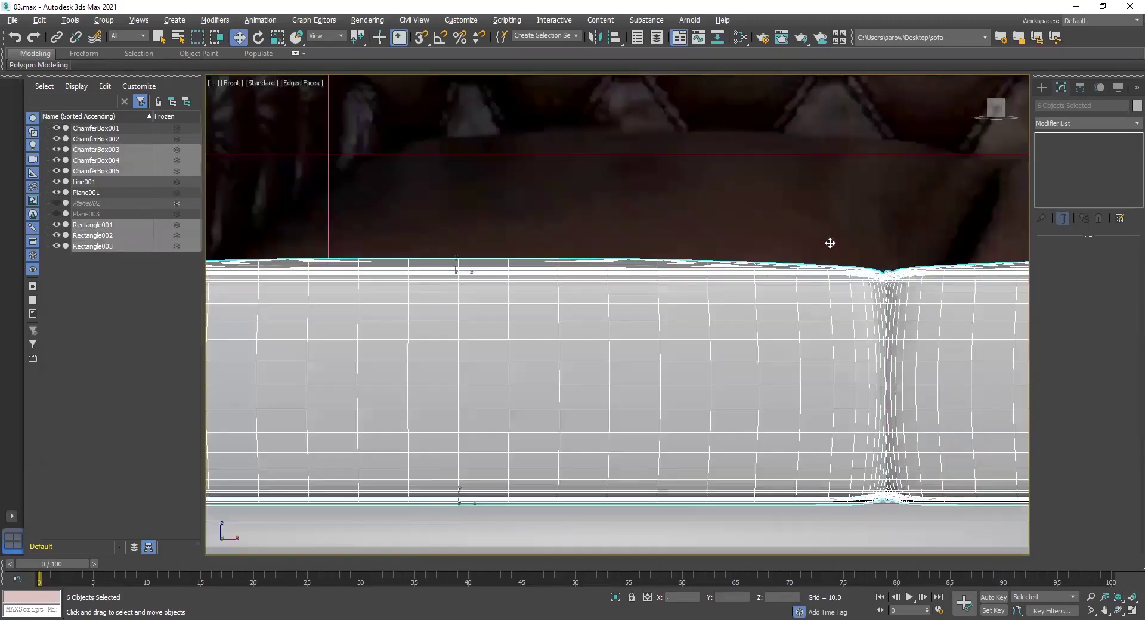
{"action": "scroll", "coordinate": [830, 243], "scroll_direction": "down", "scroll_amount": 5}
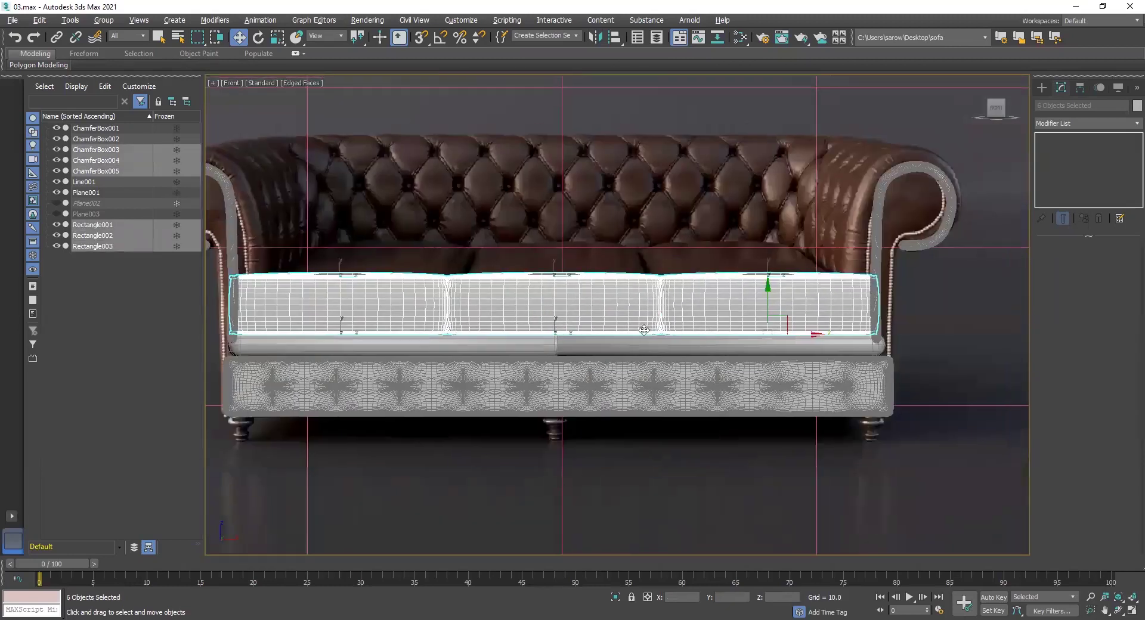
{"action": "left_click_drag", "start_coordinate": [814, 334], "coordinate": [815, 334]}
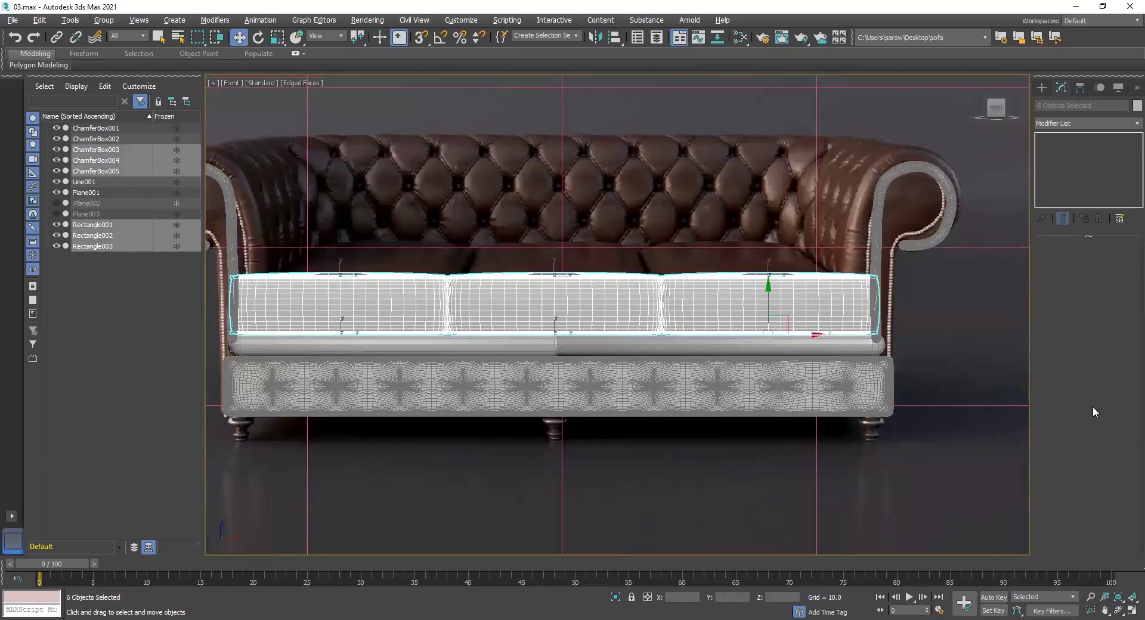
{"action": "left_click", "coordinate": [998, 340]}
Return to the perspective view and unhide the tufted backrest Plane002 and the sofa frame Plane003.
{"action": "key", "text": "alt+w"}
{"action": "key", "text": "alt+w"}
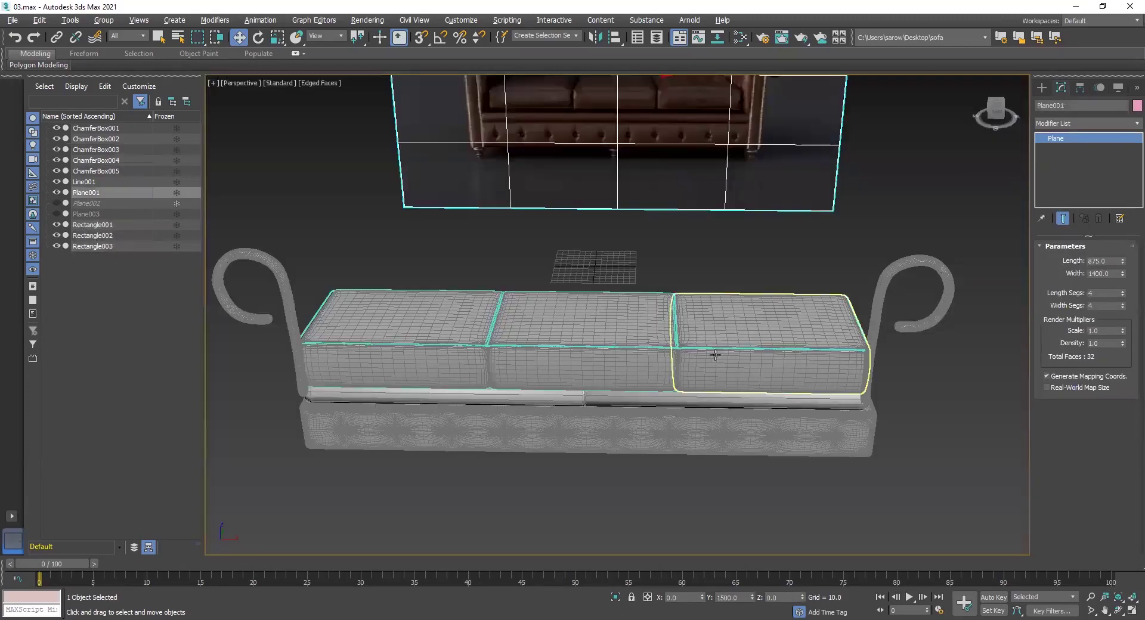
{"action": "middle_click_drag", "start_coordinate": [715, 355], "coordinate": [734, 363]}
{"action": "left_click", "coordinate": [57, 203]}
{"action": "left_click", "coordinate": [56, 214]}
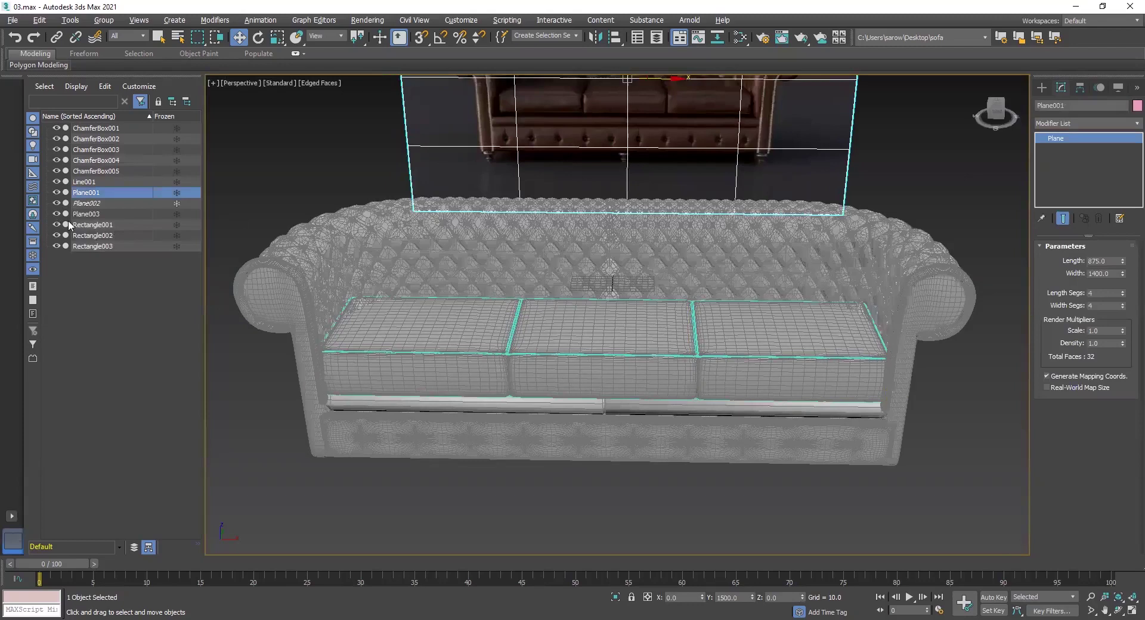
Deselect everything and turn off edged faces so the sofa is shown with plain shading.
{"action": "left_click", "coordinate": [517, 462]}
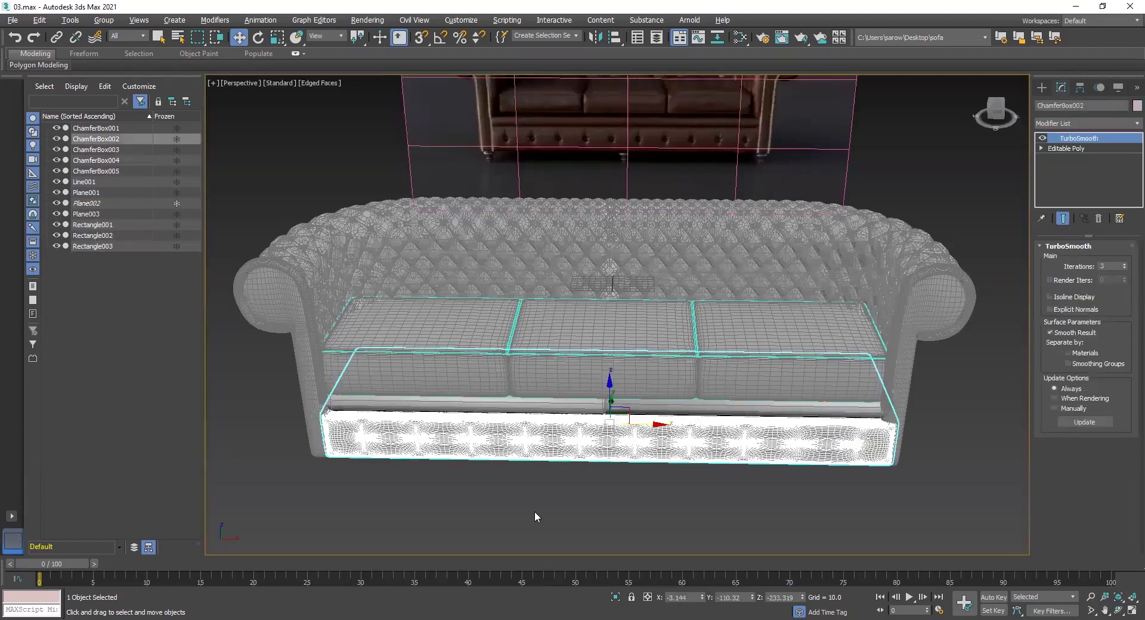
{"action": "left_click", "coordinate": [535, 511]}
{"action": "key", "text": "F4"}
{"action": "mouse_move", "coordinate": [529, 478]}
{"action": "middle_mouse_down", "text": "alt"}
{"action": "mouse_move", "coordinate": [584, 445]}
{"action": "mouse_move", "coordinate": [529, 448]}
{"action": "middle_mouse_up", "text": "alt"}
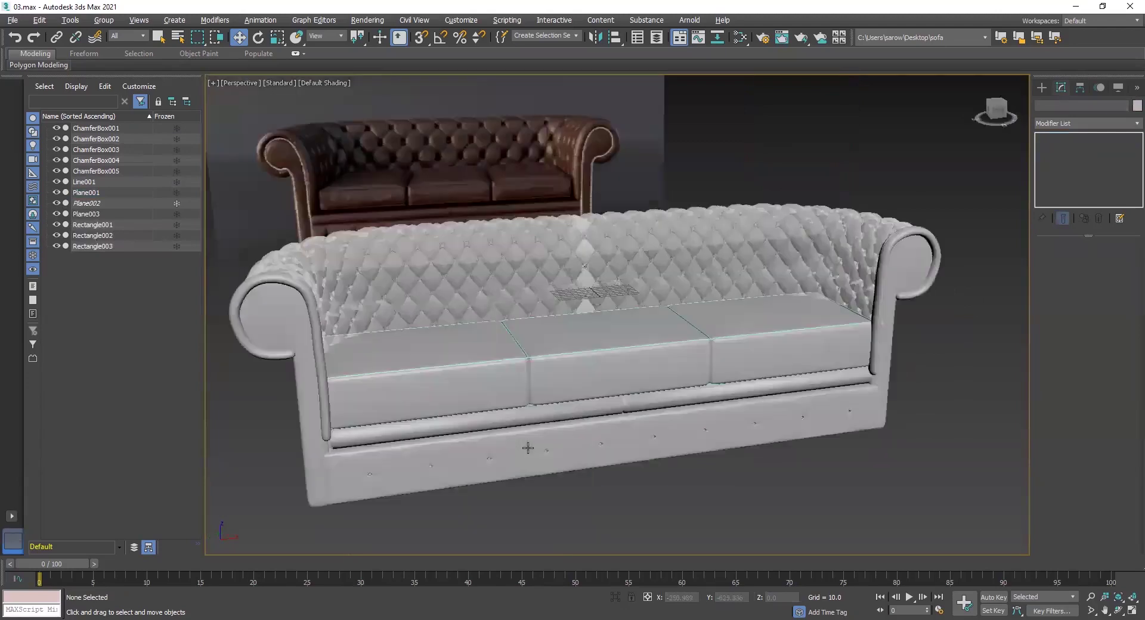
Unfreeze the tufted backrest so that it can be selected and edited.
{"action": "left_click", "coordinate": [486, 272]}
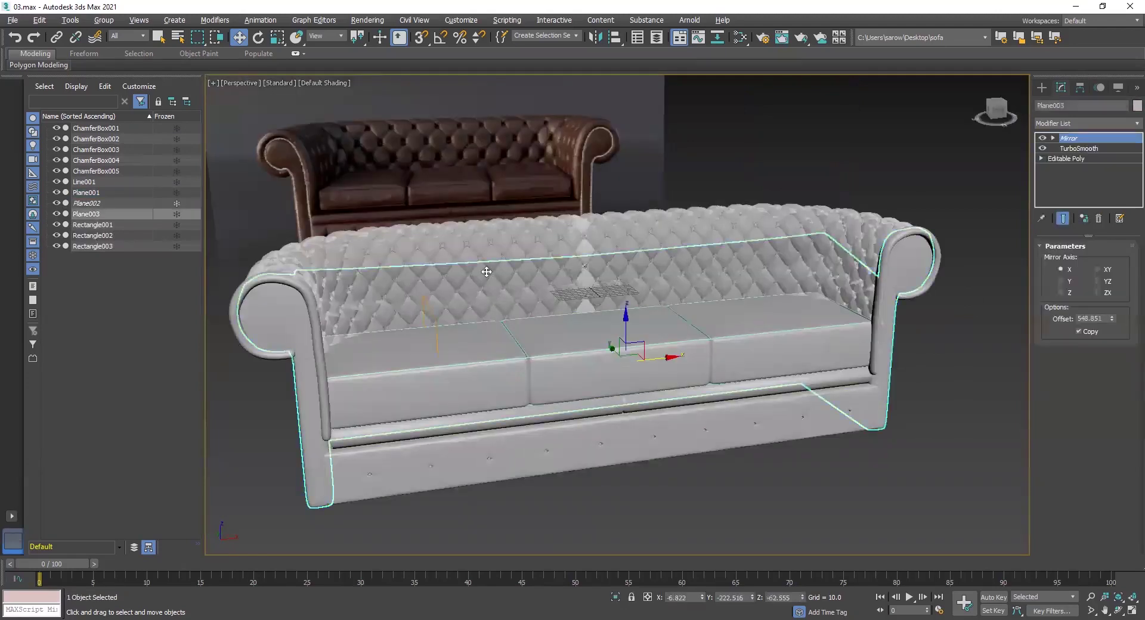
{"action": "left_click", "coordinate": [769, 540]}
{"action": "middle_click_drag", "start_coordinate": [722, 473], "coordinate": [665, 492], "text": "alt"}
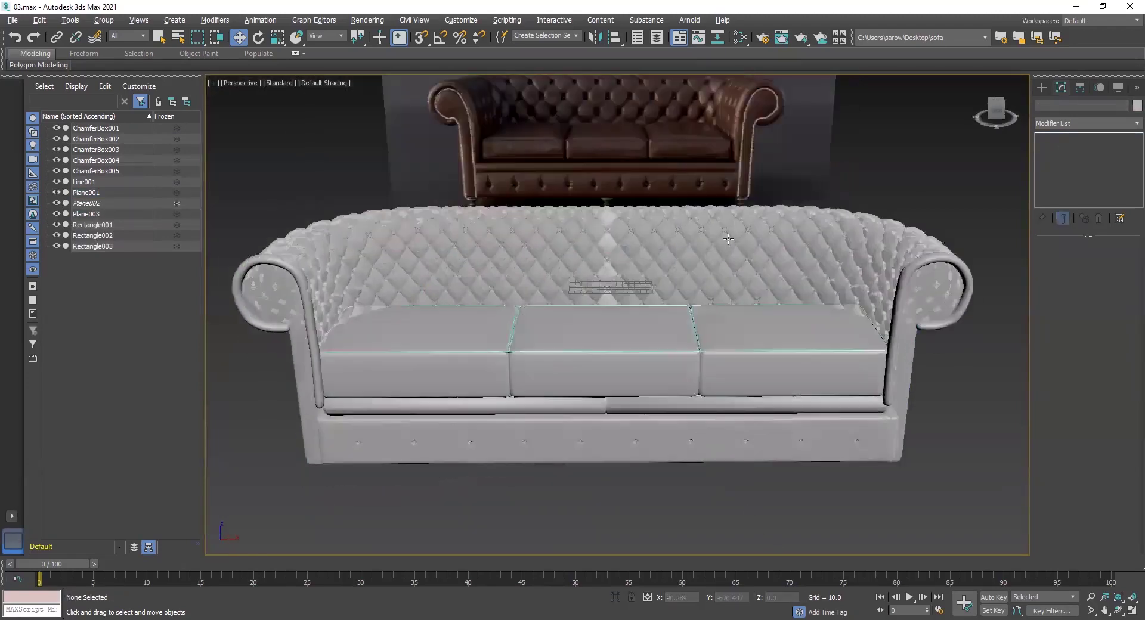
{"action": "left_click", "coordinate": [756, 239]}
{"action": "left_click", "coordinate": [876, 247]}
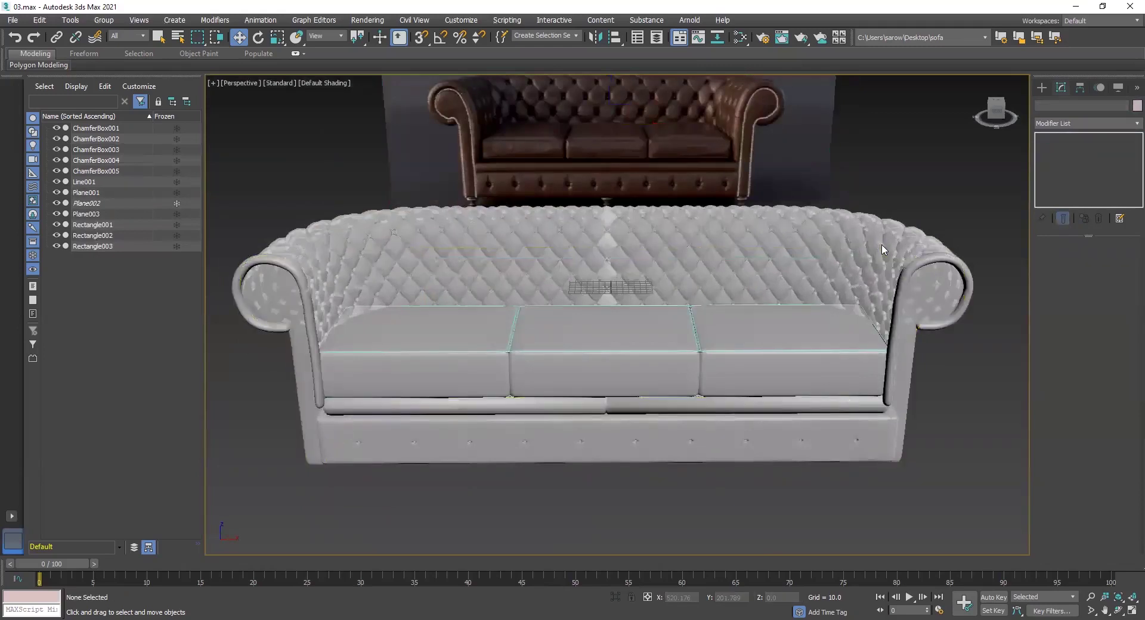
{"action": "left_click", "coordinate": [838, 249]}
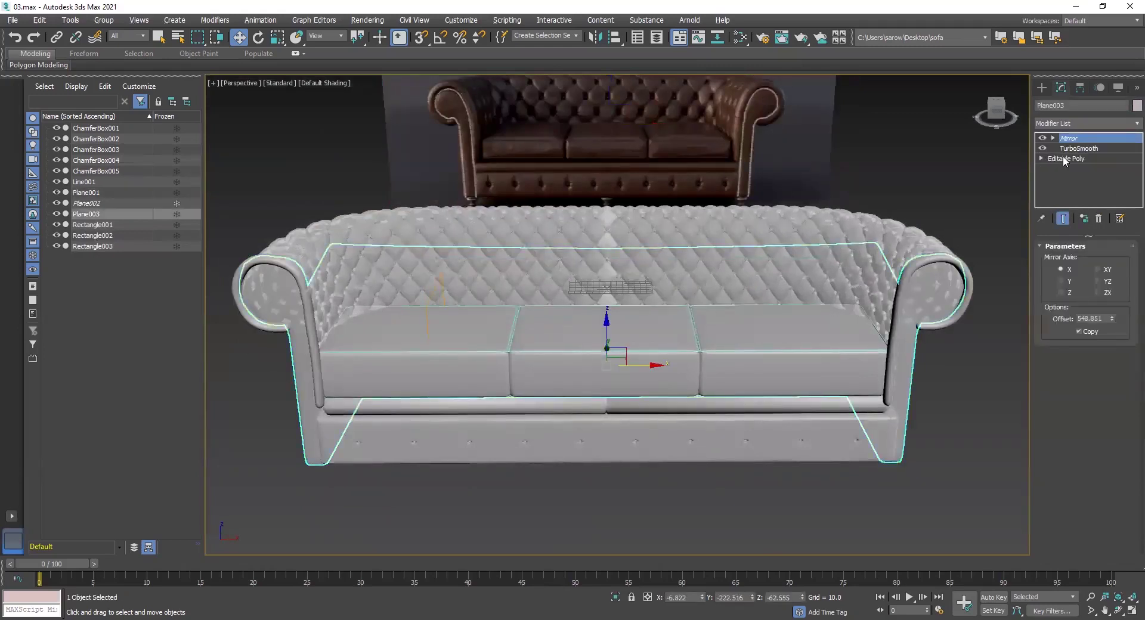
{"action": "left_click", "coordinate": [904, 241]}
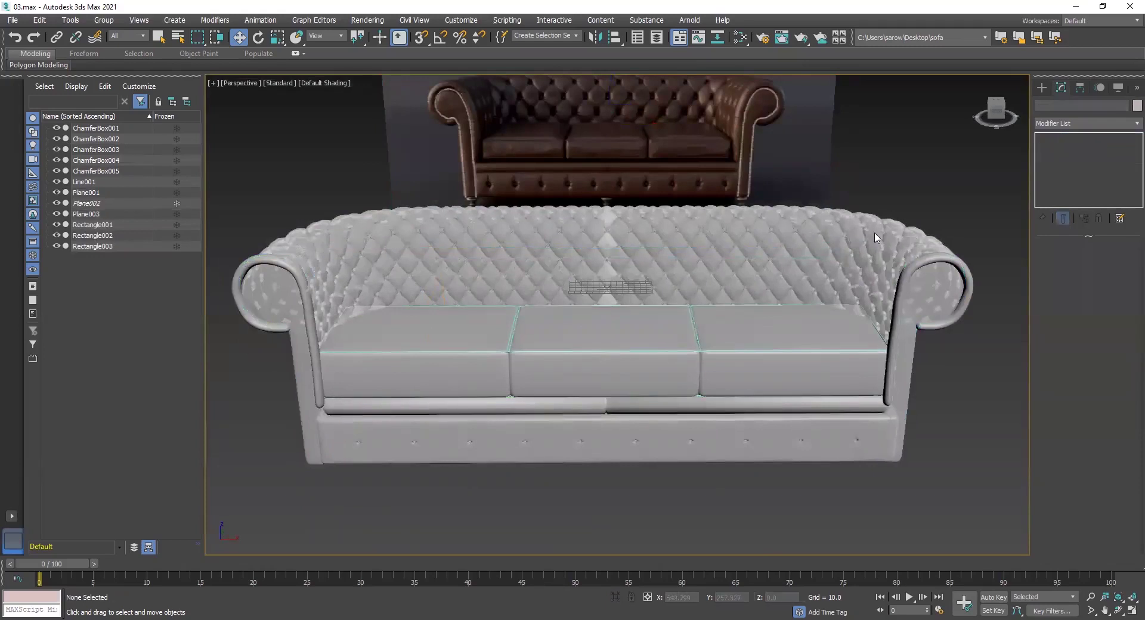
{"action": "scroll", "coordinate": [772, 246], "scroll_direction": "up", "scroll_amount": 5}
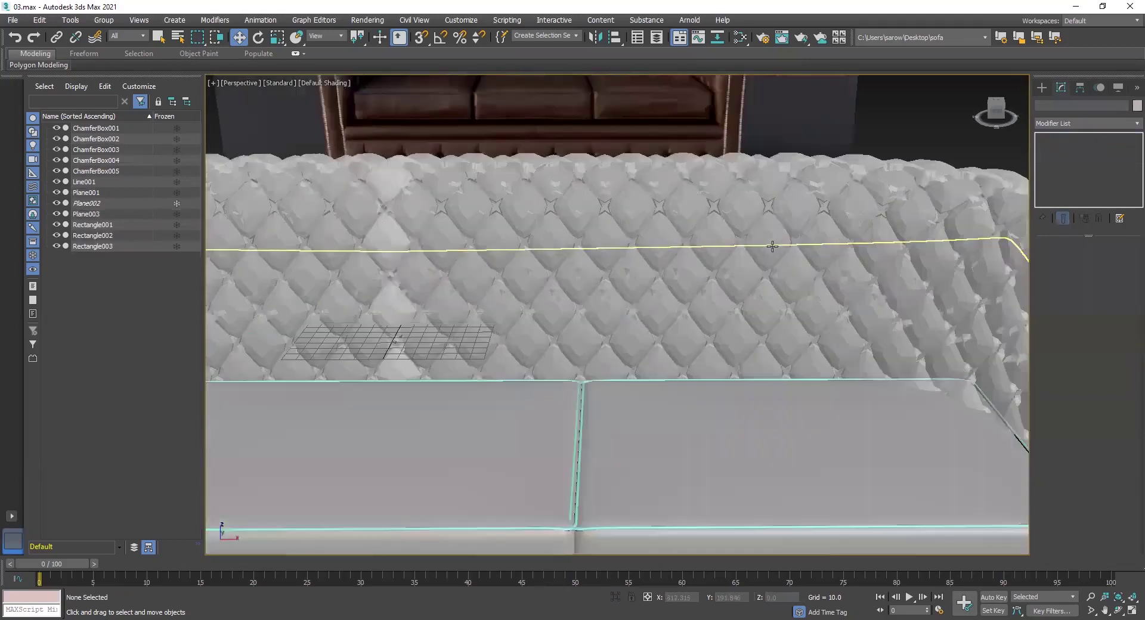
{"action": "scroll", "coordinate": [764, 256], "scroll_direction": "up", "scroll_amount": 3}
{"action": "left_click", "coordinate": [741, 314]}
{"action": "left_click", "coordinate": [890, 157]}
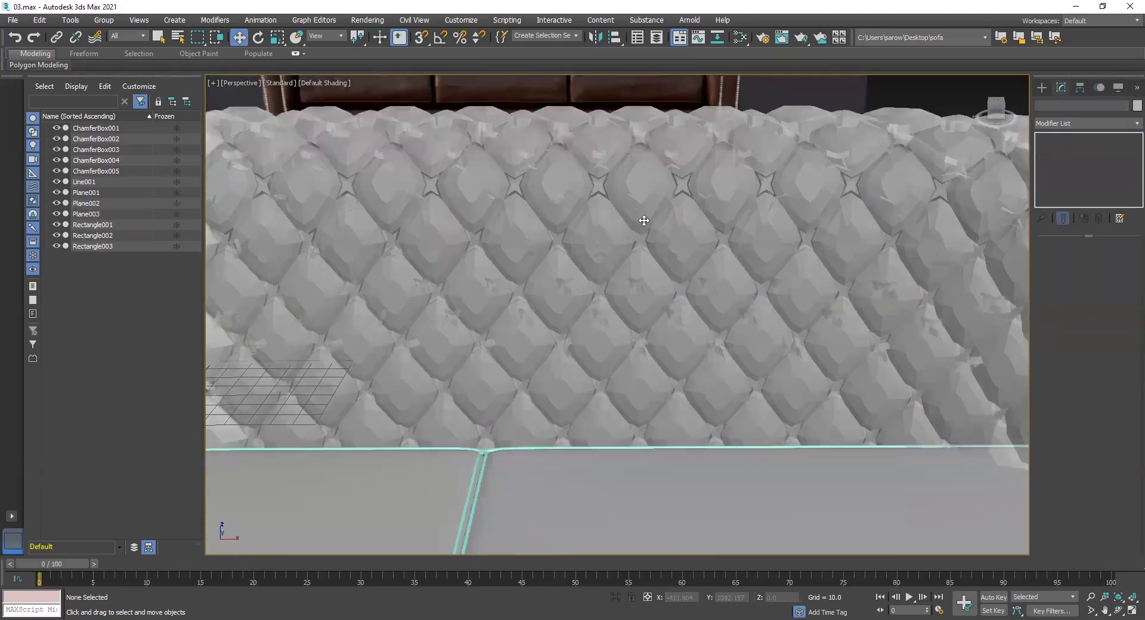
Select the tufted backrest and enable the TurboSmooth modifier beneath its Bend modifiers.
{"action": "left_click", "coordinate": [644, 220]}
{"action": "scroll", "coordinate": [1054, 186], "scroll_direction": "down", "scroll_amount": 3}
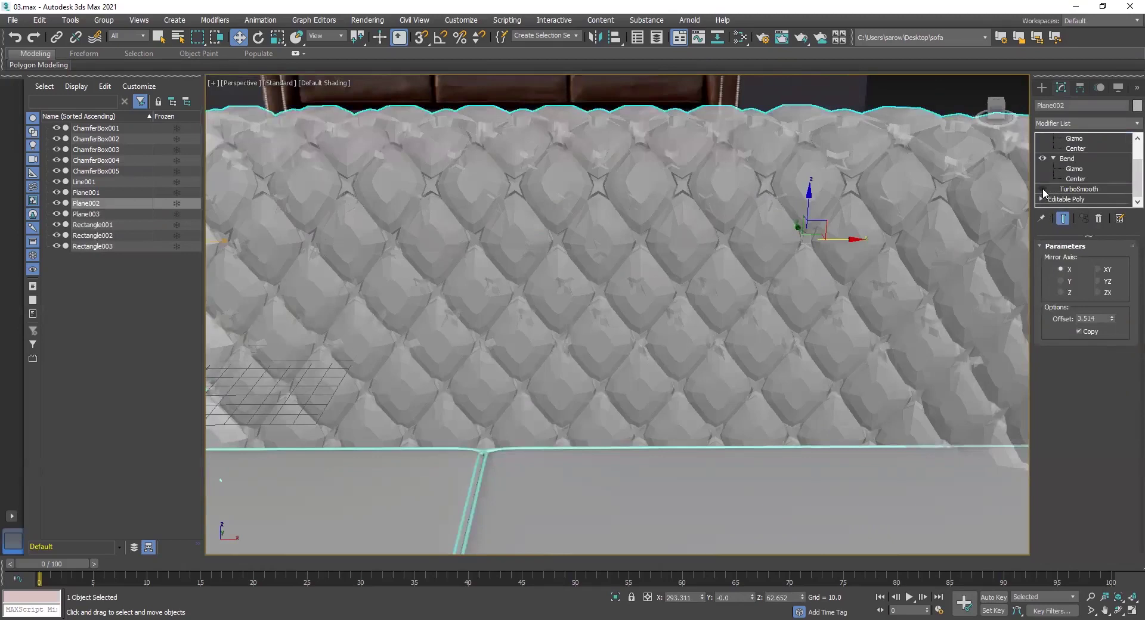
{"action": "left_click", "coordinate": [1043, 189]}
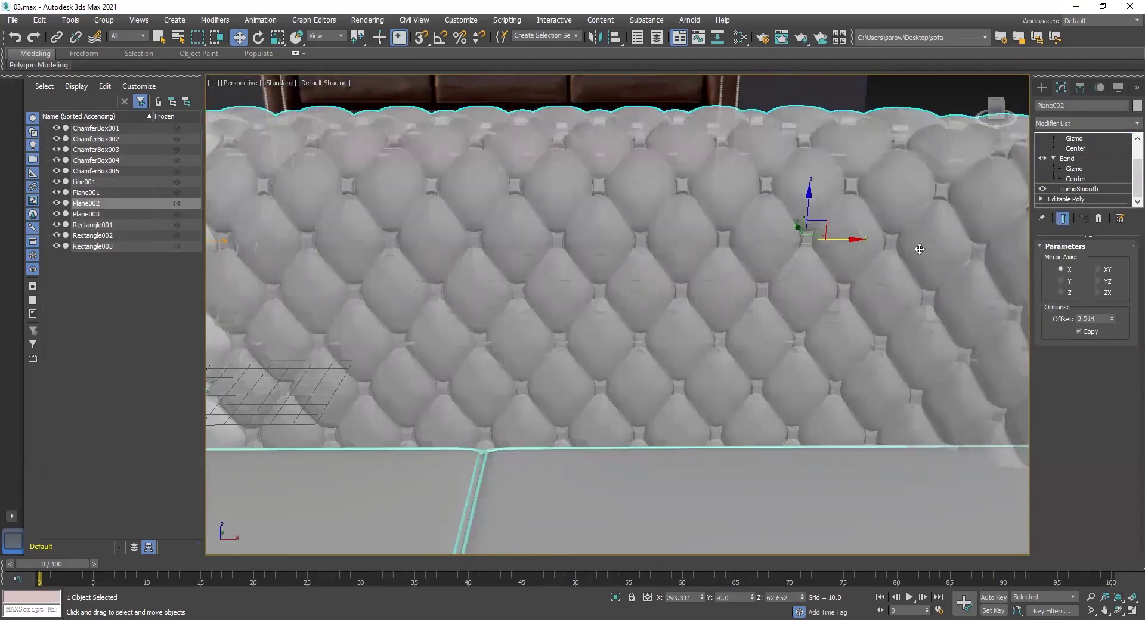
{"action": "scroll", "coordinate": [912, 248], "scroll_direction": "down", "scroll_amount": 4}
{"action": "scroll", "coordinate": [903, 281], "scroll_direction": "down", "scroll_amount": 5}
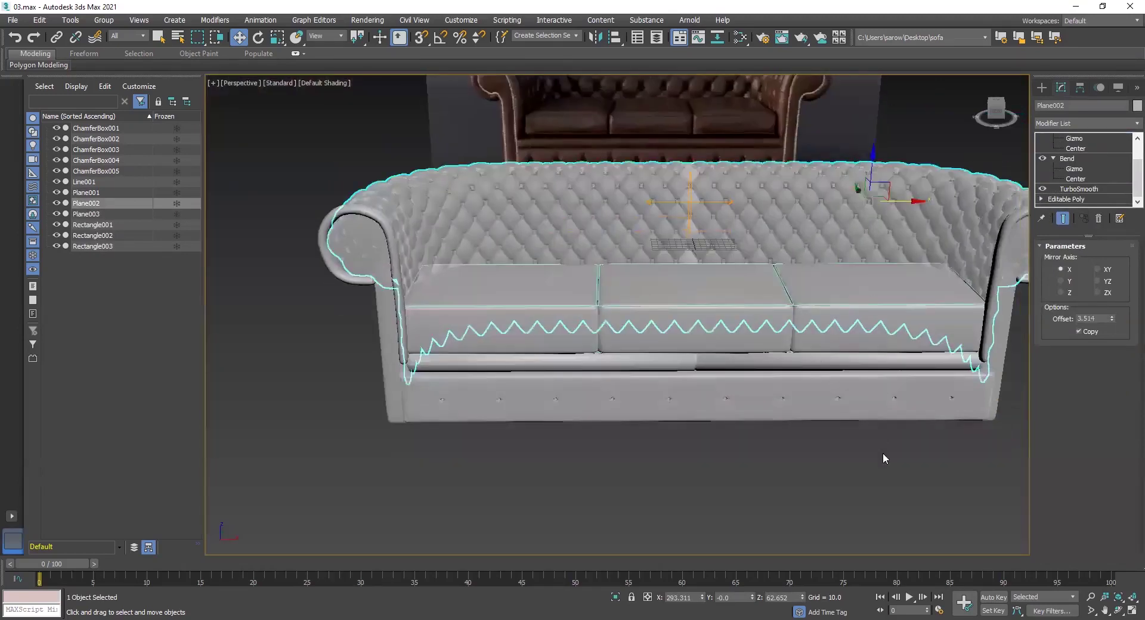
Examine the smoothed backrest and the three cushions from above and from the front.
{"action": "left_click", "coordinate": [884, 455]}
{"action": "middle_click_drag", "start_coordinate": [824, 402], "coordinate": [780, 401], "text": "alt"}
{"action": "left_click", "coordinate": [824, 289]}
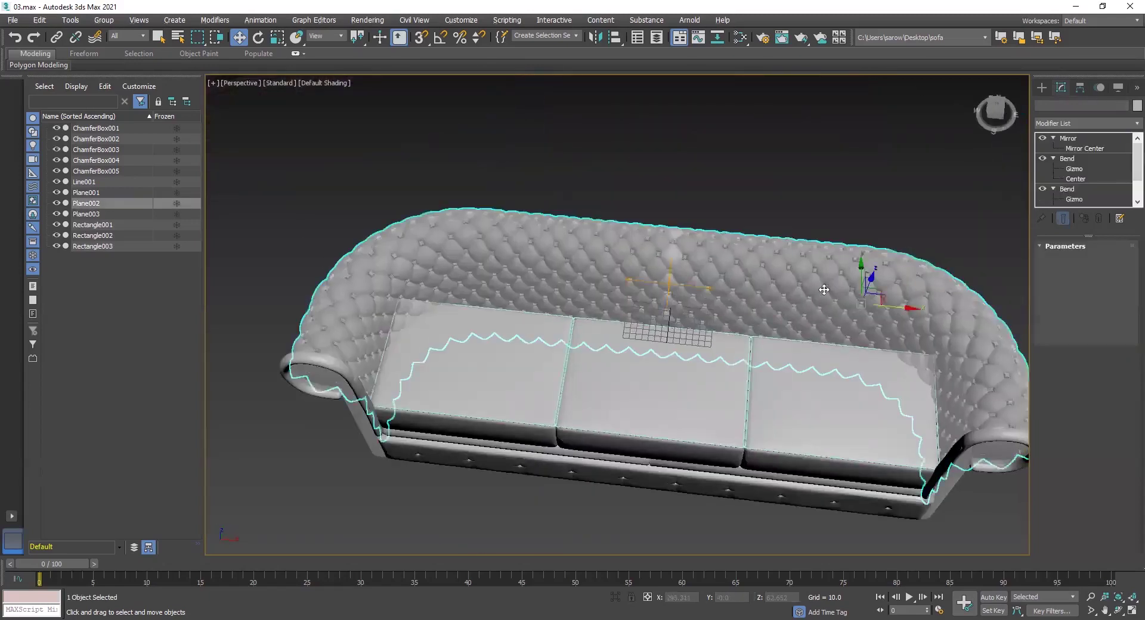
{"action": "left_click", "coordinate": [705, 522]}
{"action": "middle_click_drag", "start_coordinate": [733, 482], "coordinate": [767, 480], "text": "alt"}
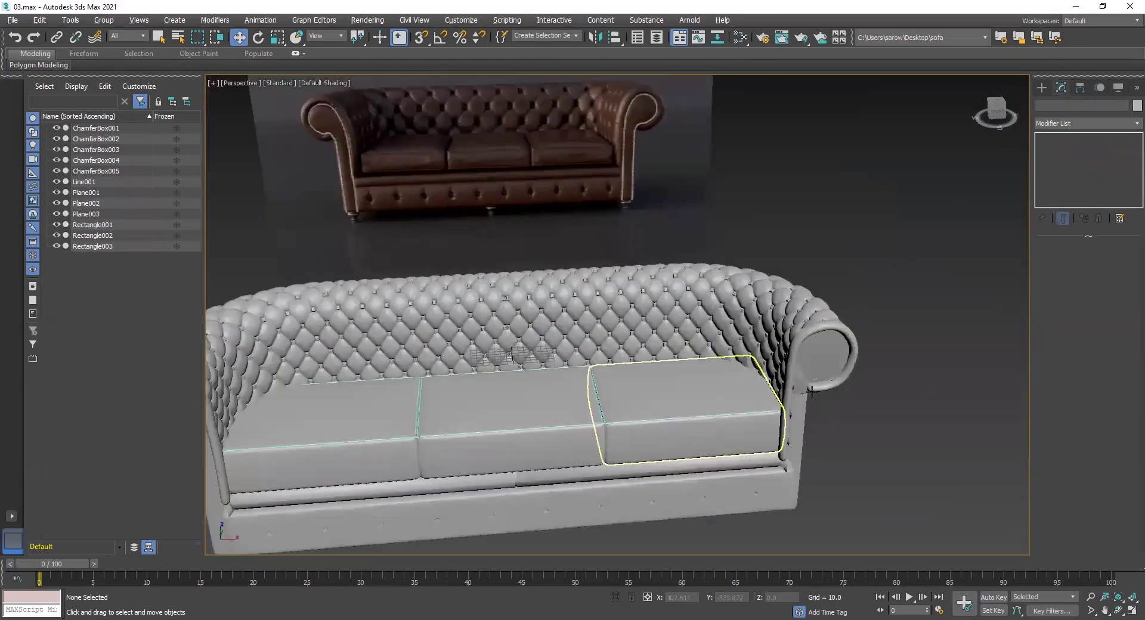
{"action": "middle_click_drag", "start_coordinate": [739, 441], "coordinate": [754, 427], "text": "alt"}
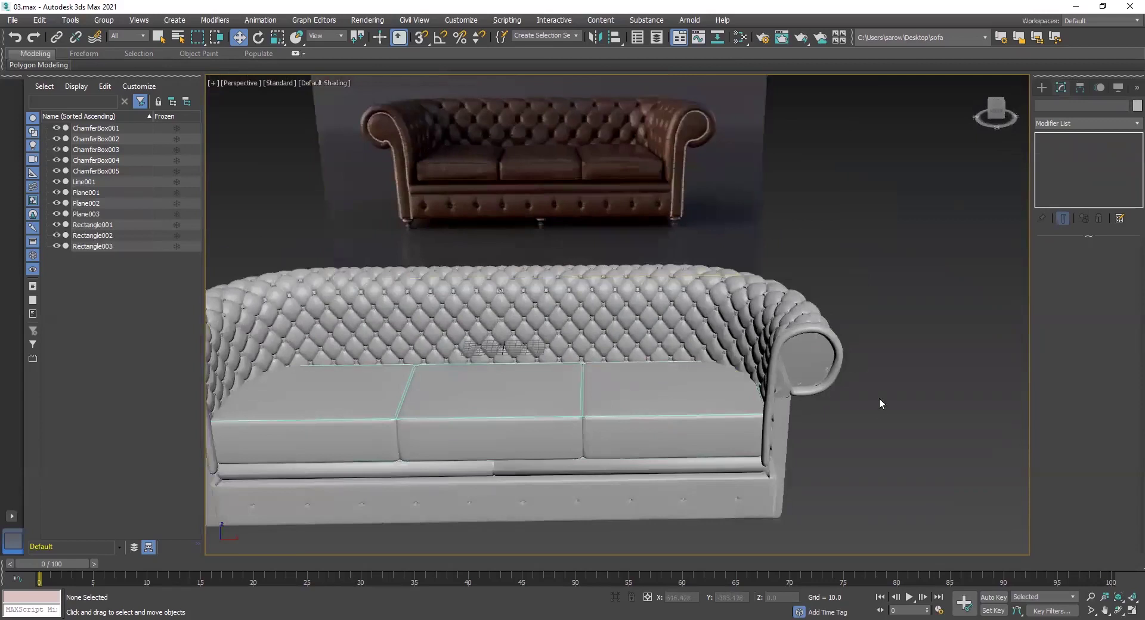
Inspect the rolled fronts of both arms up close, and compare the whole sofa with the reference image.
{"action": "scroll", "coordinate": [830, 449], "scroll_direction": "up", "scroll_amount": 5}
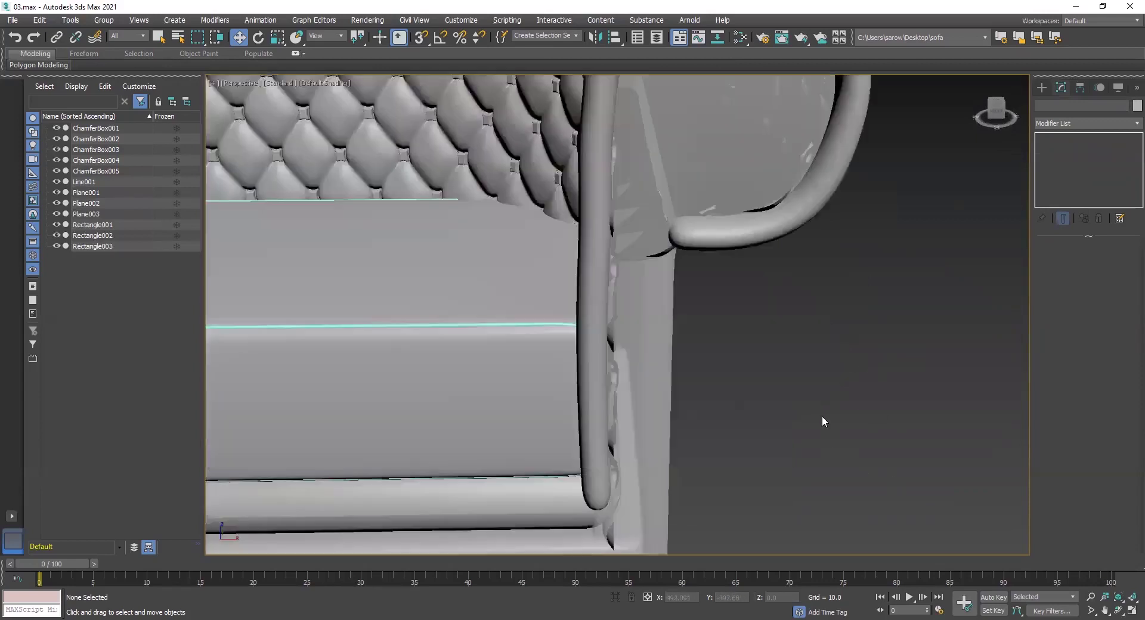
{"action": "middle_click_drag", "start_coordinate": [791, 336], "coordinate": [637, 406]}
{"action": "left_click", "coordinate": [624, 405]}
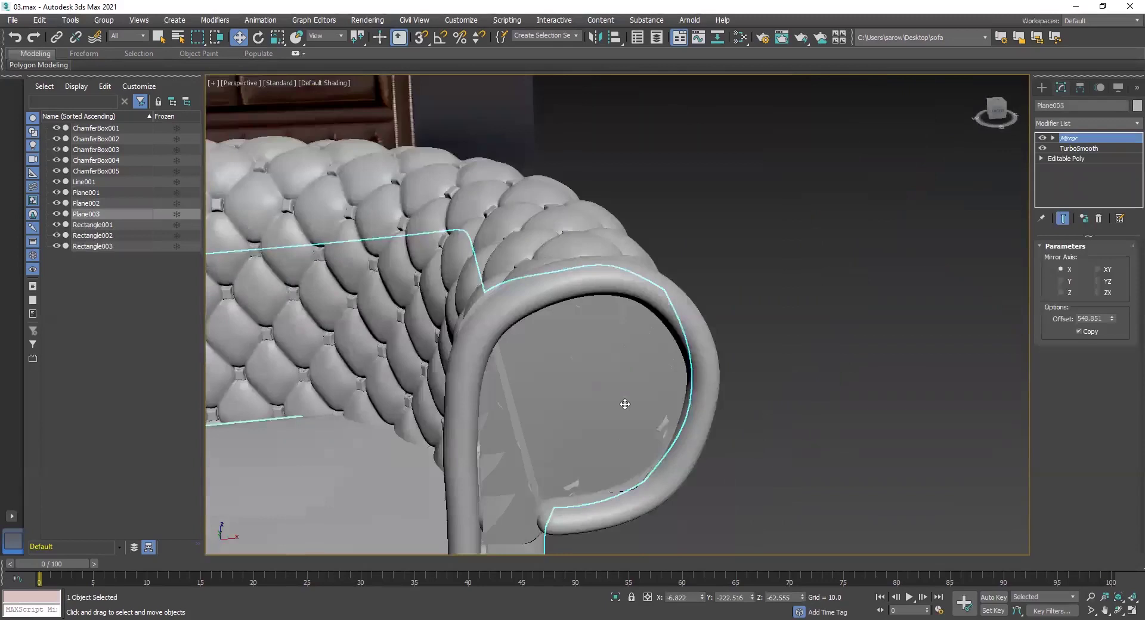
{"action": "scroll", "coordinate": [565, 460], "scroll_direction": "down", "scroll_amount": 4}
{"action": "middle_click_drag", "start_coordinate": [565, 460], "coordinate": [964, 302]}
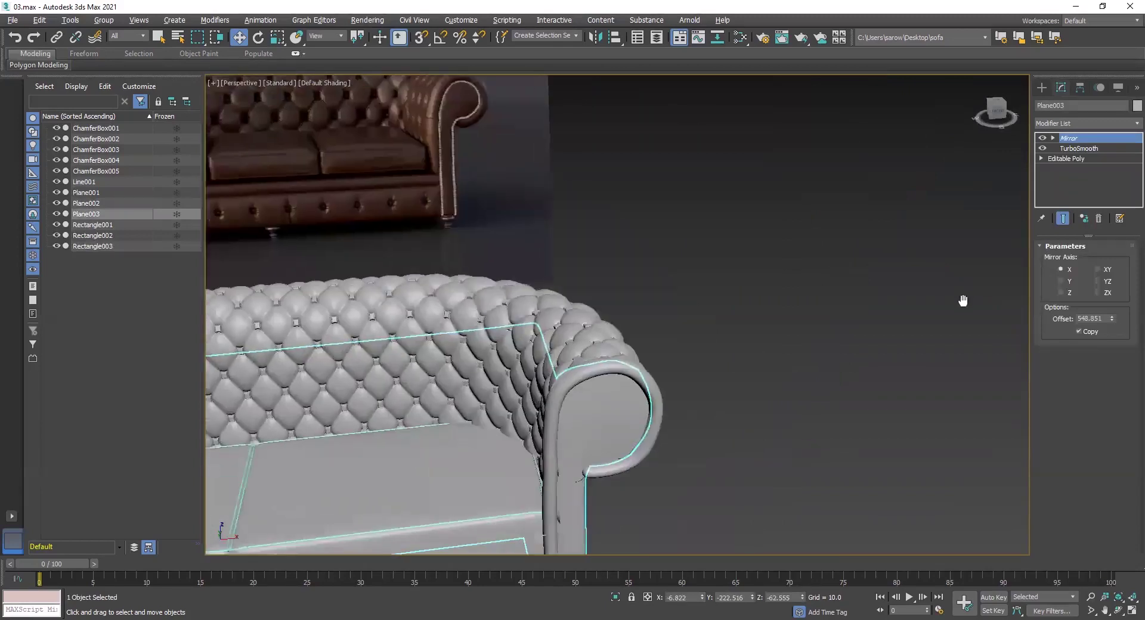
{"action": "middle_click_drag", "start_coordinate": [498, 382], "coordinate": [944, 312]}
{"action": "middle_click_drag", "start_coordinate": [629, 364], "coordinate": [949, 311]}
{"action": "left_click", "coordinate": [343, 452]}
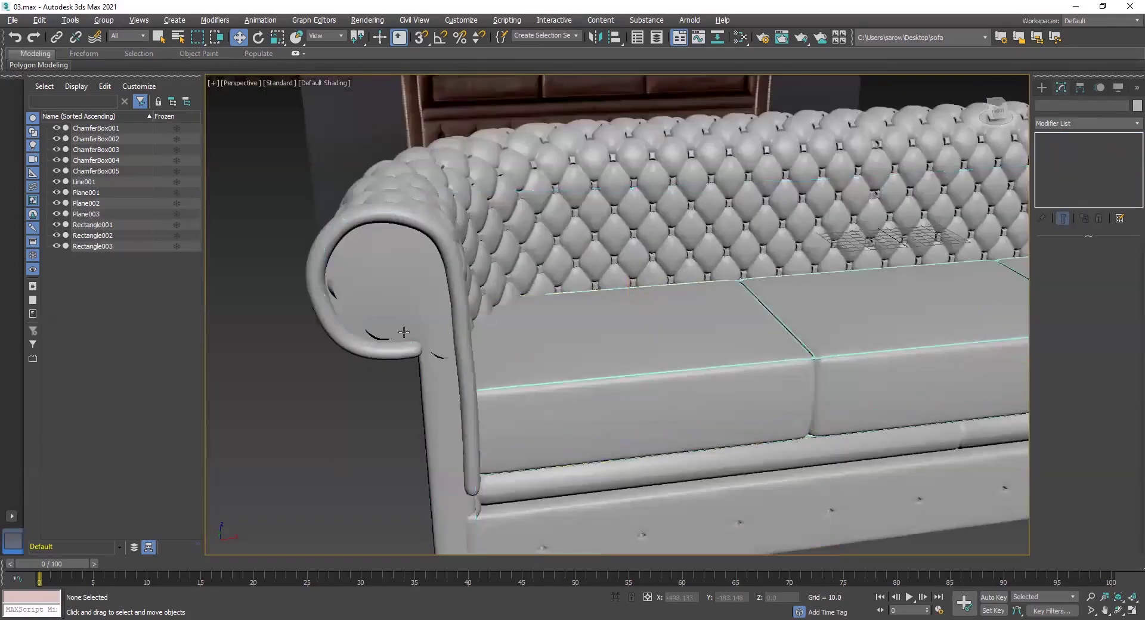
{"action": "scroll", "coordinate": [600, 391], "scroll_direction": "down", "scroll_amount": 5}
{"action": "middle_click_drag", "start_coordinate": [840, 517], "coordinate": [778, 486]}
{"action": "middle_click_drag", "start_coordinate": [745, 447], "coordinate": [752, 502], "text": "alt"}
{"action": "middle_click_drag", "start_coordinate": [752, 502], "coordinate": [826, 514], "text": "alt"}
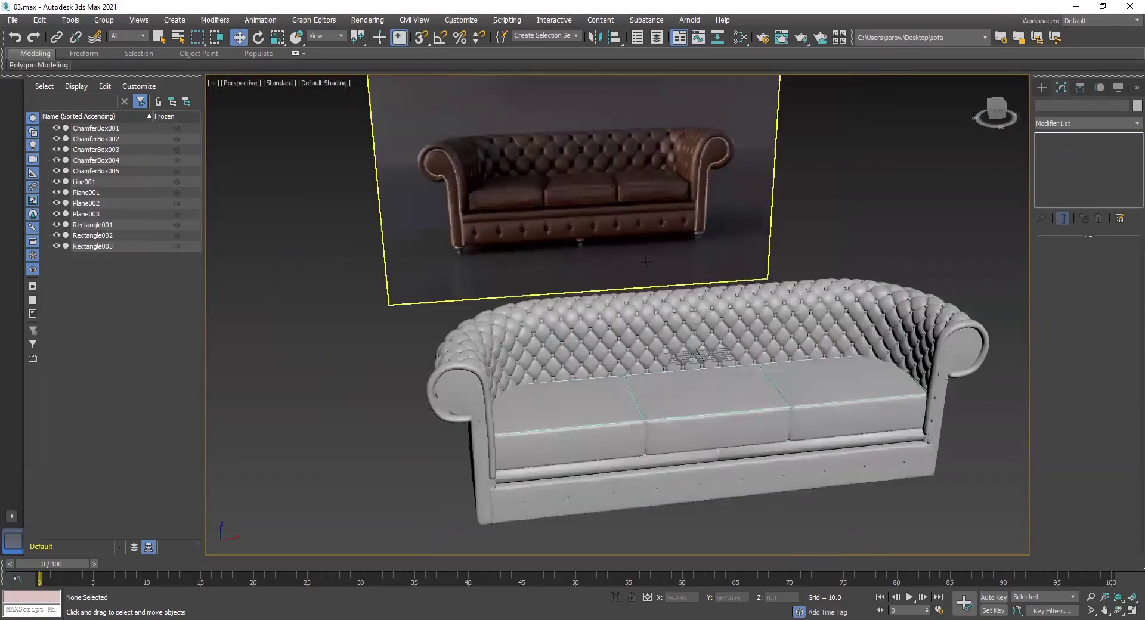
{"action": "mouse_move", "coordinate": [819, 478]}
{"action": "middle_mouse_down", "text": "alt"}
{"action": "mouse_move", "coordinate": [844, 473]}
{"action": "mouse_move", "coordinate": [828, 459]}
{"action": "mouse_move", "coordinate": [799, 480]}
{"action": "mouse_move", "coordinate": [837, 480]}
{"action": "middle_mouse_up", "text": "alt"}
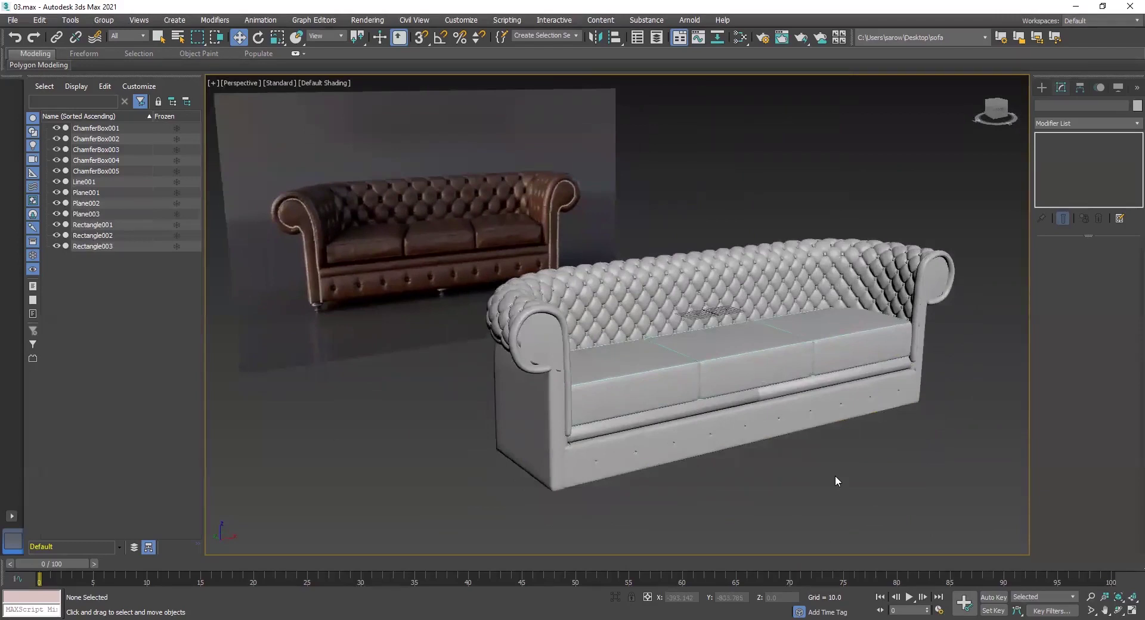